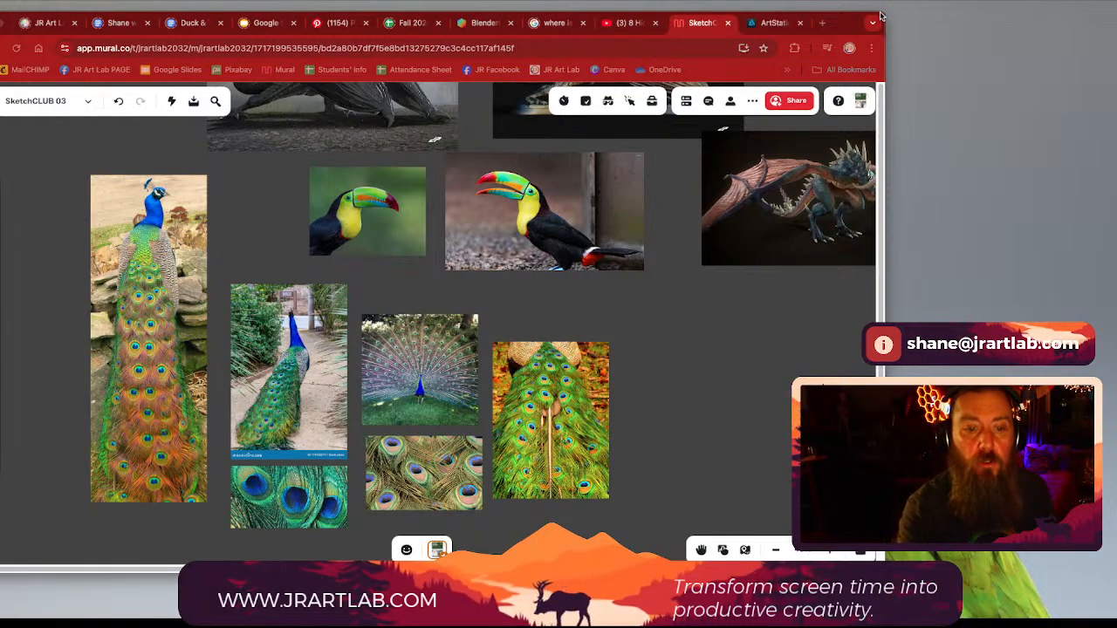
Step: Reposition and resize the browser window to examine the peacock, toucan and dragon reference images on the Mural board
drag(837, 13, 823, 2)
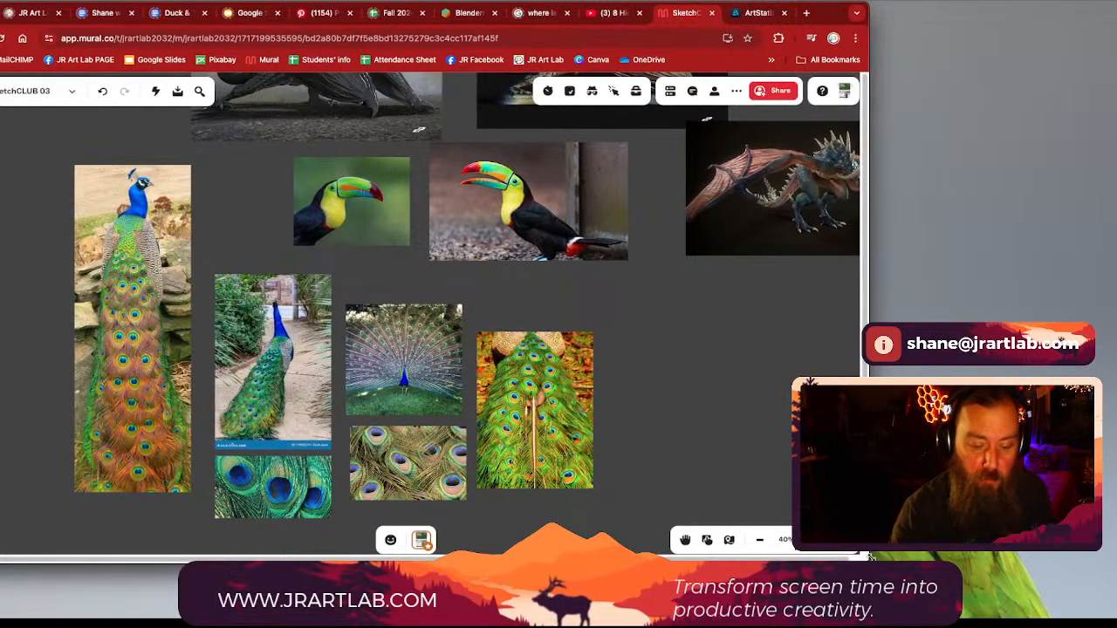
drag(866, 560, 845, 609)
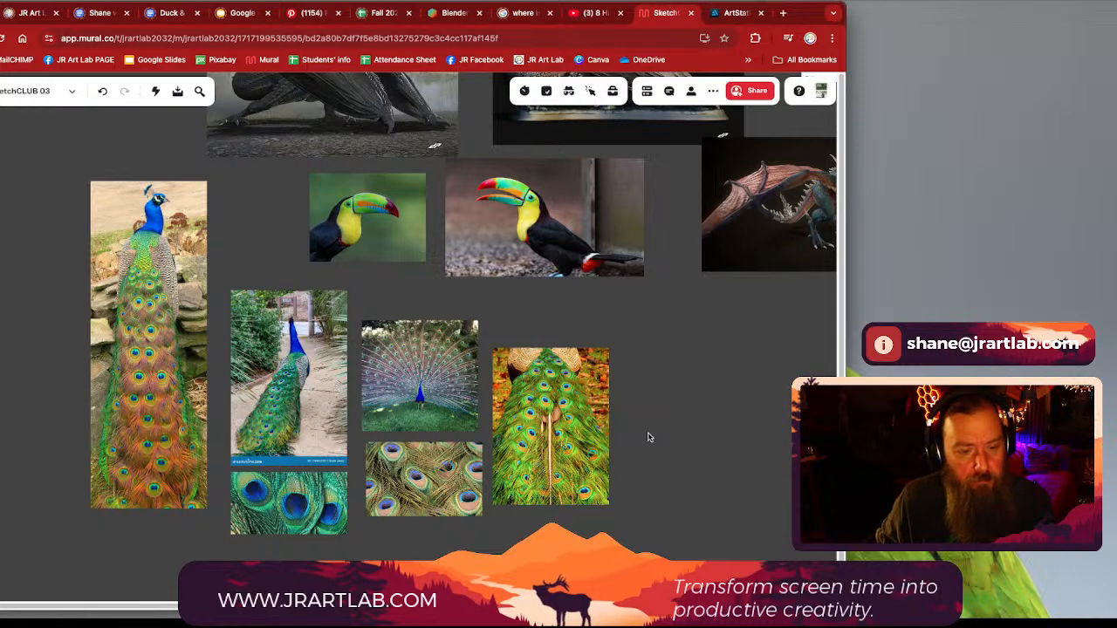
drag(677, 420, 602, 464)
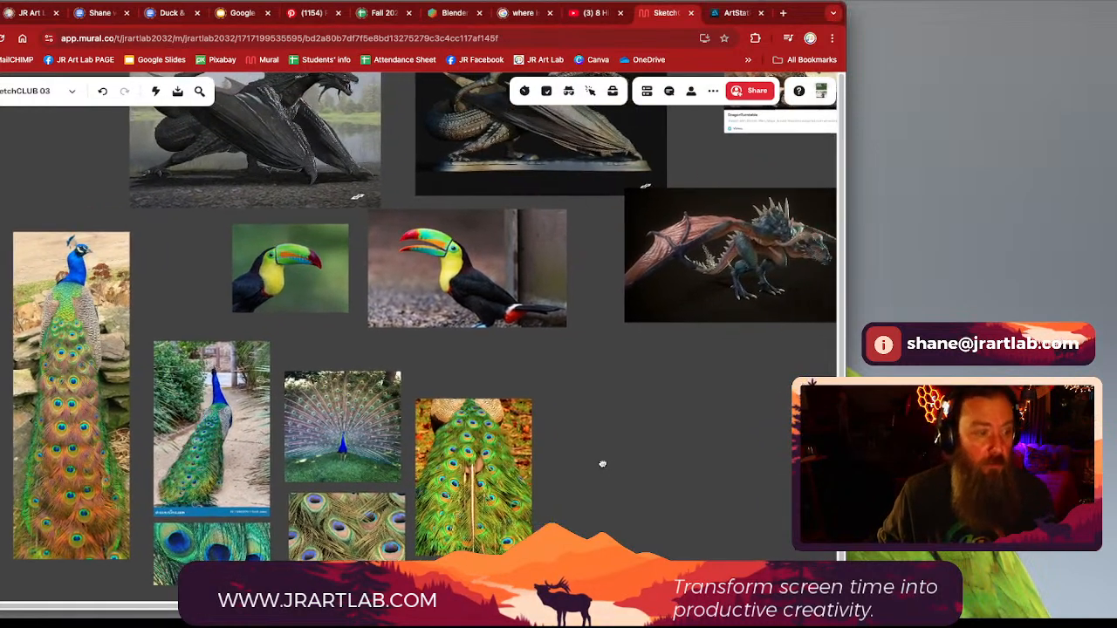
scroll(596, 438, down, 5)
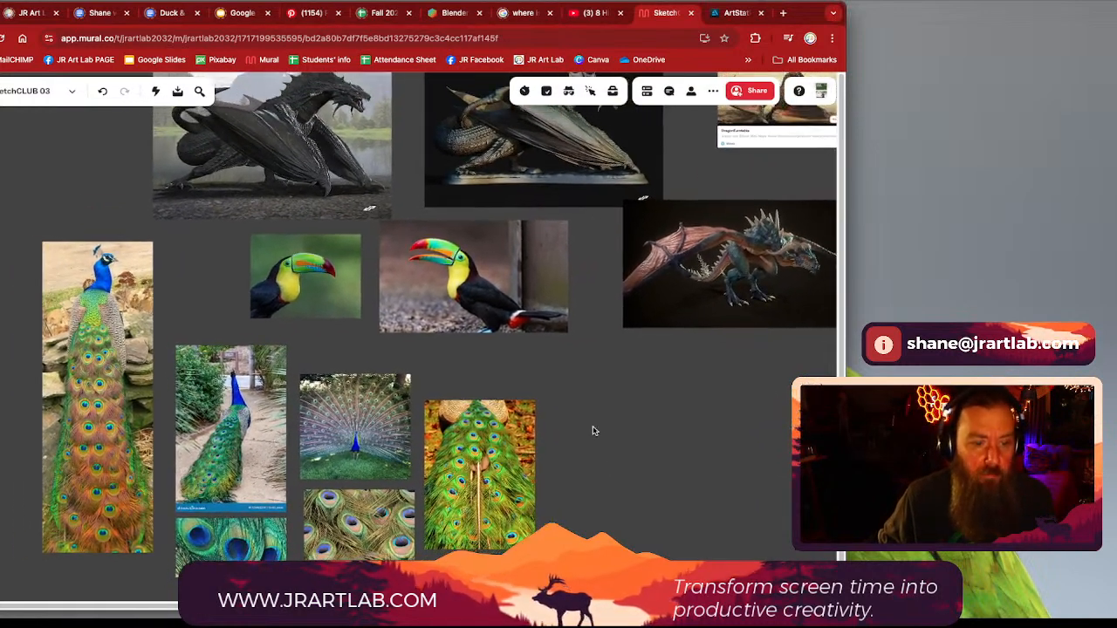
drag(609, 421, 520, 524)
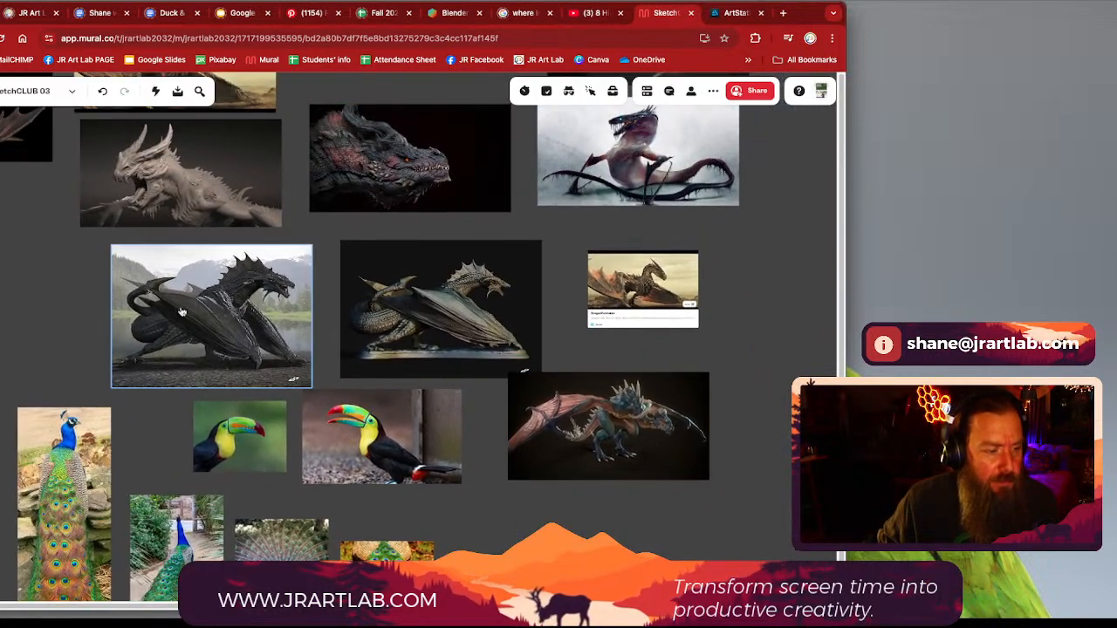
drag(774, 241, 771, 272)
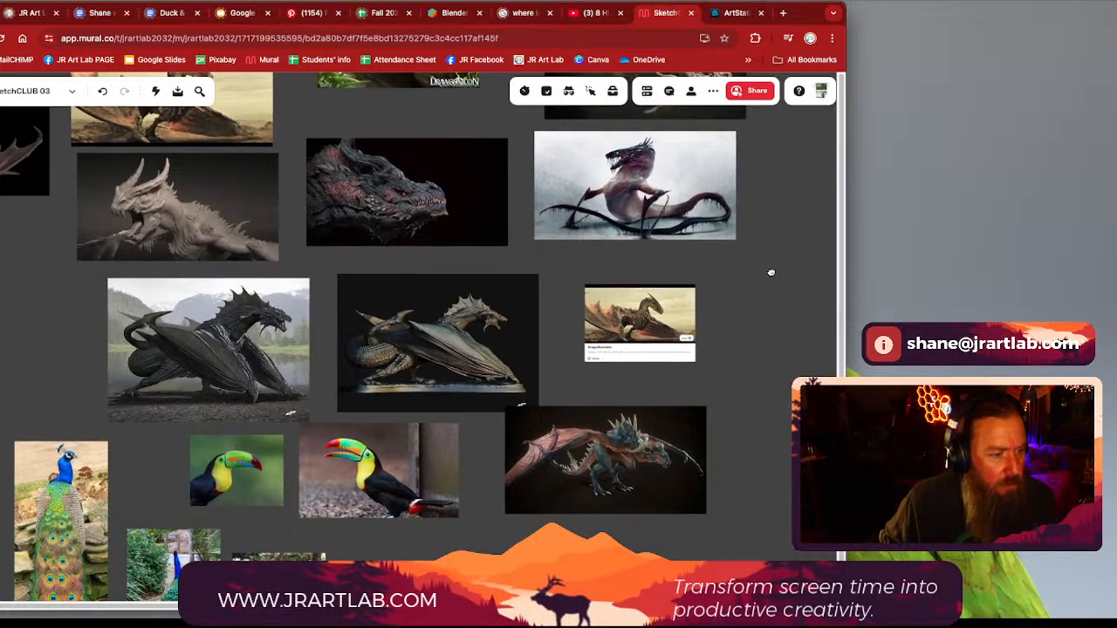
drag(299, 123, 507, 136)
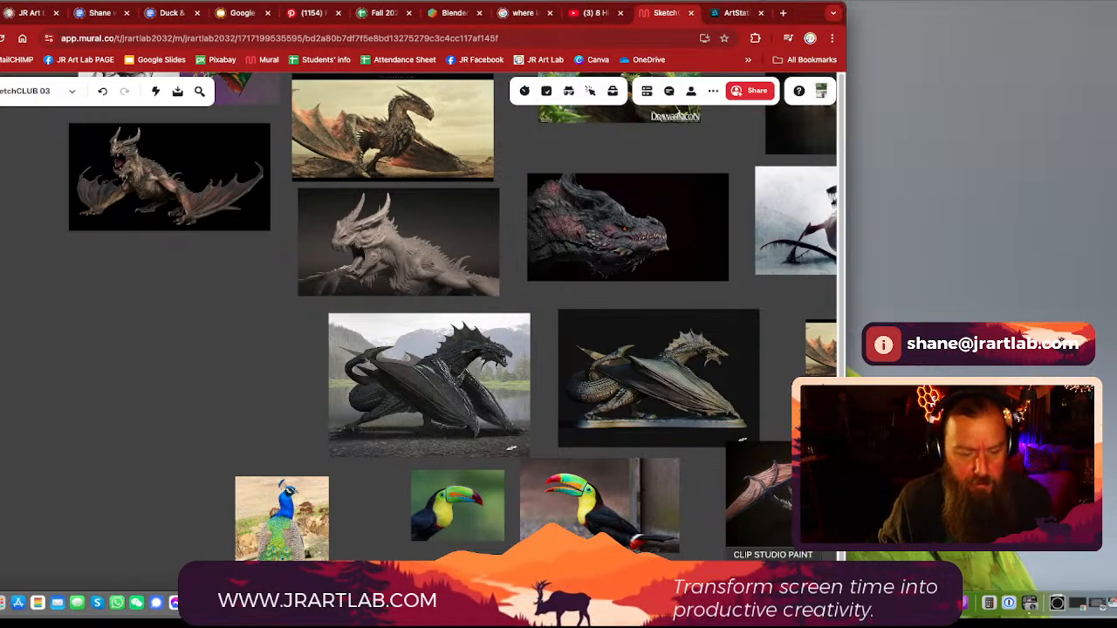
Step: Switch to Clip Studio Paint and undo all the loose pen strokes beside the dragon sketch in Illustration3
click(772, 604)
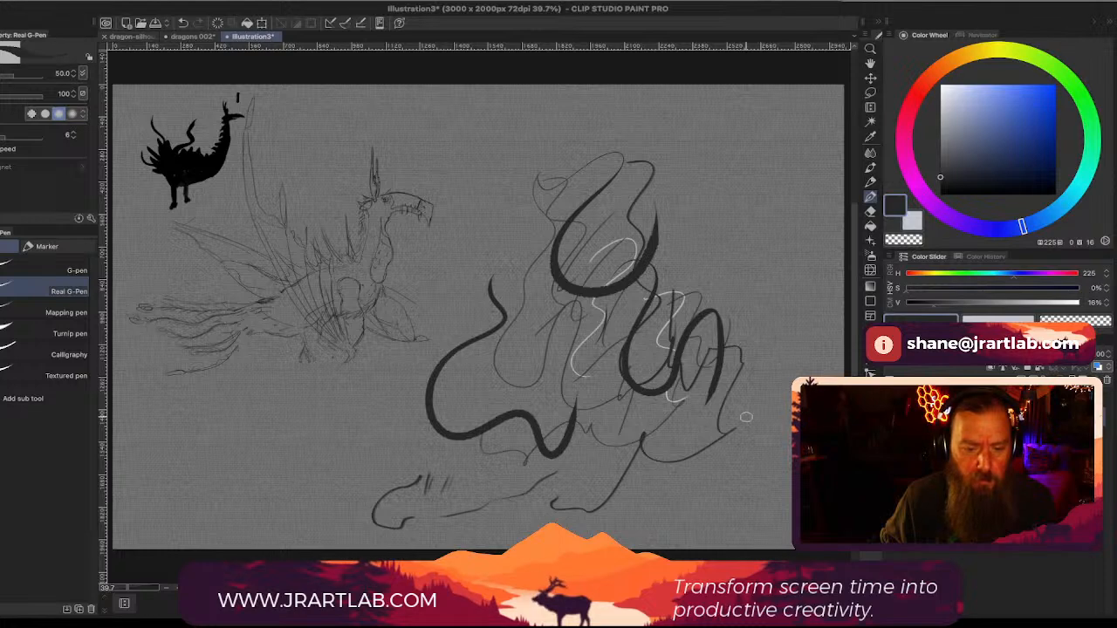
click(183, 24)
click(183, 23)
click(183, 24)
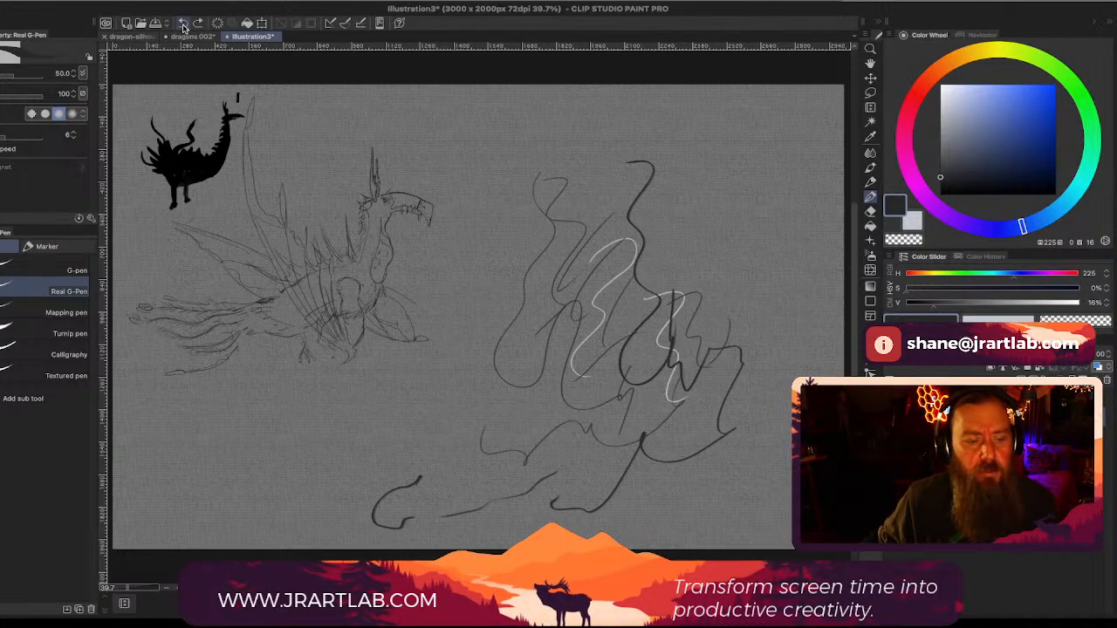
click(183, 24)
click(183, 24)
click(184, 24)
click(183, 23)
click(183, 24)
click(183, 24)
click(183, 24)
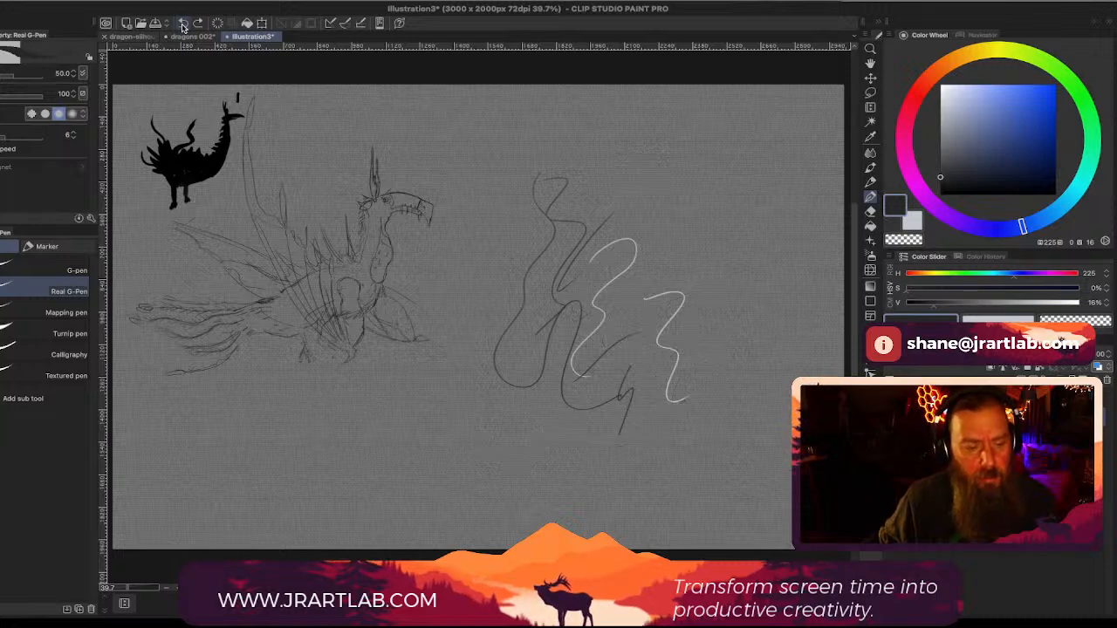
click(183, 23)
click(183, 24)
click(183, 24)
click(184, 23)
click(183, 24)
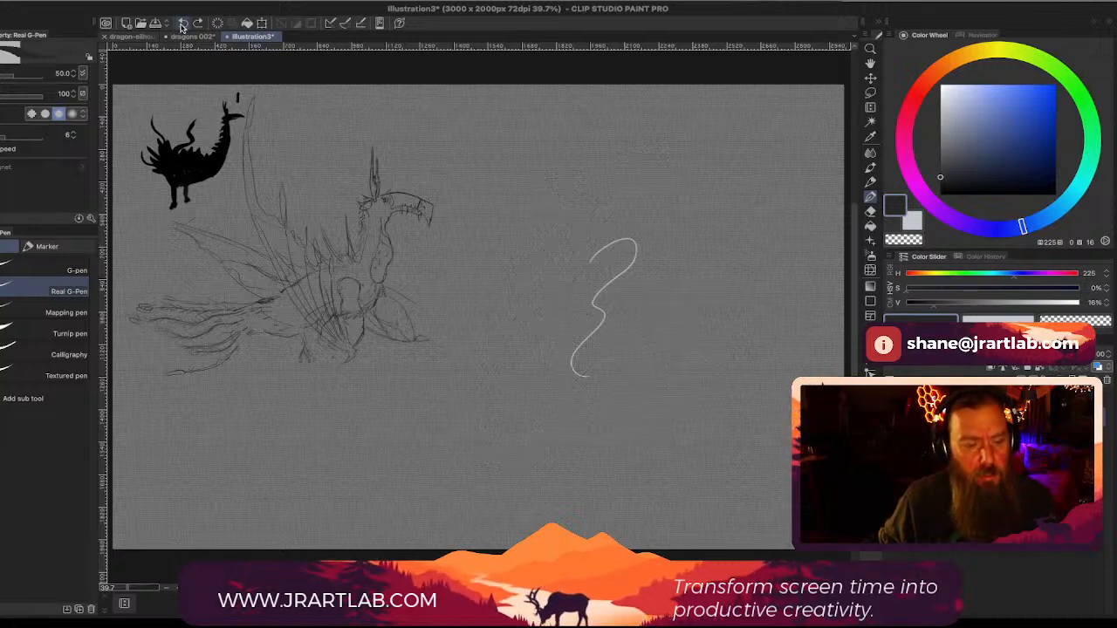
click(183, 23)
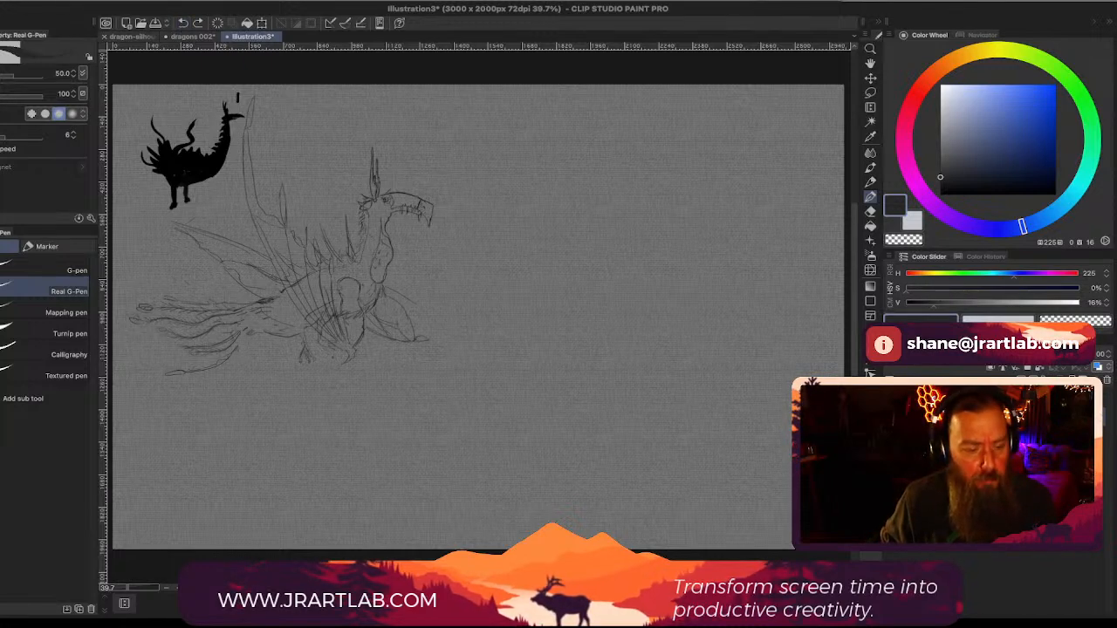
Step: Examine the Illustration3 dragon sketch, the dragon-silhouettes page and the creature sketches in dragons 002
mouse_move(656, 613)
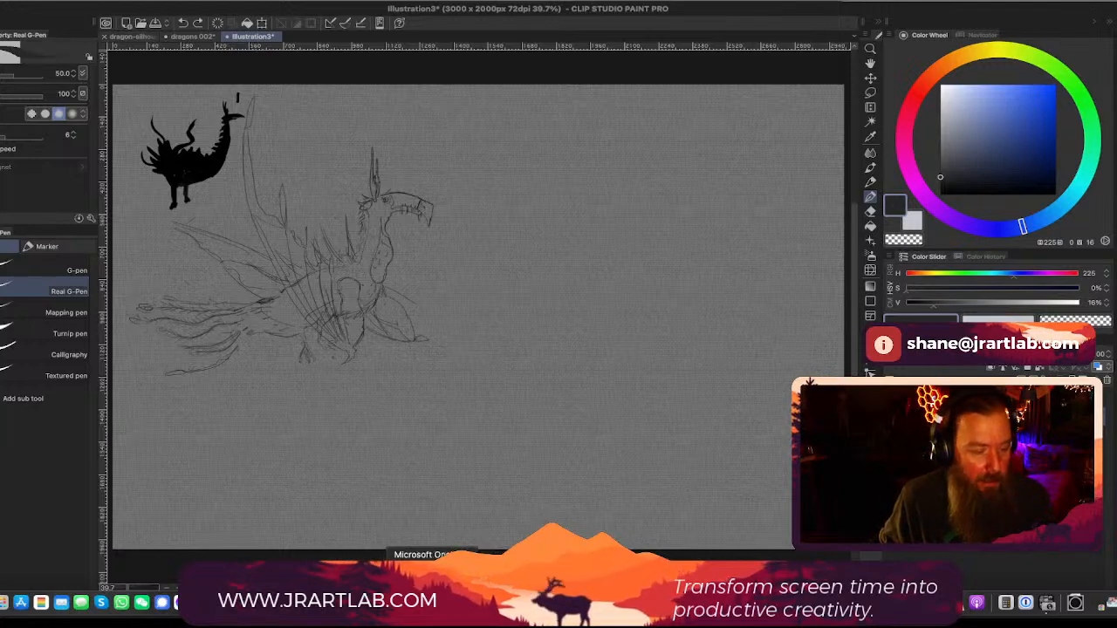
scroll(268, 256, up, 1)
scroll(268, 256, up, 4)
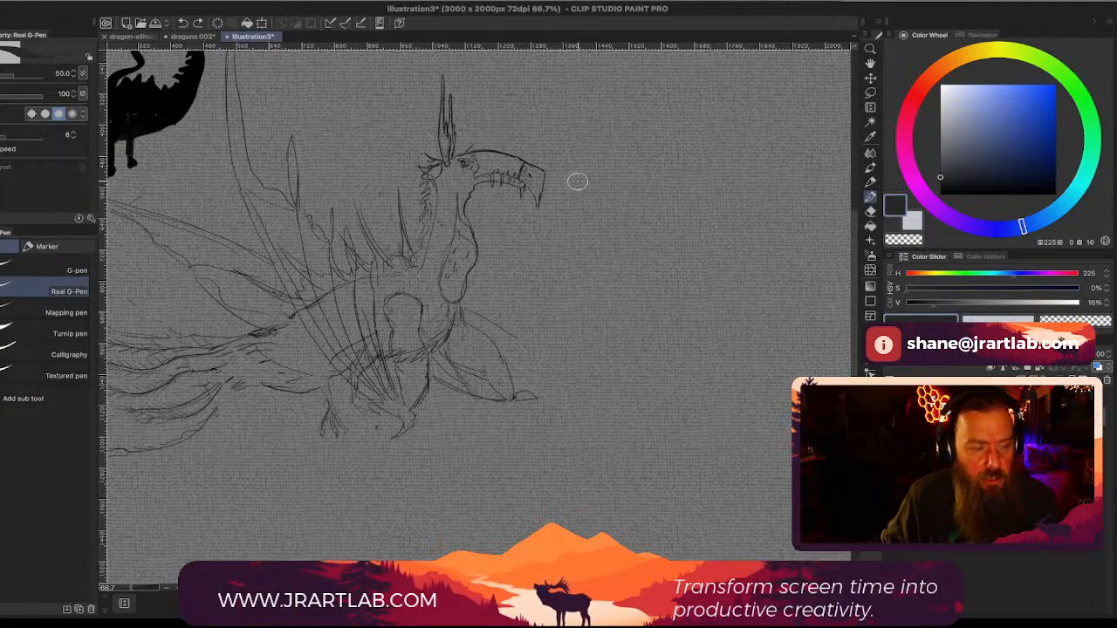
scroll(300, 114, down, 2)
scroll(212, 131, down, 2)
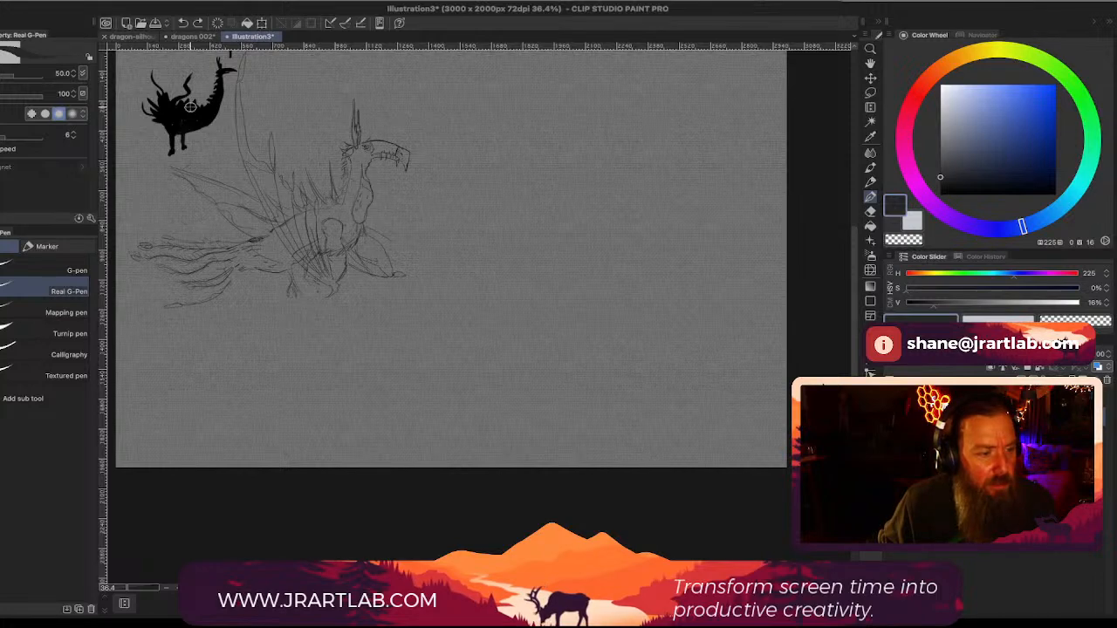
click(191, 38)
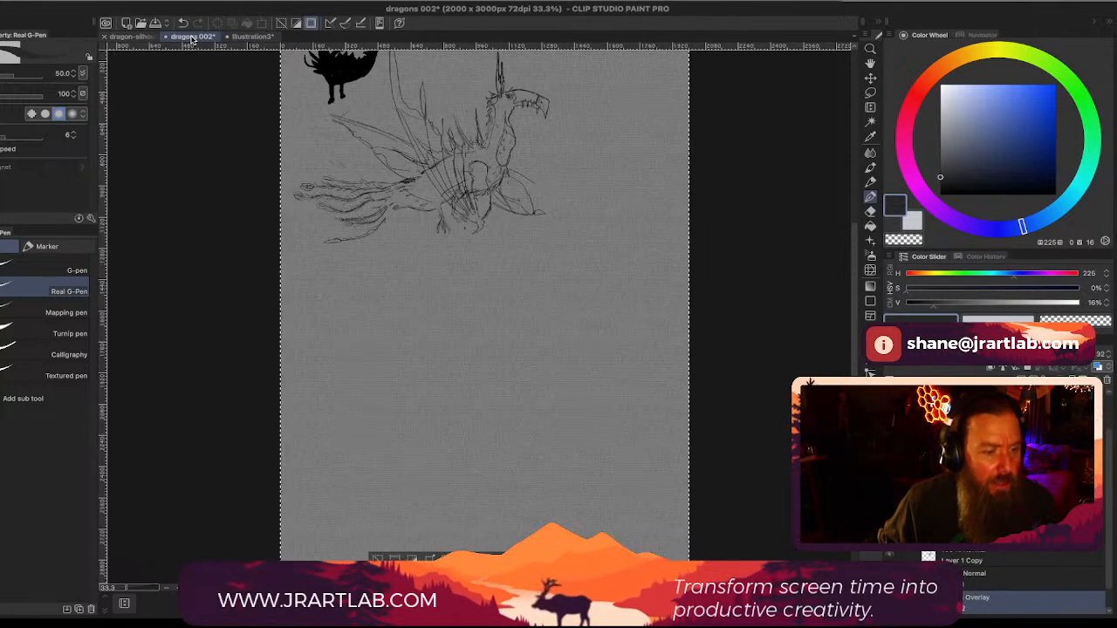
click(138, 37)
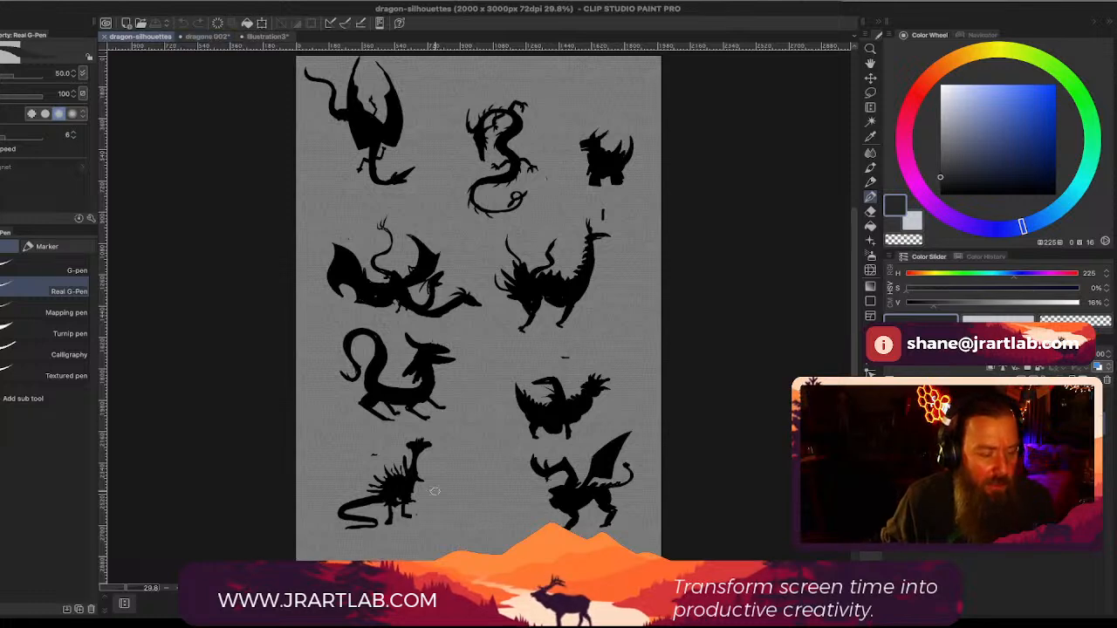
scroll(434, 491, up, 5)
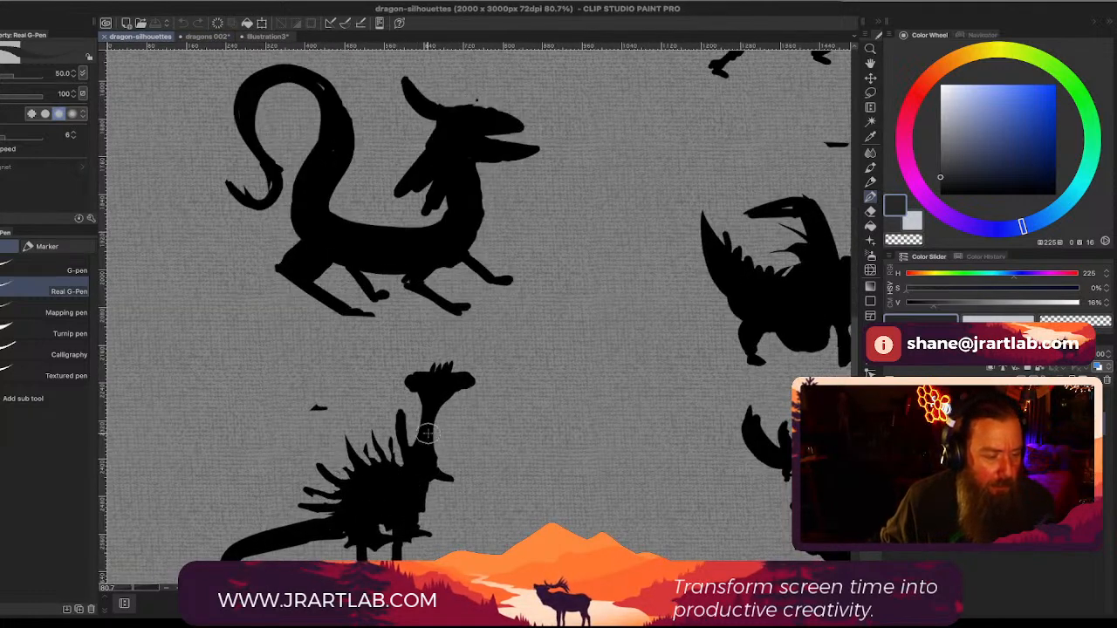
click(206, 39)
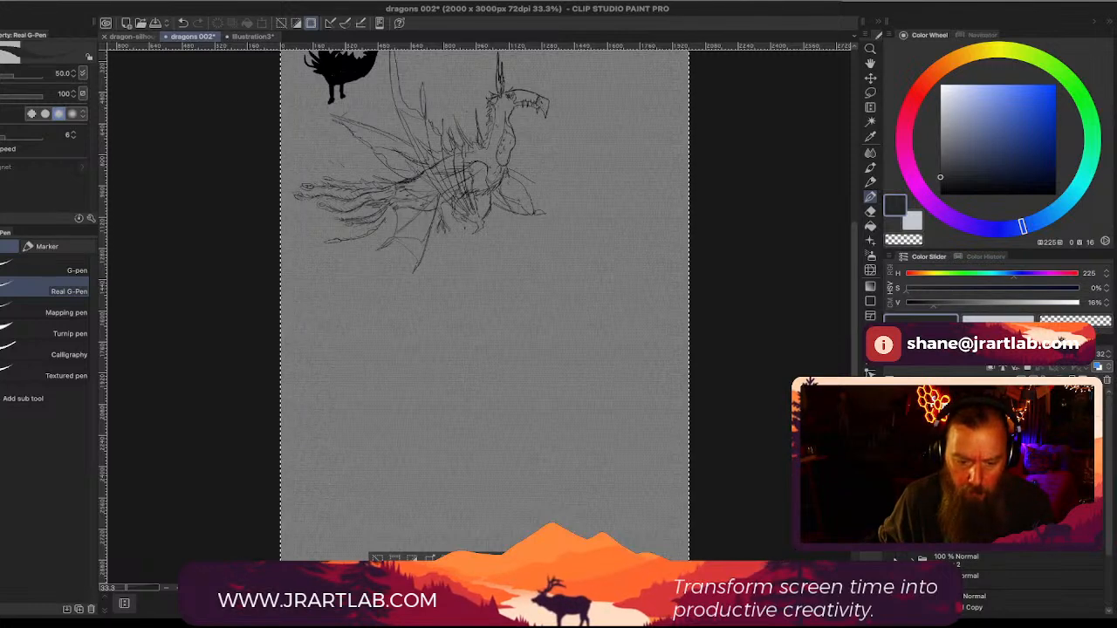
scroll(701, 445, up, 6)
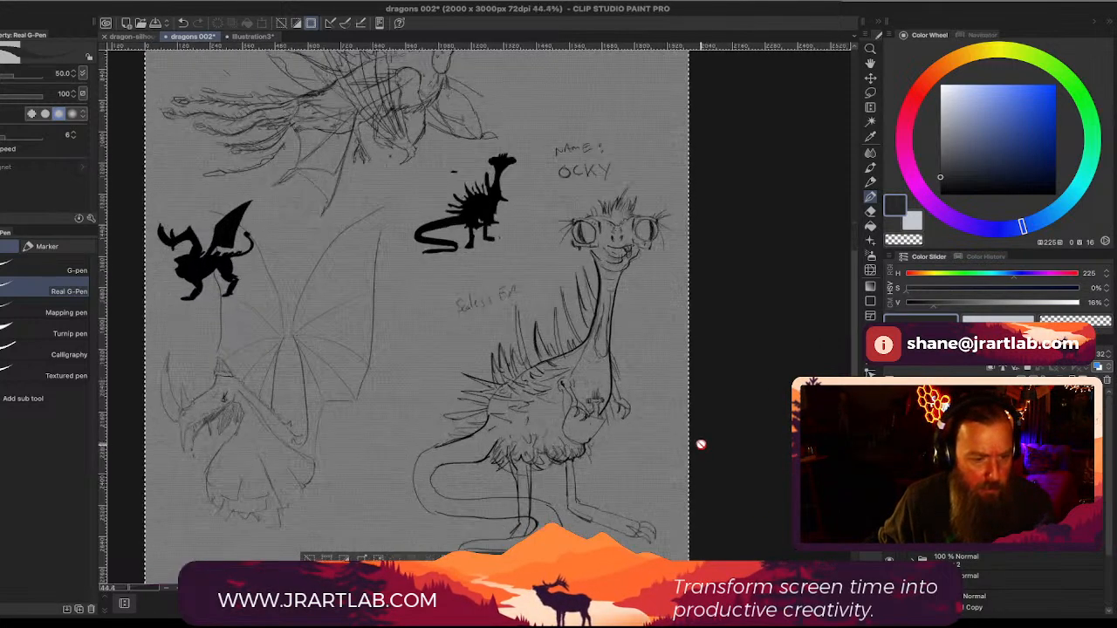
scroll(700, 445, down, 2)
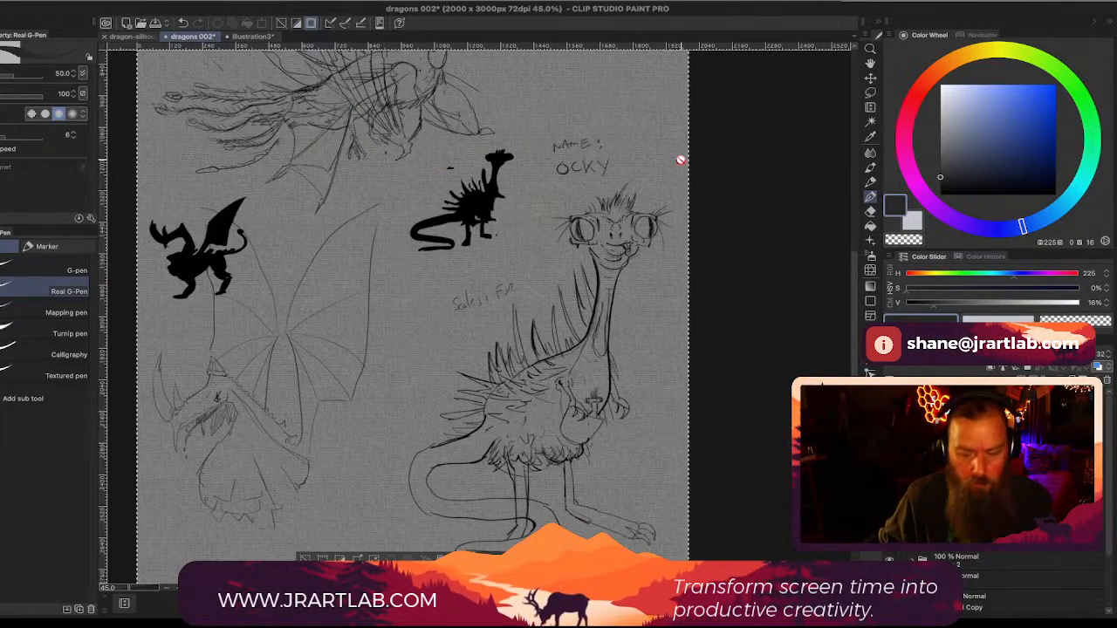
drag(675, 160, 800, 340)
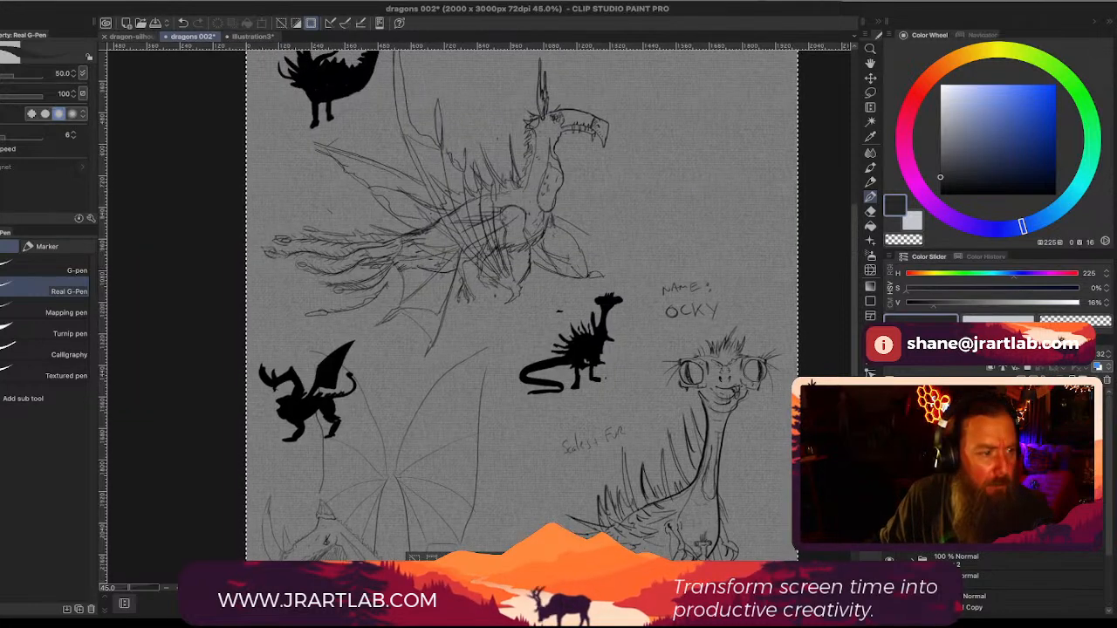
Step: Clear the whole-canvas selection in the dragons 002 document
click(210, 1)
click(240, 28)
scroll(482, 179, up, 2)
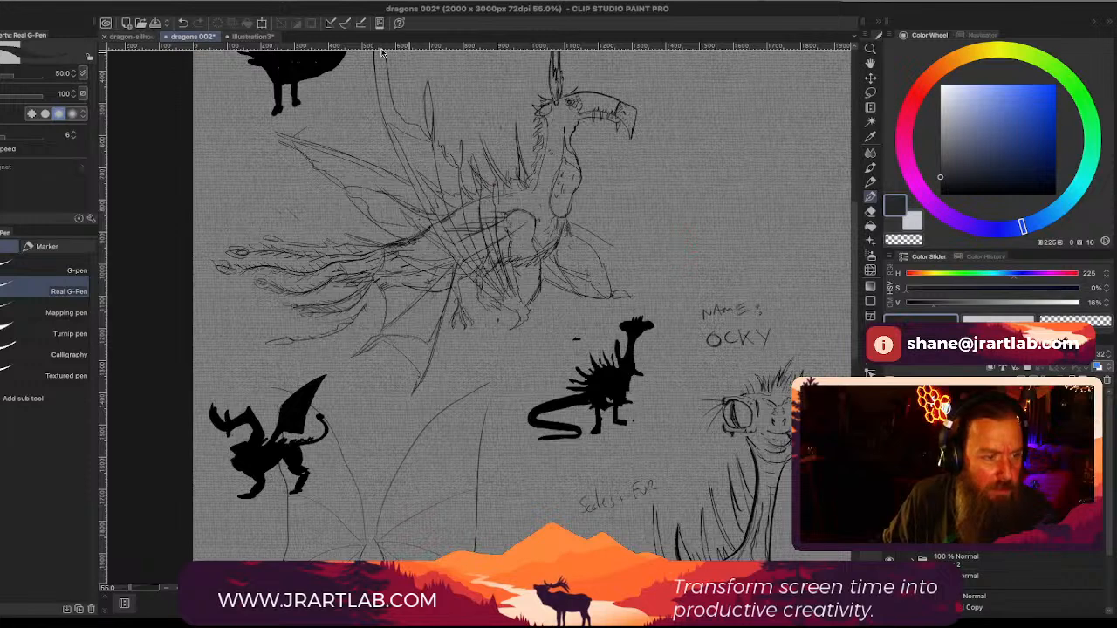
Step: Return to the Illustration3 document and examine the winged dragon sketch's head, body, wings and tail up close
click(252, 36)
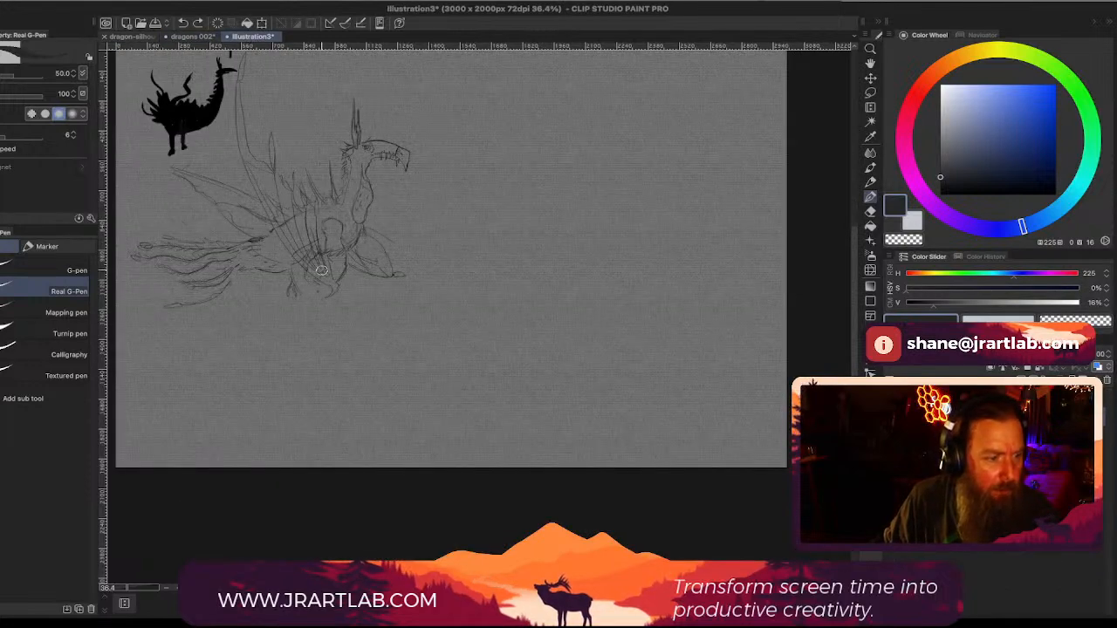
scroll(218, 274, up, 3)
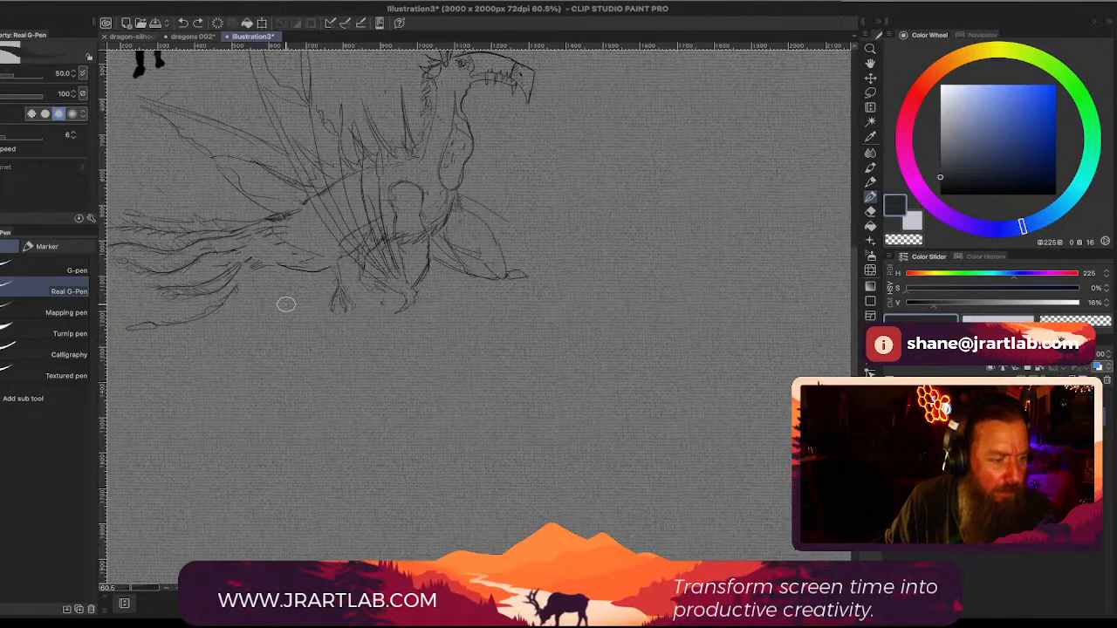
drag(257, 276, 503, 344)
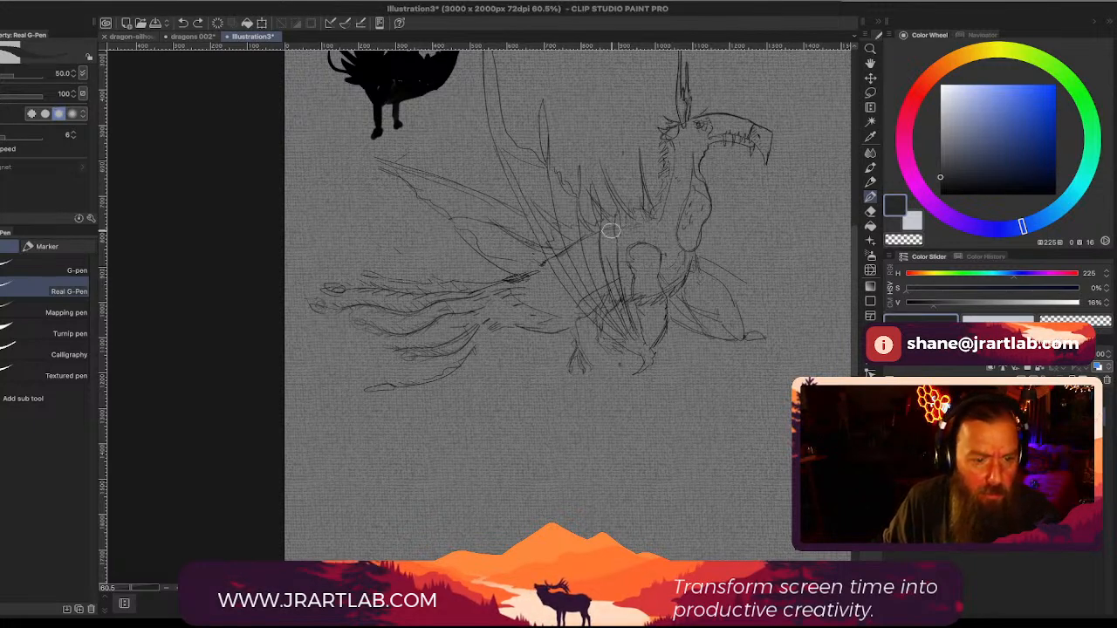
mouse_move(756, 117)
mouse_down()
mouse_move(716, 155)
mouse_move(659, 177)
mouse_up()
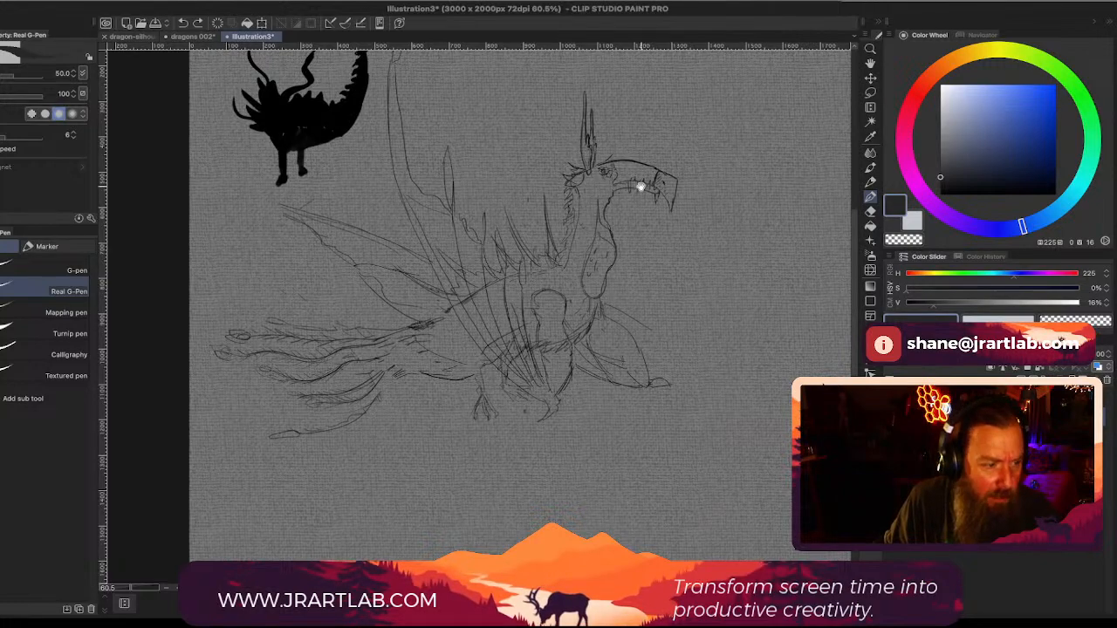
scroll(640, 186, up, 2)
scroll(638, 183, down, 1)
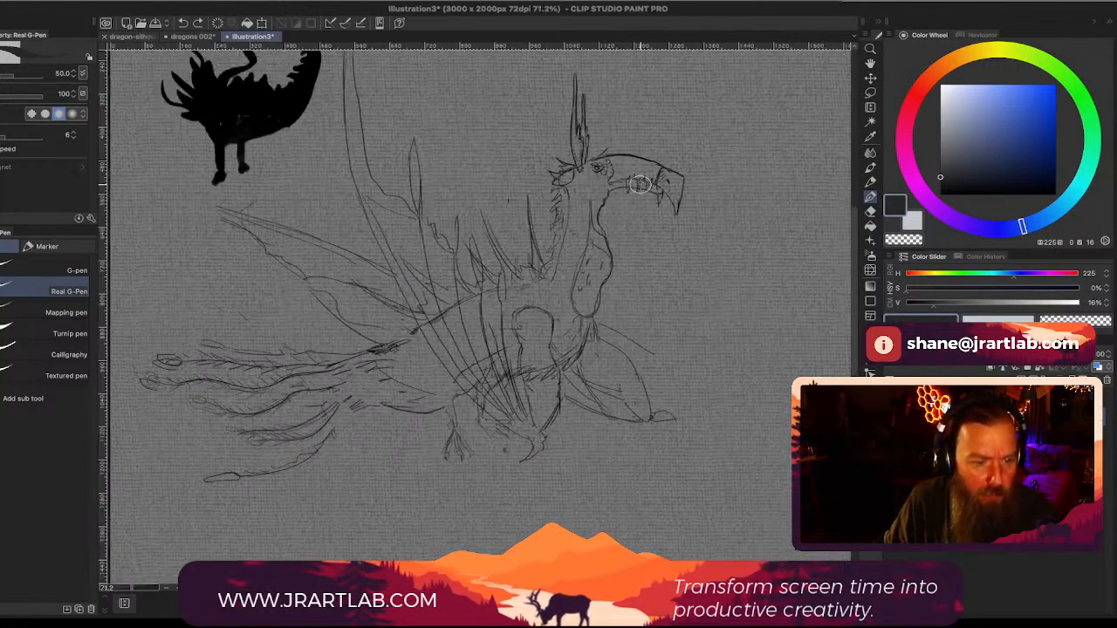
scroll(639, 184, down, 2)
scroll(640, 184, down, 2)
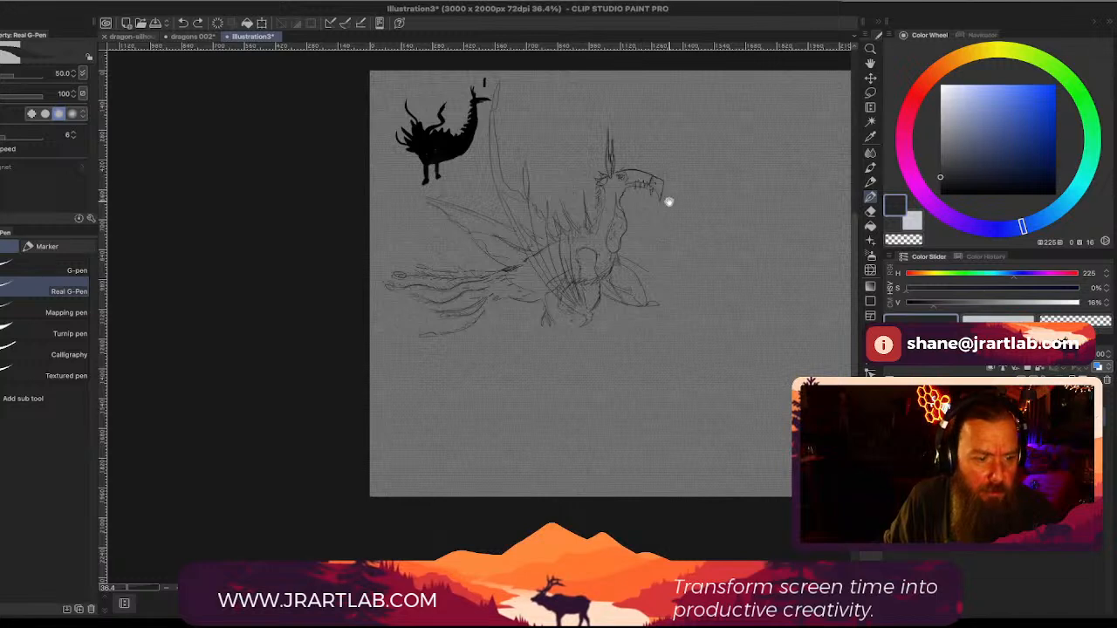
drag(667, 202, 506, 227)
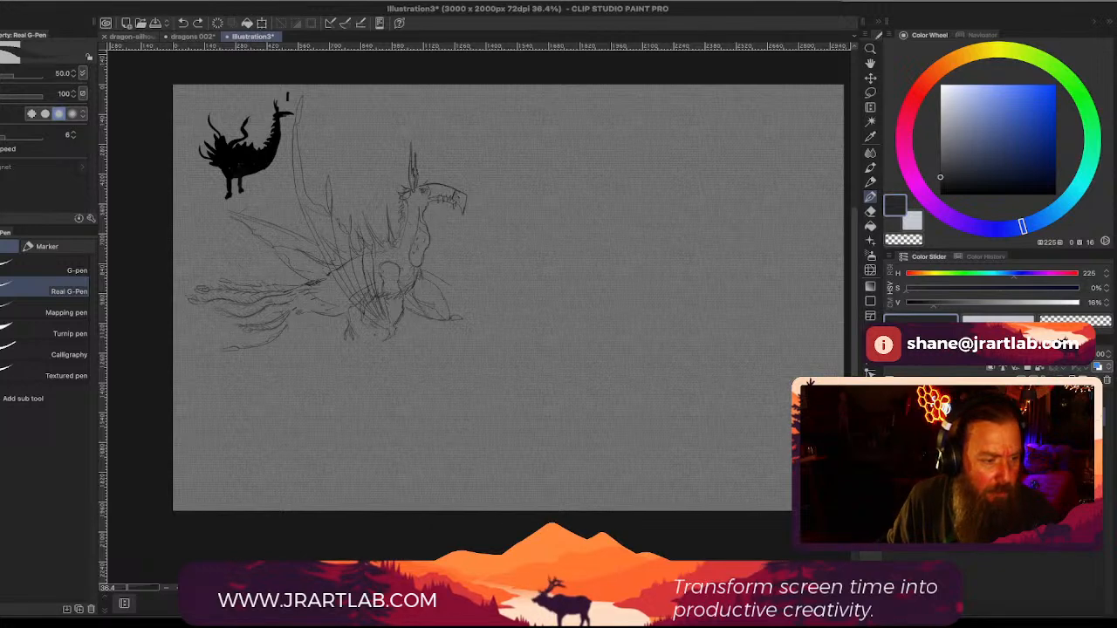
Step: Switch to the browser showing the dragon reference board and close the Blender page and the neighbouring "where i…" page
mouse_move(453, 614)
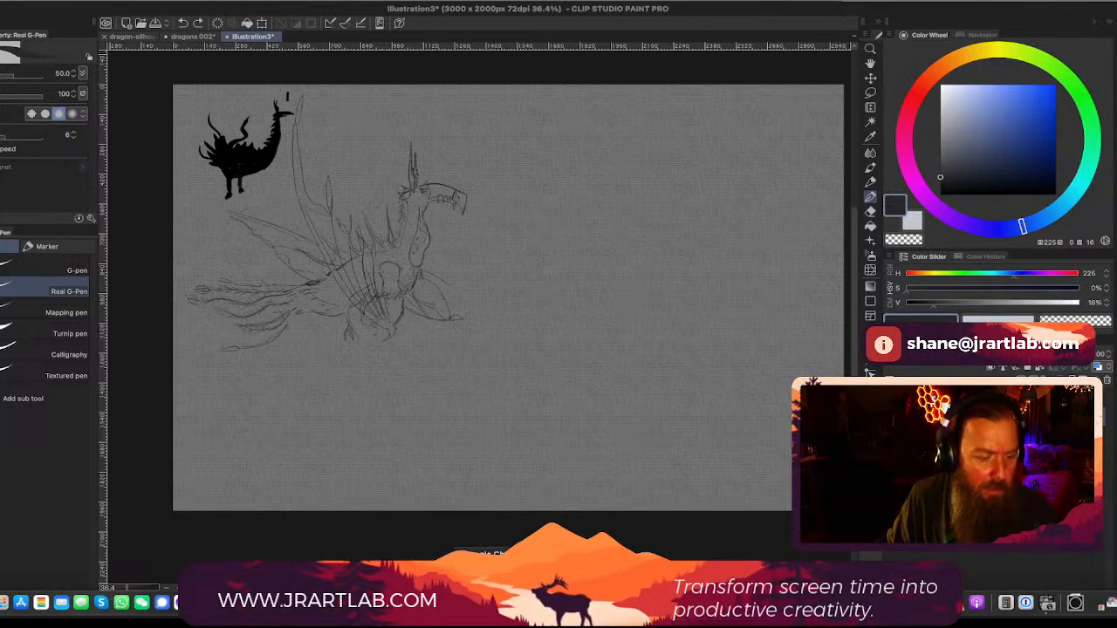
click(512, 608)
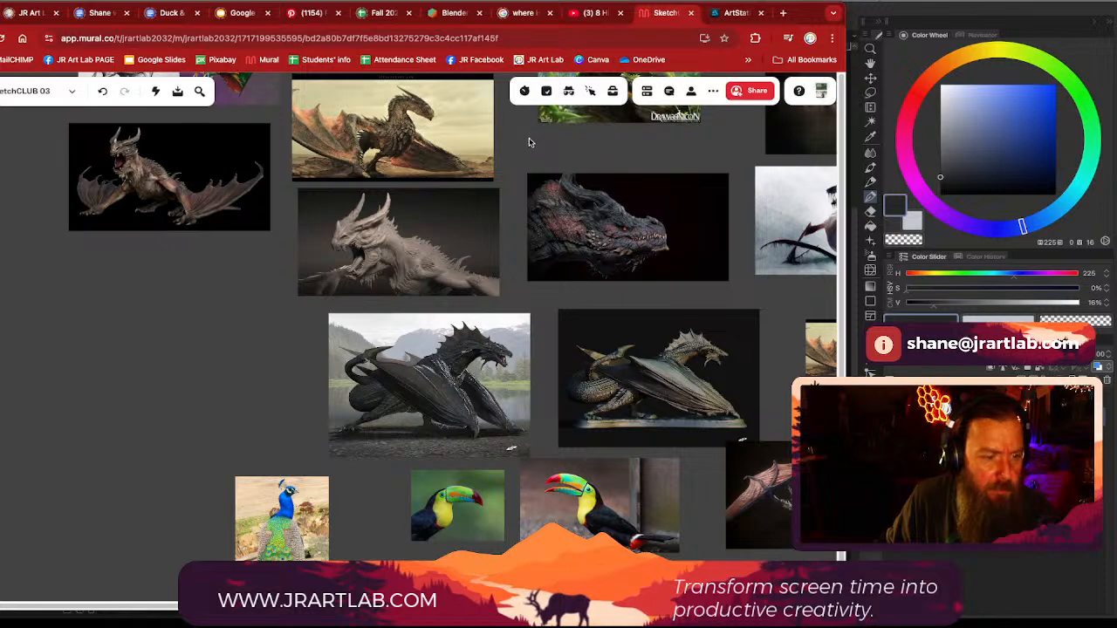
scroll(621, 157, up, 3)
click(621, 157)
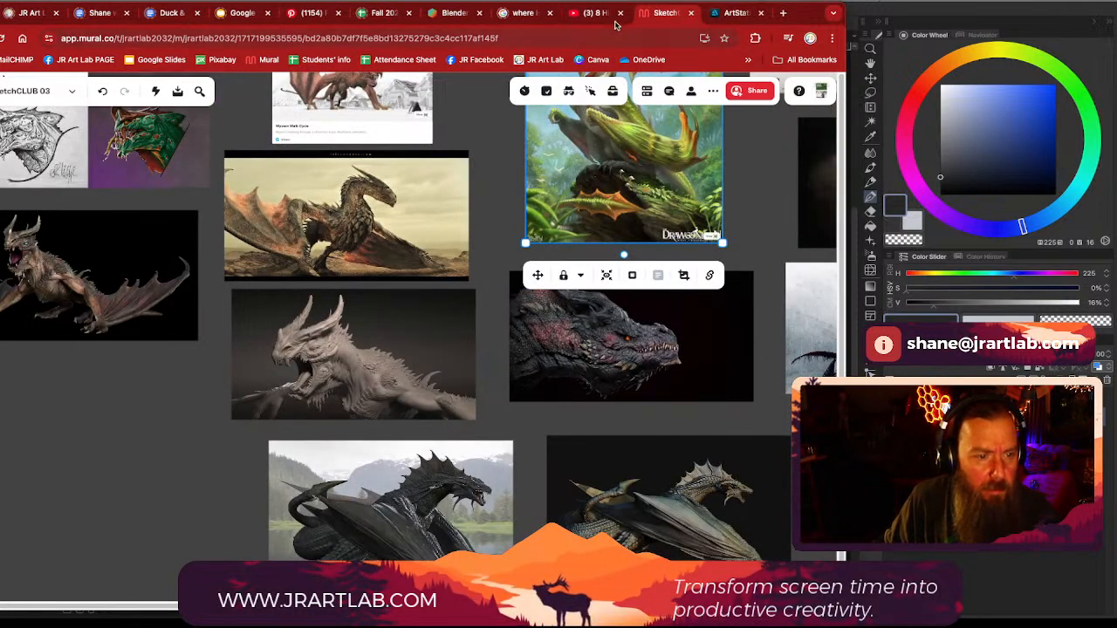
middle_click(534, 17)
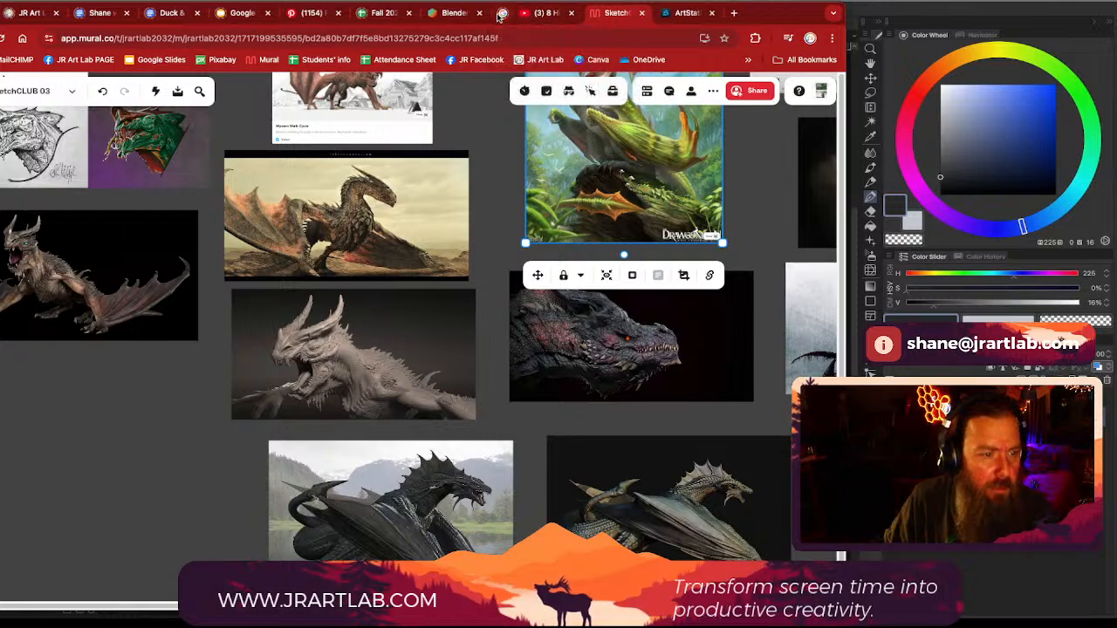
middle_click(472, 15)
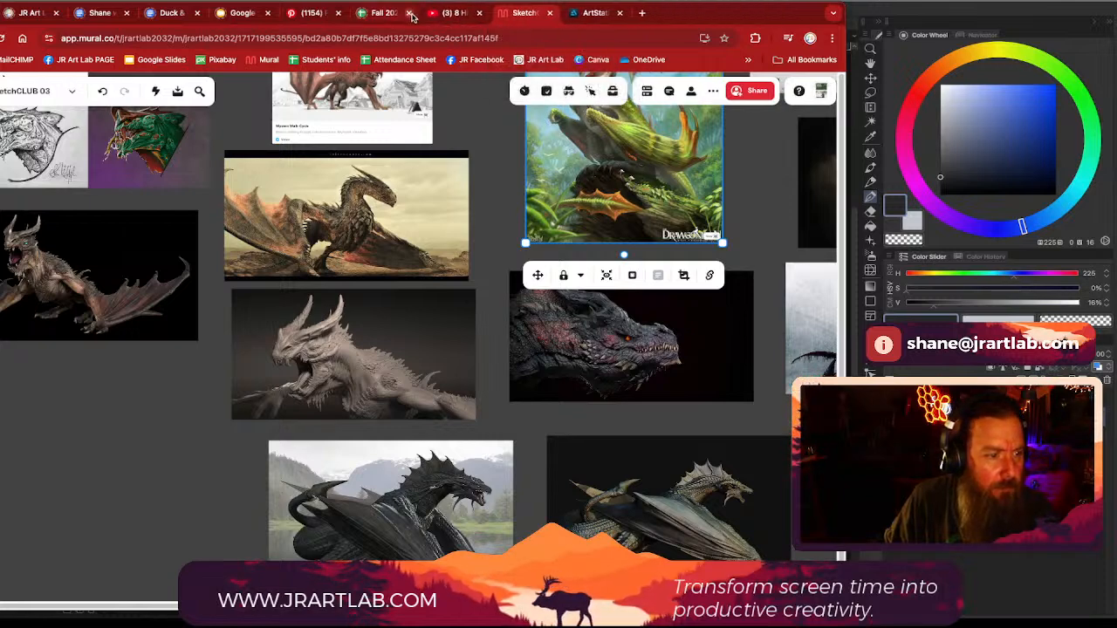
Step: Move the Fall 2024 spreadsheet page ahead of the Duck & Ted document, close the Pinterest page and return to the SketchCLUB 03 board
drag(388, 15, 174, 14)
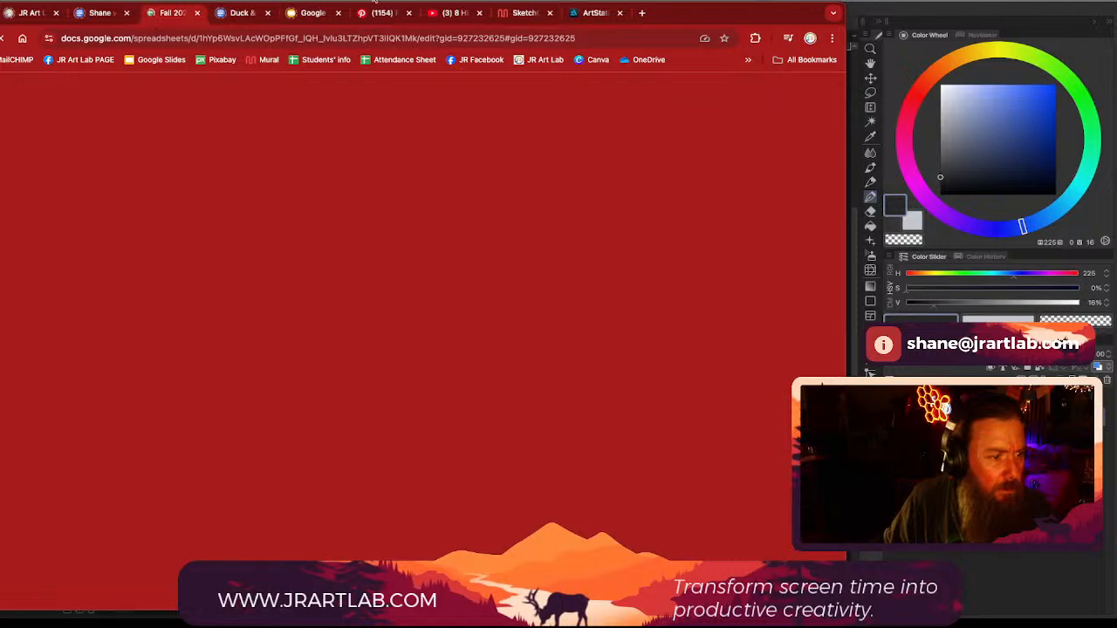
click(401, 14)
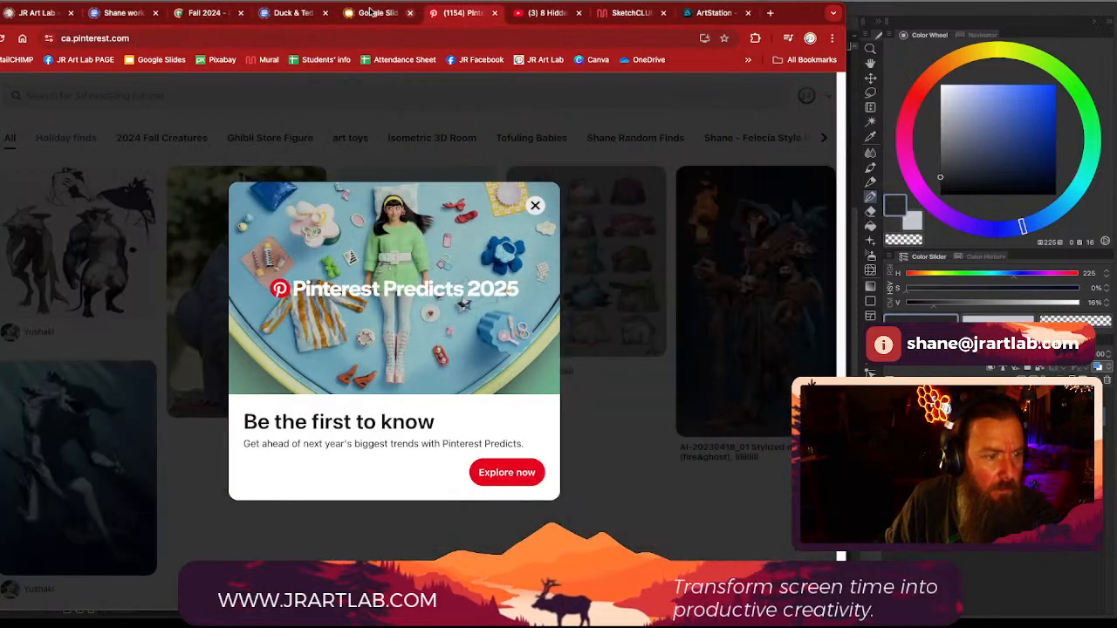
click(502, 13)
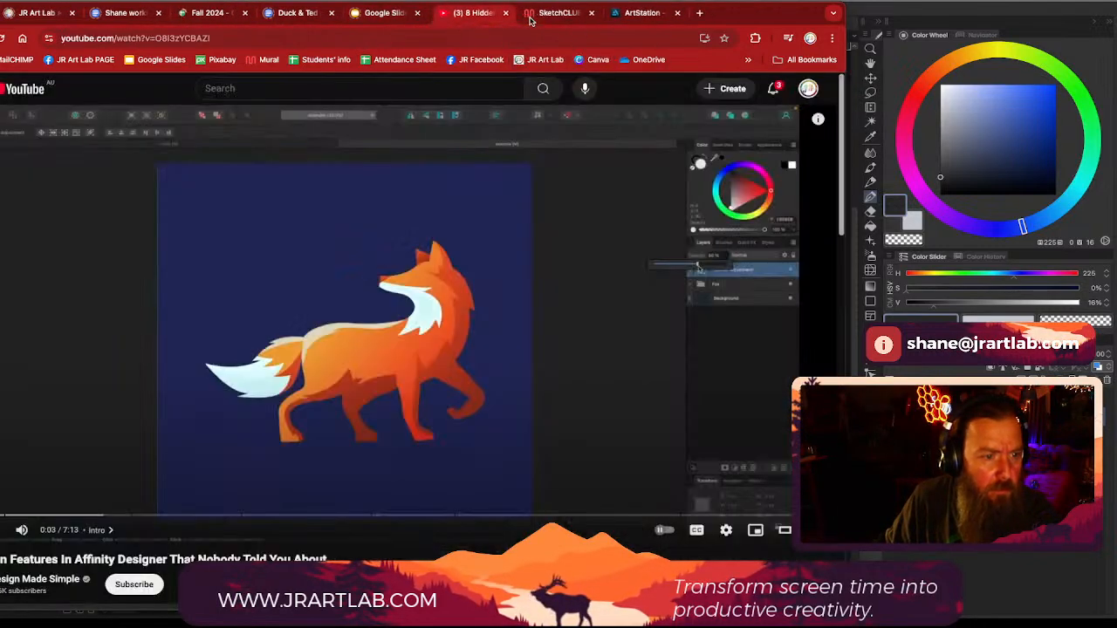
click(548, 13)
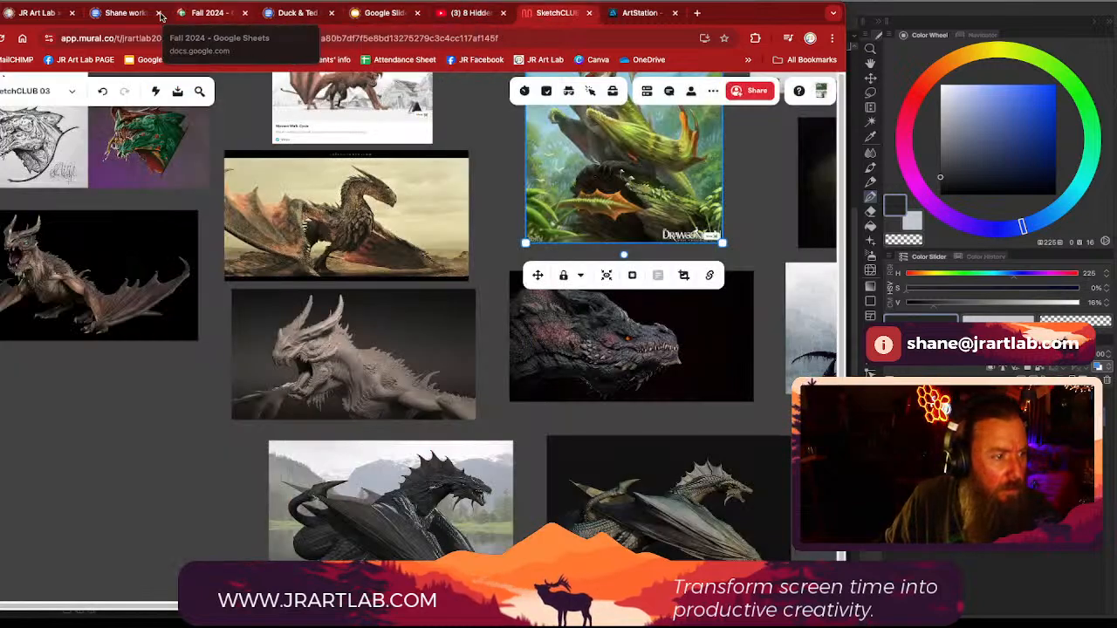
Step: Review the JR Art Lab home page, open its Creative Coaching page and read the session details
click(51, 15)
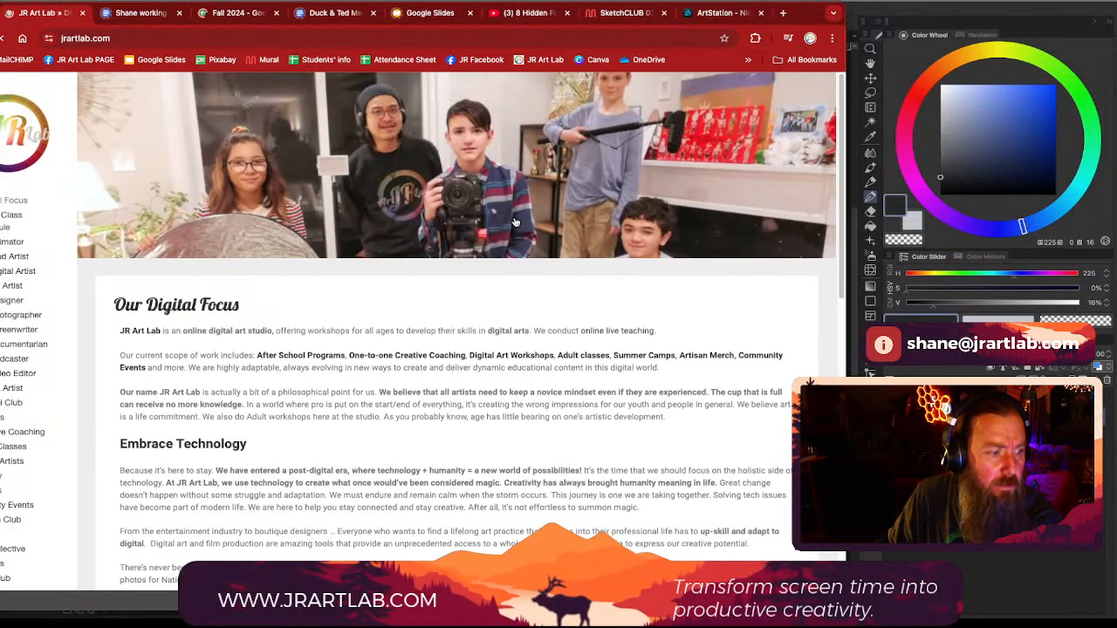
scroll(514, 222, down, 10)
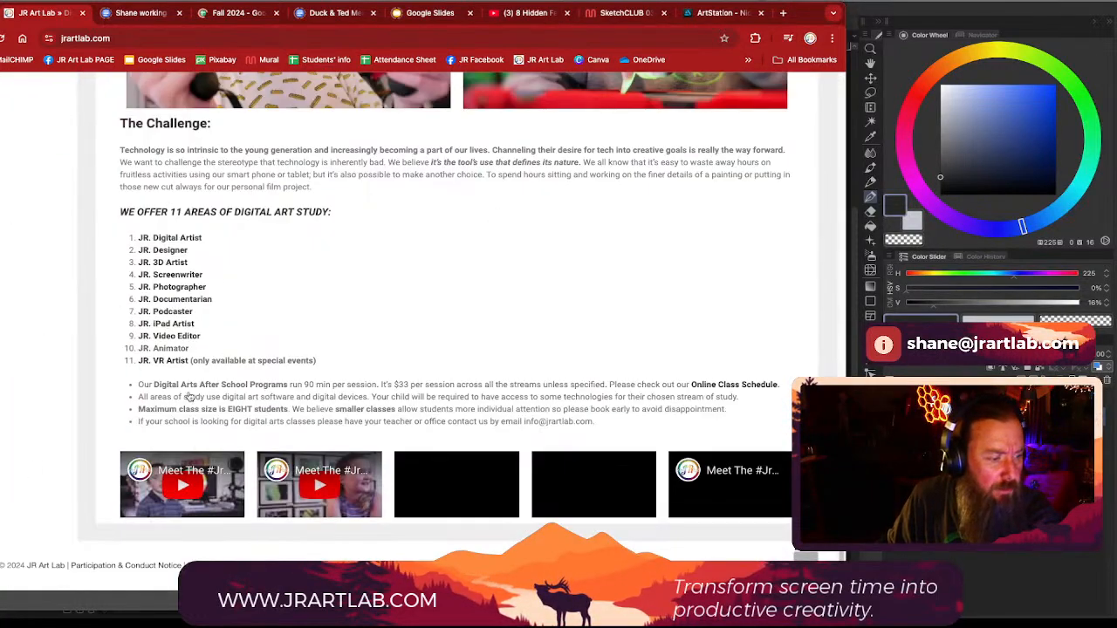
scroll(201, 354, up, 10)
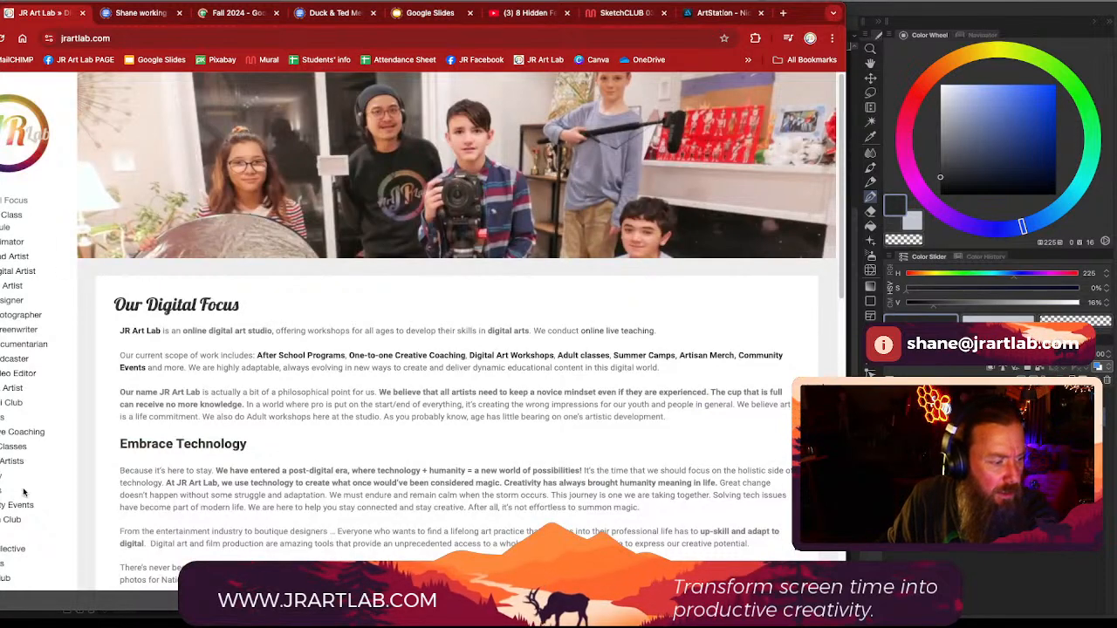
scroll(39, 442, down, 1)
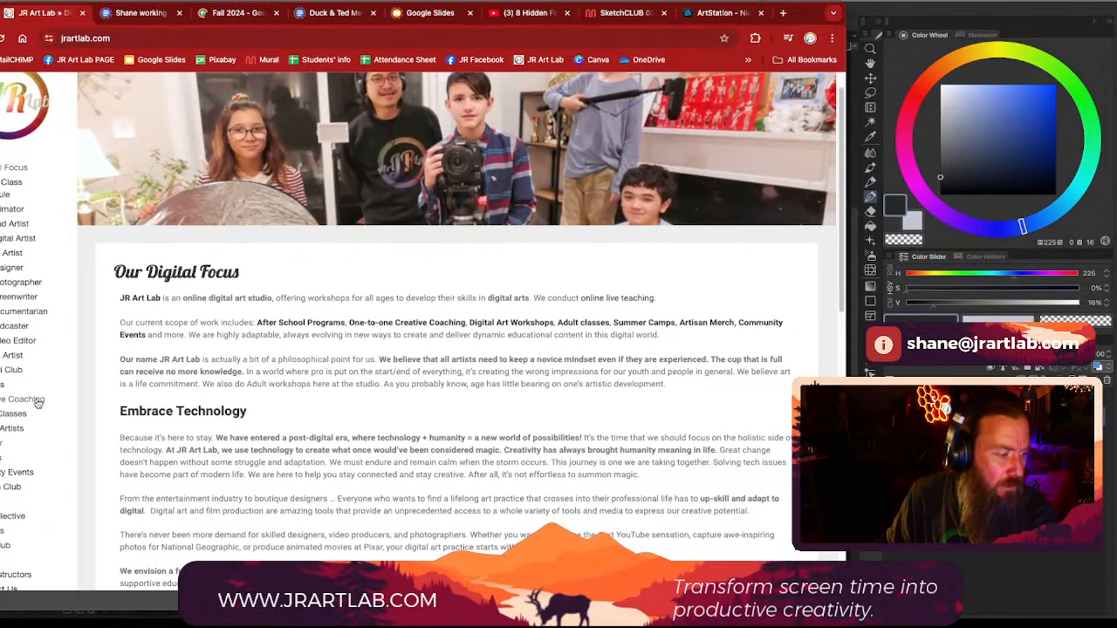
click(37, 401)
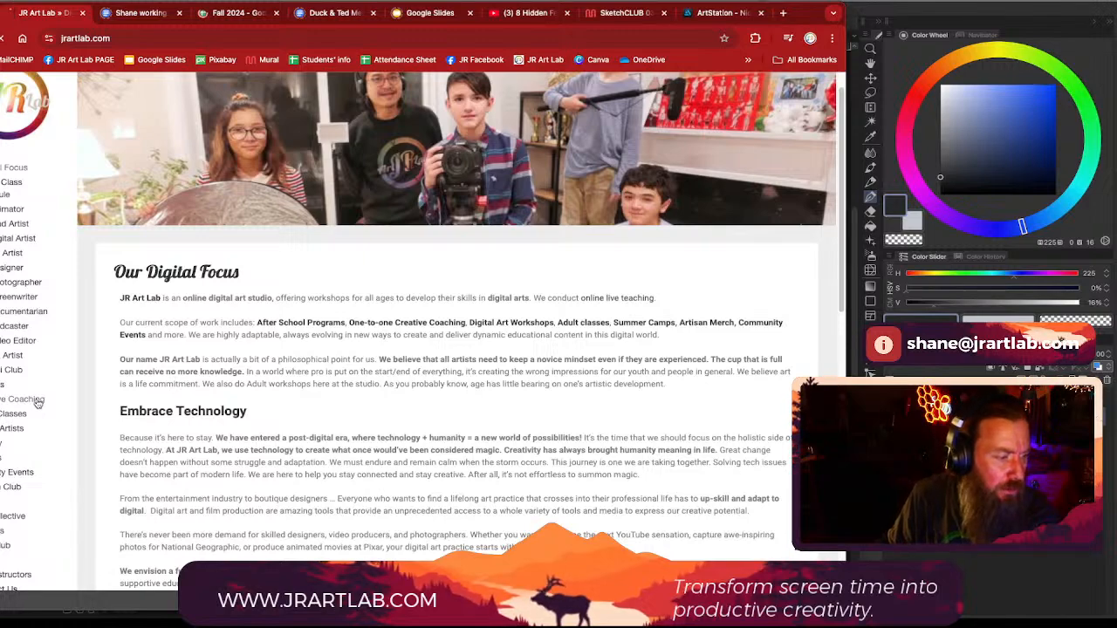
scroll(508, 382, down, 6)
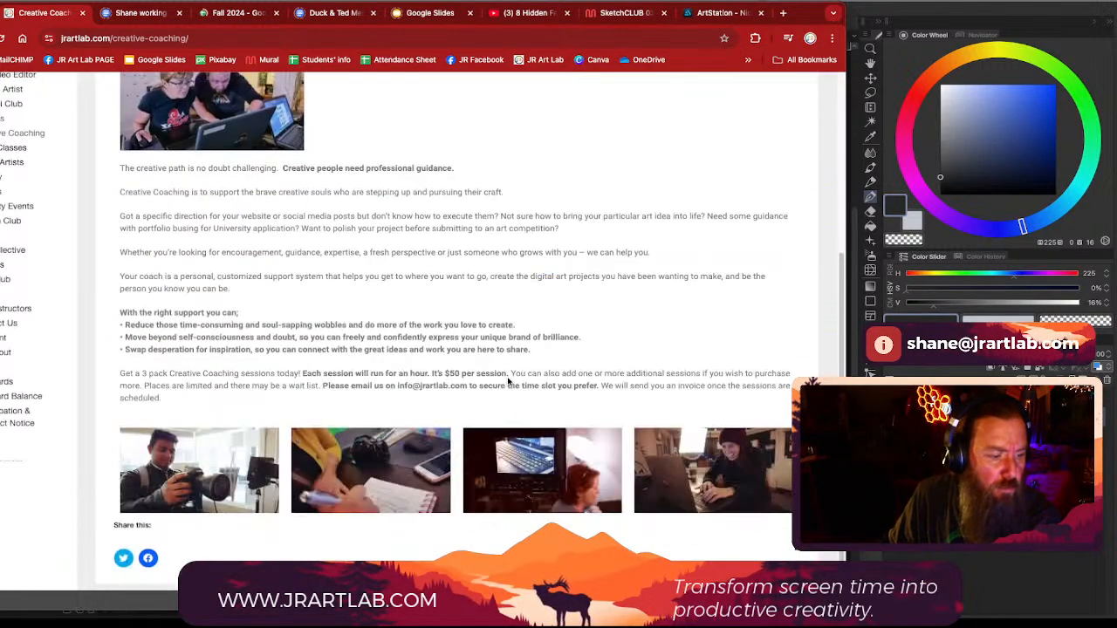
scroll(506, 382, up, 6)
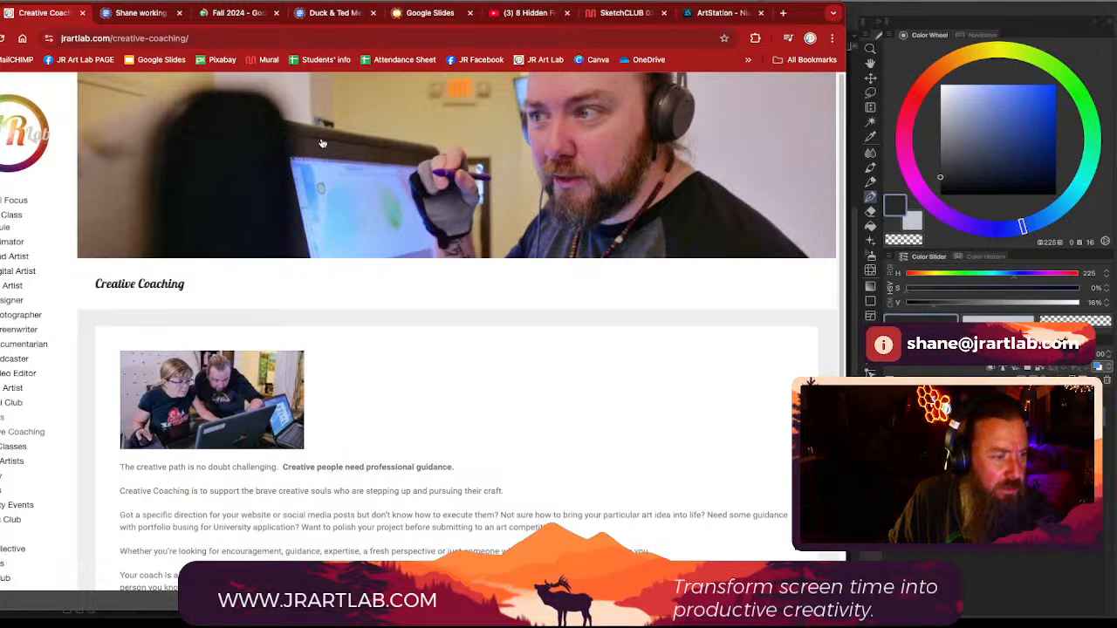
Step: View the Nidhogg wyvern artwork on ArtStation and the dragon reference images on the SketchCLUB 03 board
click(618, 13)
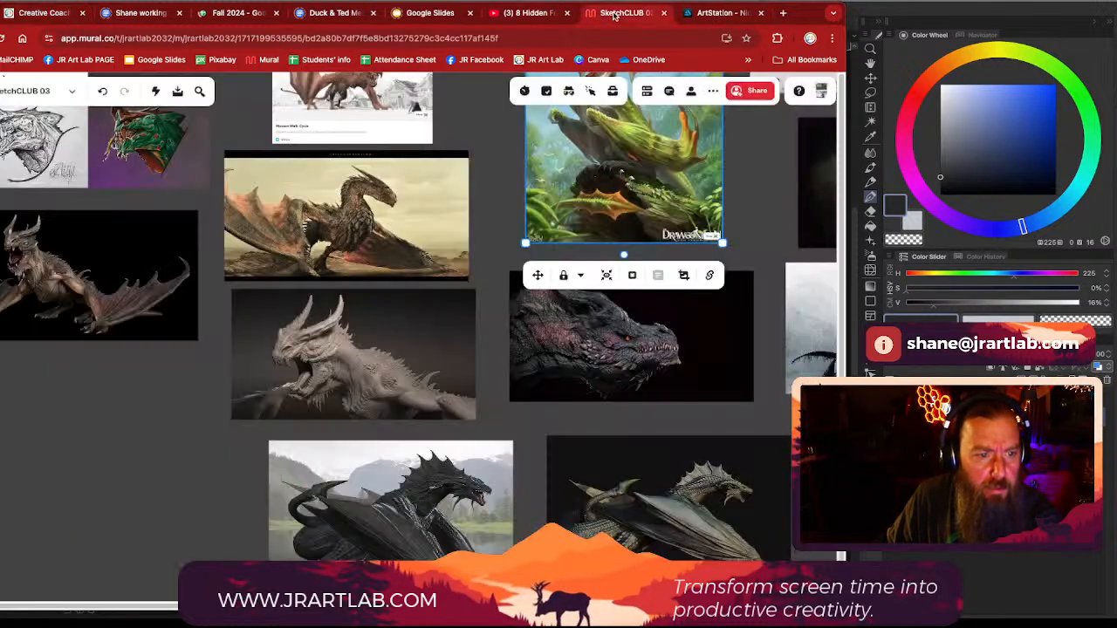
click(703, 13)
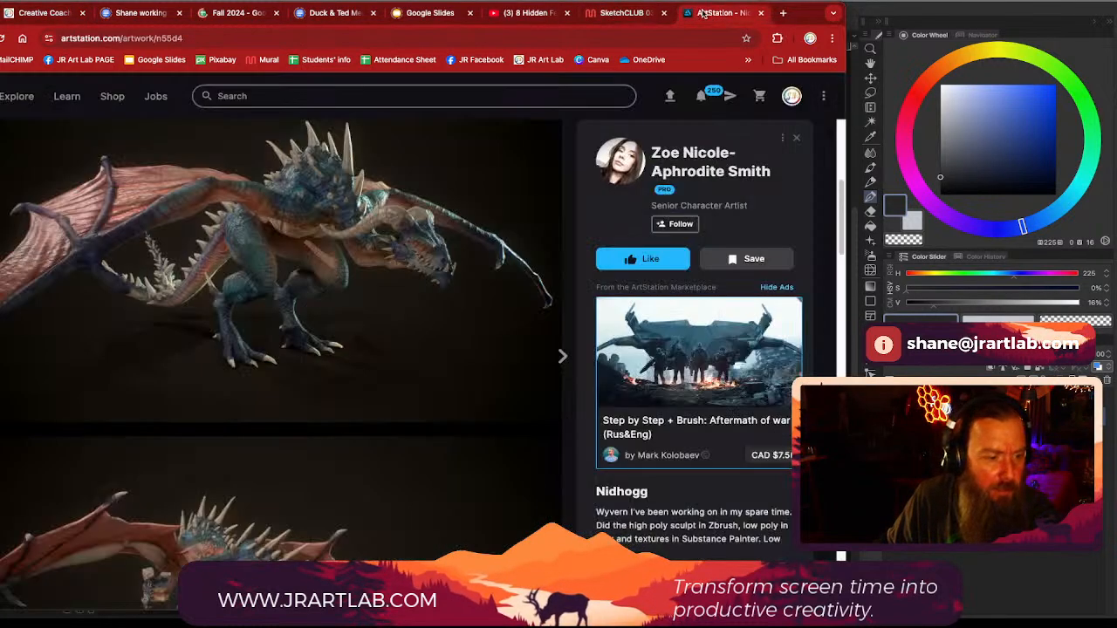
click(636, 14)
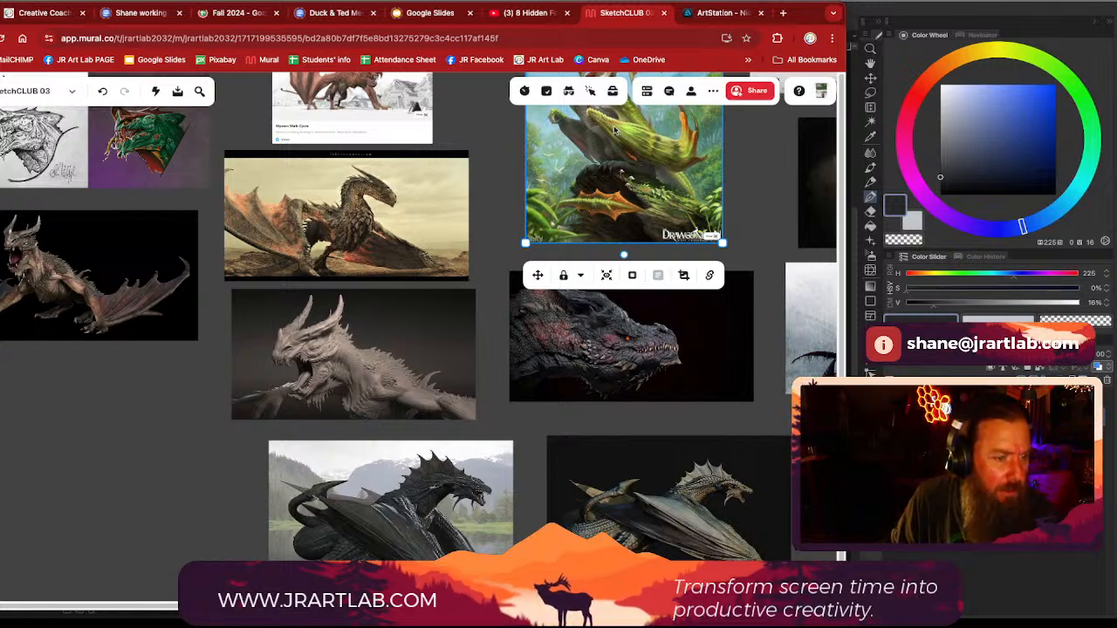
click(760, 180)
scroll(759, 179, up, 2)
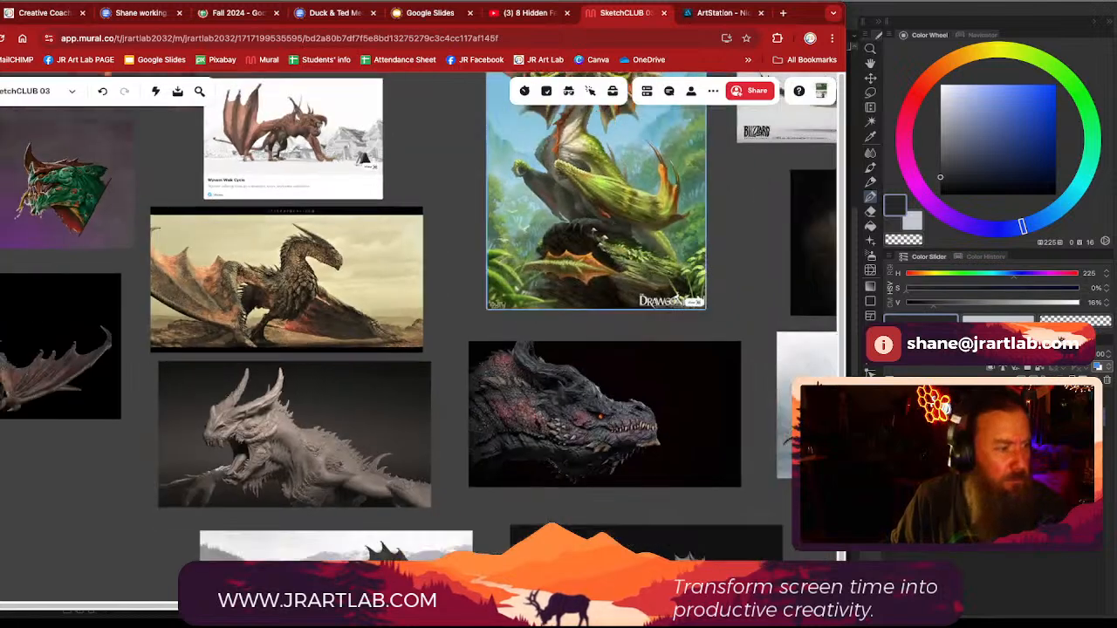
scroll(760, 177, down, 3)
Step: Reload the SketchCLUB 03 board and examine its groups of reference images from close up to the wide overview
click(2, 38)
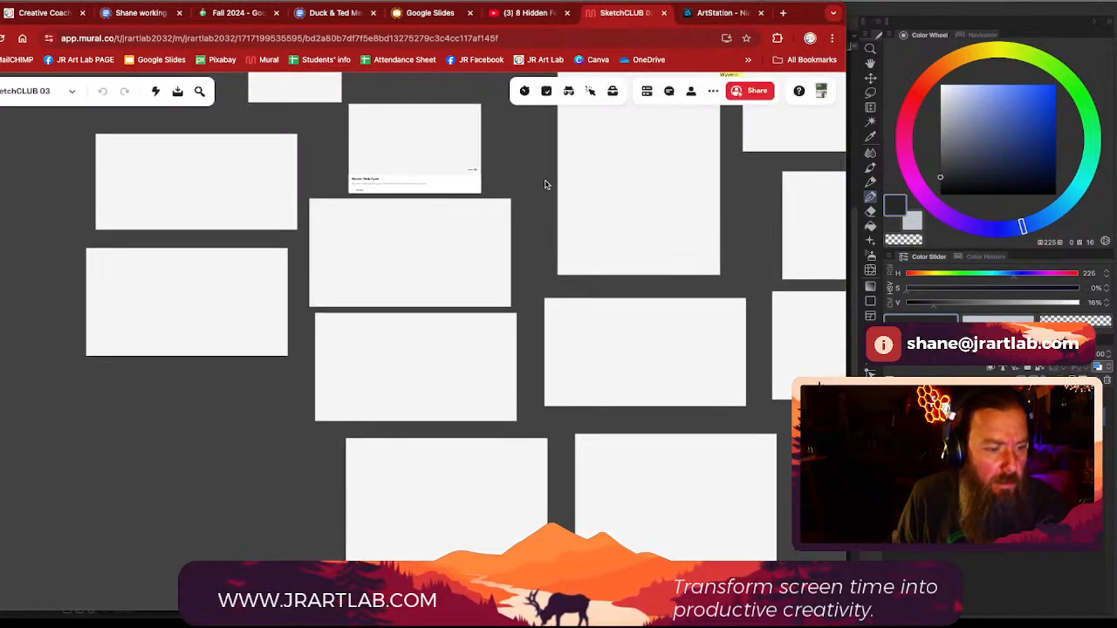
scroll(536, 184, down, 4)
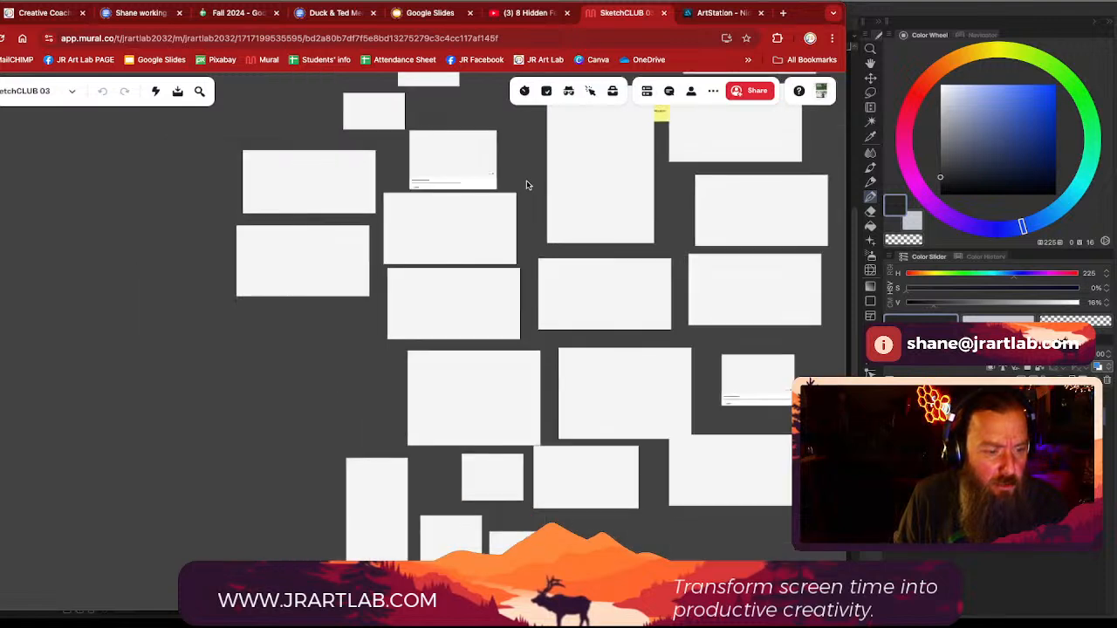
scroll(526, 185, down, 3)
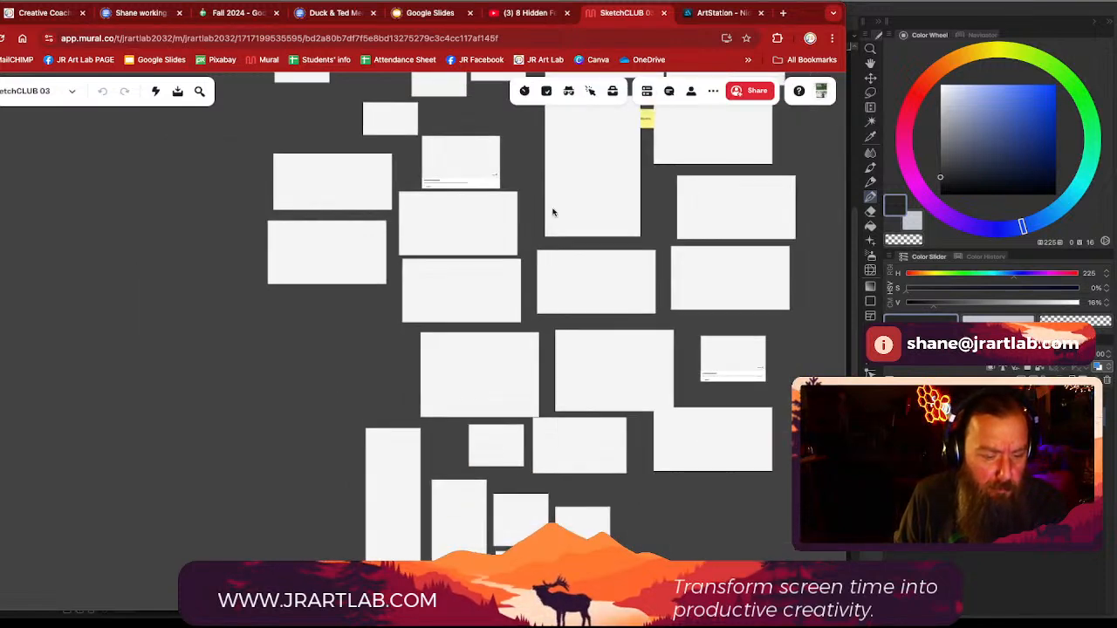
scroll(553, 213, up, 1)
scroll(552, 213, down, 5)
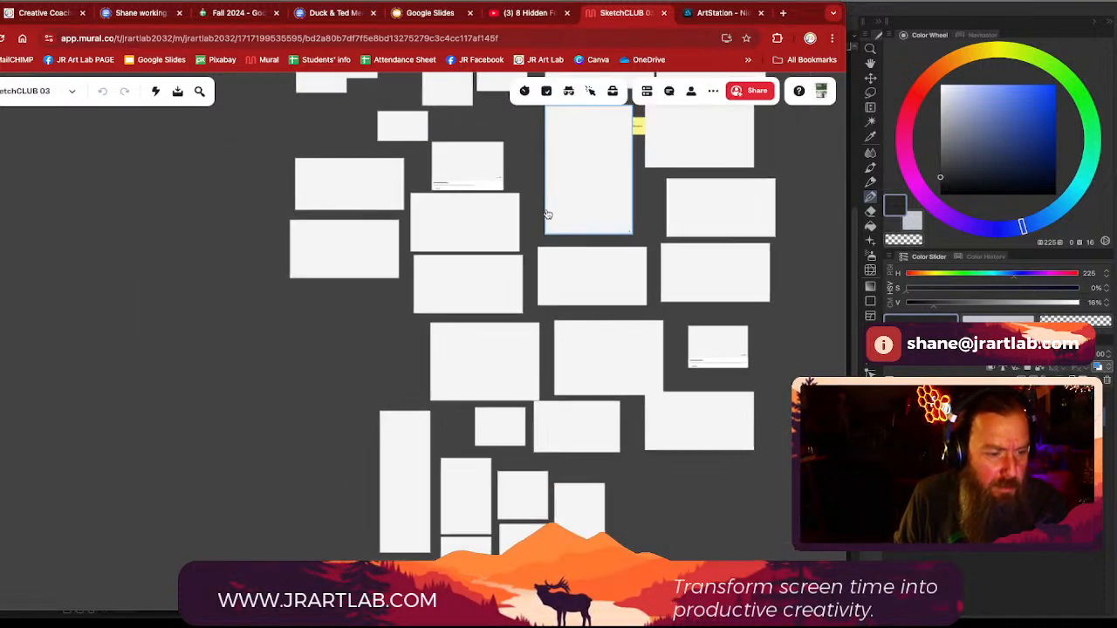
scroll(545, 212, down, 4)
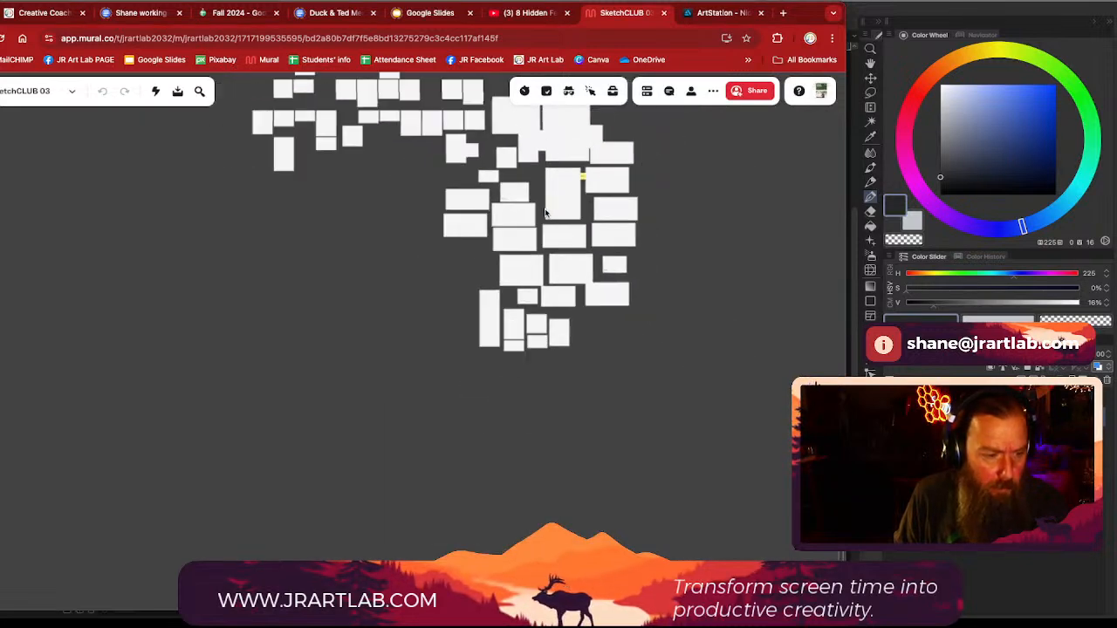
scroll(432, 290, up, 5)
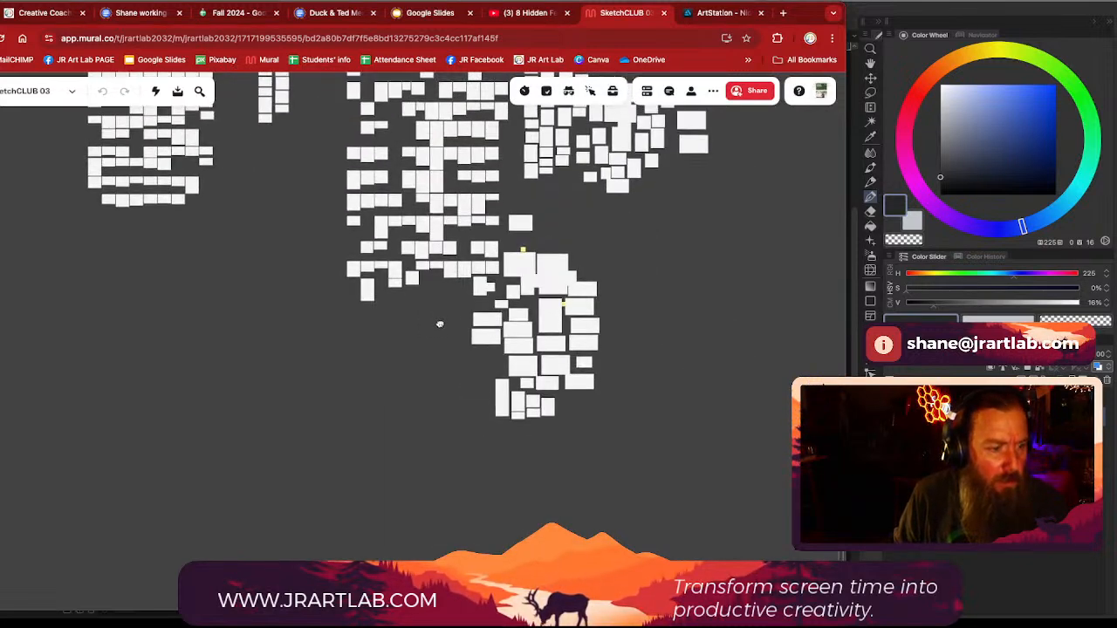
scroll(445, 261, up, 6)
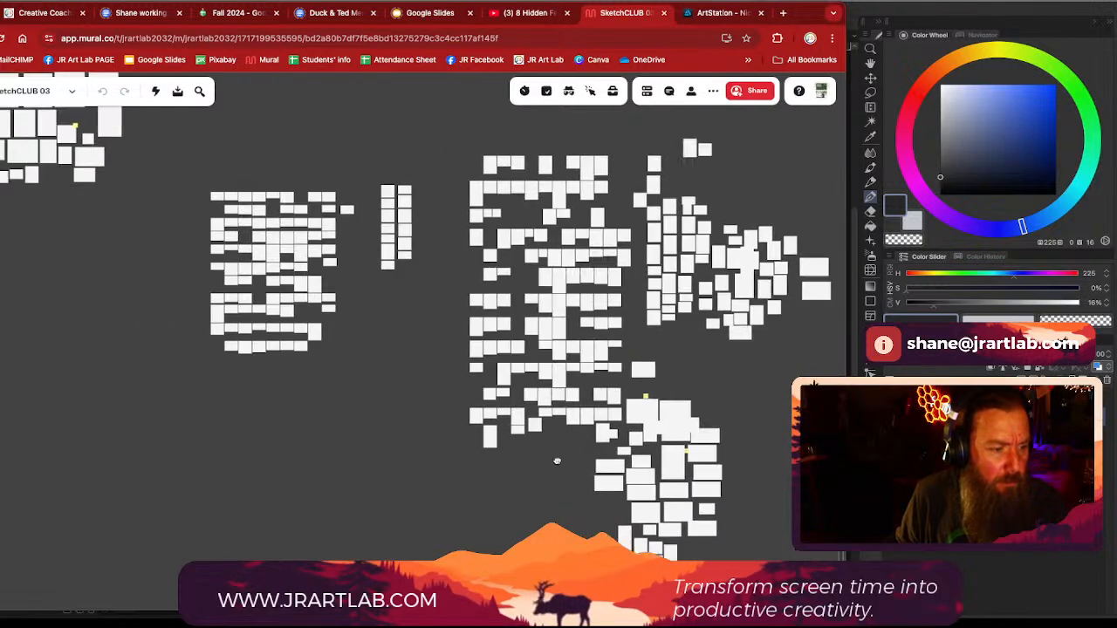
scroll(446, 261, up, 2)
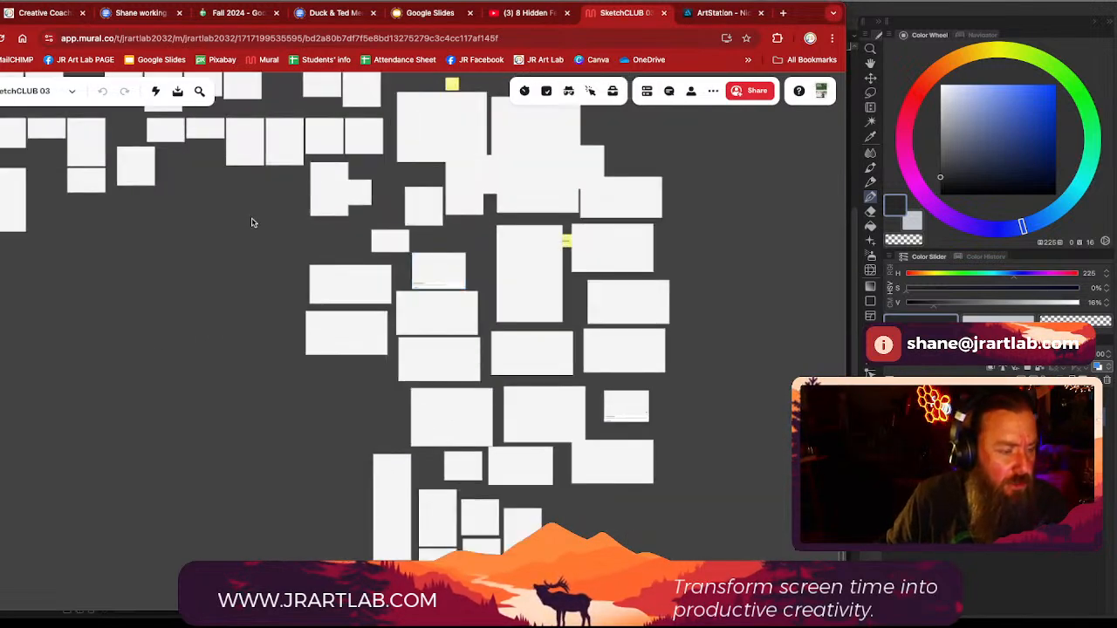
drag(251, 223, 253, 381)
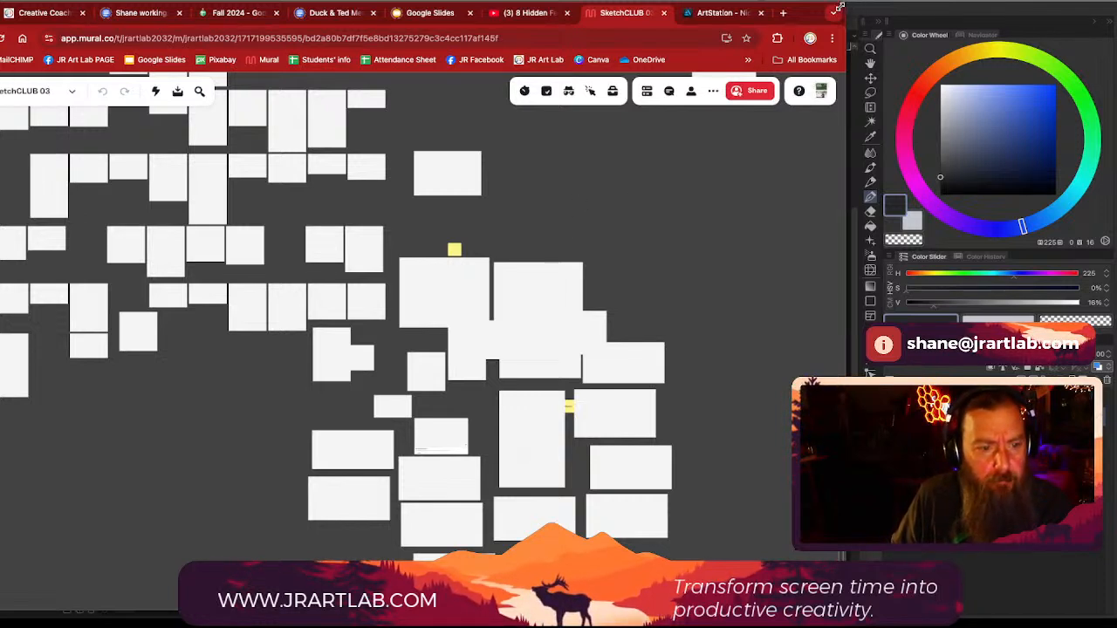
drag(660, 277, 612, 171)
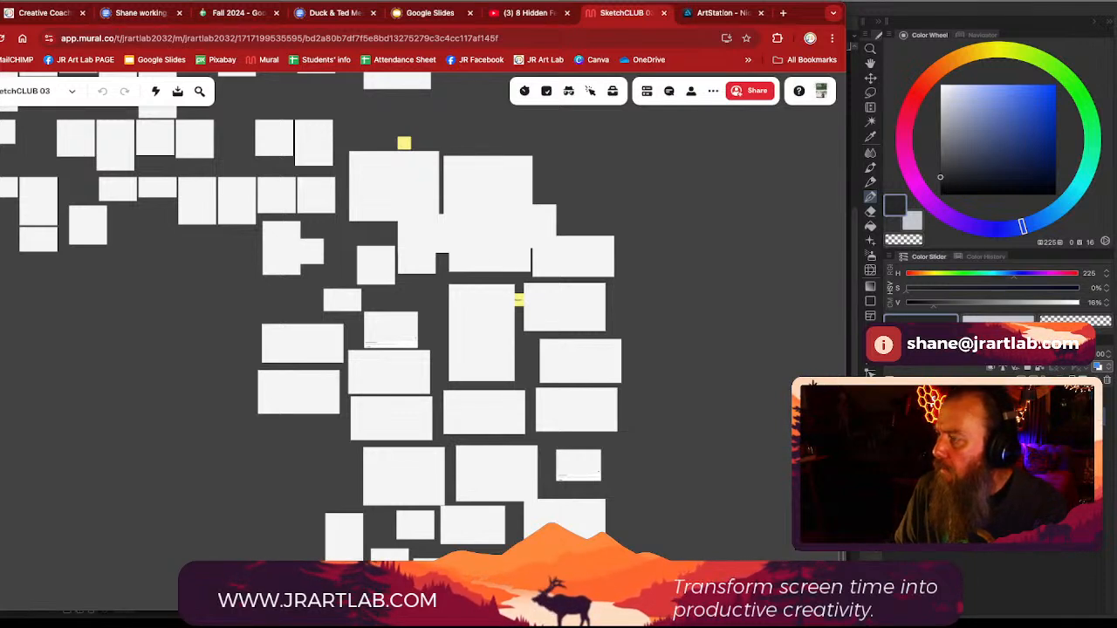
Step: Check the dragon reference group on the SketchCLUB 03 board again and switch to the Illustration3 sketch in Clip Studio Paint
key(super+Tab)
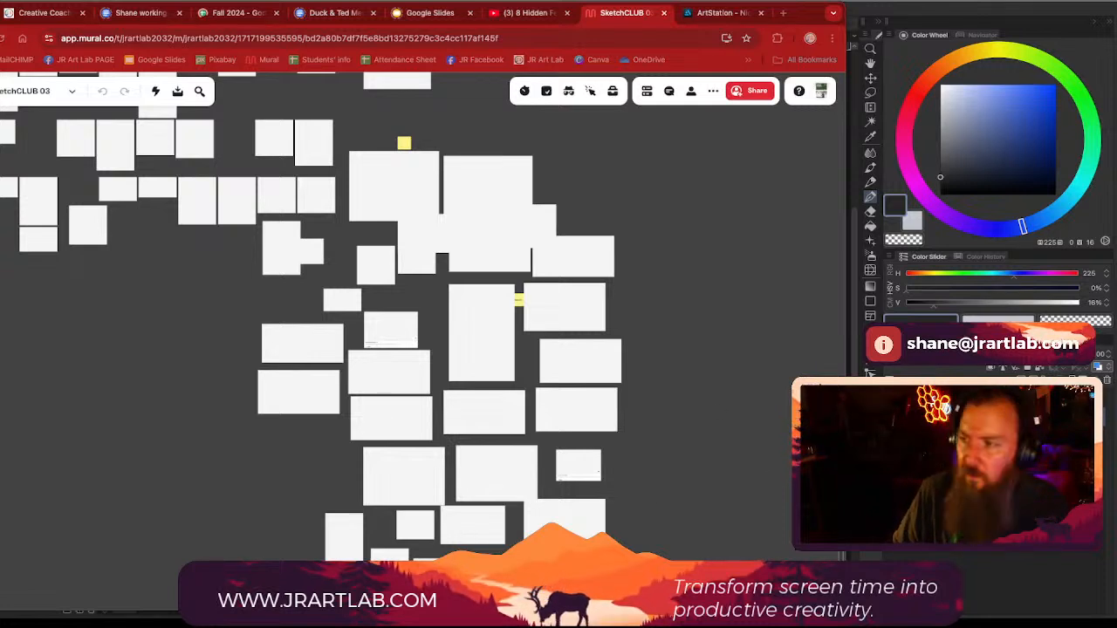
scroll(658, 227, down, 3)
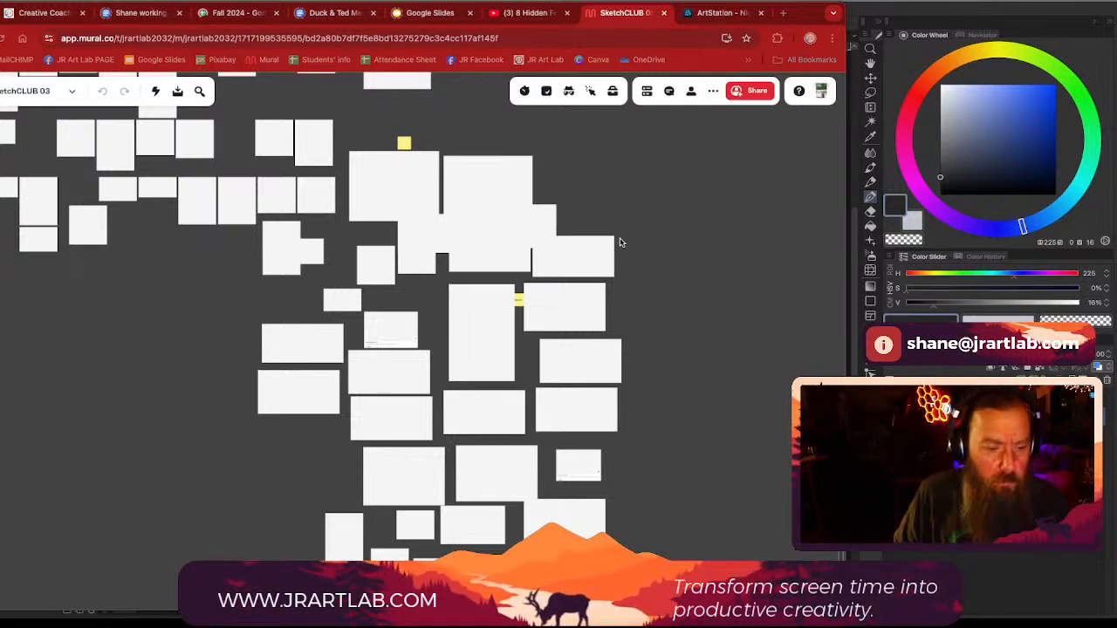
scroll(658, 227, down, 2)
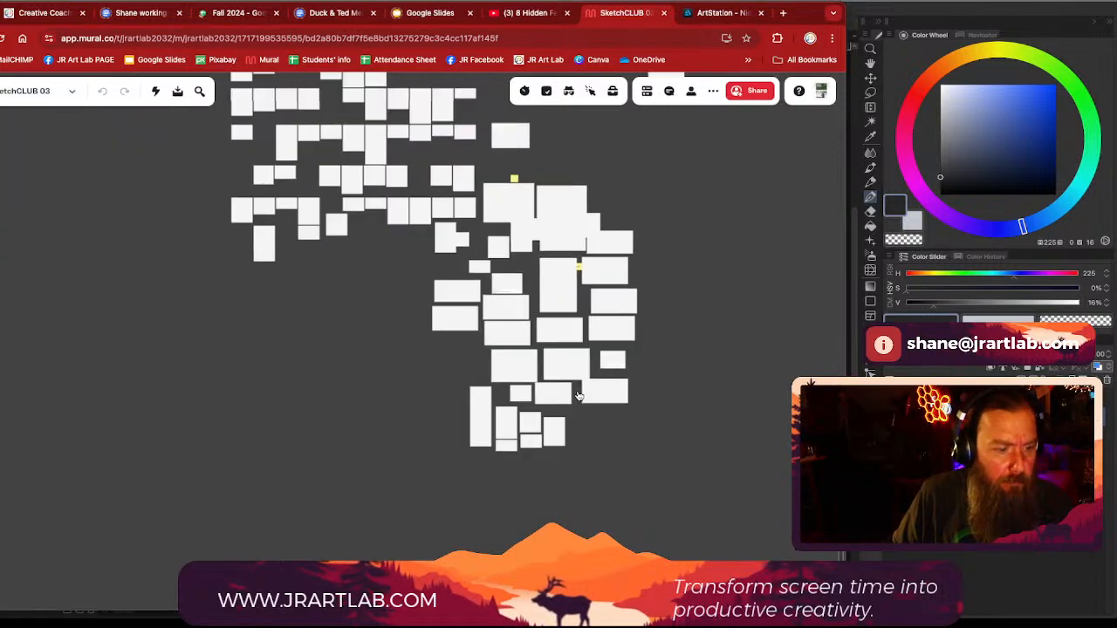
drag(700, 229, 677, 304)
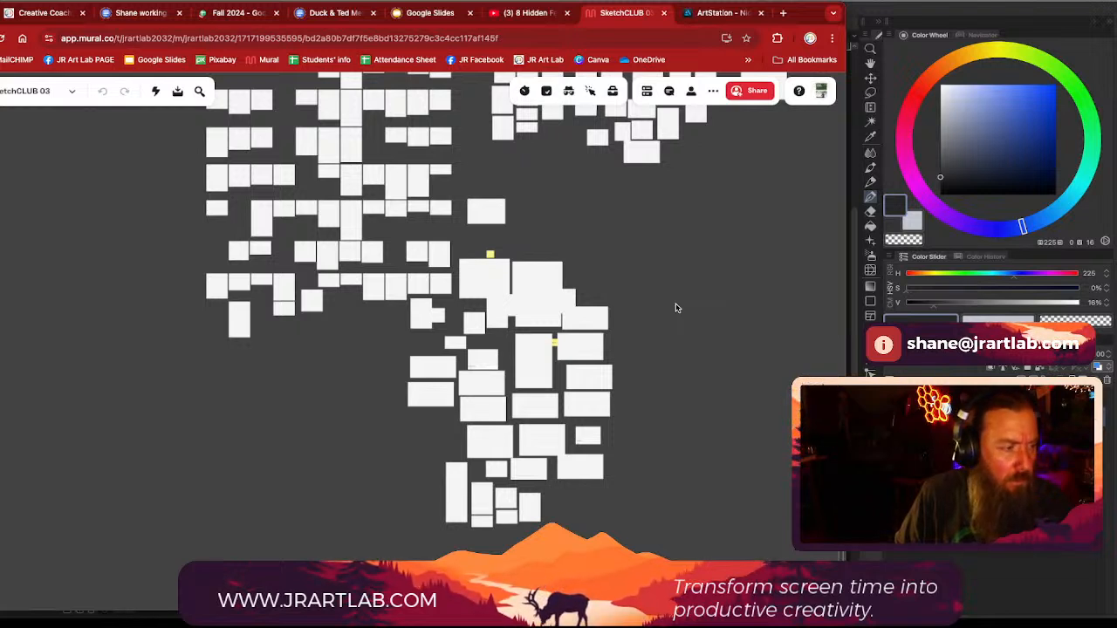
click(1, 1)
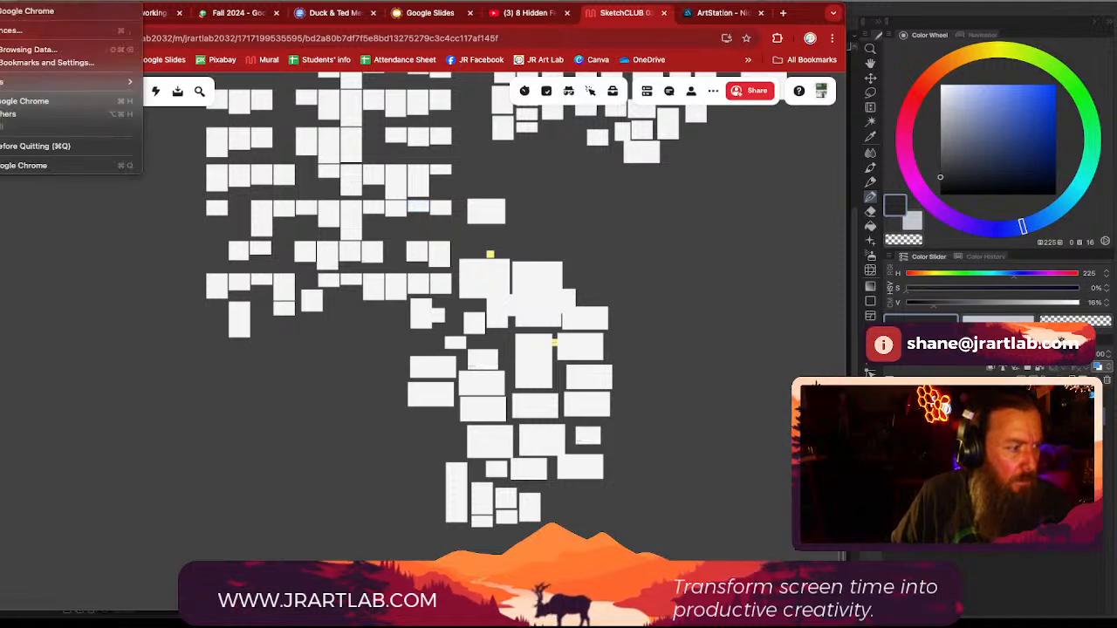
click(379, 151)
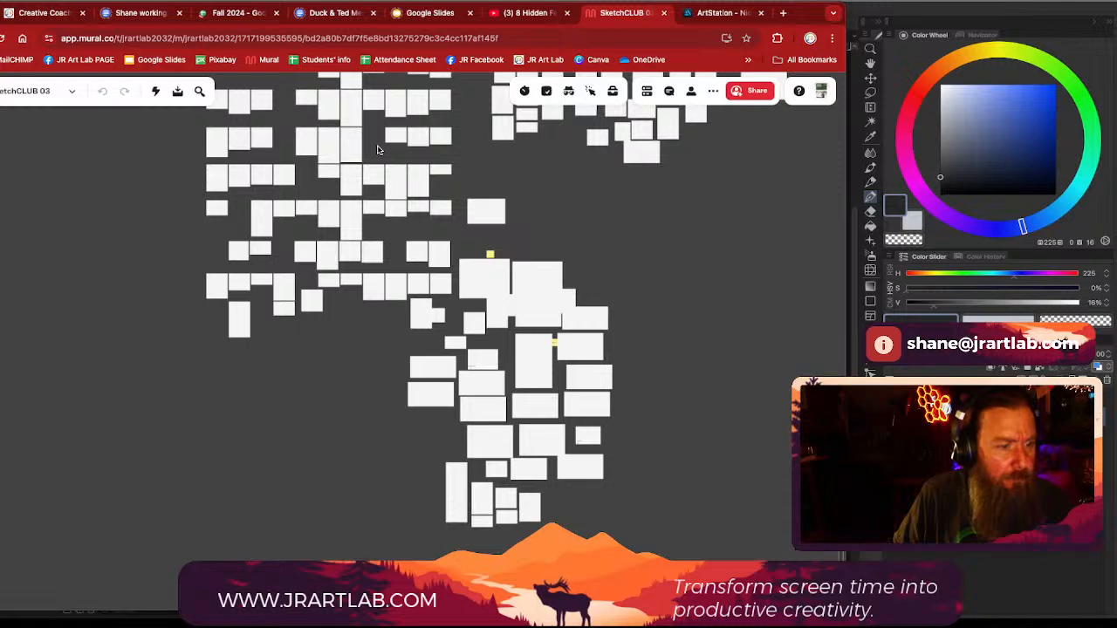
key(super+Tab)
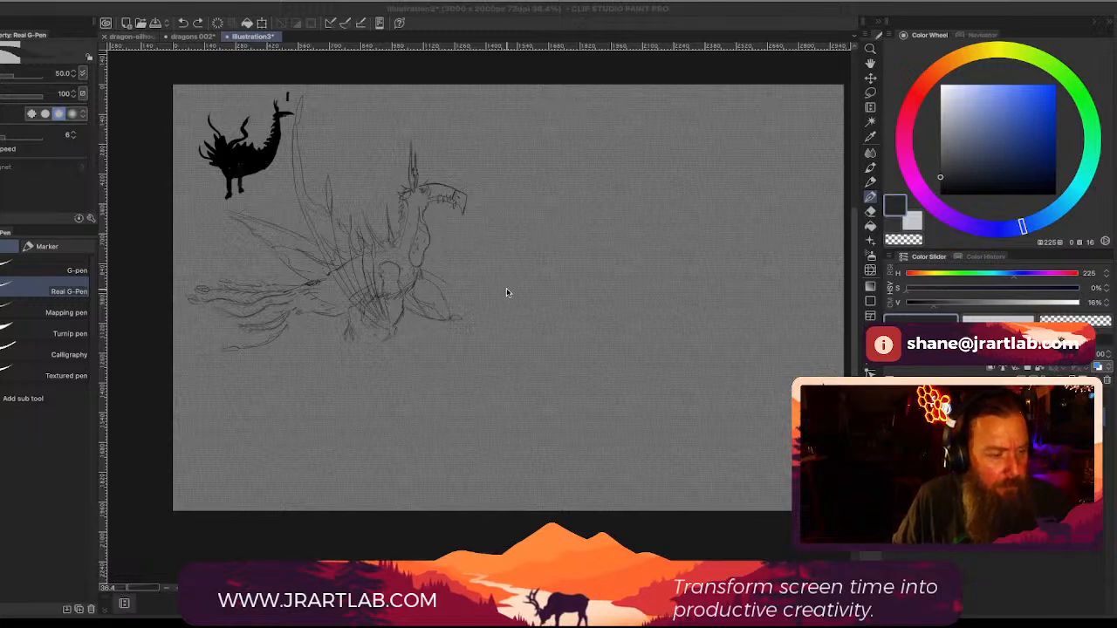
Step: Switch to ArtStation in the web browser and search its artworks for "wyvern"
key(super+Tab)
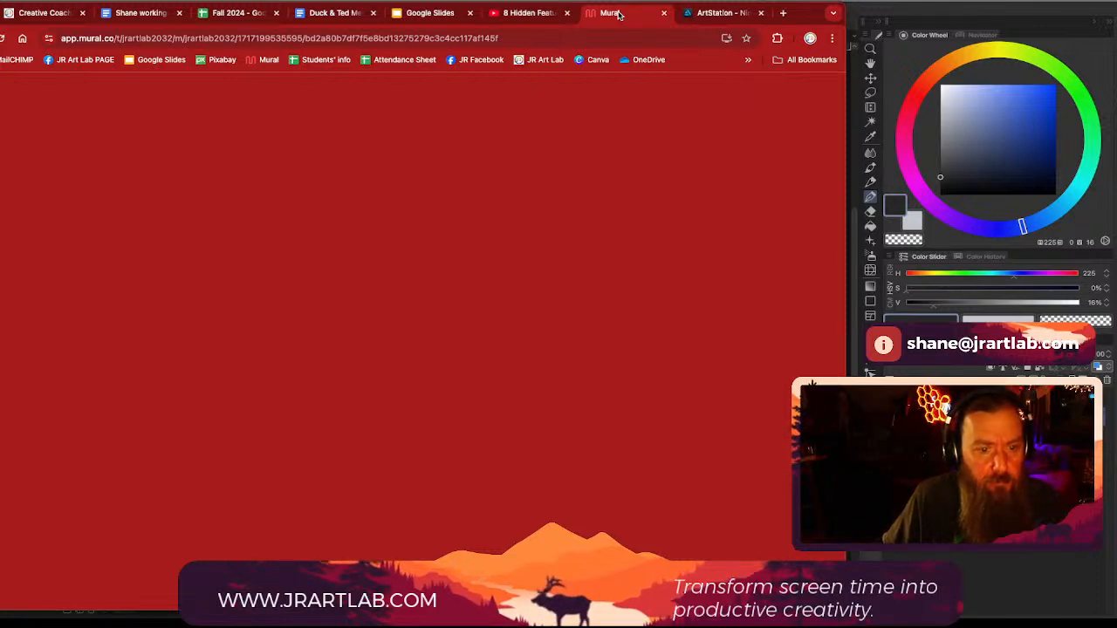
click(726, 13)
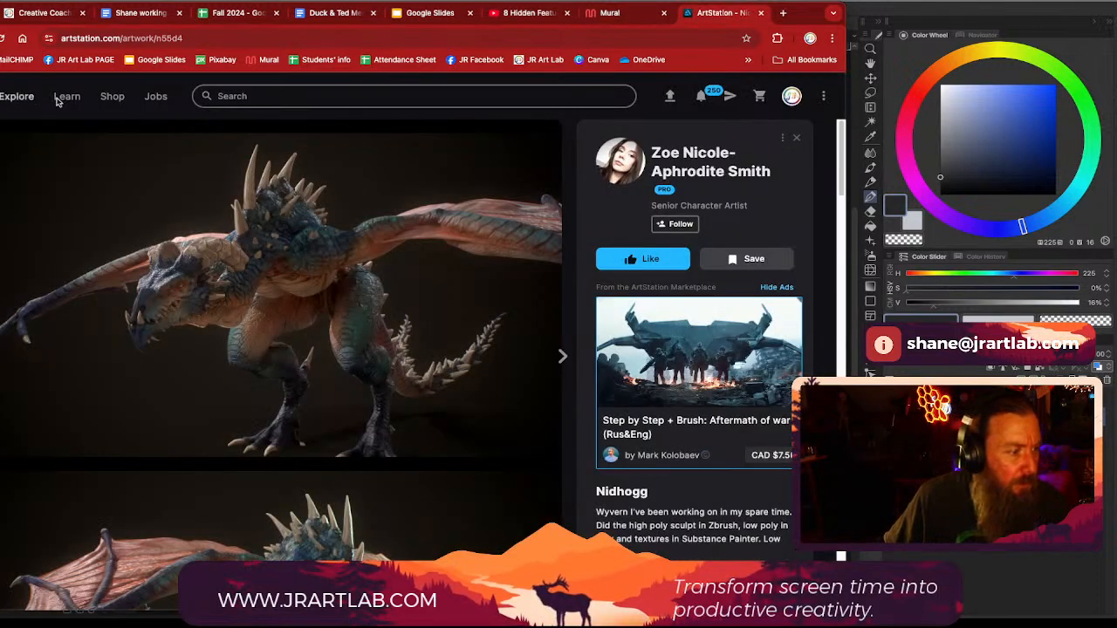
click(270, 97)
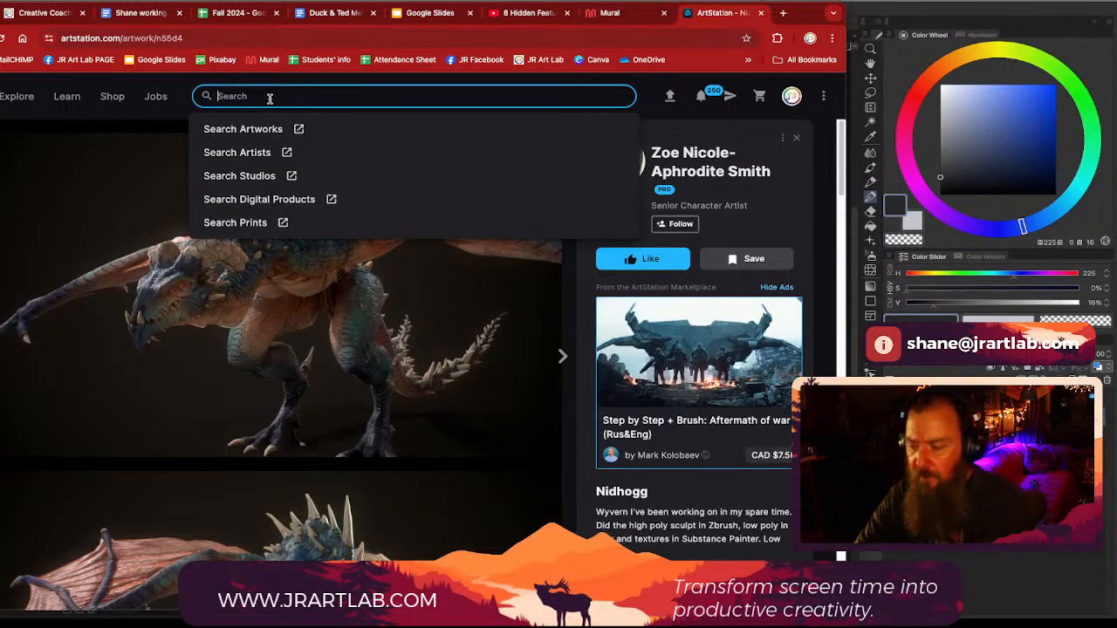
text(sw)
key(BackSpace)
text(y)
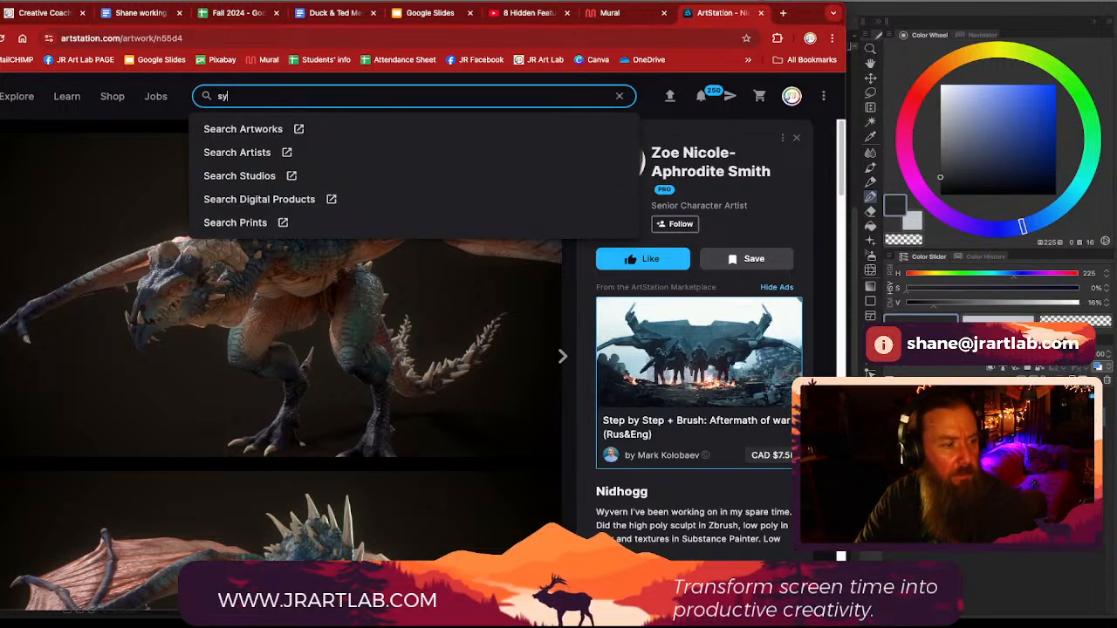
key(BackSpace)
key(BackSpace)
text(wyvern)
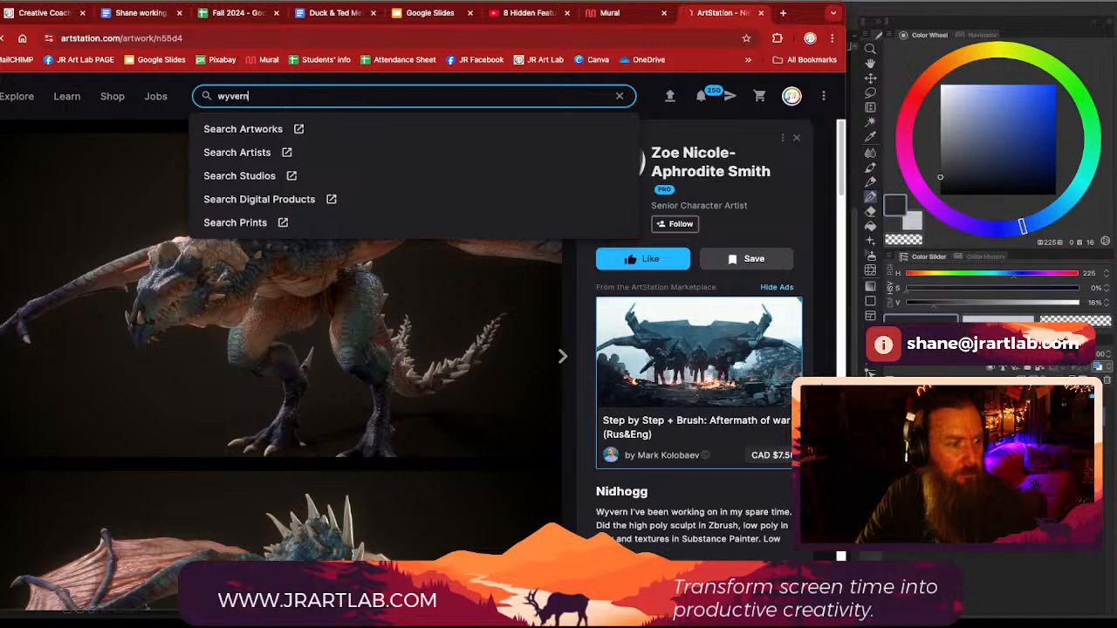
key(Return)
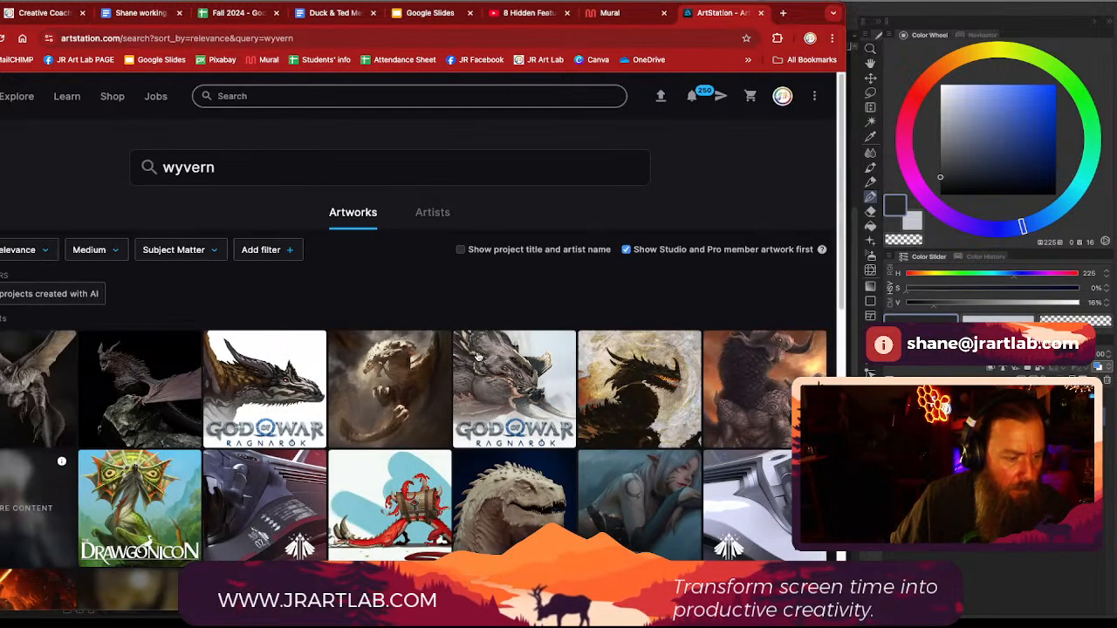
Step: Open the Black wyvern artwork from the wyvern results and view the following dragon artworks up to Frilled Tropic Wyvern
scroll(475, 353, down, 1)
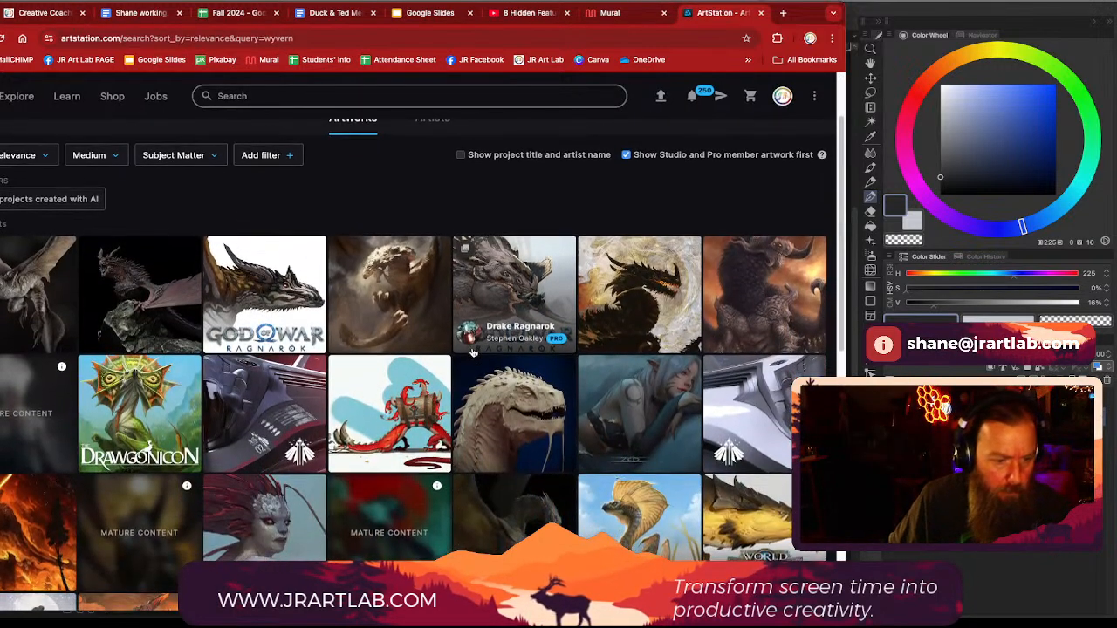
click(634, 274)
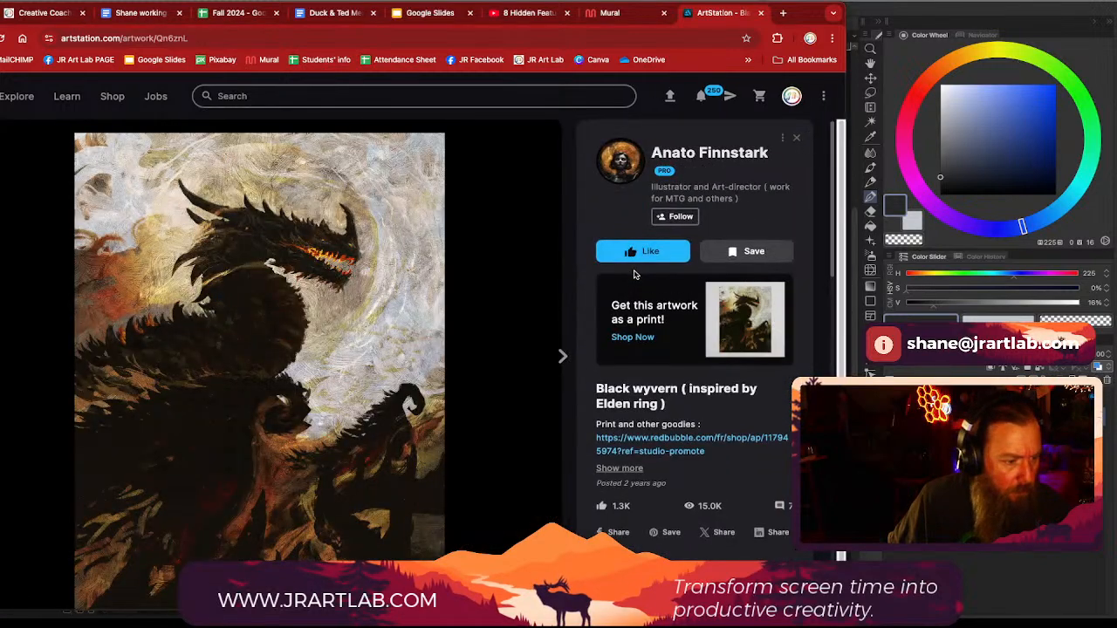
click(562, 356)
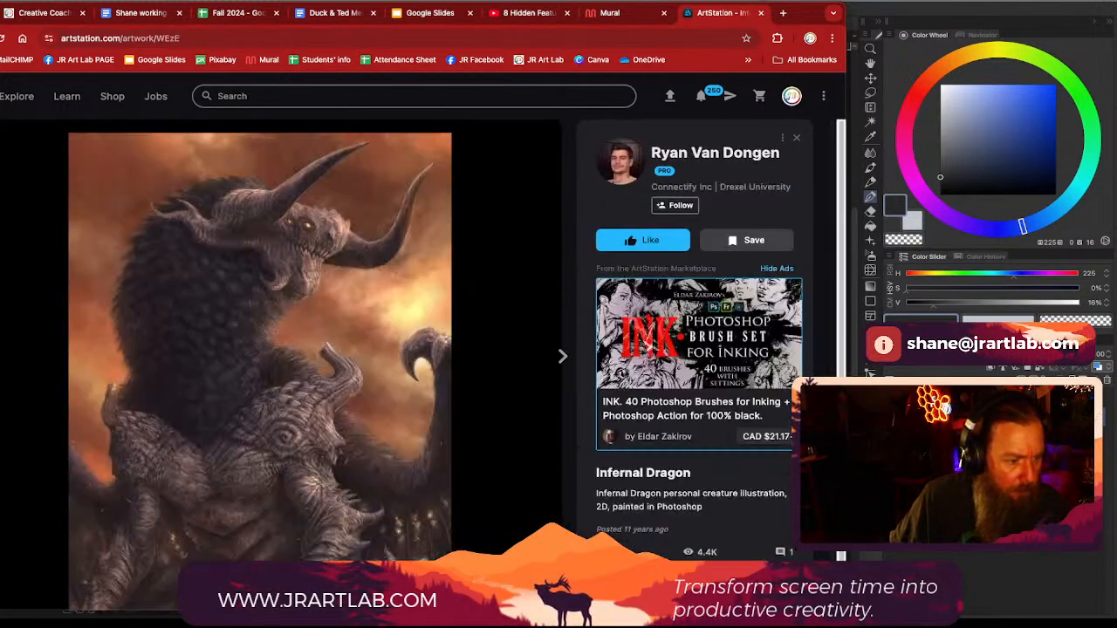
click(562, 356)
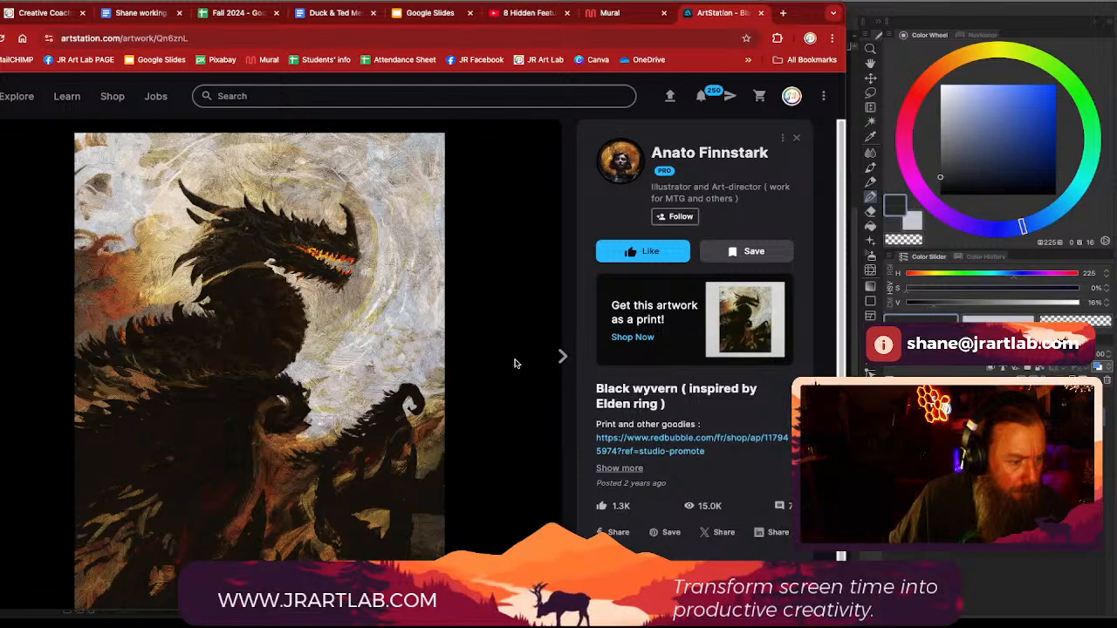
click(564, 356)
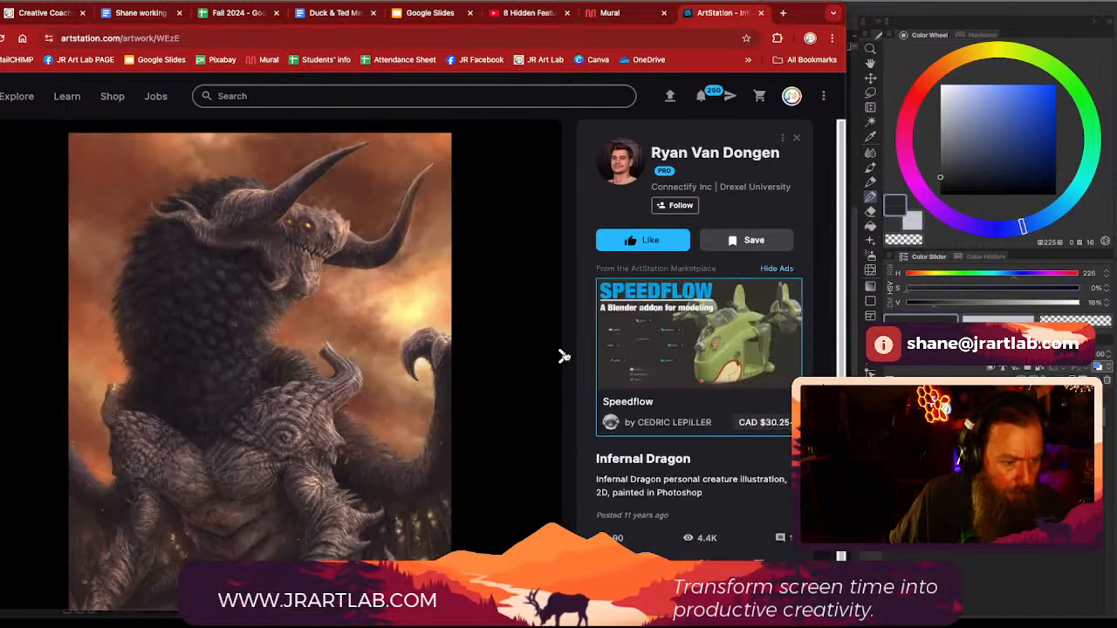
click(563, 356)
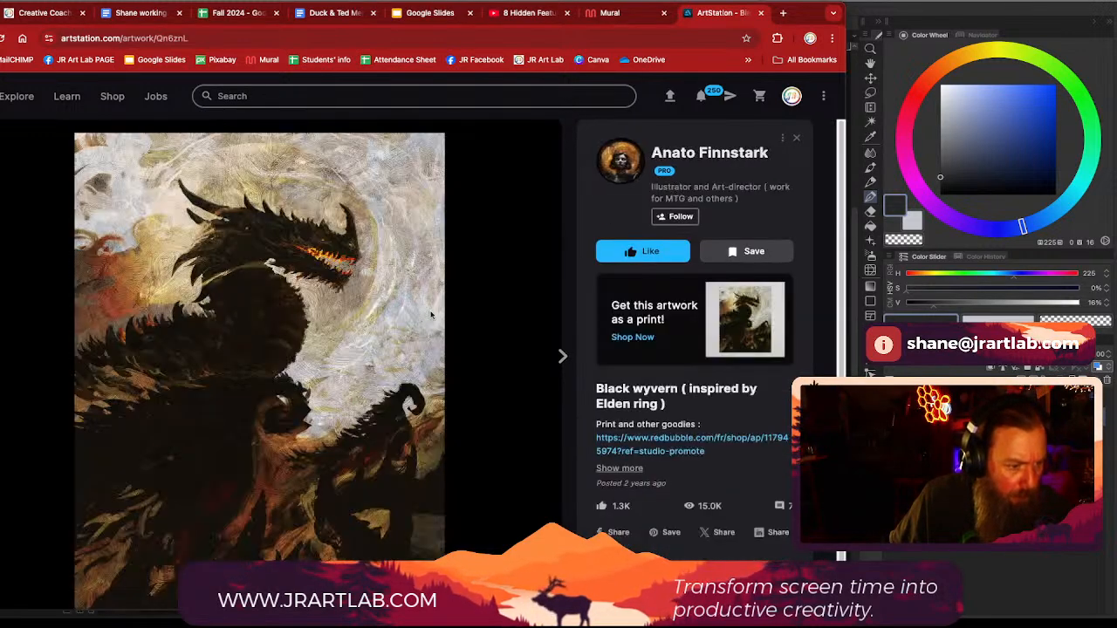
click(563, 356)
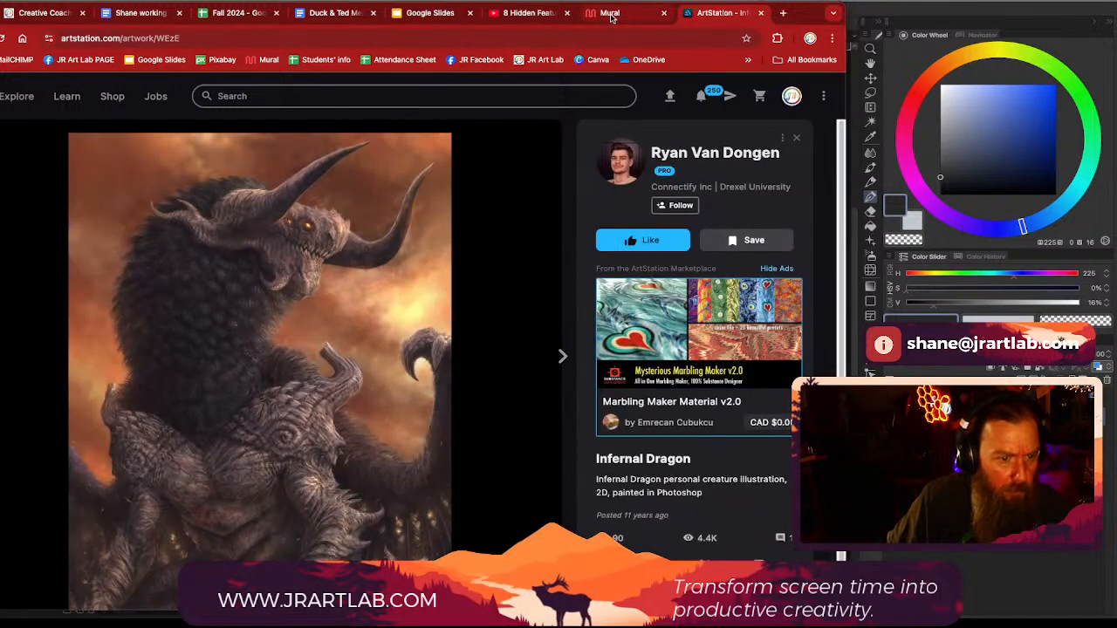
click(562, 354)
click(561, 353)
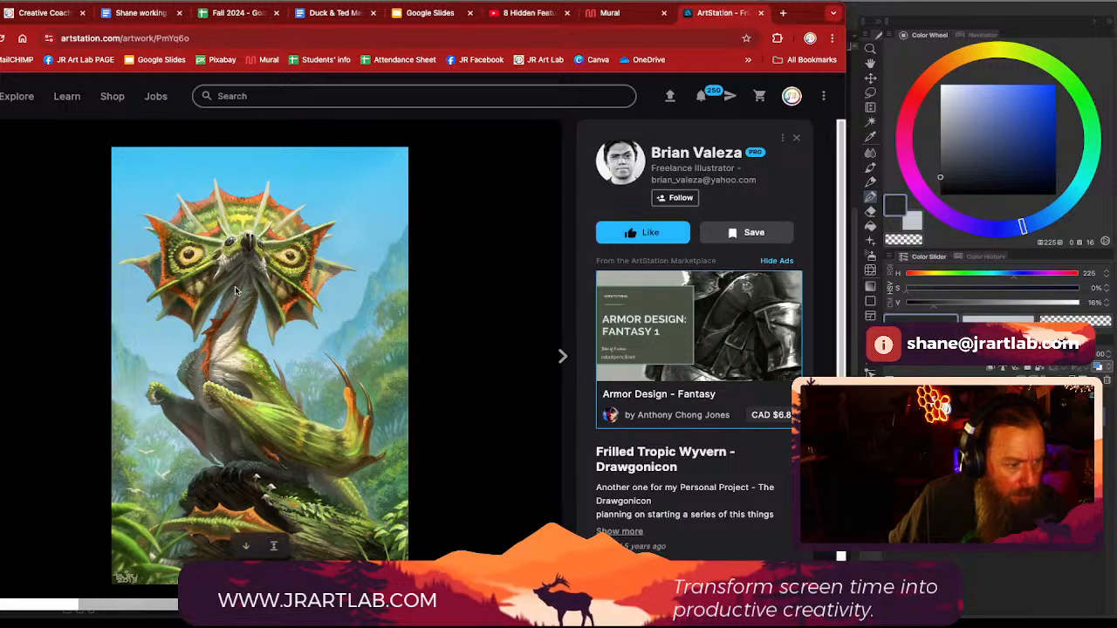
Step: View the next wyvern artworks from Mr. Plentycoin's dragon caravan through Wyvern Concept to Furnace, then return to the search results
click(562, 357)
click(562, 357)
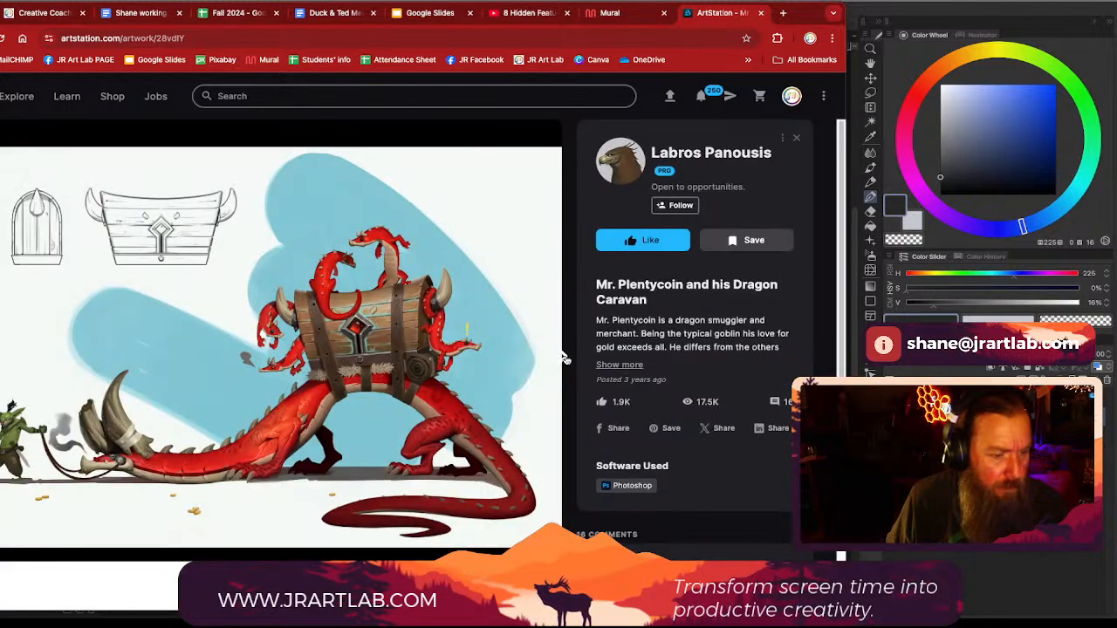
click(563, 357)
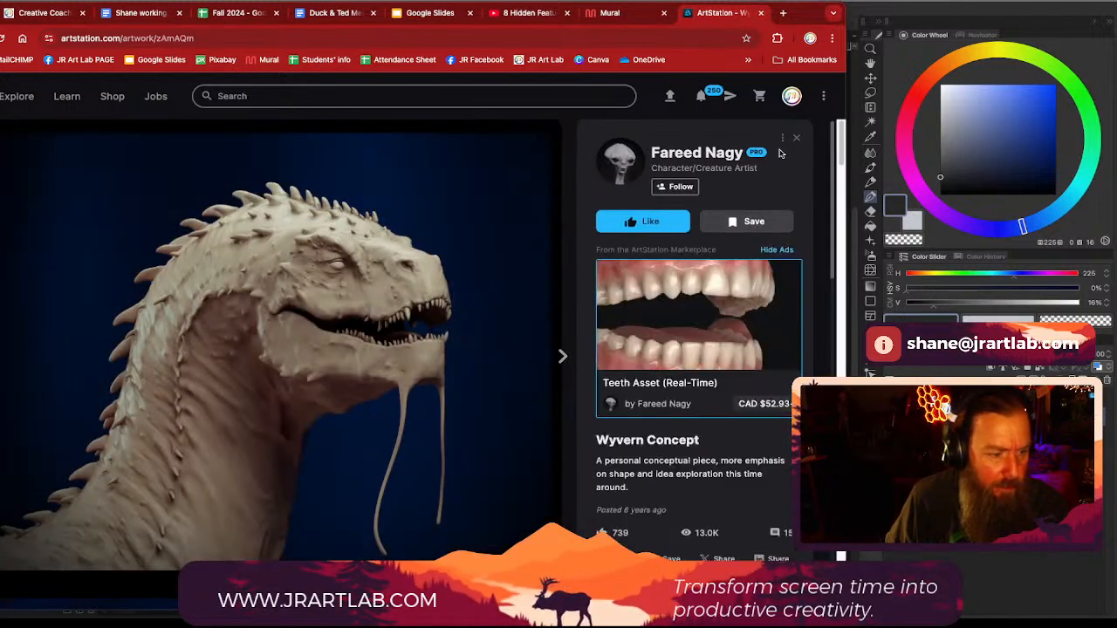
click(597, 14)
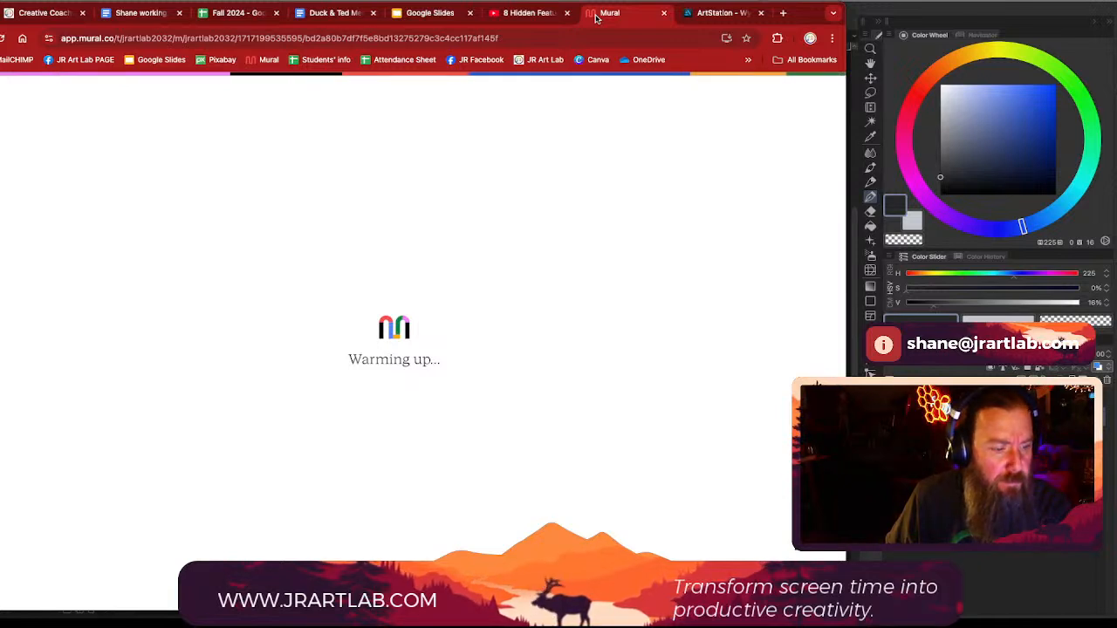
click(722, 14)
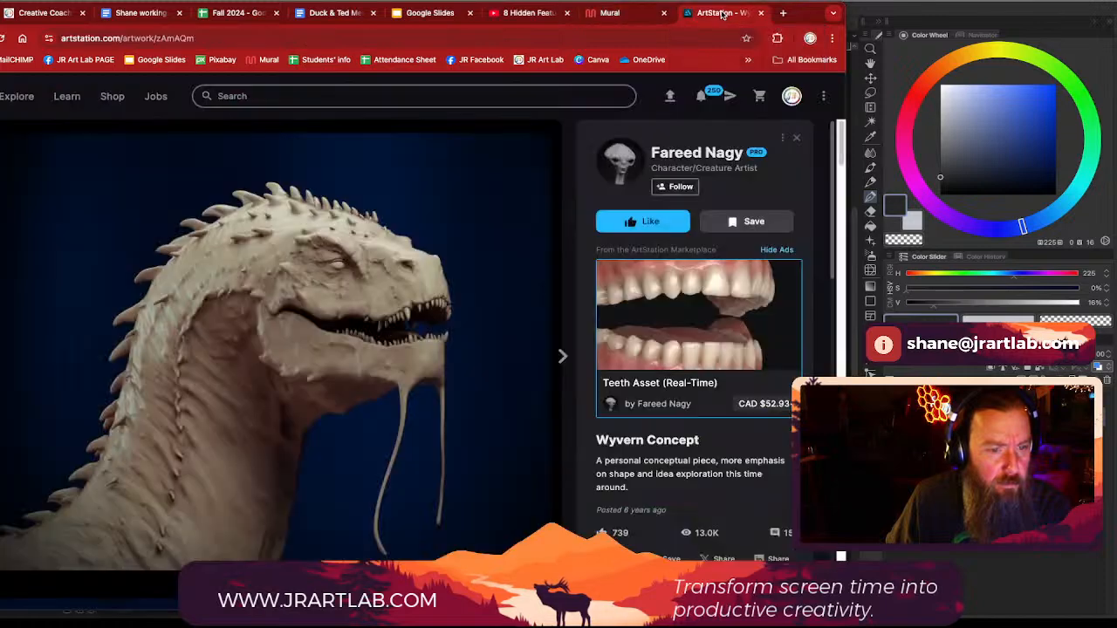
click(562, 356)
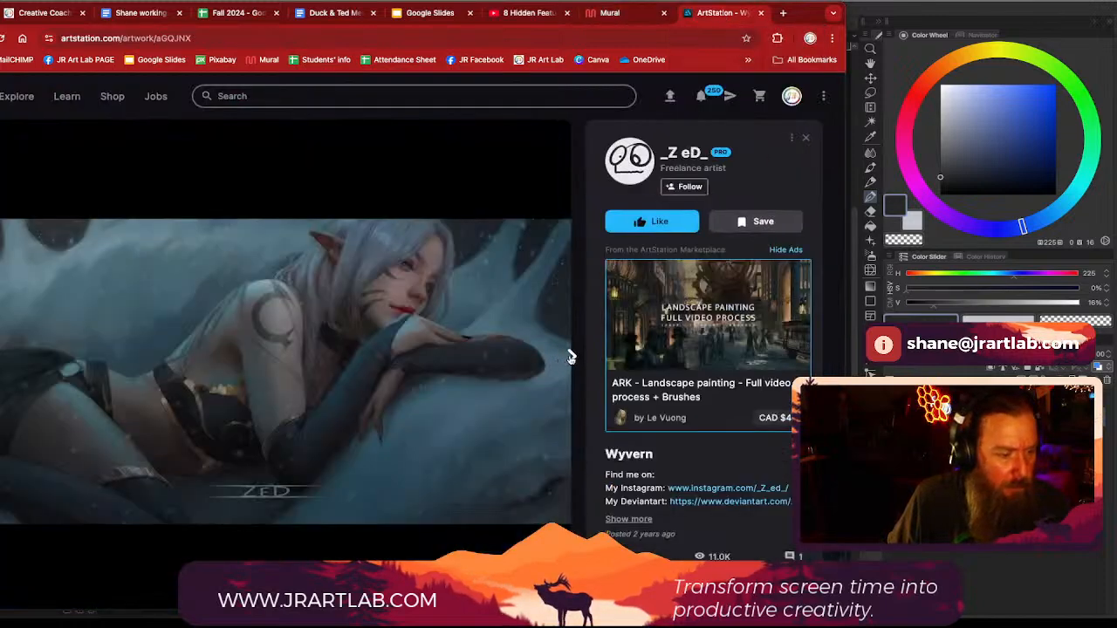
click(563, 357)
click(563, 357)
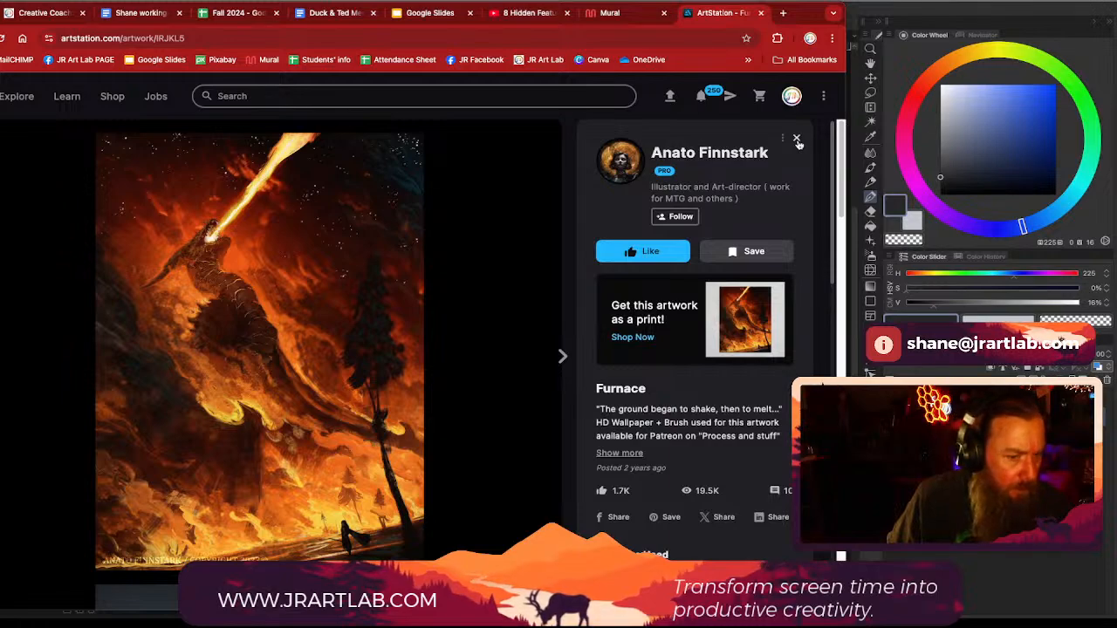
click(796, 140)
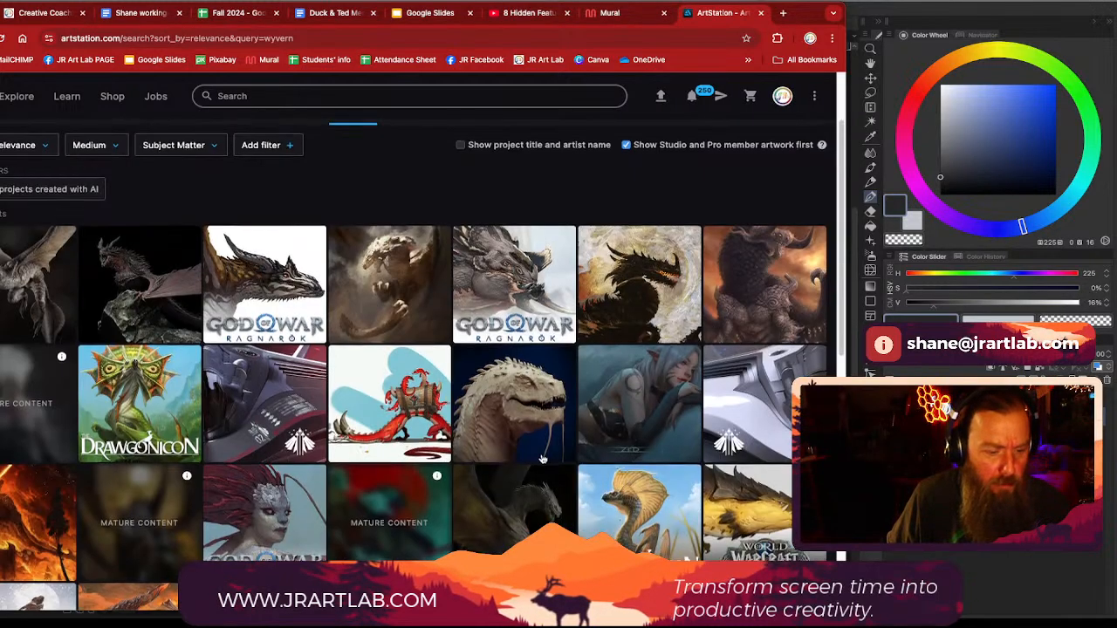
Step: Open The Last Flame from further down the wyvern results and view the following artworks up to Golden Wyvern - Worldspanner
scroll(540, 457, down, 3)
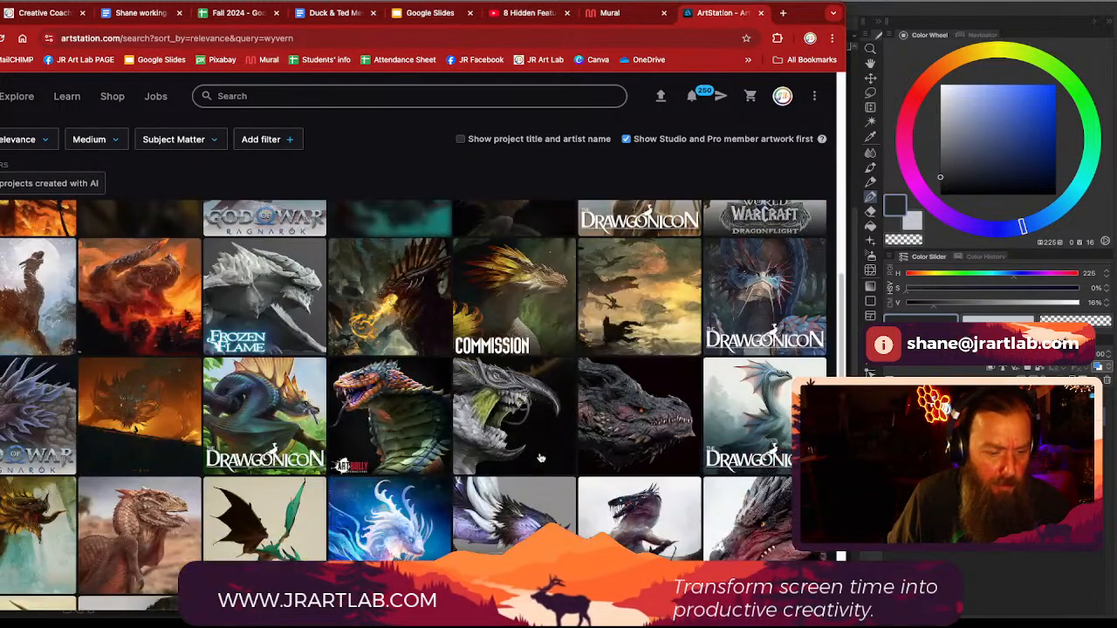
click(16, 284)
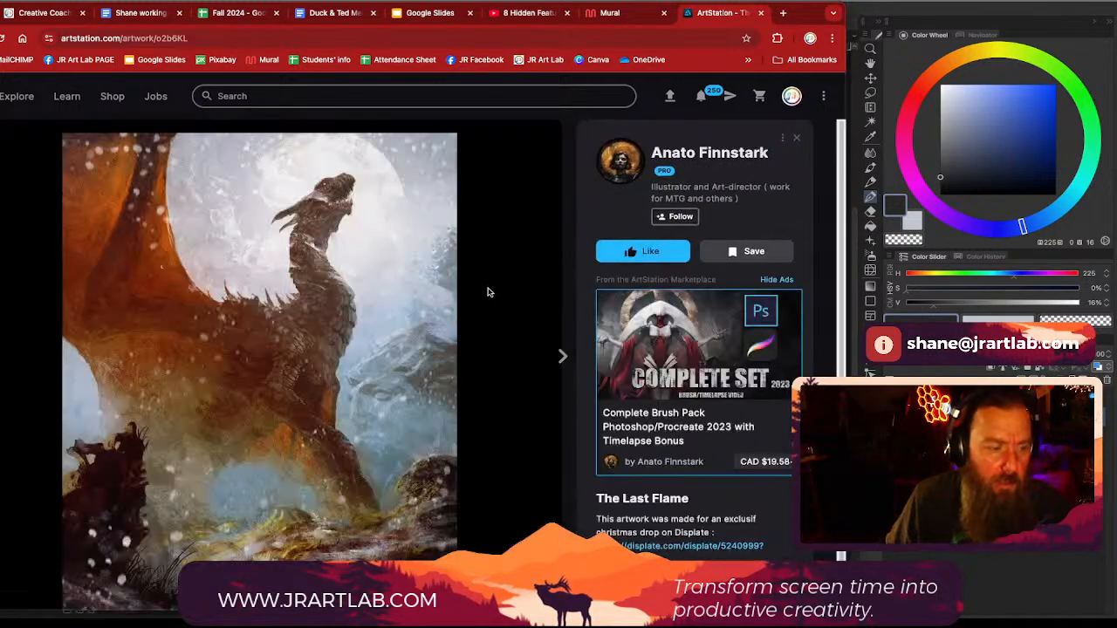
click(562, 356)
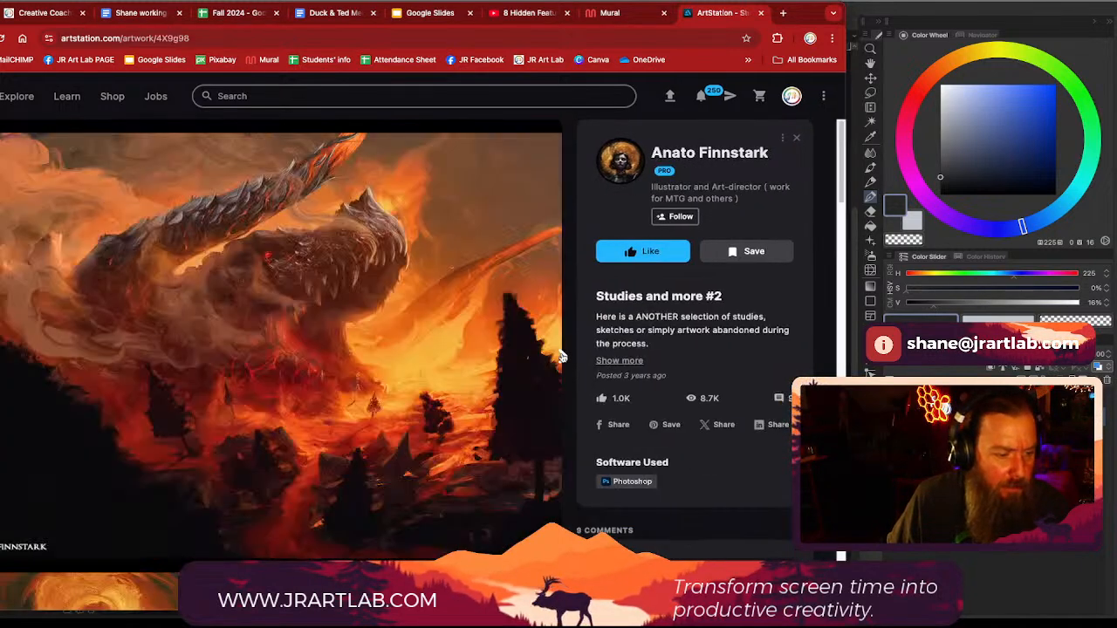
click(562, 356)
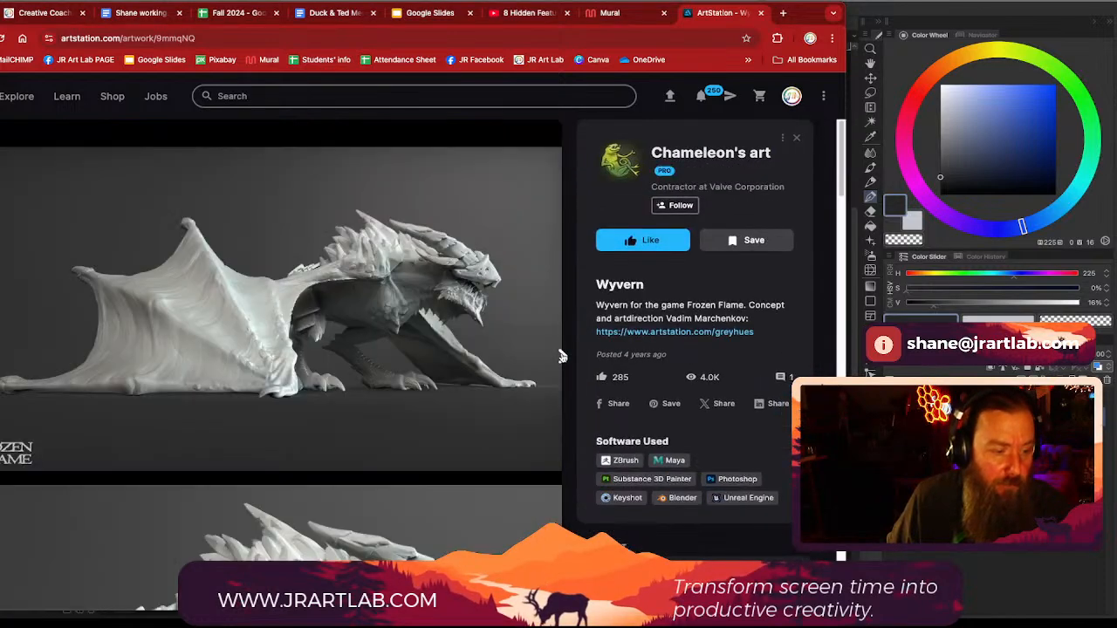
click(562, 356)
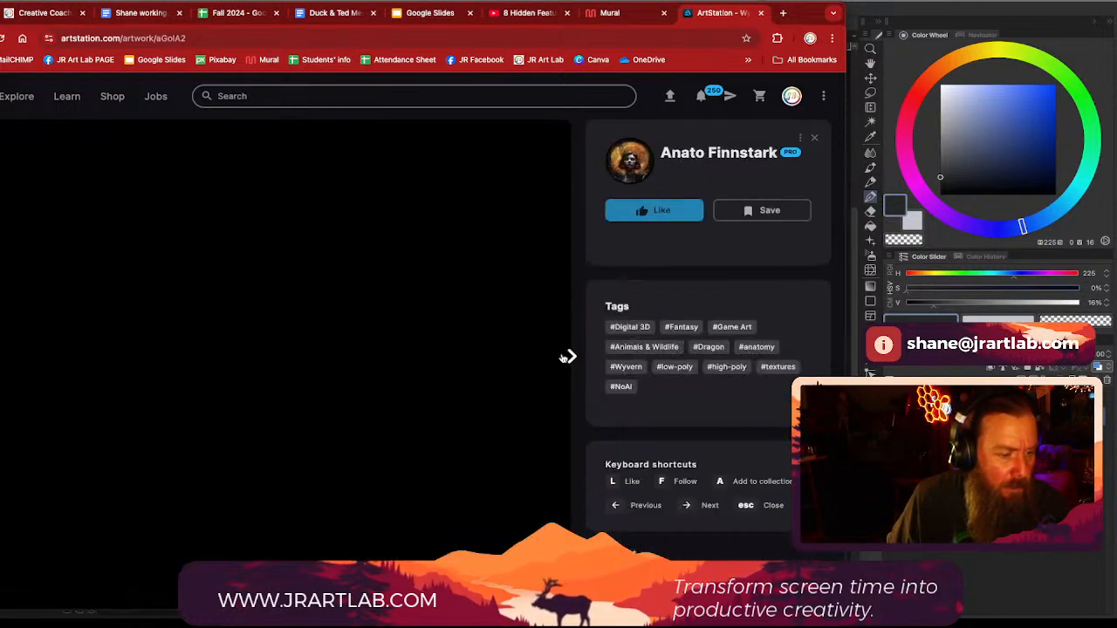
click(563, 356)
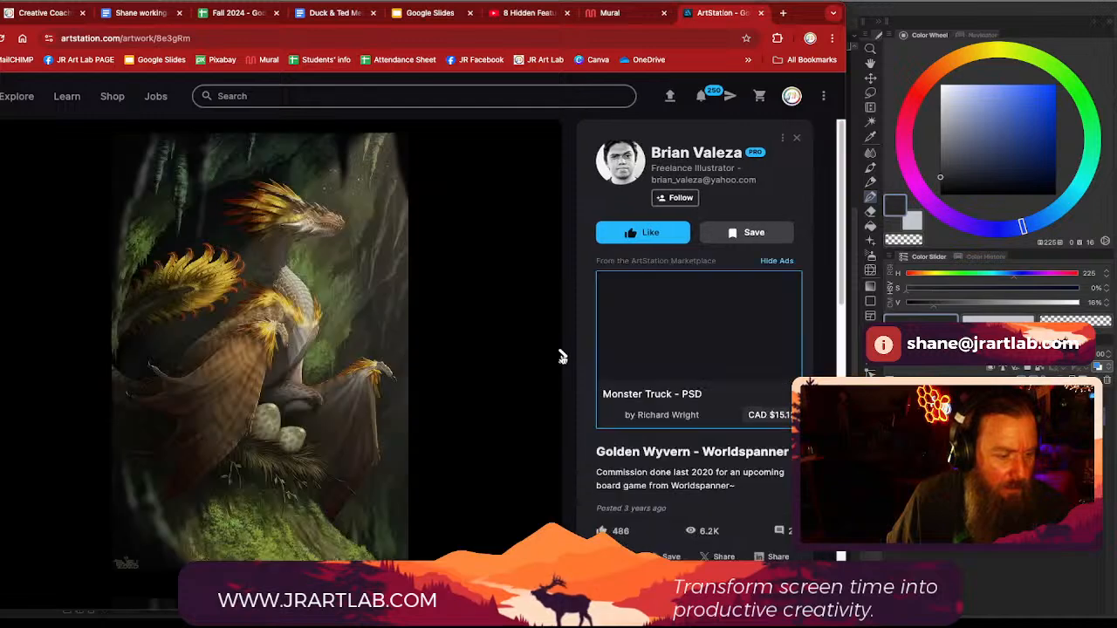
click(563, 357)
click(563, 357)
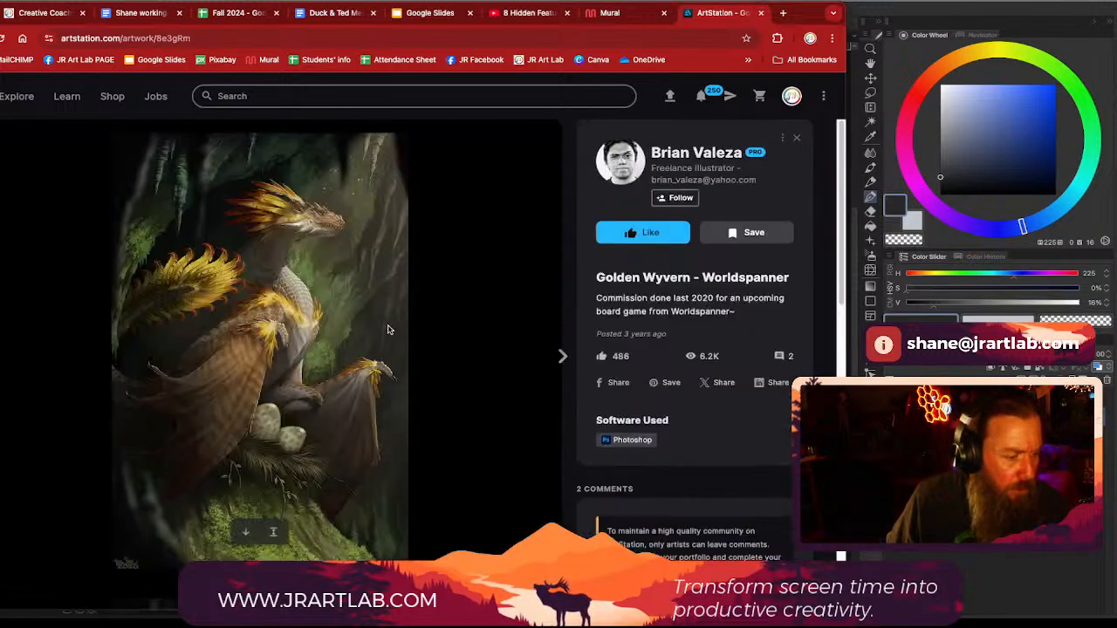
Step: Copy the Golden Wyvern image and paste it onto the SketchCLUB 03 Mural board in the empty space beside the dragon reference group
right_click(342, 327)
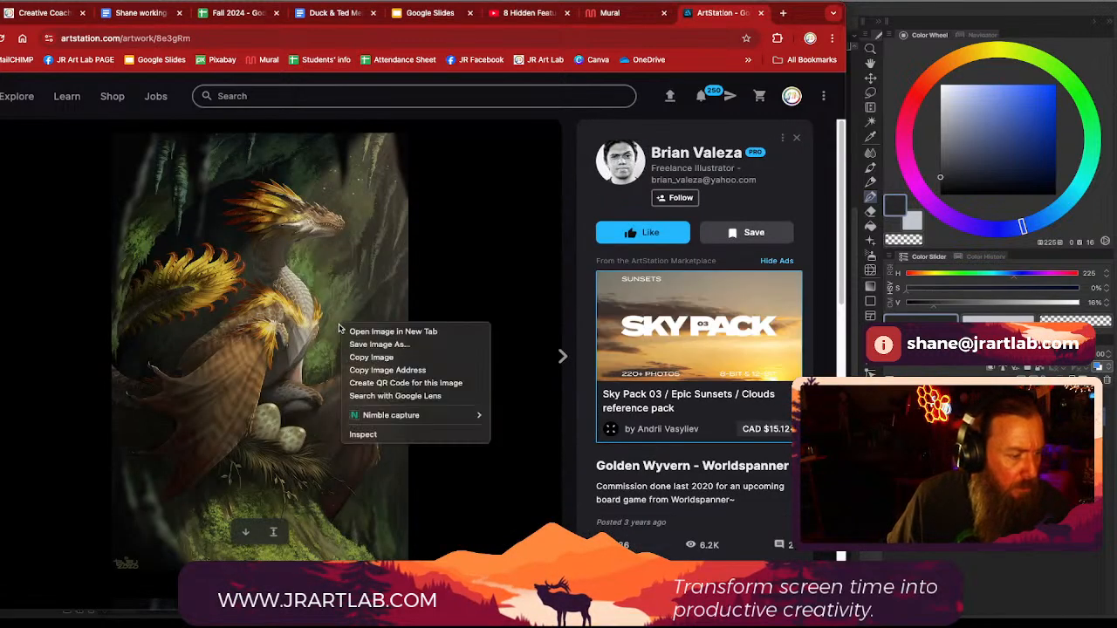
click(392, 359)
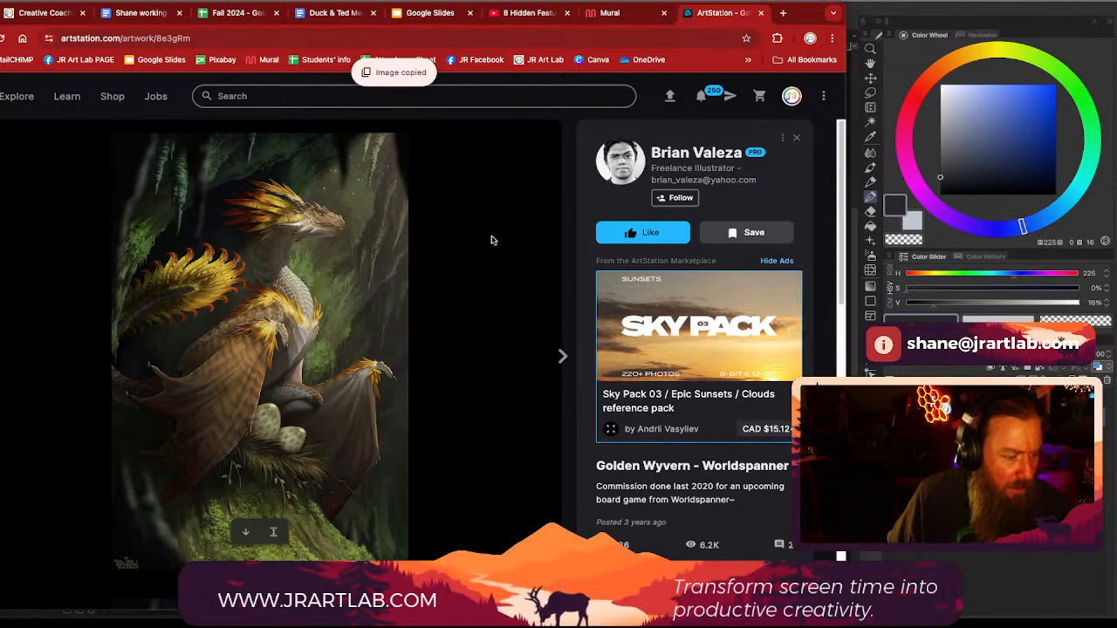
click(612, 15)
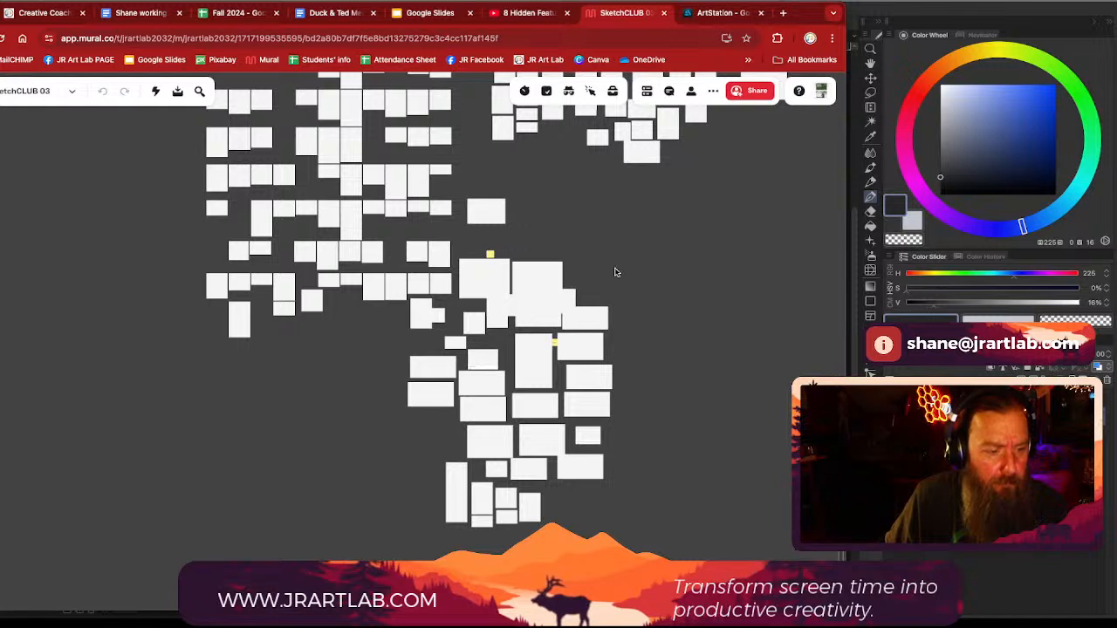
scroll(614, 272, up, 2)
scroll(594, 279, up, 2)
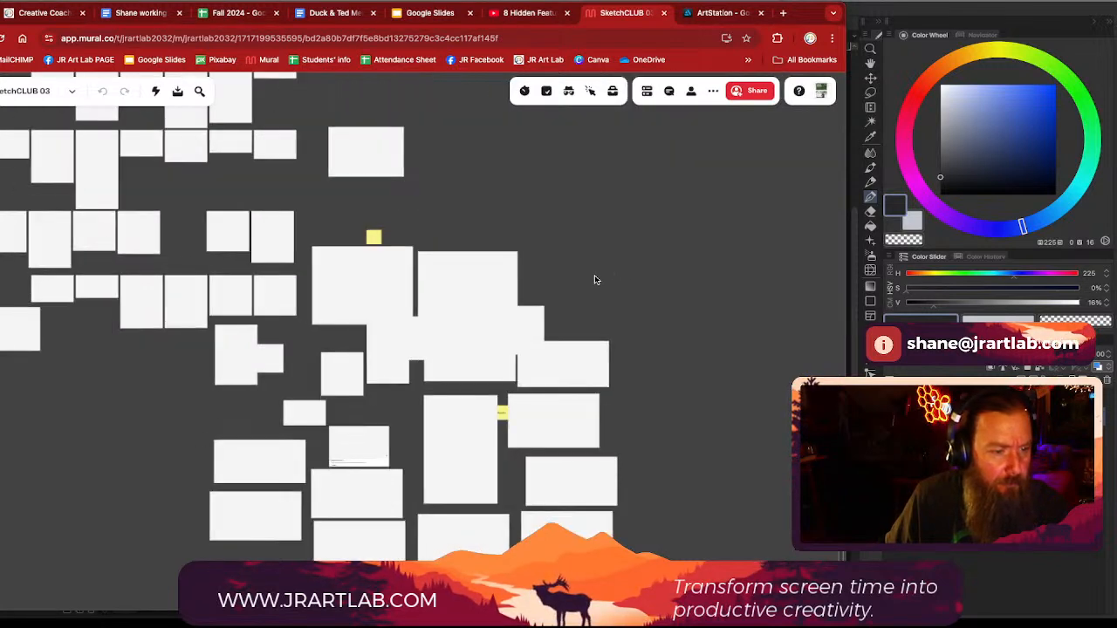
drag(613, 291, 592, 250)
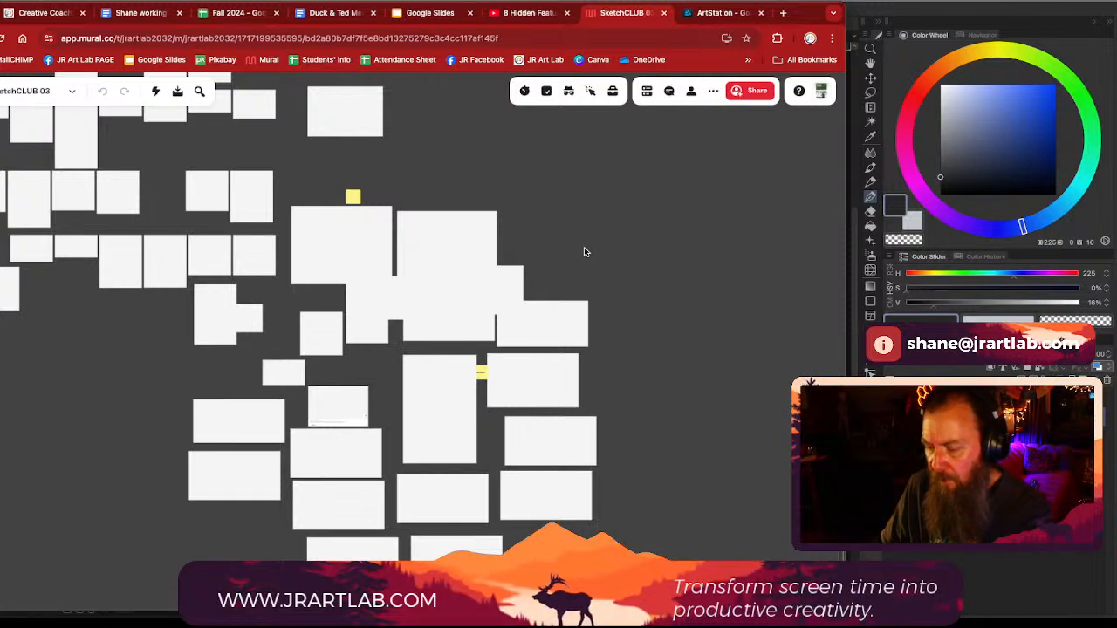
key(ctrl+v)
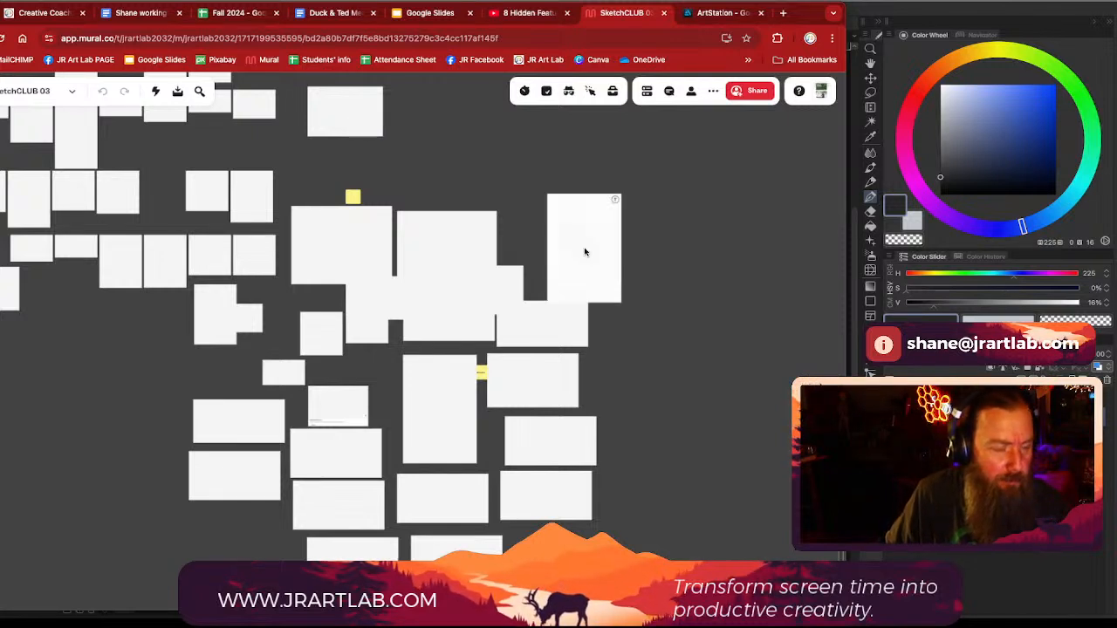
drag(584, 252, 573, 237)
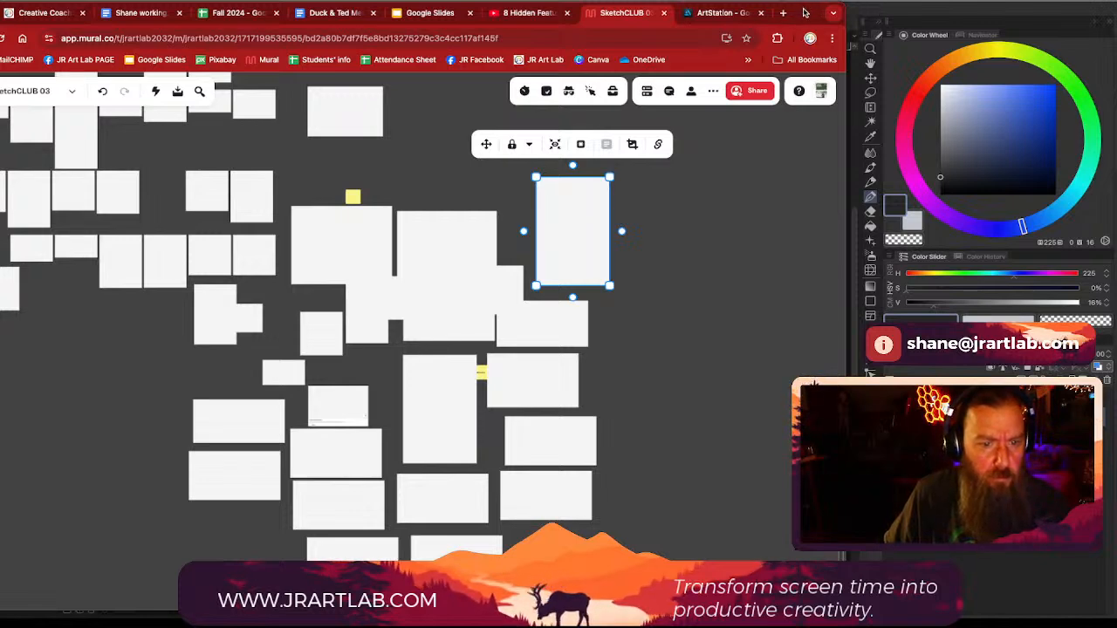
Step: Switch to the Illustration3 canvas in Clip Studio Paint and toggle the canvas texture layer's visibility off and on
drag(805, 12, 1116, 81)
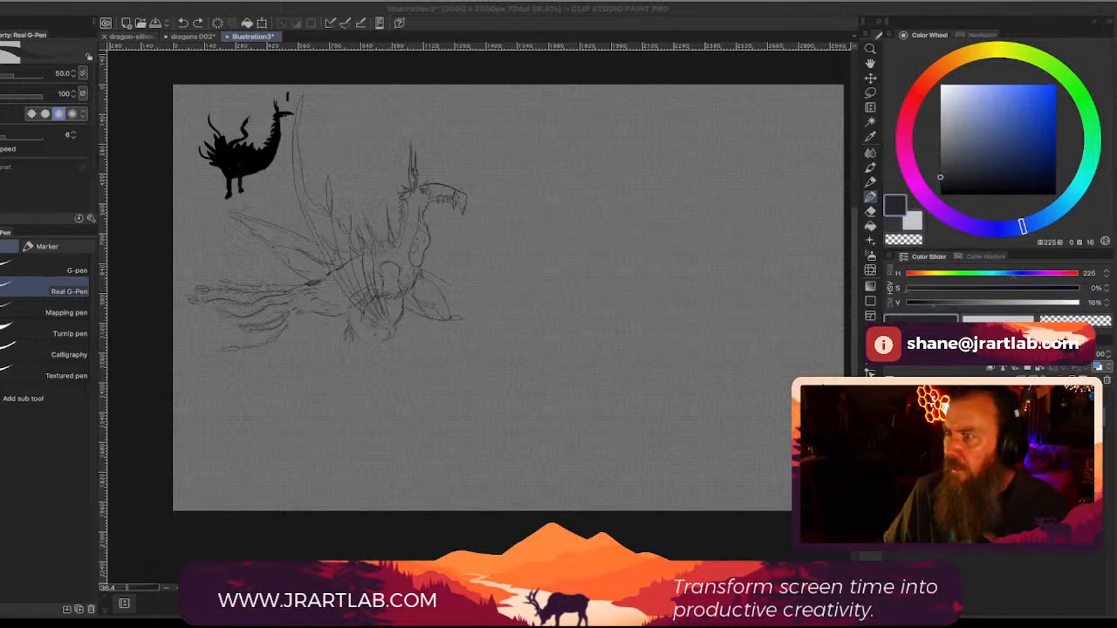
click(546, 325)
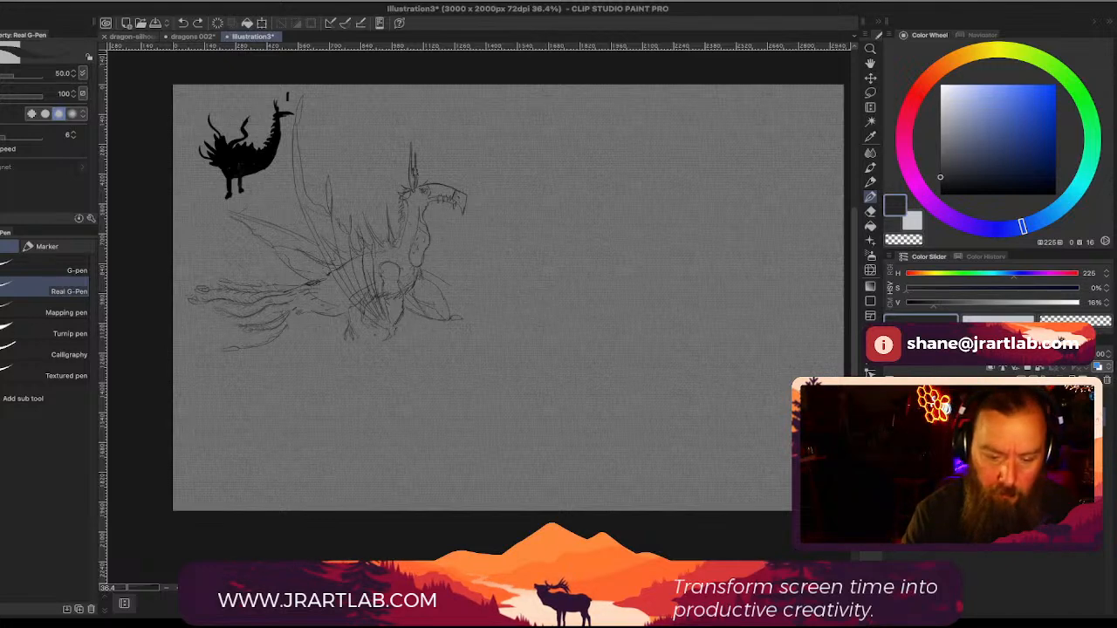
click(995, 454)
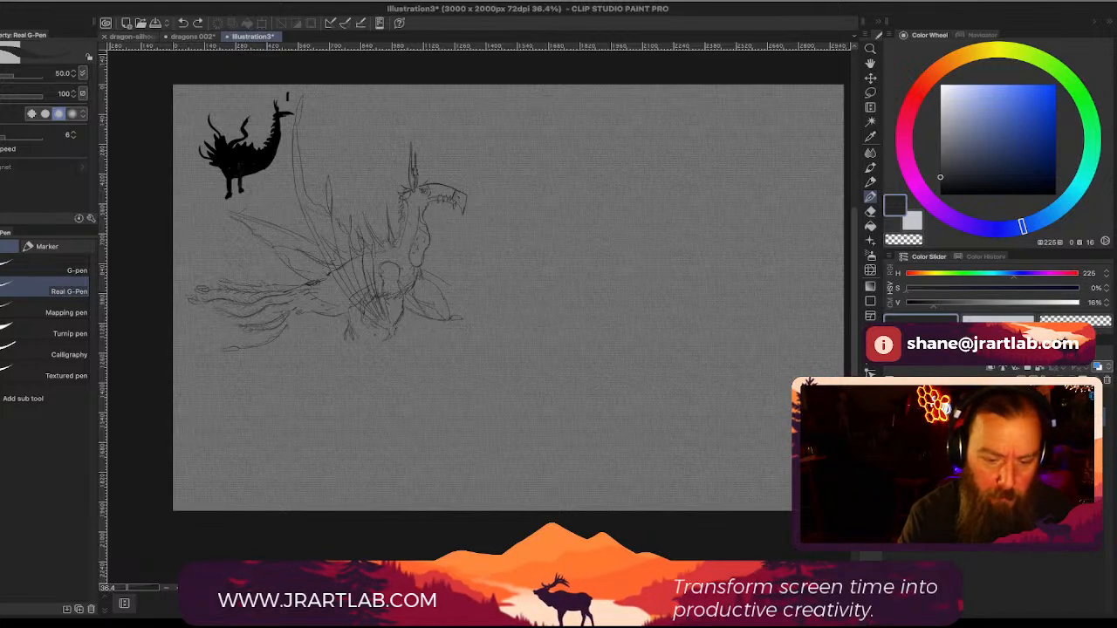
click(994, 418)
click(994, 456)
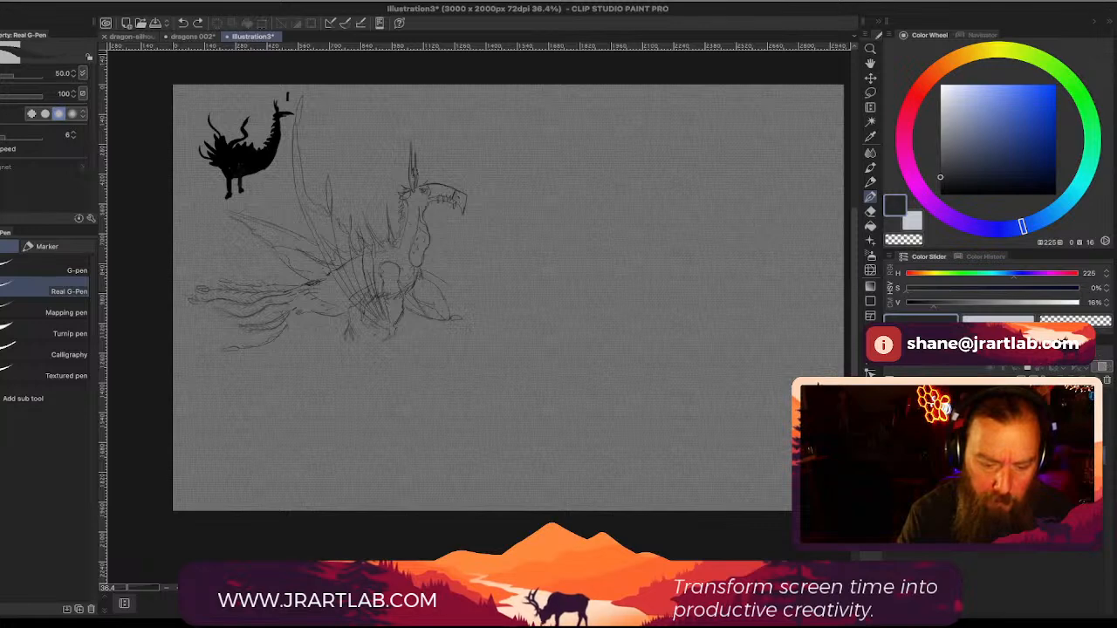
click(893, 456)
click(894, 455)
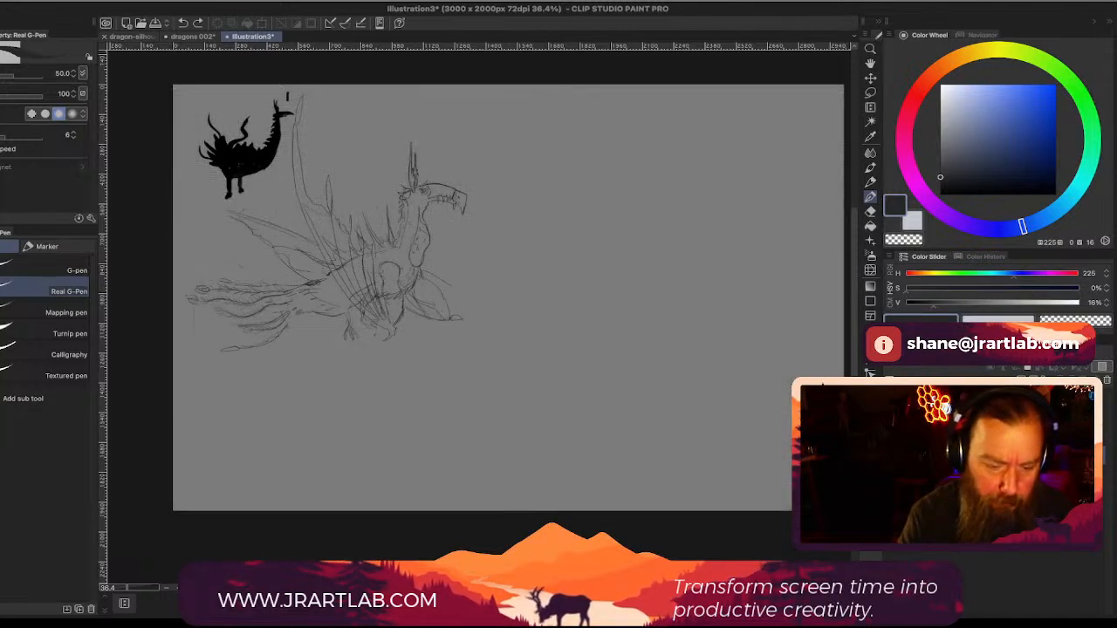
click(893, 455)
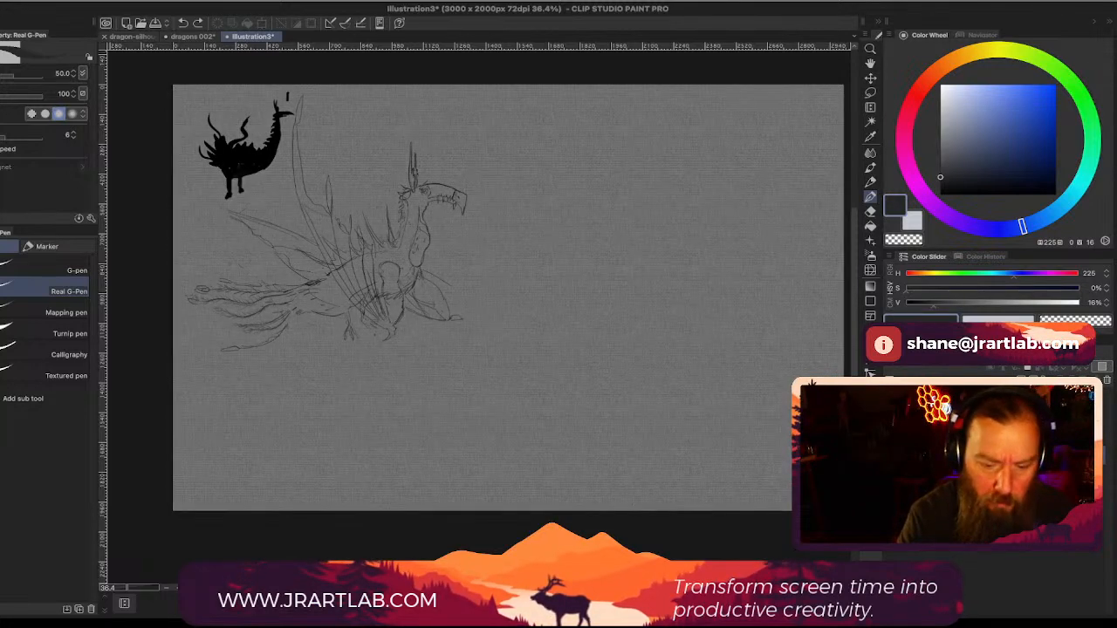
Step: Erase the black dragon silhouette and the small number mark beside it with the Hard eraser, keeping the line sketch
click(994, 434)
click(995, 416)
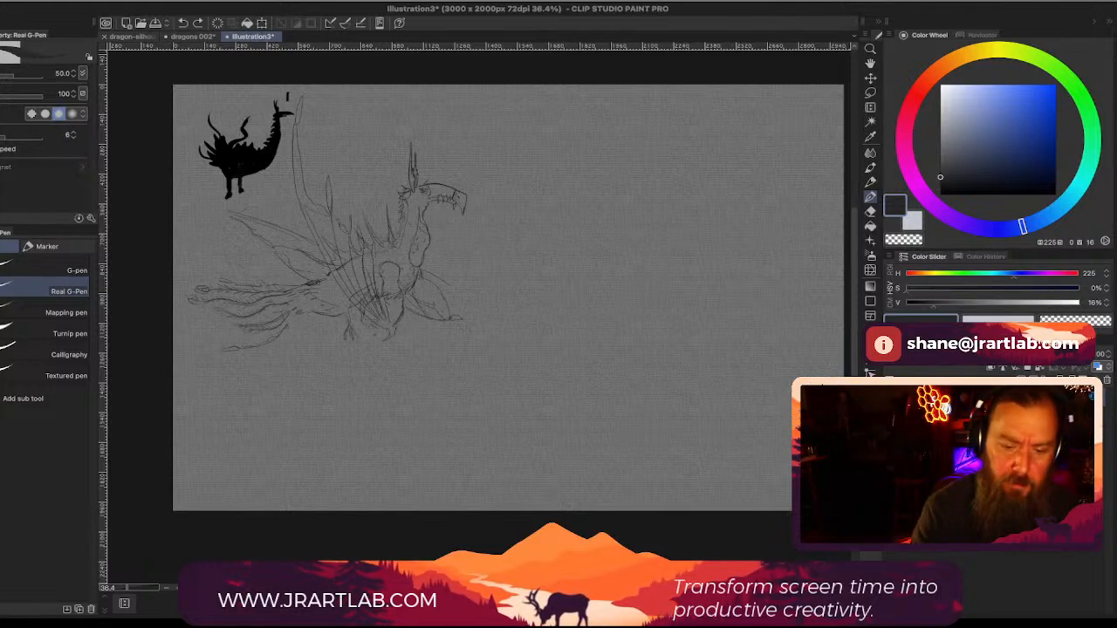
key(super+z)
key(super+shift+z)
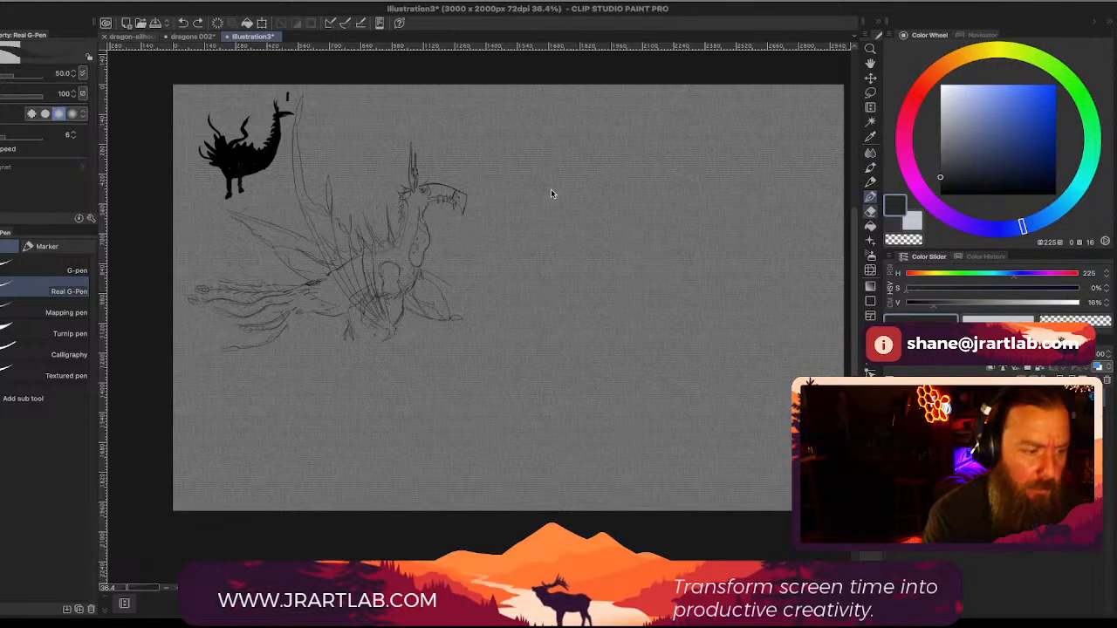
key(e)
mouse_move(282, 111)
mouse_down()
mouse_move(255, 179)
mouse_move(241, 134)
mouse_move(225, 193)
mouse_move(263, 167)
mouse_up()
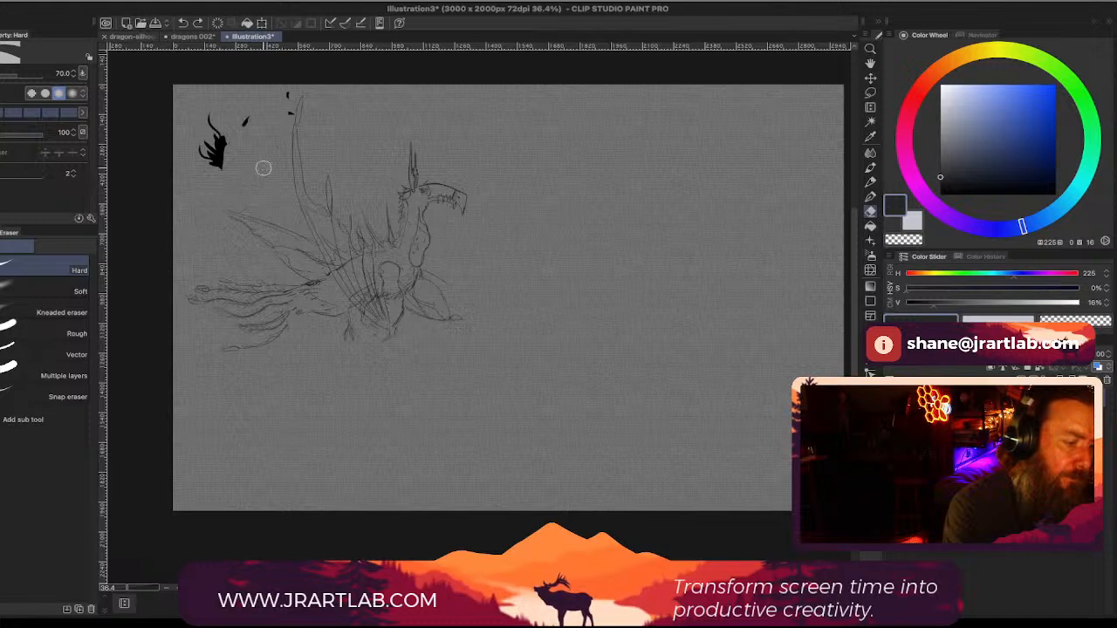
drag(252, 104, 208, 146)
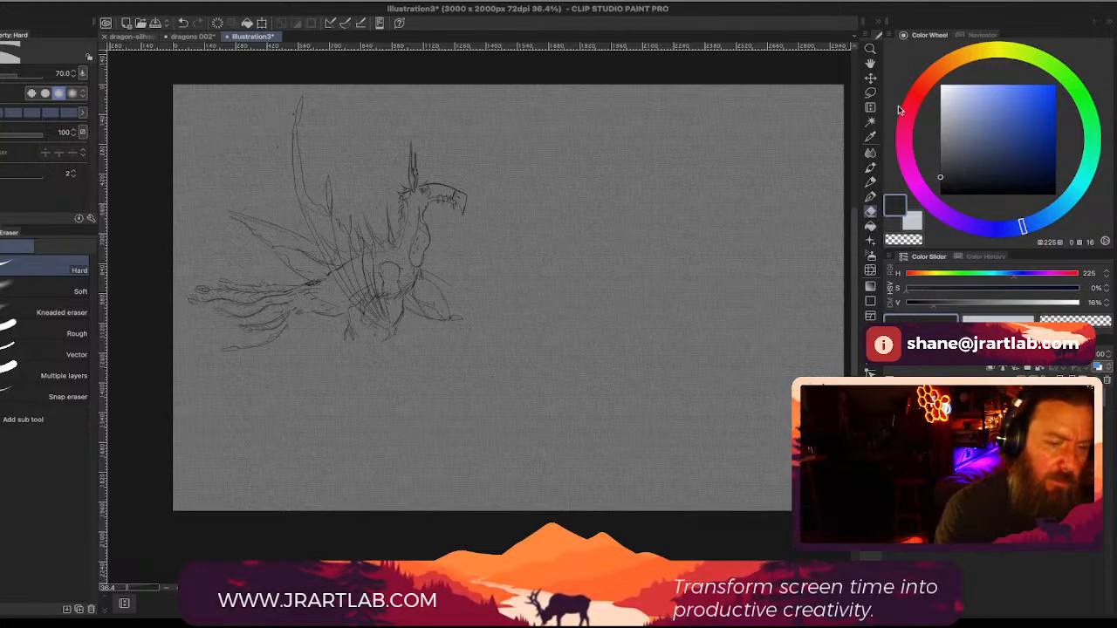
Step: Scale the dragon sketch down to about two thirds in the canvas's upper-left corner, then select the Artemus Hard pencil
click(871, 77)
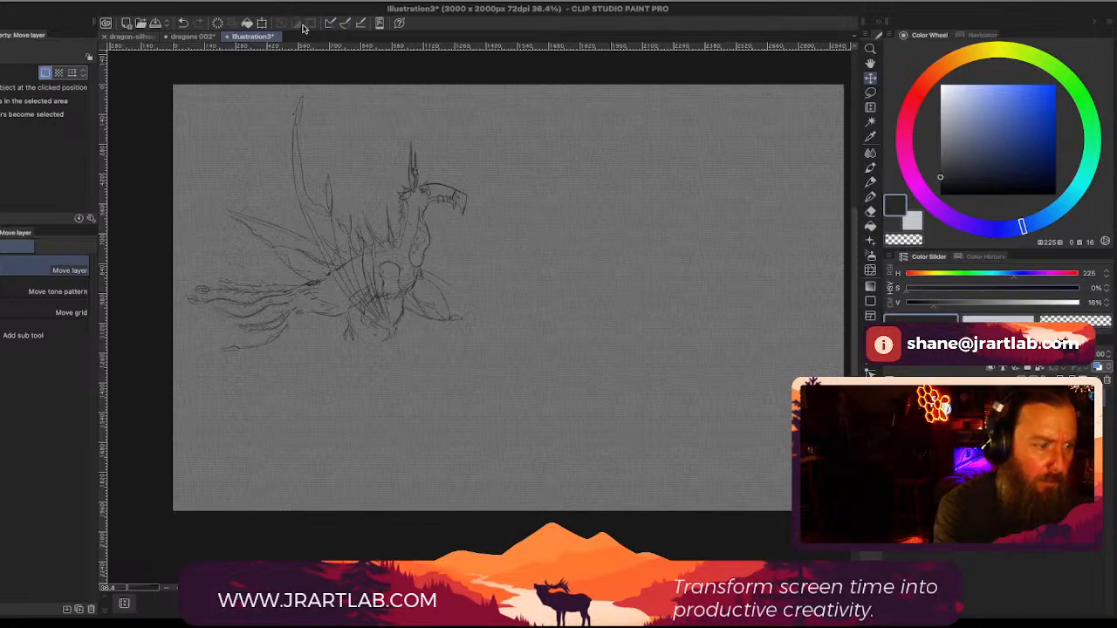
key(ctrl+t)
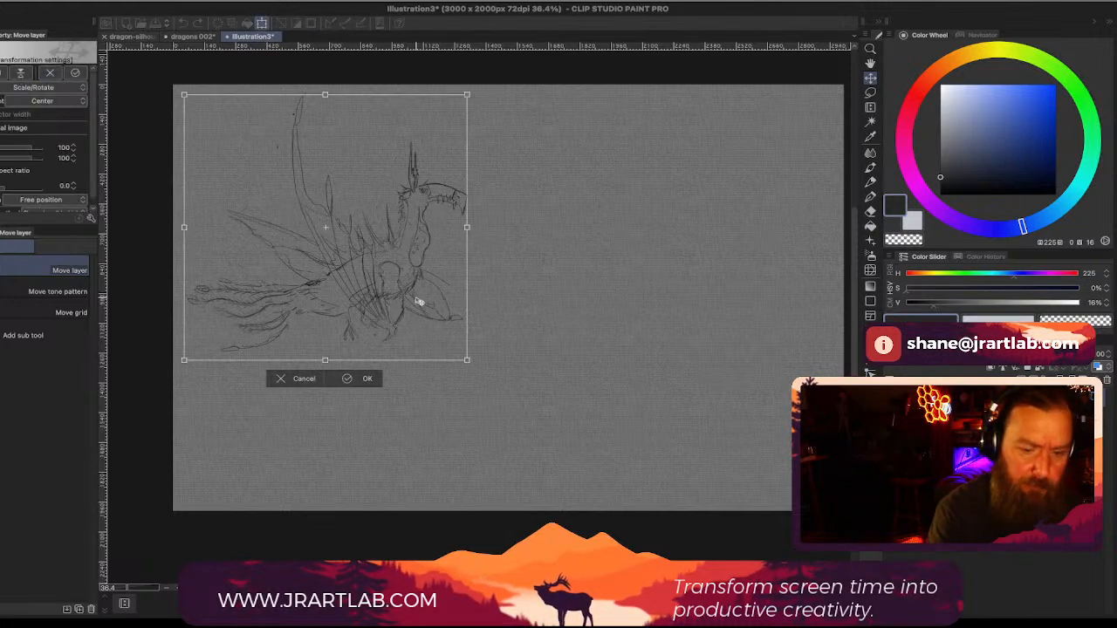
mouse_move(466, 359)
mouse_down()
mouse_move(387, 264)
mouse_move(341, 252)
mouse_move(332, 274)
mouse_move(361, 234)
mouse_move(365, 246)
mouse_up()
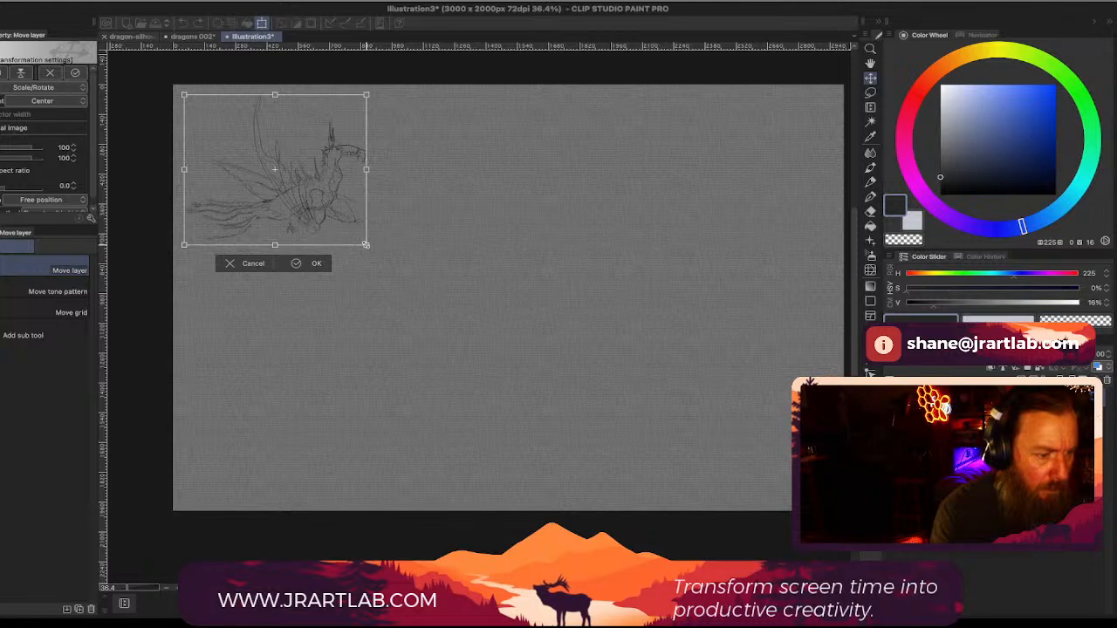
key(Return)
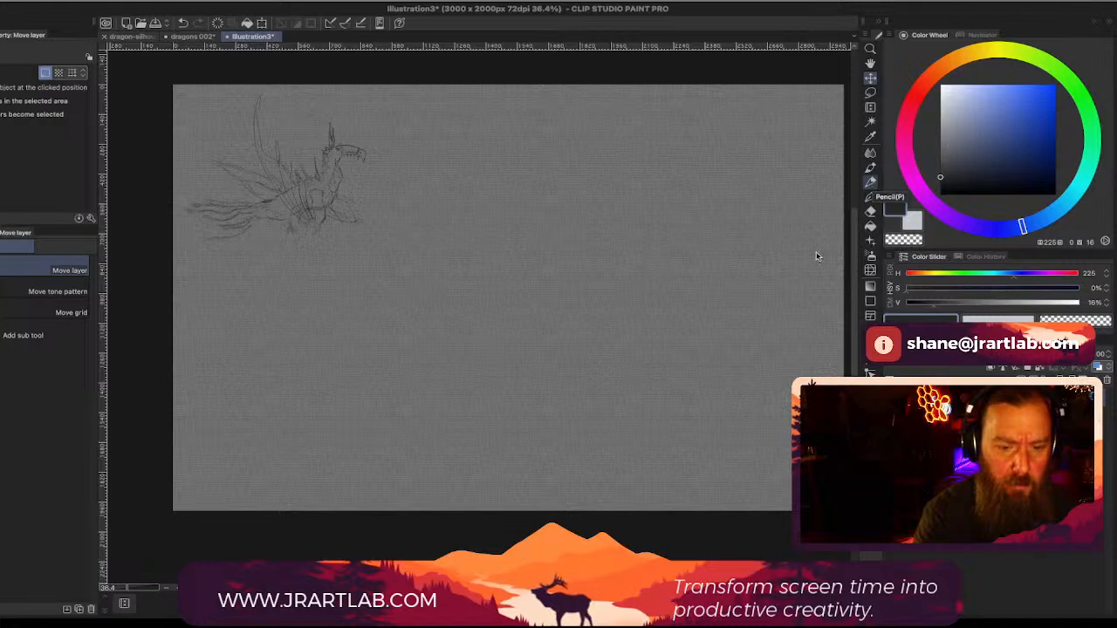
key(p)
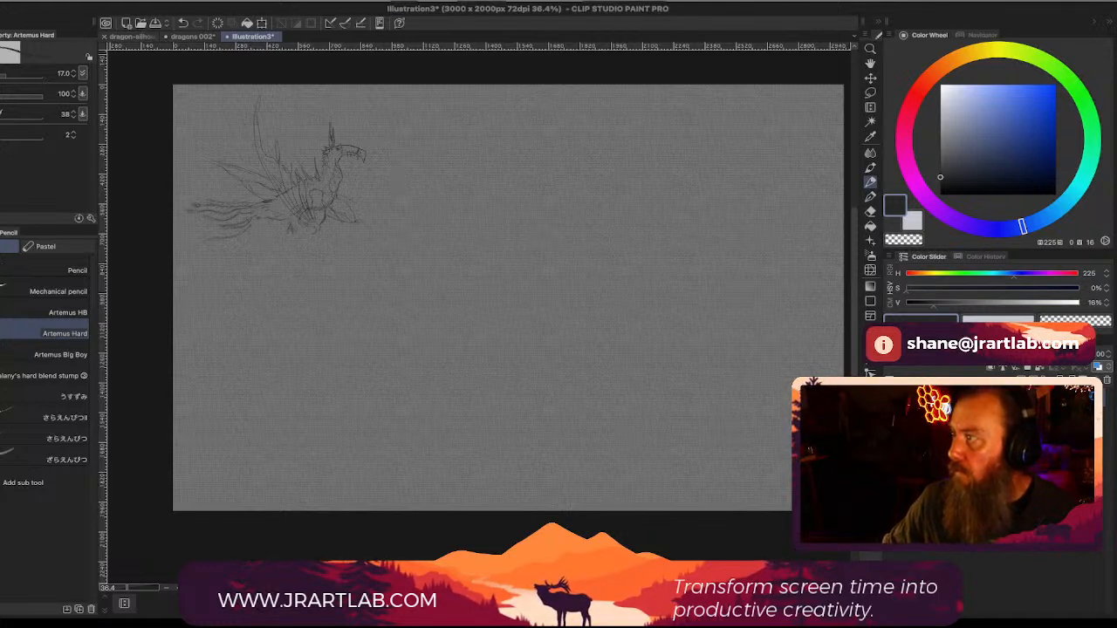
Step: Switch to the SketchCLUB 03 Mural board and move the overlapping crawling wyvern image into the empty space below and beside the Golden Wyvern
drag(1116, 96, 864, 12)
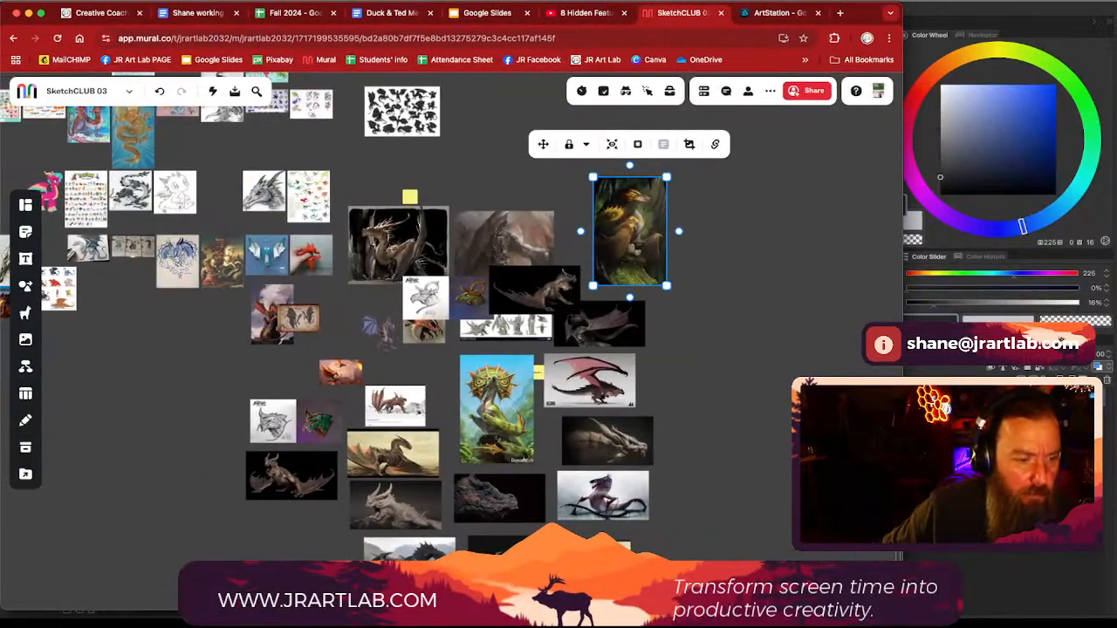
scroll(670, 234, up, 5)
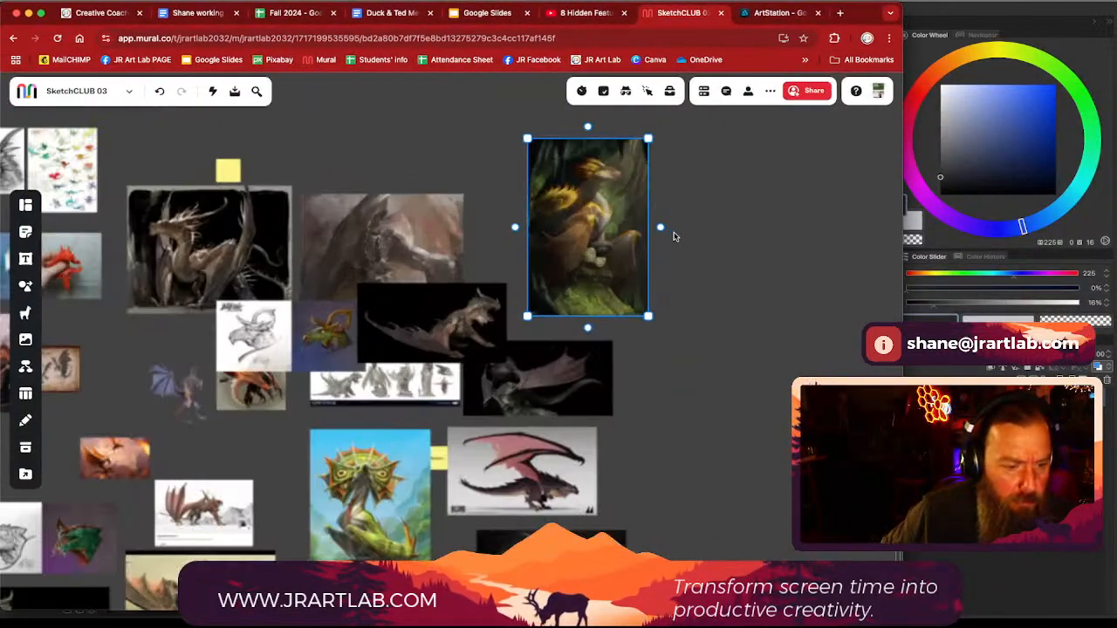
scroll(670, 234, up, 5)
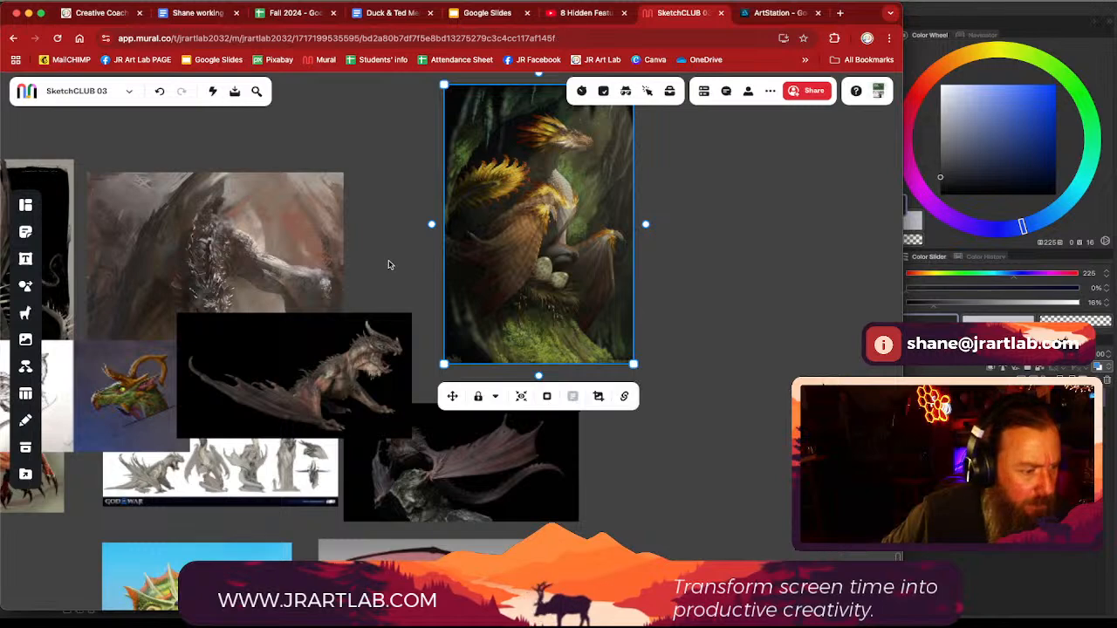
scroll(454, 232, left, 1)
drag(427, 340, 845, 392)
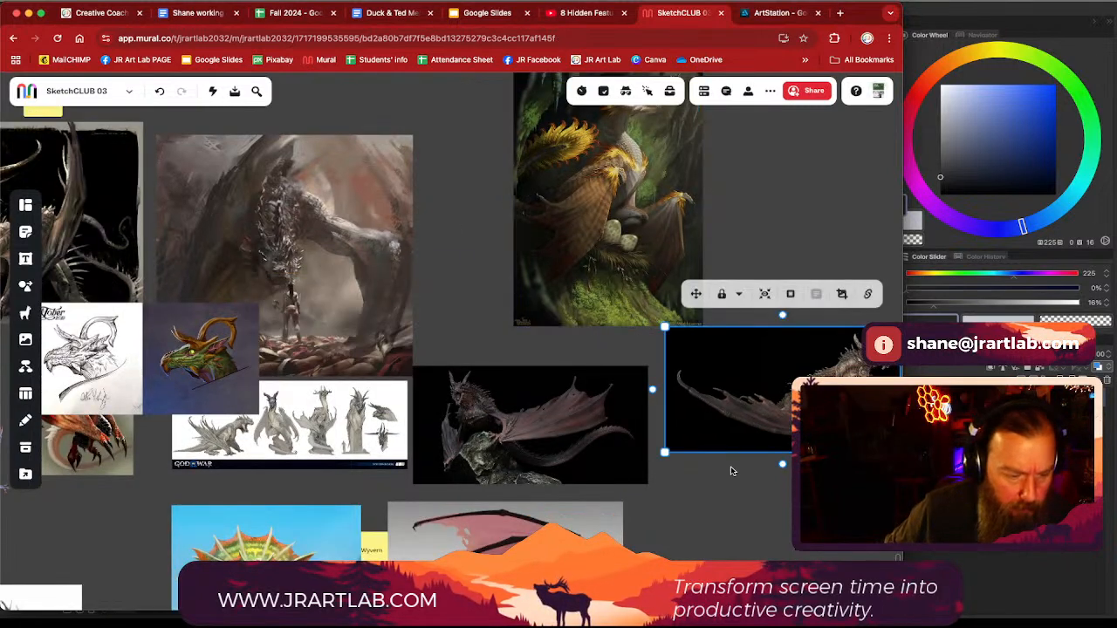
Step: Move the InkTober horned dragon head image off the red-winged dragon into the empty space beside the blue wyvern
drag(730, 469, 728, 323)
scroll(527, 310, up, 5)
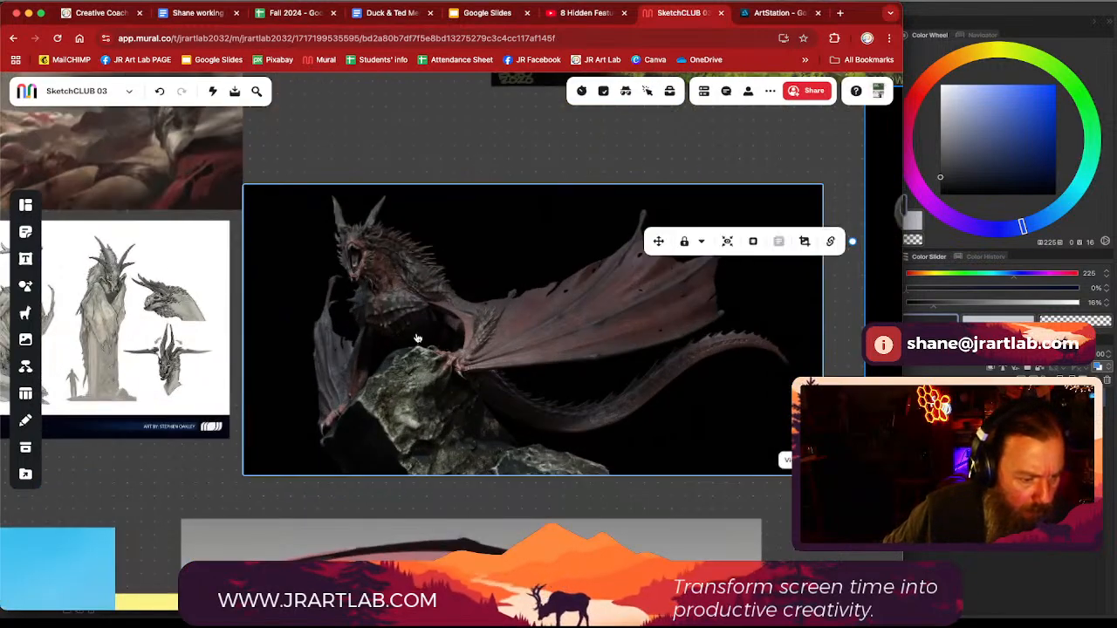
scroll(417, 339, down, 5)
scroll(209, 405, down, 5)
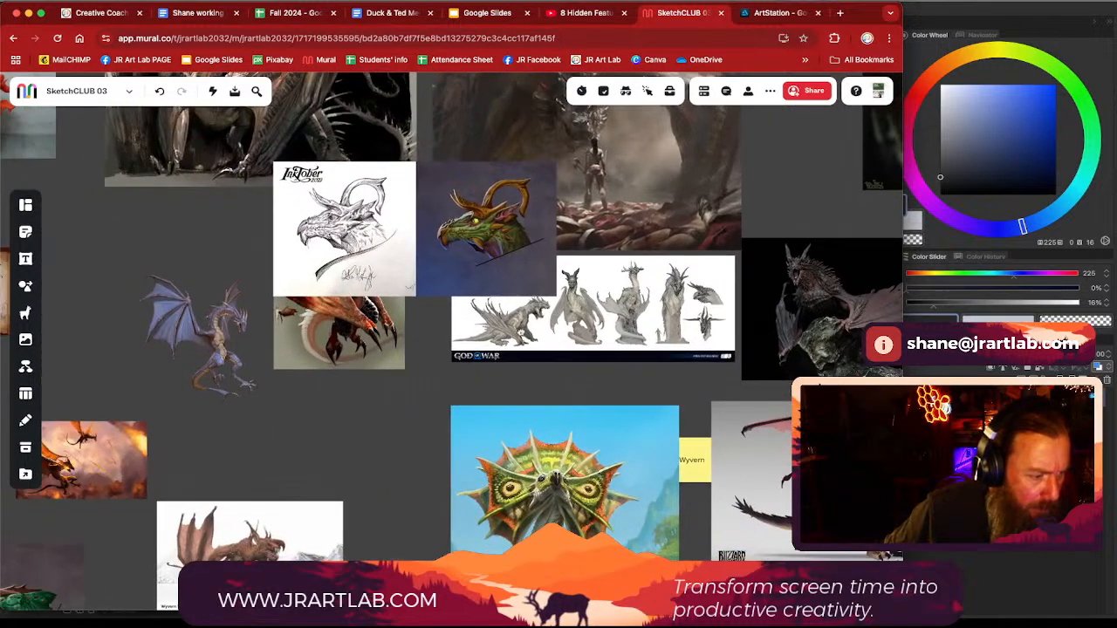
drag(524, 236, 48, 303)
drag(280, 390, 299, 389)
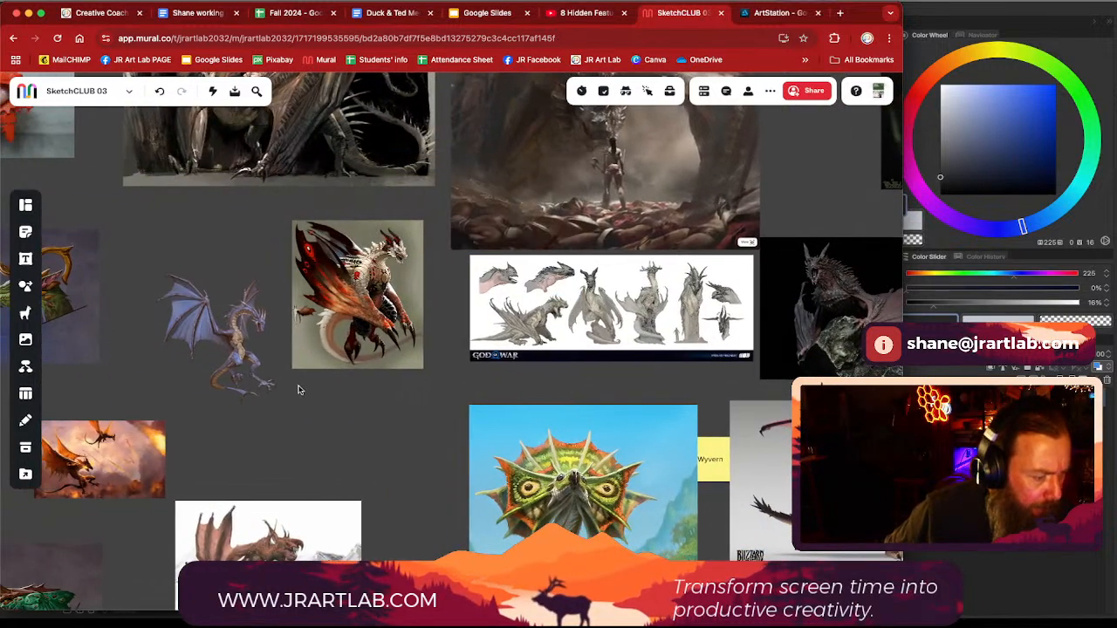
Step: Play the Wyvern Walk Cycle video from the board to study the wyvern's movement, then close the video
scroll(298, 390, down, 5)
scroll(299, 390, left, 2)
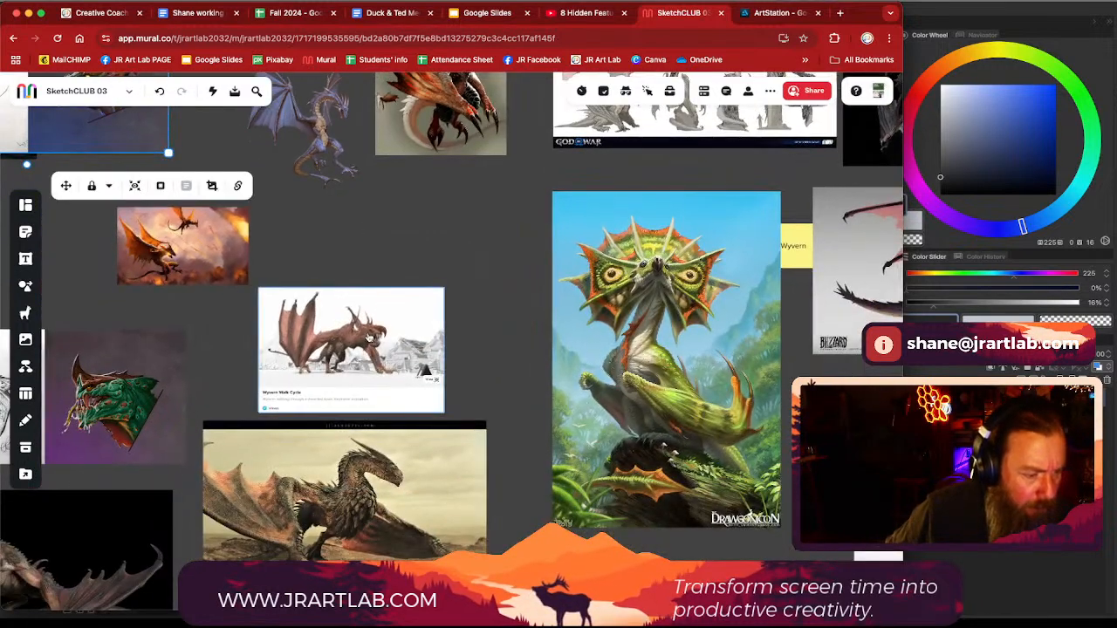
click(368, 338)
click(368, 336)
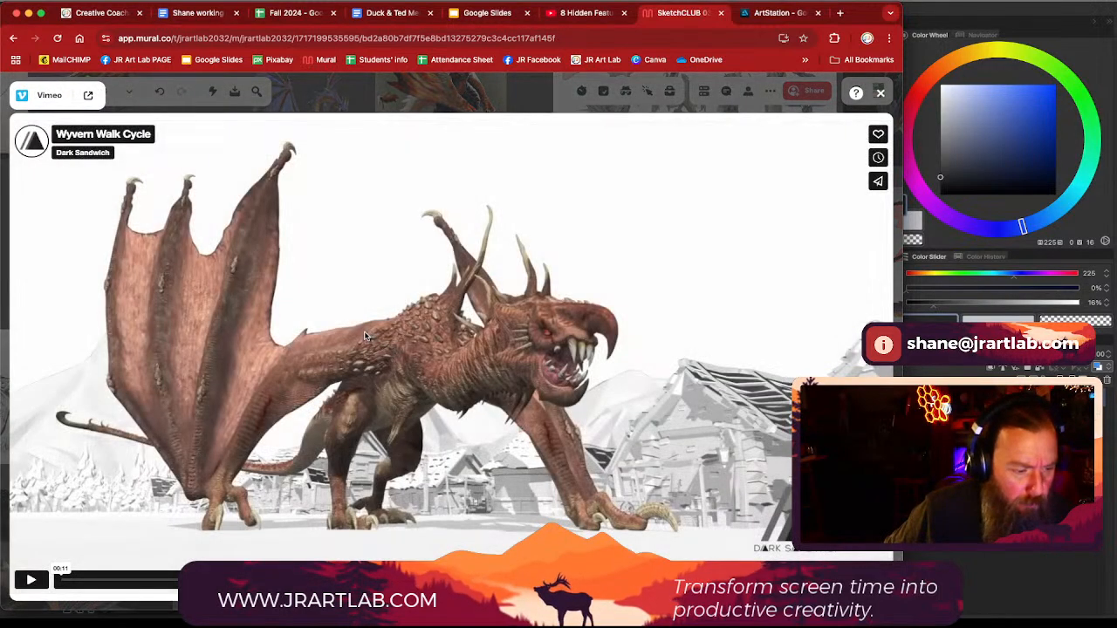
click(30, 579)
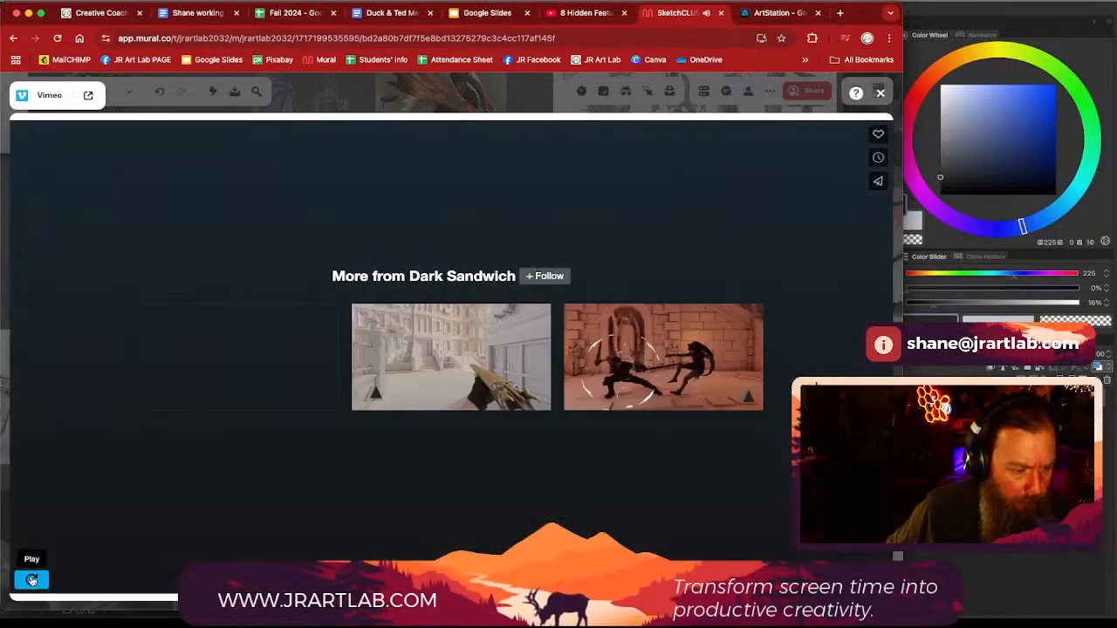
click(880, 92)
Step: Examine the desert wyvern, the frilled green Drawgonicon dragon and the Blizzard wyvern references for wing and body anatomy
drag(525, 456, 569, 247)
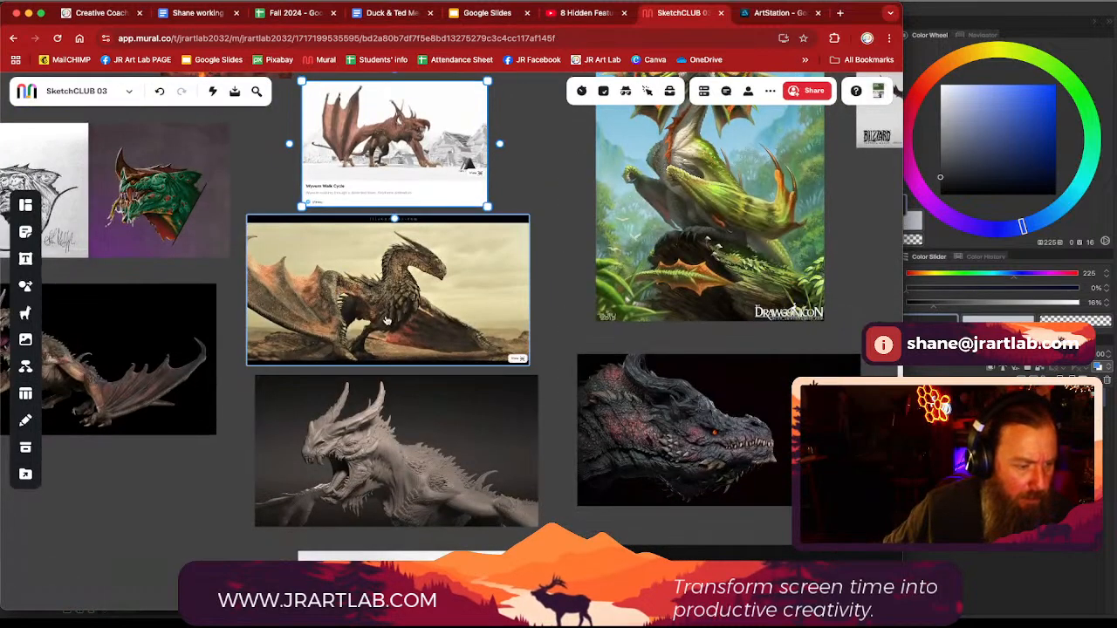
scroll(385, 320, up, 5)
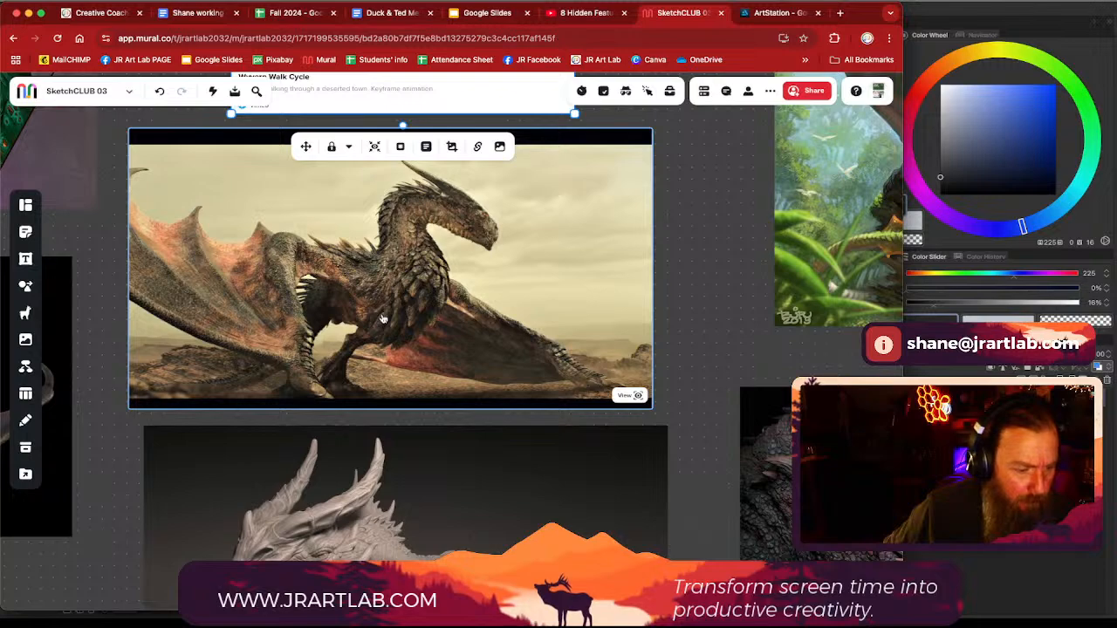
scroll(386, 252, down, 3)
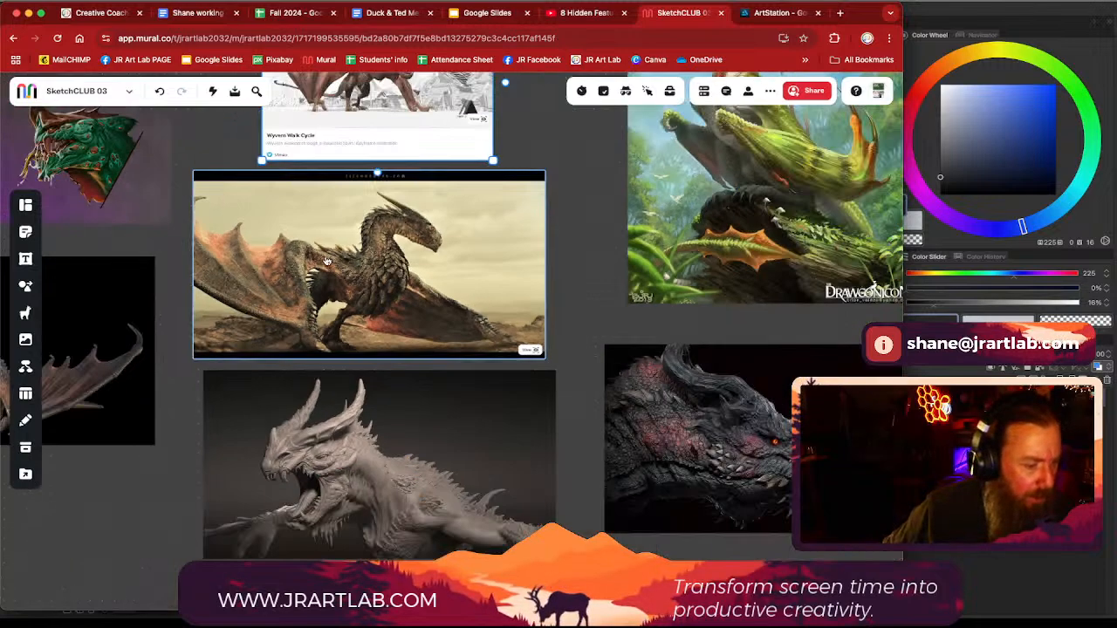
scroll(558, 253, right, 7)
scroll(559, 253, up, 3)
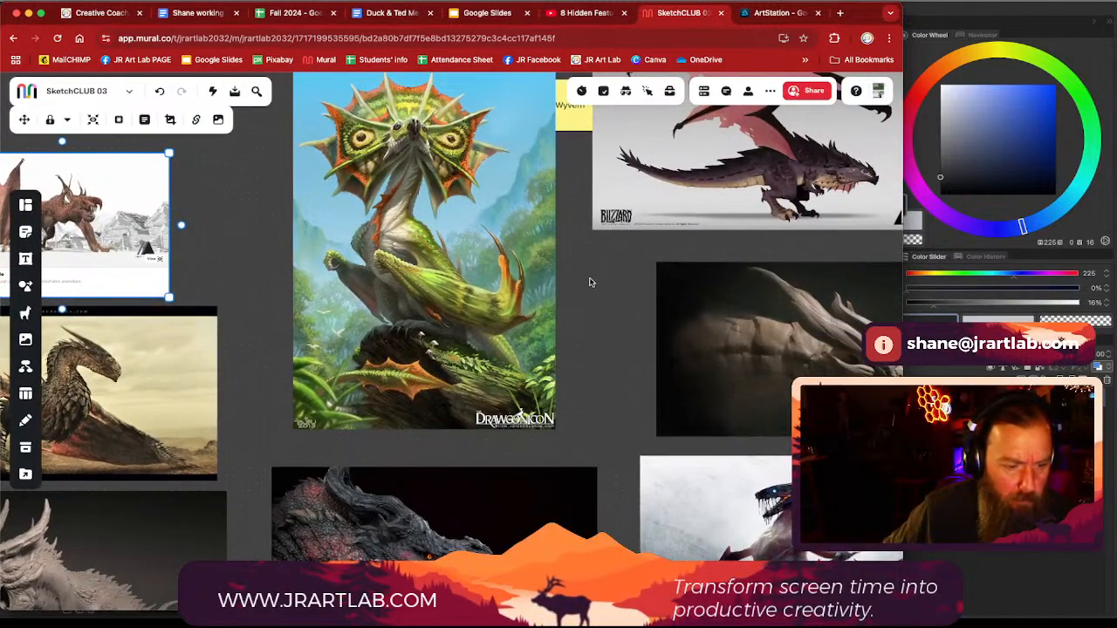
scroll(591, 282, right, 7)
scroll(590, 282, up, 2)
scroll(533, 293, up, 5)
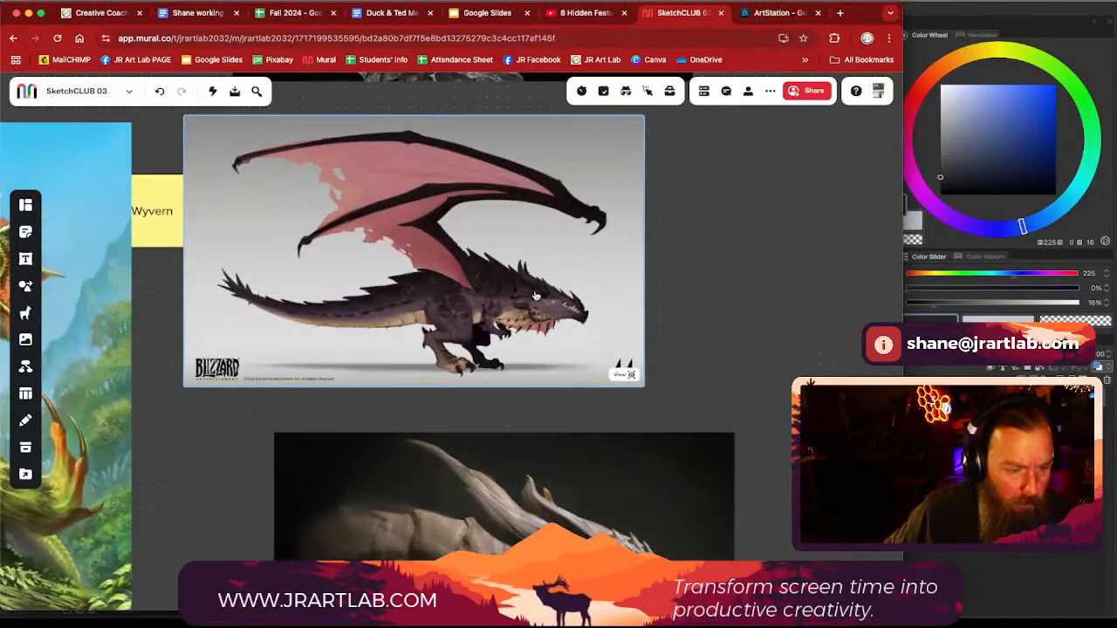
scroll(683, 227, down, 6)
scroll(753, 212, up, 5)
scroll(753, 212, right, 2)
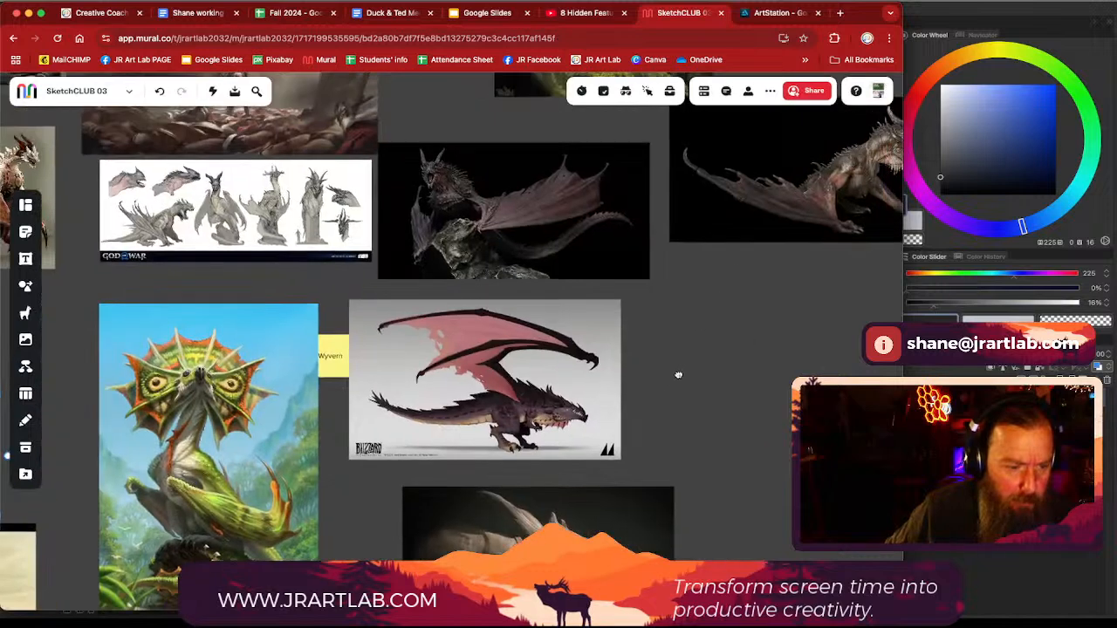
scroll(221, 302, down, 2)
scroll(221, 302, down, 2)
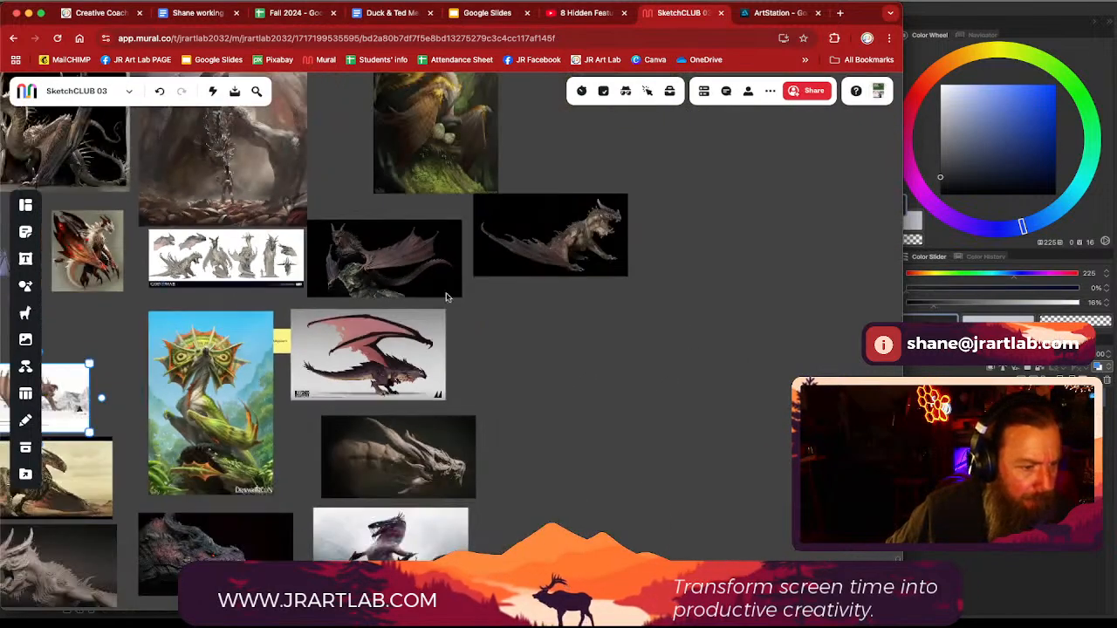
Step: Survey the lower dragon references, then the horned dragon head, origami dragon and knight painting on the far side of the board
scroll(191, 199, left, 5)
scroll(191, 199, down, 3)
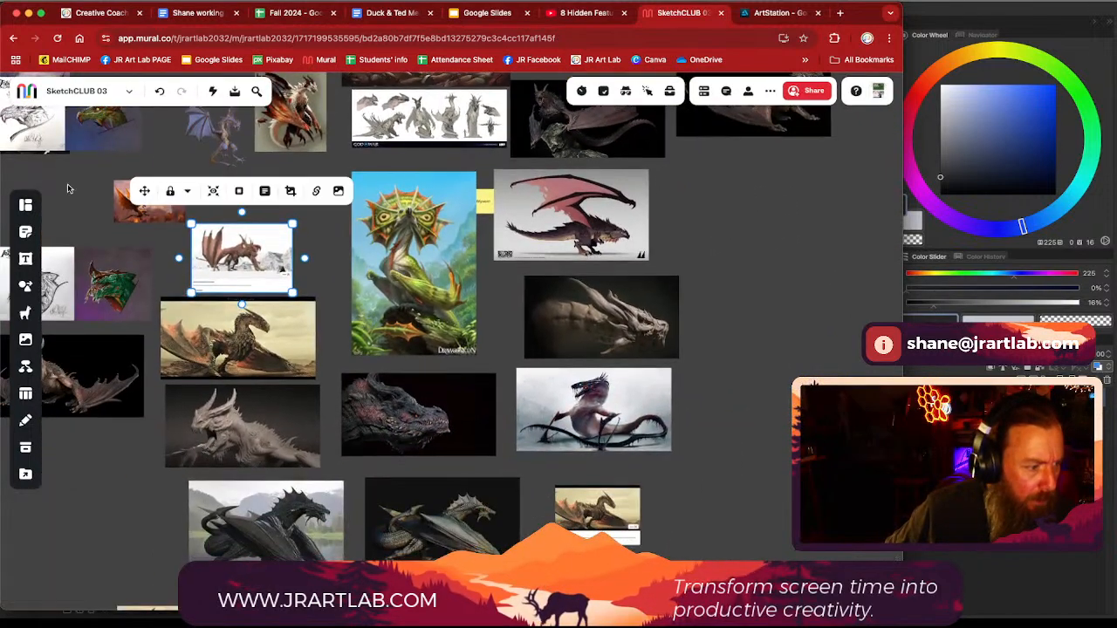
scroll(305, 227, up, 4)
scroll(305, 227, left, 3)
scroll(390, 142, up, 3)
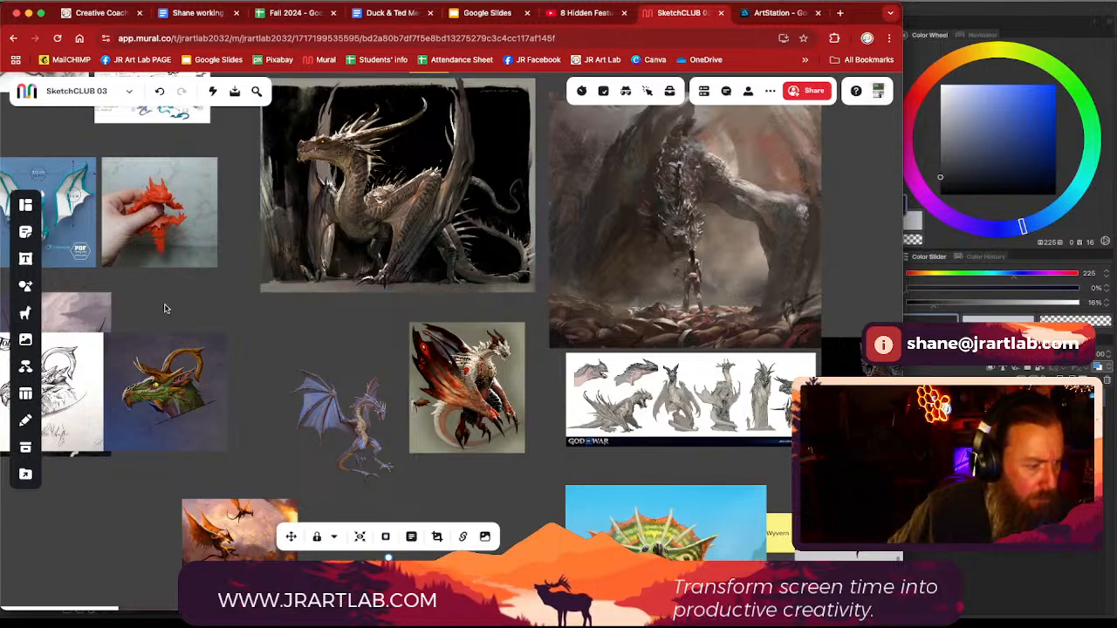
scroll(165, 311, left, 8)
scroll(165, 310, down, 2)
scroll(113, 332, left, 6)
scroll(112, 332, up, 3)
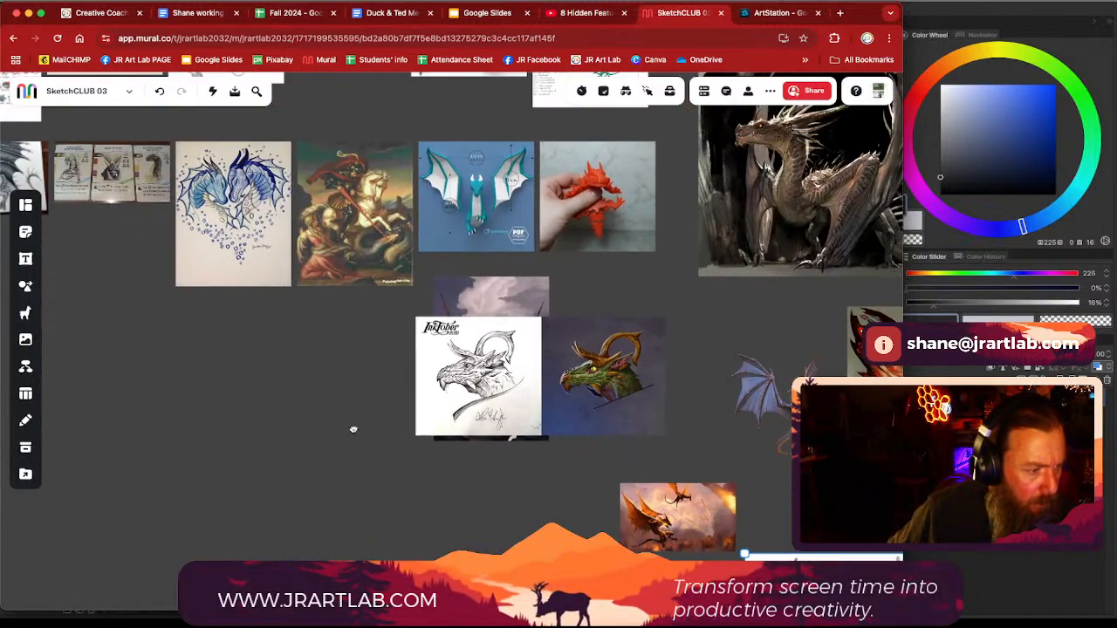
Step: Survey the rows of dragon references, from the head charts and carved dragon up to the separate anatomy cluster
scroll(295, 396, down, 5)
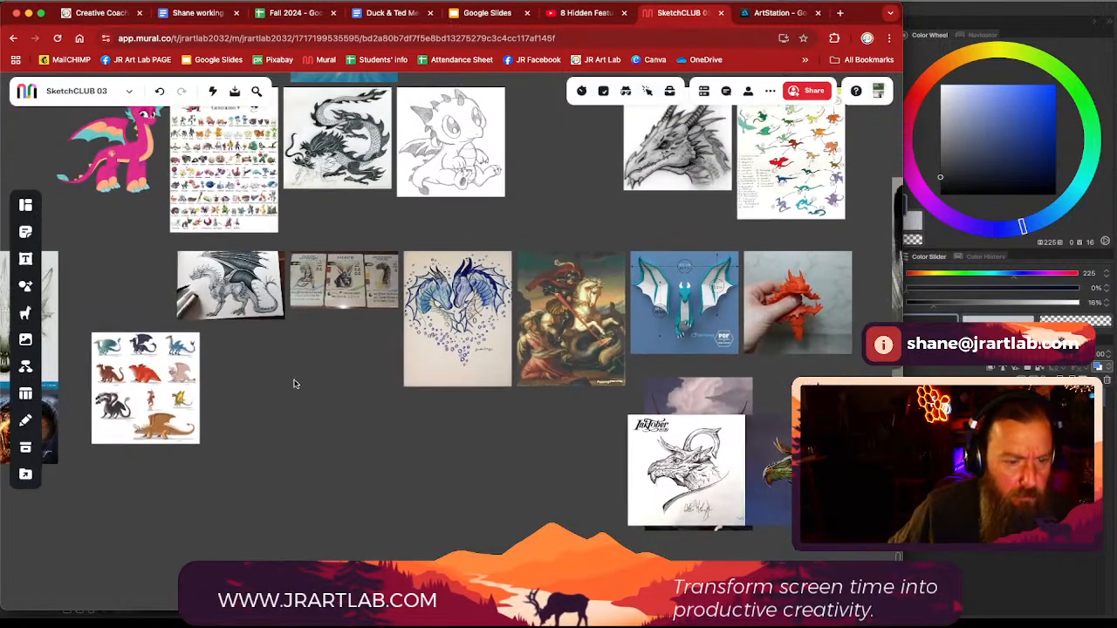
scroll(567, 310, left, 7)
scroll(567, 309, down, 3)
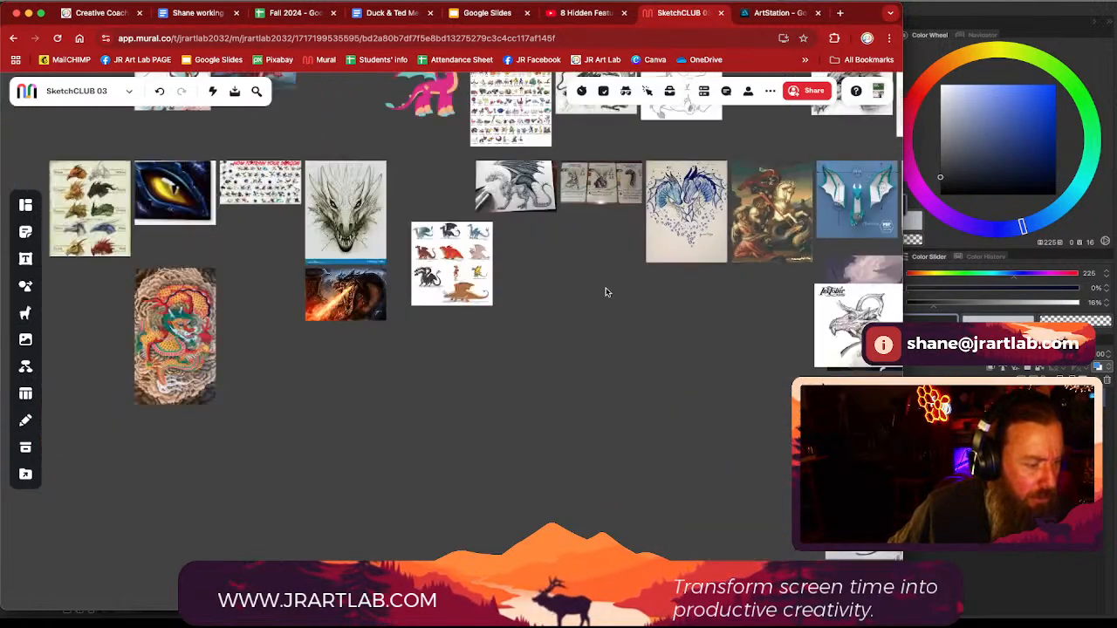
drag(294, 417, 358, 411)
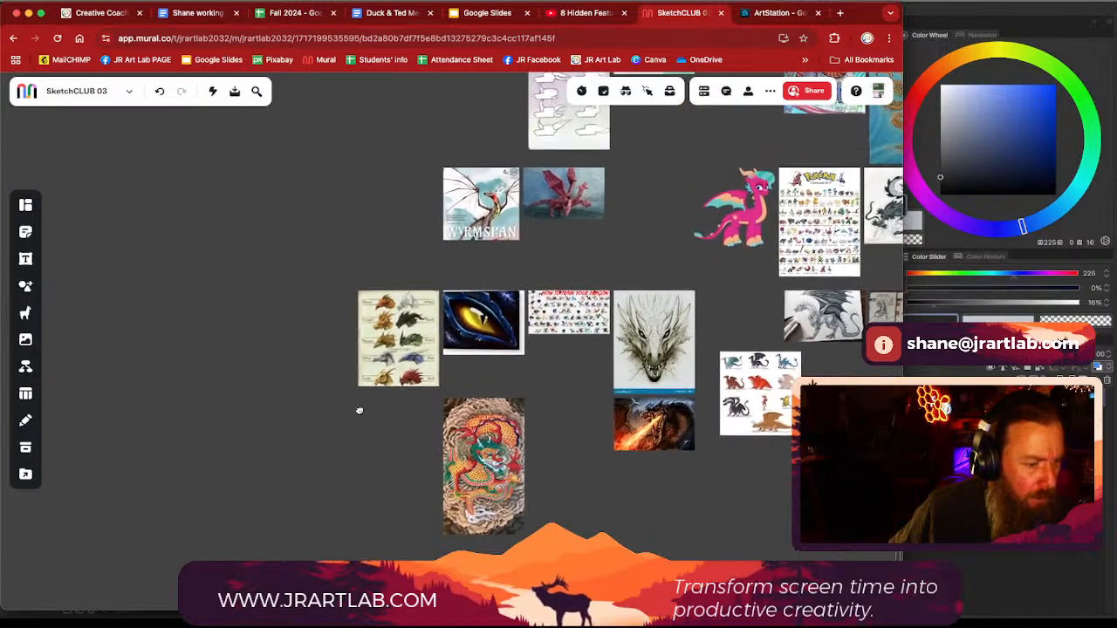
drag(375, 216, 282, 275)
scroll(282, 276, down, 5)
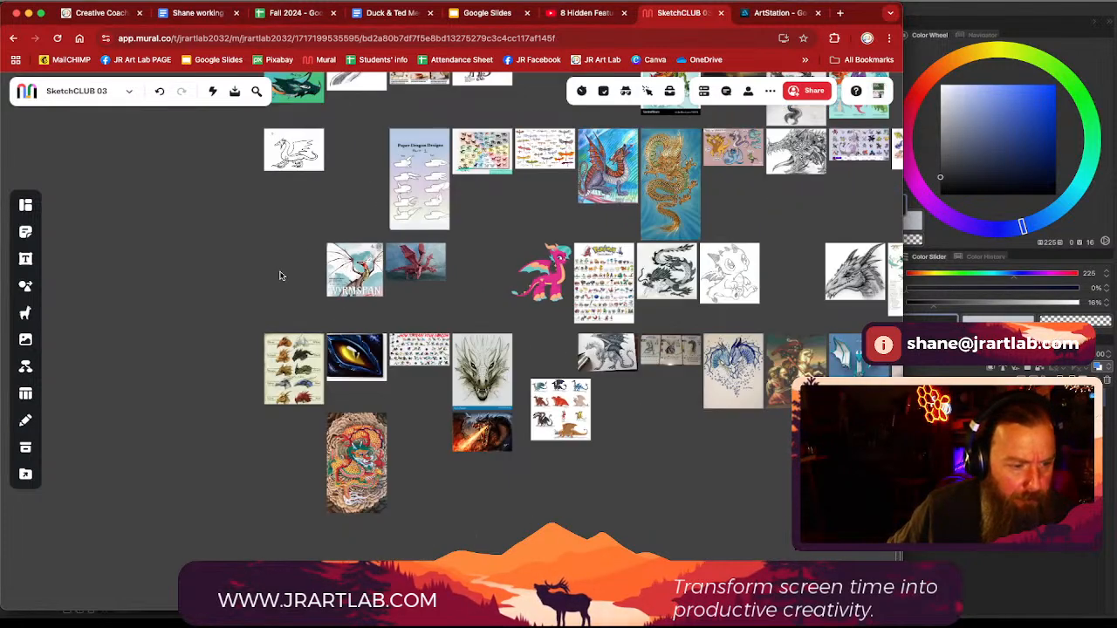
scroll(620, 251, up, 2)
drag(621, 251, 524, 336)
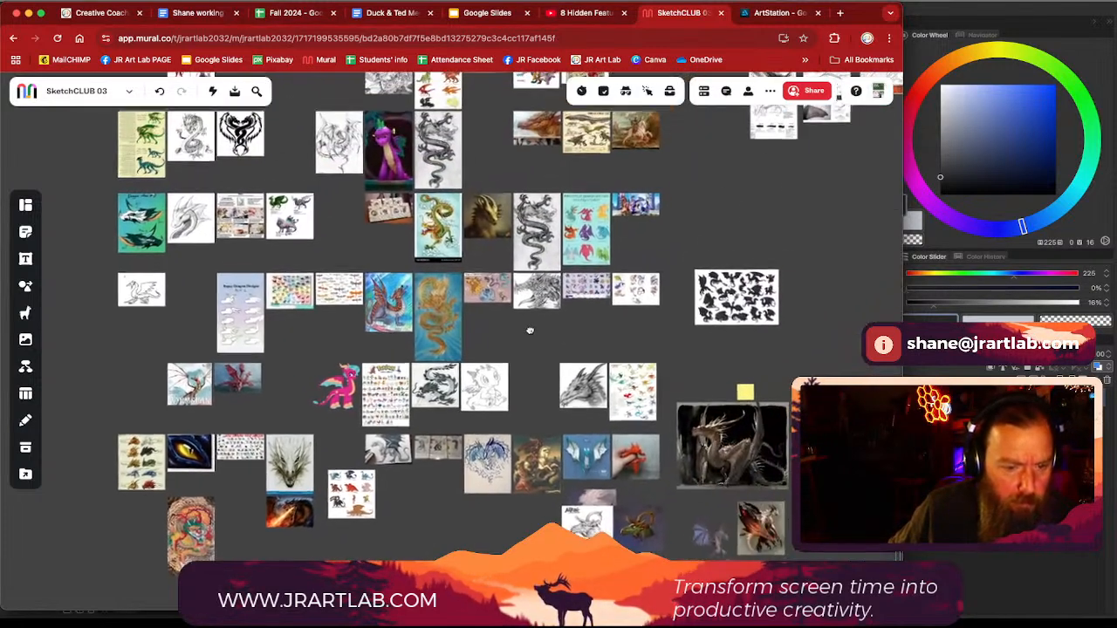
drag(699, 174, 586, 267)
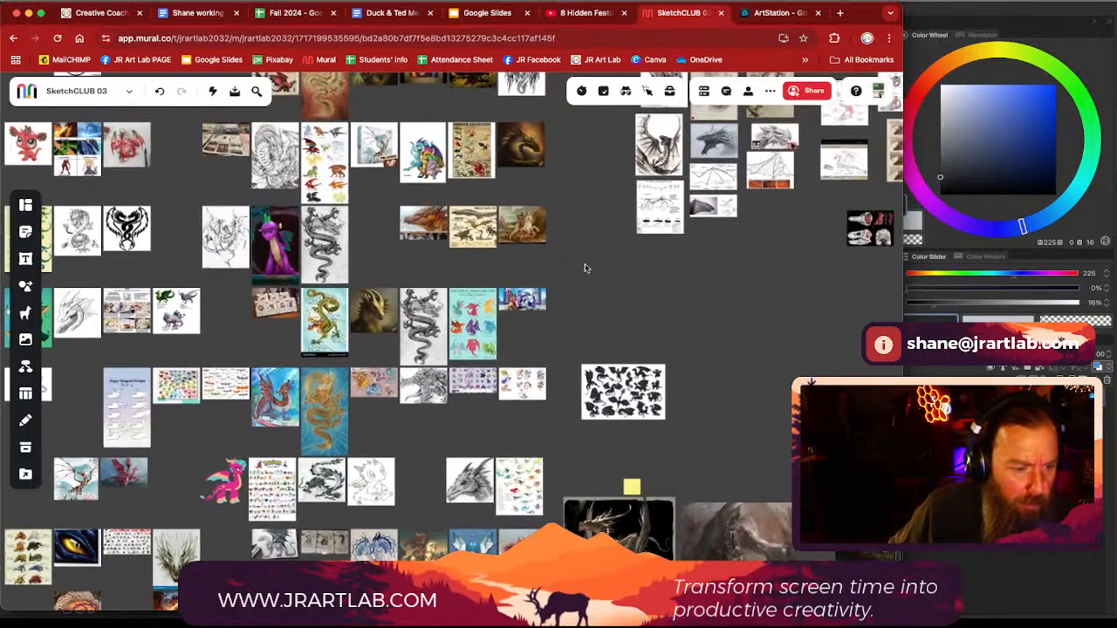
drag(581, 221, 443, 281)
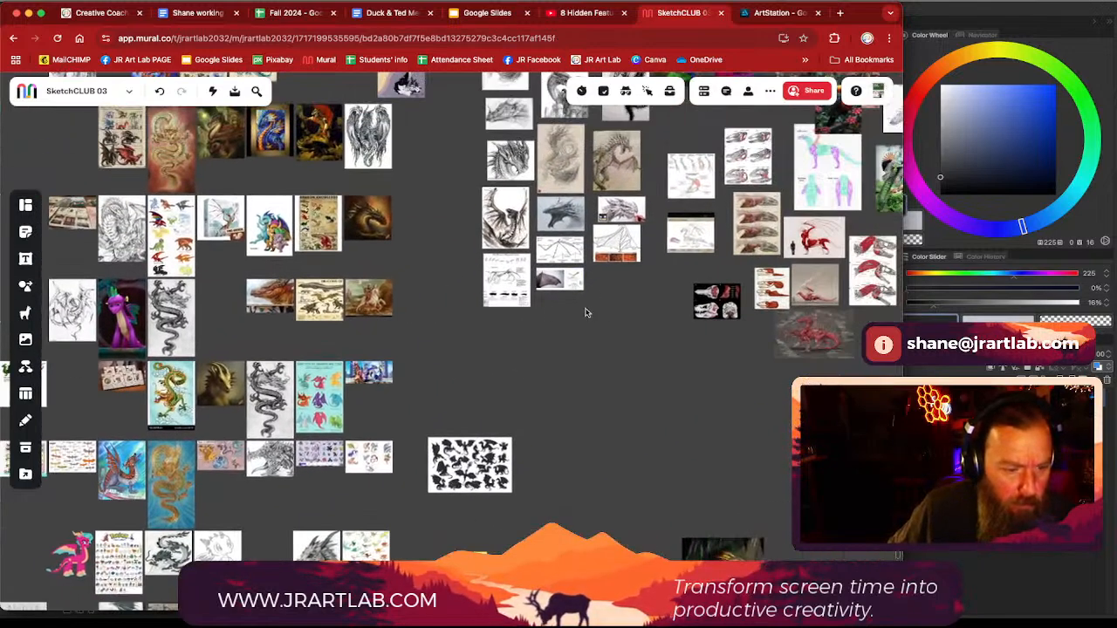
Step: Examine the wing anatomy diagrams, the muscle anatomy sheet and the pencil dragon drawings above them
scroll(585, 312, up, 5)
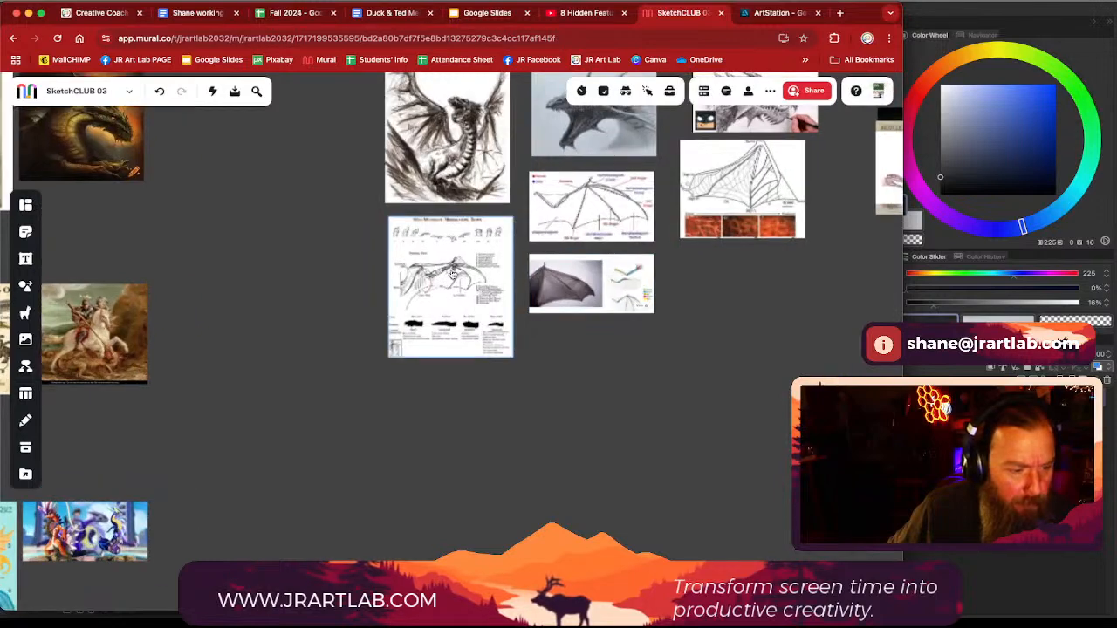
scroll(598, 392, right, 4)
scroll(599, 392, up, 2)
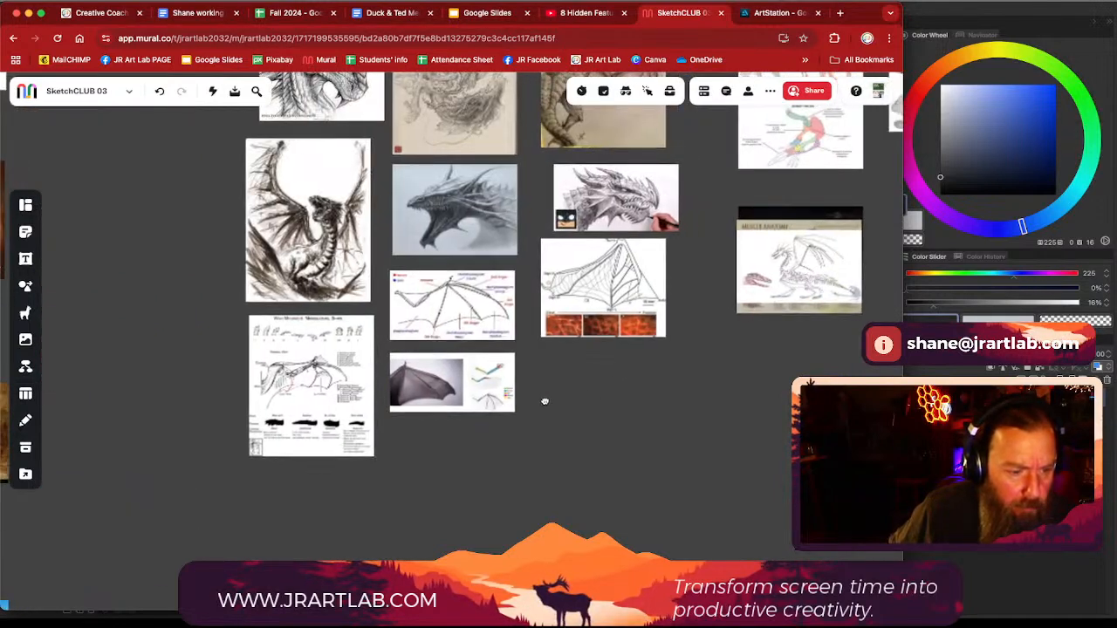
scroll(593, 376, up, 2)
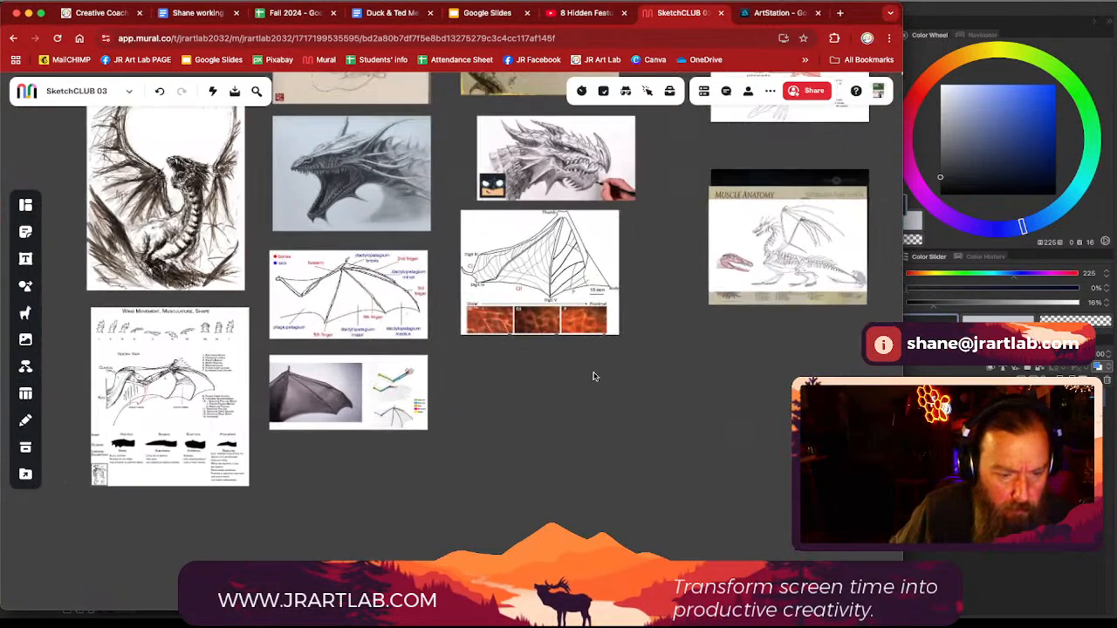
drag(496, 376, 538, 413)
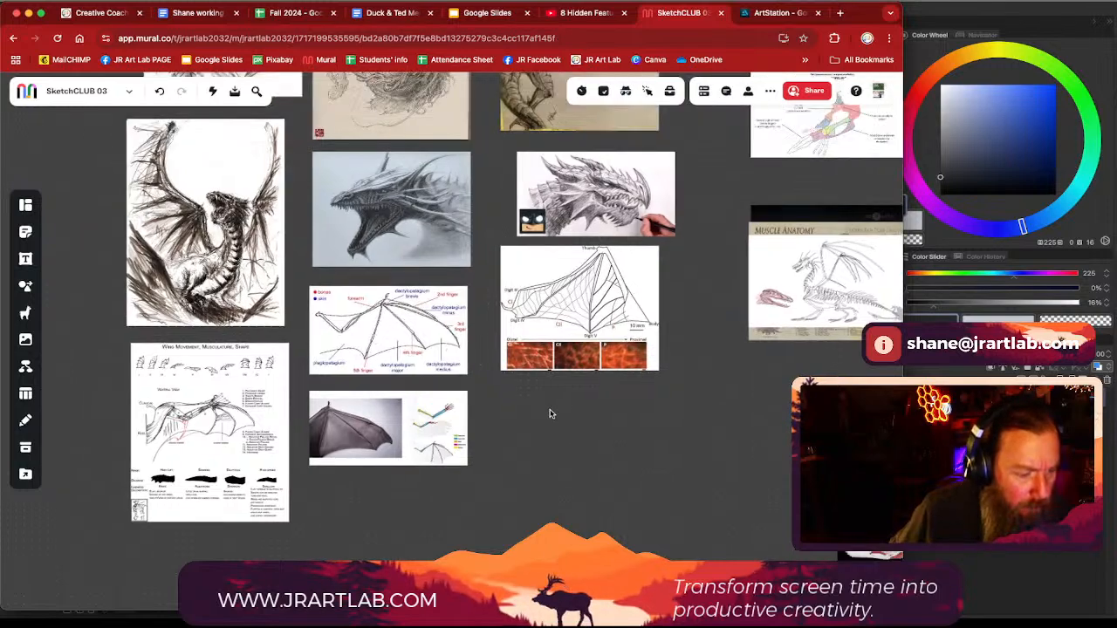
scroll(648, 337, up, 3)
scroll(648, 338, right, 1)
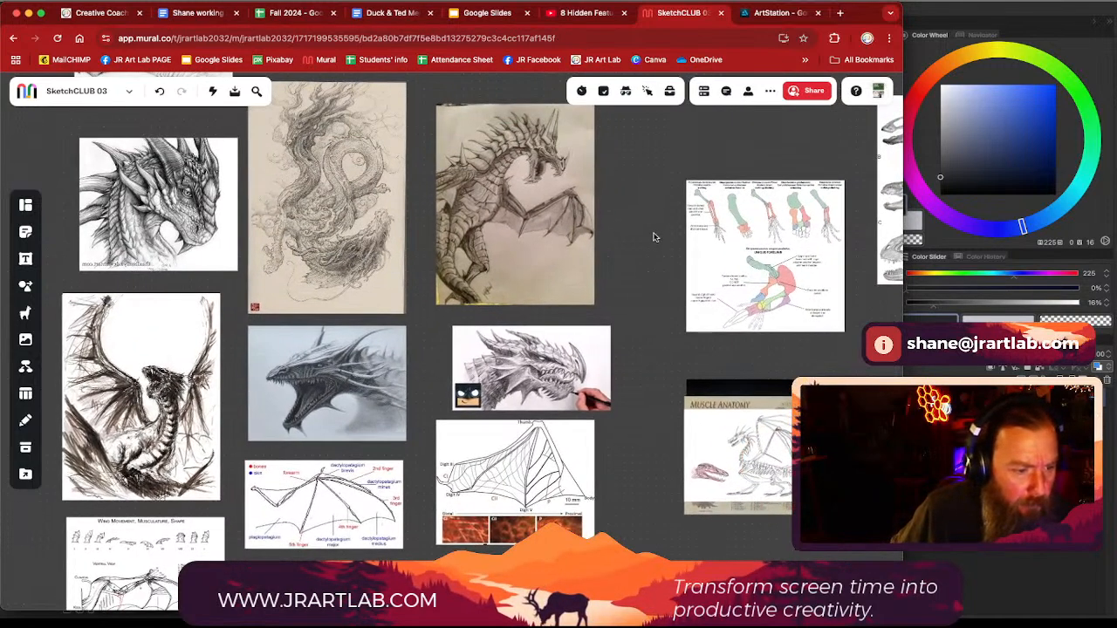
scroll(650, 297, up, 5)
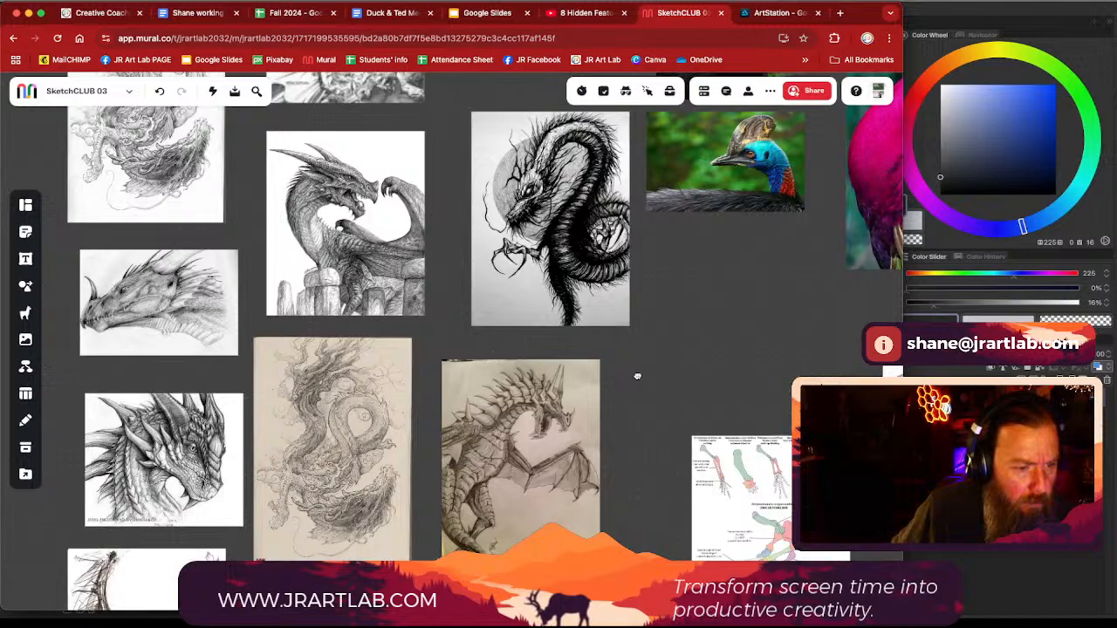
drag(636, 376, 636, 382)
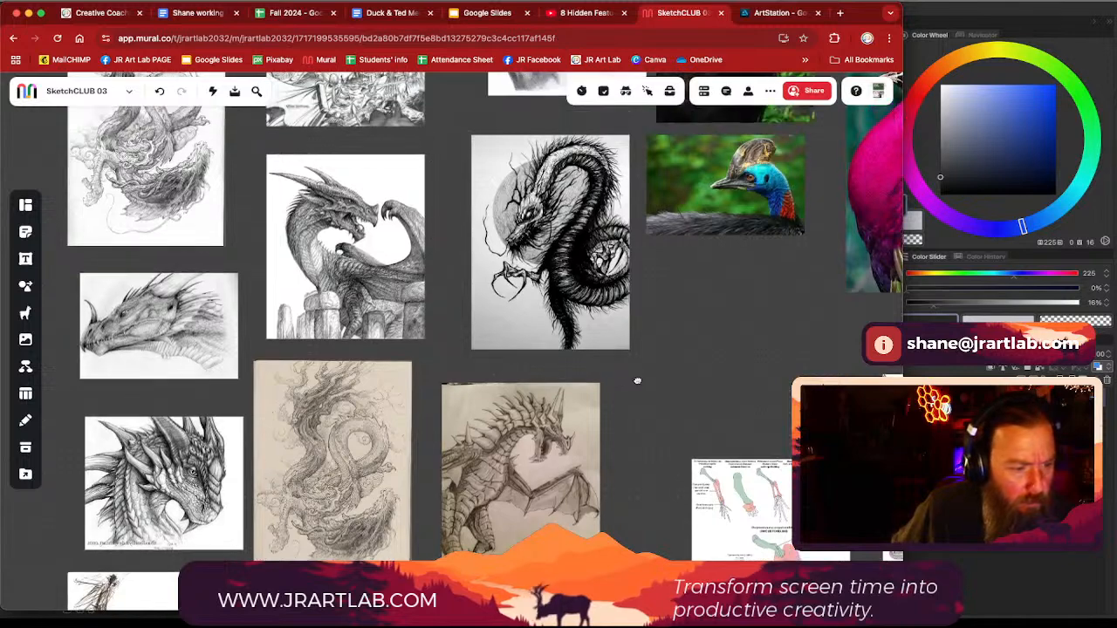
scroll(638, 383, down, 1)
drag(701, 348, 582, 427)
scroll(504, 413, right, 2)
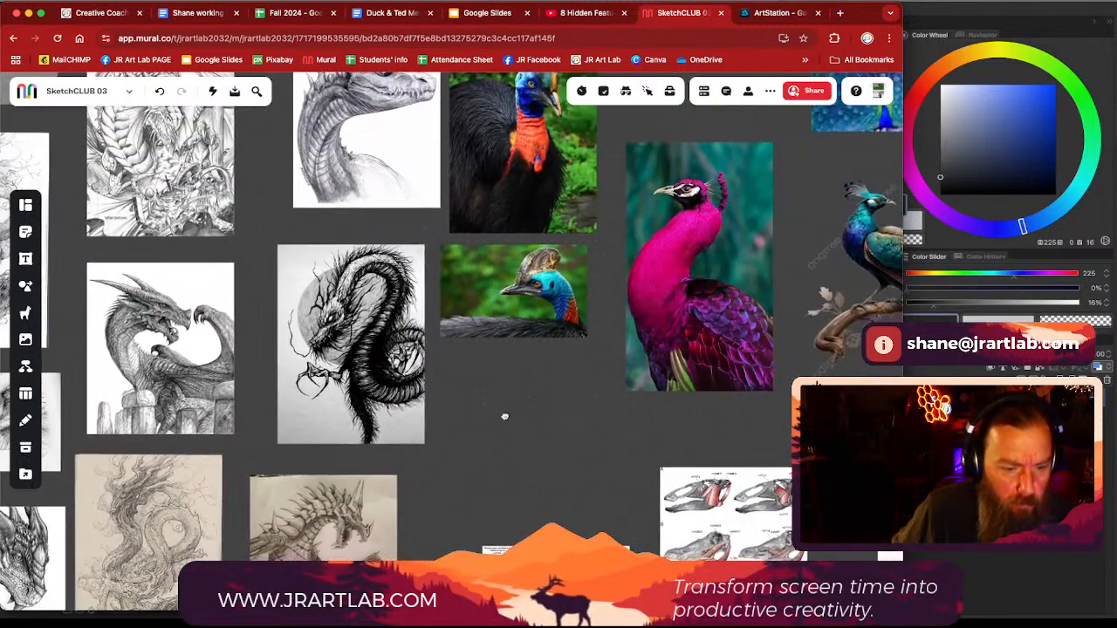
Step: Move the bird skeleton image above the magenta peacock and the toucan photo below the lower cassowary head
scroll(521, 403, down, 2)
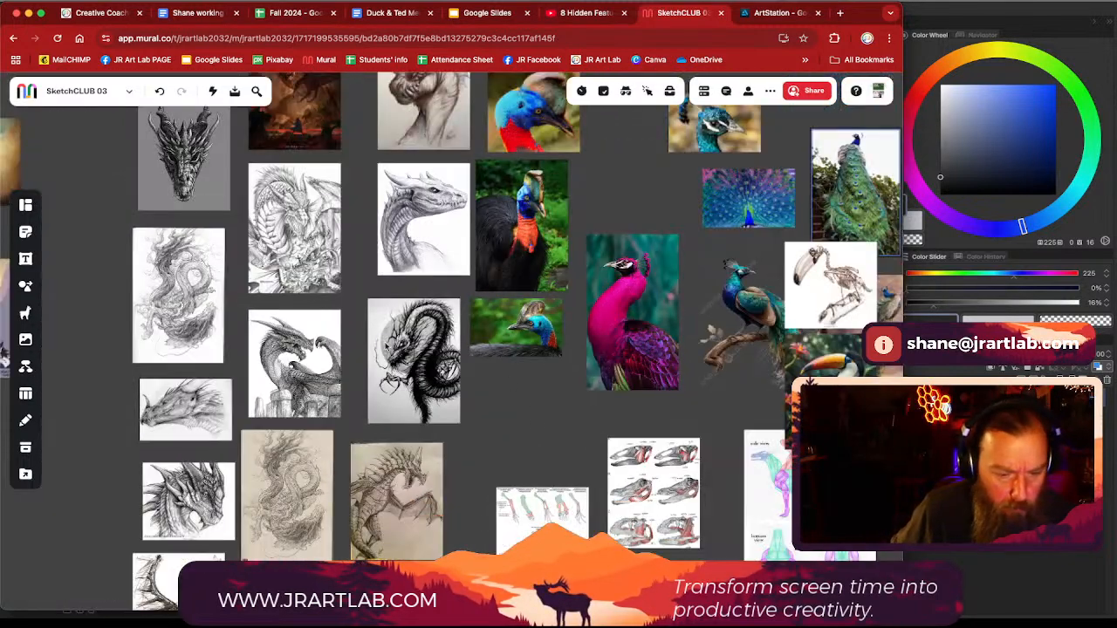
scroll(421, 367, right, 3)
scroll(445, 353, up, 2)
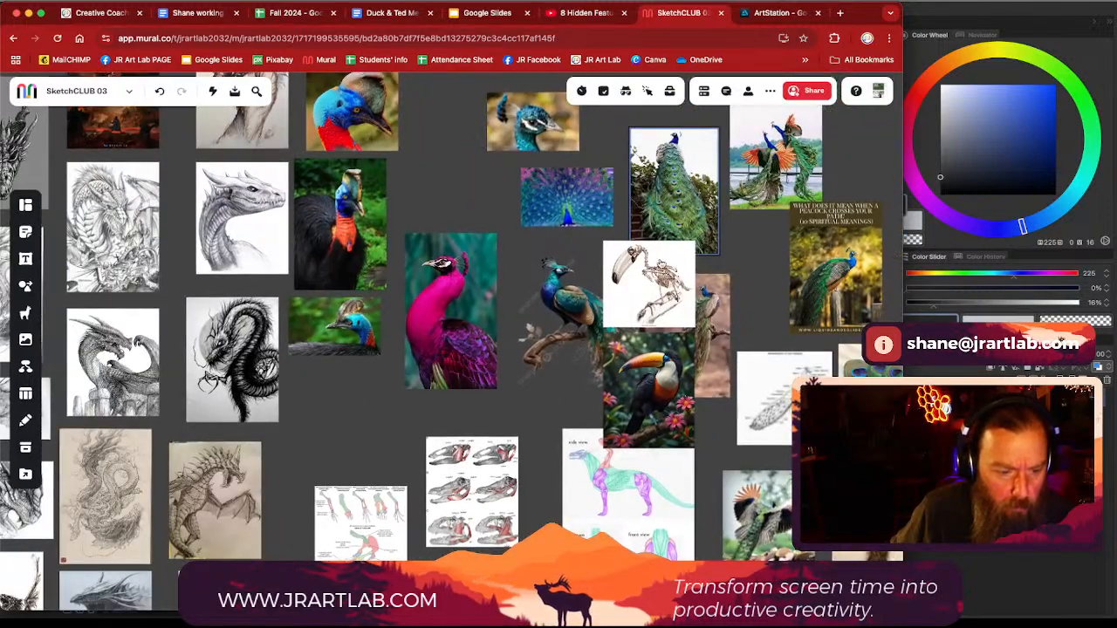
click(604, 241)
drag(604, 242, 404, 129)
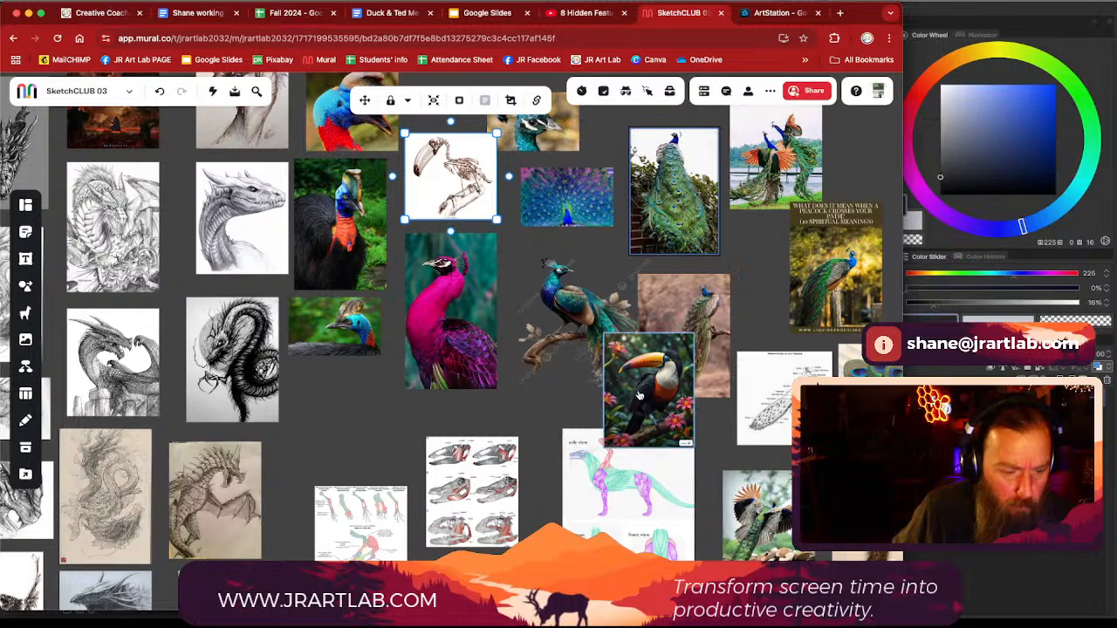
drag(639, 394, 331, 426)
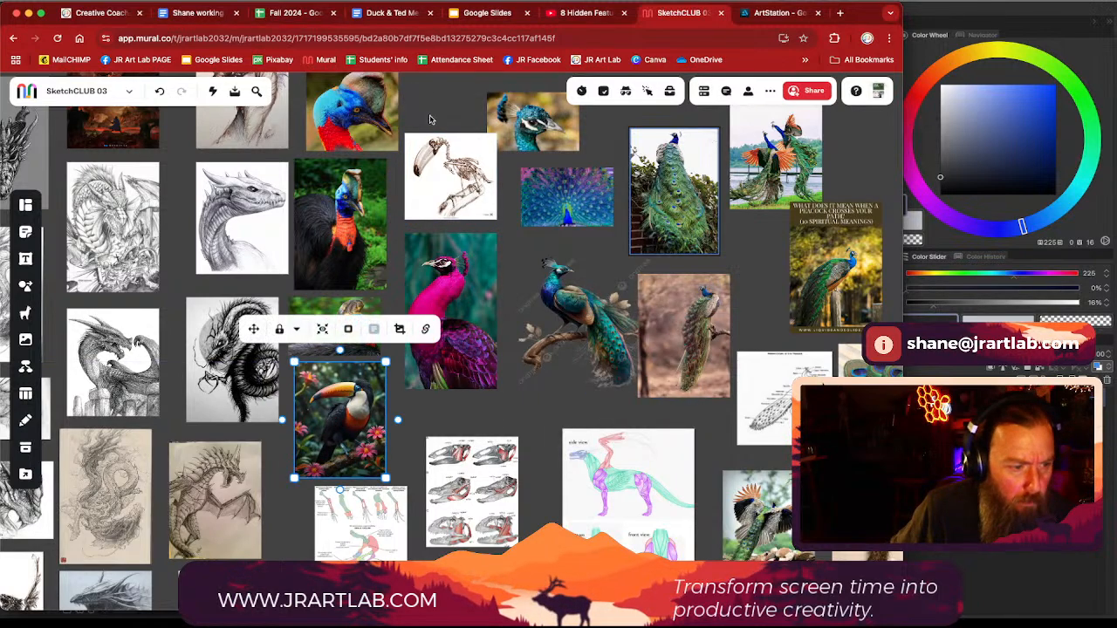
Step: Move the chart of six dragon wing types into the empty space beside the labelled red dragon muscle anatomy image
scroll(567, 236, up, 4)
scroll(567, 236, left, 5)
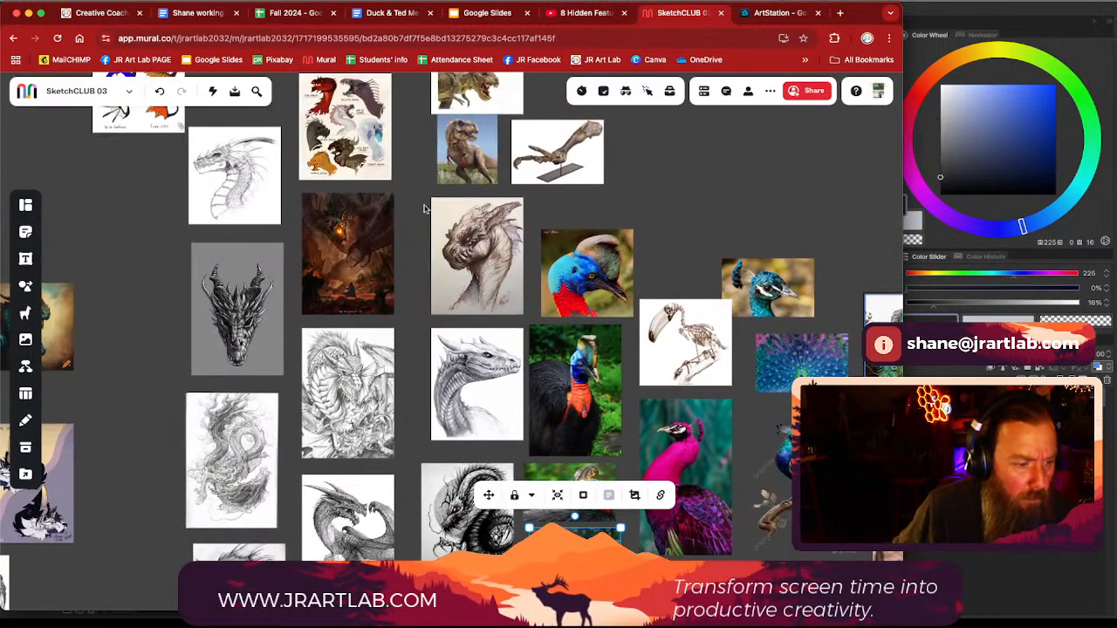
drag(87, 188, 157, 237)
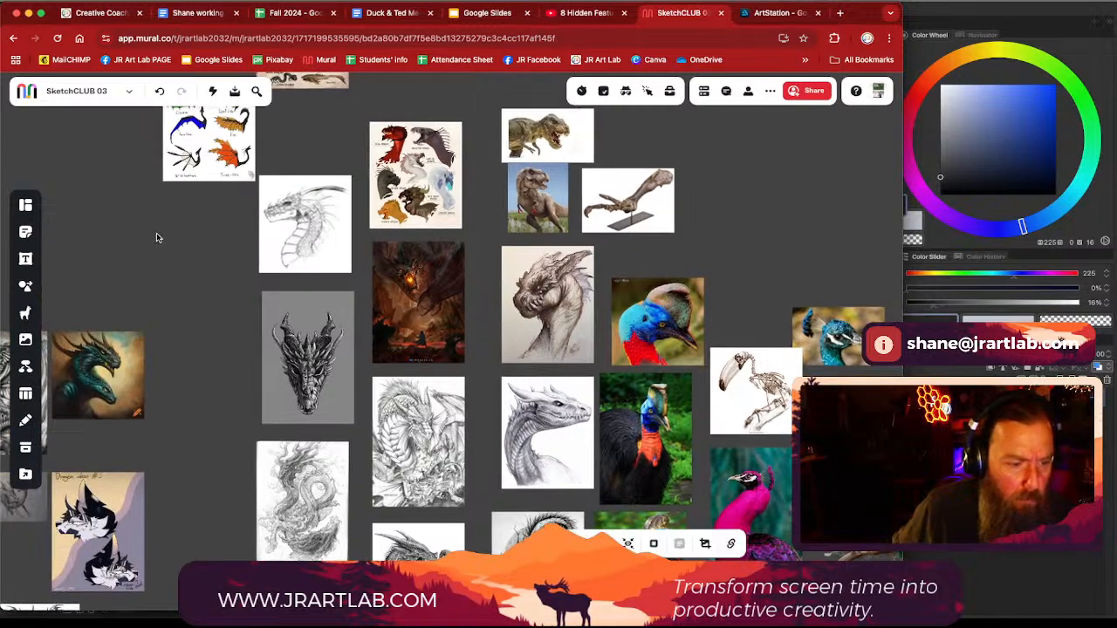
drag(189, 306, 389, 419)
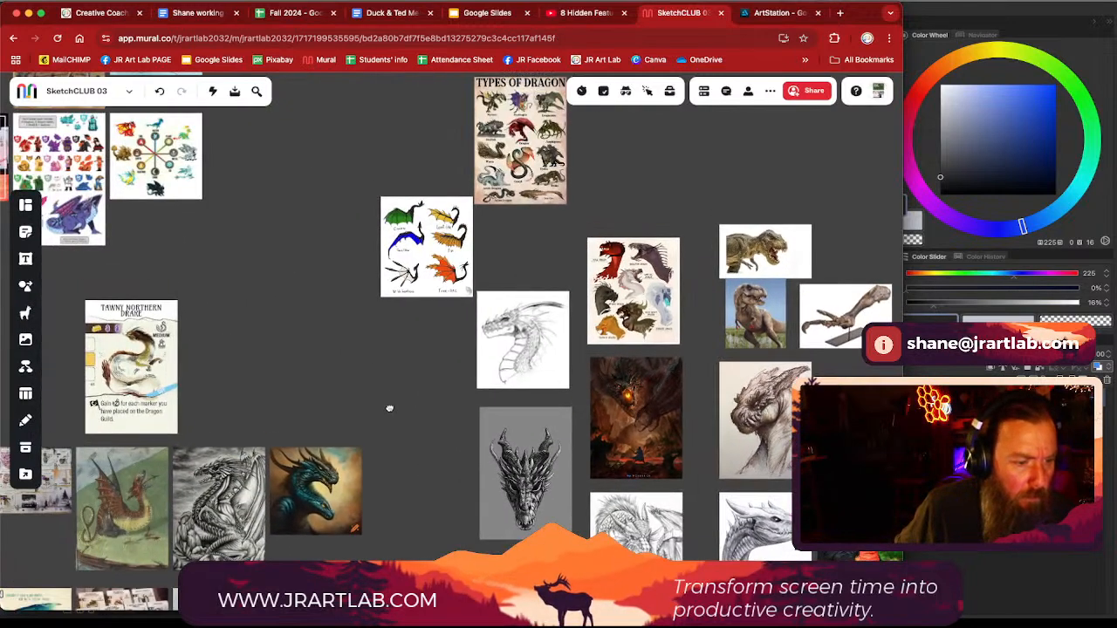
scroll(376, 282, down, 2)
drag(408, 260, 801, 247)
drag(372, 271, 107, 184)
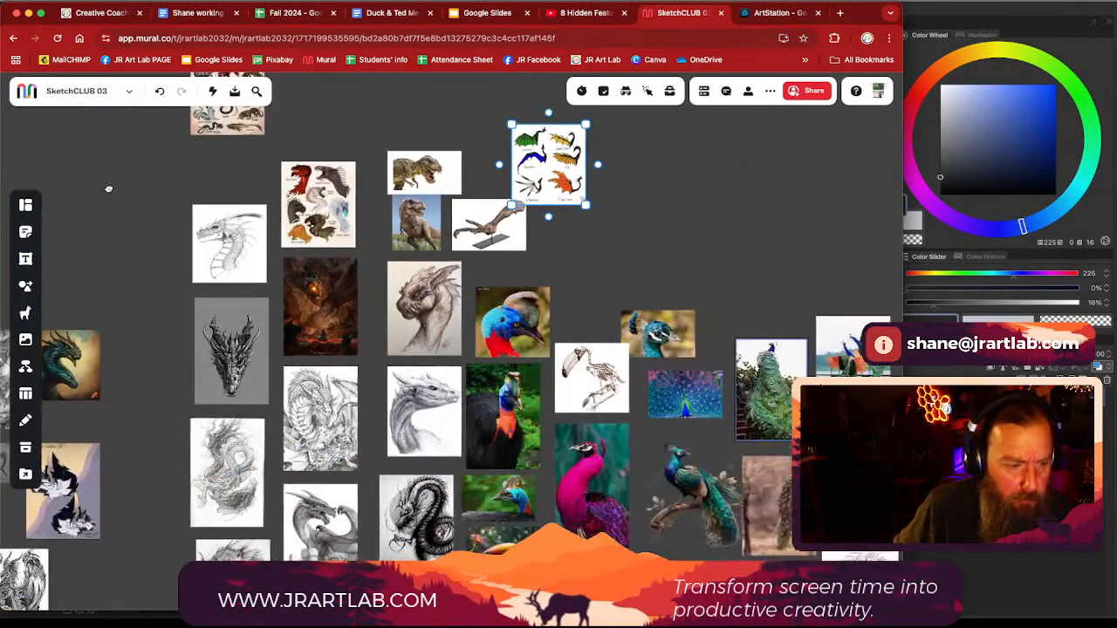
scroll(367, 180, down, 2)
scroll(485, 187, down, 1)
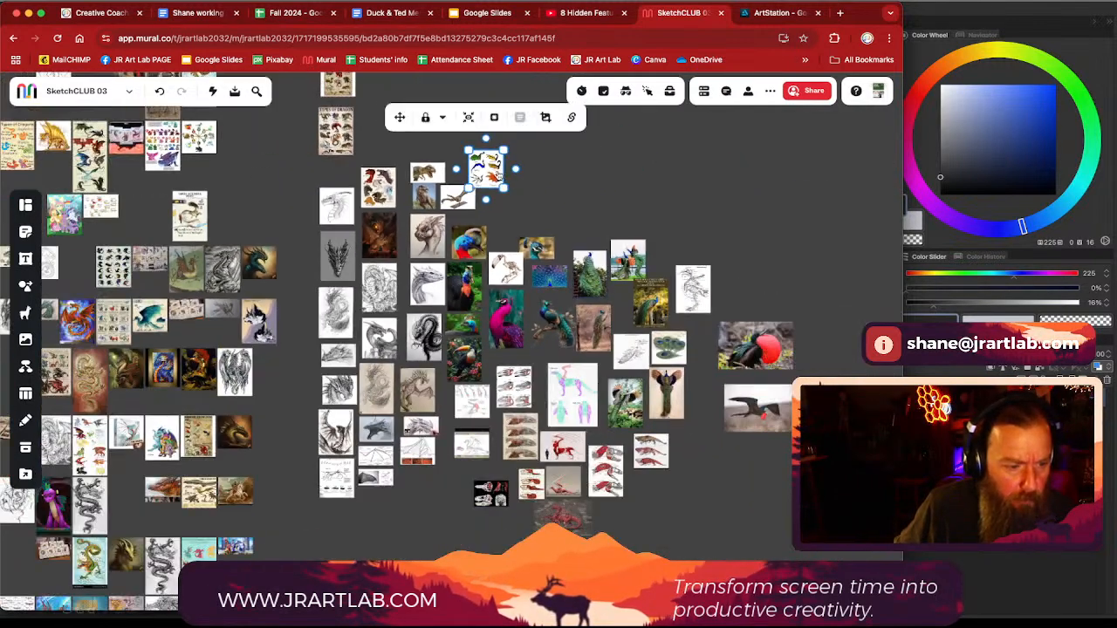
mouse_move(486, 170)
mouse_down()
mouse_move(670, 384)
mouse_move(685, 469)
mouse_move(698, 471)
mouse_move(432, 500)
mouse_move(629, 527)
mouse_up()
drag(752, 508, 661, 322)
scroll(538, 310, up, 3)
scroll(539, 310, up, 5)
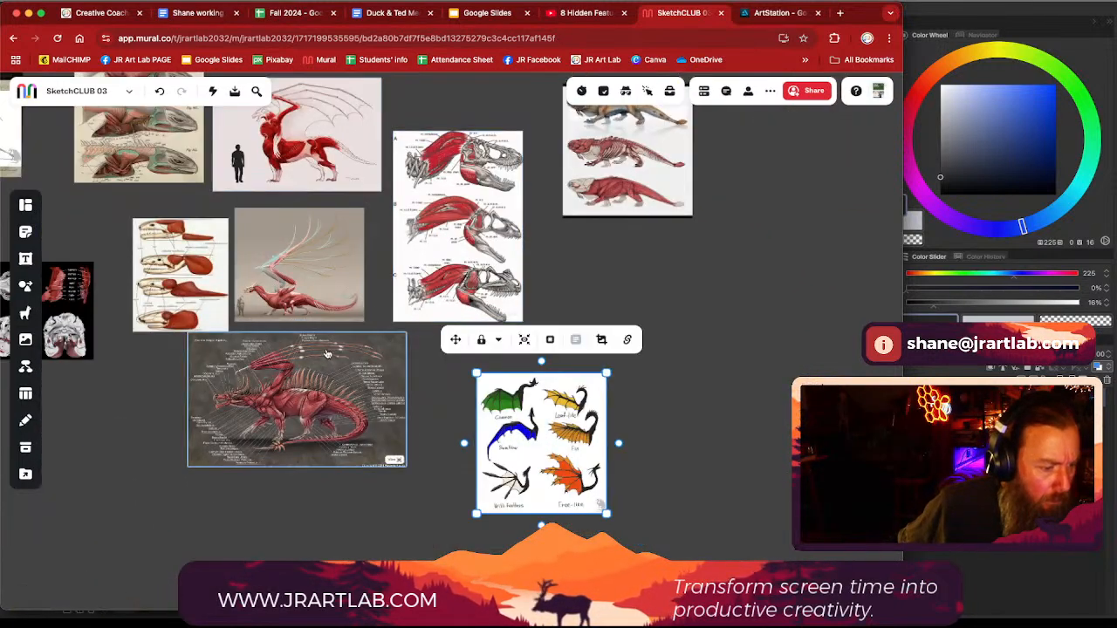
Step: Survey the wyvern reference cluster, from the feathered nesting dragon to the InkTober heads and the sculpted wyverns
drag(734, 402, 705, 214)
scroll(676, 277, down, 6)
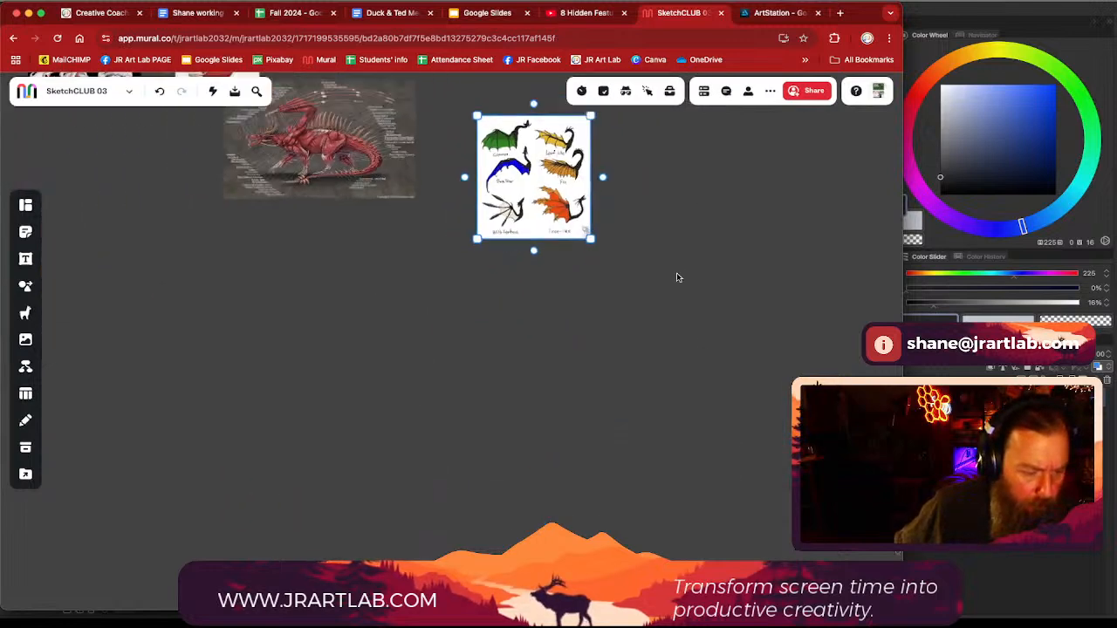
drag(582, 411, 650, 191)
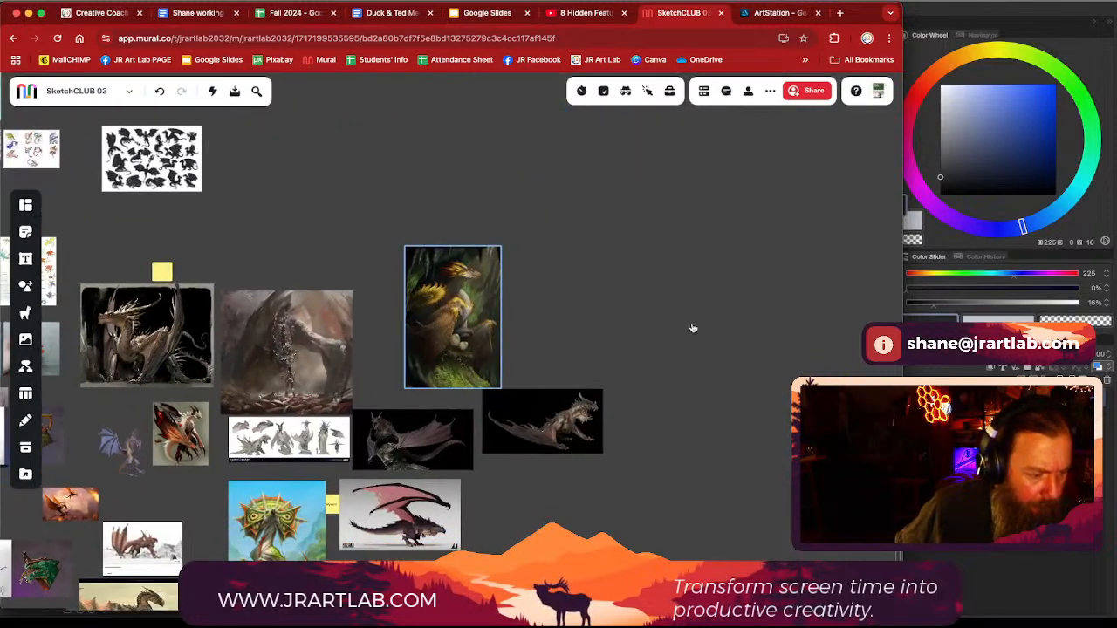
drag(693, 326, 728, 232)
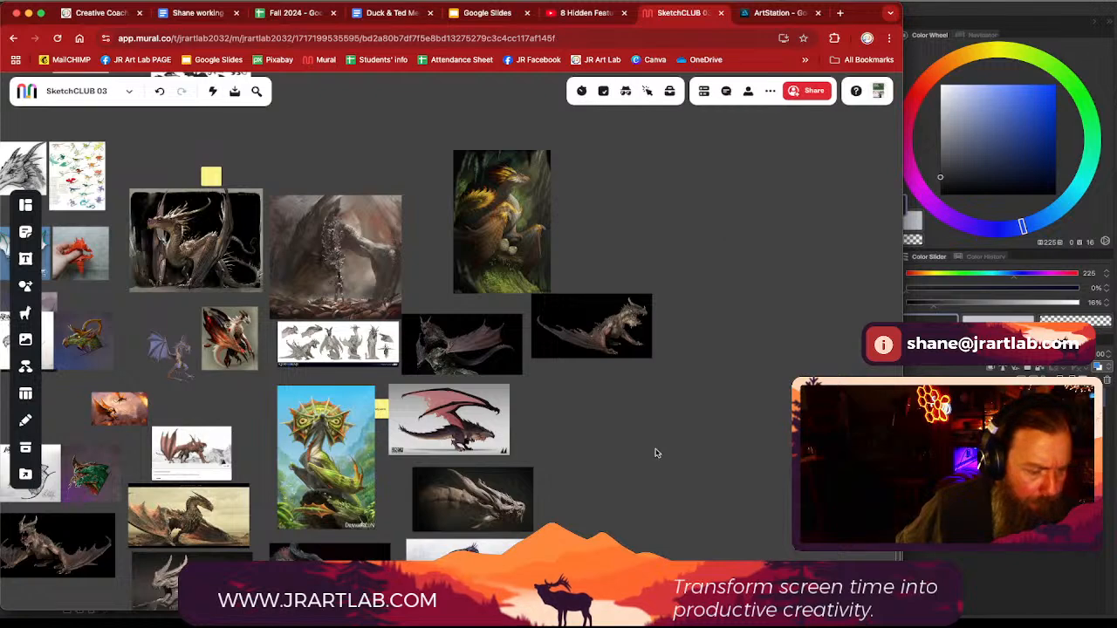
drag(620, 399, 756, 333)
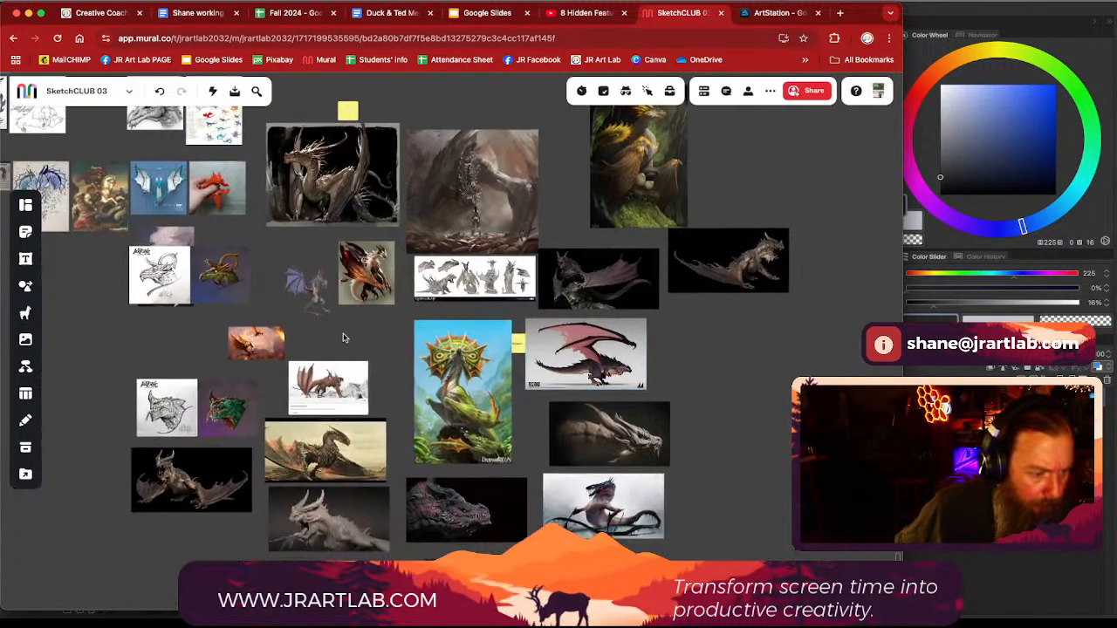
scroll(319, 342, up, 3)
drag(75, 356, 387, 296)
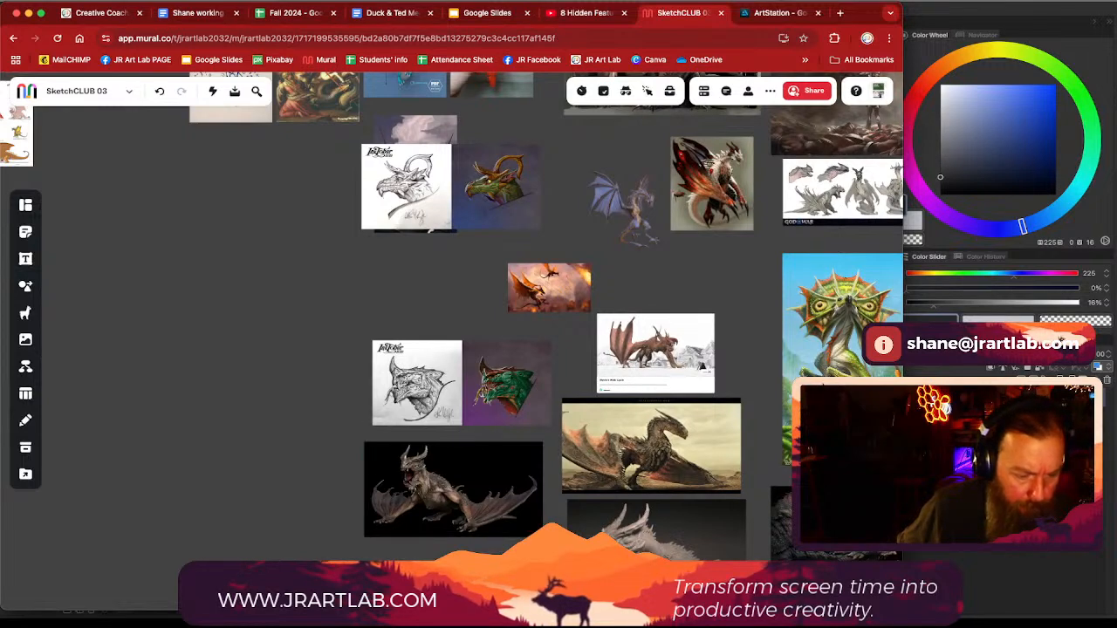
scroll(319, 323, down, 5)
scroll(318, 323, right, 5)
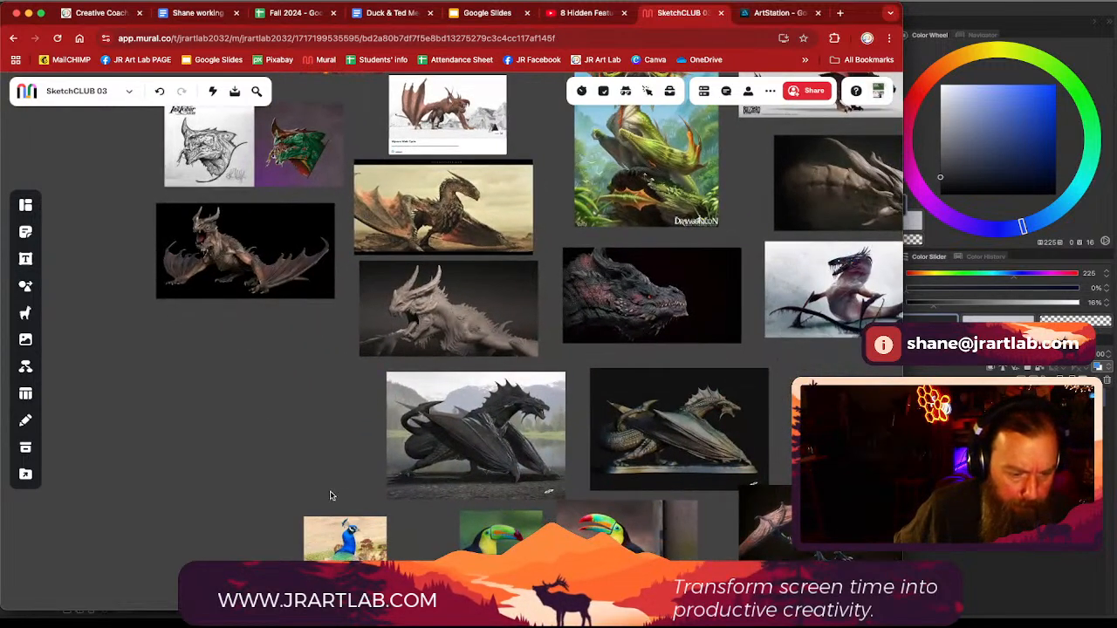
Step: Examine the black lakeside wyvern and its matching sculpture for folded wing, neck and stance anatomy
scroll(265, 406, down, 3)
scroll(265, 407, right, 3)
scroll(431, 366, up, 2)
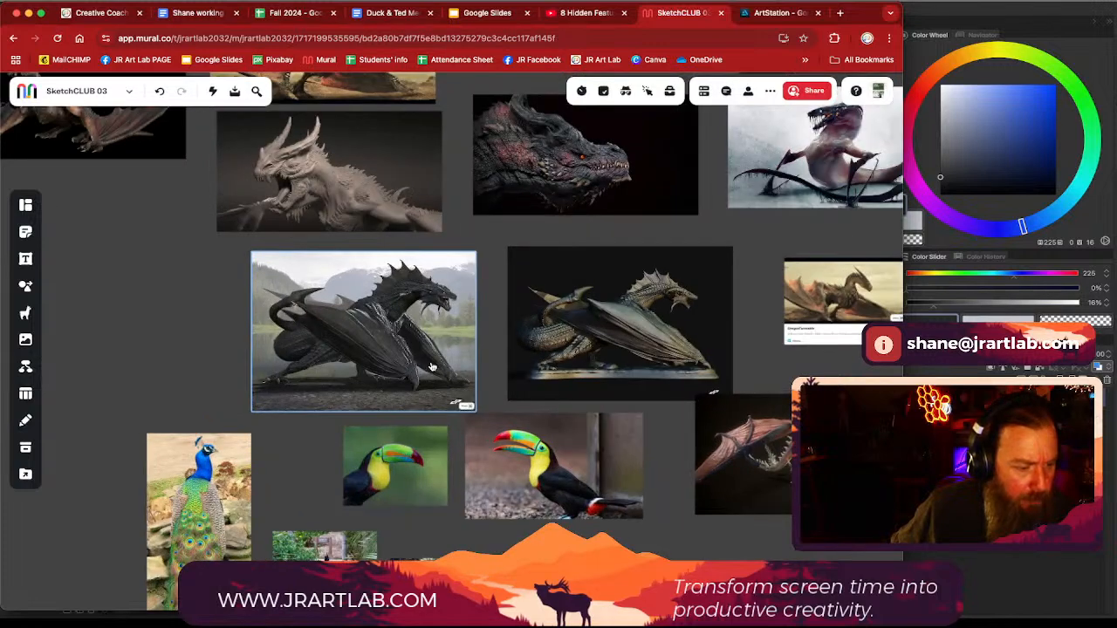
scroll(431, 366, up, 2)
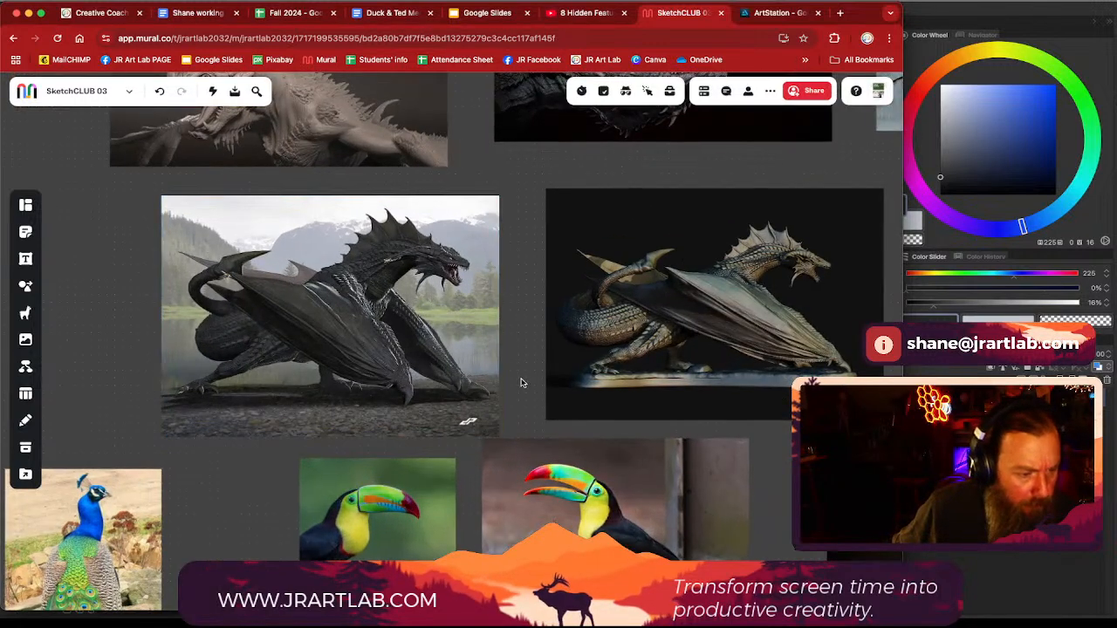
scroll(518, 382, down, 1)
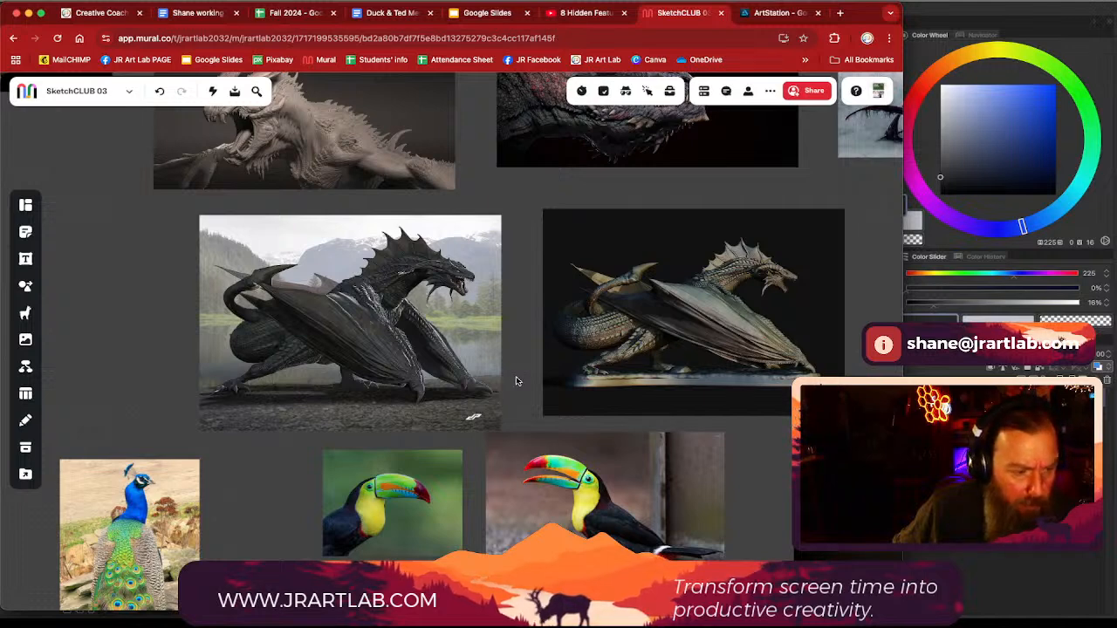
scroll(516, 381, up, 1)
scroll(511, 375, down, 3)
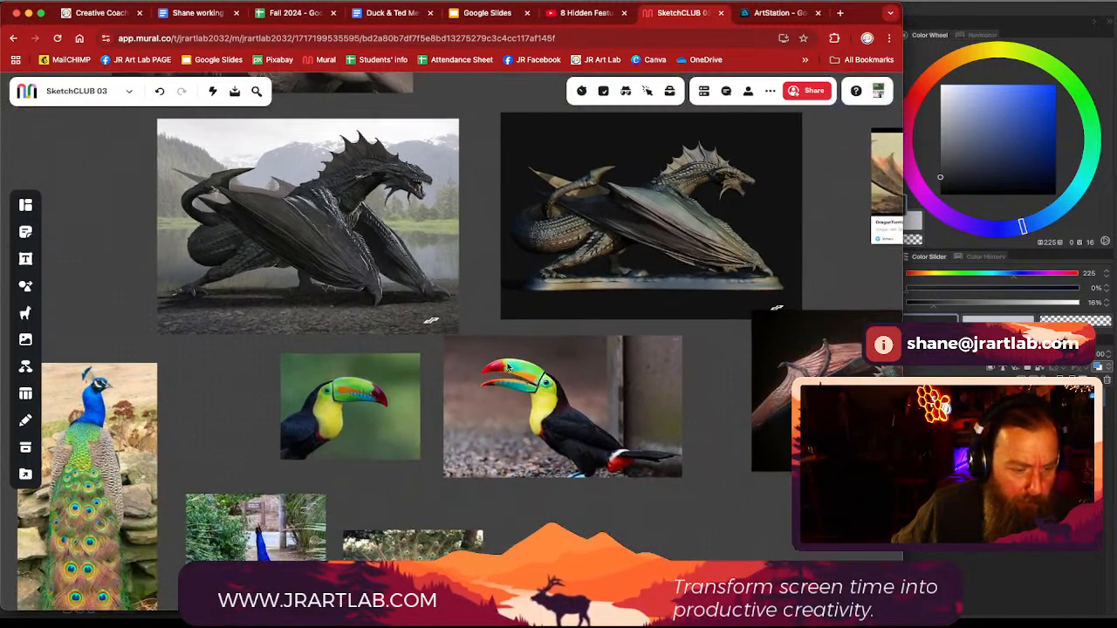
Step: Survey the toucan, peacock and spiny blue dragon references around the two black wyvern images, including the sculpted dragon heads above them
scroll(515, 401, right, 5)
scroll(515, 401, down, 2)
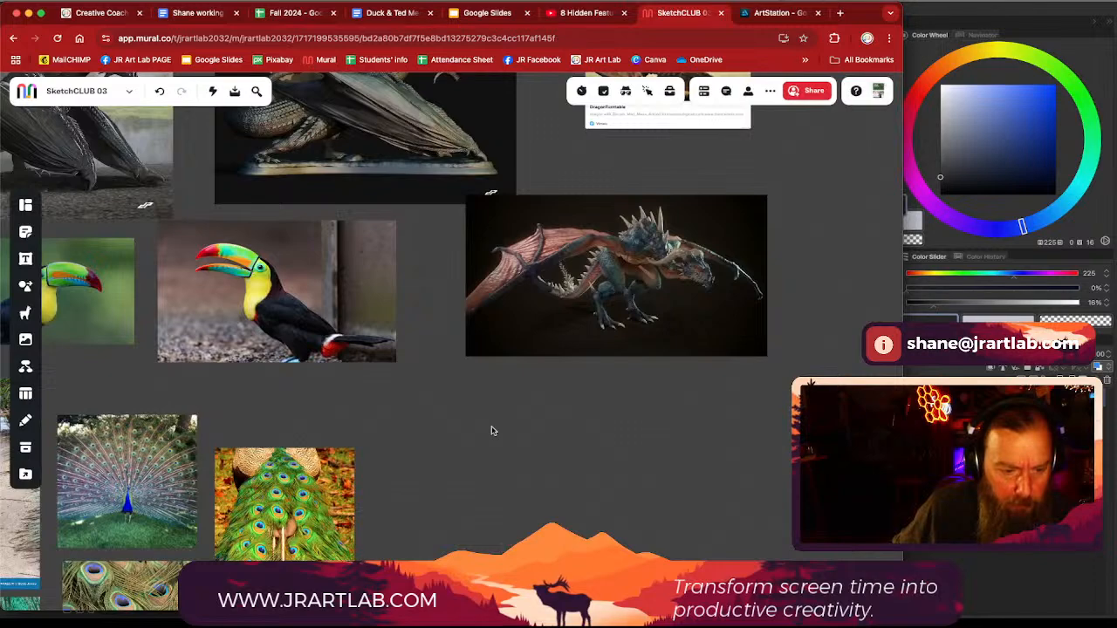
scroll(541, 367, down, 3)
scroll(541, 366, left, 3)
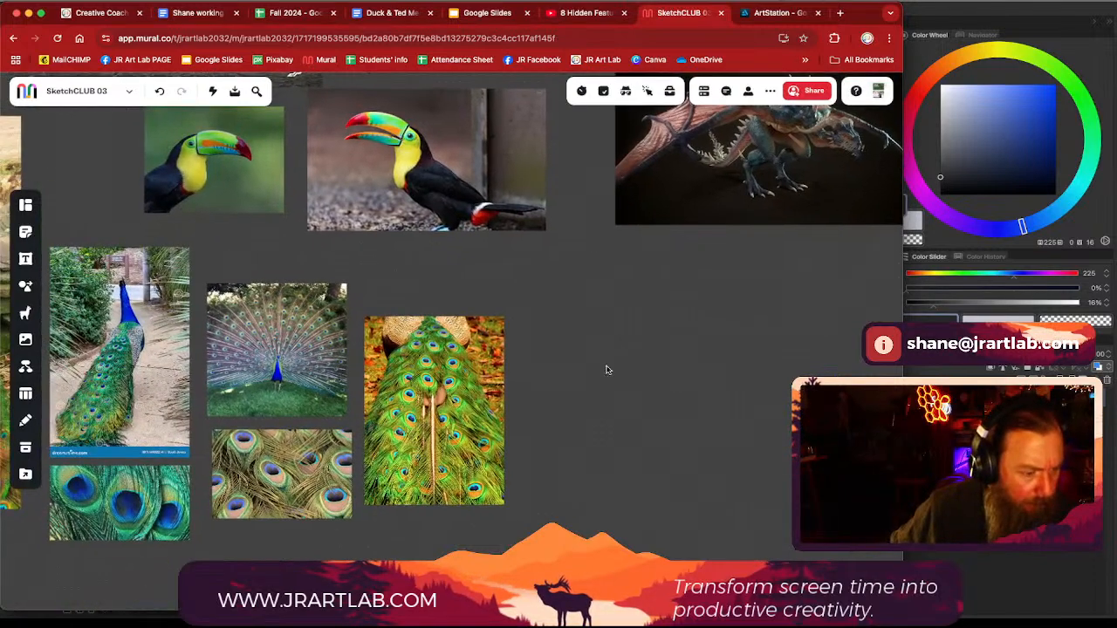
scroll(637, 279, down, 3)
scroll(637, 279, left, 2)
scroll(655, 273, down, 3)
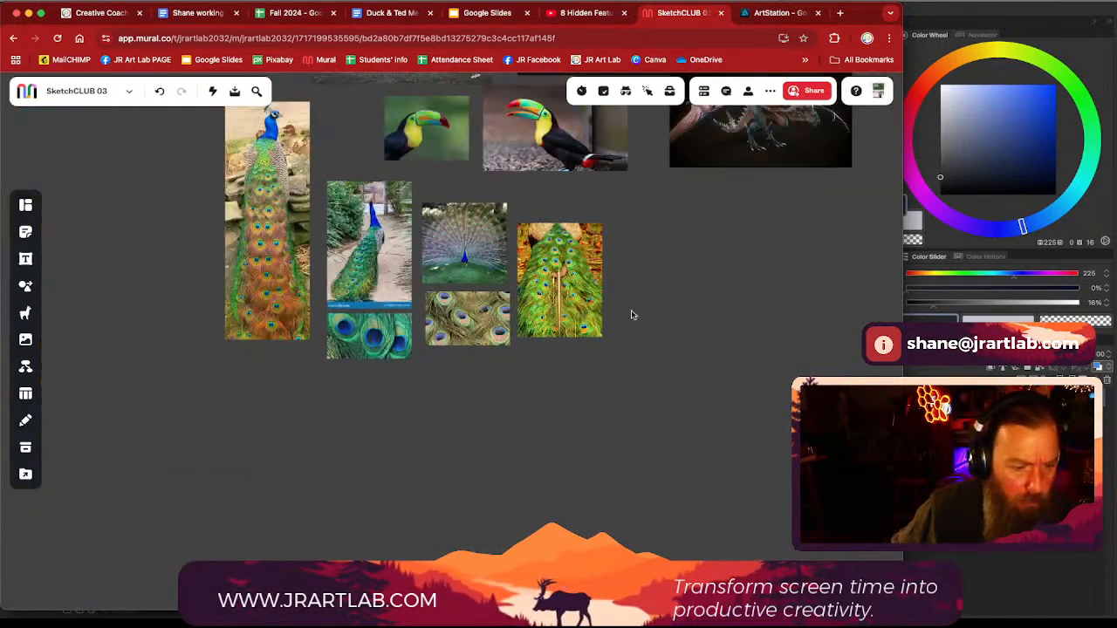
scroll(631, 314, up, 3)
scroll(631, 314, right, 3)
drag(736, 242, 764, 357)
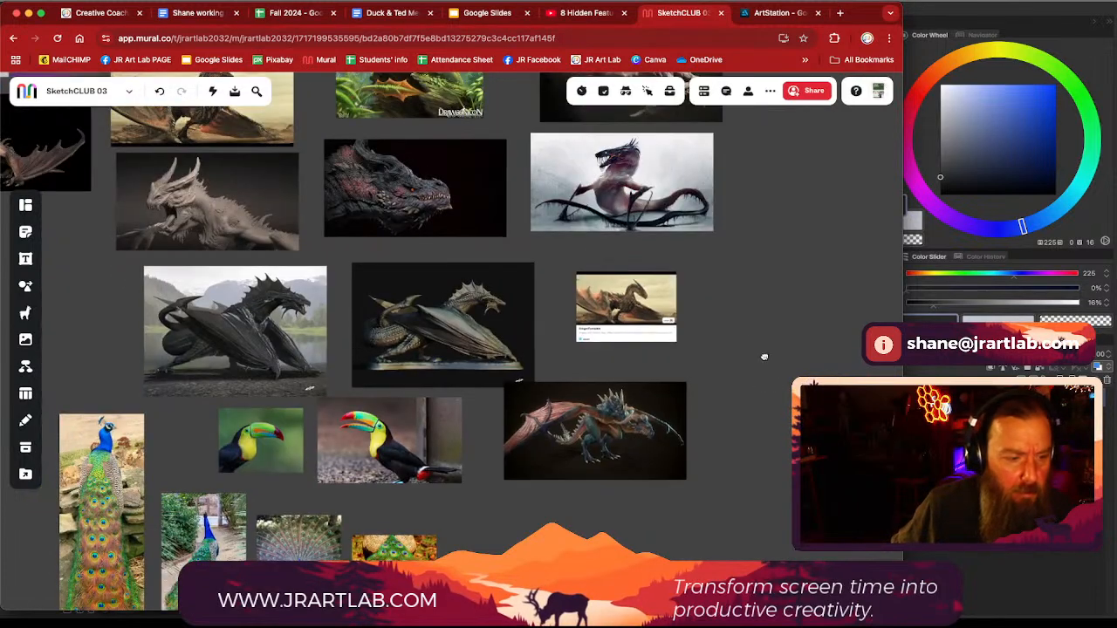
scroll(746, 319, down, 2)
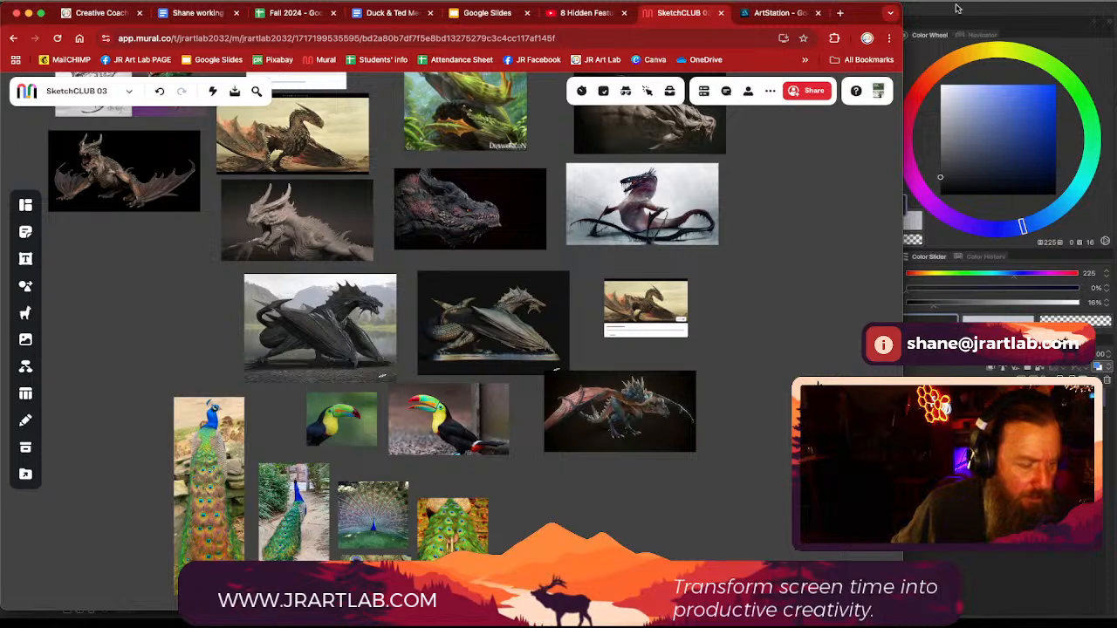
Step: Switch to Illustration3 in Clip Studio Paint and rough in small jagged rock lines near the canvas's left edge with the Mechanical pencil
drag(863, 12, 1115, 12)
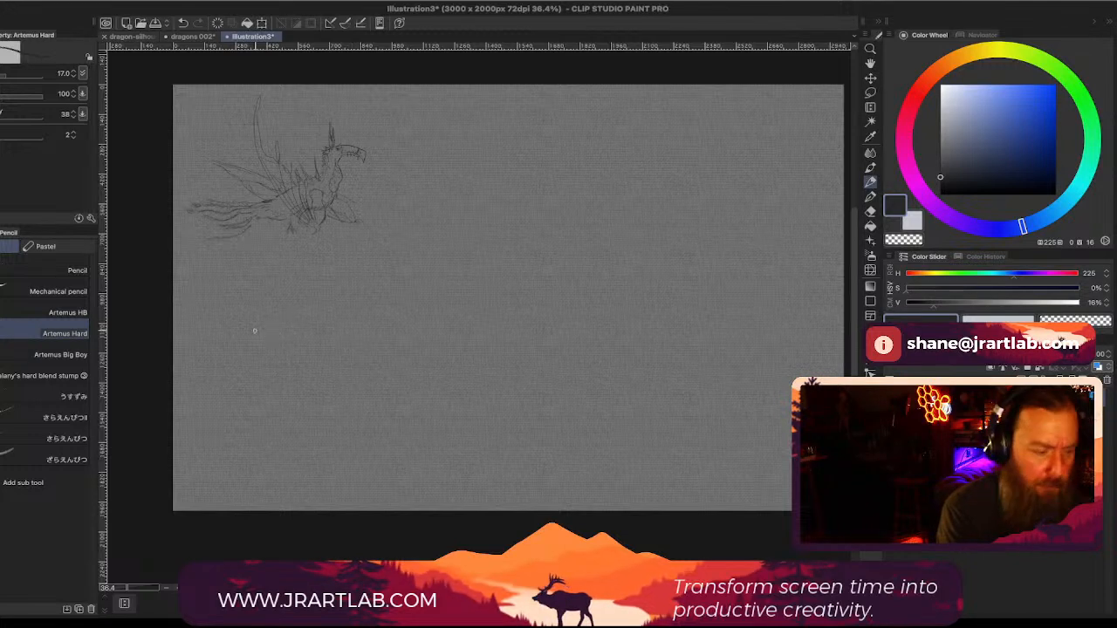
drag(191, 307, 248, 317)
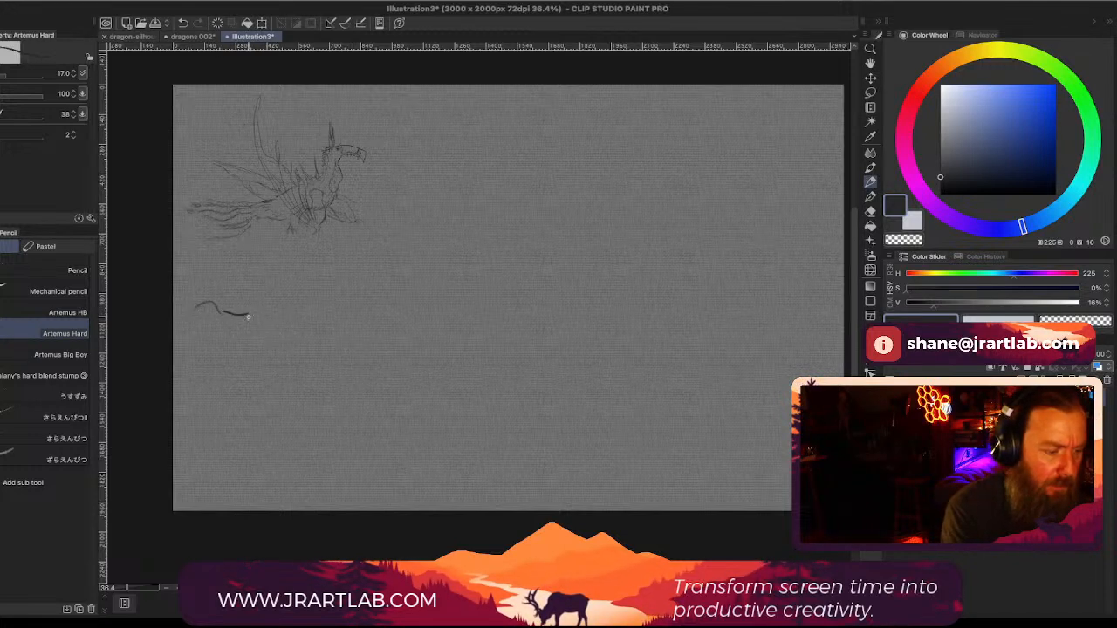
key(ctrl+z)
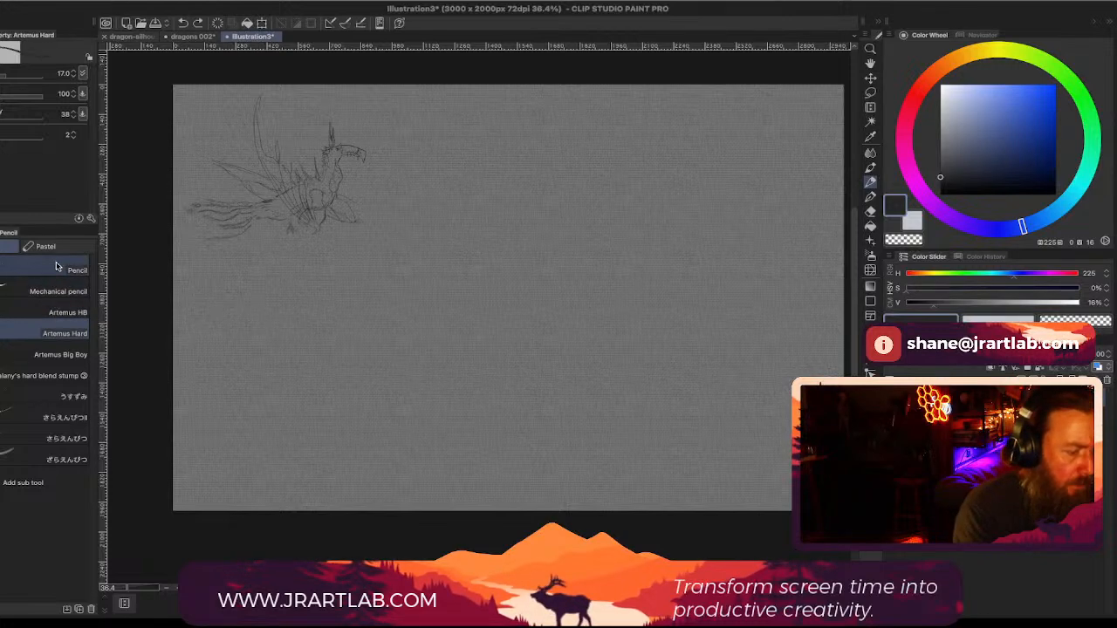
click(53, 290)
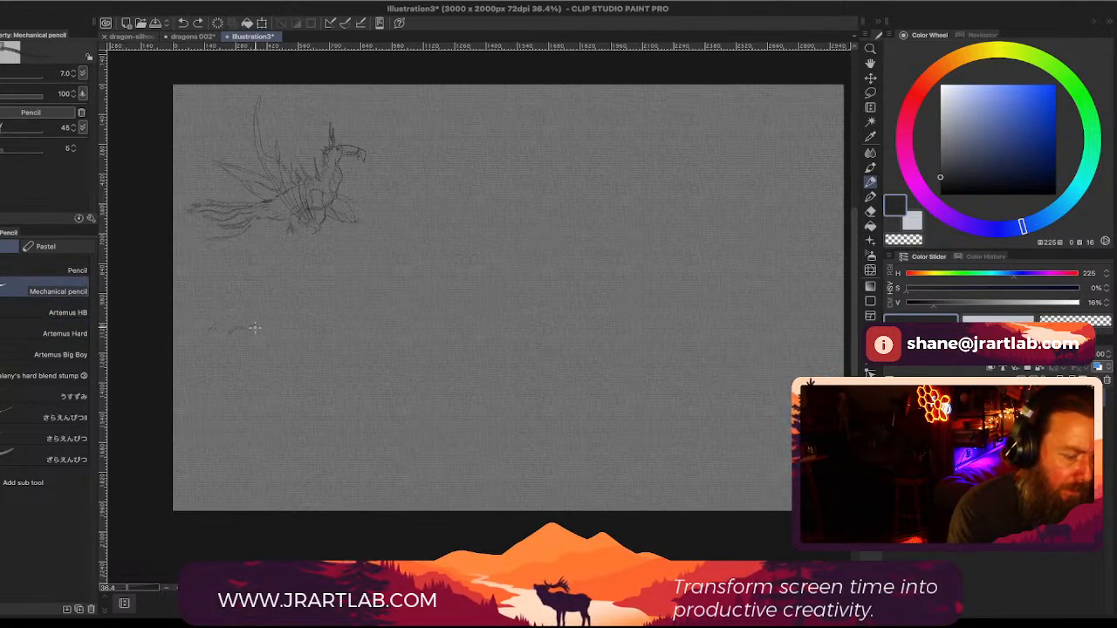
mouse_move(185, 324)
mouse_down()
mouse_move(250, 331)
mouse_move(283, 338)
mouse_up()
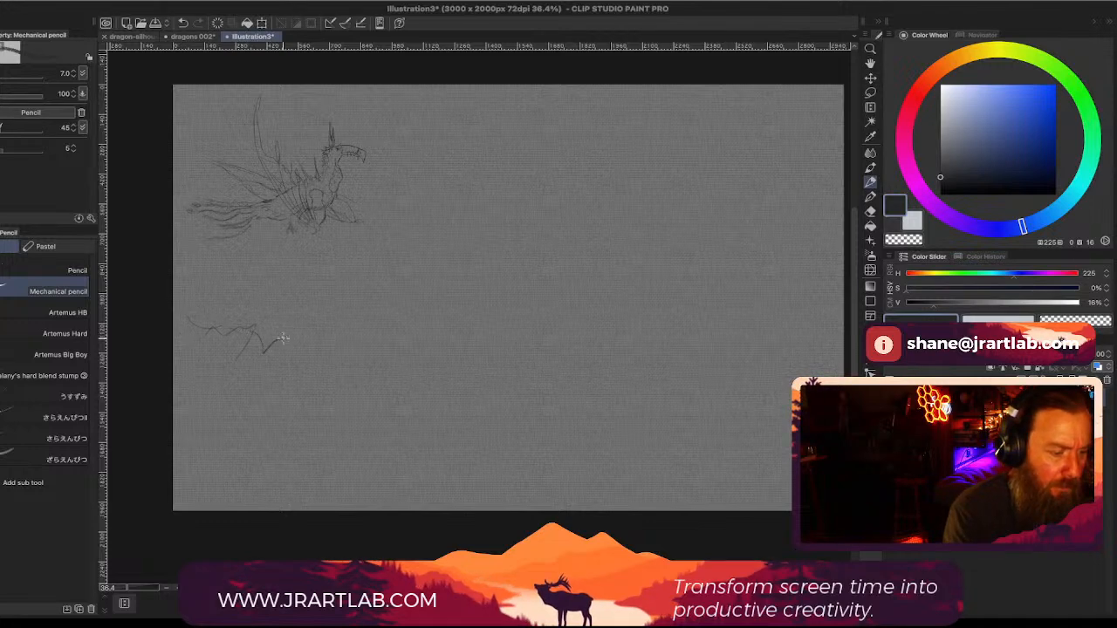
drag(230, 291, 215, 301)
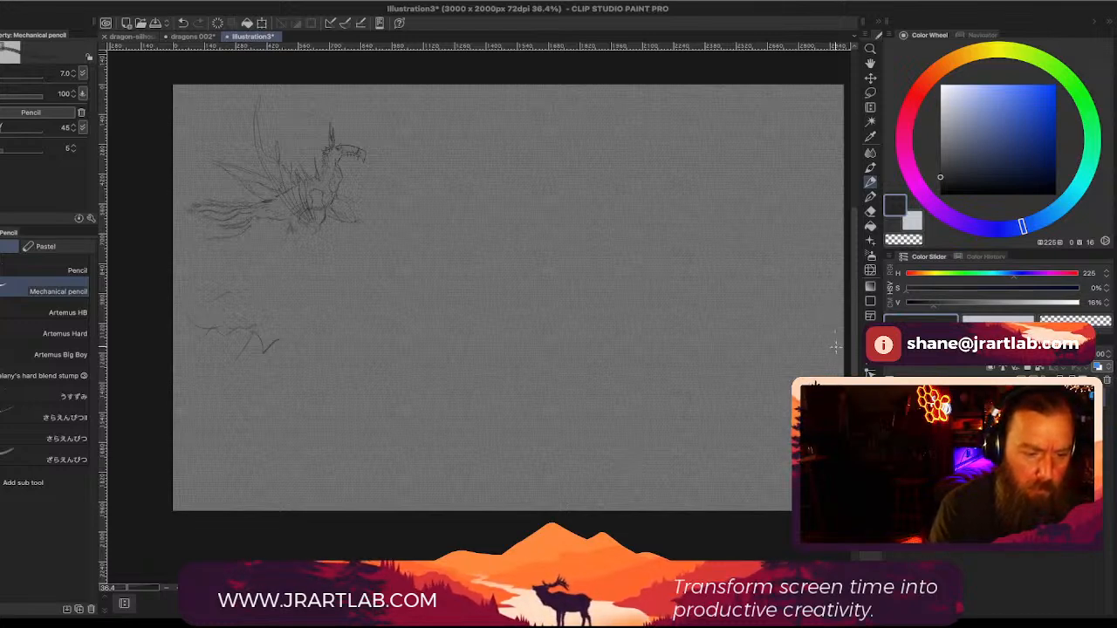
Step: Sketch a horizon line across the full canvas and stepped cliff edges descending from the left side to the lower centre
mouse_move(835, 347)
mouse_down()
mouse_move(711, 327)
mouse_move(157, 325)
mouse_up()
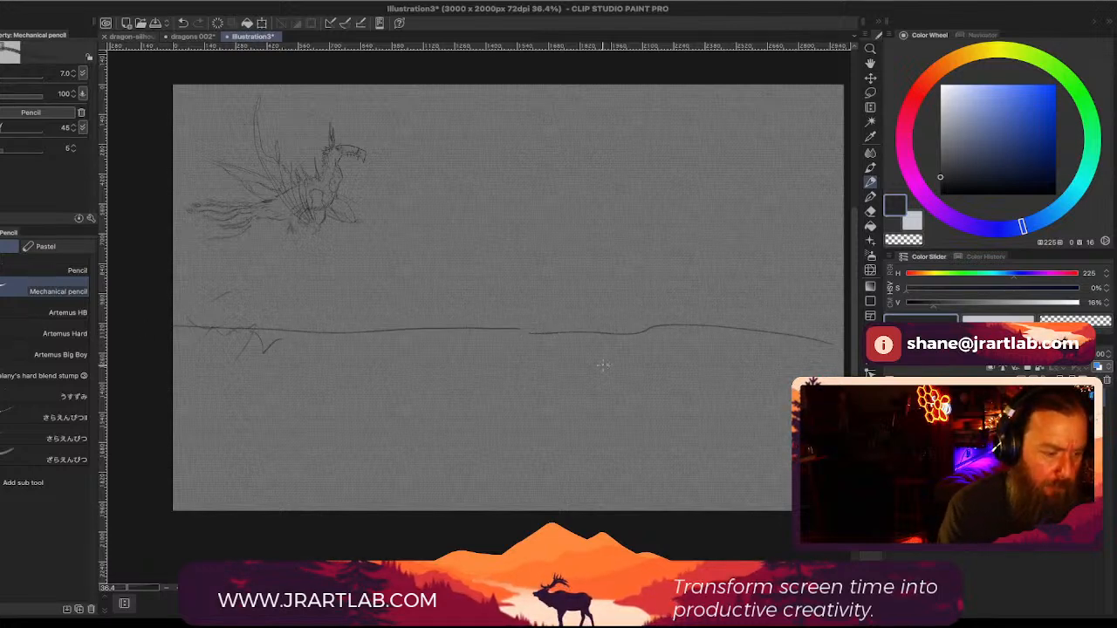
mouse_move(185, 282)
mouse_down()
mouse_move(230, 301)
mouse_move(235, 339)
mouse_move(251, 367)
mouse_move(276, 377)
mouse_move(288, 412)
mouse_move(289, 375)
mouse_move(264, 333)
mouse_move(273, 318)
mouse_move(308, 333)
mouse_move(309, 393)
mouse_move(334, 432)
mouse_move(390, 394)
mouse_move(398, 420)
mouse_move(425, 423)
mouse_move(432, 465)
mouse_move(484, 496)
mouse_up()
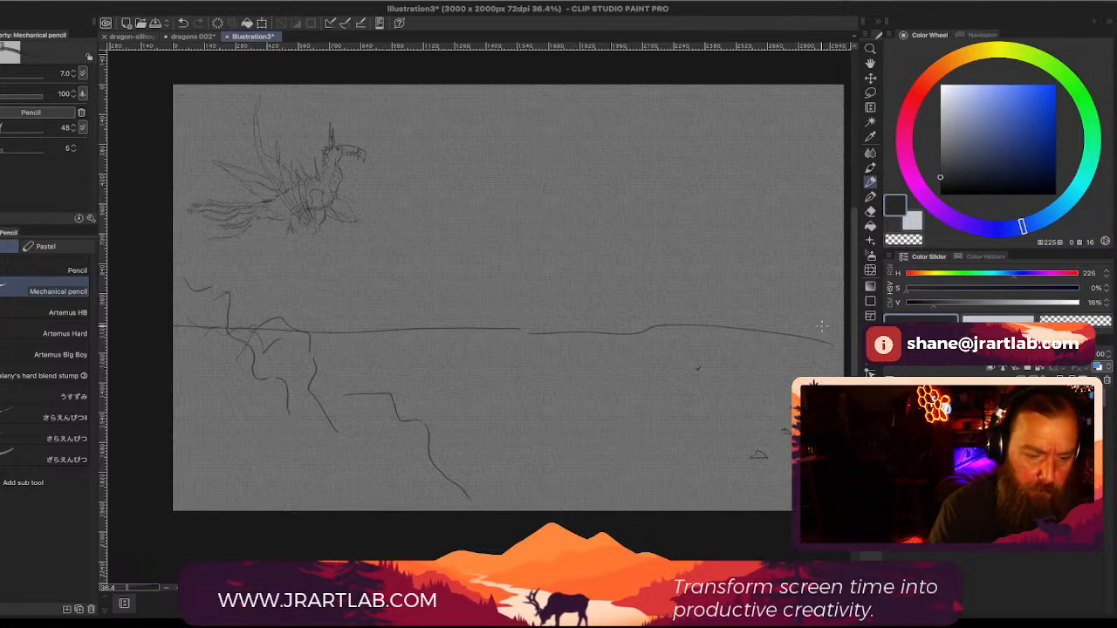
Step: Sketch a large oval body overlapping the horizon, with a line through its lower part and a forelimb reaching down to the ground
click(598, 350)
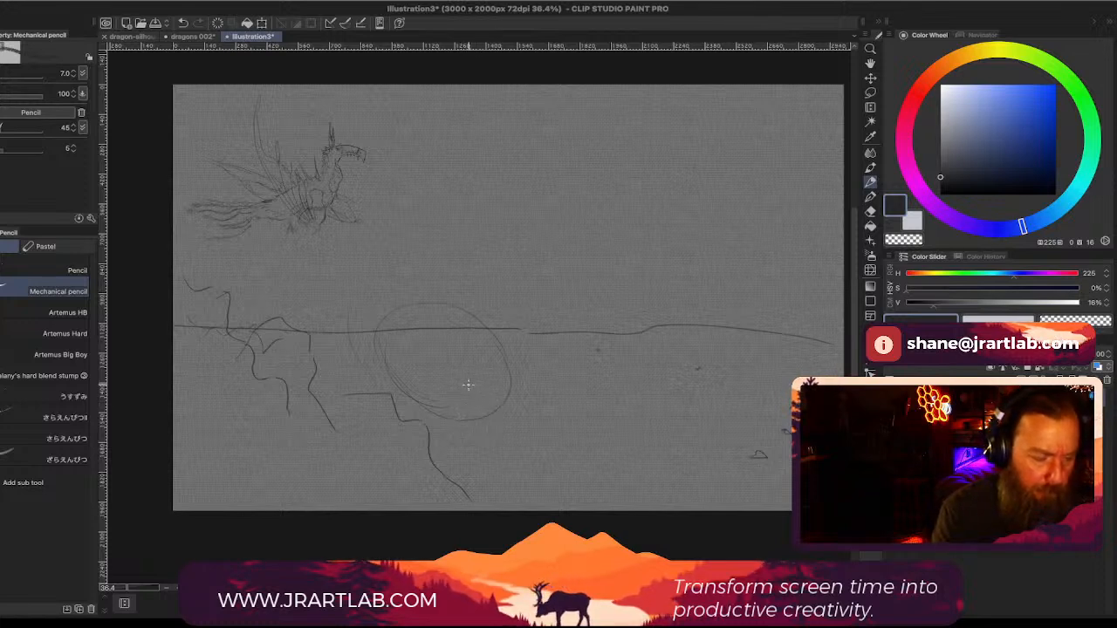
mouse_move(433, 400)
mouse_down()
mouse_move(397, 410)
mouse_move(478, 378)
mouse_up()
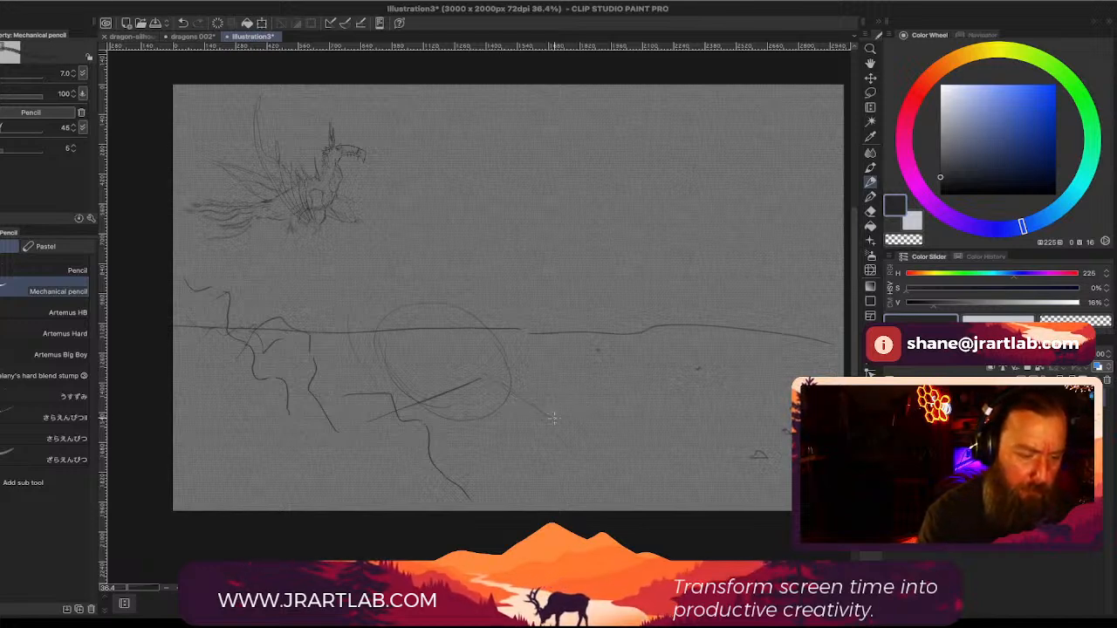
drag(568, 433, 619, 476)
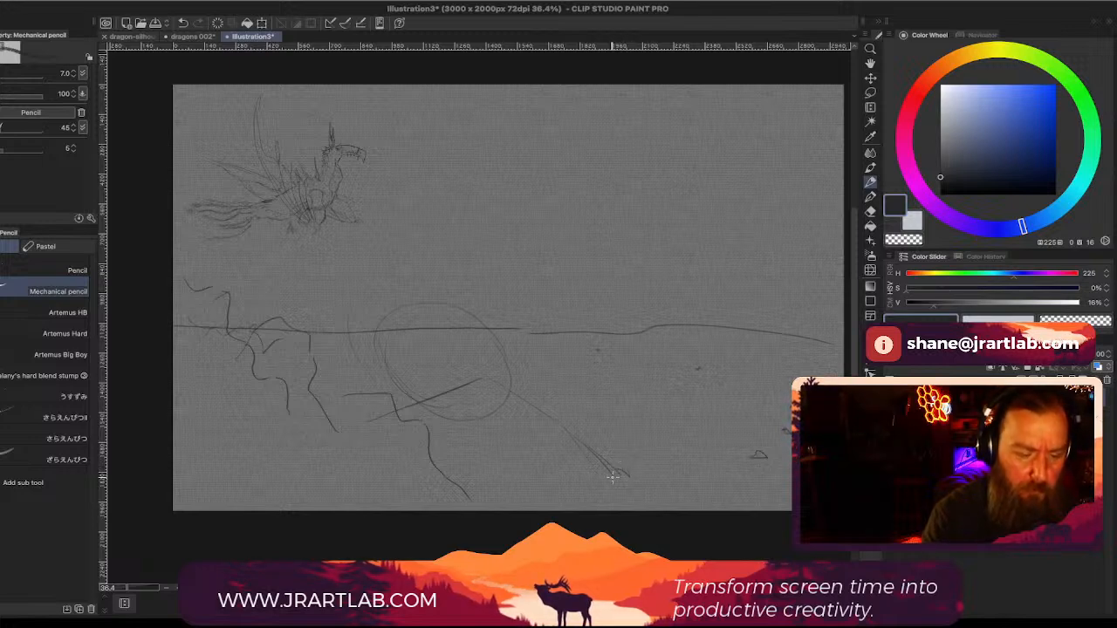
Step: Sketch the near folded wing as long curves meeting at the forelimb's wrist, plus a limb curve sweeping back over the cliff
drag(601, 402, 436, 189)
key(ctrl+z)
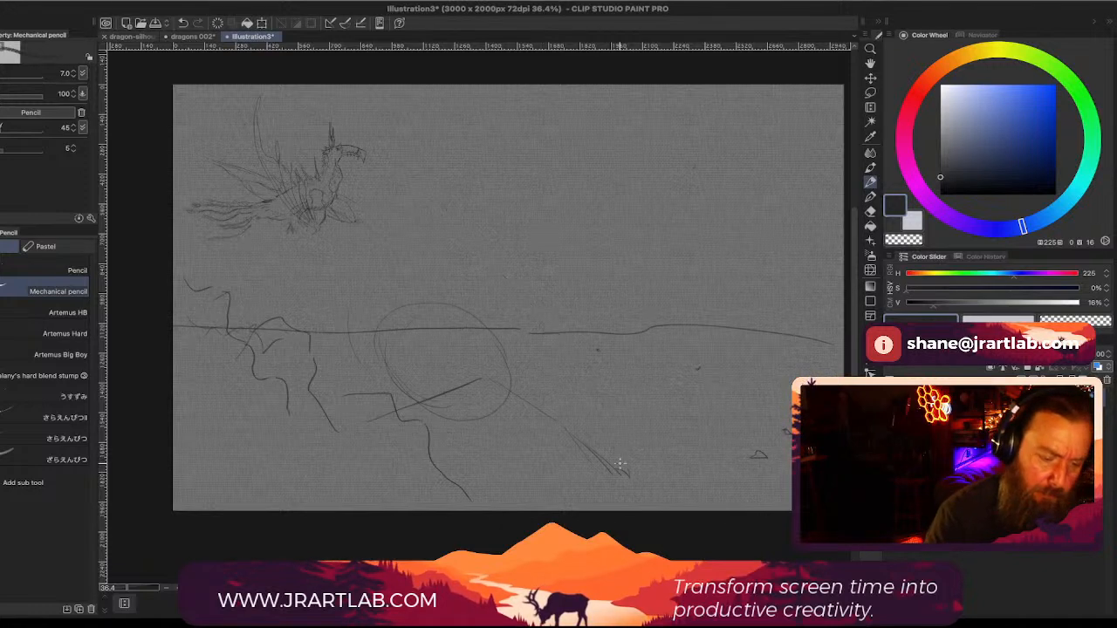
mouse_move(619, 471)
mouse_down()
mouse_move(611, 384)
mouse_move(525, 220)
mouse_move(476, 155)
mouse_up()
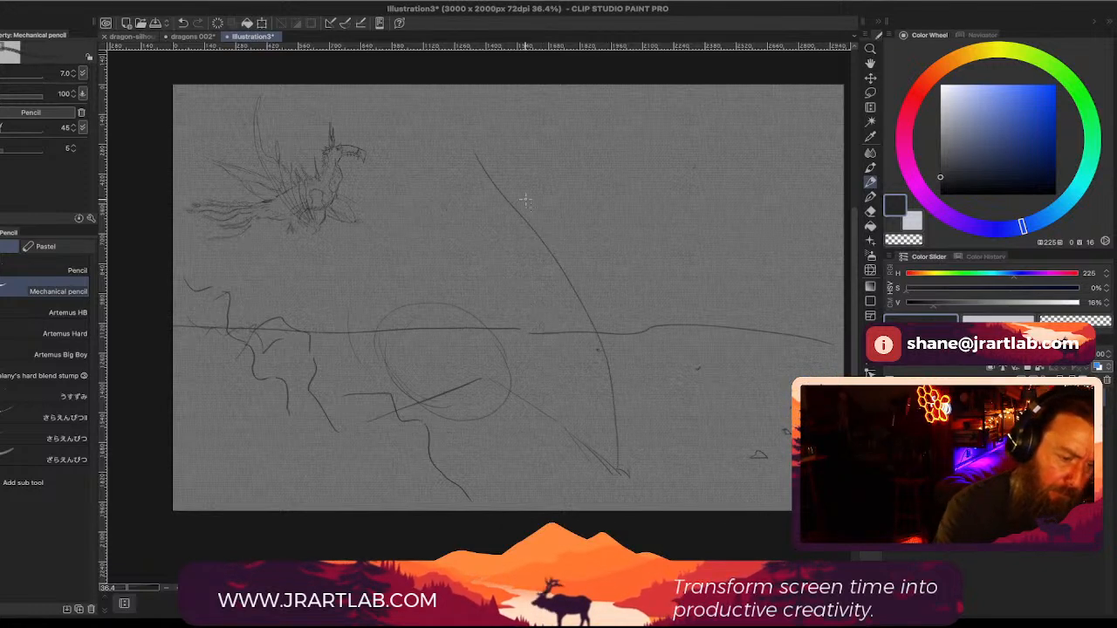
drag(498, 237, 585, 377)
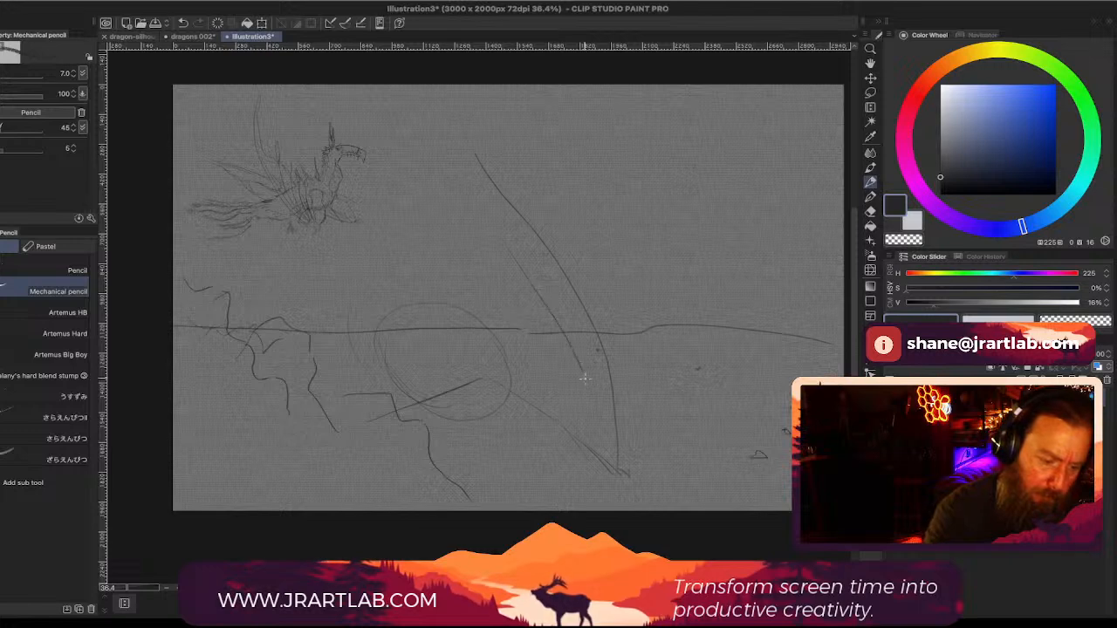
drag(499, 246, 596, 436)
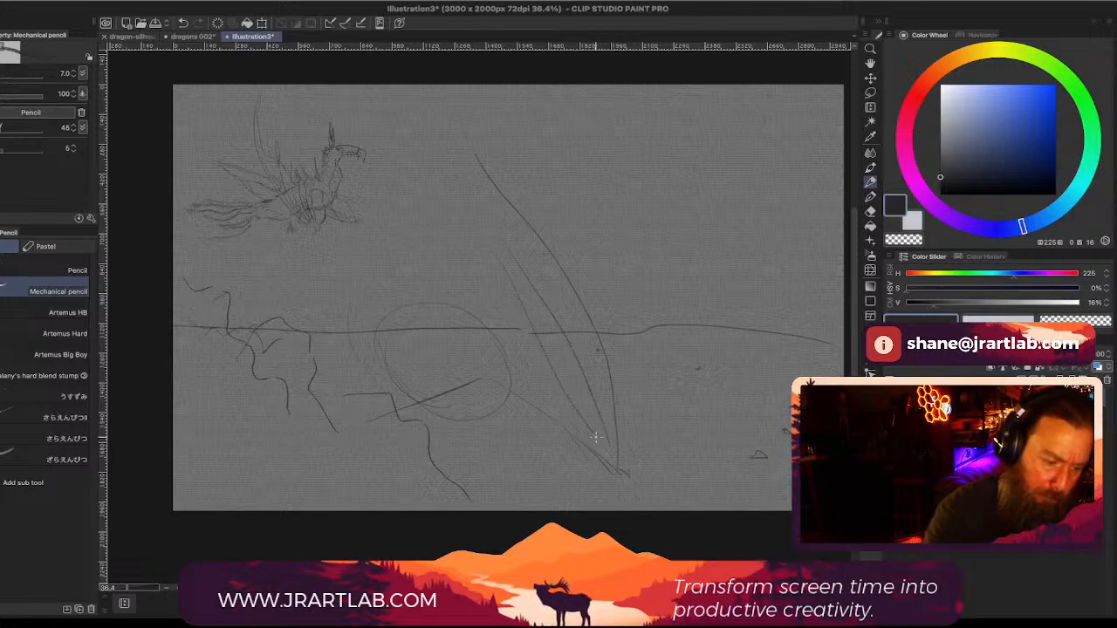
drag(501, 310, 532, 356)
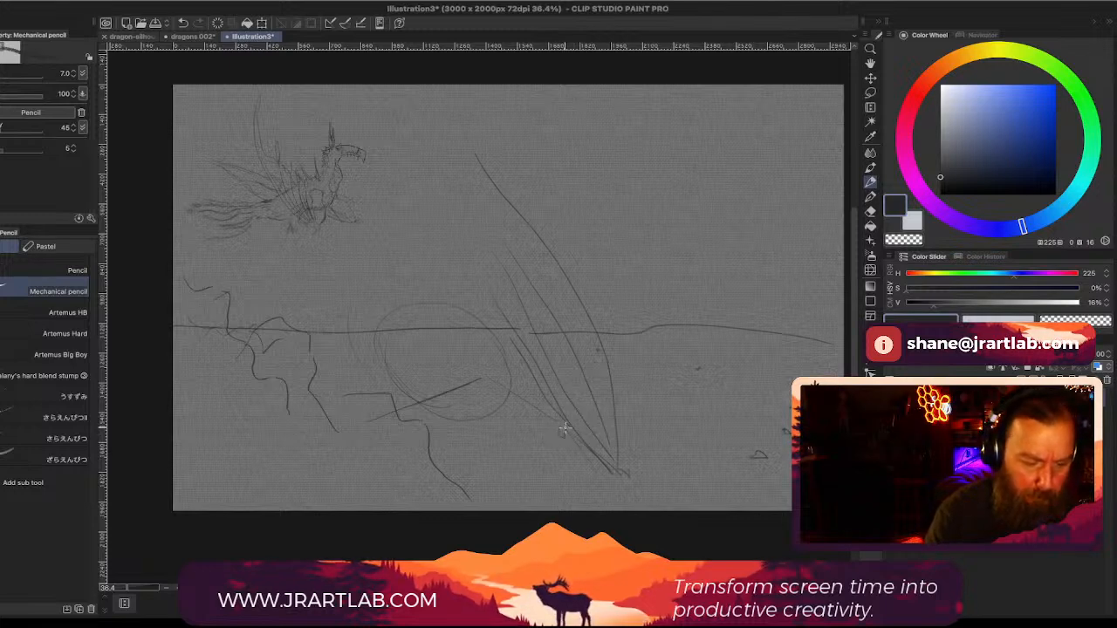
key(ctrl+z)
mouse_move(559, 427)
mouse_down()
mouse_move(560, 442)
mouse_move(566, 426)
mouse_up()
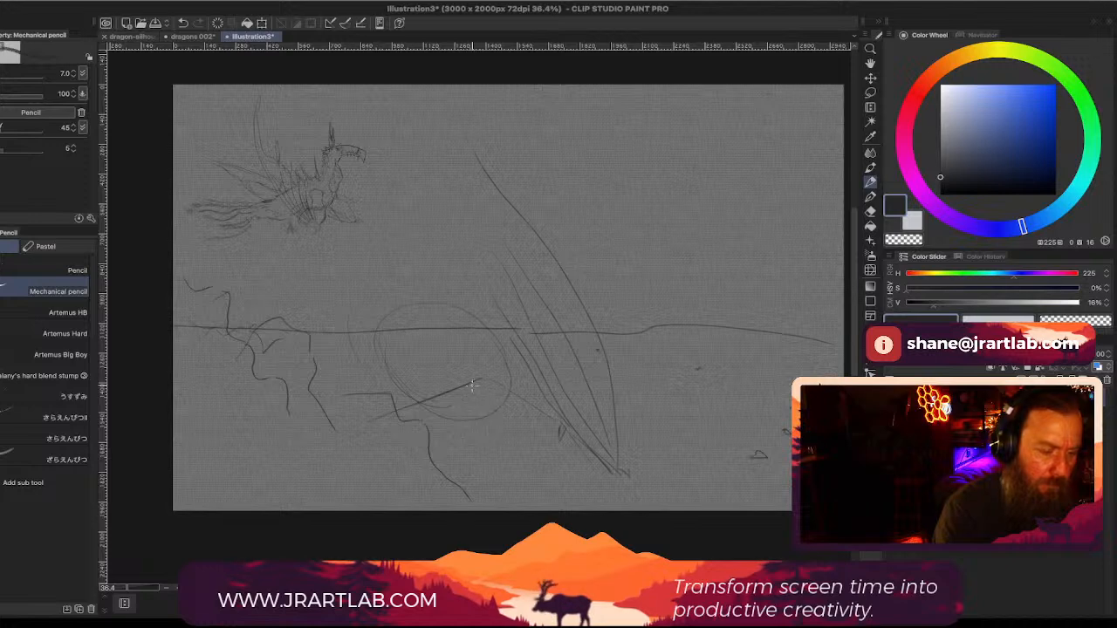
mouse_move(370, 423)
mouse_down()
mouse_move(338, 446)
mouse_move(259, 405)
mouse_move(207, 323)
mouse_up()
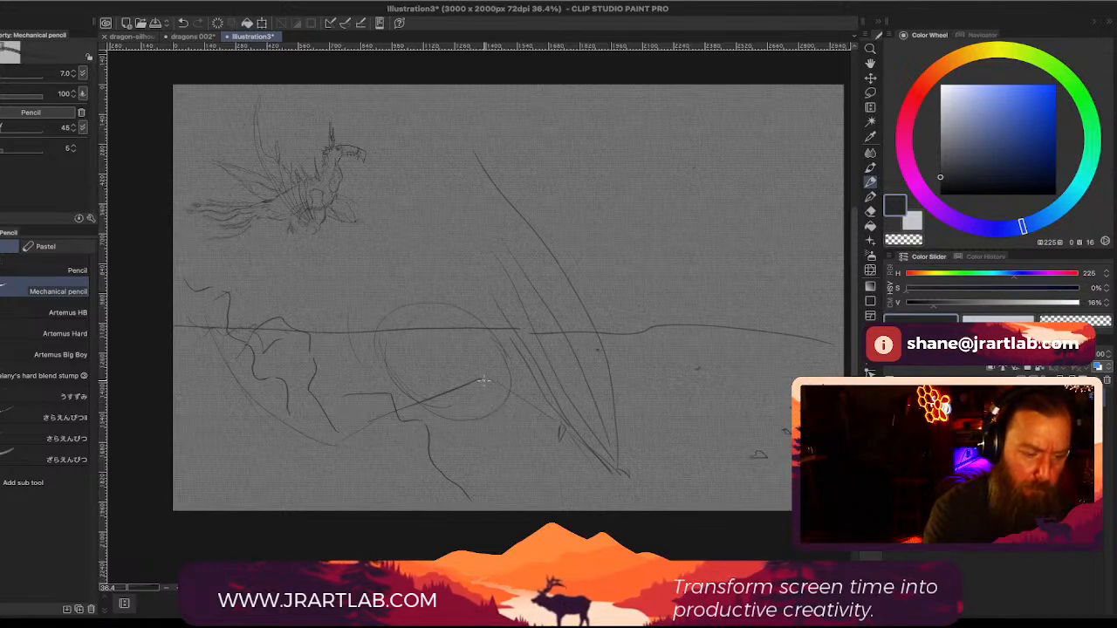
Step: Sketch a raised neck rising from the front of the oval body, capped by a curved line for the top of the head
drag(523, 342, 573, 310)
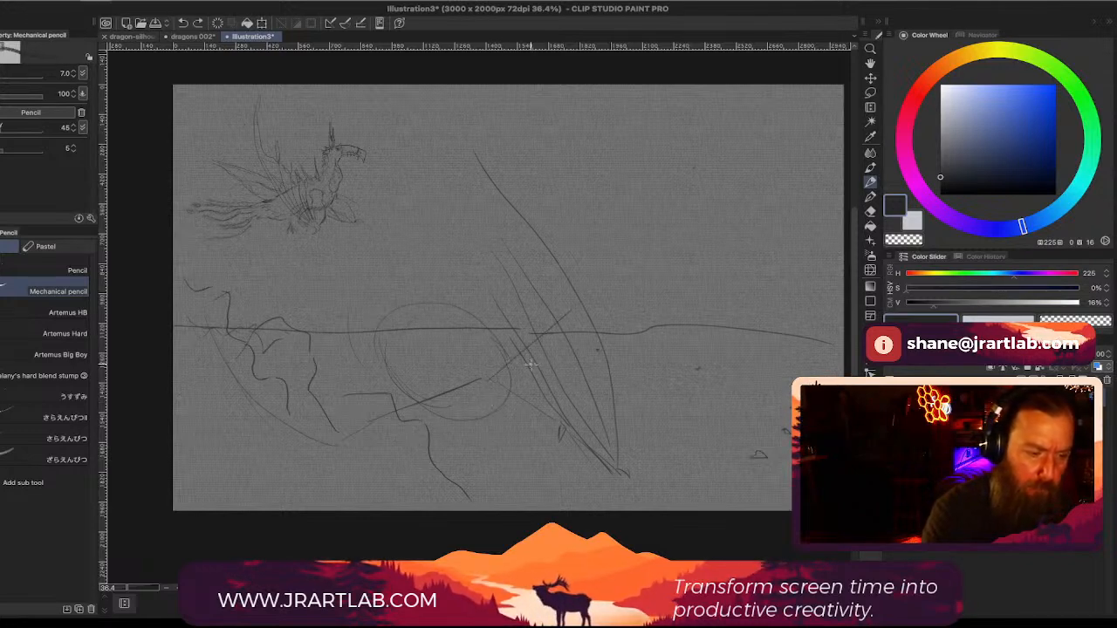
key(ctrl+z)
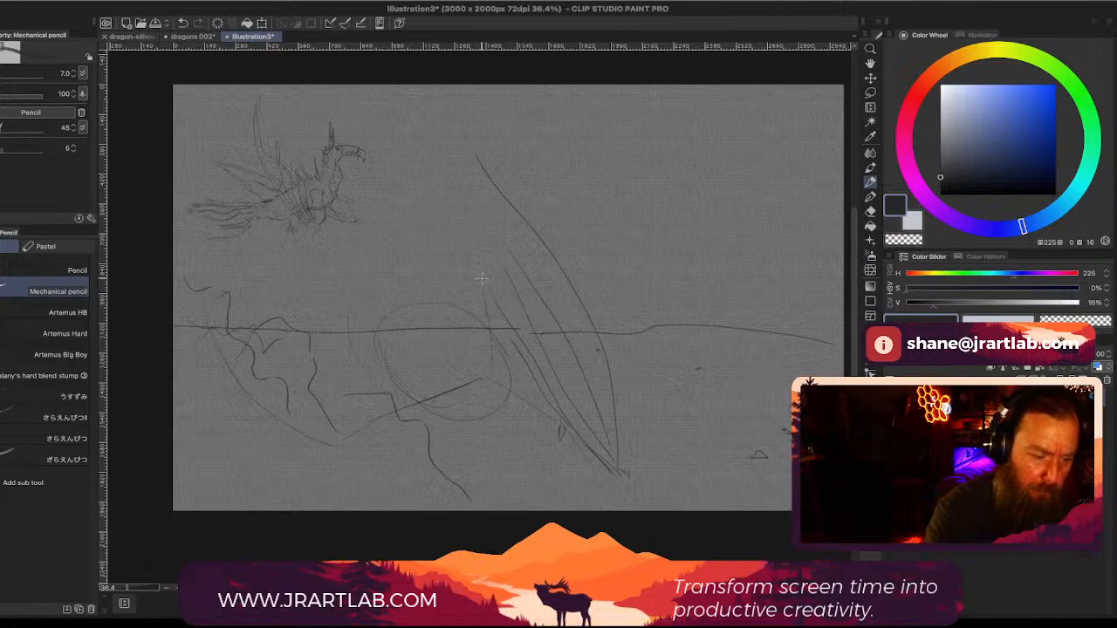
drag(480, 281, 492, 358)
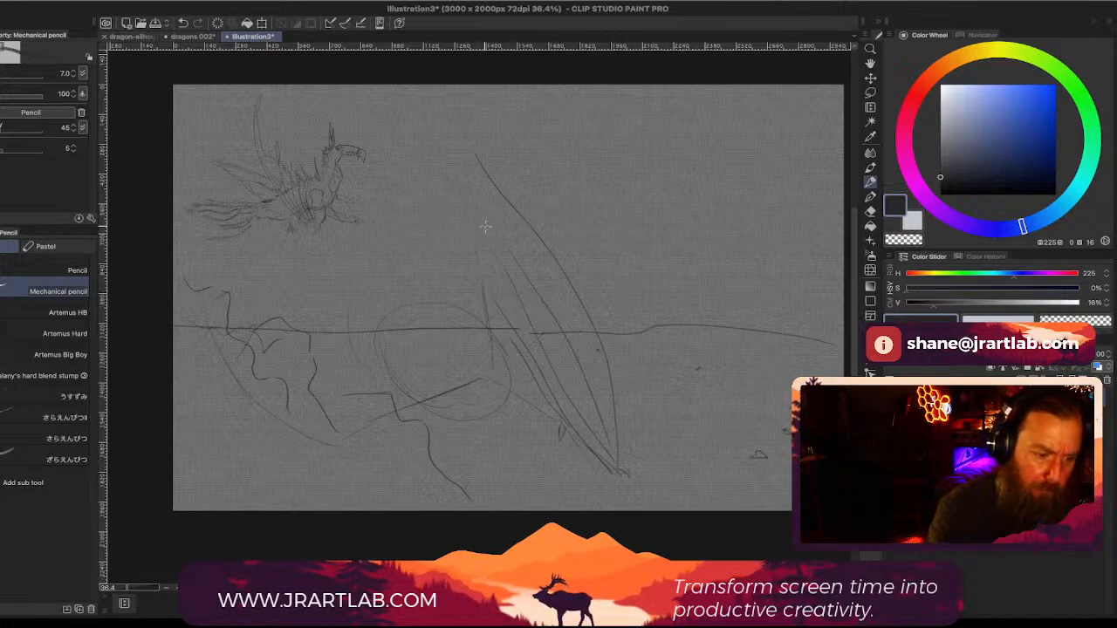
mouse_move(485, 226)
mouse_down()
mouse_move(551, 222)
mouse_move(586, 234)
mouse_up()
drag(475, 230, 498, 381)
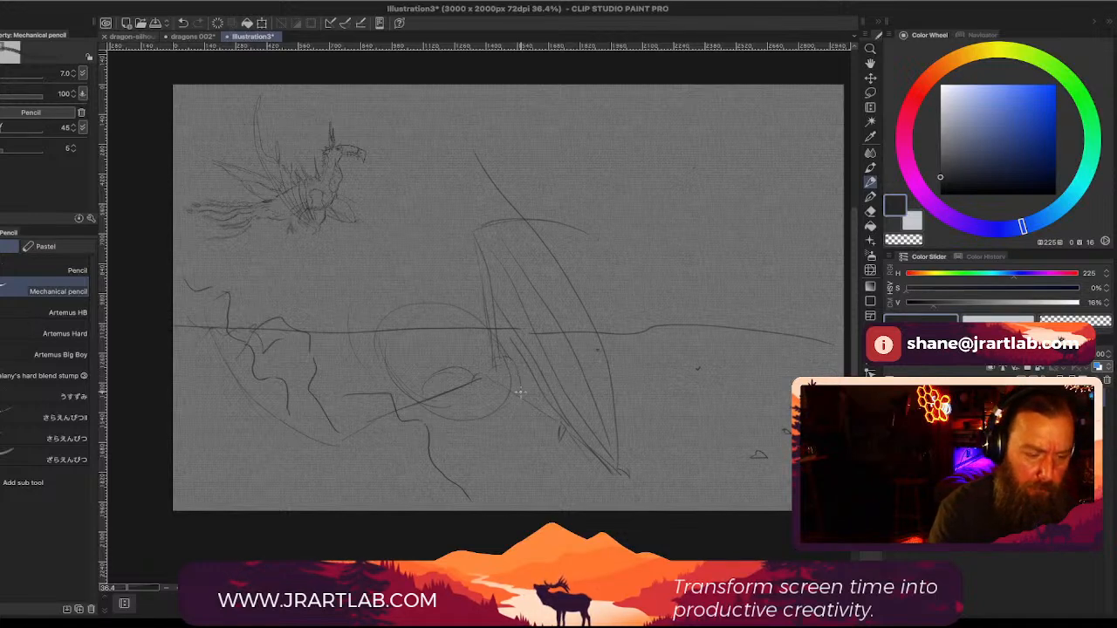
Step: Round out the joint circle low inside the oval body and add an arched back contour above it
drag(424, 390, 466, 407)
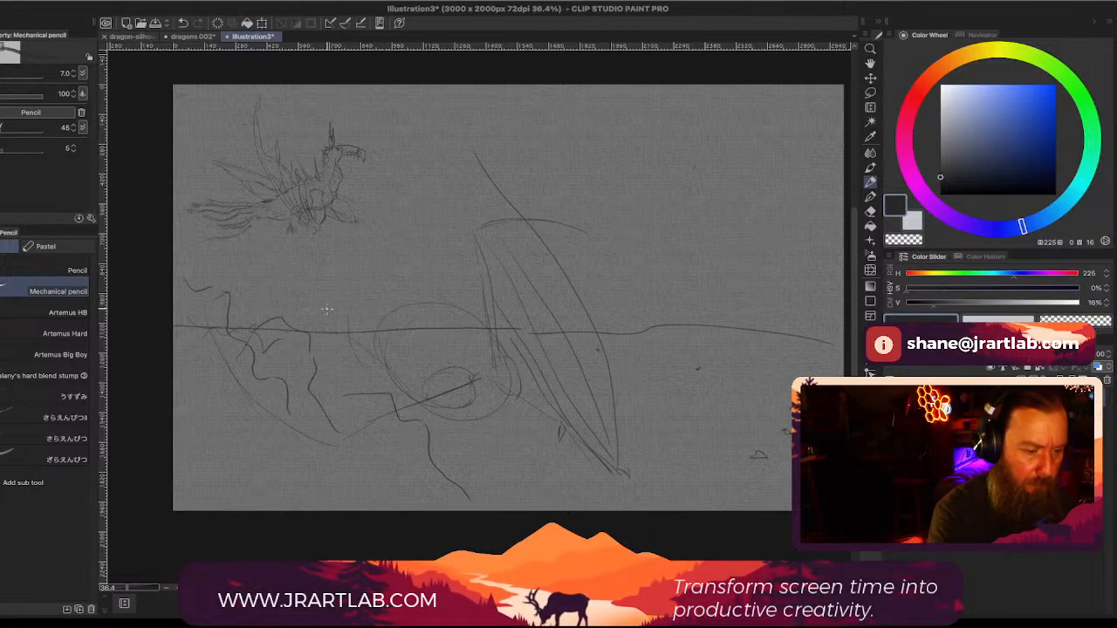
mouse_move(352, 302)
mouse_down()
mouse_move(438, 295)
mouse_move(463, 314)
mouse_up()
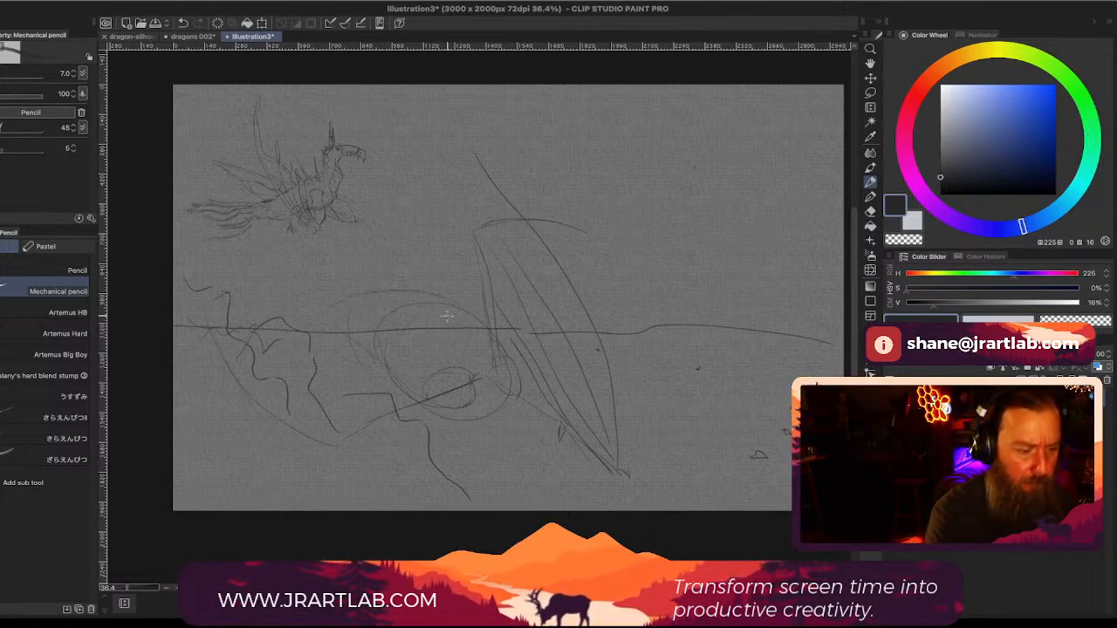
drag(322, 304, 230, 108)
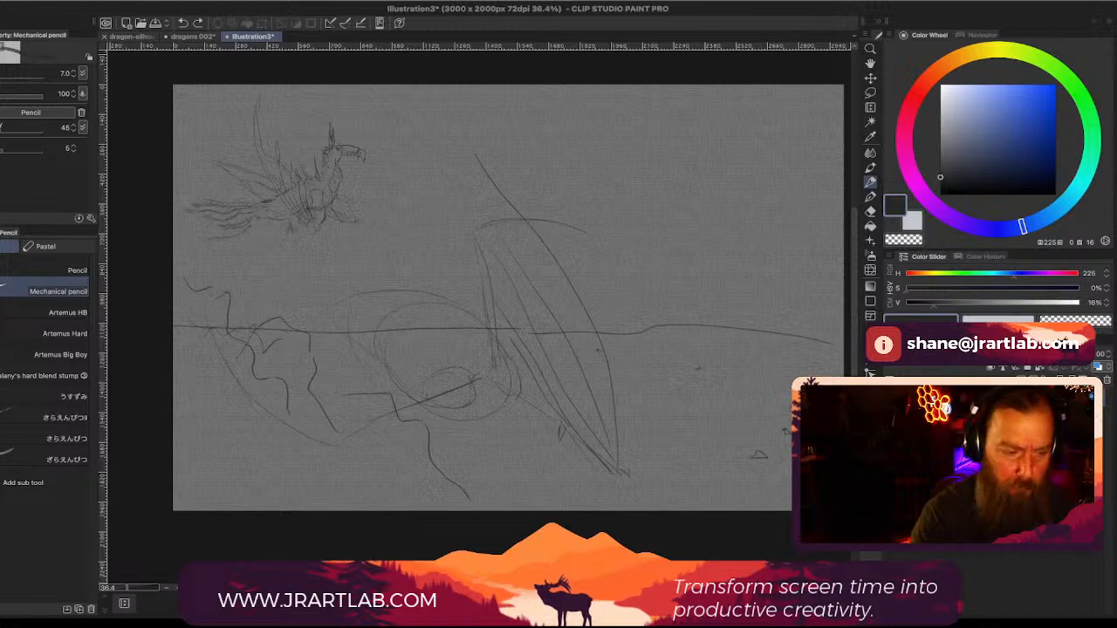
Step: Sketch a raised wing shape from the rear of the back up across the small bird-like dragon sketch
click(893, 398)
click(893, 397)
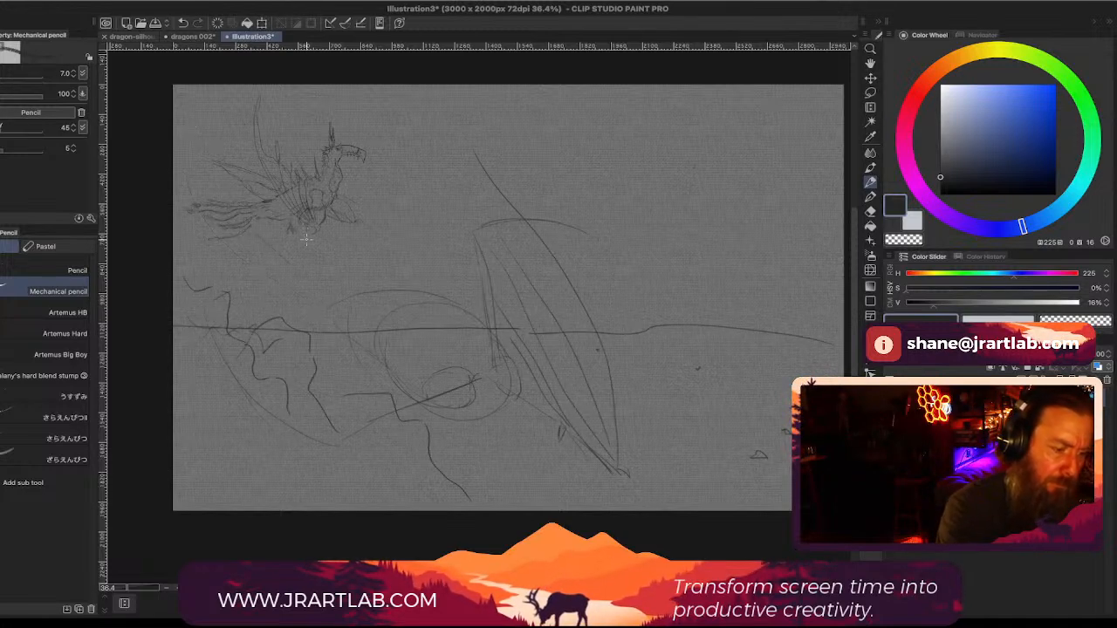
mouse_move(224, 165)
mouse_down()
mouse_move(256, 242)
mouse_move(322, 306)
mouse_up()
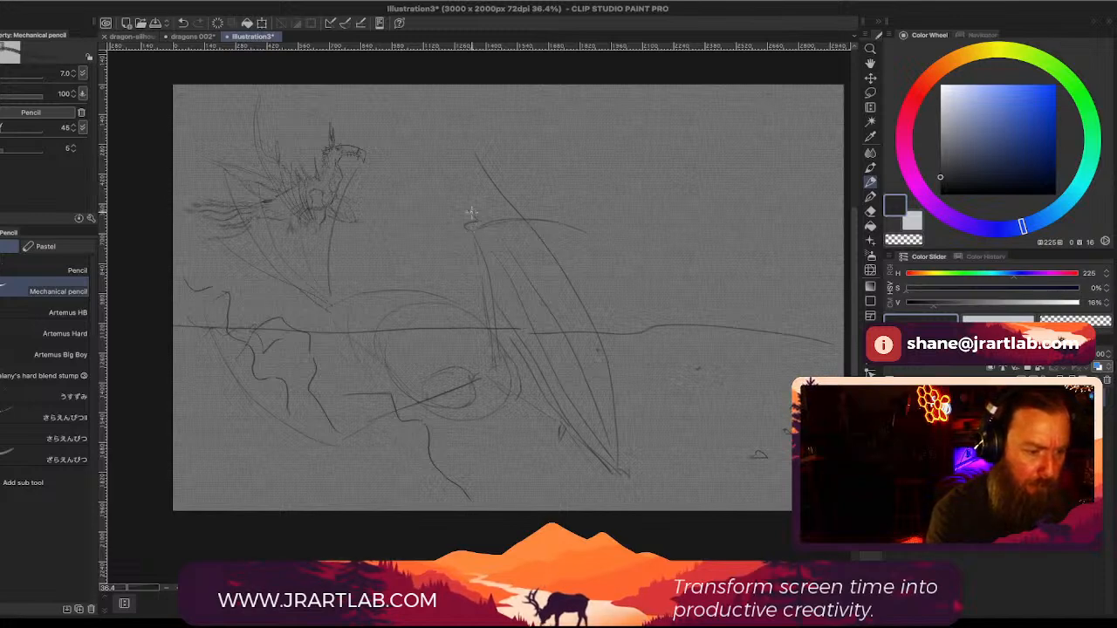
Step: Sketch the head details: a tall pointed crest, a small eye and a large curved beak with a hooked tip and lower edge
mouse_move(472, 212)
mouse_down()
mouse_move(497, 220)
mouse_move(519, 199)
mouse_move(508, 228)
mouse_move(509, 138)
mouse_move(507, 229)
mouse_move(611, 247)
mouse_move(639, 286)
mouse_up()
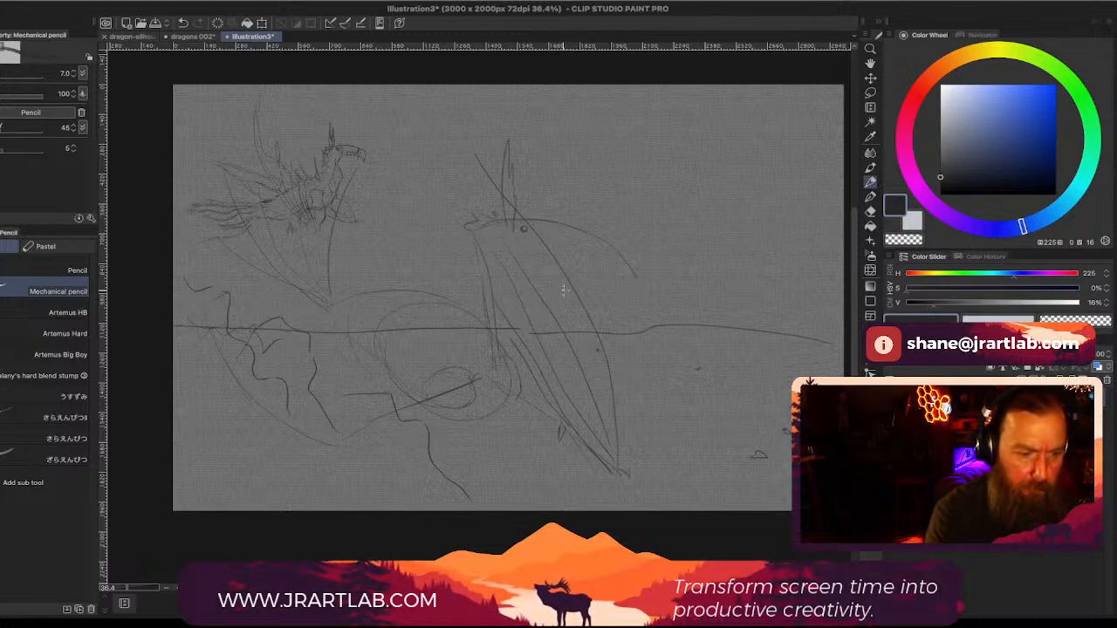
drag(537, 277, 611, 294)
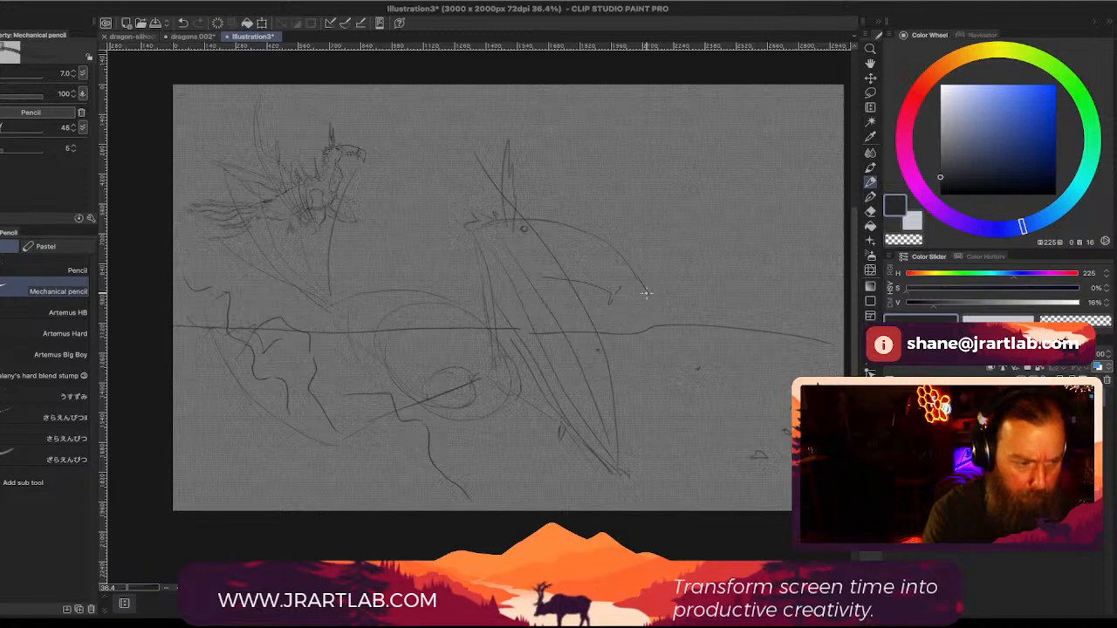
drag(647, 295, 626, 311)
key(super+z)
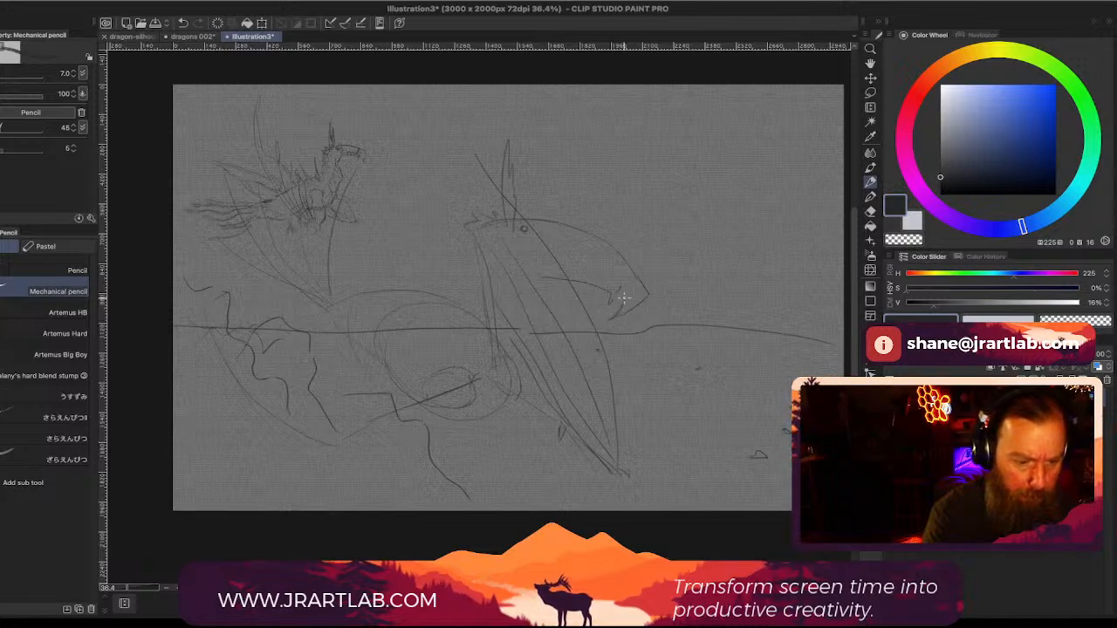
Step: Darken the beak's mouth line, add pointed tufts behind the head, and sketch a long throat pouch hanging from the jaw
drag(623, 296, 544, 264)
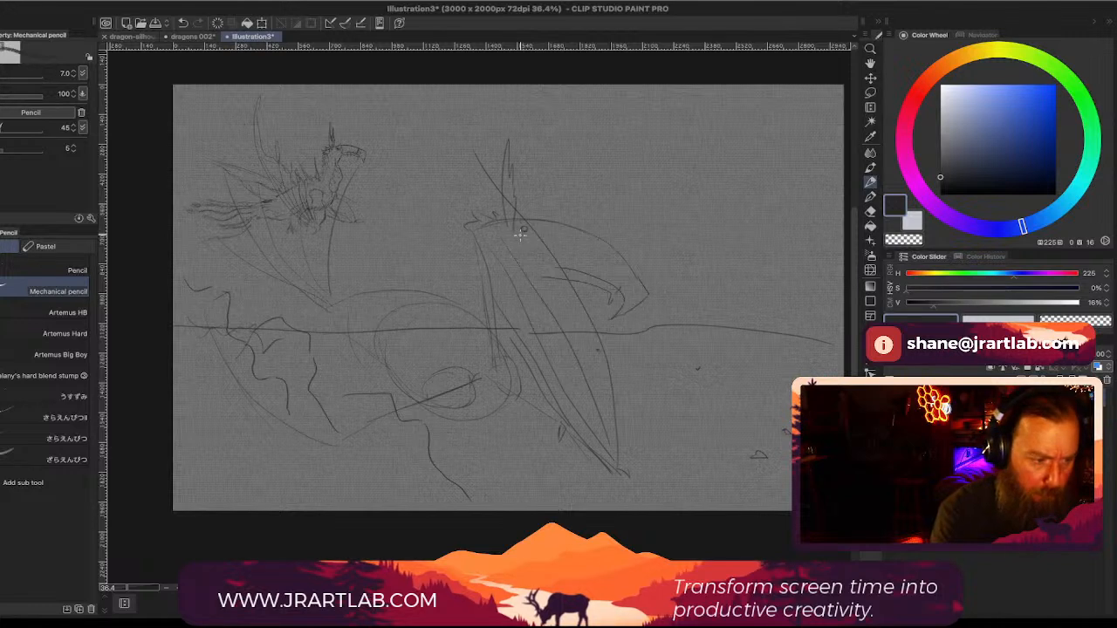
drag(478, 229, 461, 246)
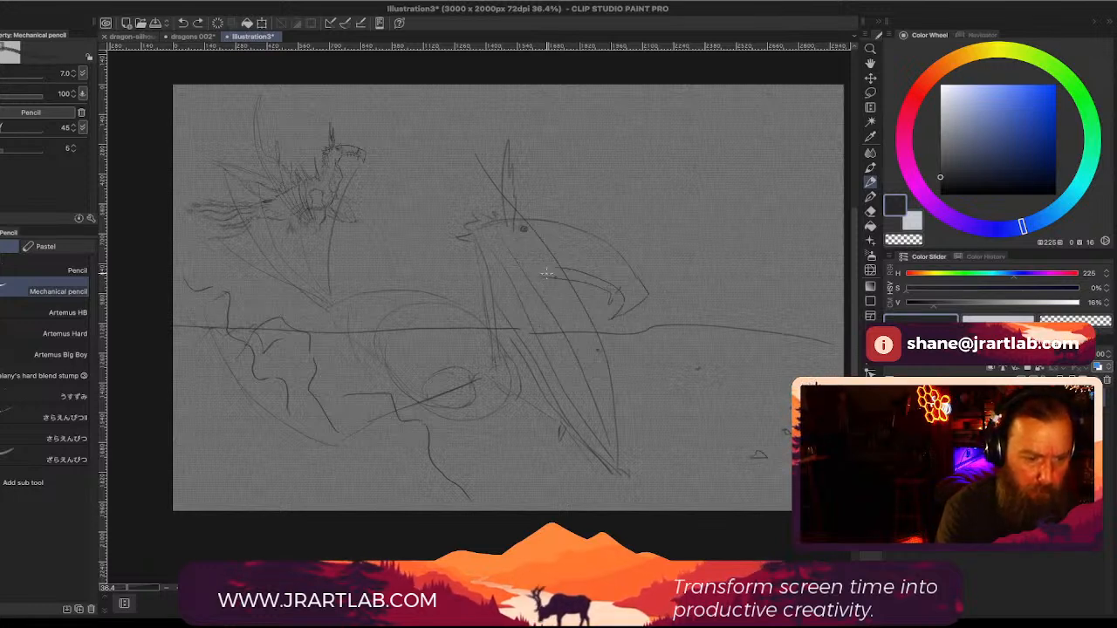
mouse_move(525, 277)
mouse_down()
mouse_move(548, 404)
mouse_move(514, 445)
mouse_up()
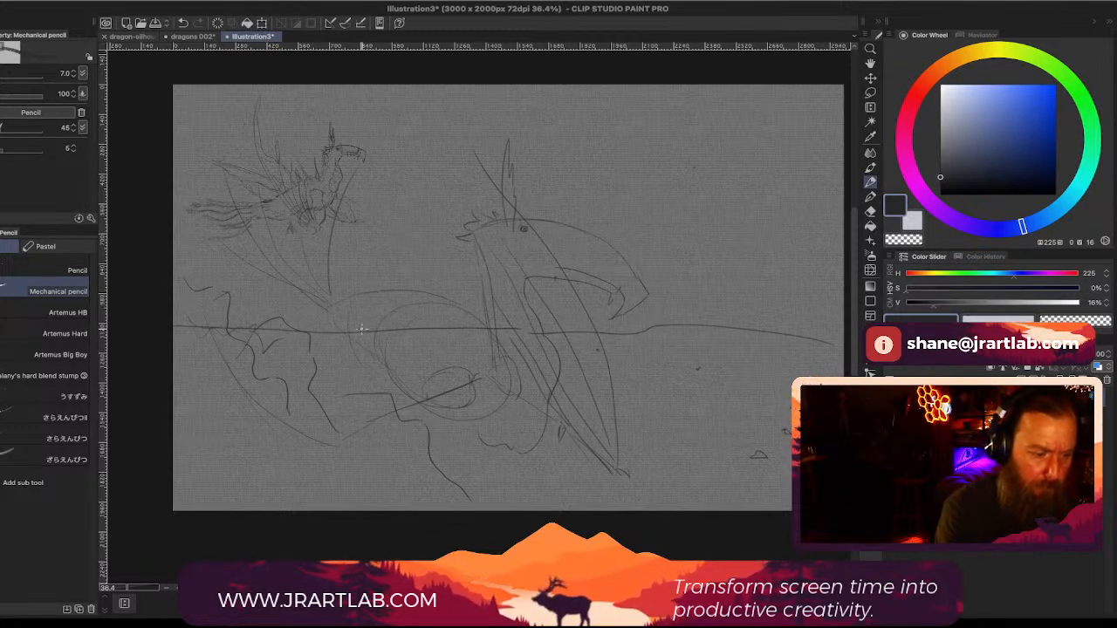
Step: Sketch the rear leg with a rounded joint, thin shank and hooked talons over the cliff edge, plus parallel curves along the raised wing
mouse_move(360, 316)
mouse_down()
mouse_move(340, 344)
mouse_move(336, 328)
mouse_move(365, 321)
mouse_move(356, 360)
mouse_move(335, 344)
mouse_move(339, 335)
mouse_move(357, 366)
mouse_move(347, 393)
mouse_up()
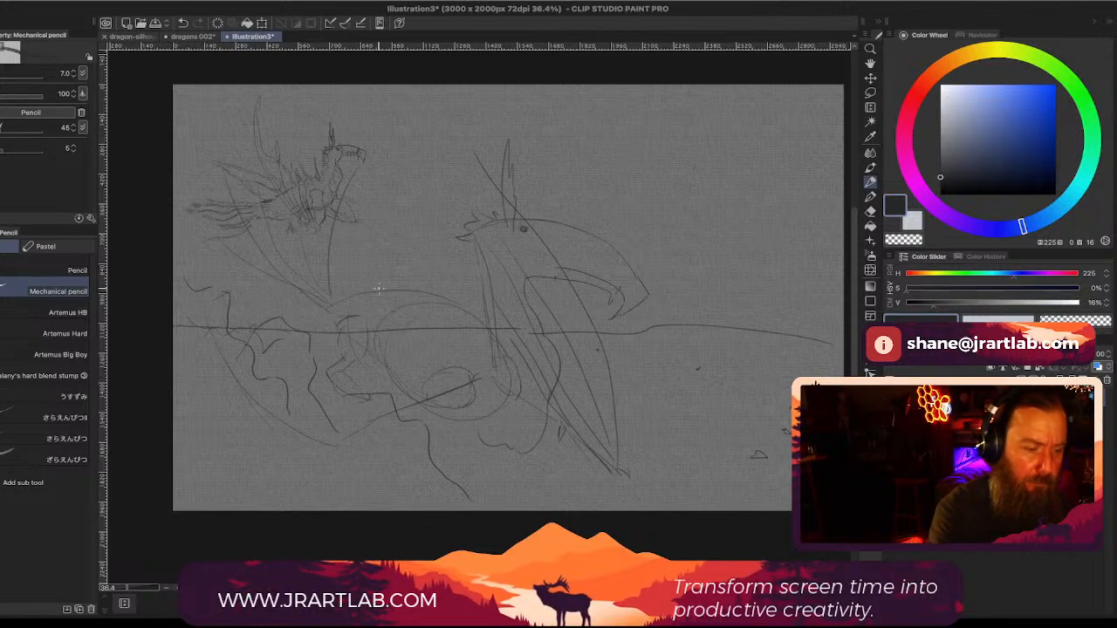
drag(354, 288, 357, 193)
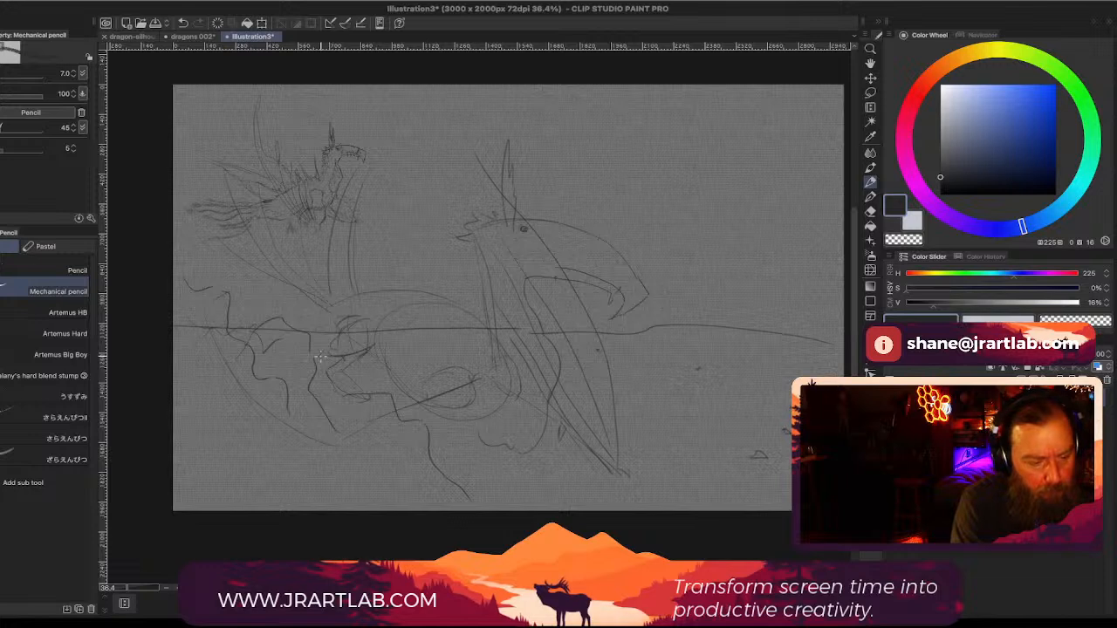
mouse_move(317, 355)
mouse_down()
mouse_move(264, 351)
mouse_move(320, 341)
mouse_up()
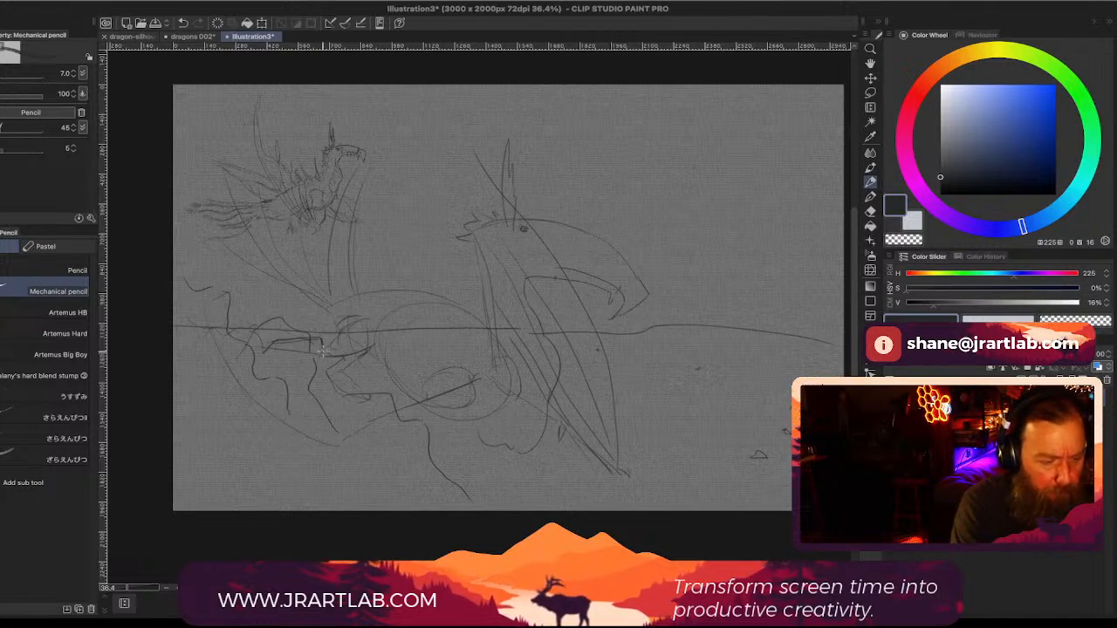
drag(330, 343, 332, 350)
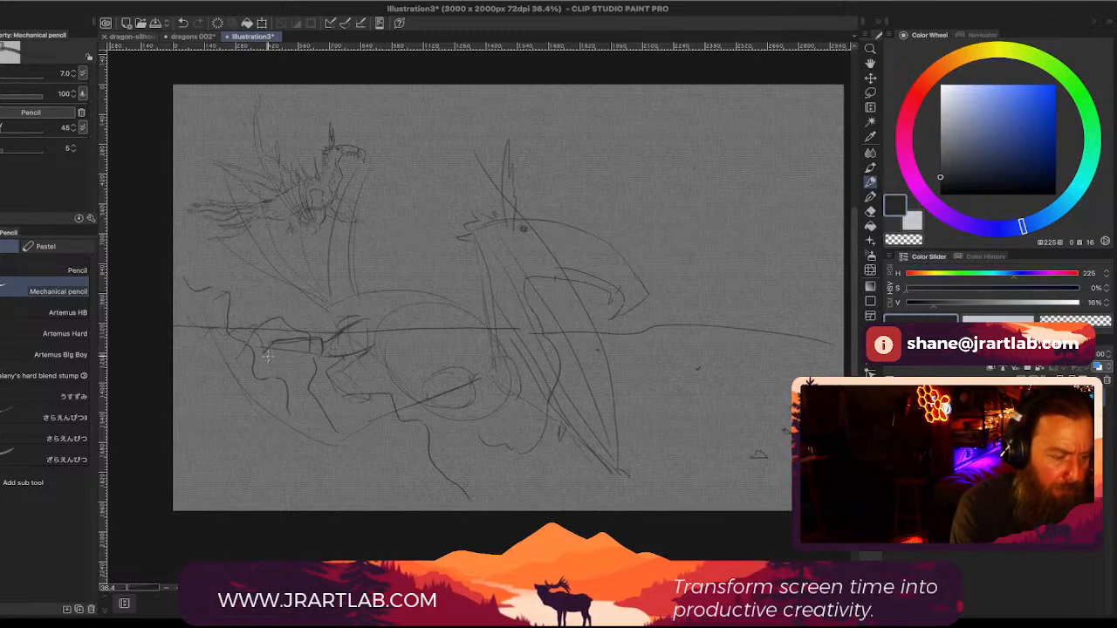
drag(266, 351, 273, 379)
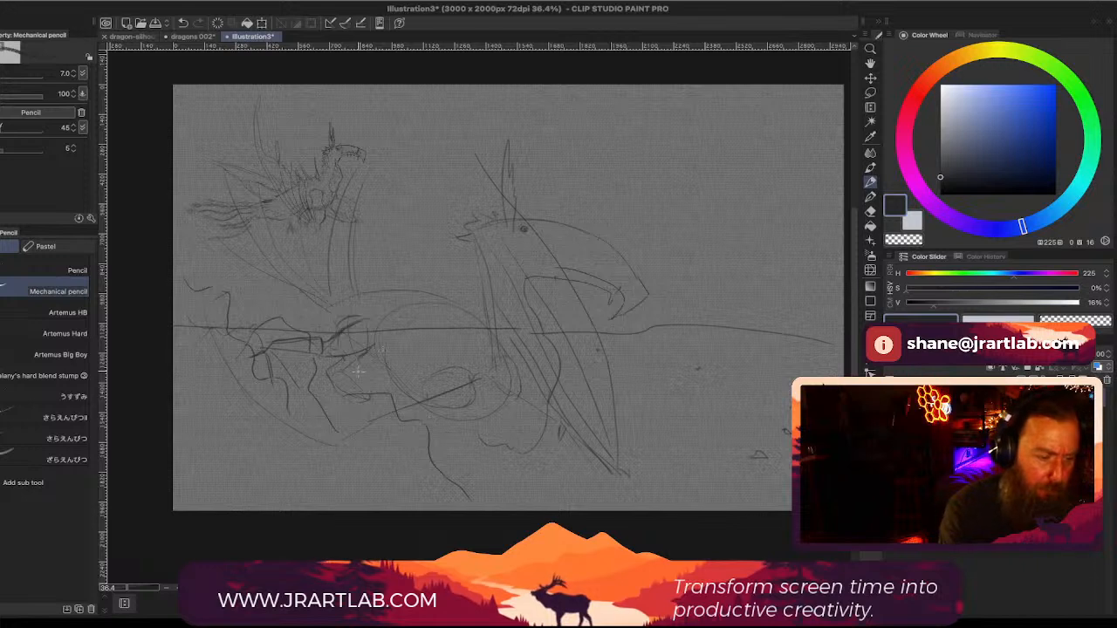
drag(330, 337, 356, 322)
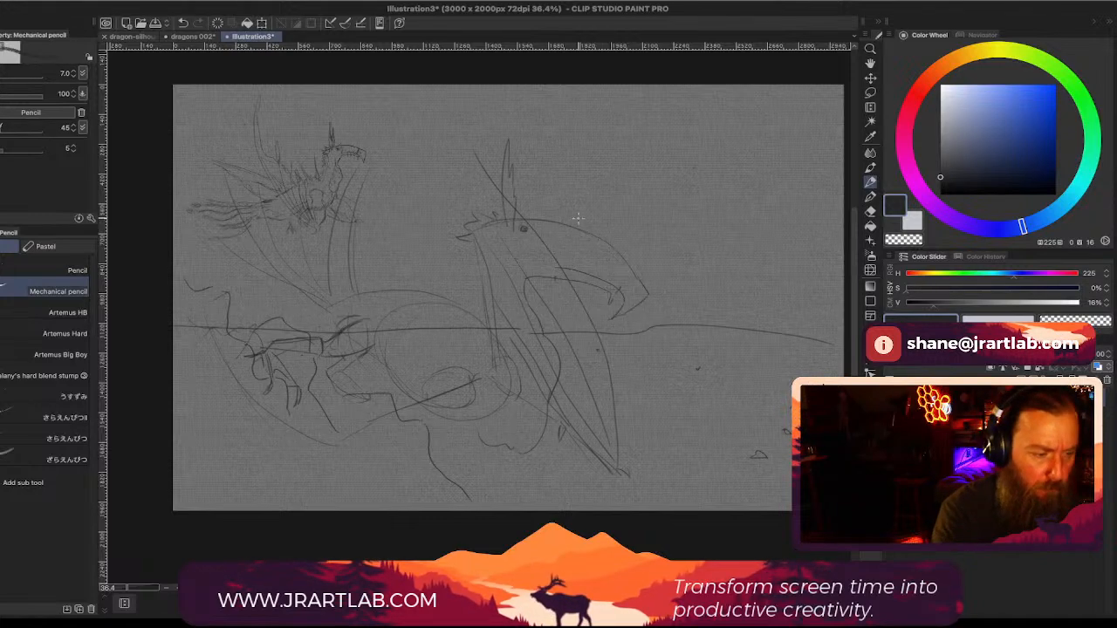
Step: Sketch a tapering thigh contour around the low joint circle and rounded curves for the belly and the underside of the throat pouch
scroll(417, 215, up, 5)
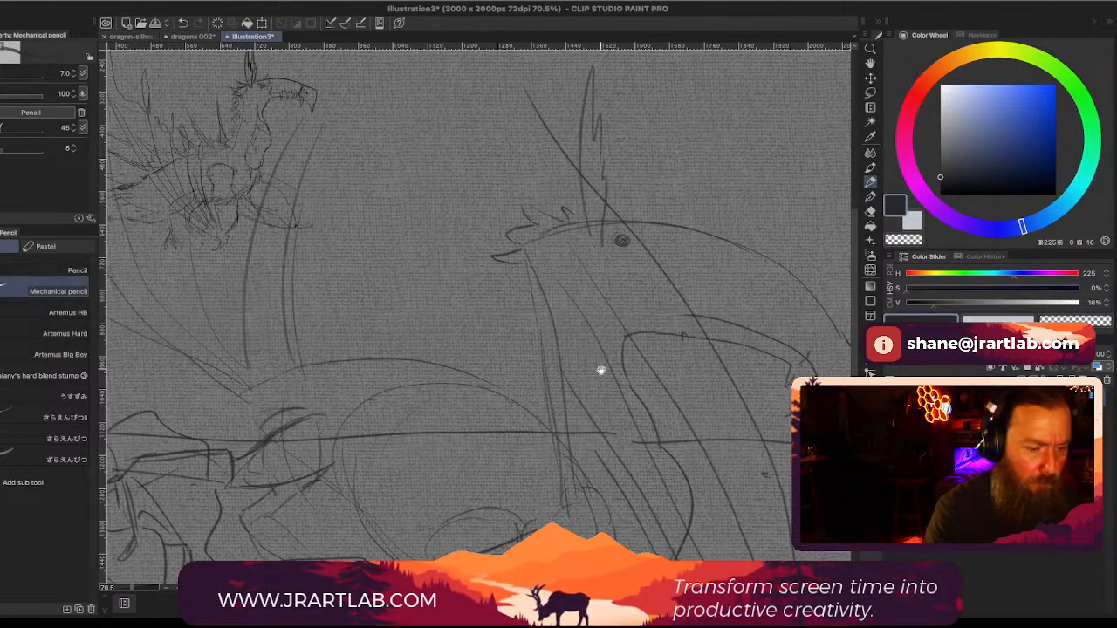
mouse_move(598, 369)
mouse_down()
mouse_move(642, 482)
mouse_move(585, 404)
mouse_move(719, 411)
mouse_move(655, 121)
mouse_up()
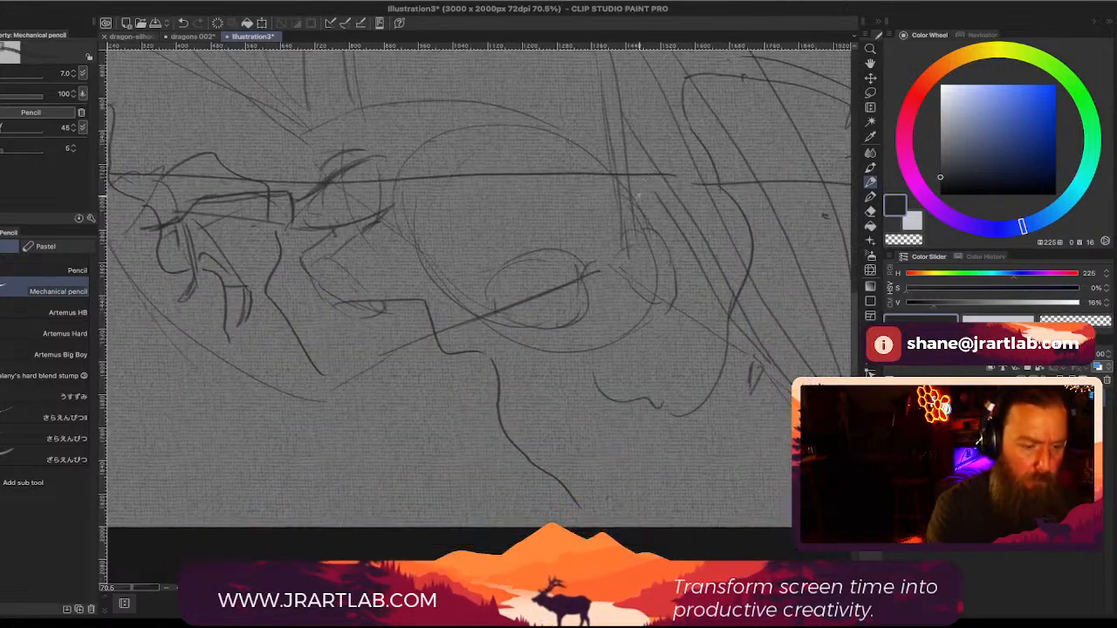
mouse_move(485, 278)
mouse_down()
mouse_move(422, 340)
mouse_move(435, 308)
mouse_move(399, 357)
mouse_move(462, 362)
mouse_move(434, 367)
mouse_move(504, 329)
mouse_move(549, 333)
mouse_move(579, 278)
mouse_up()
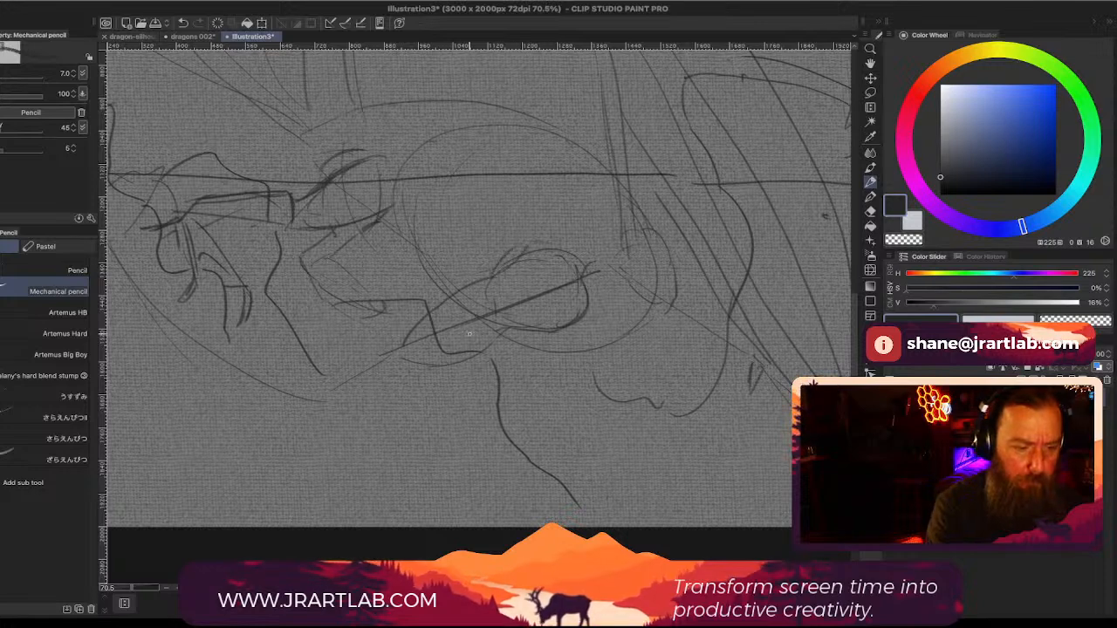
mouse_move(506, 357)
mouse_down()
mouse_move(554, 391)
mouse_move(611, 387)
mouse_move(588, 391)
mouse_move(626, 377)
mouse_move(641, 344)
mouse_up()
drag(661, 412, 635, 411)
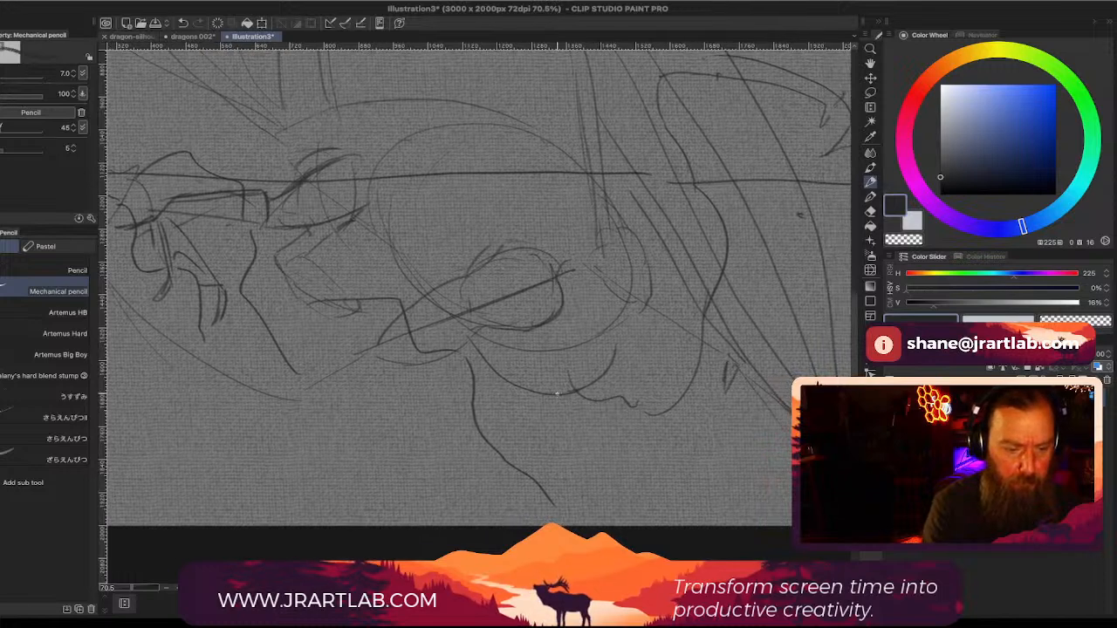
mouse_move(567, 395)
mouse_down()
mouse_move(650, 420)
mouse_move(680, 395)
mouse_up()
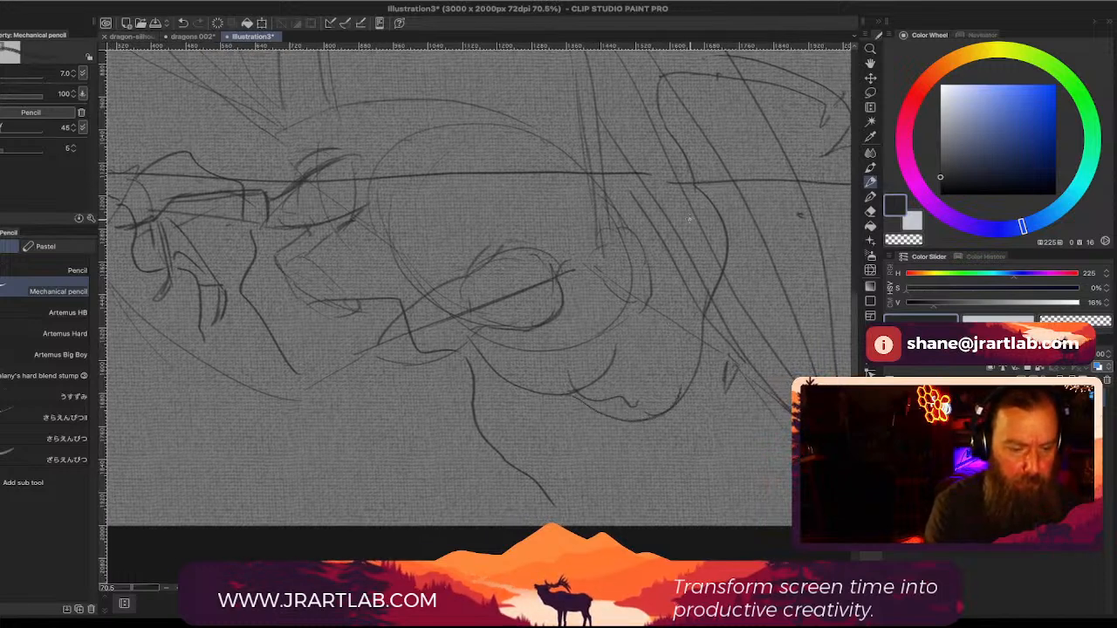
Step: Strengthen the neck contours with a darker front line from the jaw to the chest and a back line below the head tufts
drag(699, 294, 667, 440)
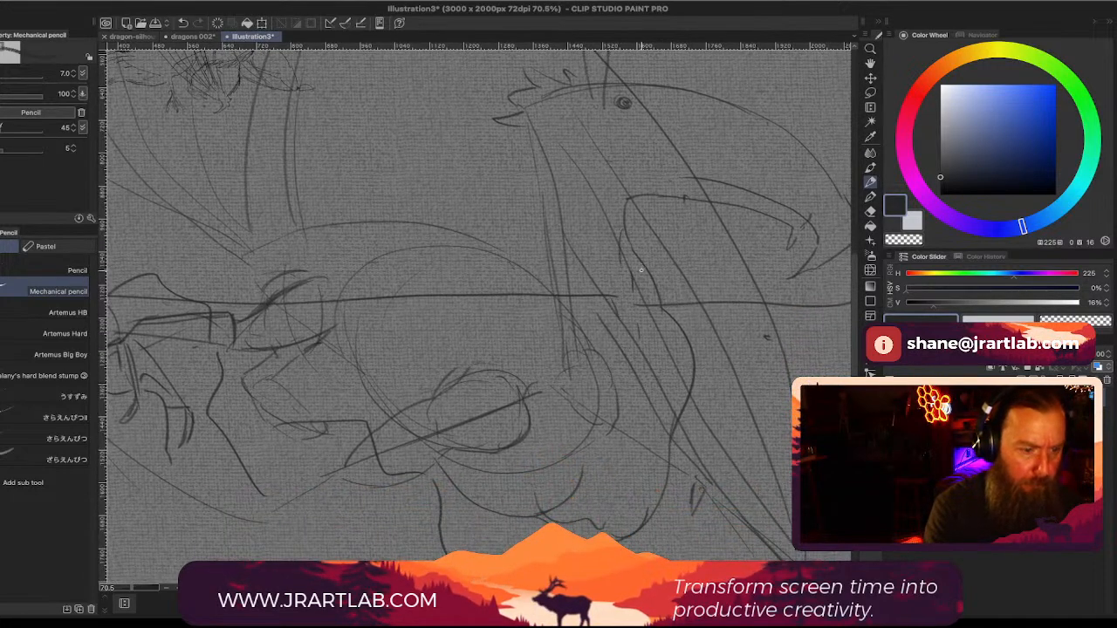
mouse_move(642, 270)
mouse_down()
mouse_move(619, 393)
mouse_move(629, 299)
mouse_move(622, 345)
mouse_up()
mouse_move(624, 264)
mouse_down()
mouse_move(632, 485)
mouse_move(585, 528)
mouse_up()
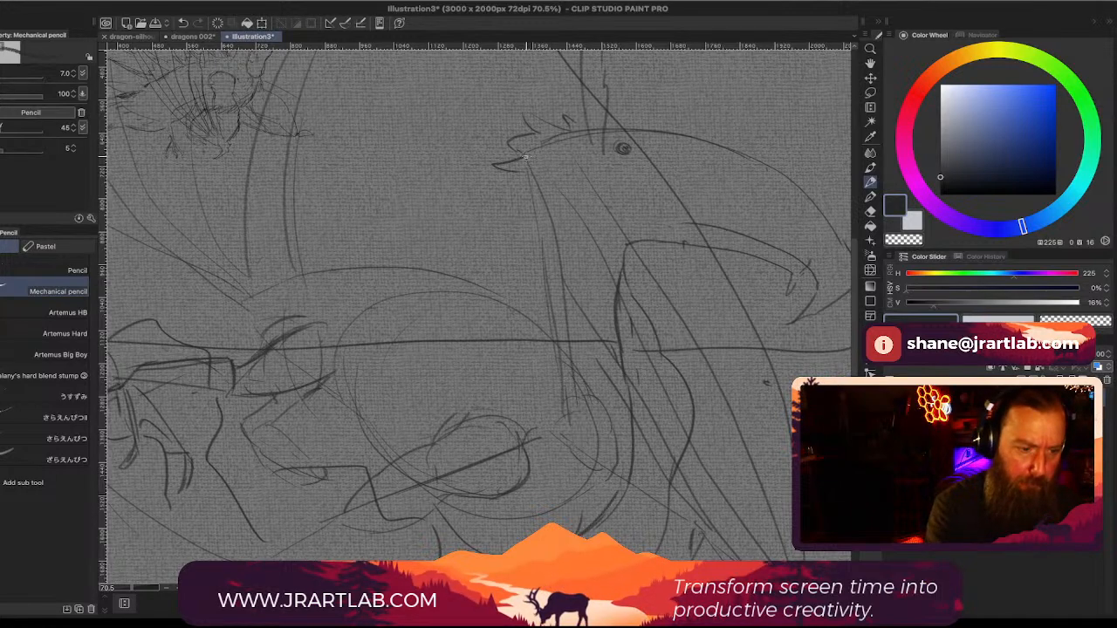
drag(525, 158, 555, 310)
Step: Draw a short line marking the beak's base, a second round eye below the first, and a pointed lid around the upper eye
drag(599, 260, 597, 364)
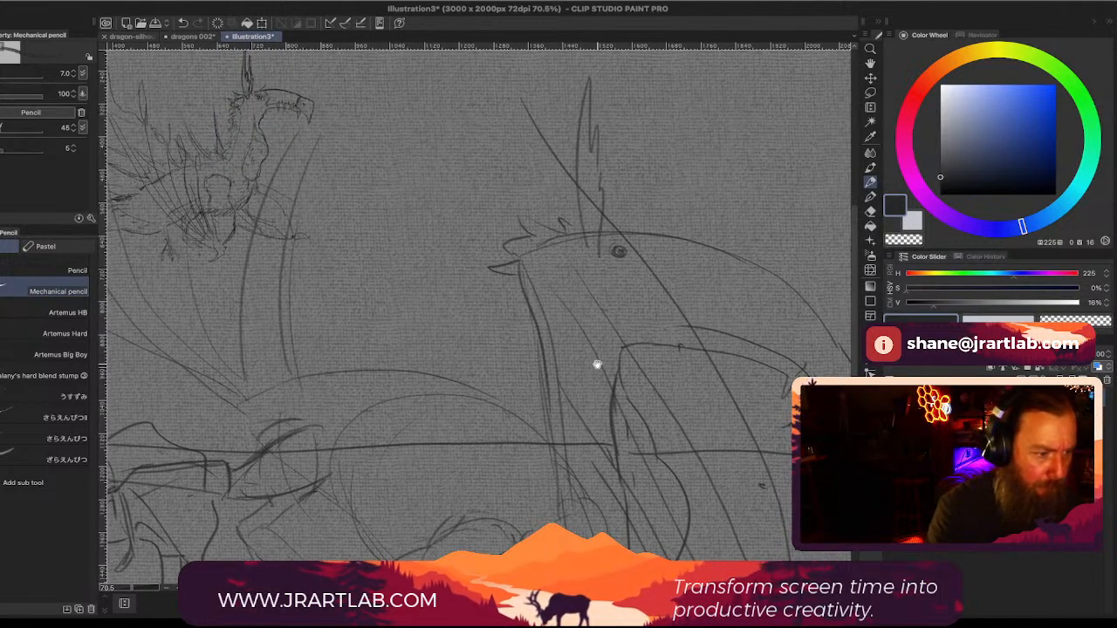
scroll(597, 365, up, 5)
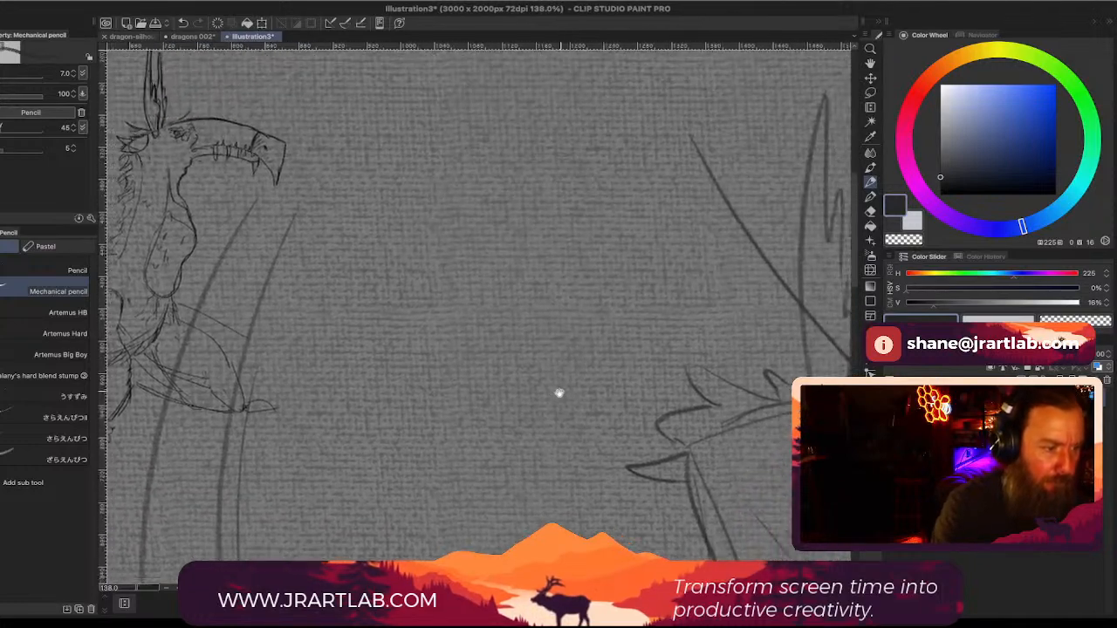
scroll(559, 393, down, 3)
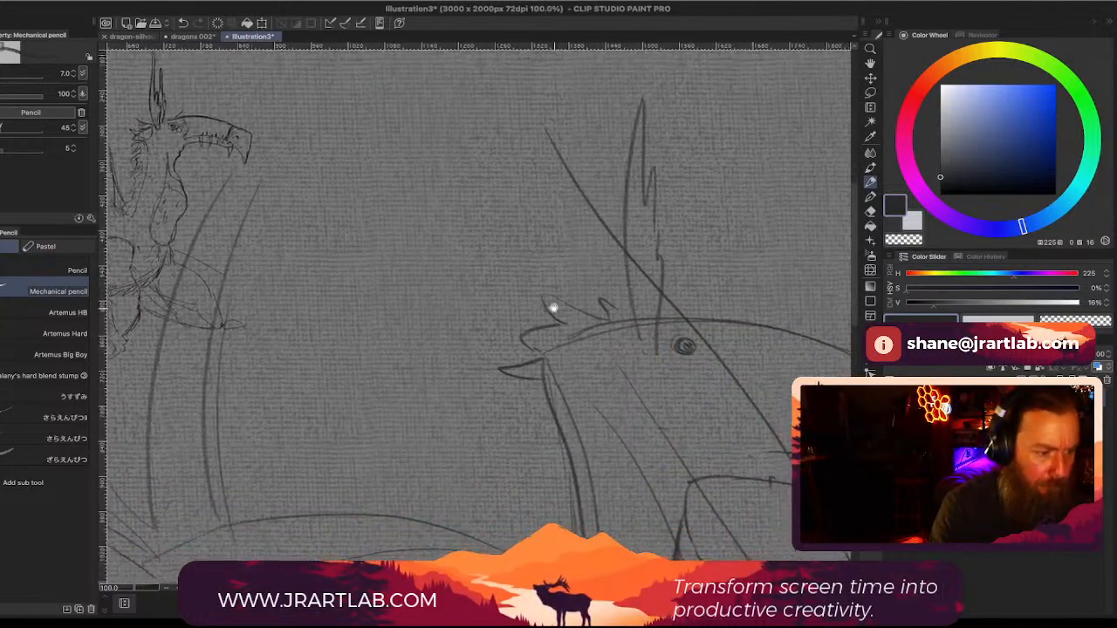
scroll(552, 307, down, 2)
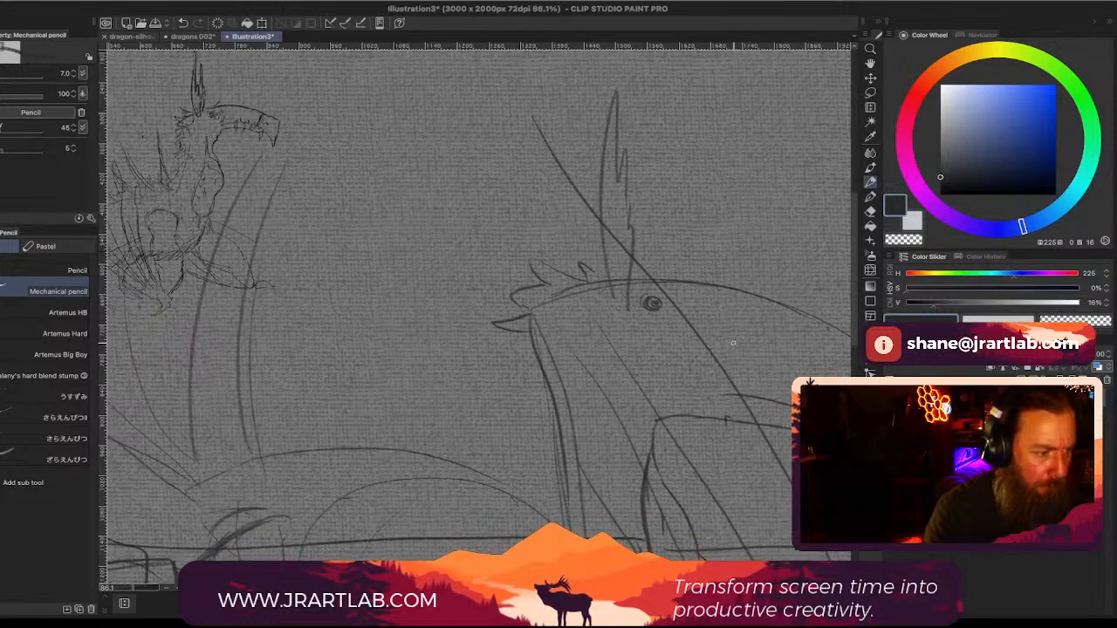
drag(715, 288, 717, 346)
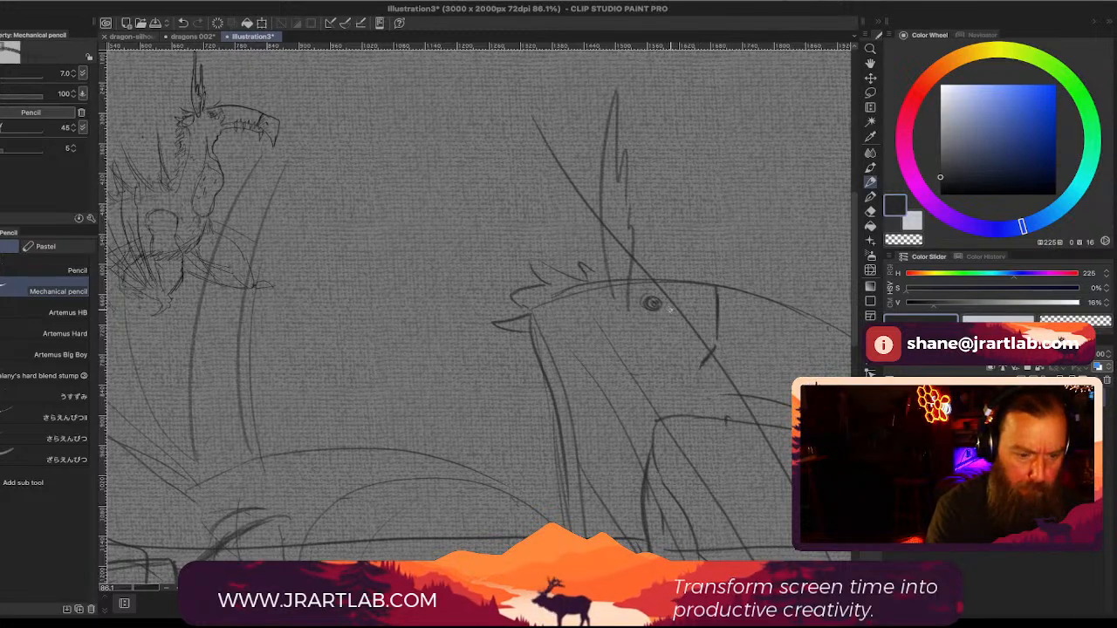
mouse_move(671, 310)
mouse_down()
mouse_move(657, 328)
mouse_move(677, 336)
mouse_move(689, 316)
mouse_move(665, 338)
mouse_move(670, 319)
mouse_up()
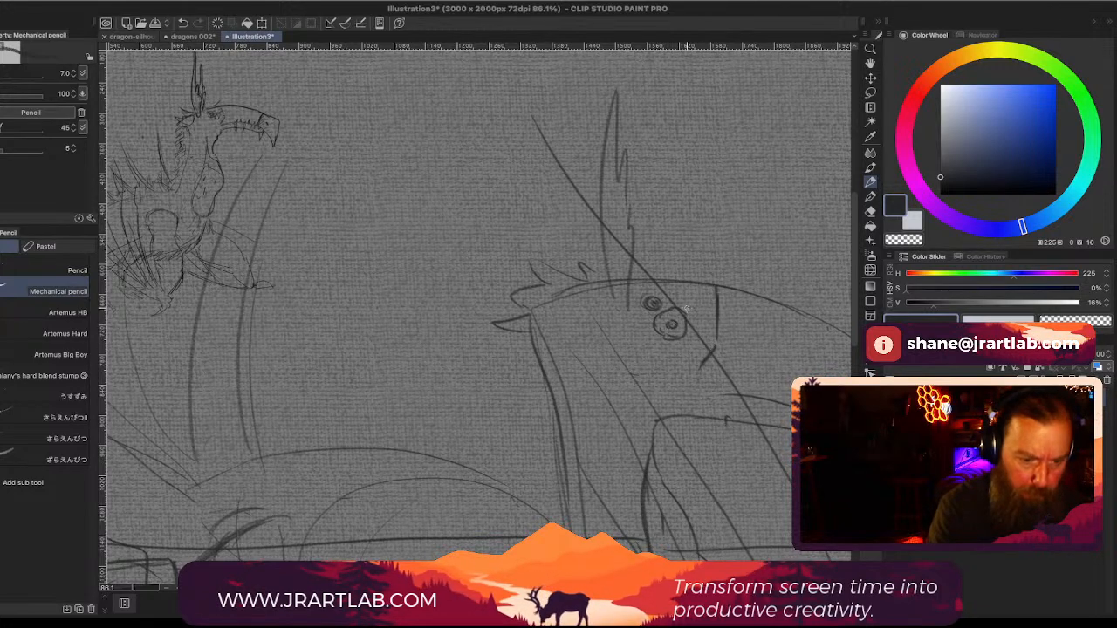
mouse_move(686, 309)
mouse_down()
mouse_move(652, 317)
mouse_move(622, 302)
mouse_move(687, 306)
mouse_up()
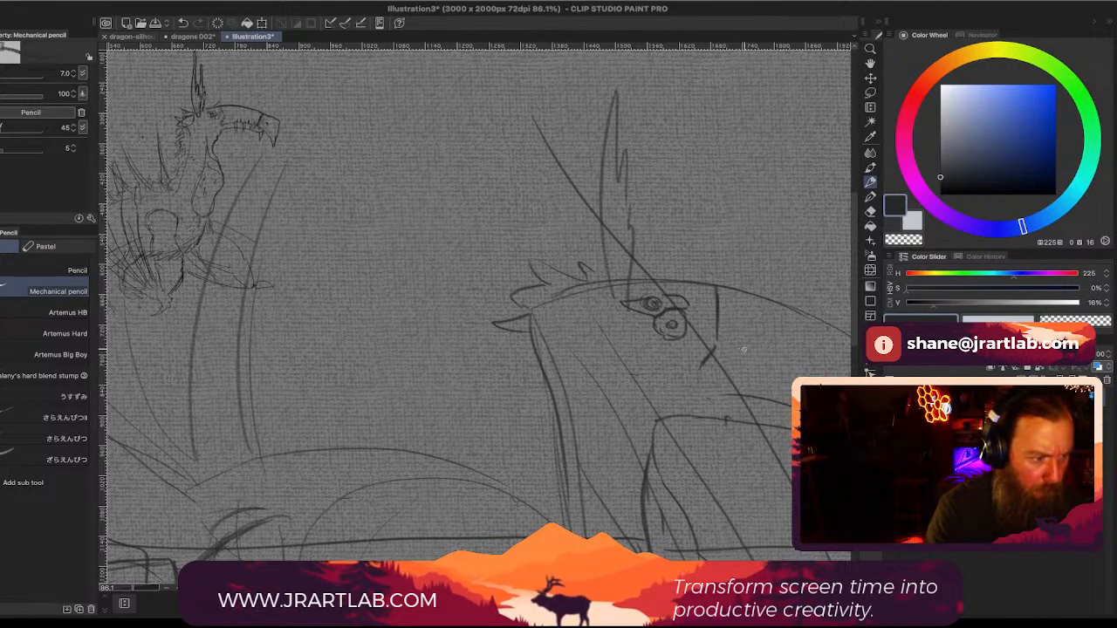
Step: Add jagged feather tufts down the back of the neck and long fold strokes inside the throat pouch
scroll(720, 338, down, 5)
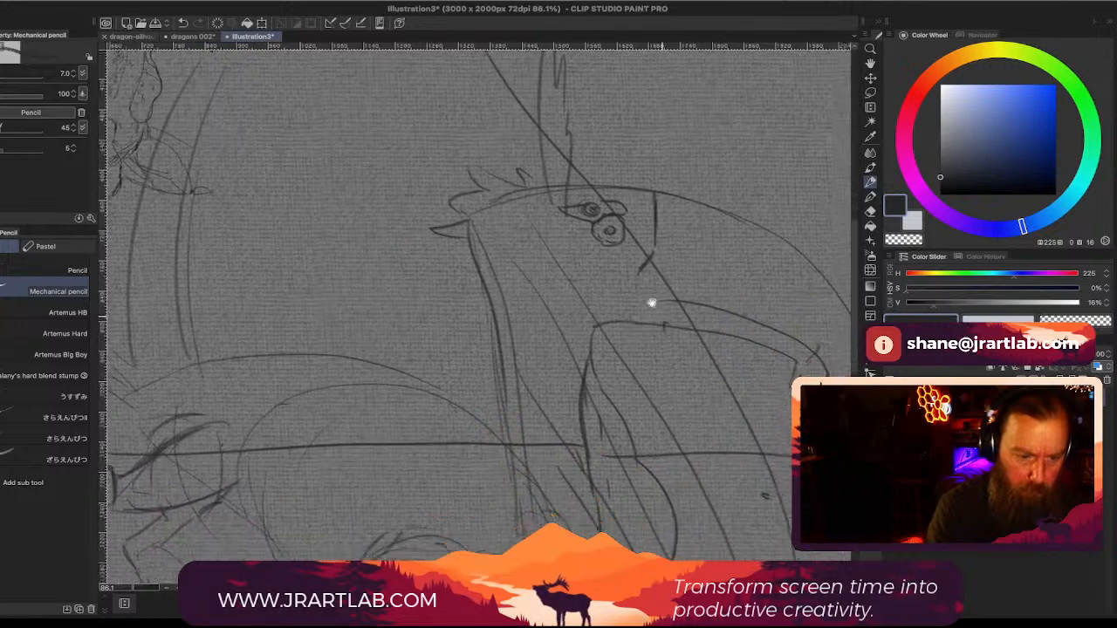
scroll(716, 343, down, 4)
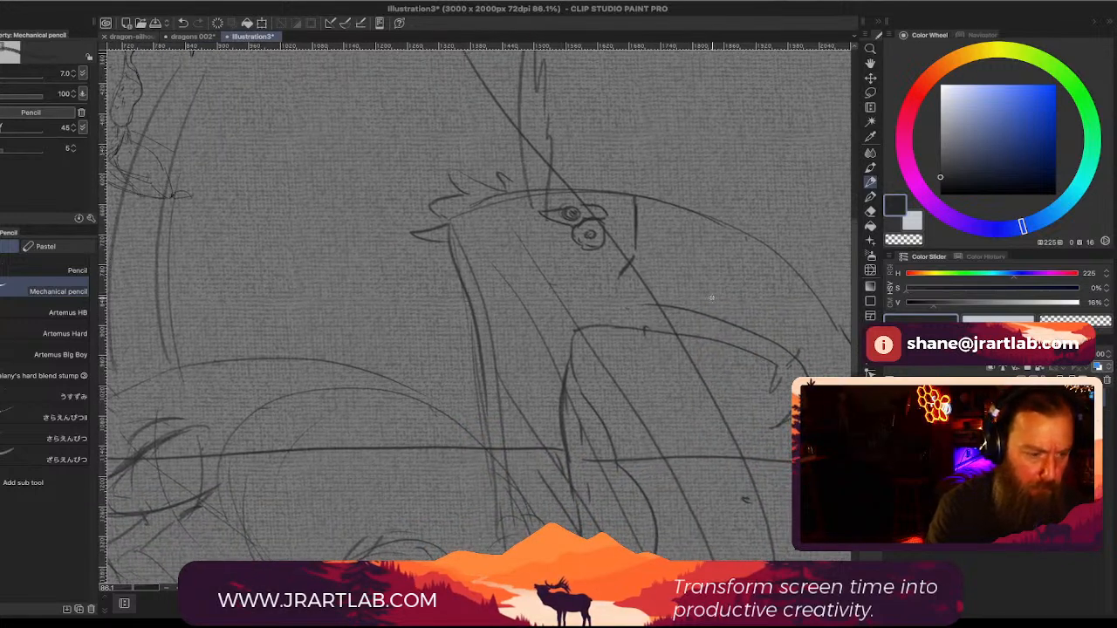
scroll(617, 272, up, 2)
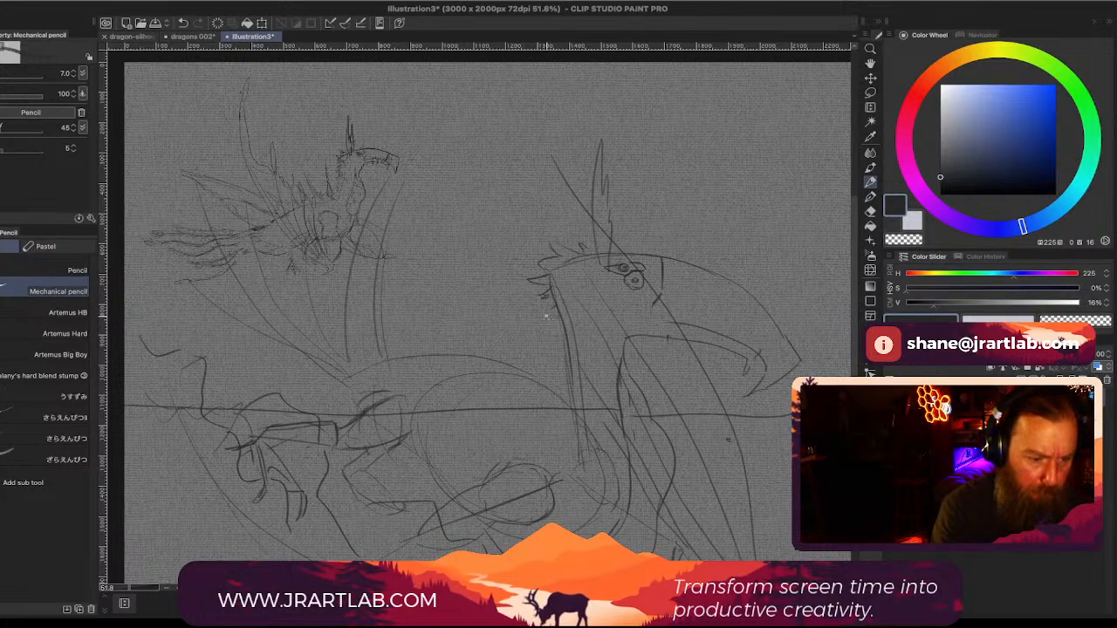
drag(551, 329, 539, 345)
mouse_move(539, 345)
mouse_down()
mouse_move(552, 337)
mouse_move(554, 363)
mouse_up()
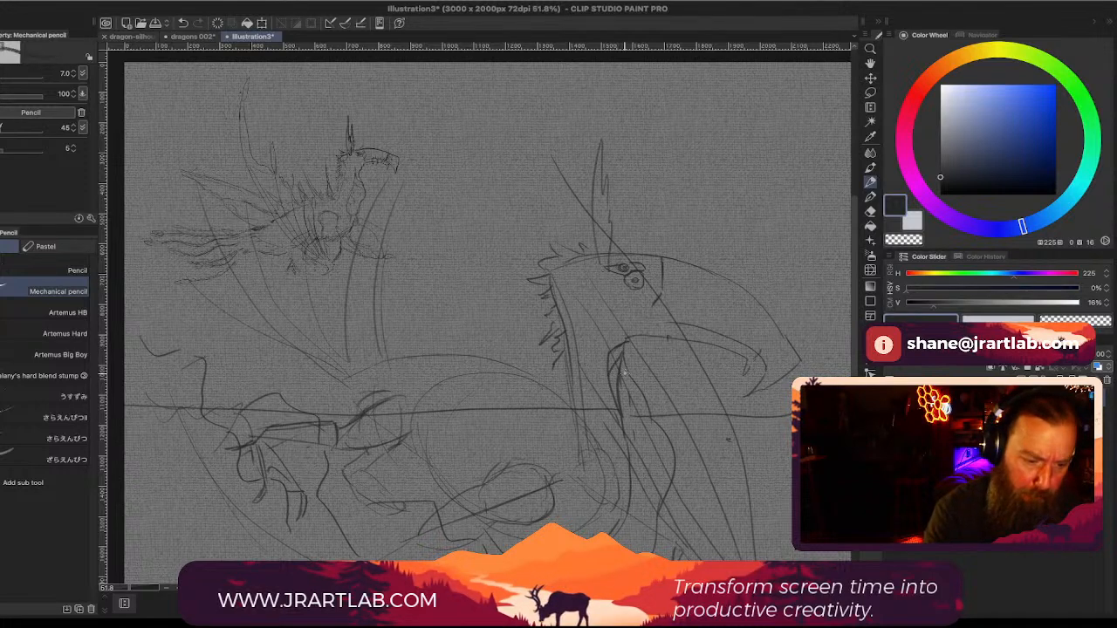
mouse_move(625, 372)
mouse_down()
mouse_move(659, 460)
mouse_move(643, 466)
mouse_move(639, 449)
mouse_move(647, 477)
mouse_move(659, 469)
mouse_move(645, 530)
mouse_up()
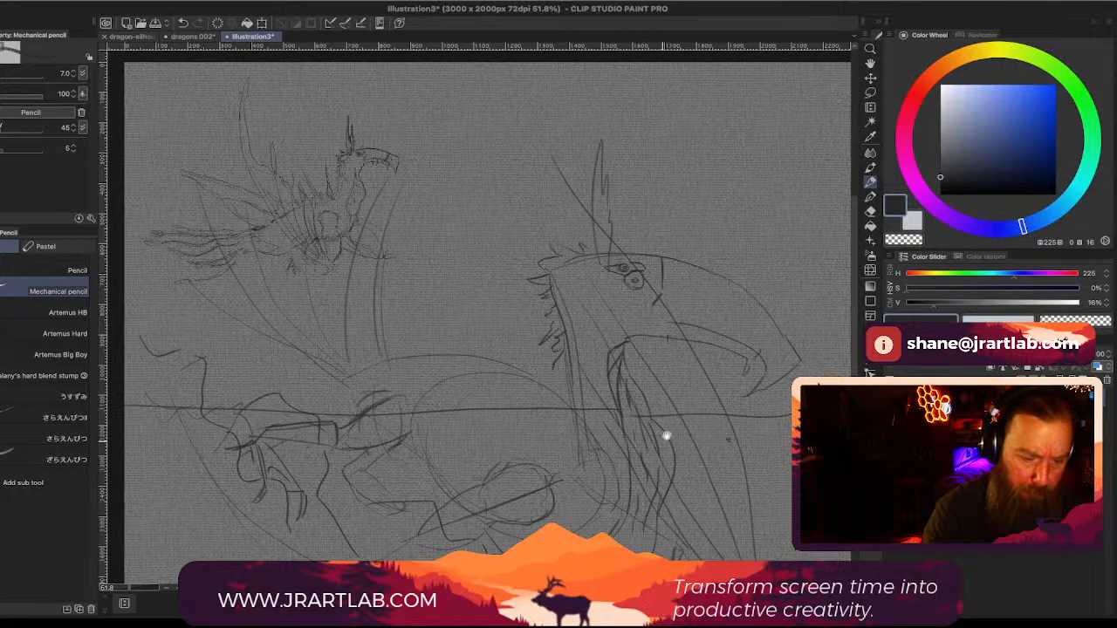
Step: Darken the lower edge of the long front limb and sketch pointed, hooked claws around its tip
scroll(666, 435, down, 3)
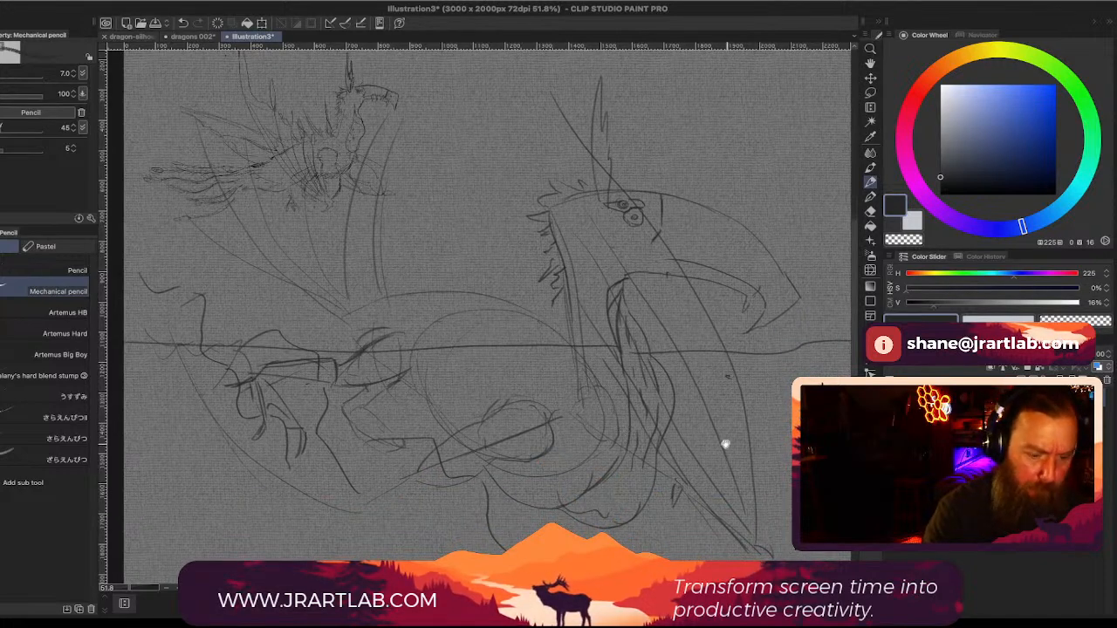
scroll(723, 444, down, 3)
scroll(715, 481, down, 2)
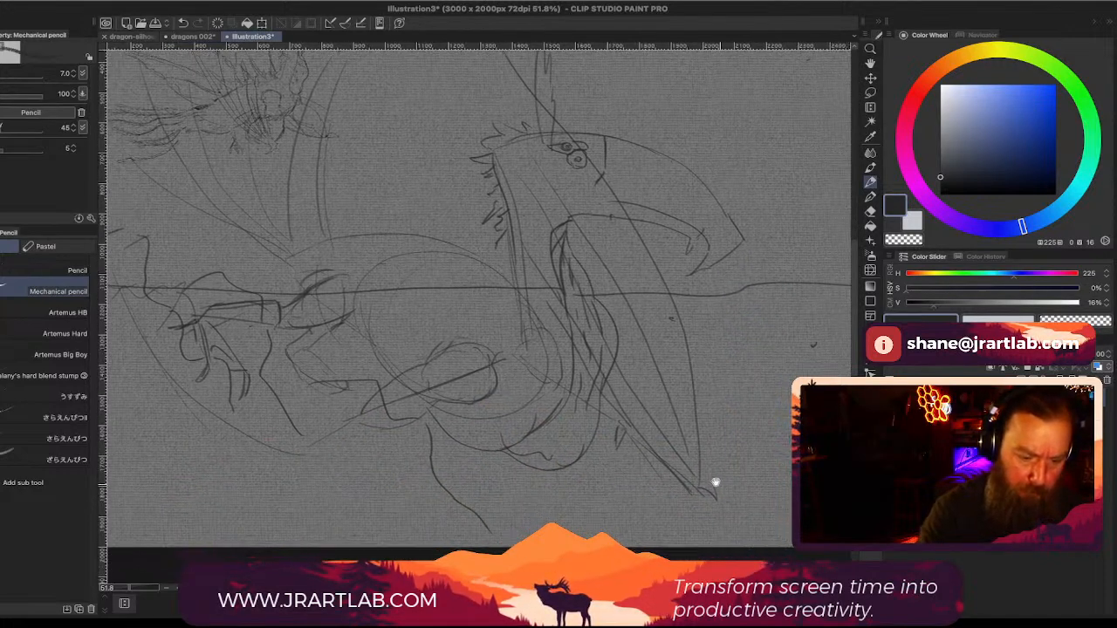
drag(591, 428, 648, 477)
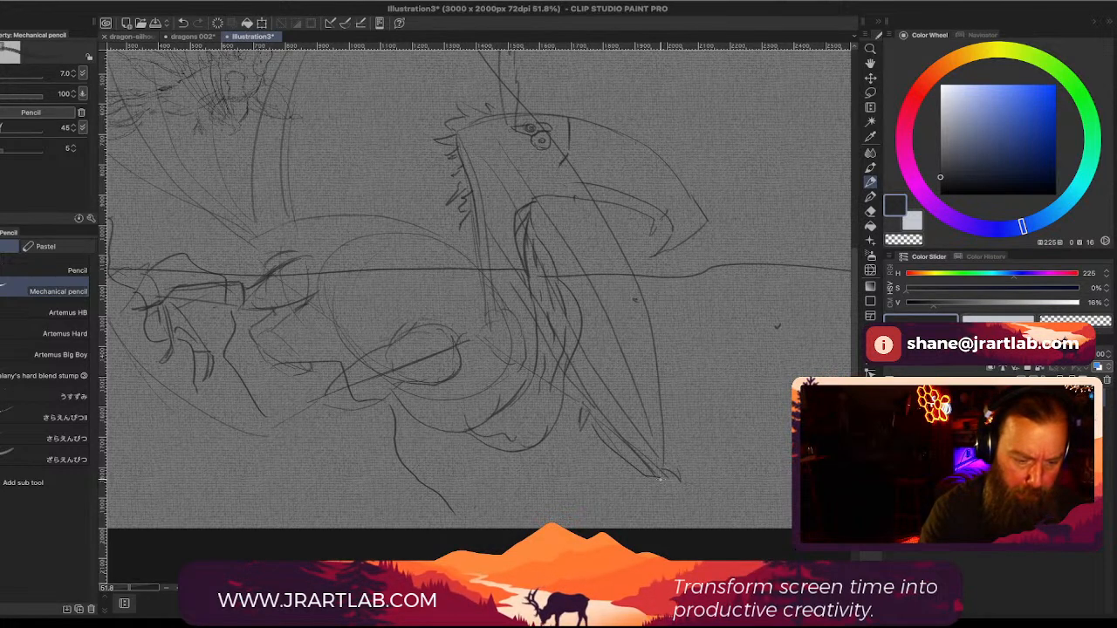
mouse_move(661, 479)
mouse_down()
mouse_move(681, 499)
mouse_move(682, 488)
mouse_up()
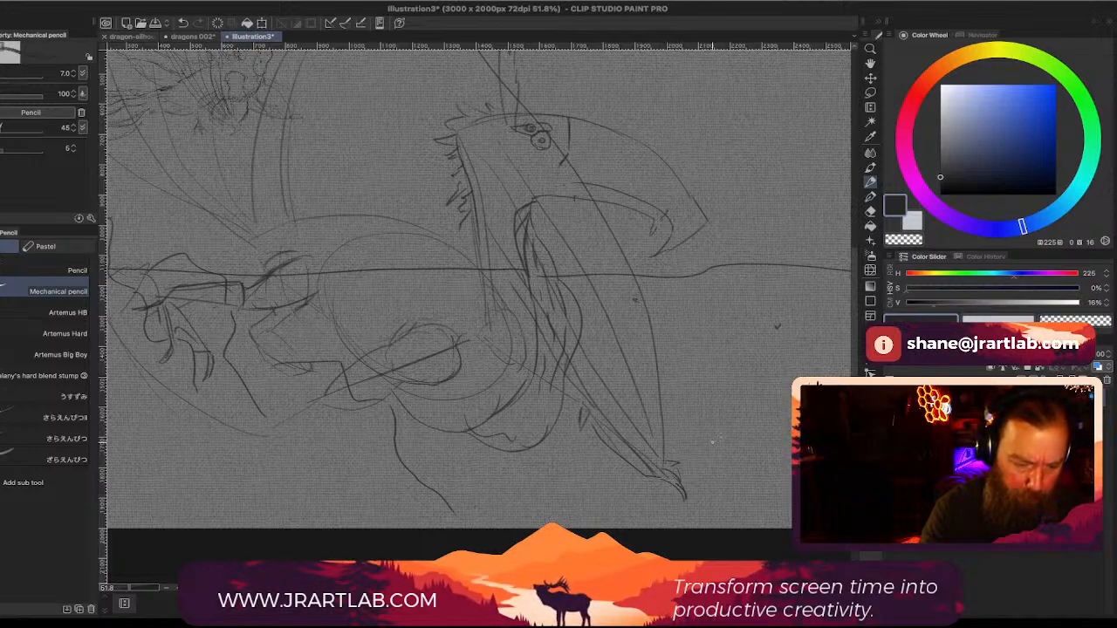
drag(720, 377, 733, 300)
drag(679, 385, 680, 393)
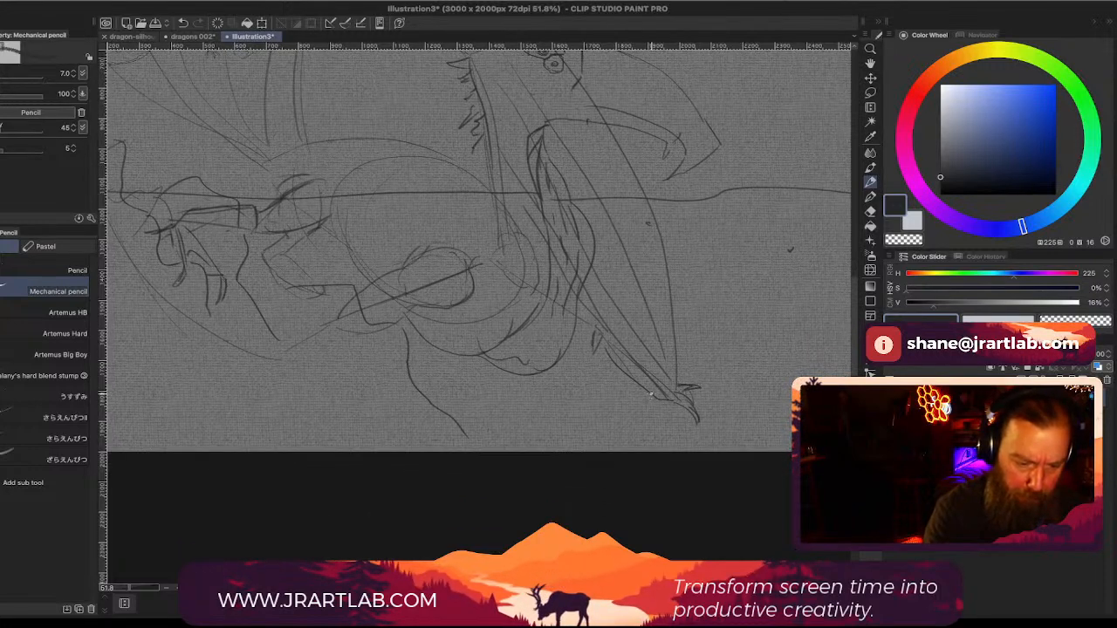
mouse_move(652, 397)
mouse_down()
mouse_move(635, 392)
mouse_move(646, 389)
mouse_up()
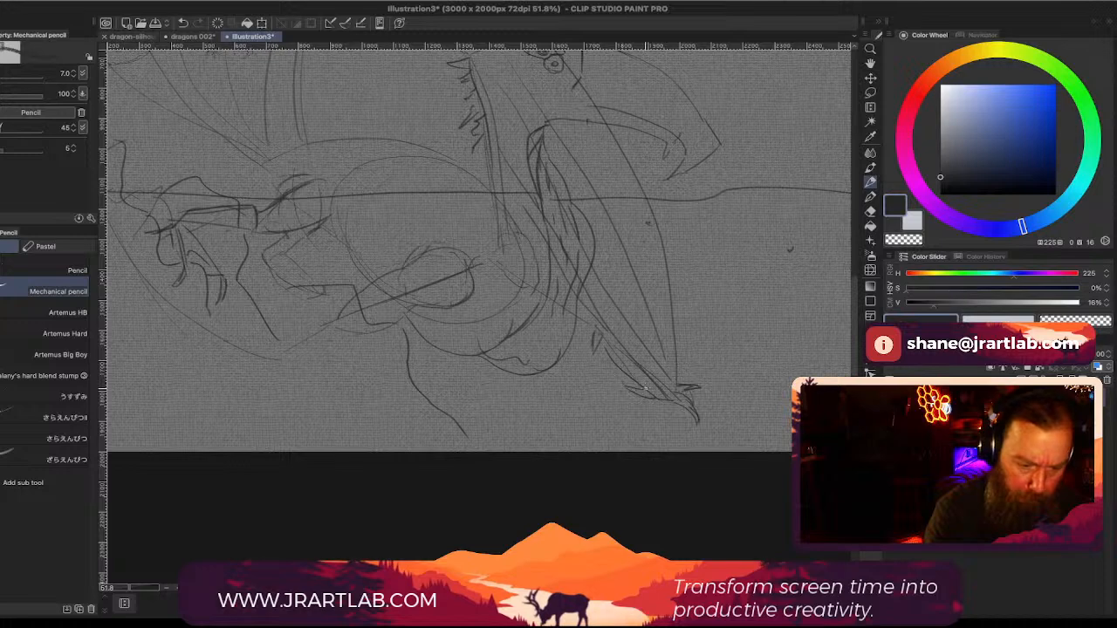
drag(744, 356, 729, 418)
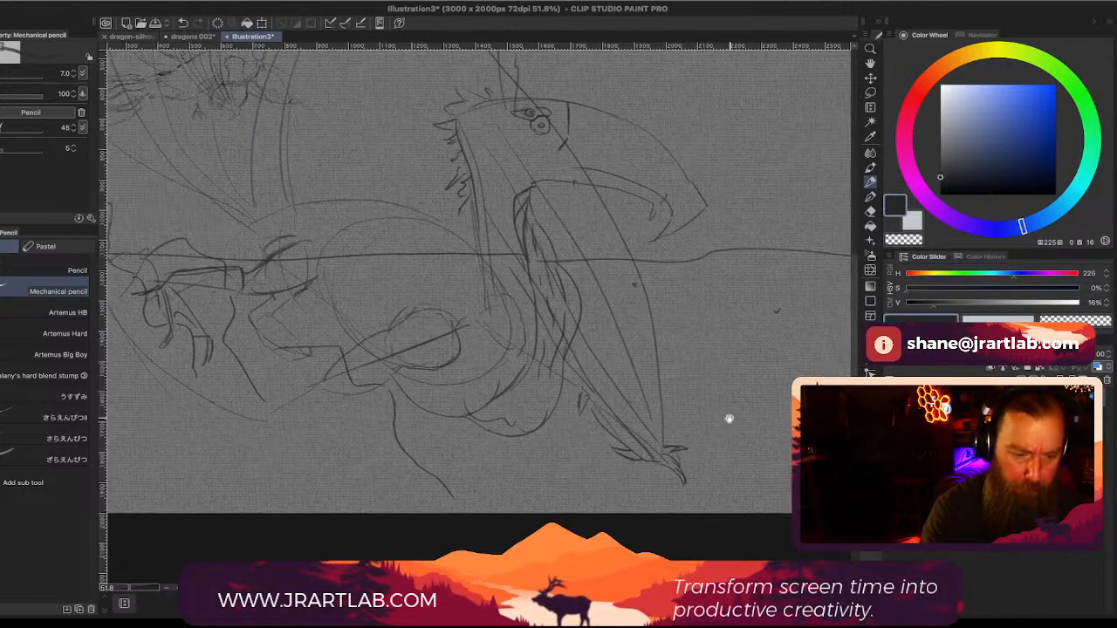
Step: Add a row of upright spikes along the large wyvern's back, growing taller toward the base of the neck
drag(663, 206, 705, 302)
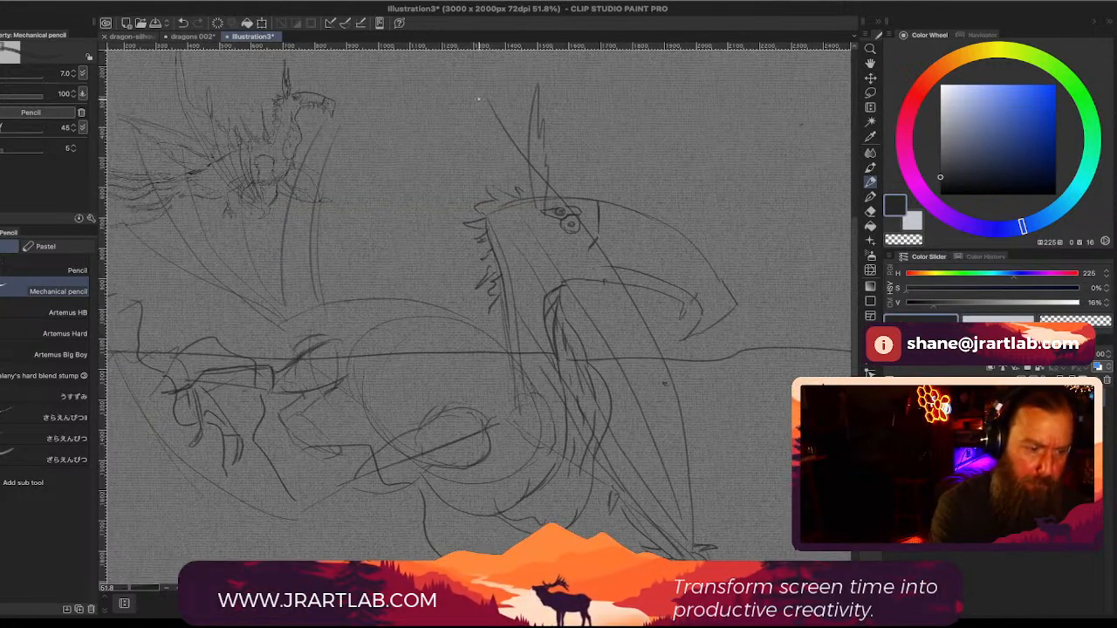
scroll(706, 285, down, 1)
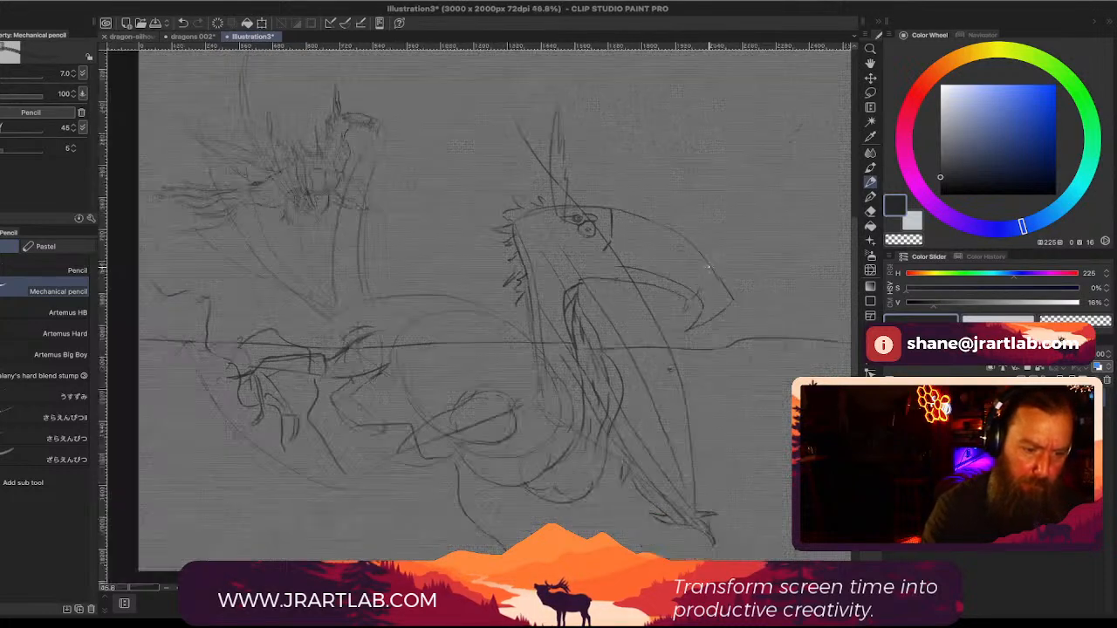
scroll(709, 267, down, 1)
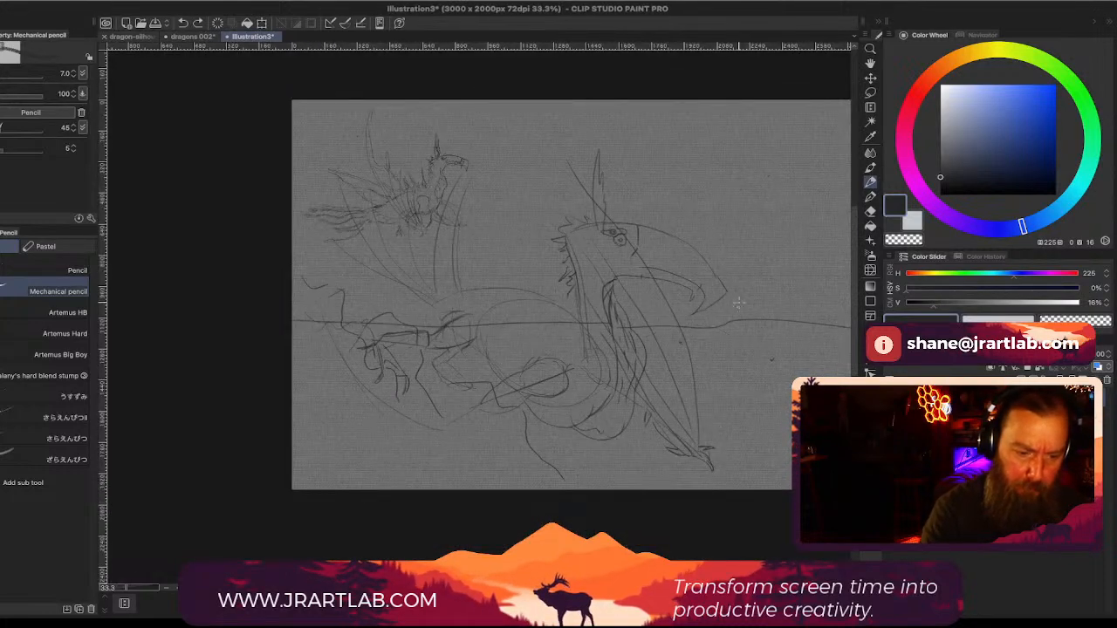
drag(723, 356, 638, 377)
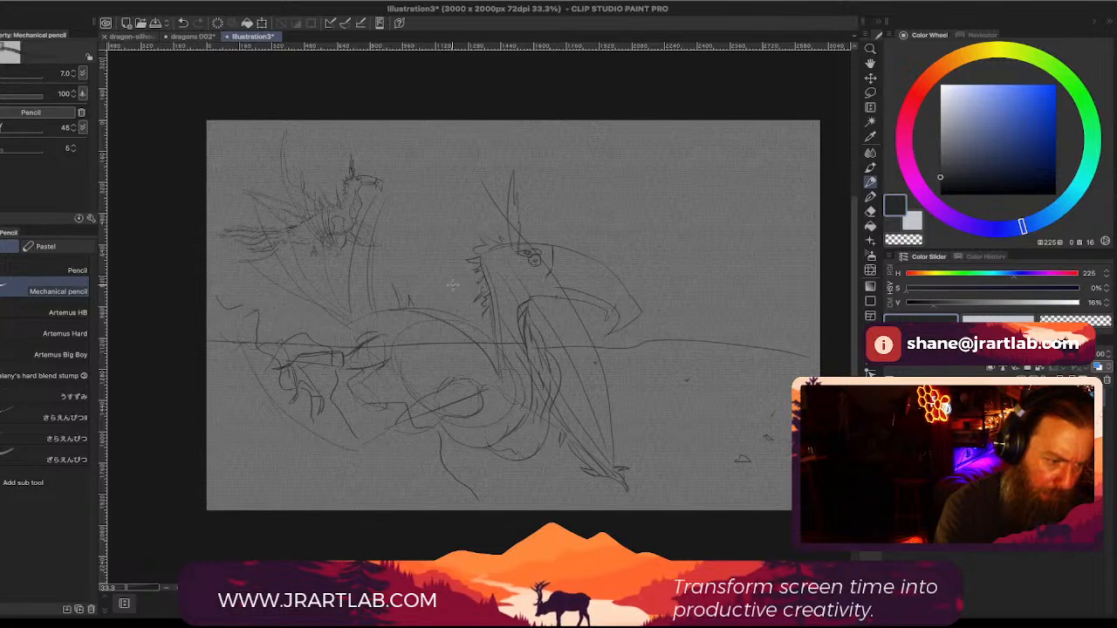
mouse_move(429, 309)
mouse_down()
mouse_move(423, 269)
mouse_move(449, 247)
mouse_move(461, 292)
mouse_up()
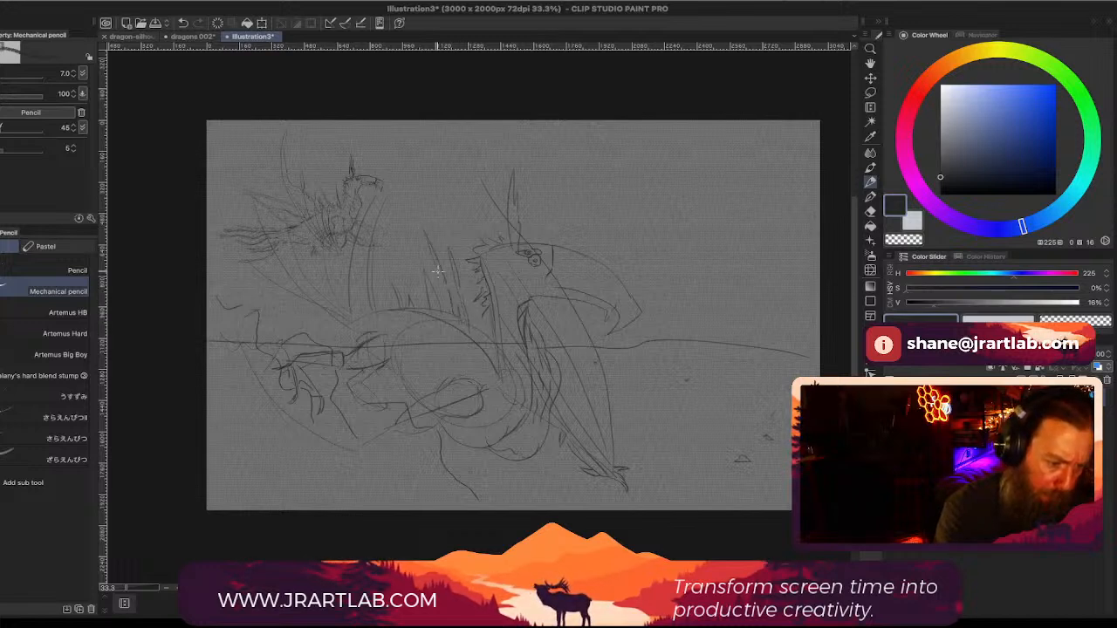
mouse_move(438, 271)
mouse_down()
mouse_move(447, 308)
mouse_move(480, 315)
mouse_move(487, 341)
mouse_move(479, 322)
mouse_move(480, 345)
mouse_move(464, 255)
mouse_up()
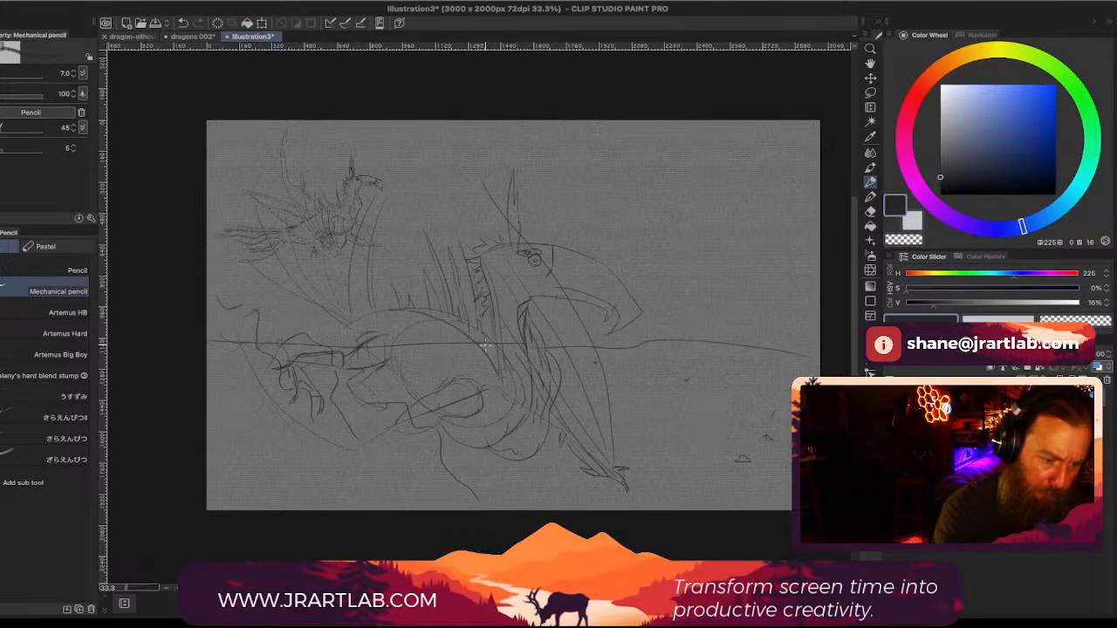
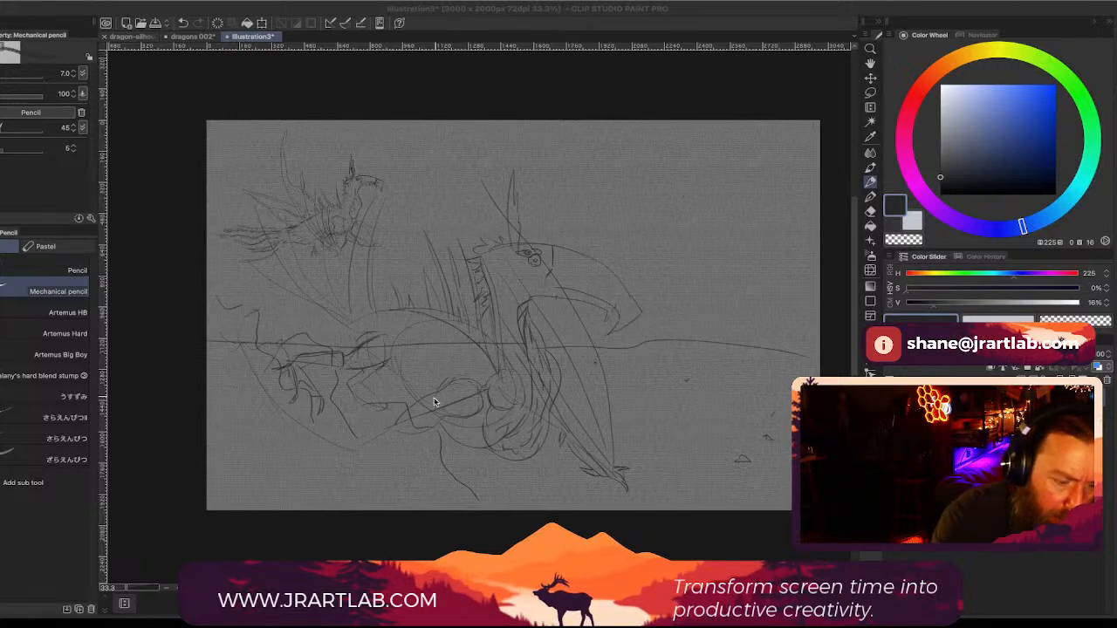
Step: Outline the tapered lower segment of the bent limb under the body and add a small jagged edge along the long front limb
drag(440, 422, 410, 437)
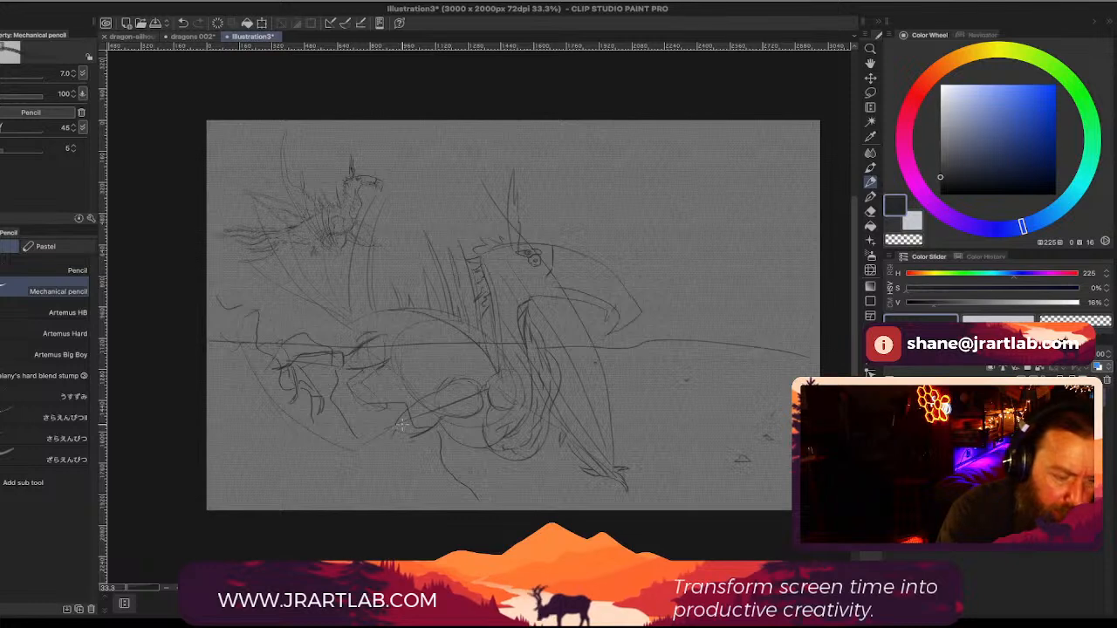
mouse_move(403, 417)
mouse_down()
mouse_move(381, 443)
mouse_move(393, 453)
mouse_up()
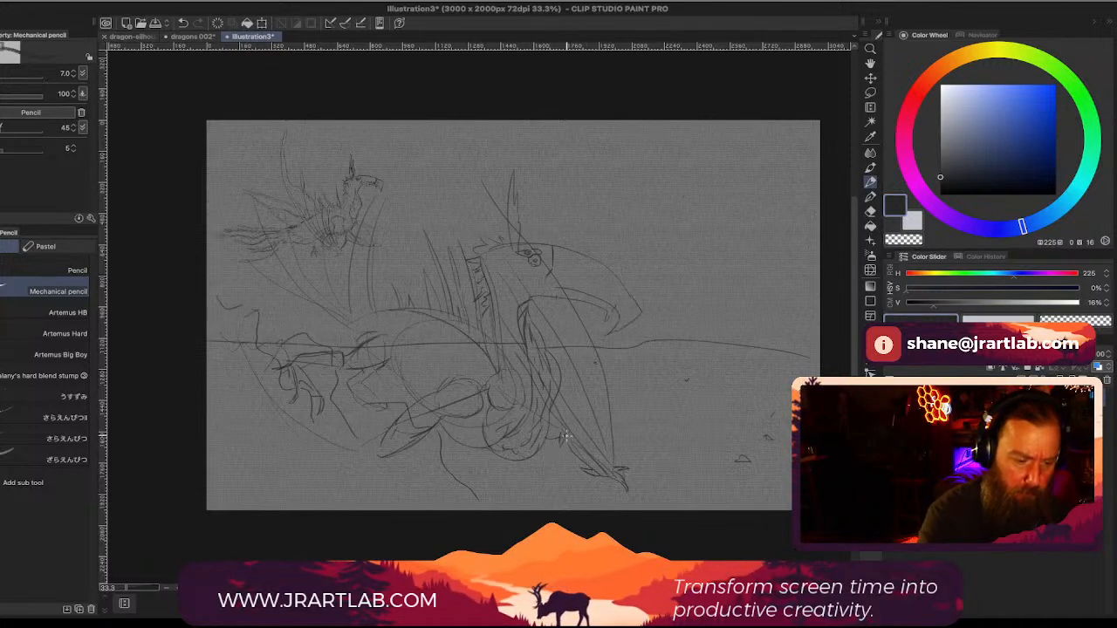
drag(565, 436, 580, 458)
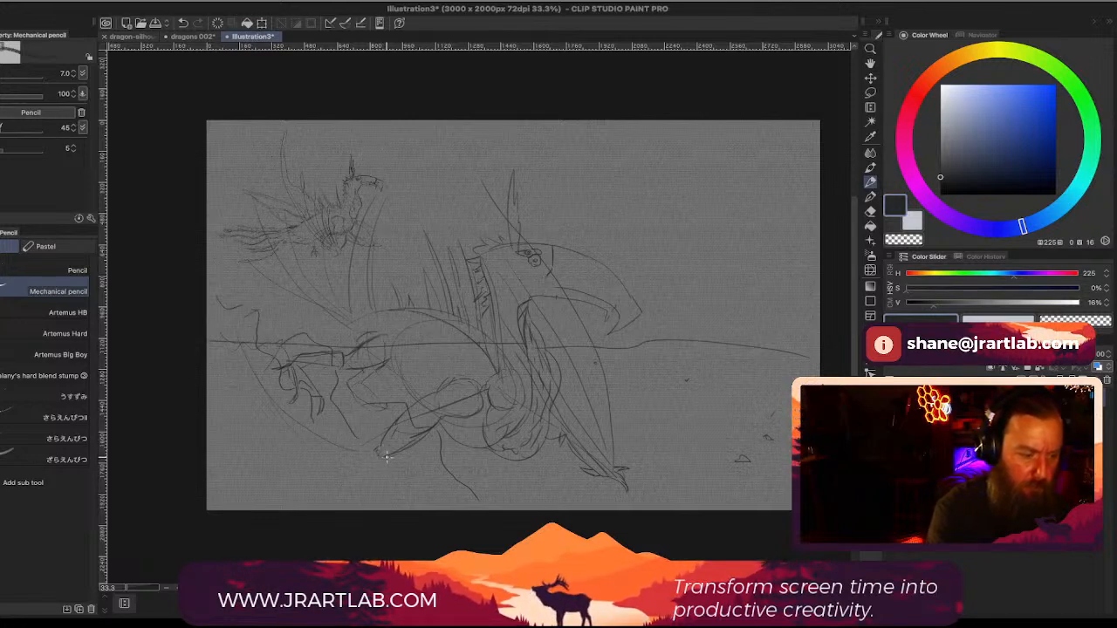
Step: Draw long sweeping curves from the bent limb's tip out to the canvas's left edge and up past the raised claws
drag(387, 456, 209, 430)
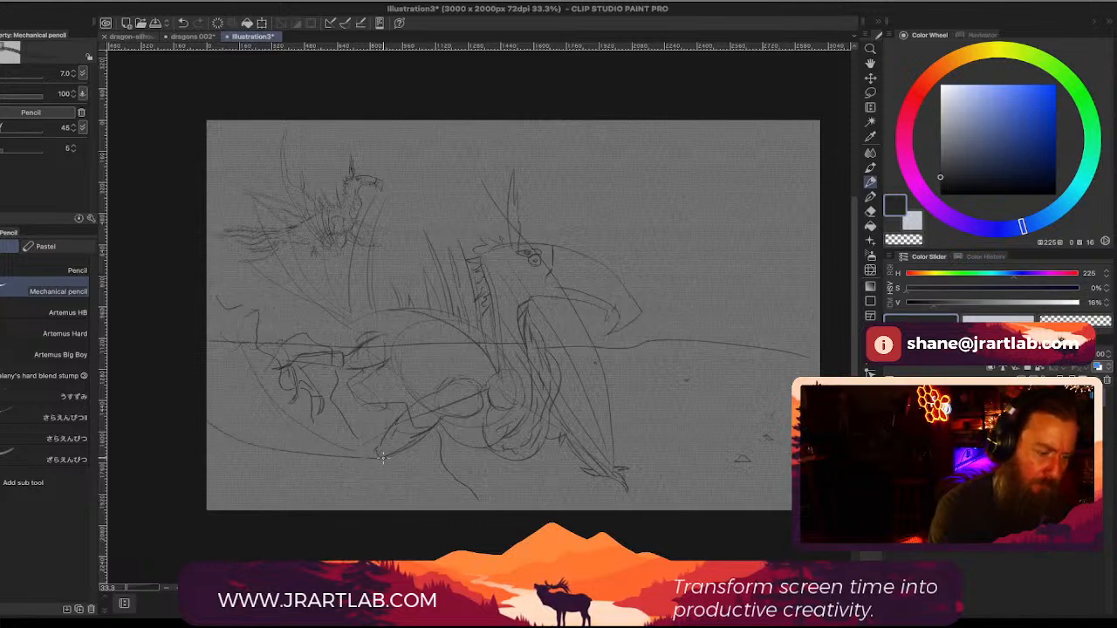
mouse_move(381, 456)
mouse_down()
mouse_move(293, 417)
mouse_move(208, 322)
mouse_up()
mouse_move(373, 451)
mouse_down()
mouse_move(317, 410)
mouse_move(257, 298)
mouse_up()
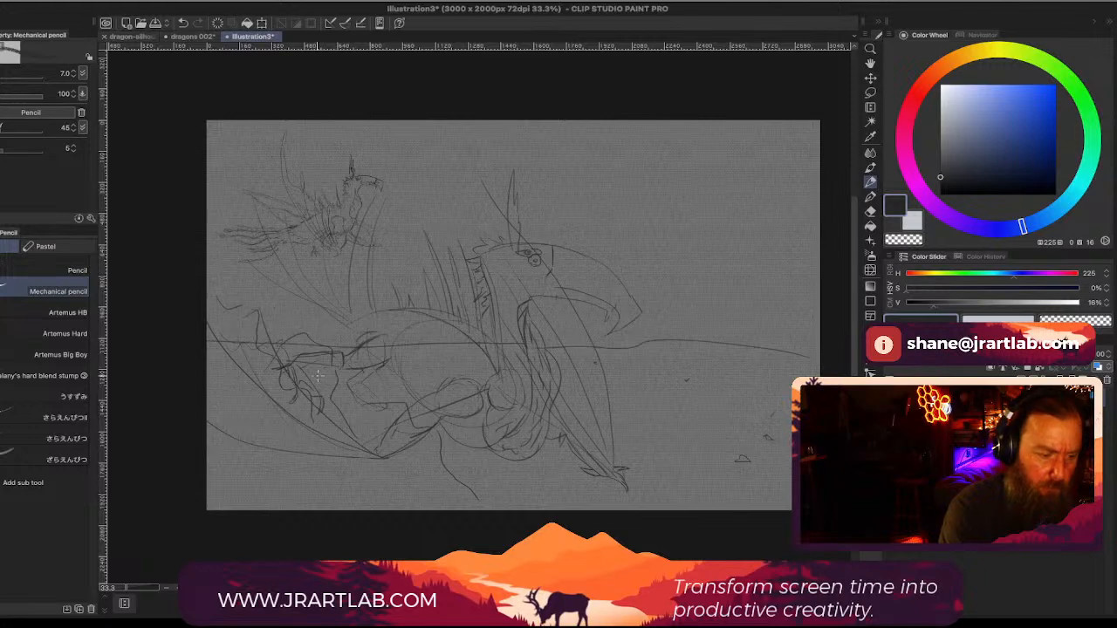
Step: Scatter small rocks on the ground around the wyvern and sketch wispy cloud lines in the sky above its beak
mouse_move(619, 436)
mouse_down()
mouse_move(640, 466)
mouse_move(649, 411)
mouse_up()
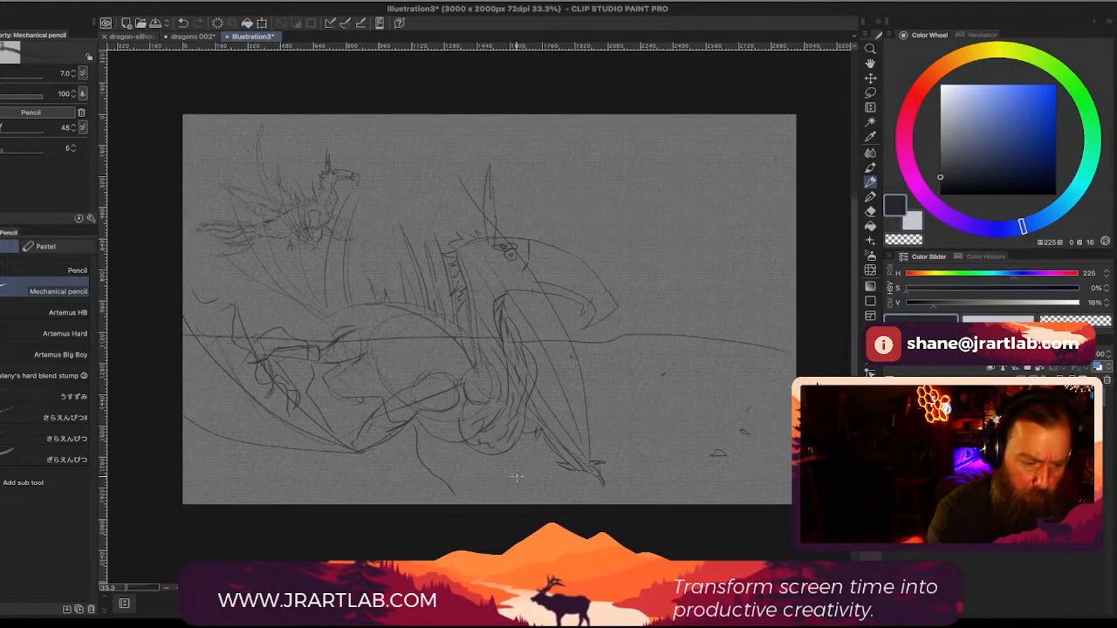
drag(509, 478, 520, 476)
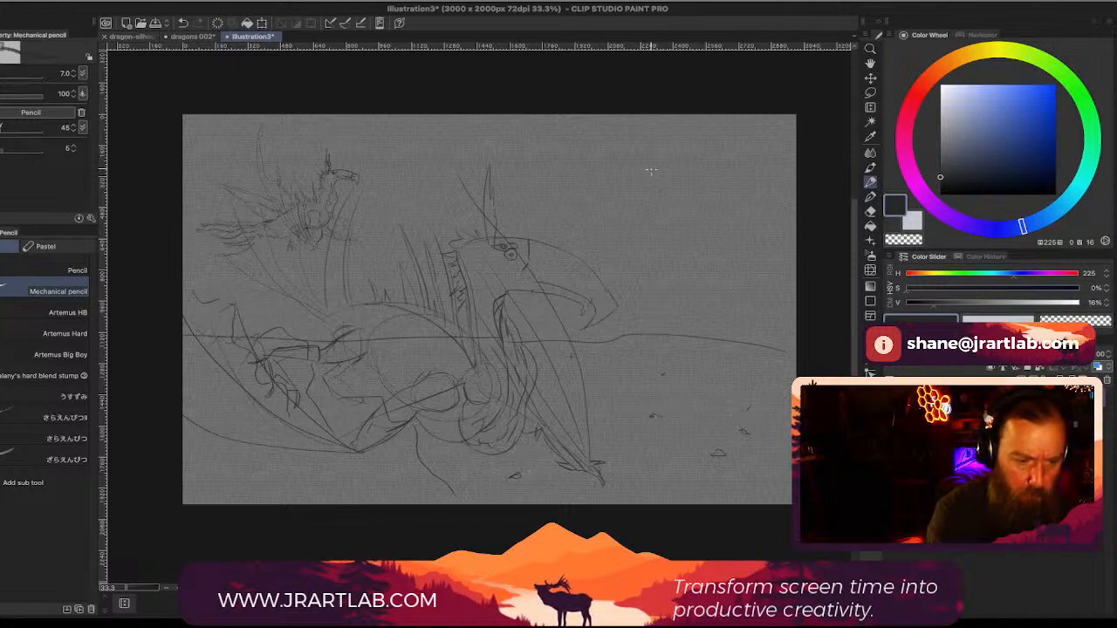
drag(604, 186, 582, 193)
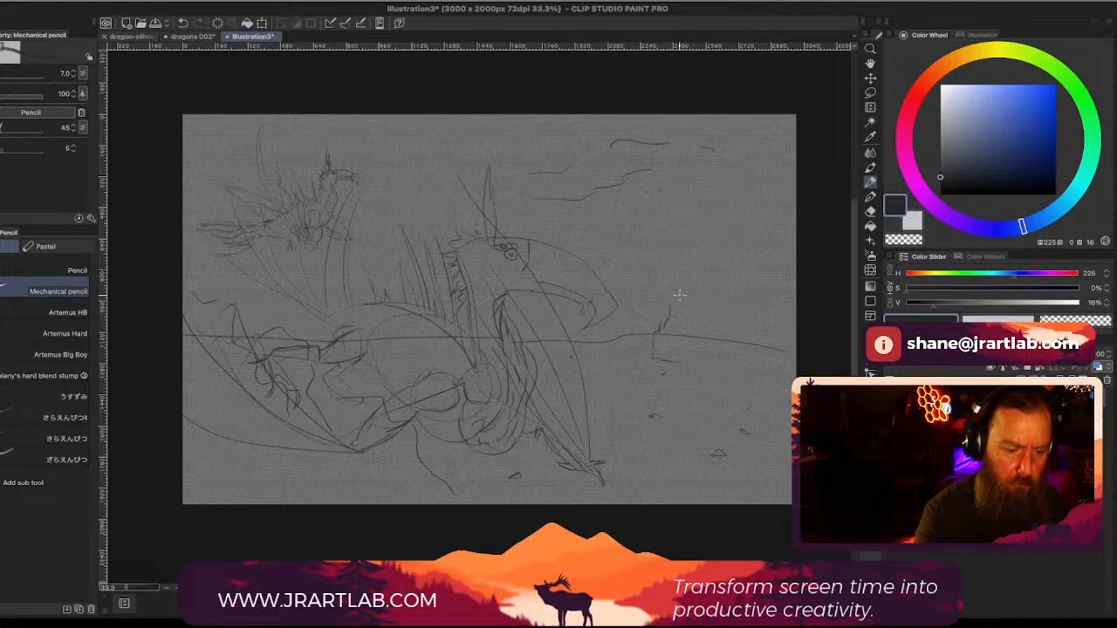
Step: Sketch a jagged cliff contour rising from the horizon to the upper-right corner, and a rugged rock edge descending behind the wyvern's back spikes
mouse_move(678, 295)
mouse_down()
mouse_move(722, 227)
mouse_move(741, 230)
mouse_move(753, 260)
mouse_move(759, 181)
mouse_up()
drag(770, 159, 788, 135)
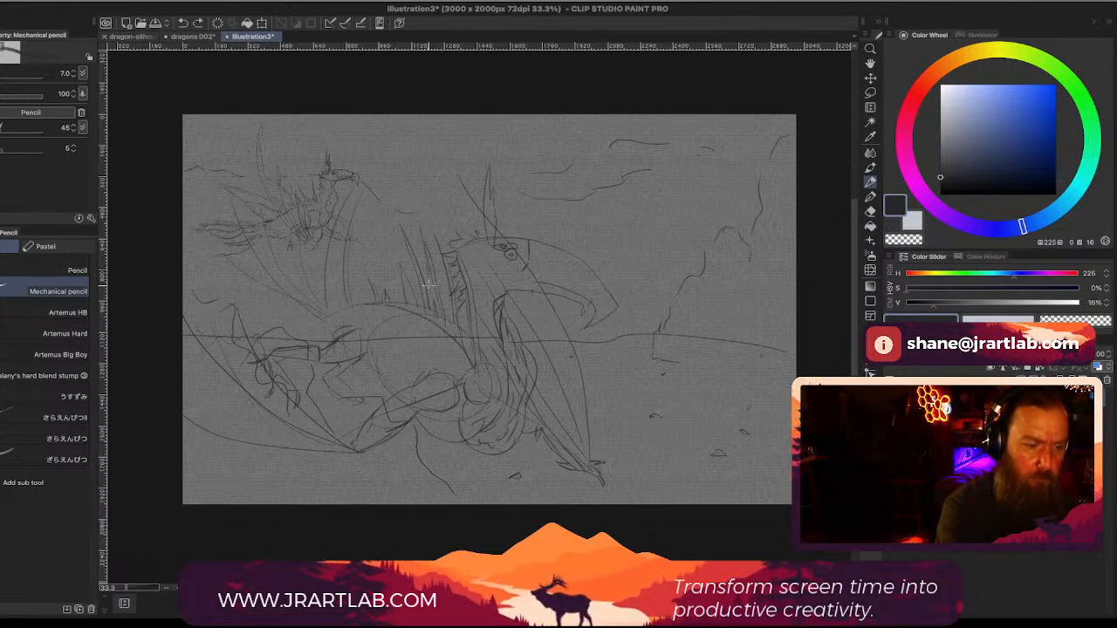
drag(430, 281, 429, 300)
drag(420, 229, 429, 297)
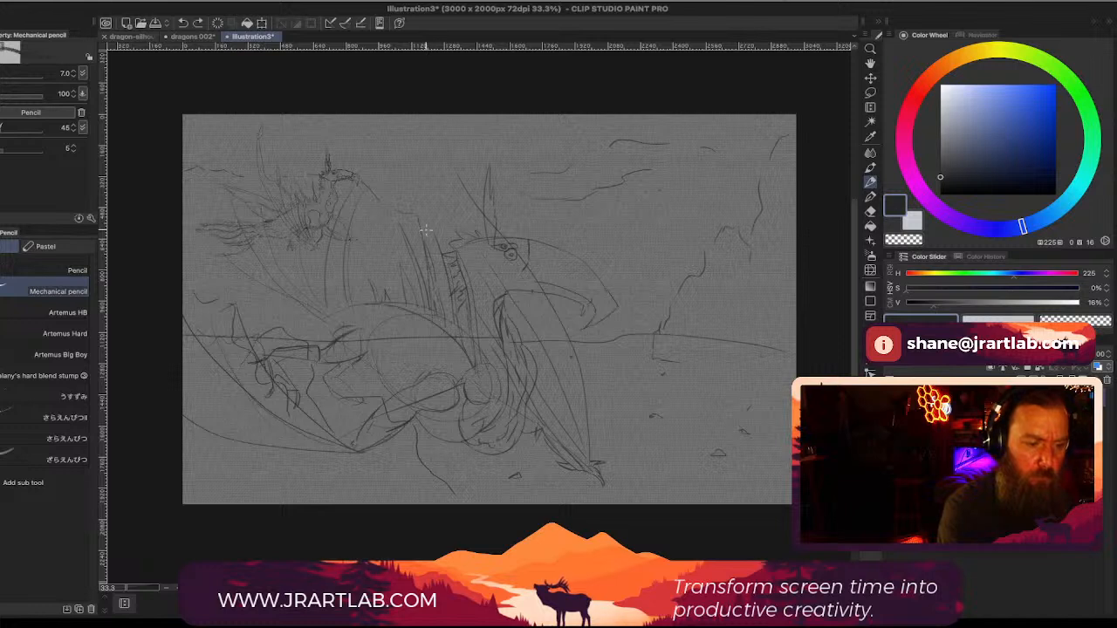
drag(405, 213, 414, 233)
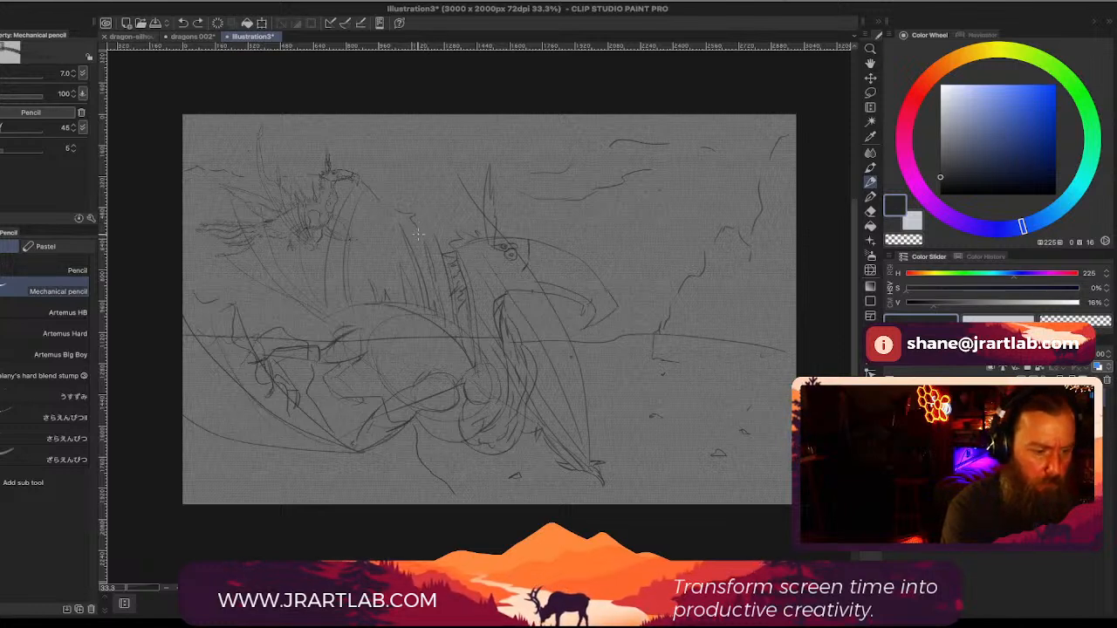
drag(418, 233, 434, 336)
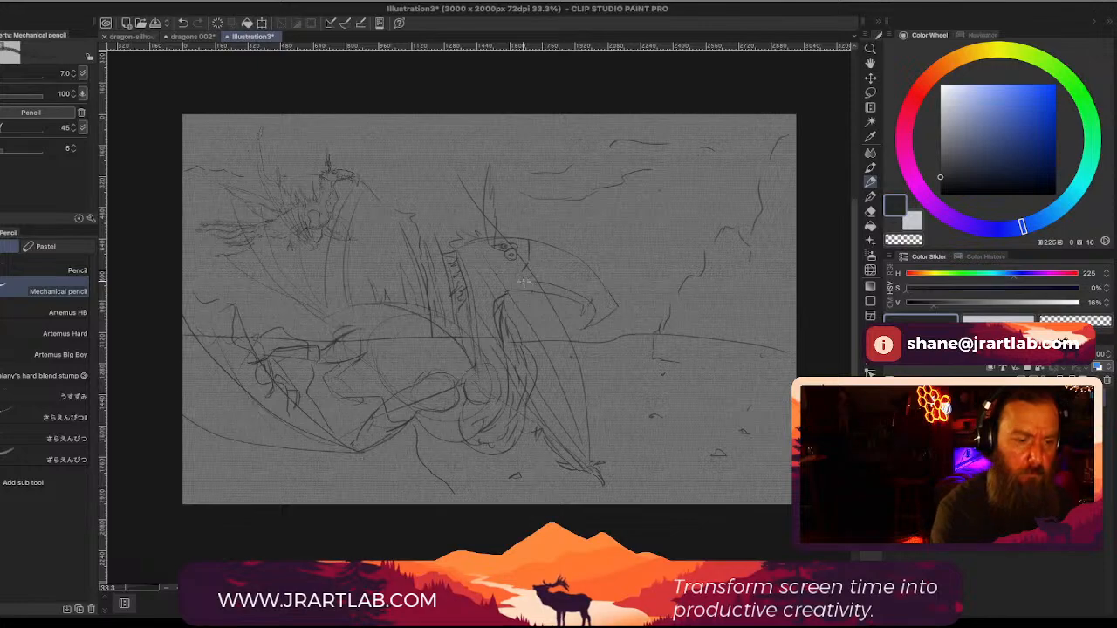
Step: Draw a short slanted nostril stroke on the large wyvern's upper beak, just in front of the beak's base line
scroll(513, 255, up, 1)
scroll(513, 255, up, 2)
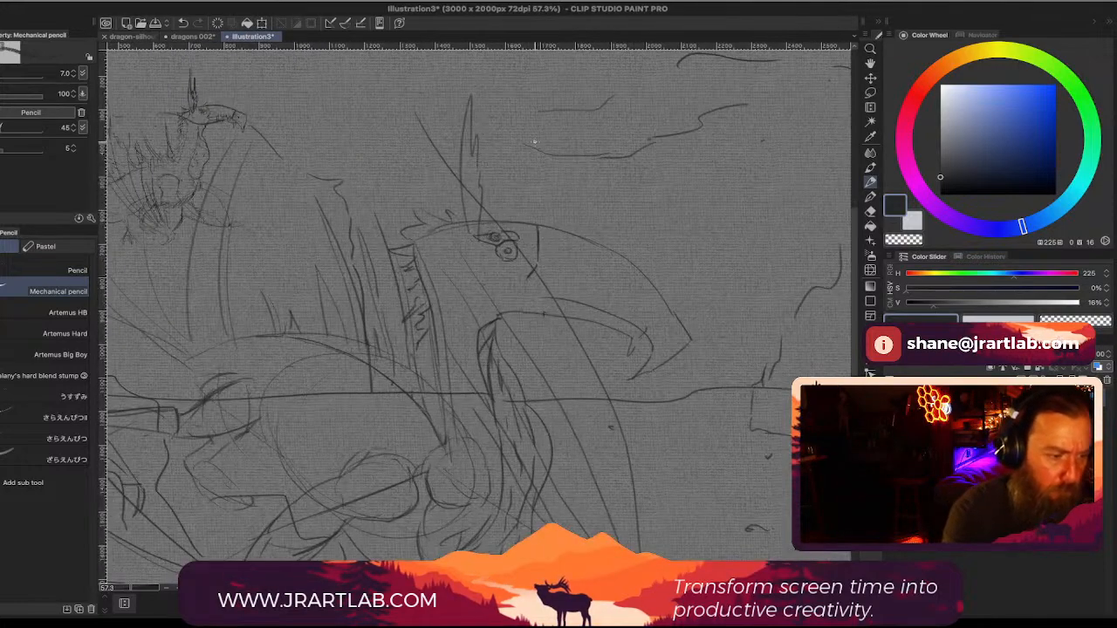
scroll(302, 186, left, 3)
scroll(302, 186, up, 3)
scroll(424, 290, up, 5)
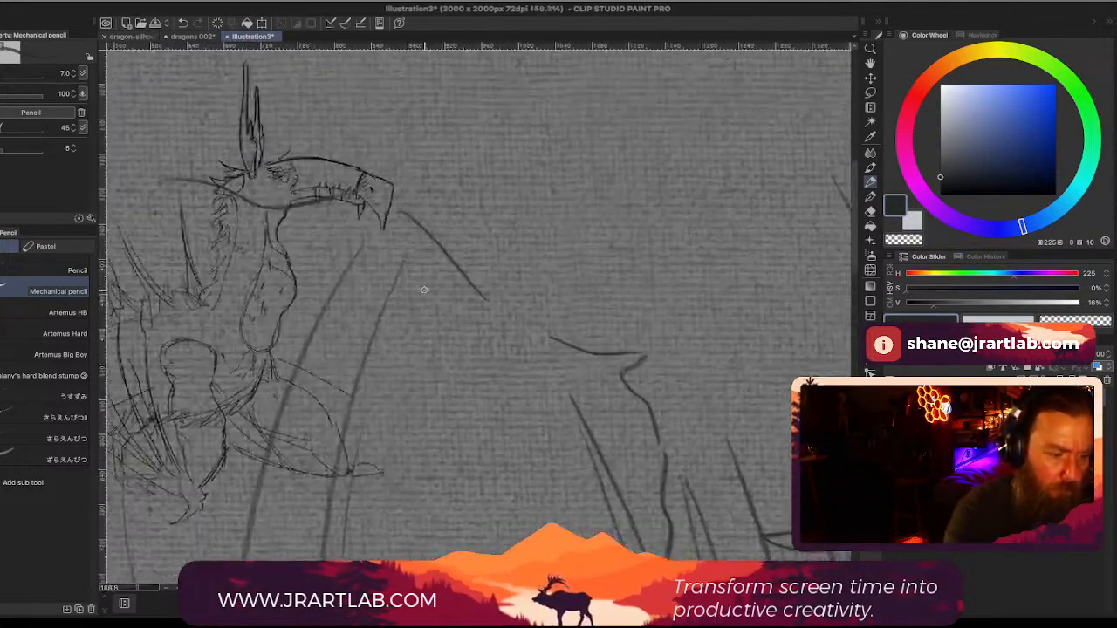
drag(630, 406, 370, 153)
drag(698, 335, 430, 224)
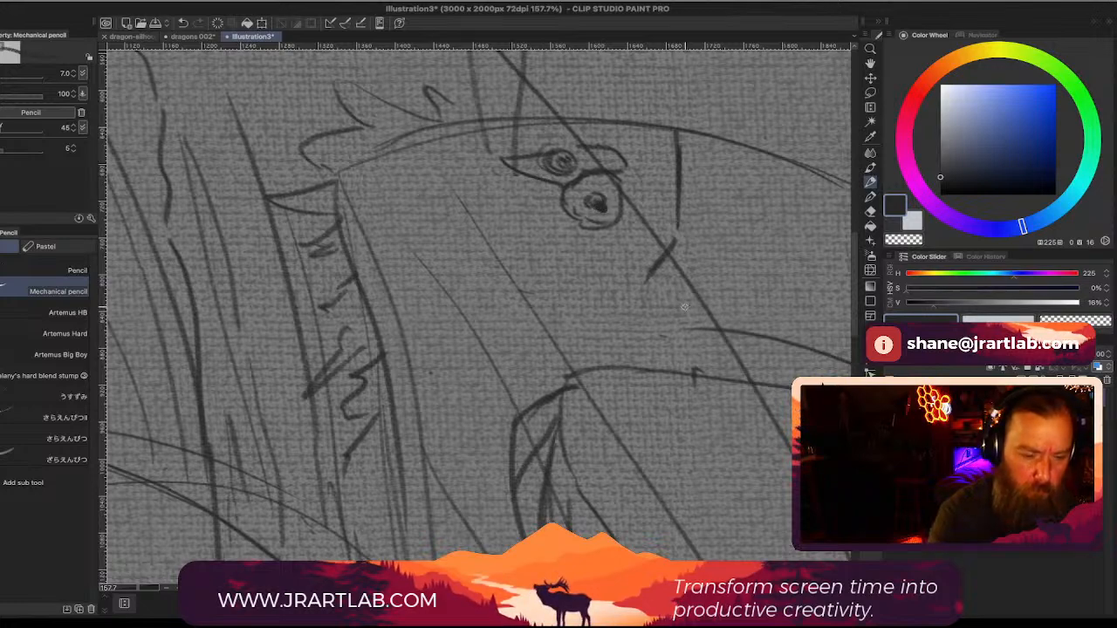
drag(720, 179, 717, 196)
key(ctrl+Up)
click(708, 295)
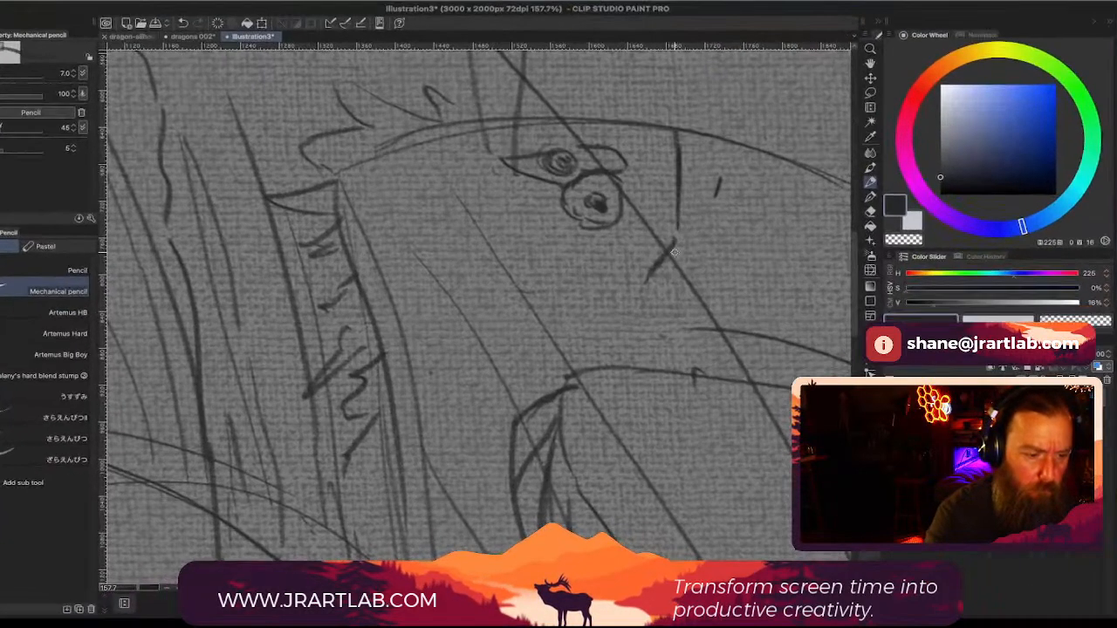
scroll(664, 262, down, 4)
scroll(663, 263, down, 2)
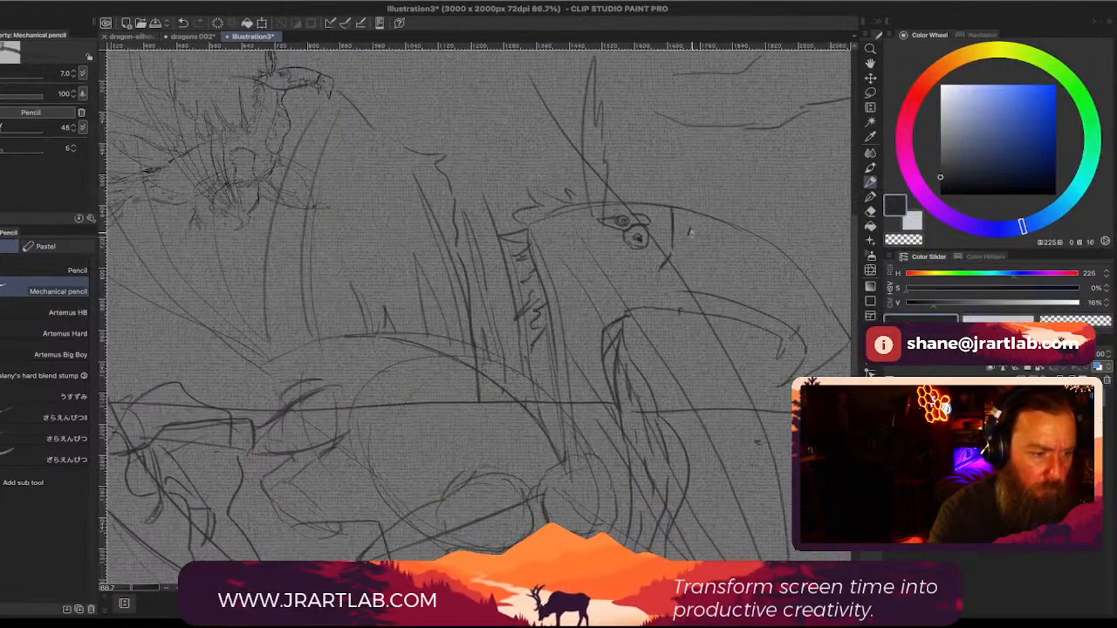
Step: Add a short divider across the beak's mouth band, small pointed serrations along its upper edge and long slanted teeth through it
mouse_move(689, 231)
mouse_down()
mouse_move(620, 453)
mouse_move(680, 418)
mouse_move(586, 237)
mouse_up()
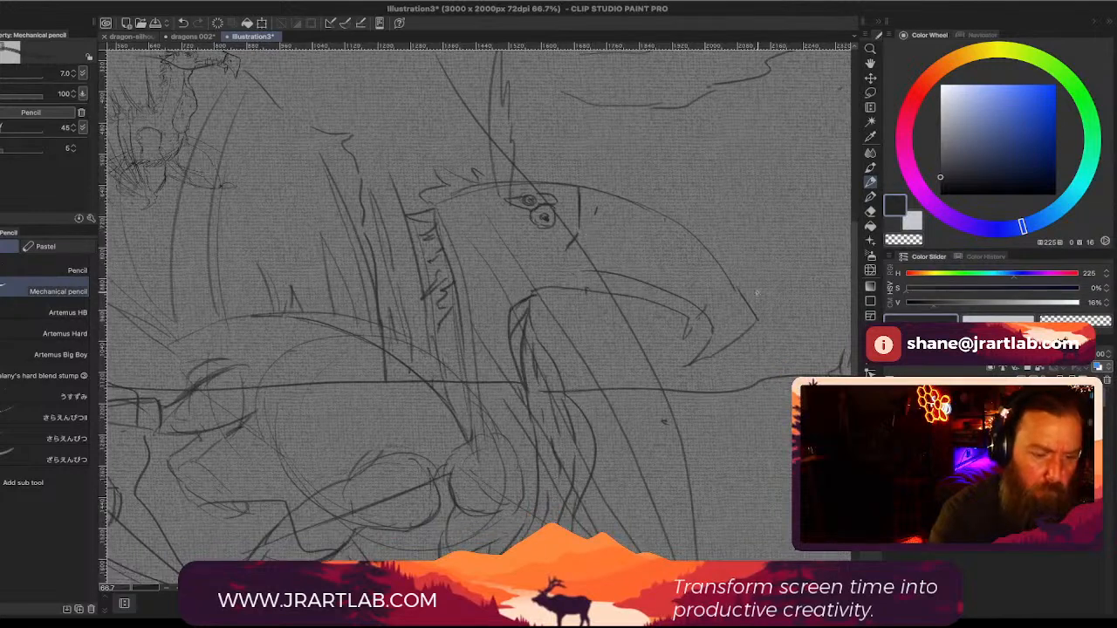
drag(599, 292, 609, 275)
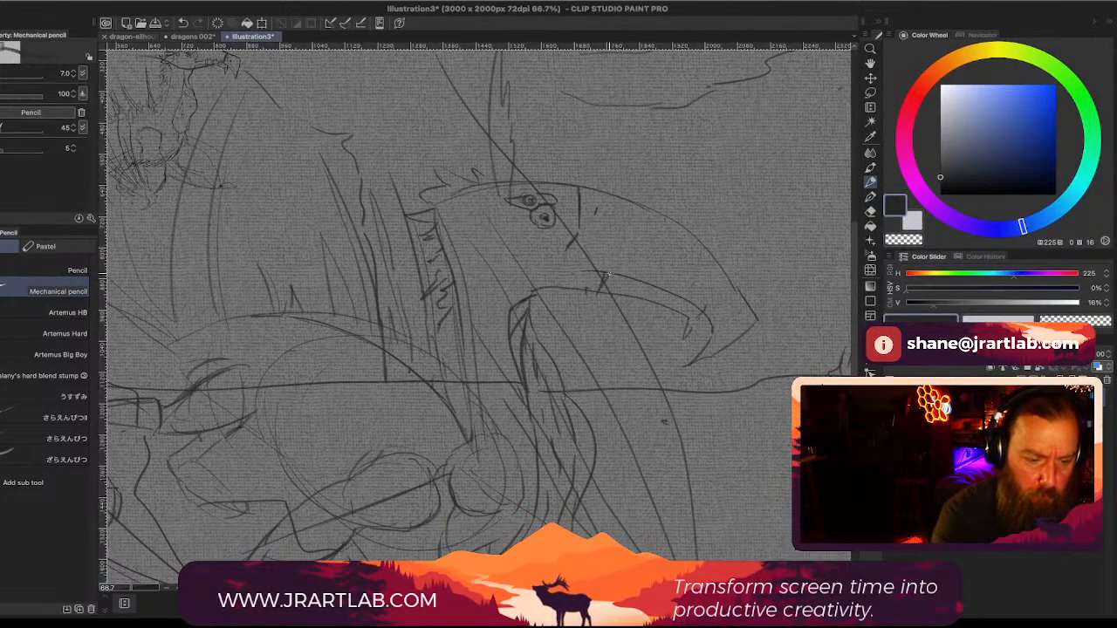
drag(666, 323, 672, 399)
scroll(673, 399, up, 5)
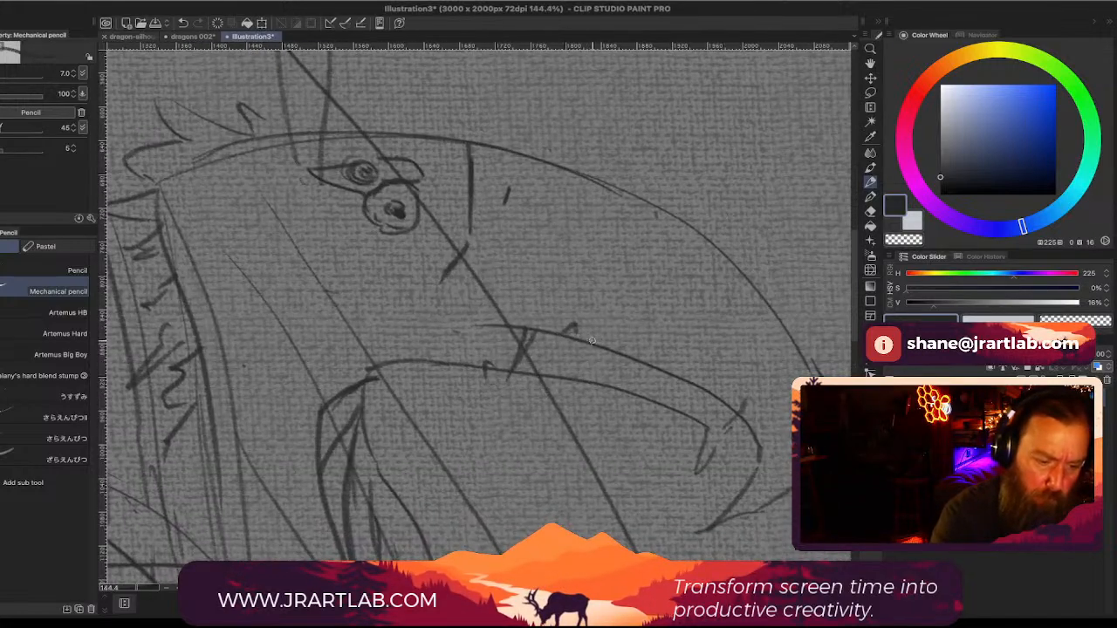
drag(588, 331, 604, 345)
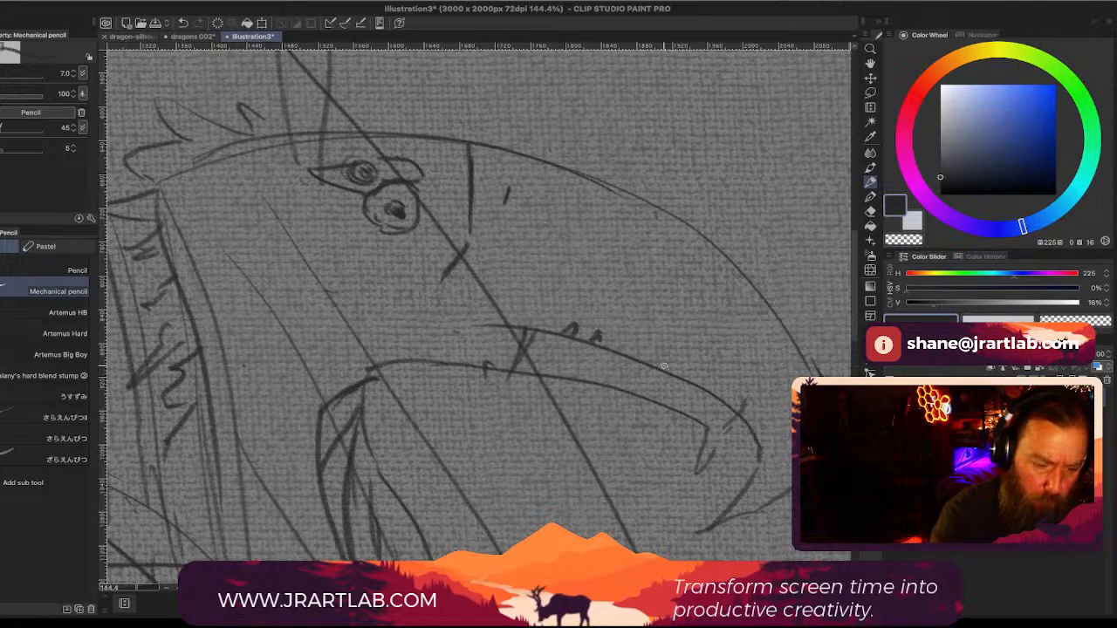
drag(665, 365, 726, 399)
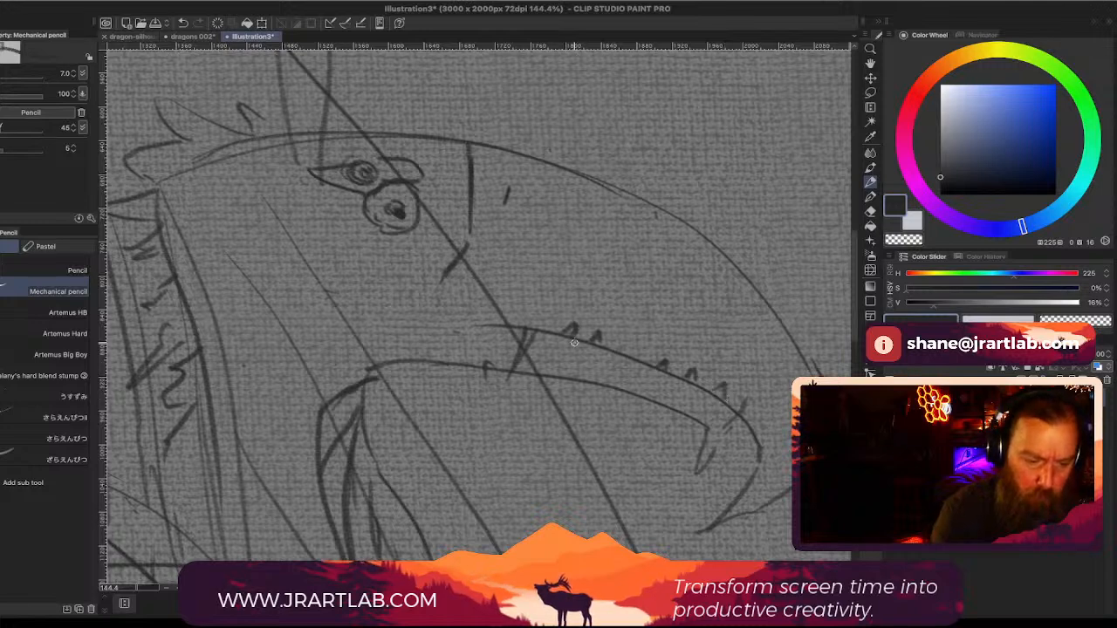
mouse_move(577, 340)
mouse_down()
mouse_move(565, 405)
mouse_move(588, 348)
mouse_move(606, 391)
mouse_move(599, 408)
mouse_move(626, 358)
mouse_up()
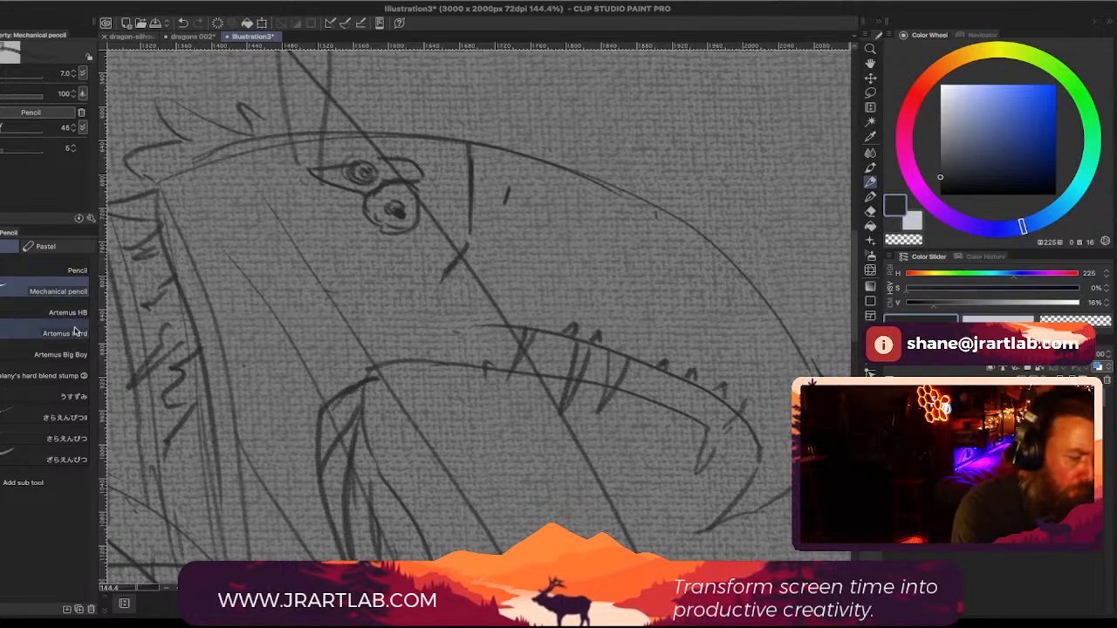
Step: Look through the blend stump, Artemus Big Boy and other pencil brushes, and choose the Artemus HB pencil
click(67, 377)
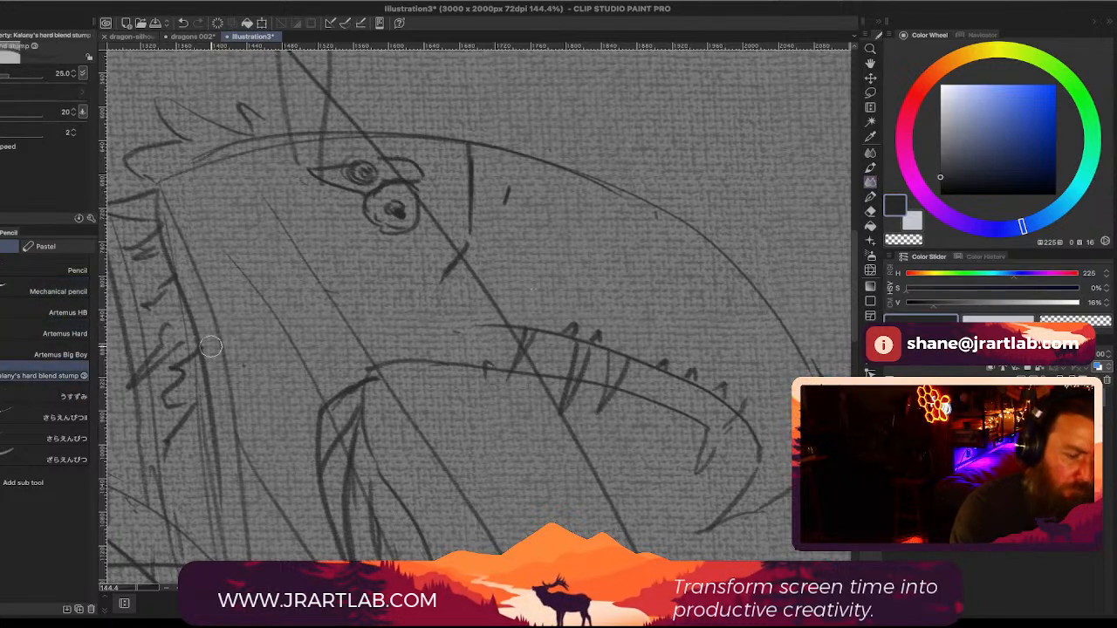
click(61, 354)
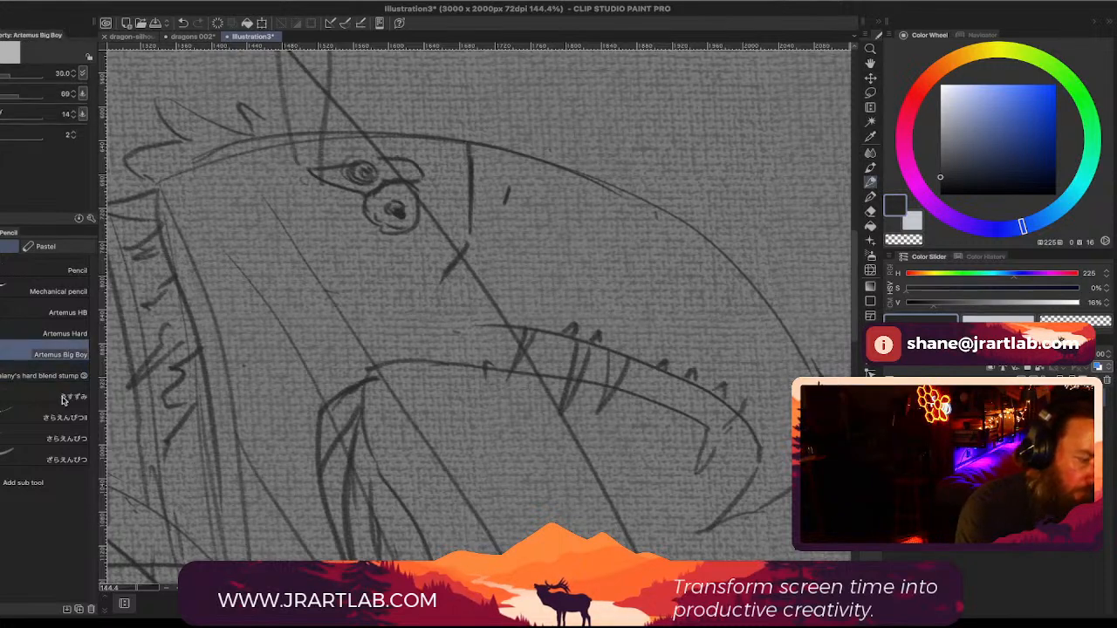
click(65, 417)
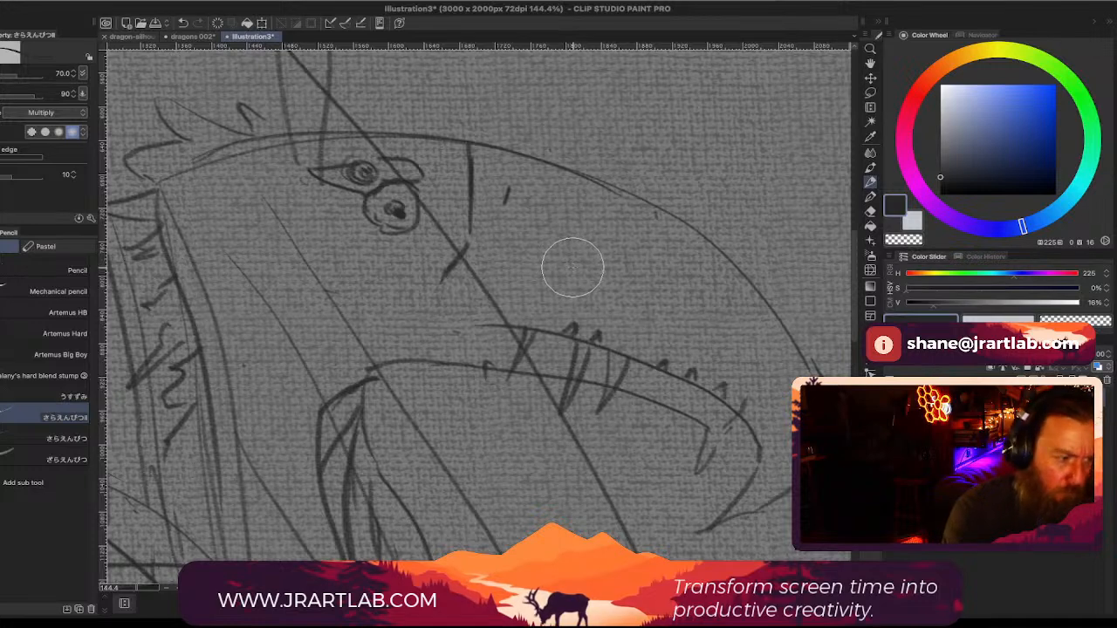
click(63, 270)
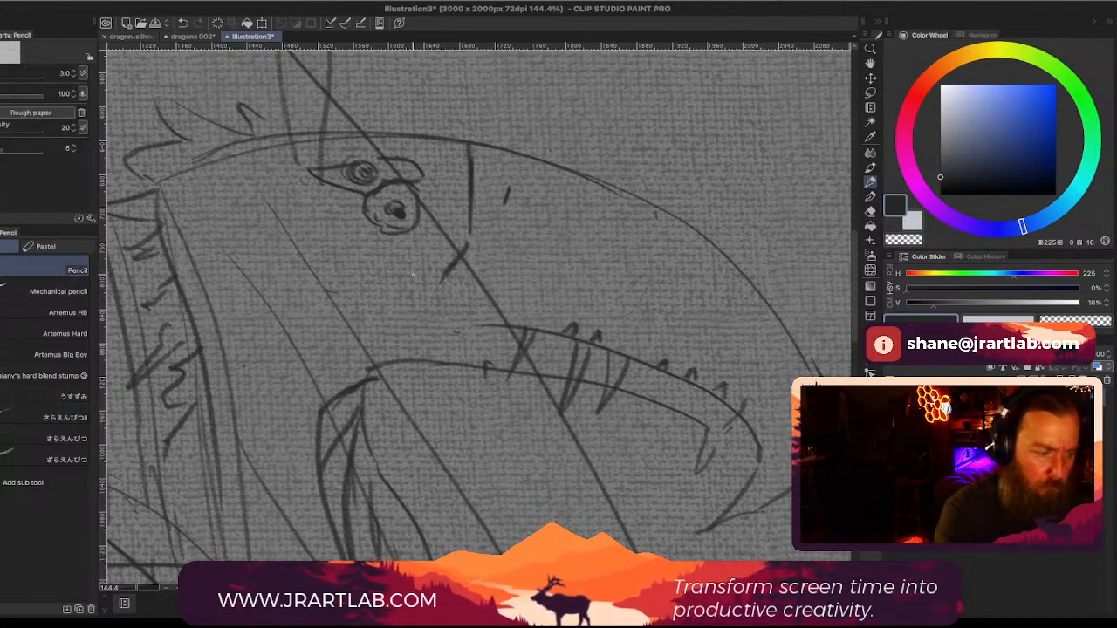
click(65, 312)
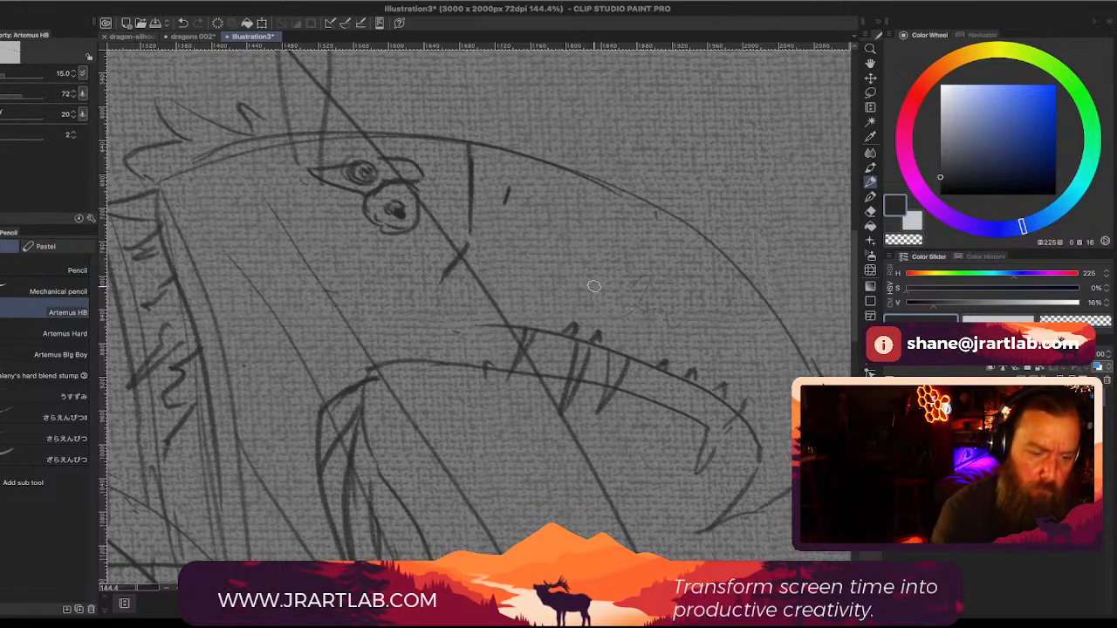
Step: Draw a few short curved test strokes on the upper beak above the mouth band with the Artemus HB pencil
drag(630, 311, 654, 304)
drag(653, 255, 639, 289)
drag(648, 299, 667, 316)
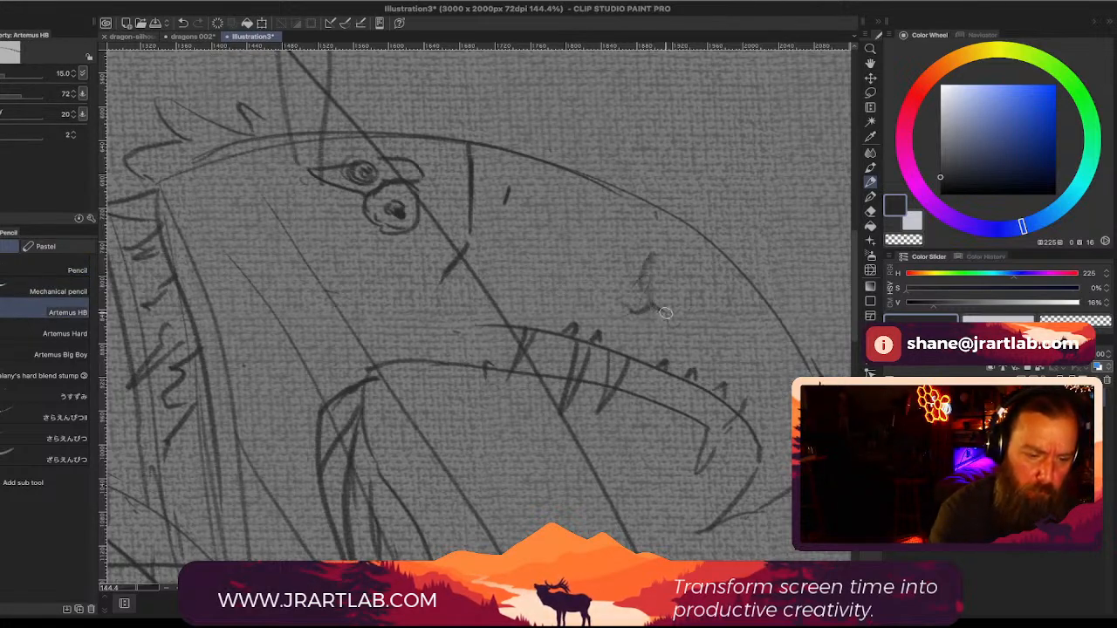
Step: Try a zigzag scribble on the upper beak with the Artemus Hard pencil, undo it and reduce the brush size to 6
click(61, 333)
drag(590, 286, 657, 308)
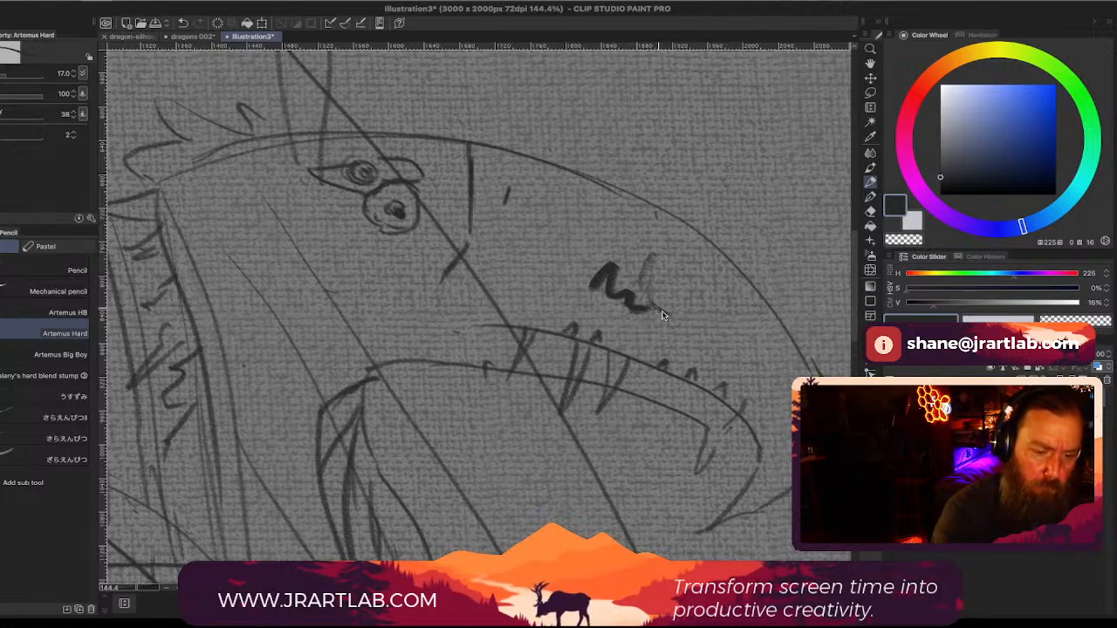
key(ctrl+z)
key(bracketleft)
key(bracketleft)
key(bracketleft)
key(bracketleft)
key(bracketleft)
key(bracketleft)
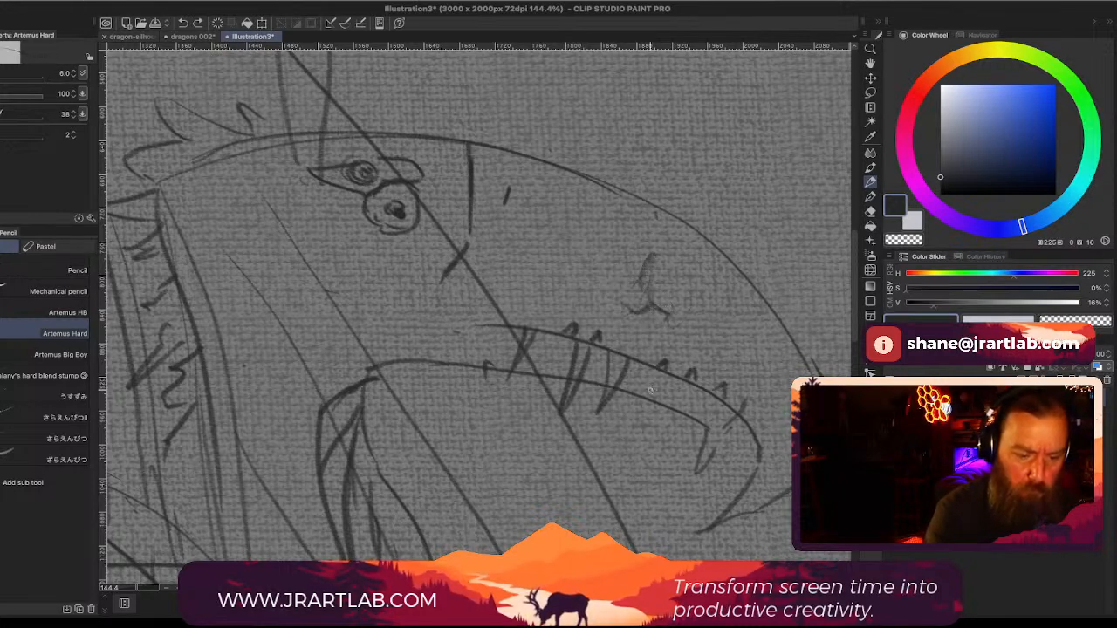
Step: With the Mechanical pencil, add slanted teeth along the front of the beak's mouth band and a short diagonal line behind the beak's tip
click(57, 291)
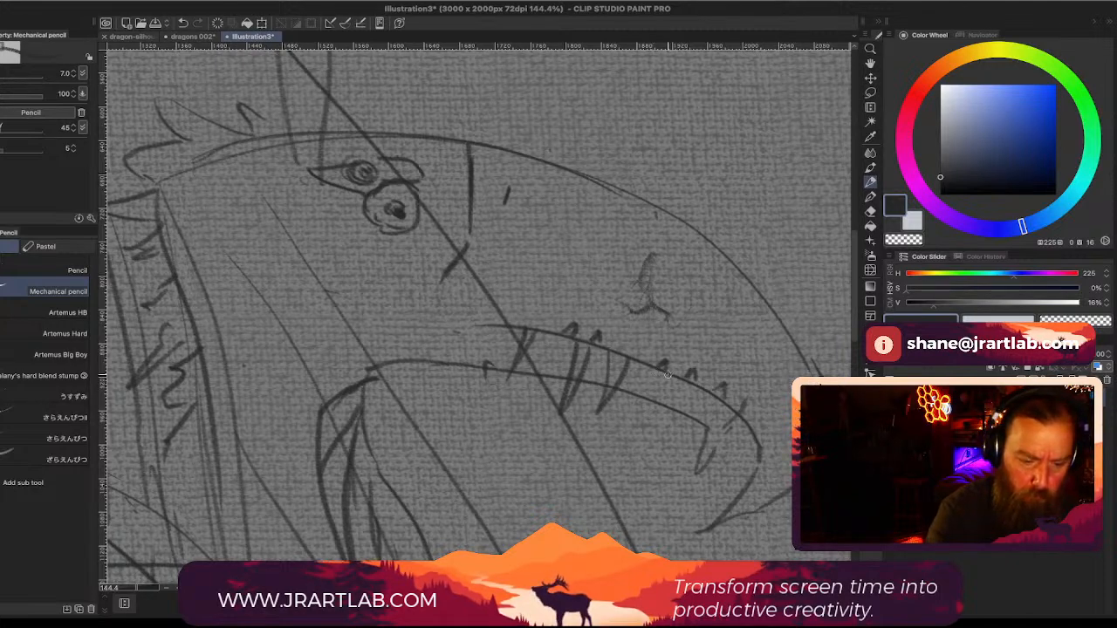
drag(668, 375, 646, 432)
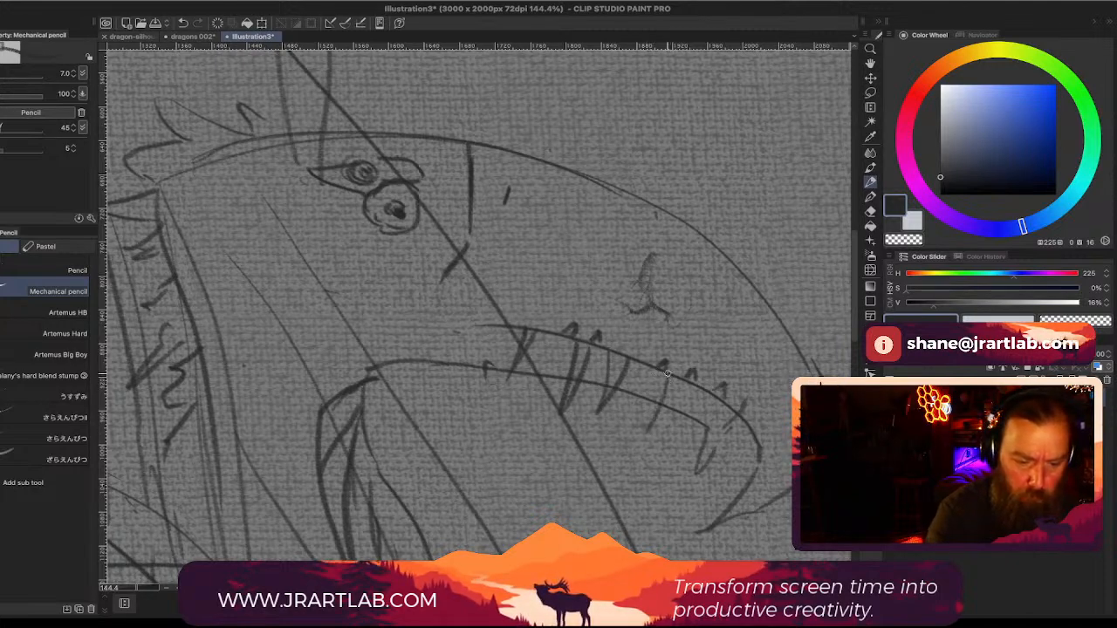
mouse_move(668, 373)
mouse_down()
mouse_move(641, 456)
mouse_move(685, 379)
mouse_move(708, 440)
mouse_move(694, 466)
mouse_move(722, 419)
mouse_up()
scroll(750, 349, down, 5)
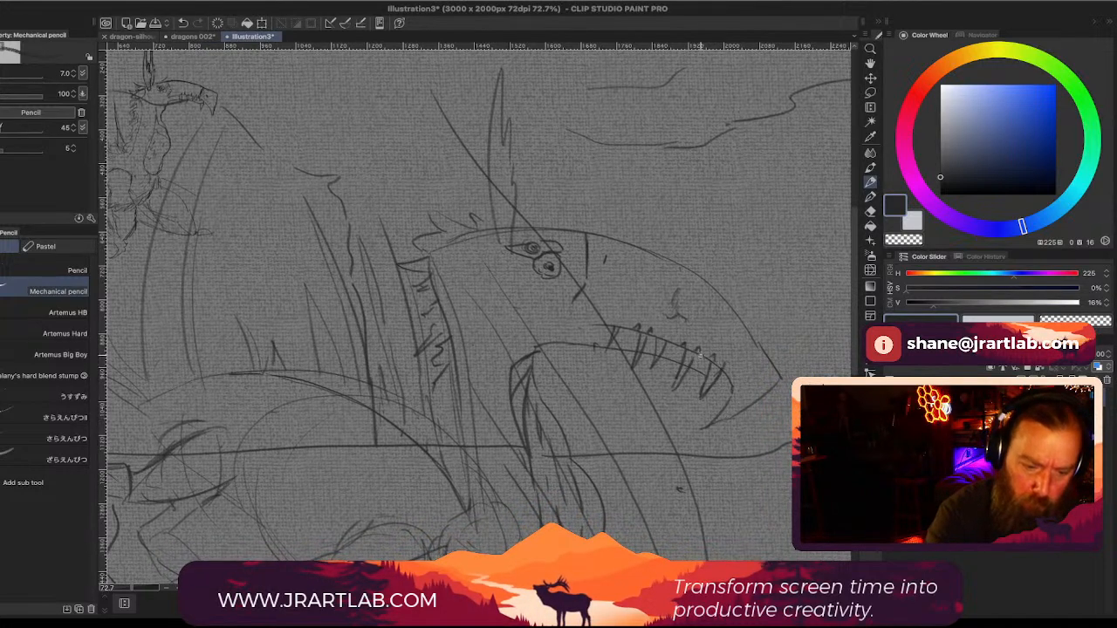
drag(751, 341, 750, 347)
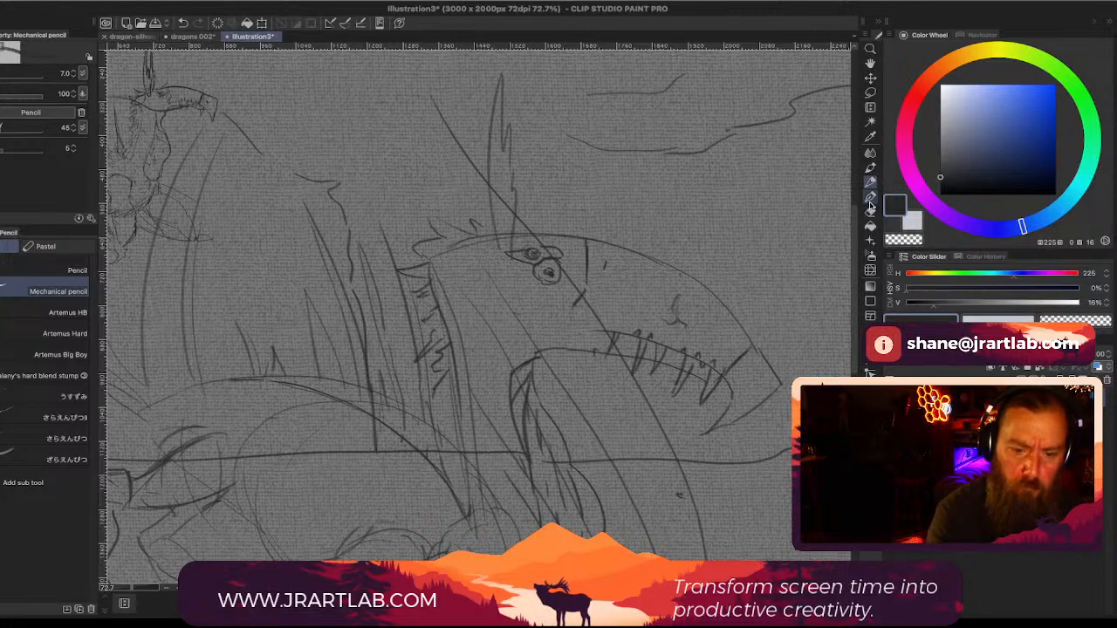
Step: Erase the iris and pupil inside the upper of the wyvern's two eye shapes with the Hard eraser at size 17
click(870, 211)
key(bracketleft)
key(bracketleft)
key(bracketleft)
key(bracketleft)
key(bracketleft)
key(bracketleft)
key(bracketleft)
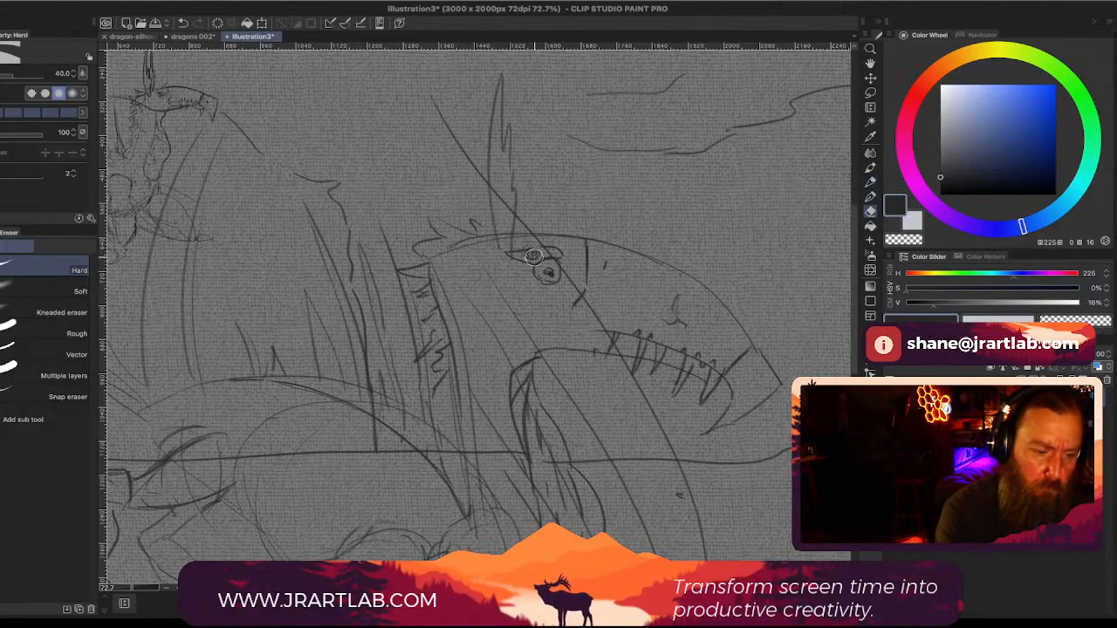
drag(535, 253, 534, 256)
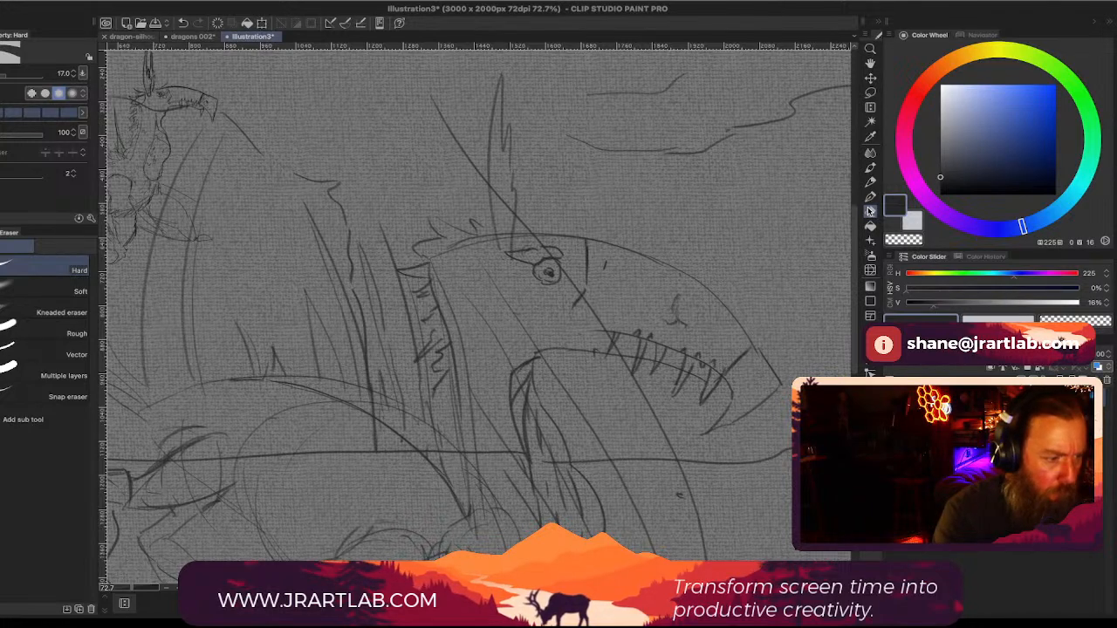
Step: Reinforce the lower eye's outline with the Mechanical pencil, adding a pointed front corner and short hatching behind and below it
click(870, 181)
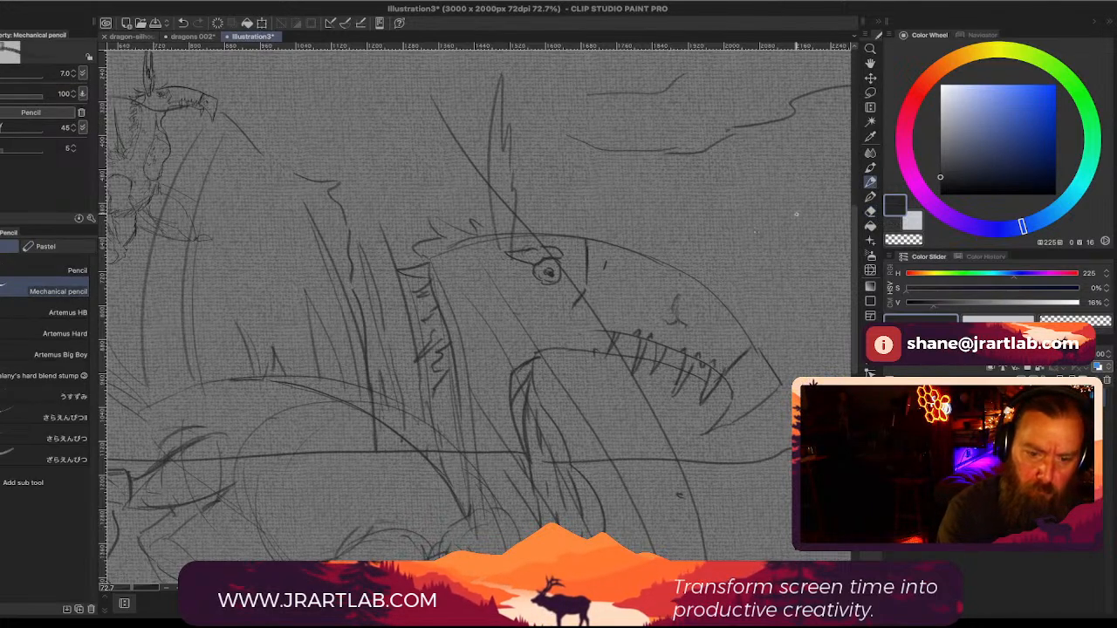
drag(542, 282, 564, 273)
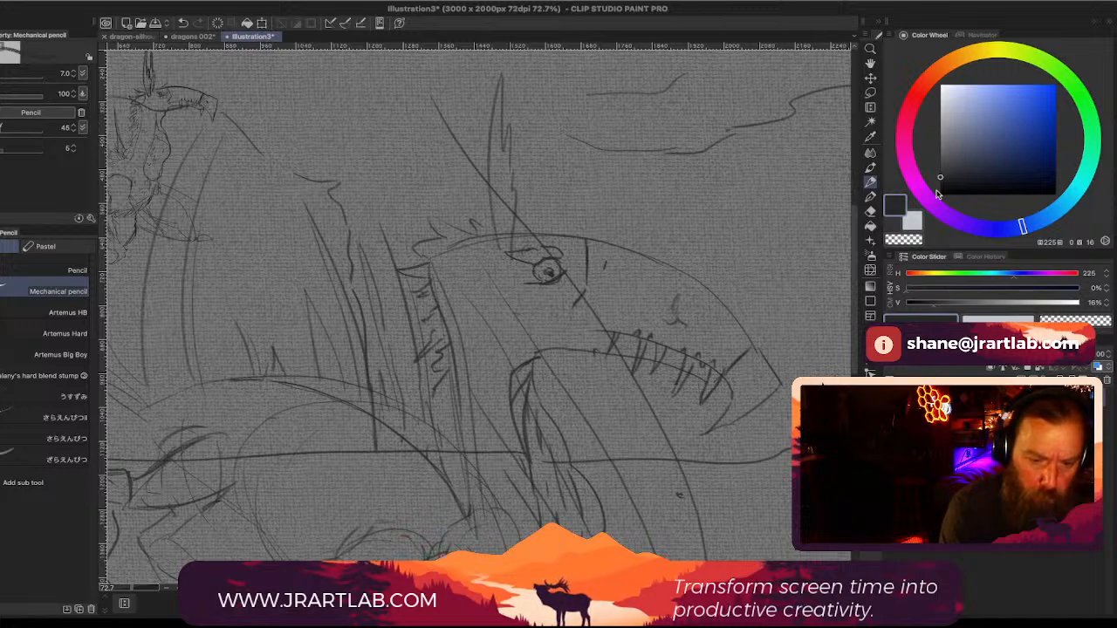
click(870, 211)
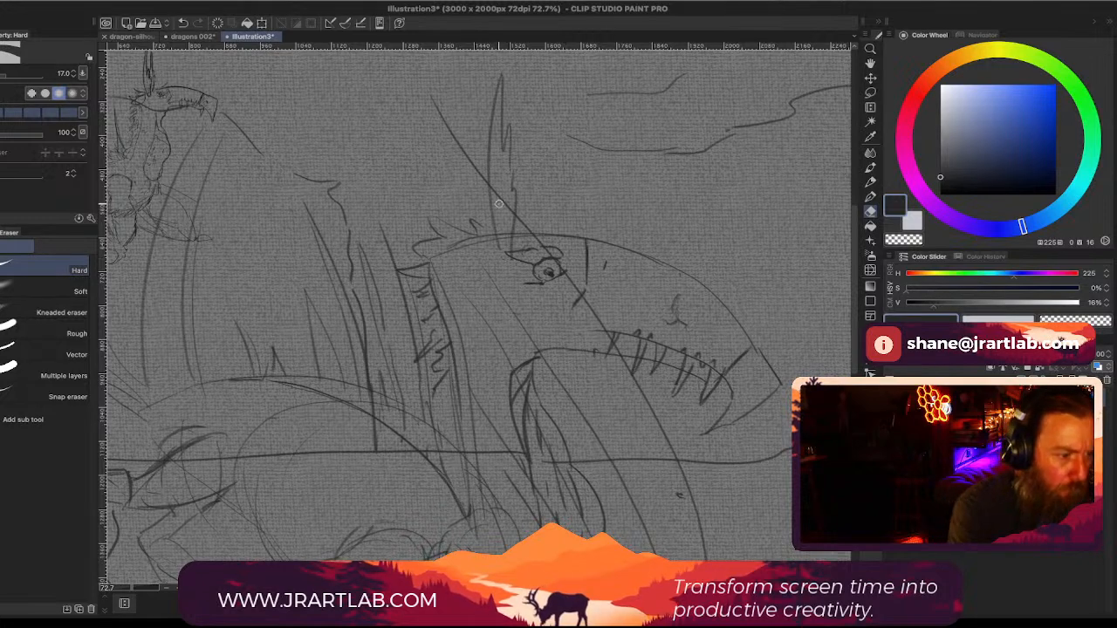
click(870, 181)
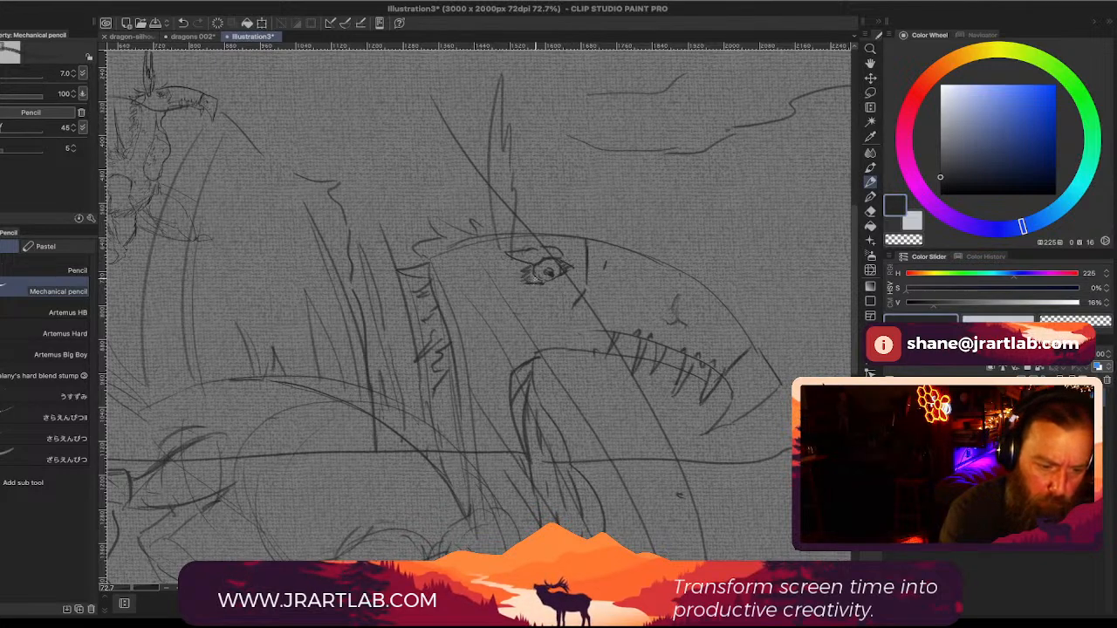
Step: Erase the inside of the wyvern's eye and redraw it with an inner ring, a small pupil dot and short crease strokes beneath
click(869, 210)
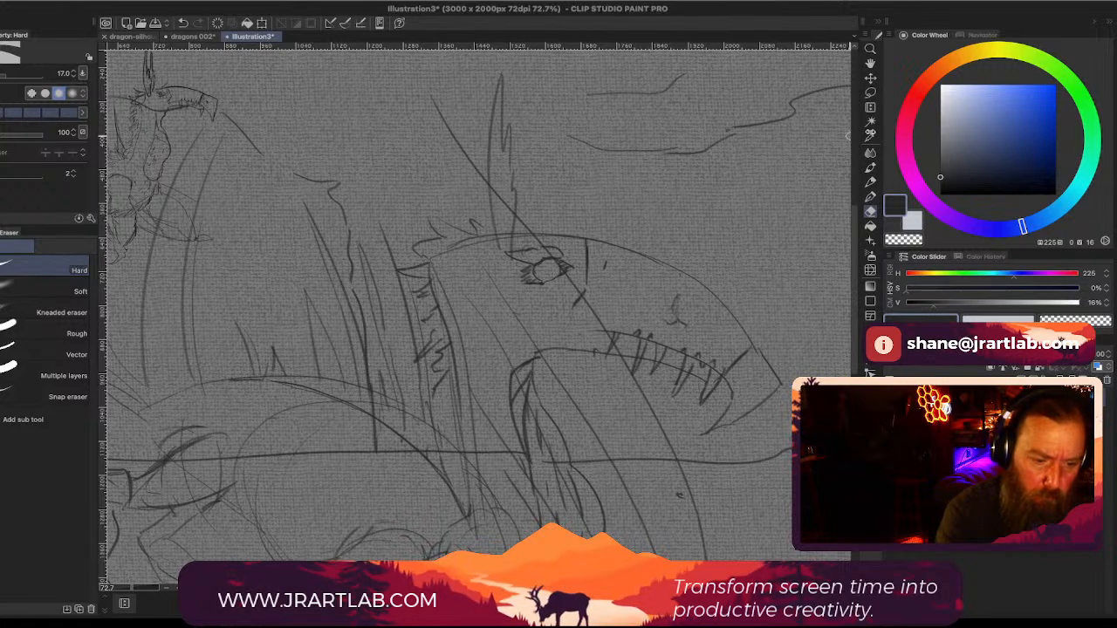
click(870, 181)
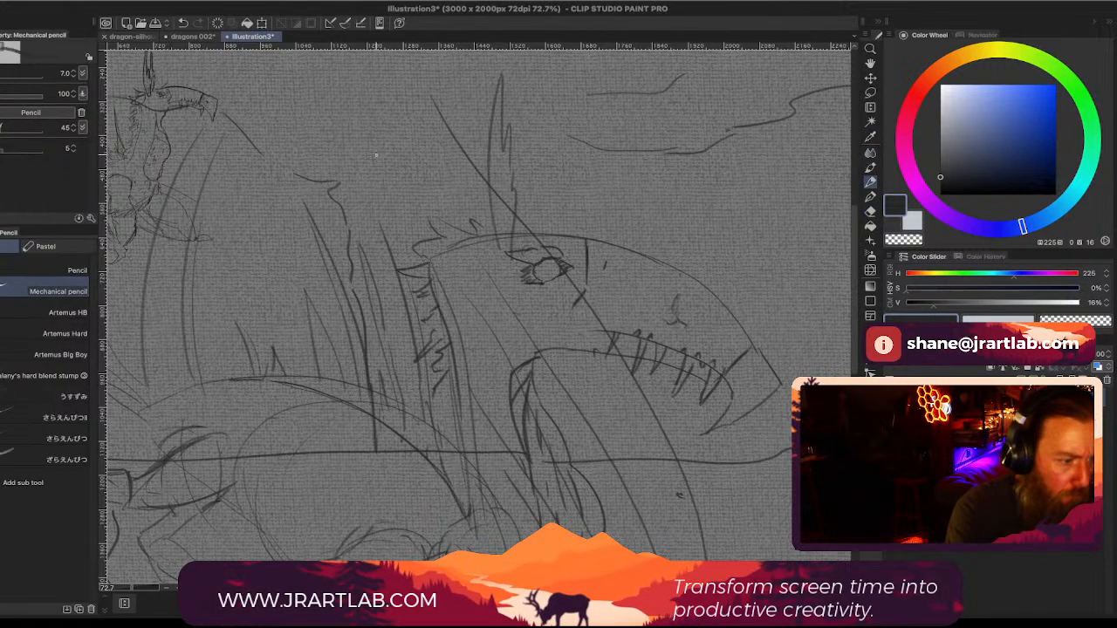
scroll(447, 301, up, 5)
mouse_move(336, 222)
mouse_down()
mouse_move(480, 340)
mouse_move(304, 110)
mouse_up()
drag(663, 361, 315, 212)
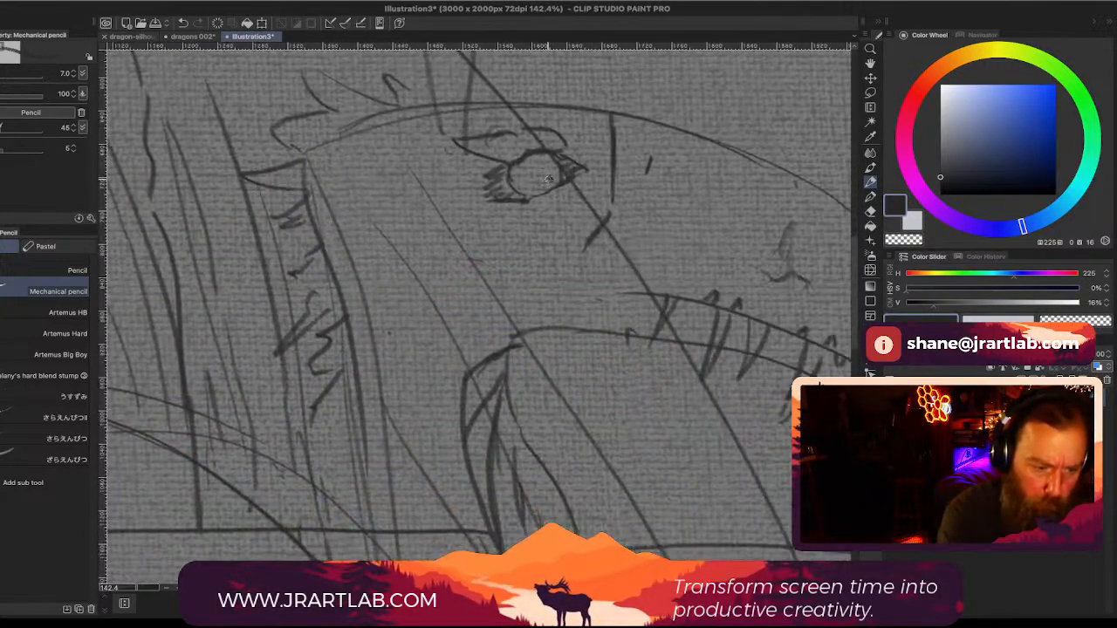
mouse_move(548, 179)
mouse_down()
mouse_move(534, 188)
mouse_move(514, 167)
mouse_move(543, 186)
mouse_move(516, 164)
mouse_move(544, 158)
mouse_move(561, 184)
mouse_move(597, 178)
mouse_move(584, 166)
mouse_move(591, 172)
mouse_move(534, 206)
mouse_move(572, 196)
mouse_move(555, 216)
mouse_move(600, 207)
mouse_up()
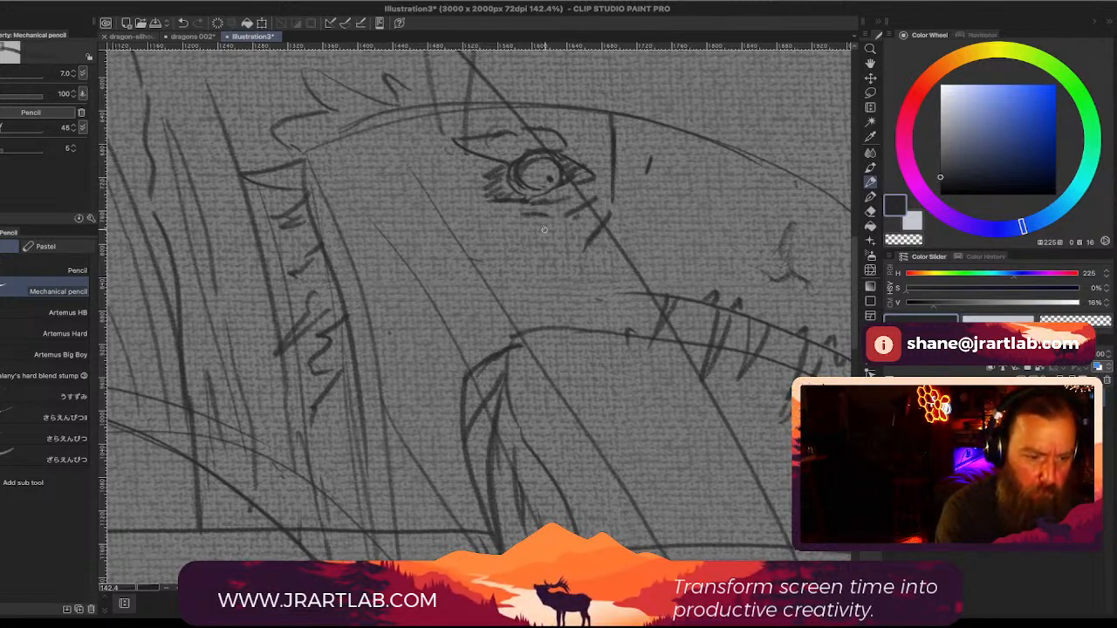
drag(544, 230, 535, 230)
Step: Draw a small circle on the side of the wyvern's head, behind and slightly below the eye
drag(505, 286, 560, 312)
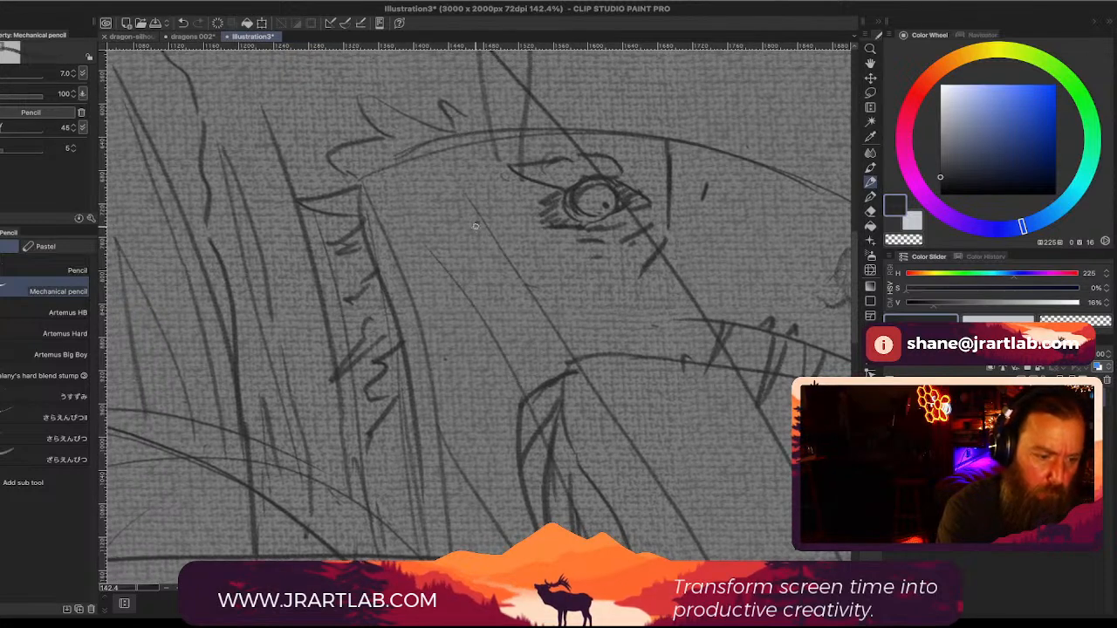
mouse_move(476, 226)
mouse_down()
mouse_move(492, 224)
mouse_move(480, 222)
mouse_up()
drag(604, 343, 618, 417)
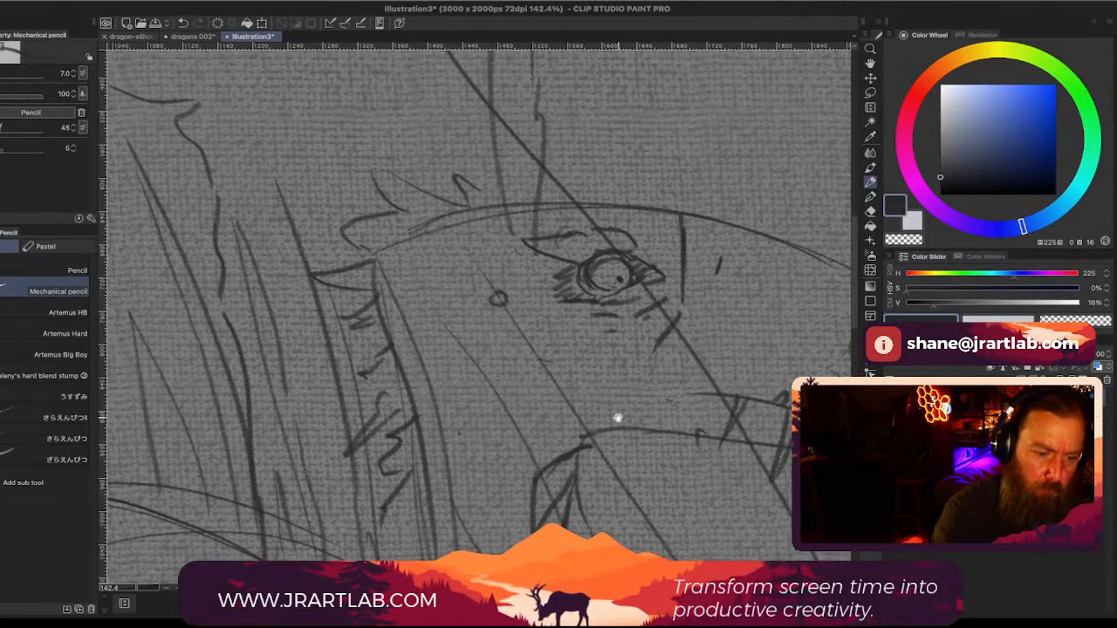
Step: Save the dragon illustration
key(ctrl+Up)
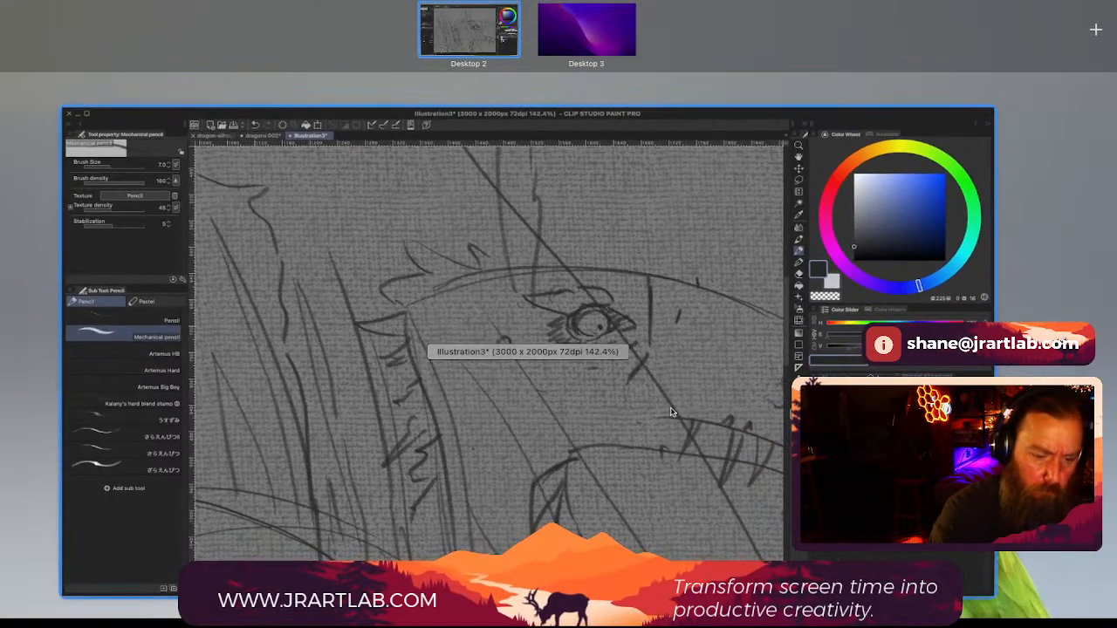
click(662, 356)
scroll(671, 376, down, 5)
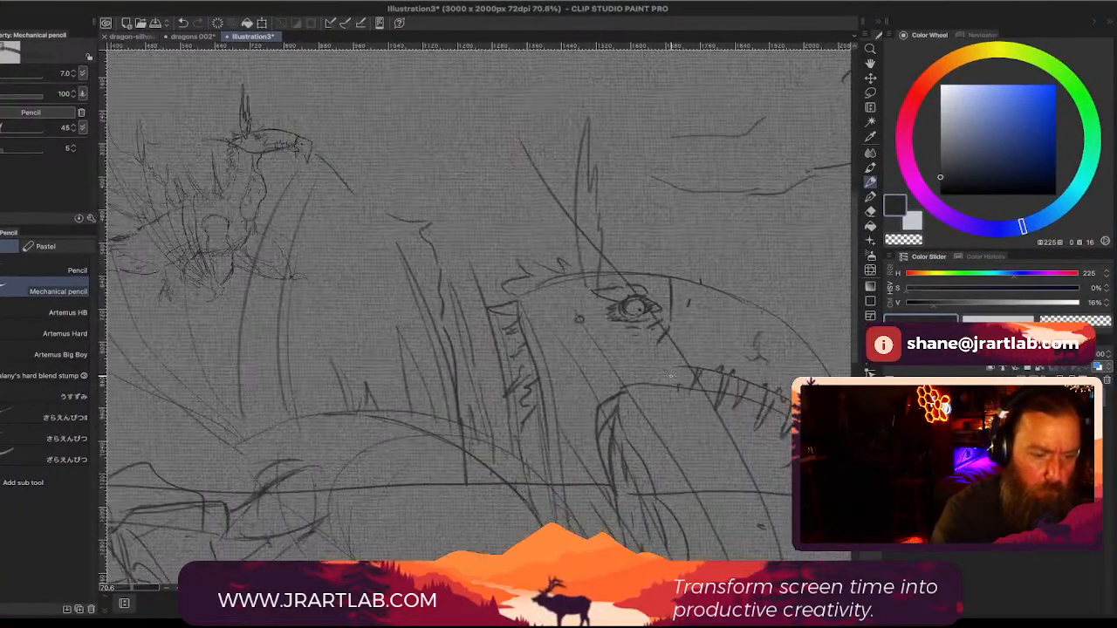
drag(708, 315, 694, 433)
key(super+s)
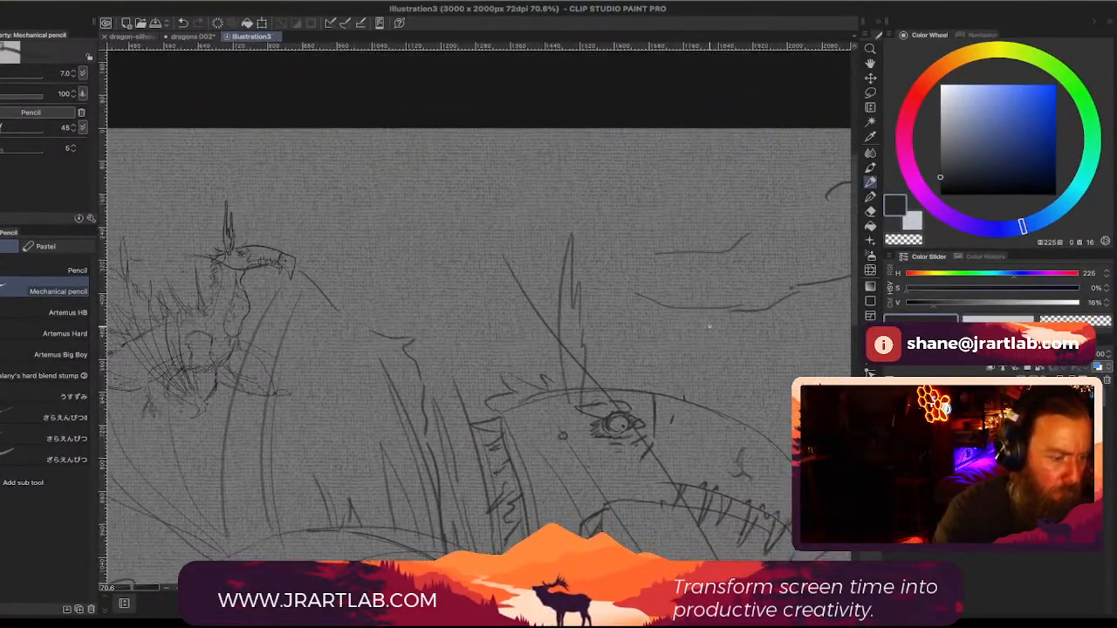
Step: Pencil a second jagged horn above the eye, and lengthen and darken the existing horn behind it
scroll(695, 351, down, 5)
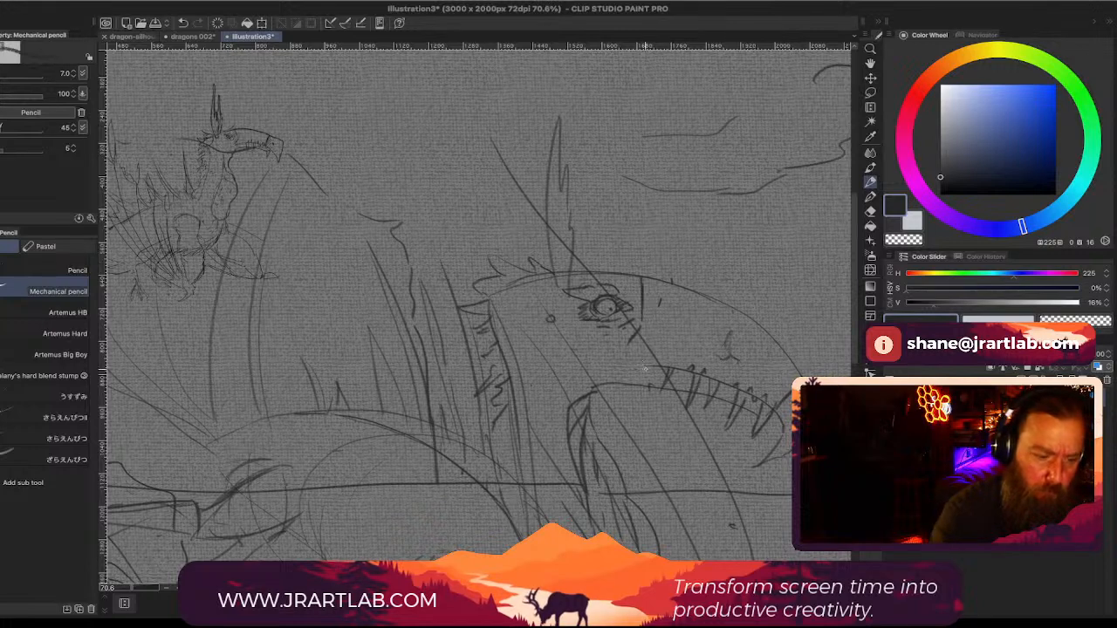
mouse_move(601, 274)
mouse_down()
mouse_move(589, 239)
mouse_move(608, 153)
mouse_move(604, 273)
mouse_up()
mouse_move(608, 212)
mouse_down()
mouse_move(603, 273)
mouse_move(592, 242)
mouse_move(593, 272)
mouse_move(592, 207)
mouse_move(617, 122)
mouse_up()
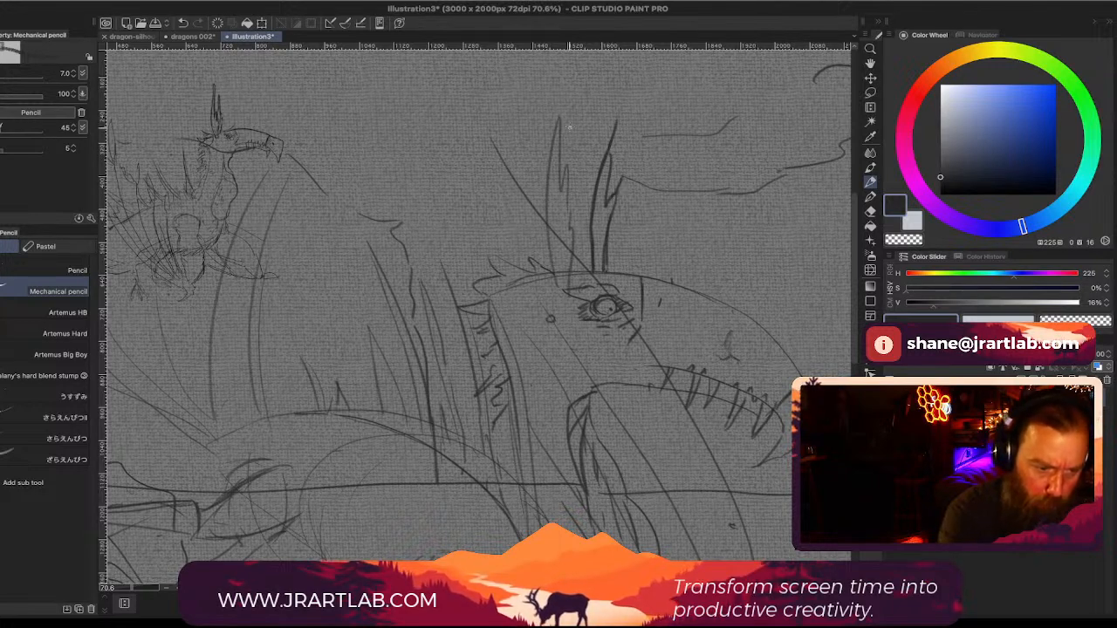
drag(566, 168, 562, 95)
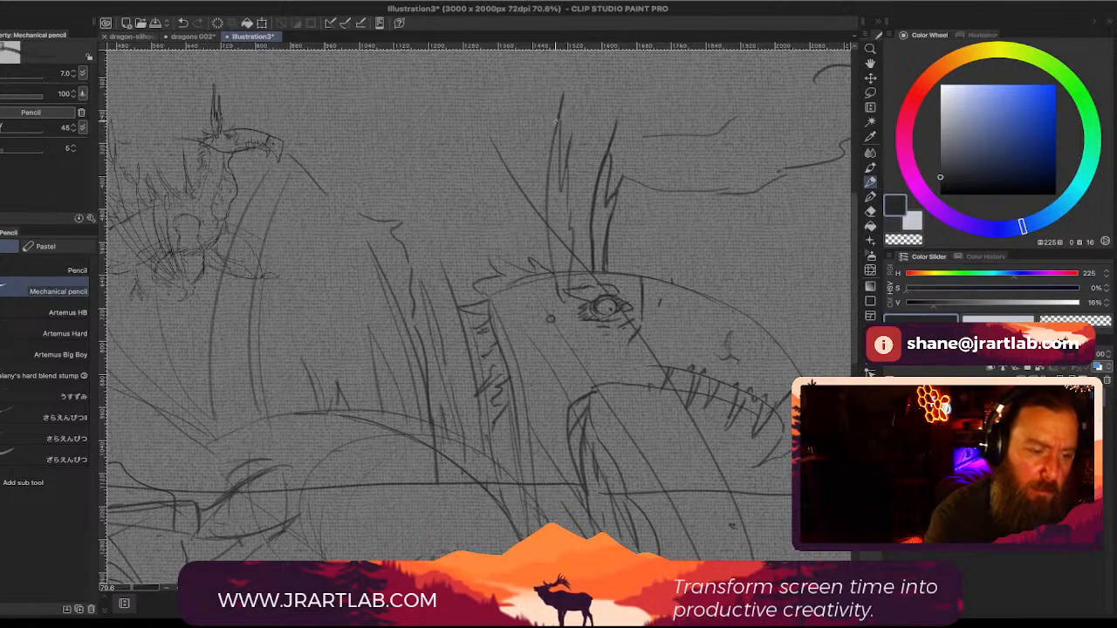
mouse_move(556, 121)
mouse_down()
mouse_move(546, 219)
mouse_move(549, 171)
mouse_move(556, 275)
mouse_up()
Step: Refine the brow above the dragon's eye and darken the spiky crest along the back of its head
drag(656, 255, 655, 259)
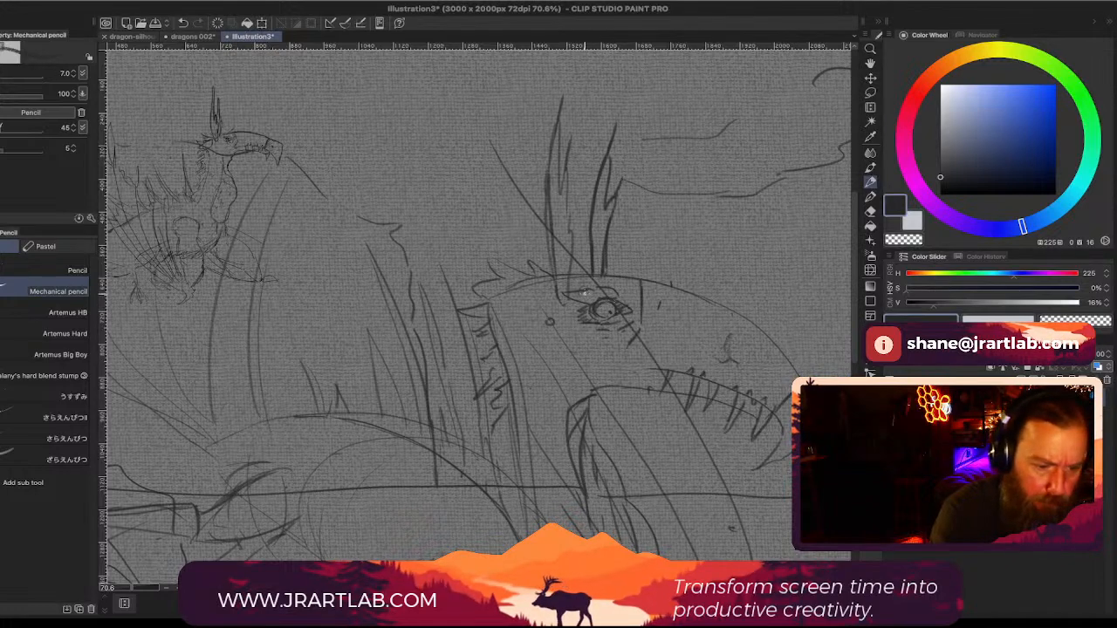
drag(579, 292, 597, 300)
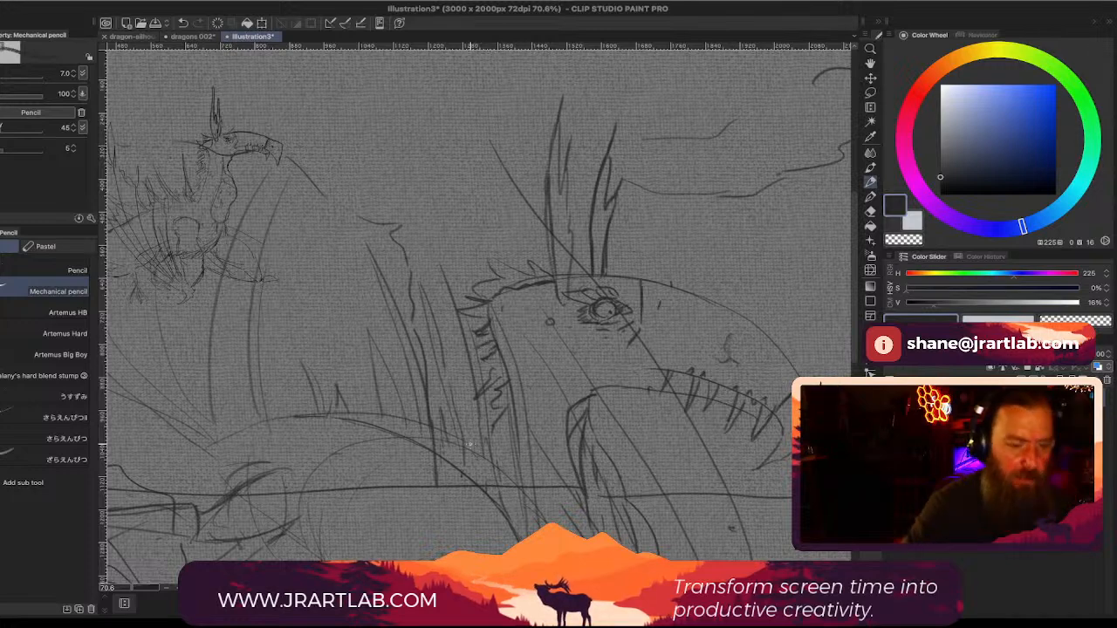
Step: Darken the beak's upper contour down to its pointed tip and add band lines across the snout
scroll(629, 428, down, 1)
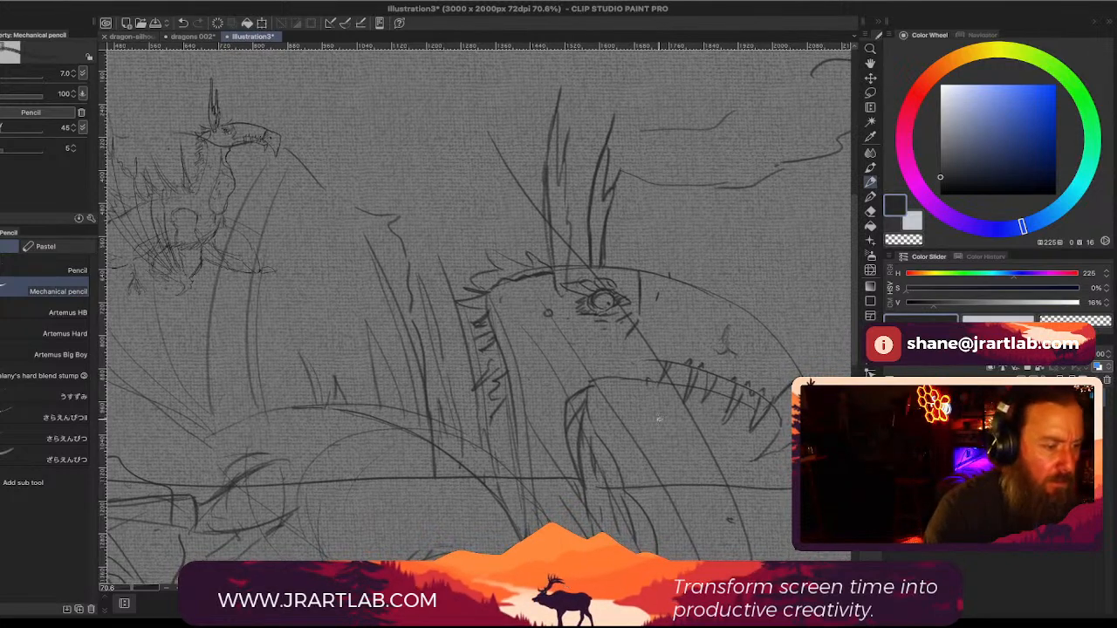
drag(659, 278, 658, 312)
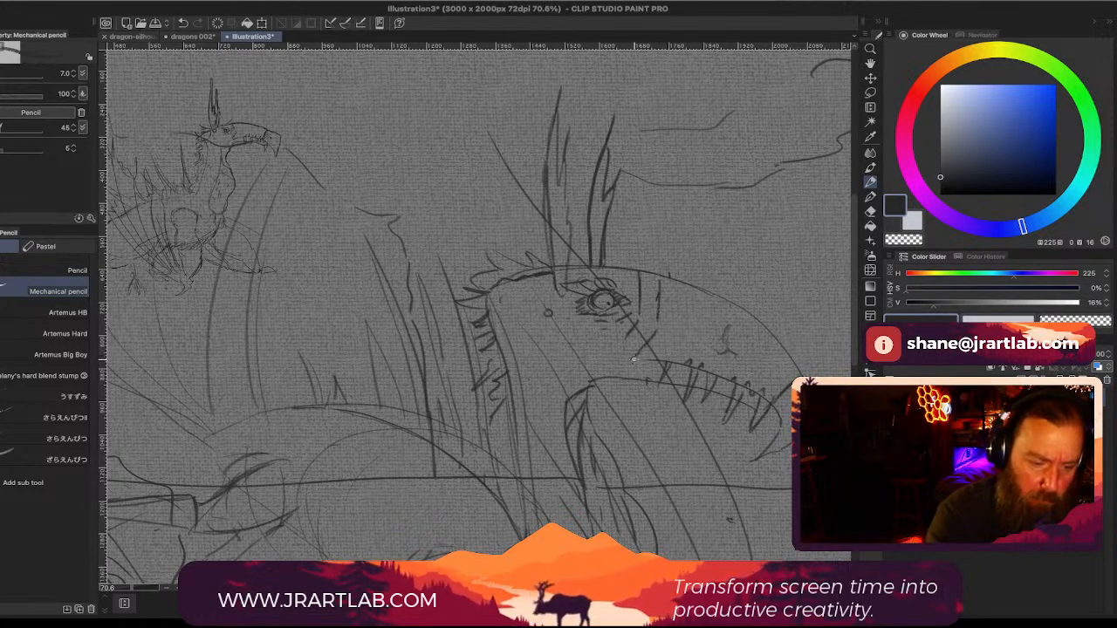
drag(740, 391, 622, 369)
mouse_move(567, 278)
mouse_down()
mouse_move(652, 327)
mouse_move(696, 379)
mouse_up()
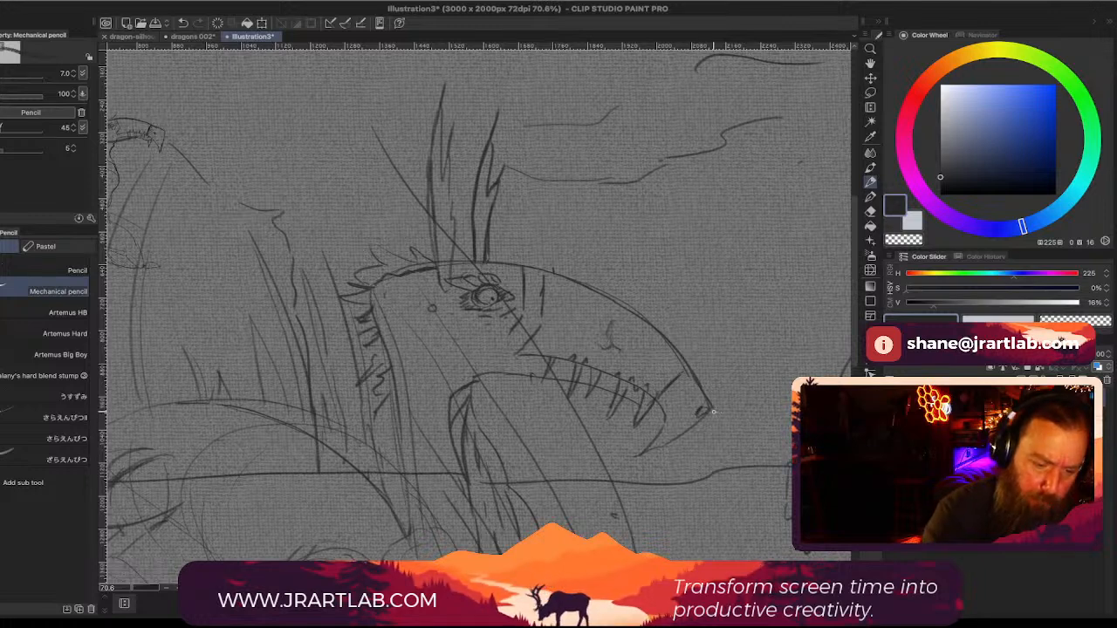
mouse_move(707, 410)
mouse_down()
mouse_move(672, 369)
mouse_move(669, 333)
mouse_move(669, 371)
mouse_move(678, 373)
mouse_move(669, 375)
mouse_move(684, 377)
mouse_up()
key(ctrl+z)
key(ctrl+z)
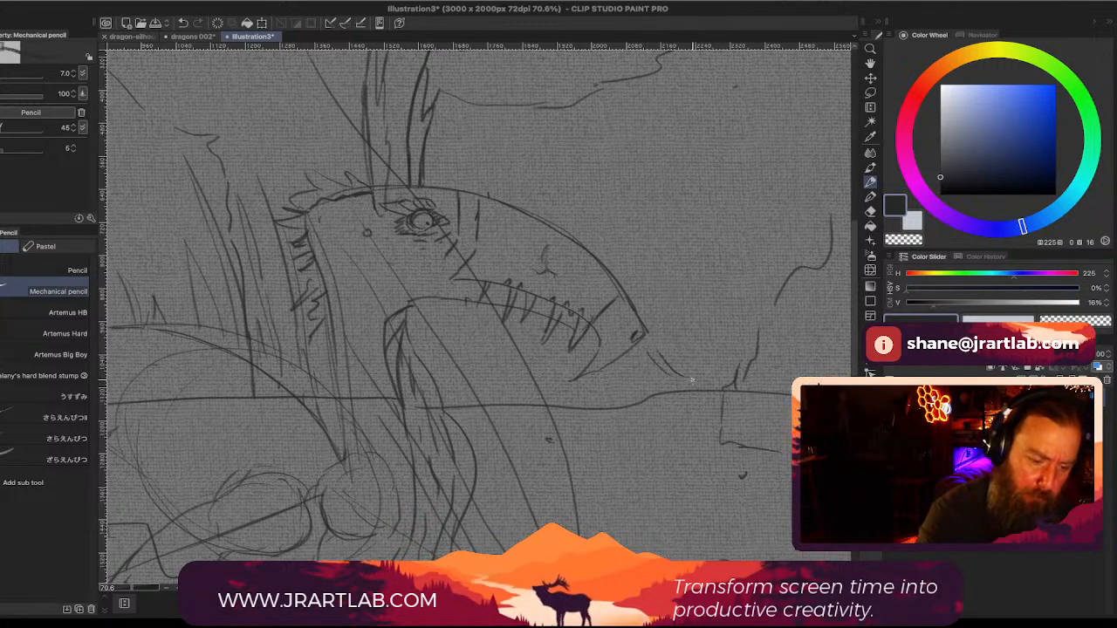
Step: Add short spines along the back of the neck and darken the throat contour from the jaw to the chest
mouse_move(669, 465)
mouse_down()
mouse_move(701, 449)
mouse_move(726, 455)
mouse_up()
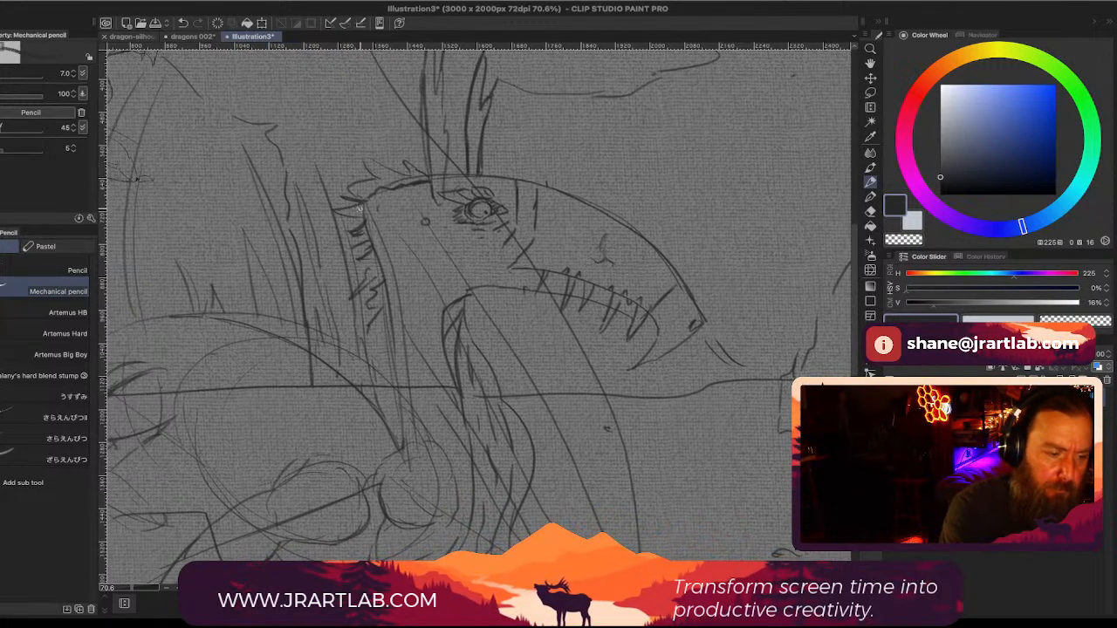
mouse_move(367, 227)
mouse_down()
mouse_move(340, 237)
mouse_move(371, 246)
mouse_move(342, 264)
mouse_up()
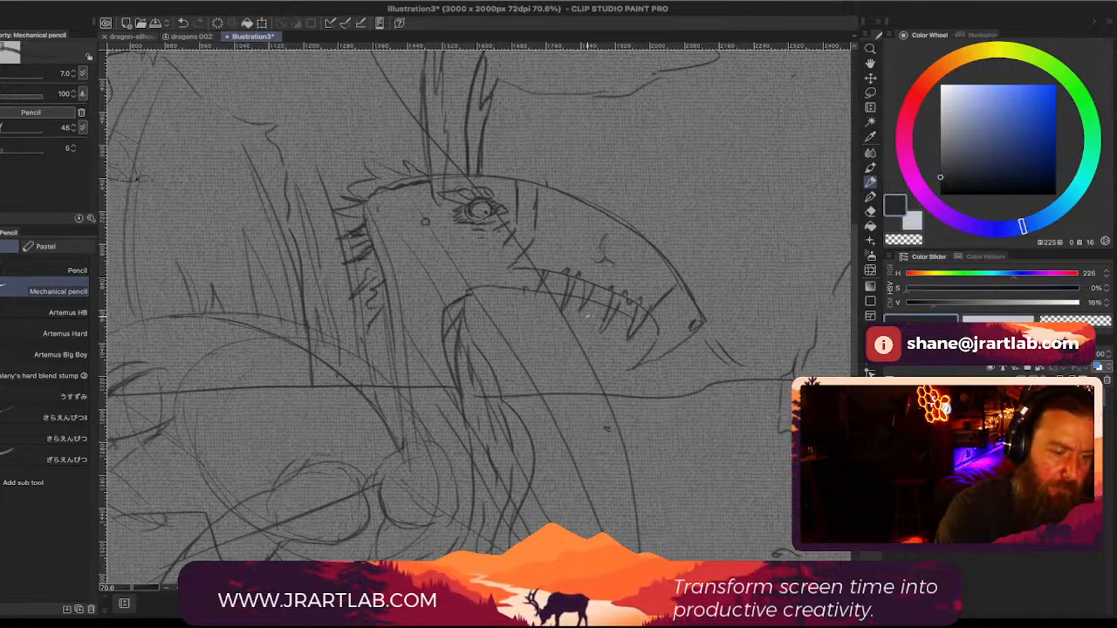
scroll(685, 348, down, 5)
drag(618, 361, 622, 323)
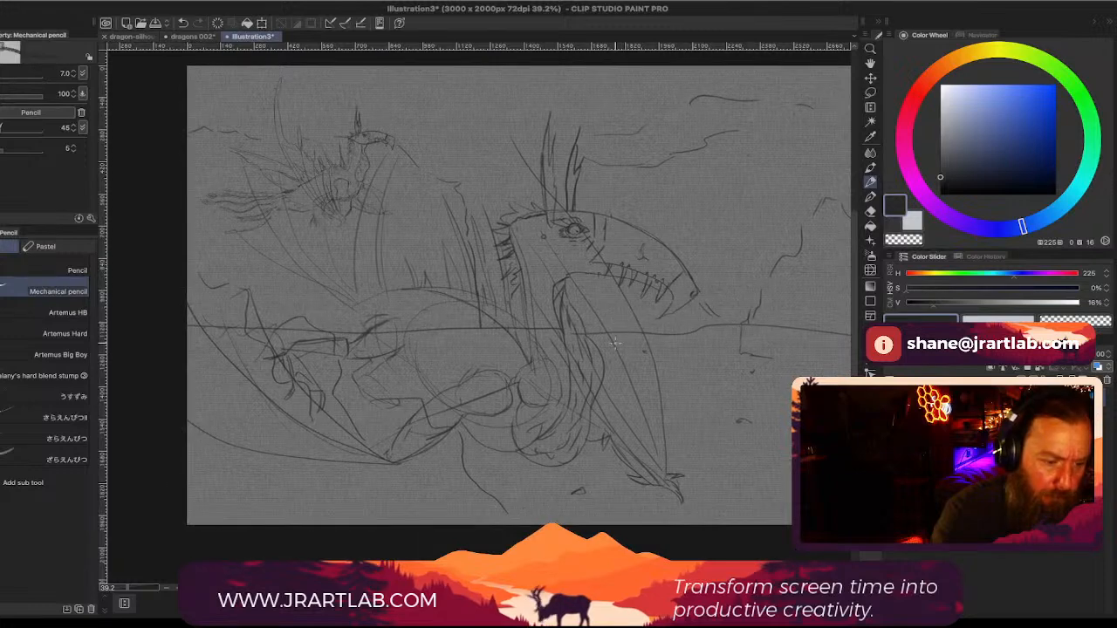
scroll(622, 323, up, 5)
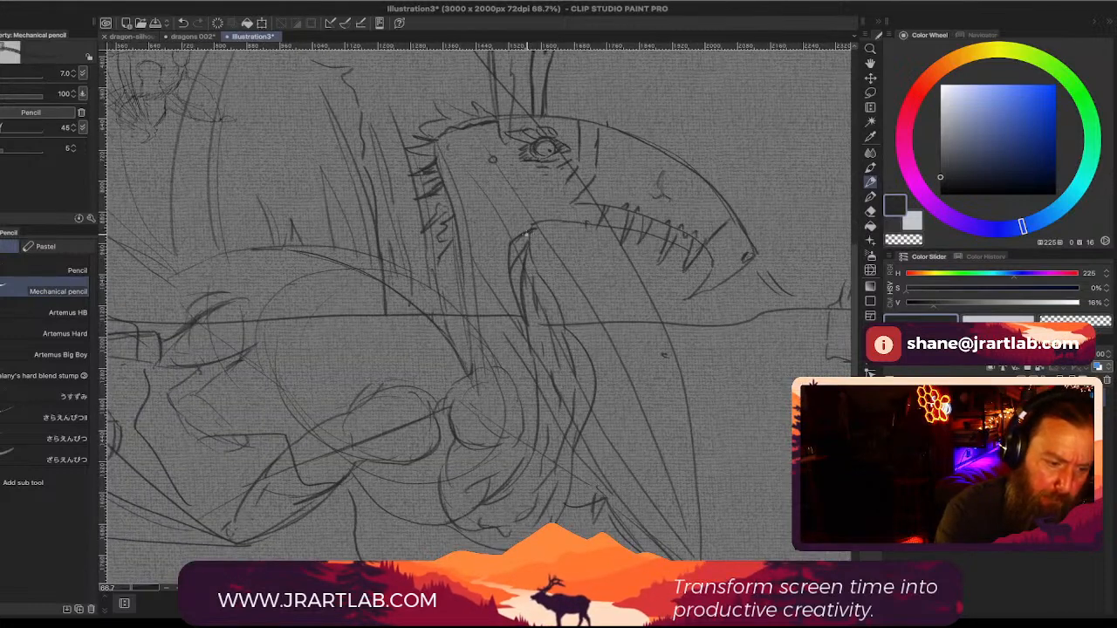
drag(526, 260, 530, 460)
drag(488, 500, 527, 472)
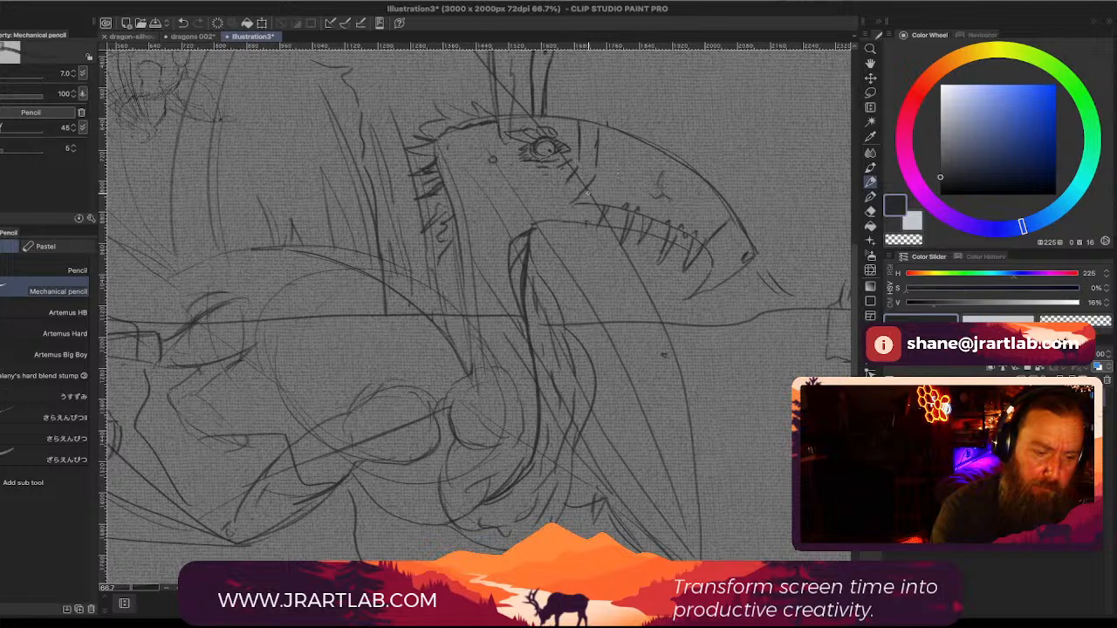
Step: Erase the horizon line and stray strokes crossing the neck, and redraw the front neck contour with the mechanical pencil
click(870, 210)
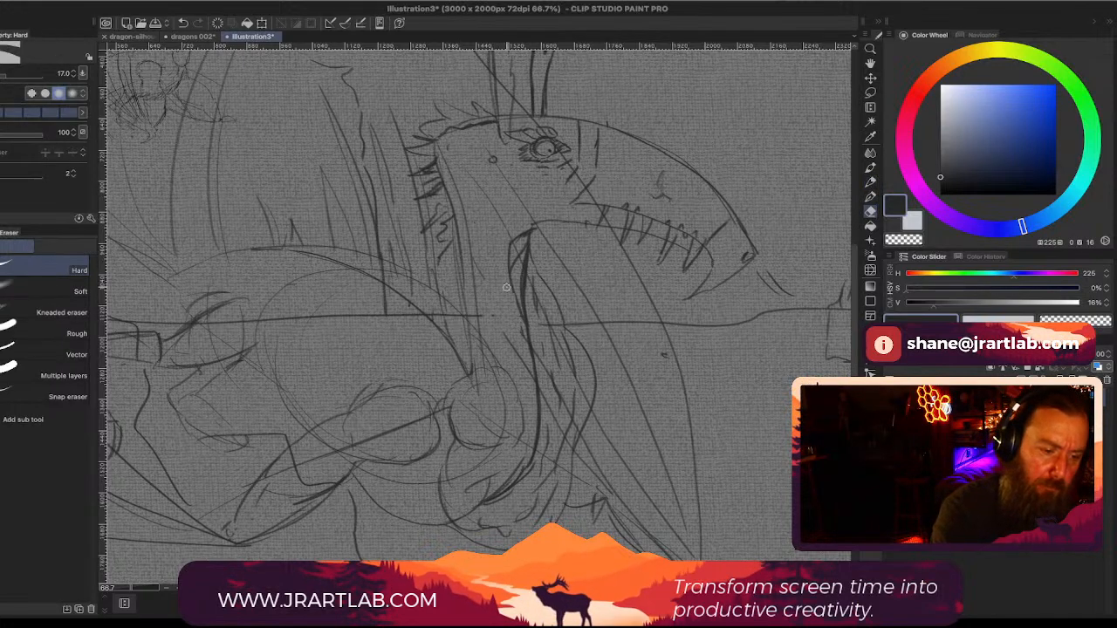
mouse_move(506, 287)
mouse_down()
mouse_move(510, 277)
mouse_move(517, 316)
mouse_up()
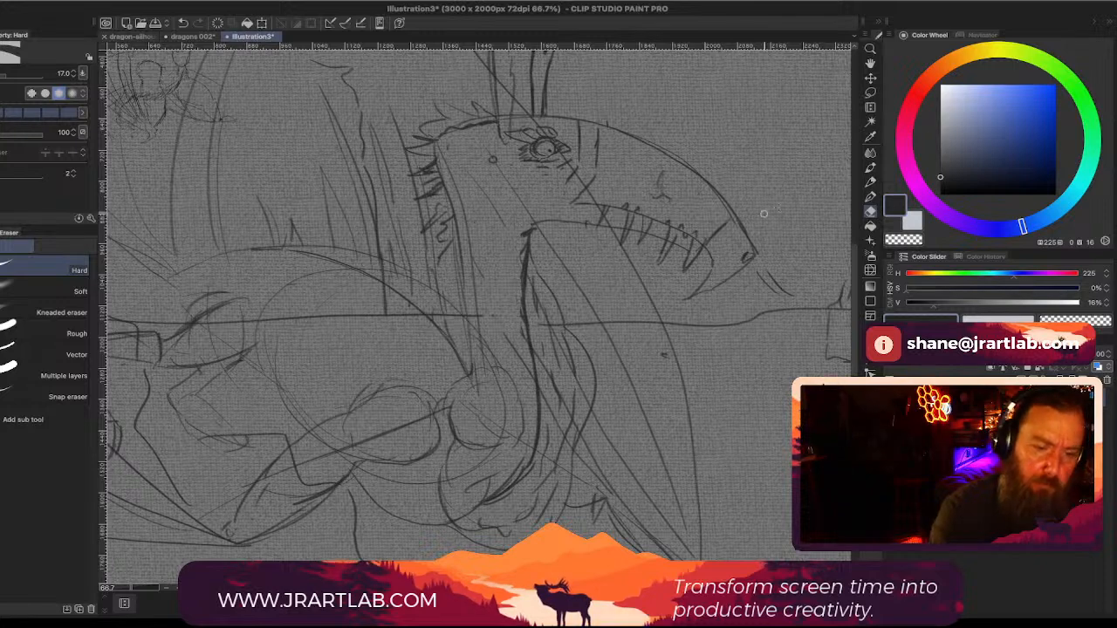
click(871, 168)
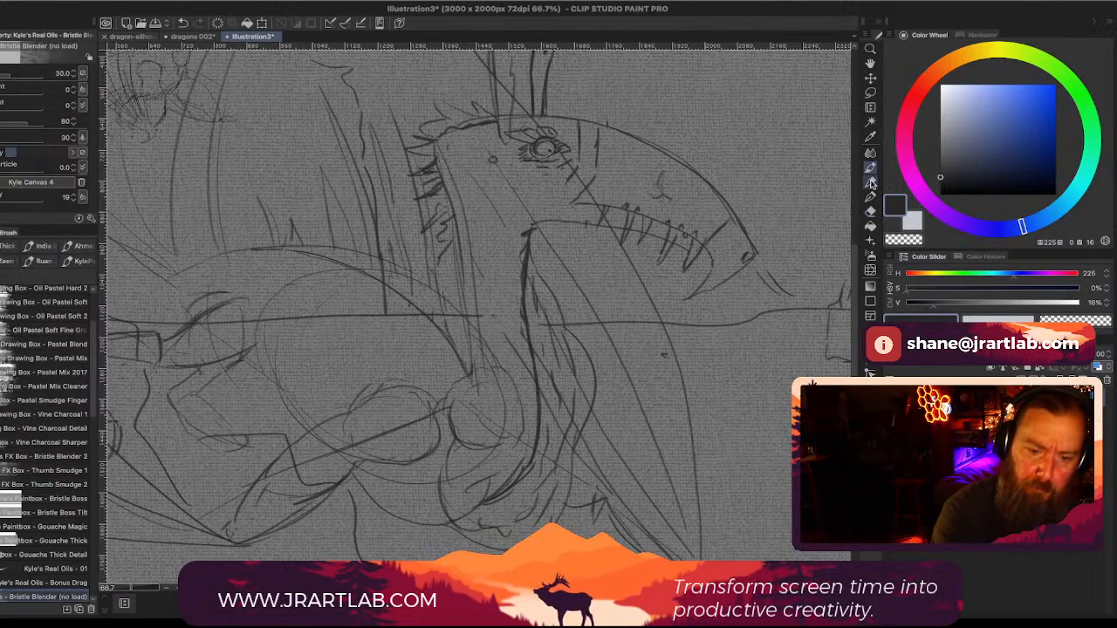
click(871, 183)
drag(521, 232, 522, 341)
Step: Erase the wing stroke and the horizon line where they cut through the dragon's back and body
drag(652, 414, 672, 446)
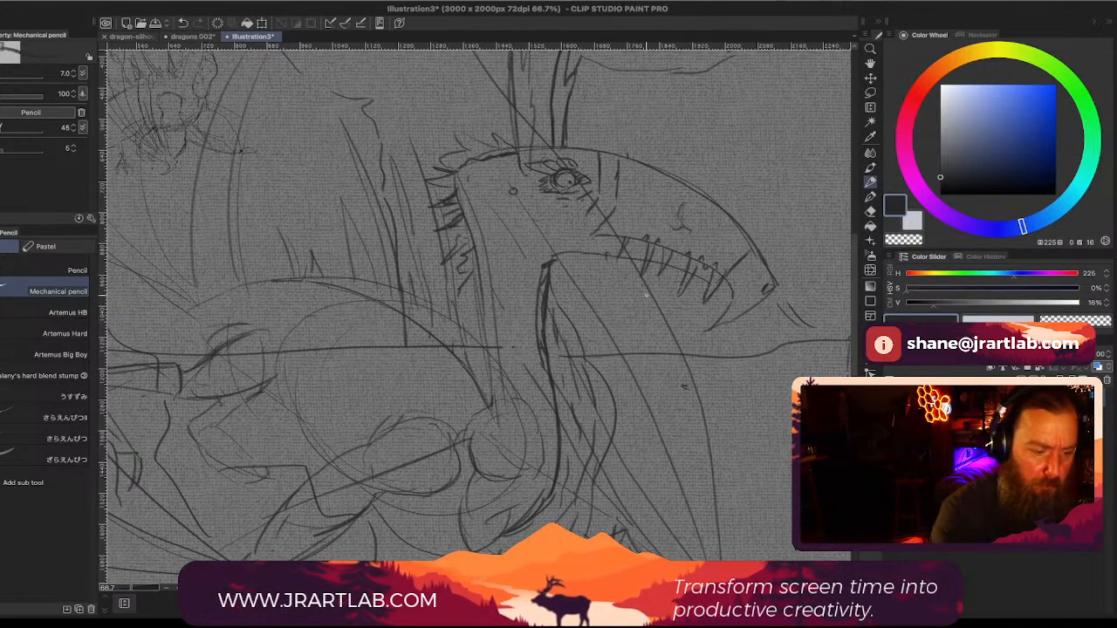
click(870, 211)
drag(405, 328, 407, 347)
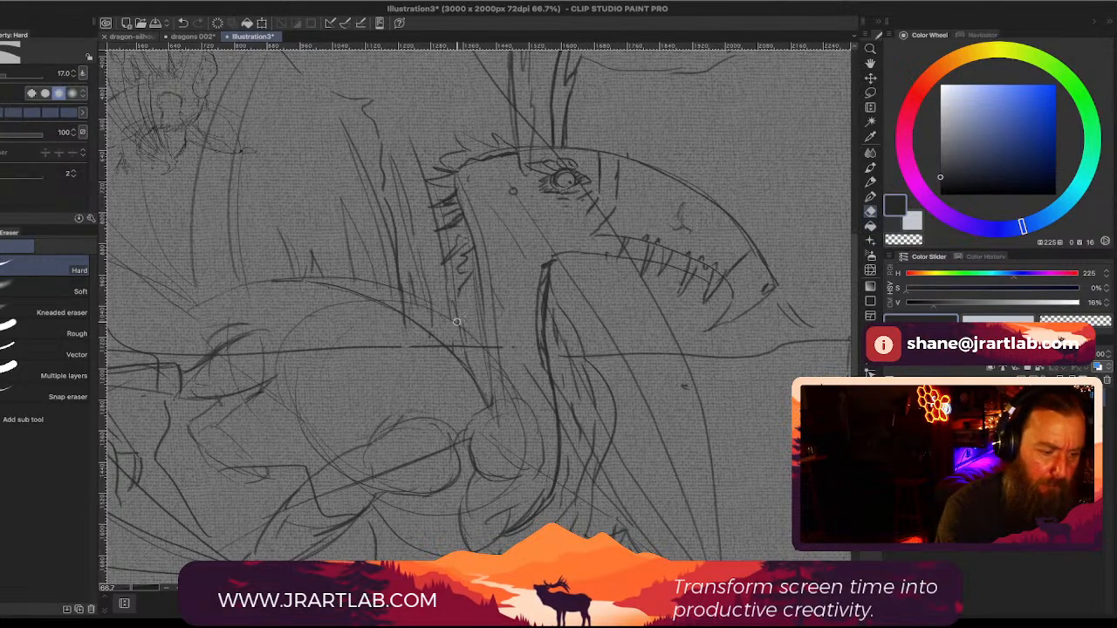
key(ctrl+Up)
key(ctrl+Up)
scroll(709, 262, down, 1)
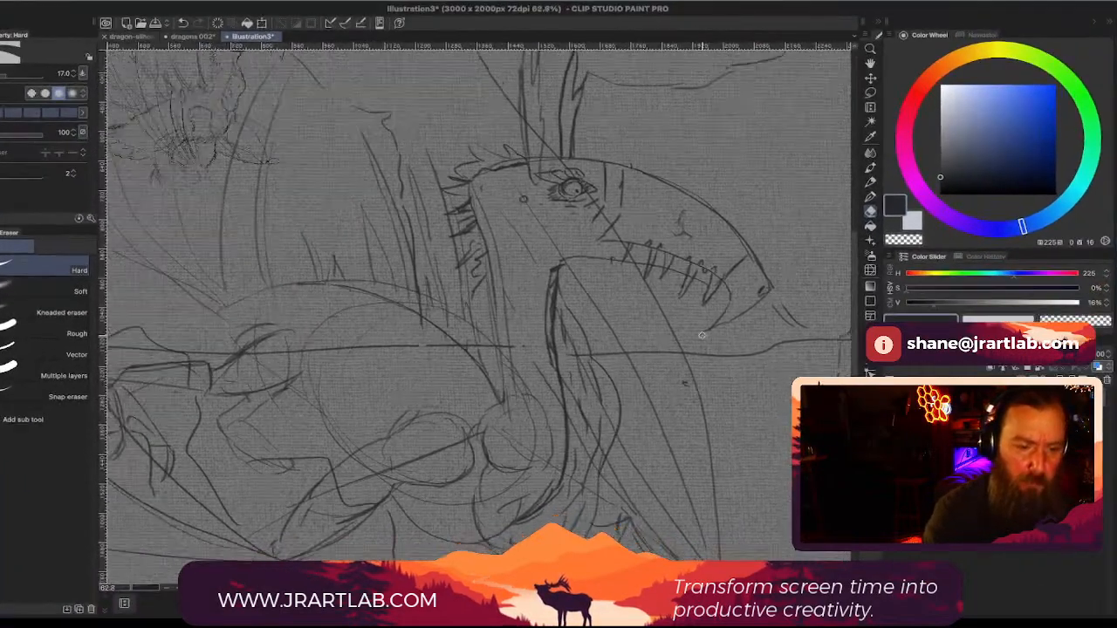
scroll(708, 324, down, 2)
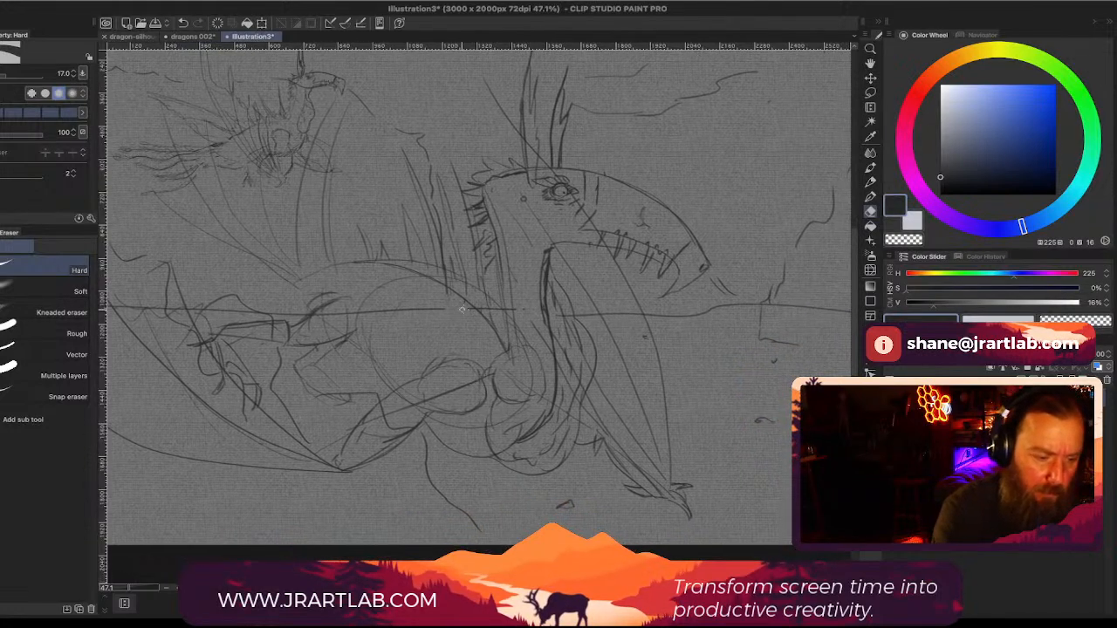
drag(459, 309, 388, 309)
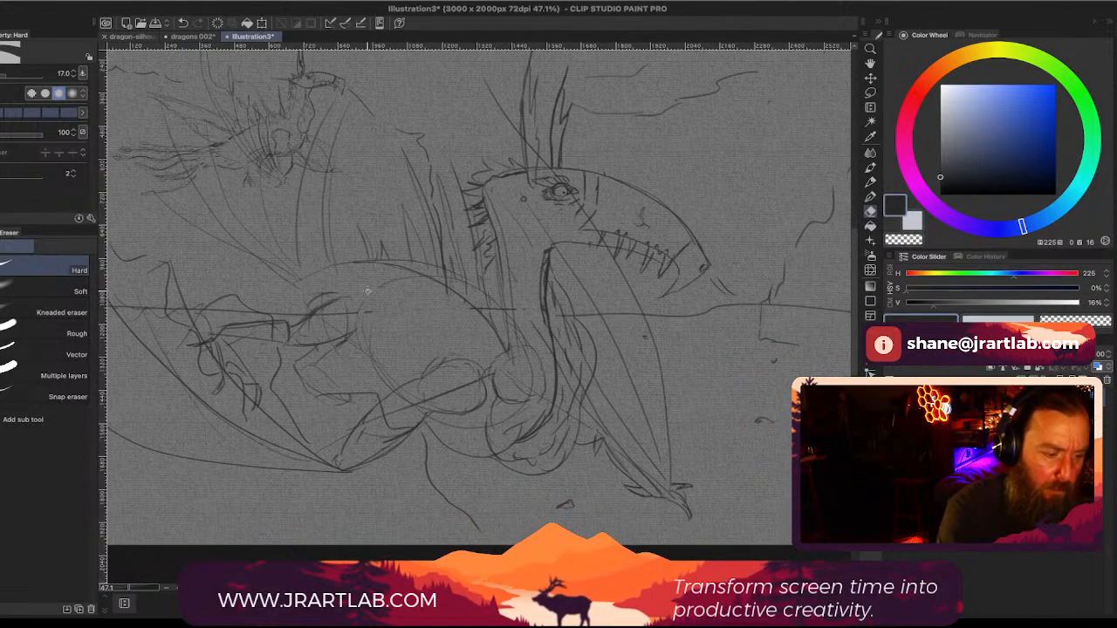
Step: Enlarge the hard eraser to 60 and clear the construction lines around the dragon's hip and rump
key(])
key(])
key(])
key(])
key(])
key(])
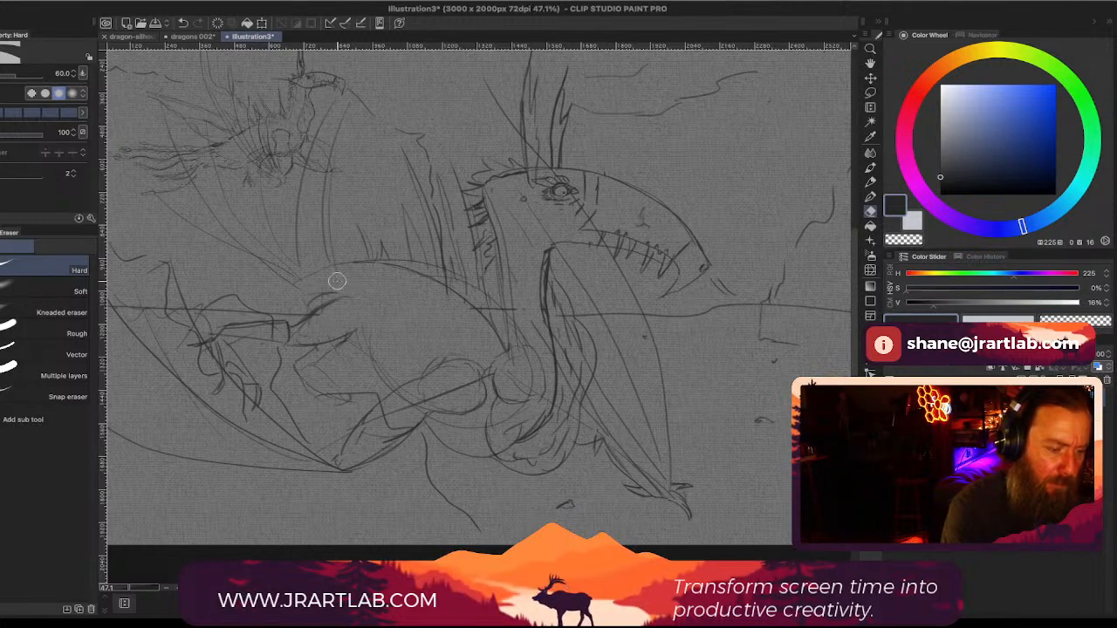
Step: Pencil the contour of the rear thigh over the hip and darken the top of the oval joint below the chest
click(870, 183)
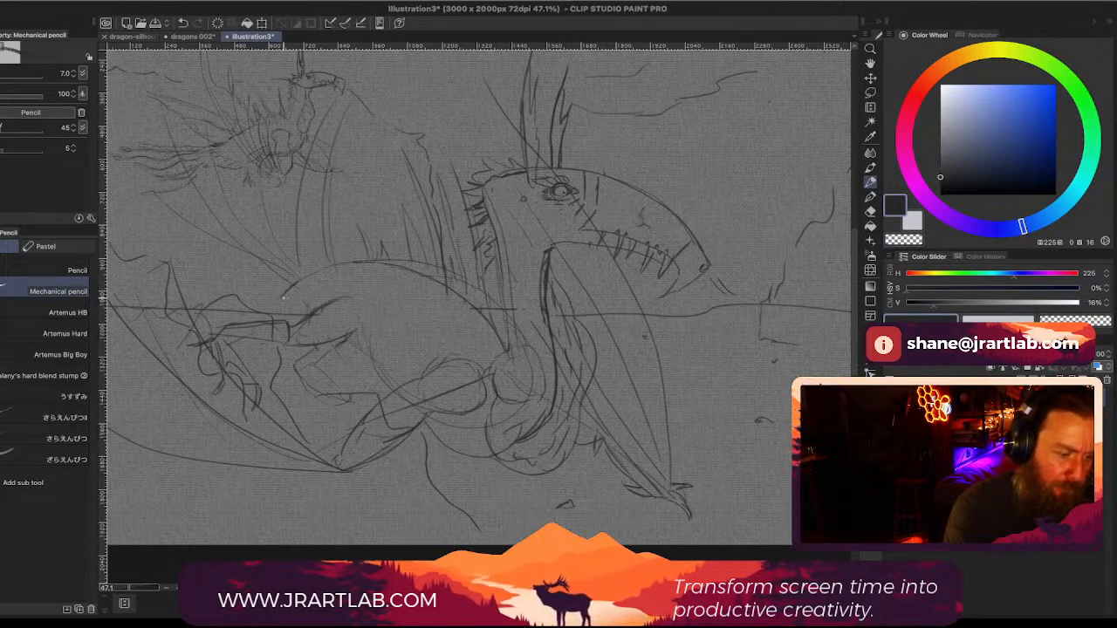
drag(544, 392, 557, 395)
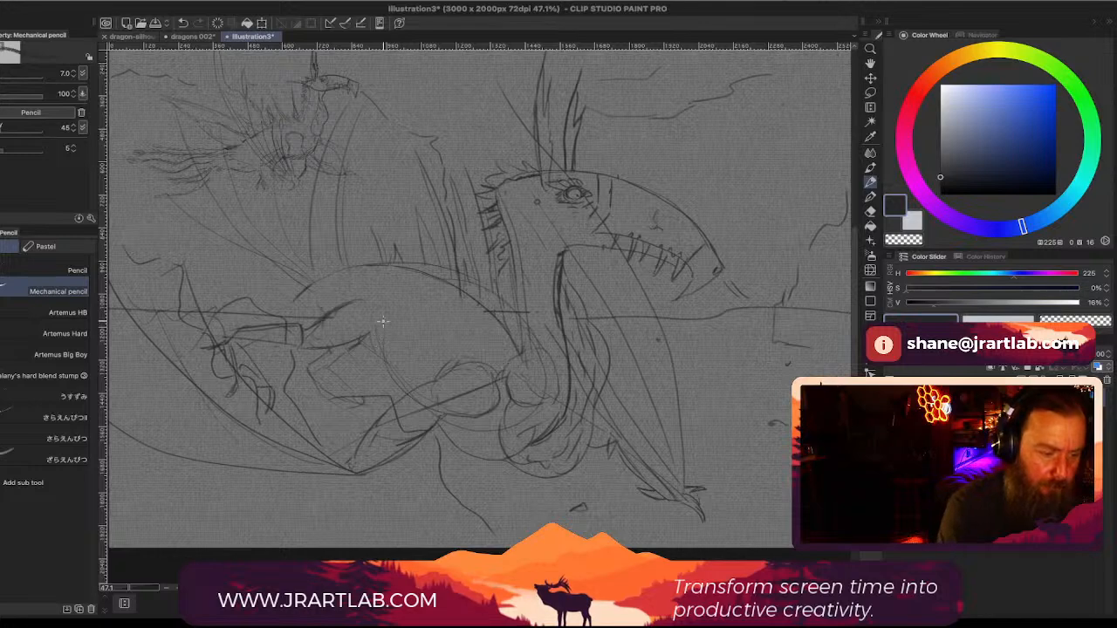
mouse_move(364, 337)
mouse_down()
mouse_move(386, 314)
mouse_move(373, 292)
mouse_move(358, 301)
mouse_move(397, 295)
mouse_up()
drag(608, 429, 606, 444)
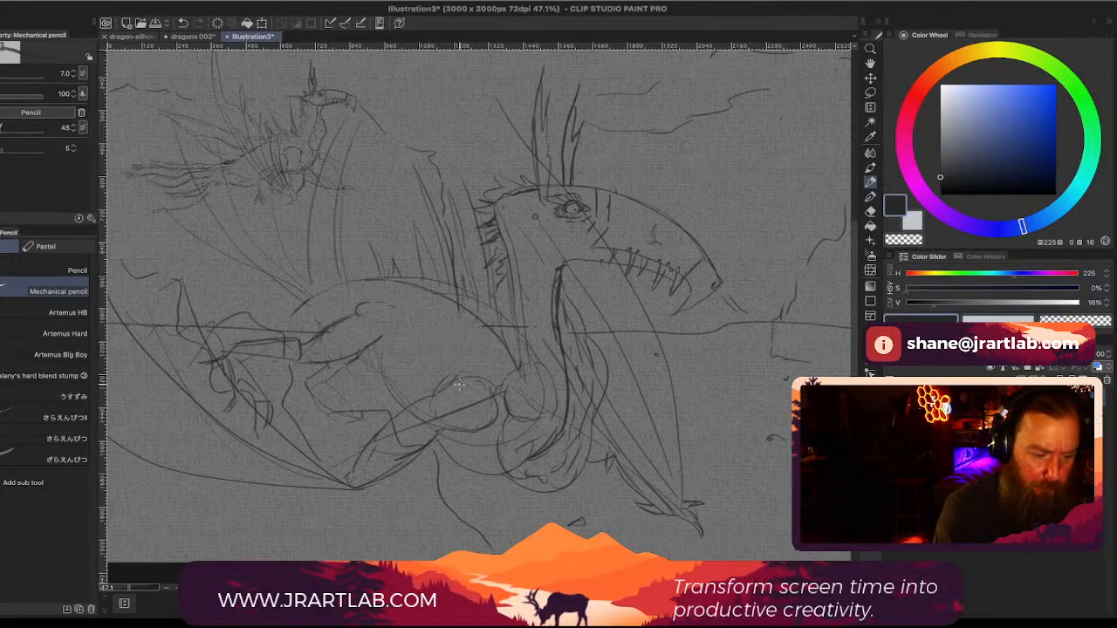
mouse_move(459, 385)
mouse_down()
mouse_move(438, 397)
mouse_move(469, 378)
mouse_up()
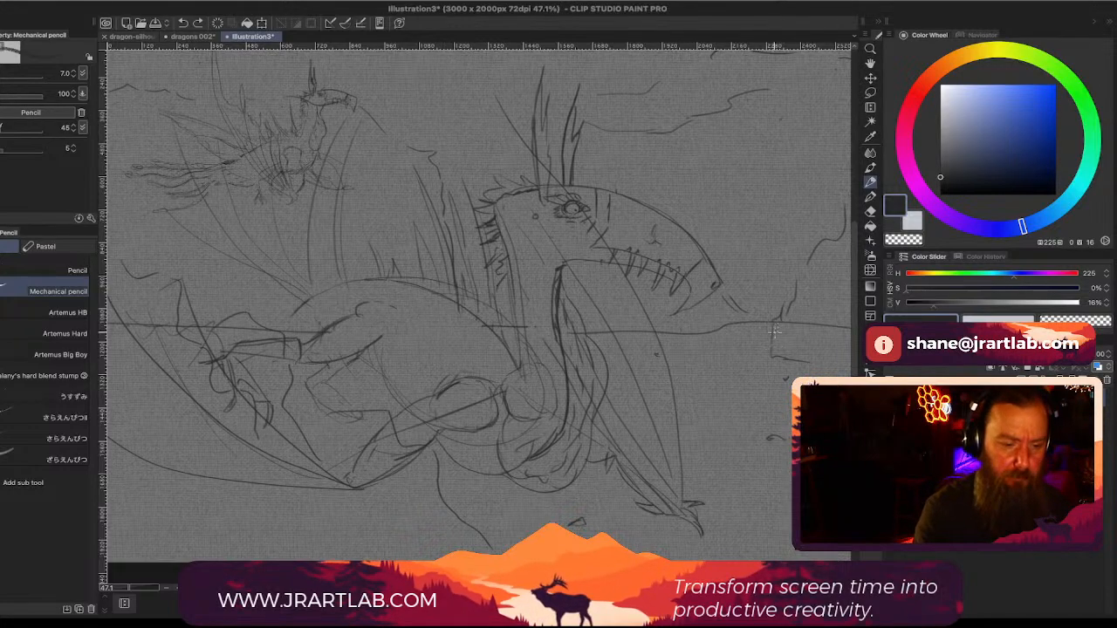
Step: Pencil another jagged horn behind the existing pair and darken the long edge lines of the front wing
key(ctrl+Up)
click(721, 312)
scroll(731, 339, down, 4)
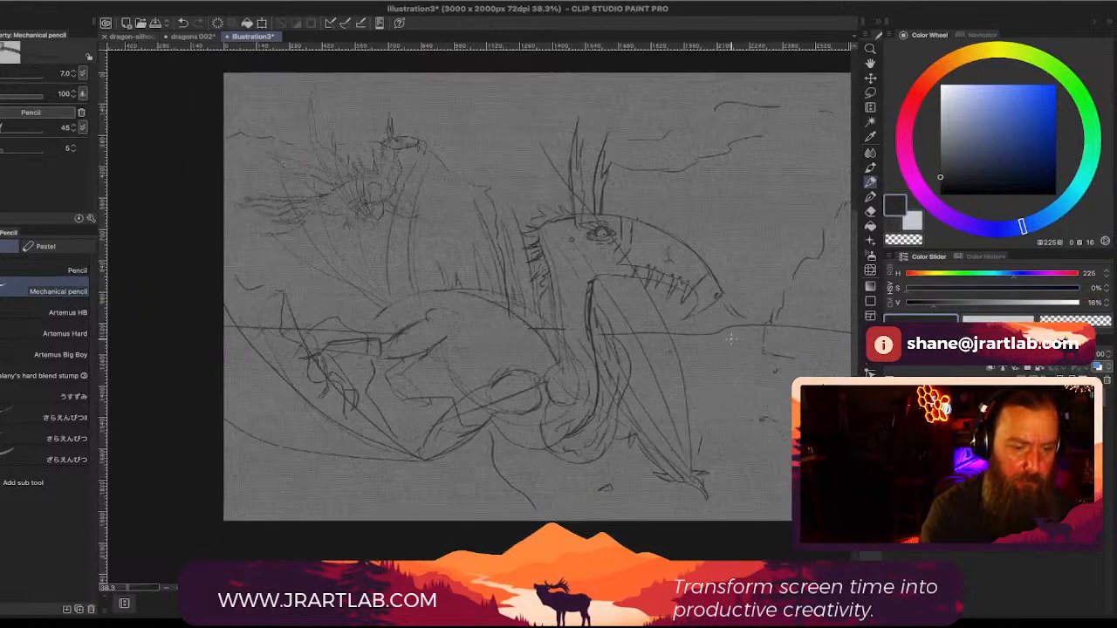
drag(743, 344, 664, 312)
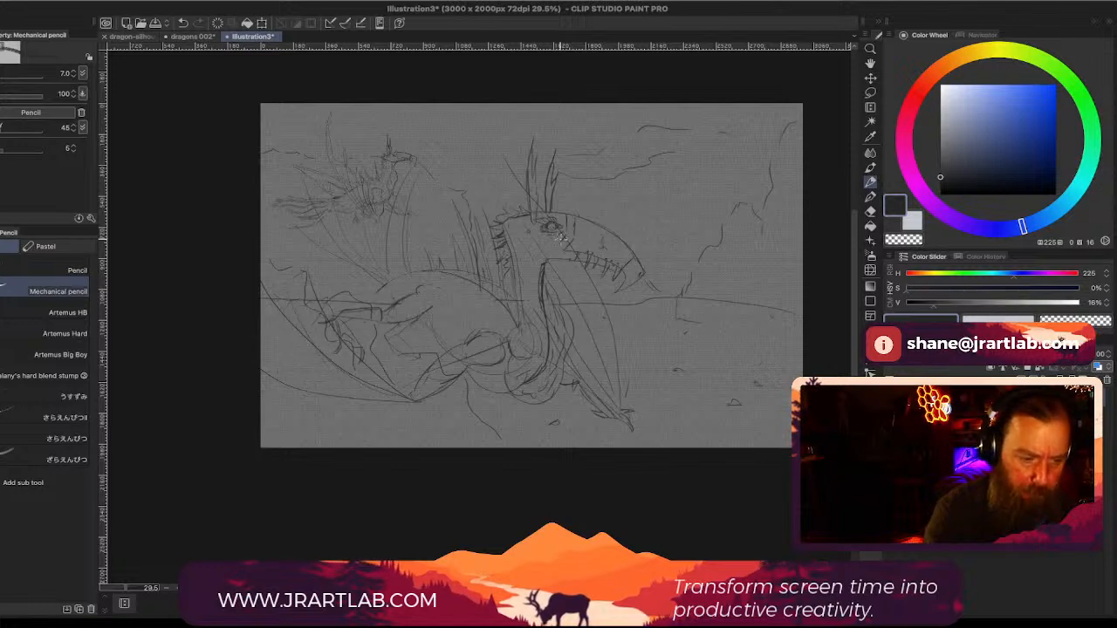
drag(505, 157, 495, 134)
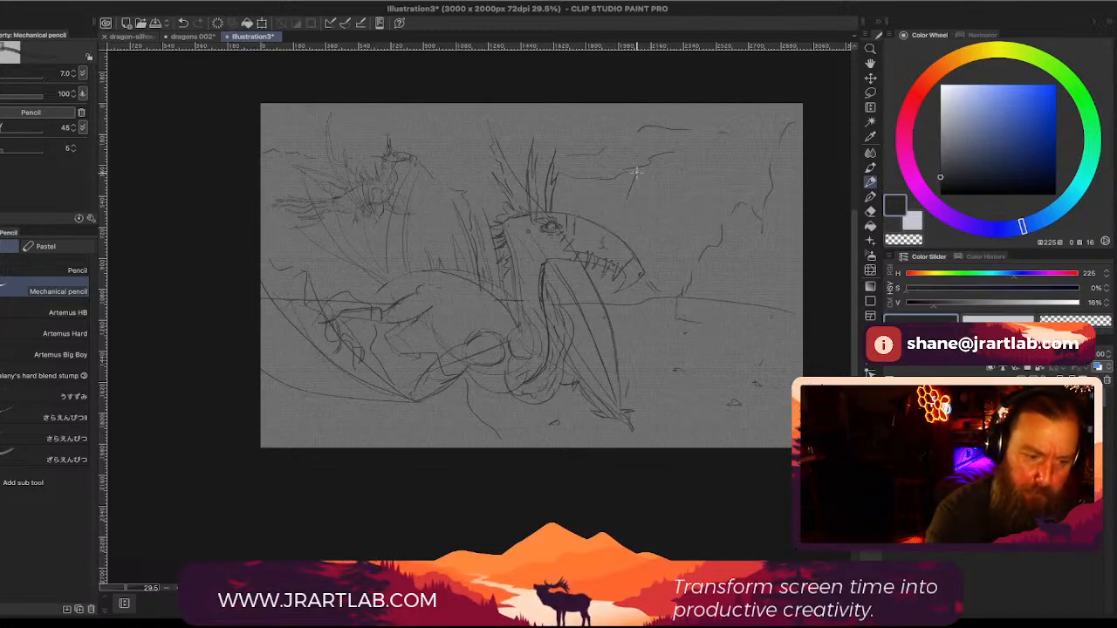
Step: Reduce the hard eraser to 20 and erase the diagonal construction line running from the dragon's eye to the mouth corner
scroll(606, 246, up, 4)
scroll(609, 247, down, 1)
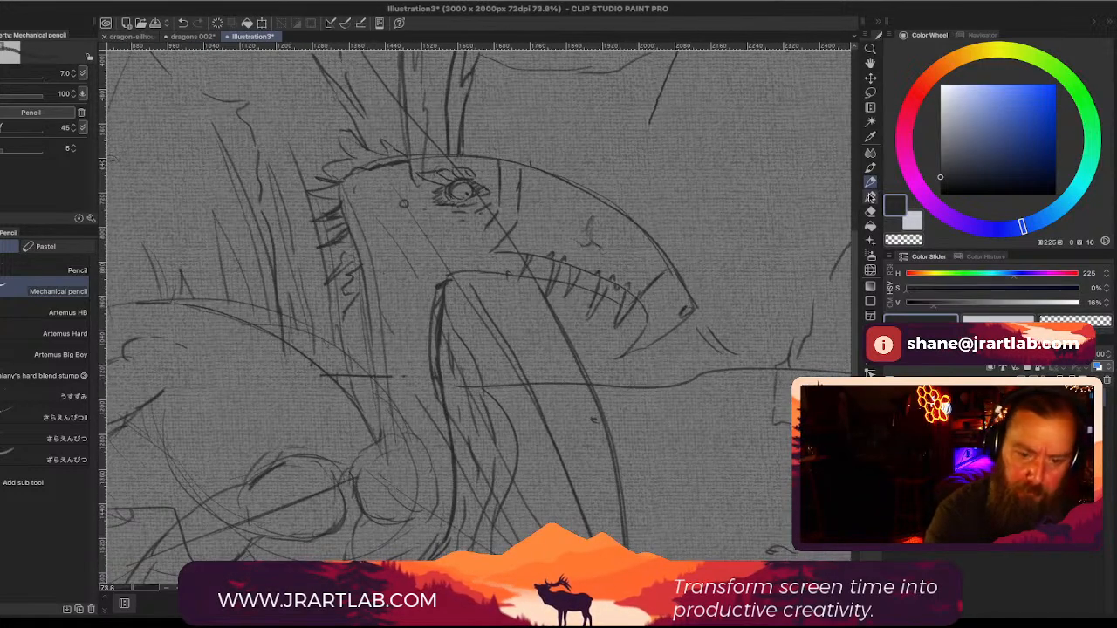
key(e)
key(bracketleft)
key(bracketleft)
key(bracketleft)
key(bracketleft)
key(bracketleft)
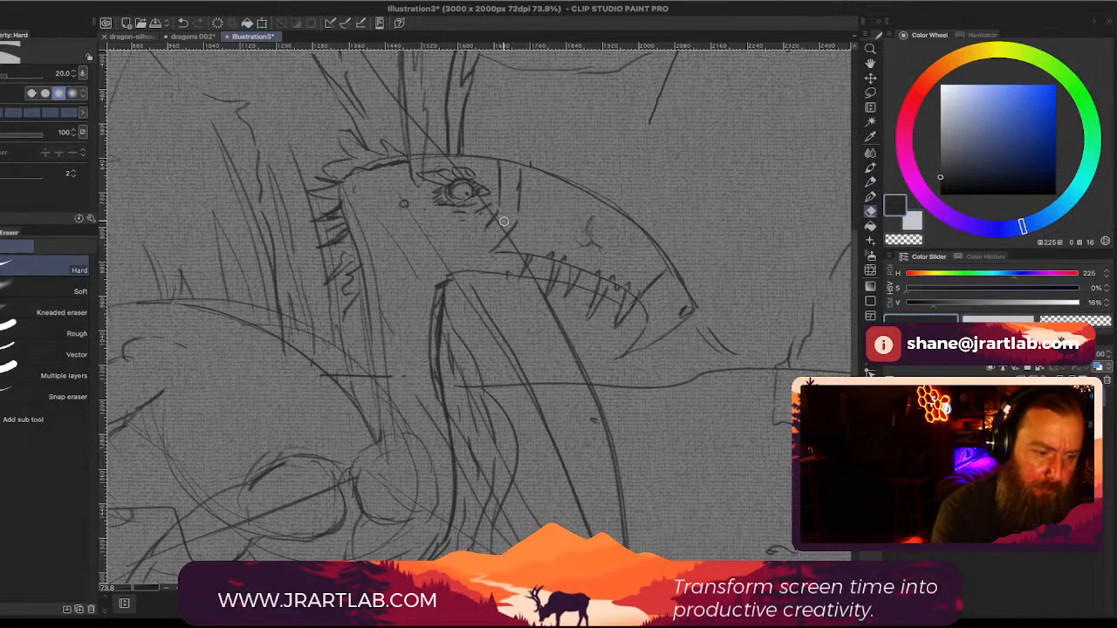
mouse_move(503, 221)
mouse_down()
mouse_move(508, 242)
mouse_move(523, 241)
mouse_up()
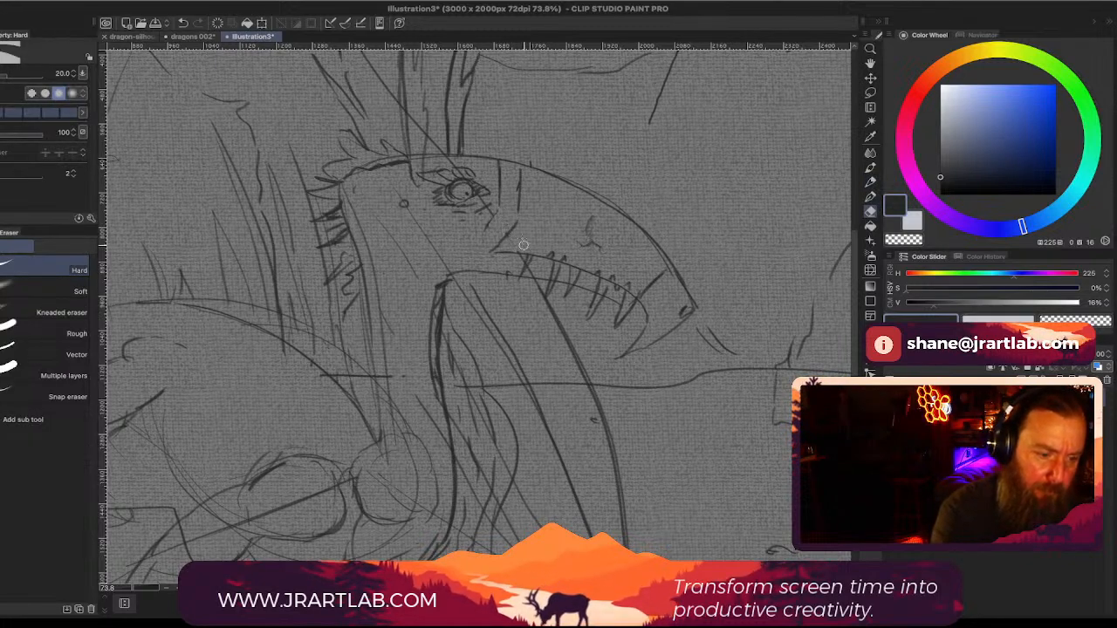
drag(488, 203, 484, 203)
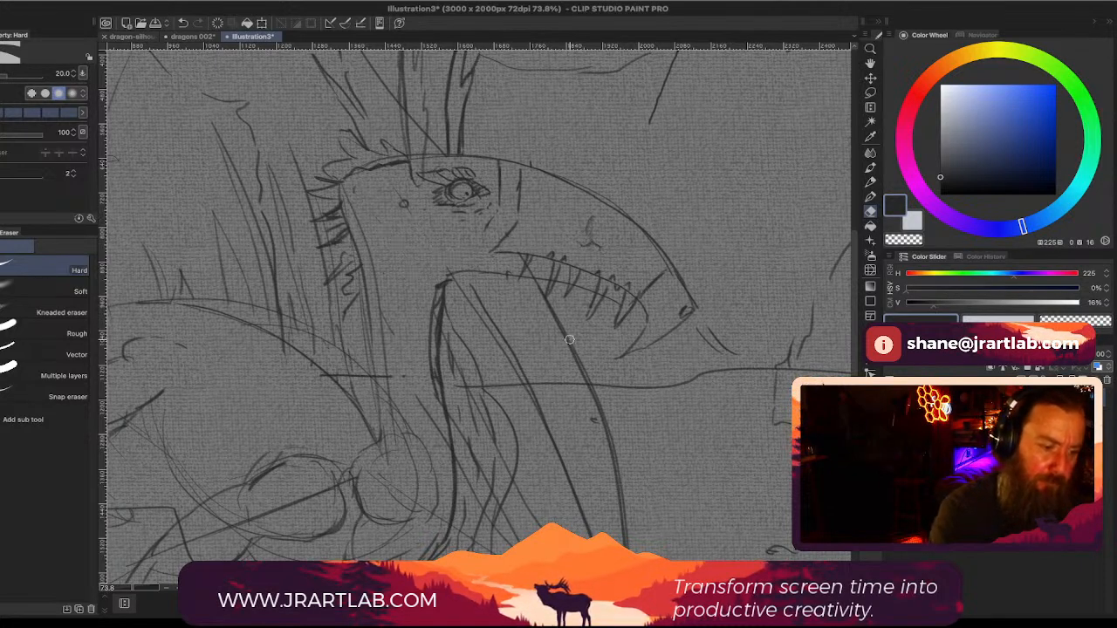
Step: Pencil a tiny standing figure with an outstretched arm on the ground far in front of the dragon
scroll(709, 319, down, 5)
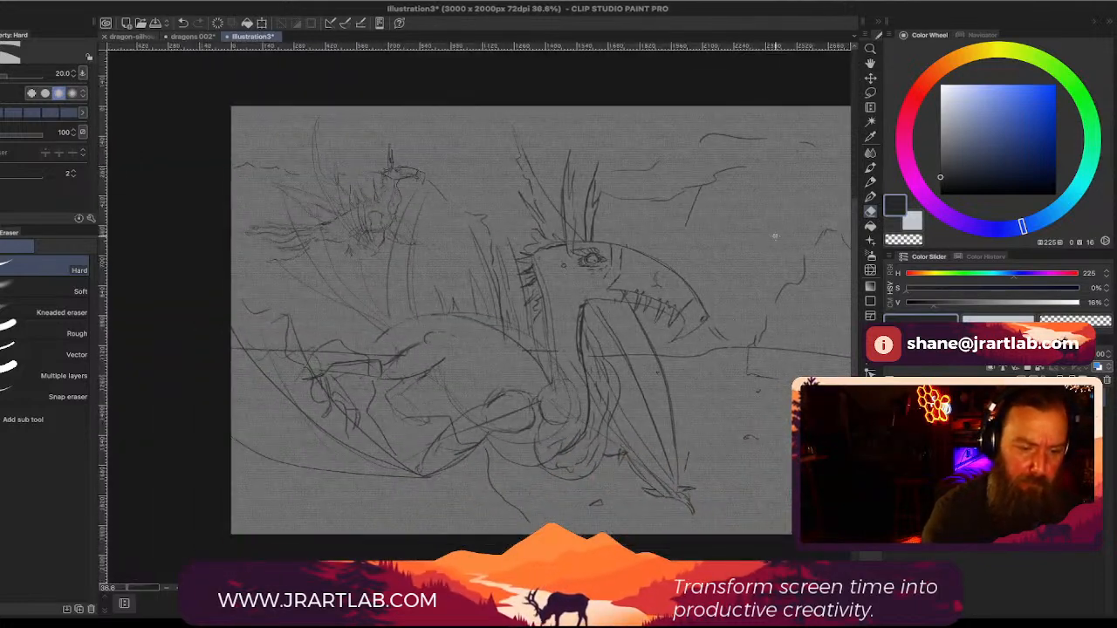
drag(738, 348, 634, 286)
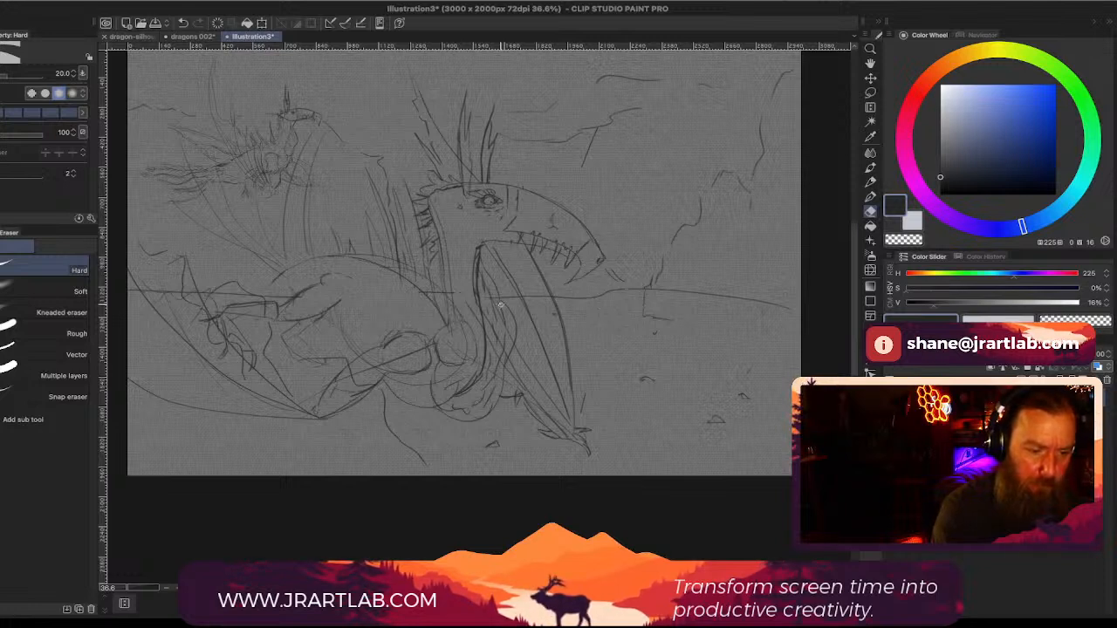
drag(680, 406, 622, 401)
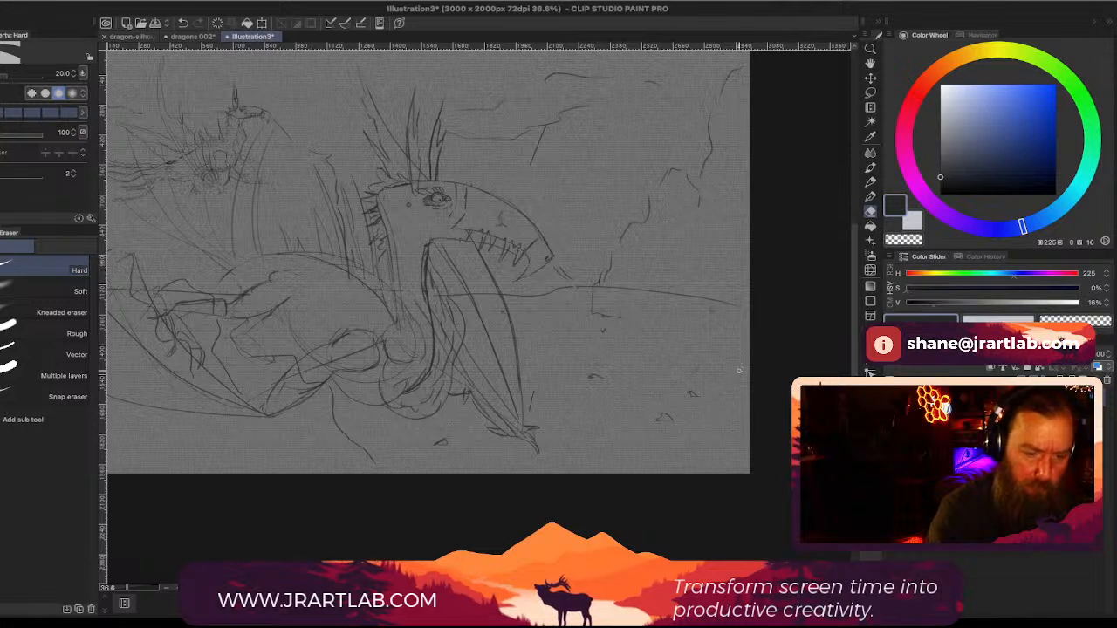
click(870, 180)
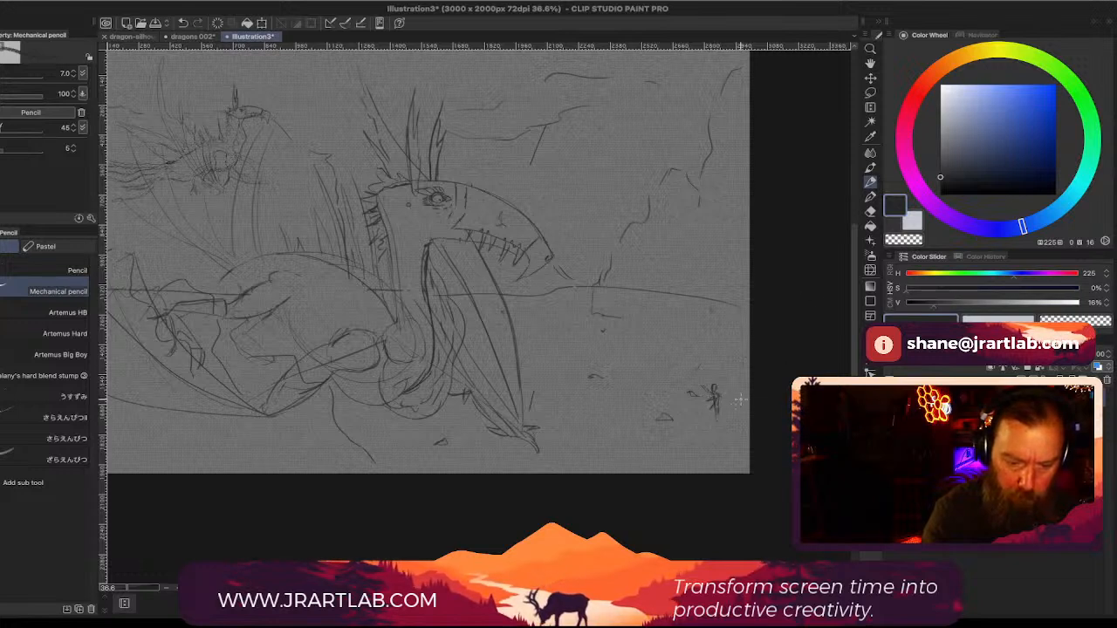
key(e)
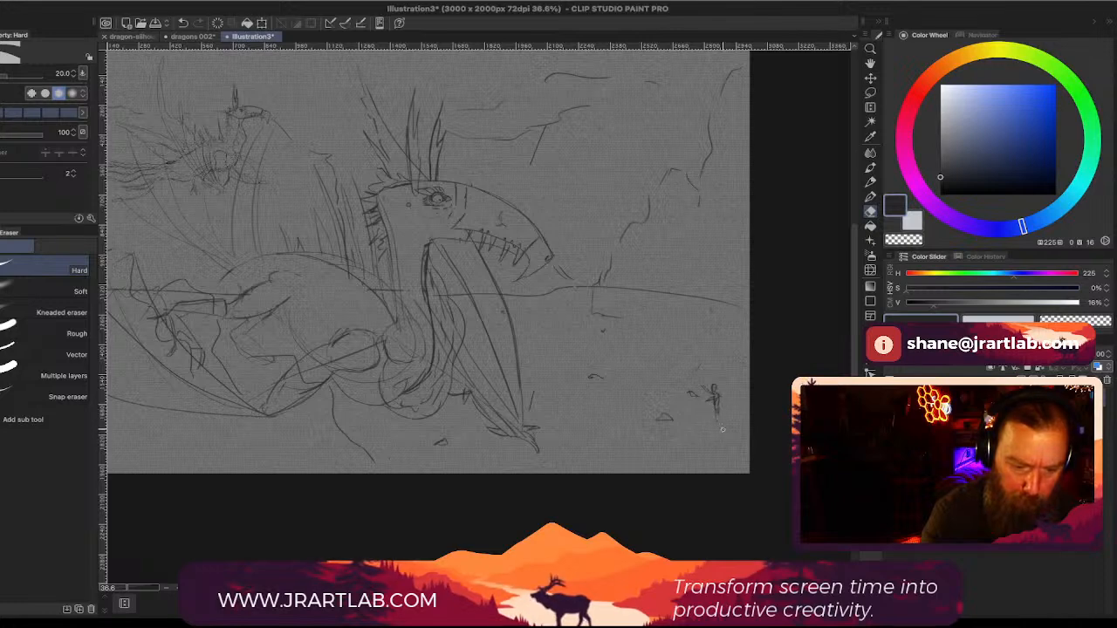
click(871, 169)
click(870, 183)
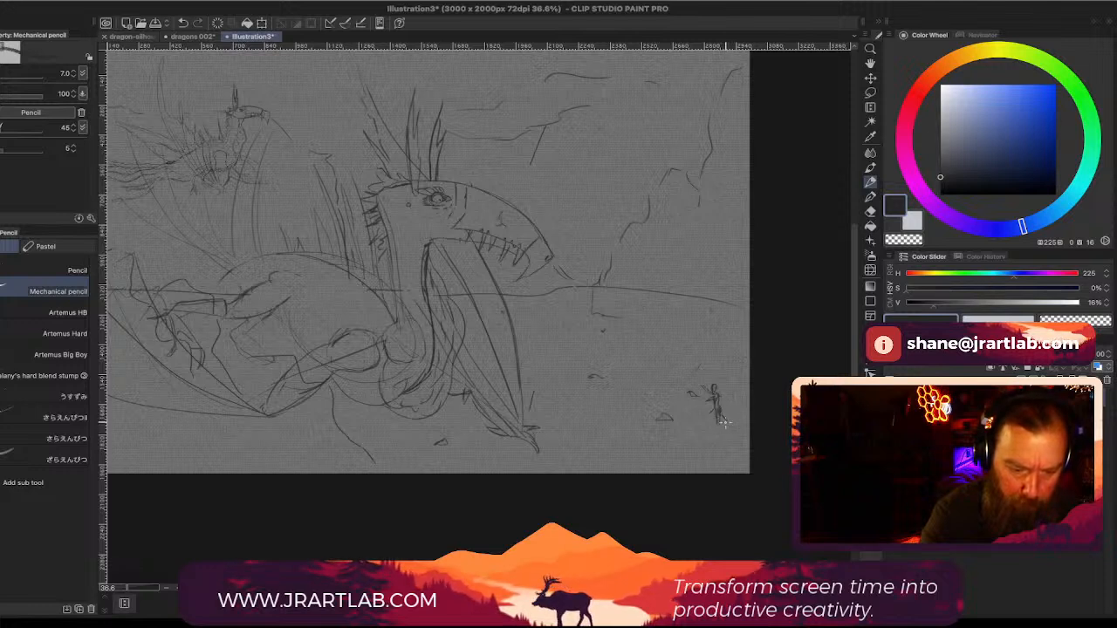
drag(718, 424, 715, 429)
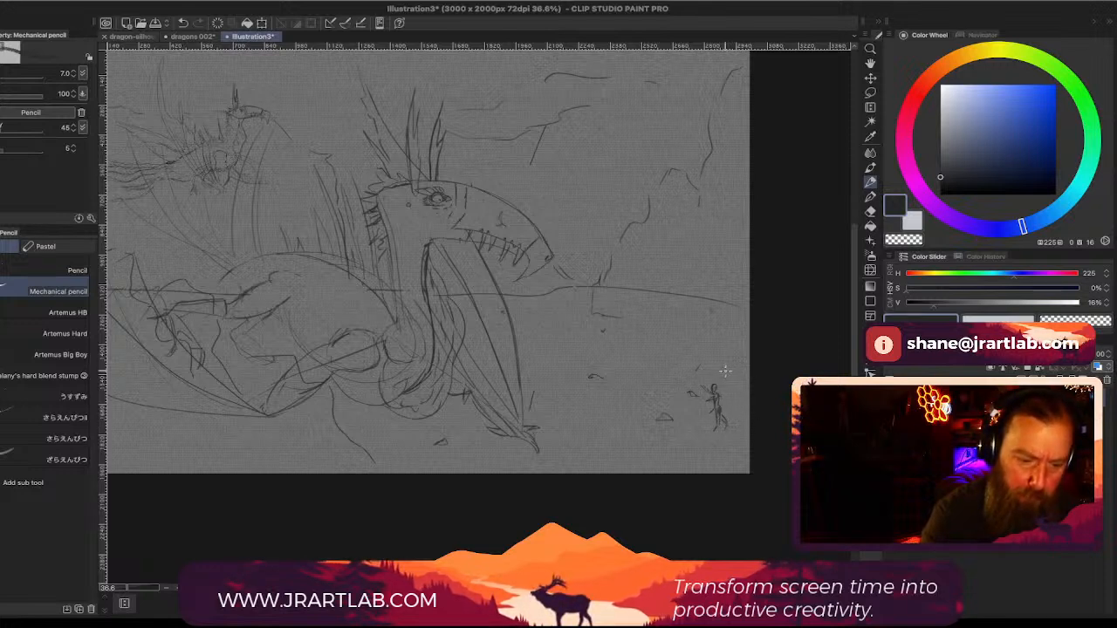
Step: Clean up the tiny figure's outline with the eraser and pencil a small domed object on a flat base beside its raised hand
click(870, 211)
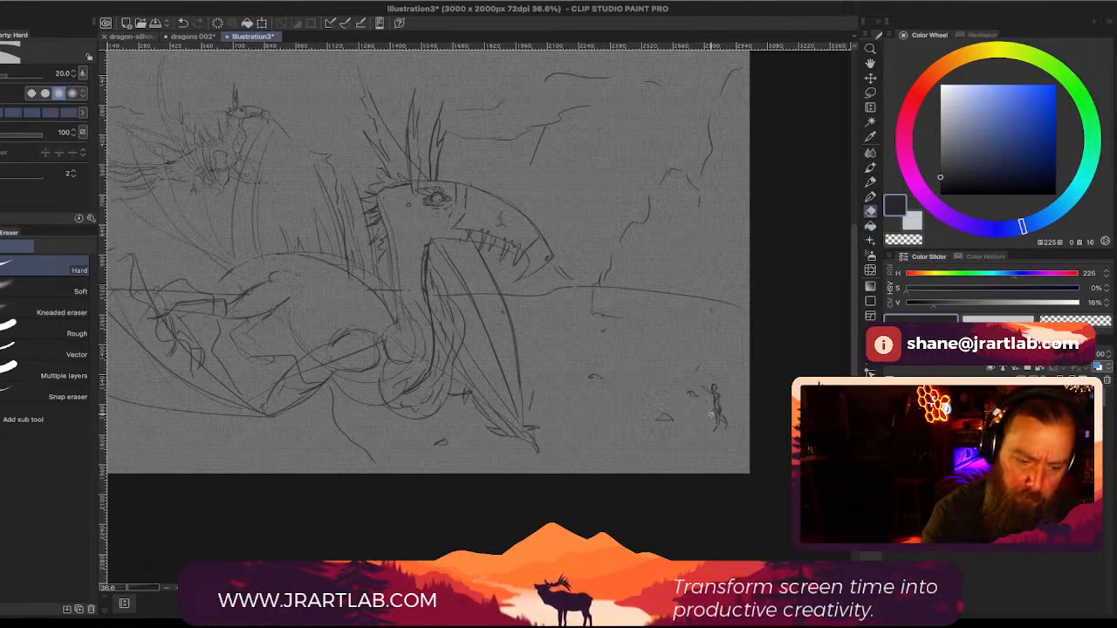
click(870, 182)
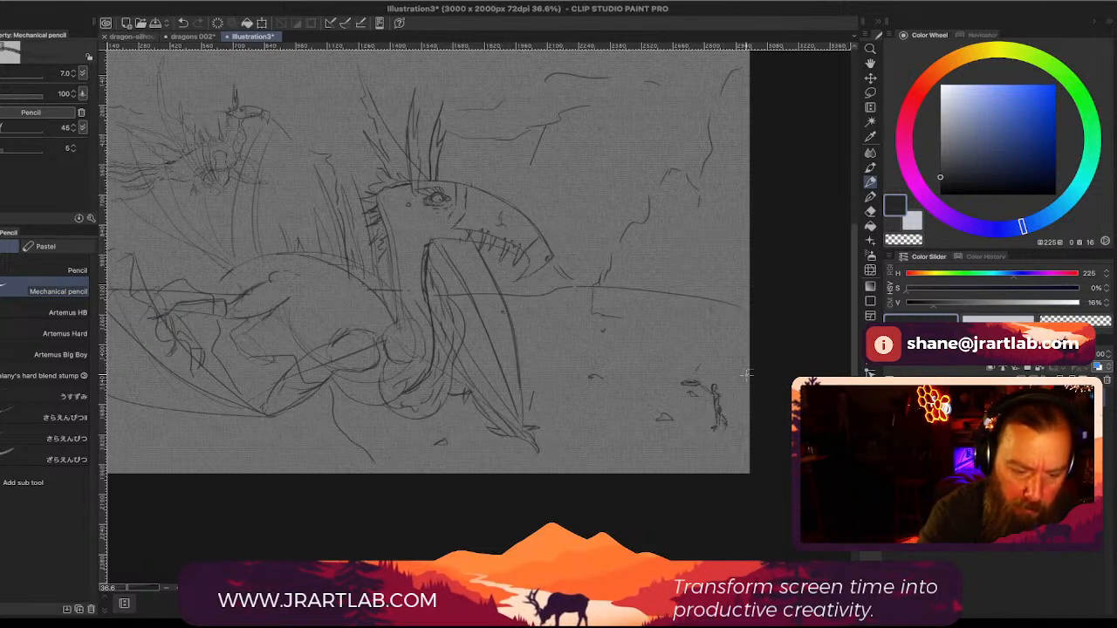
scroll(702, 267, up, 2)
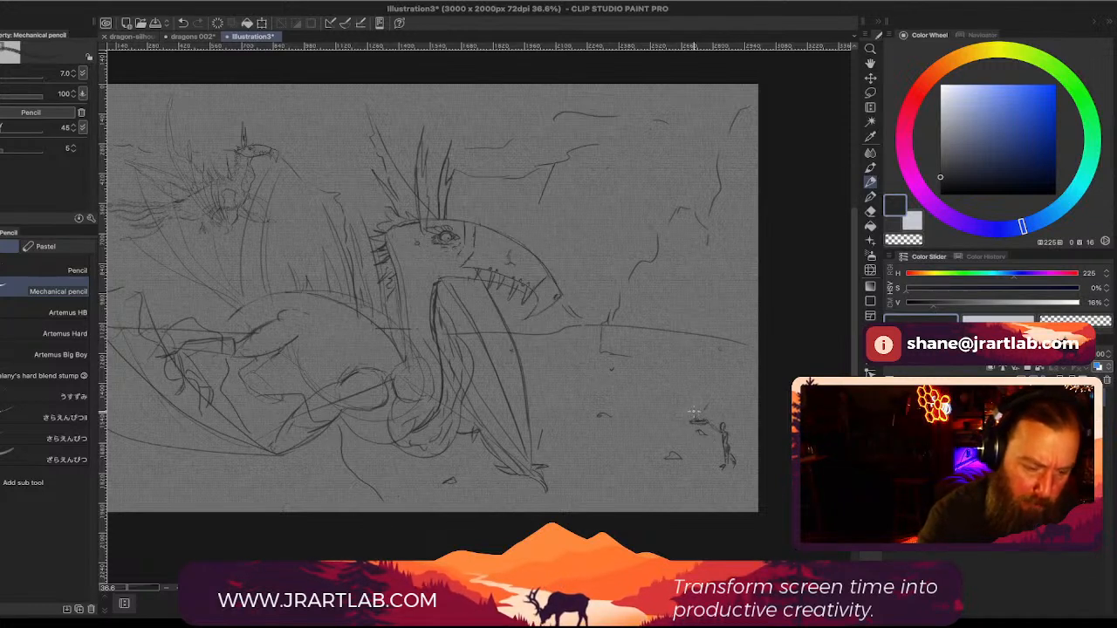
drag(694, 413, 733, 411)
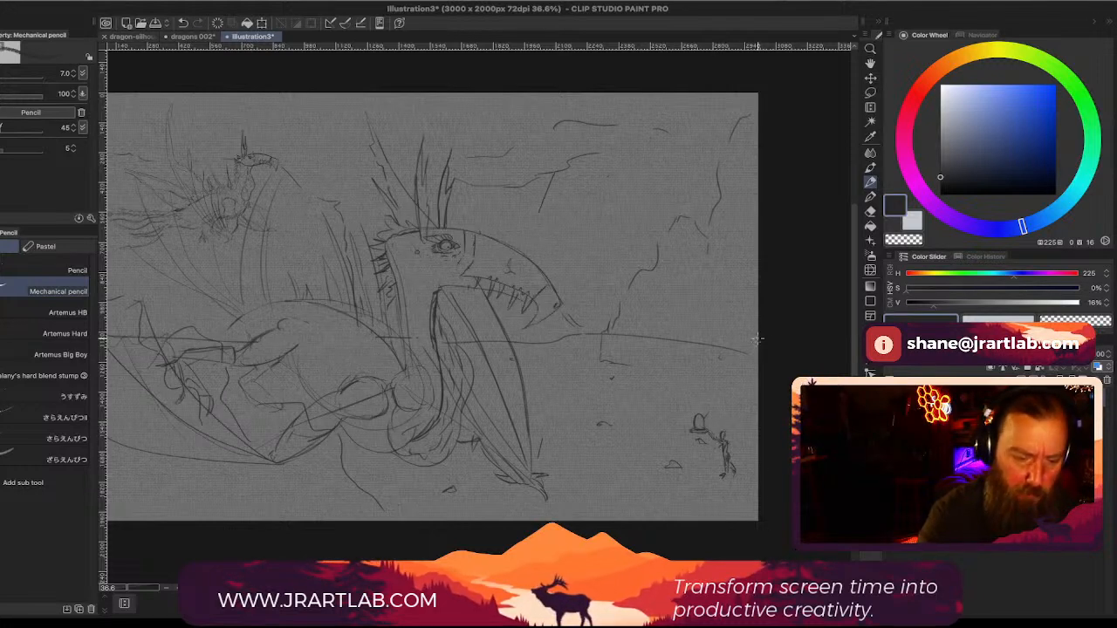
drag(726, 440, 731, 443)
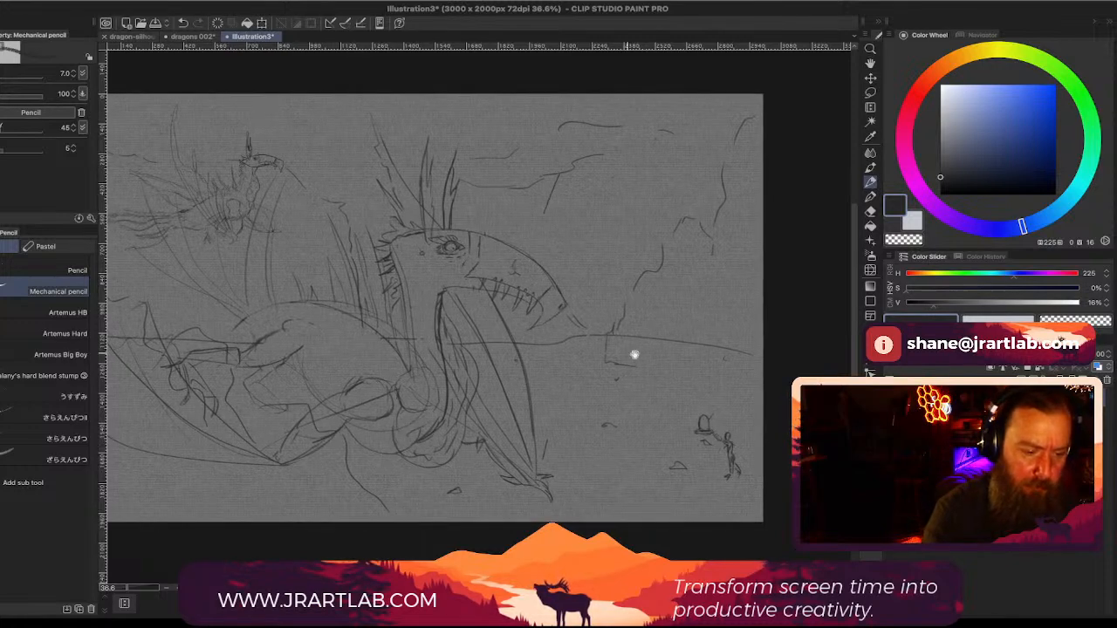
Step: Pencil a rough boulder beneath the claw at the tip of the dragon's front wing
drag(634, 354, 659, 369)
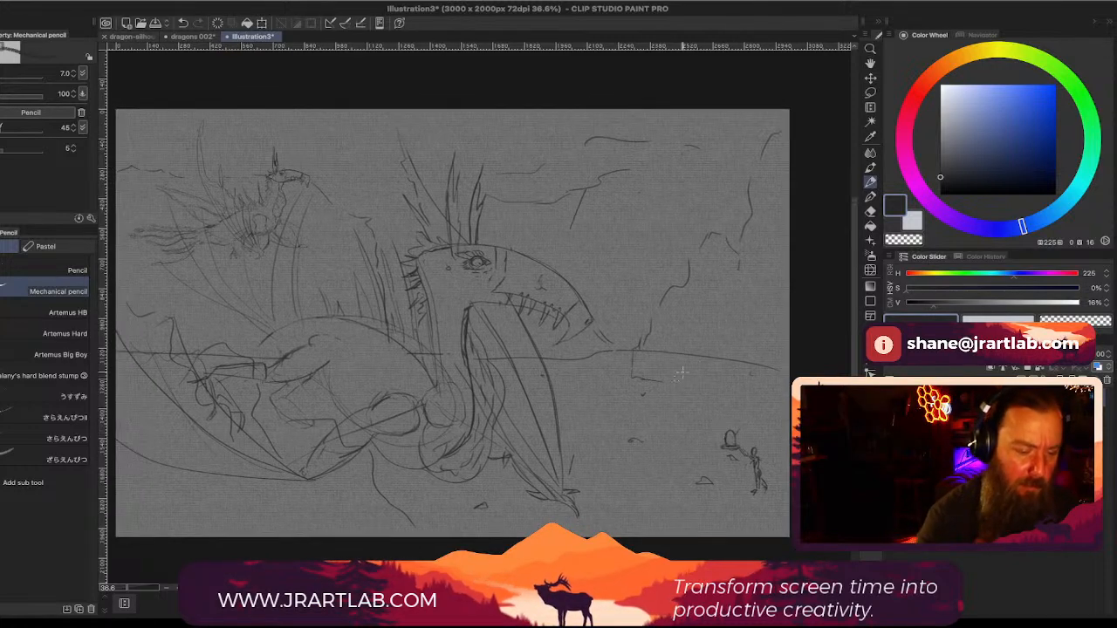
drag(657, 416, 719, 334)
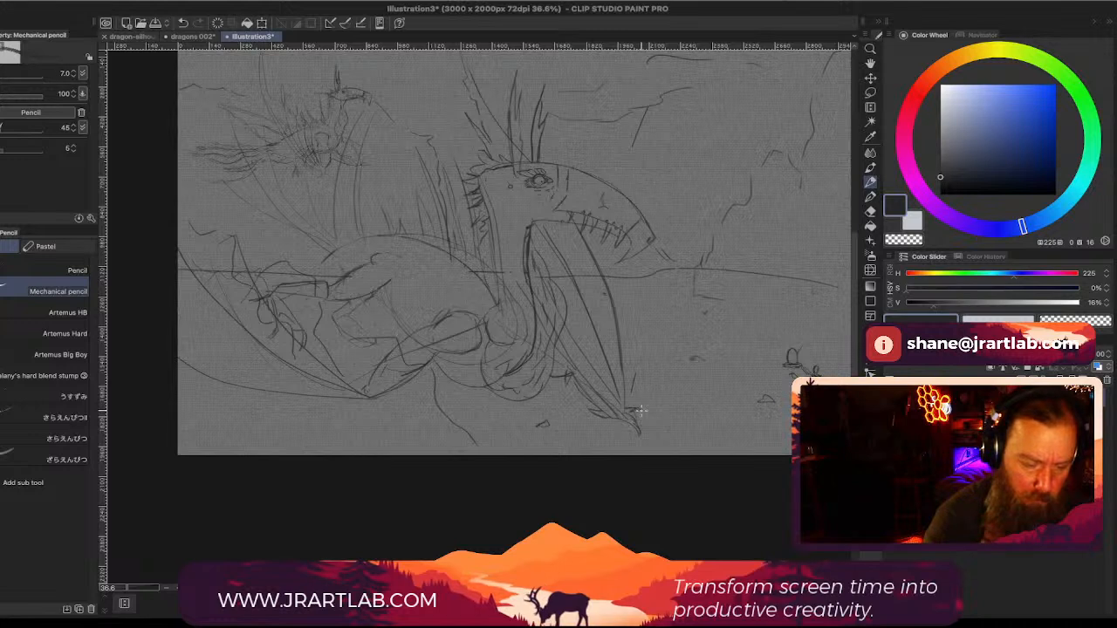
drag(644, 419, 660, 452)
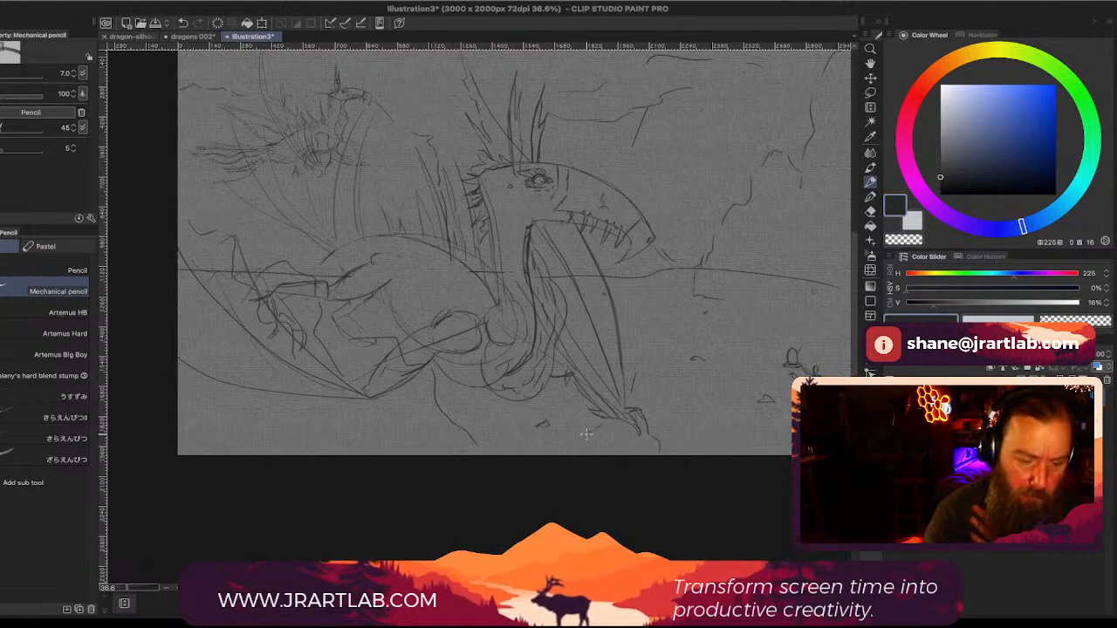
drag(592, 423, 570, 435)
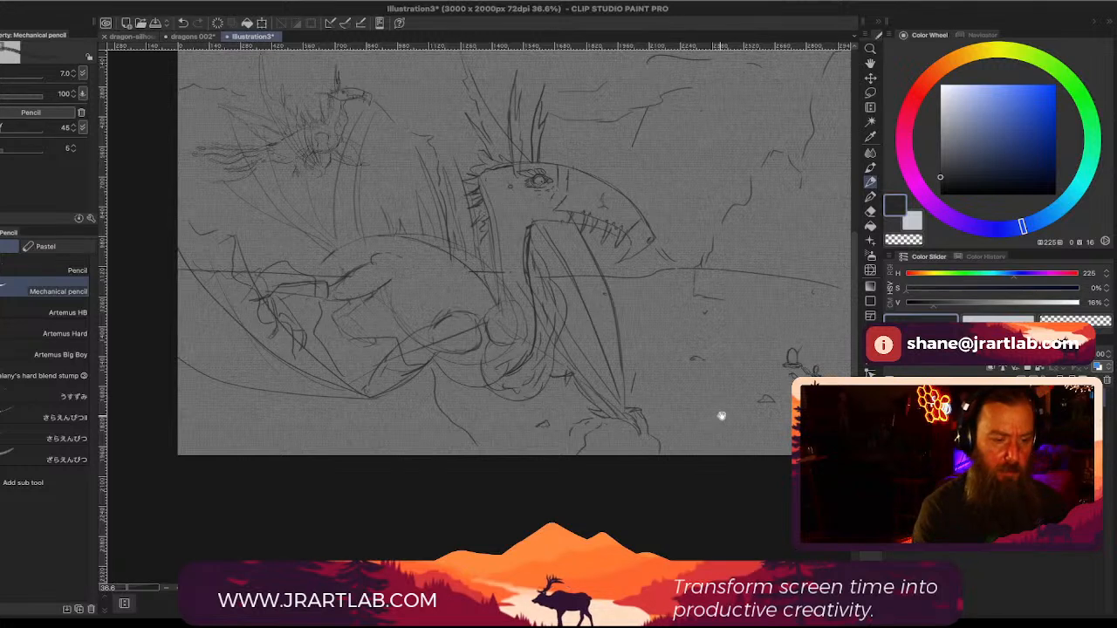
Step: Pencil a jagged ground edge from the boulder toward the tiny figure and sketch claws beneath the rear wing joint
drag(721, 416, 728, 372)
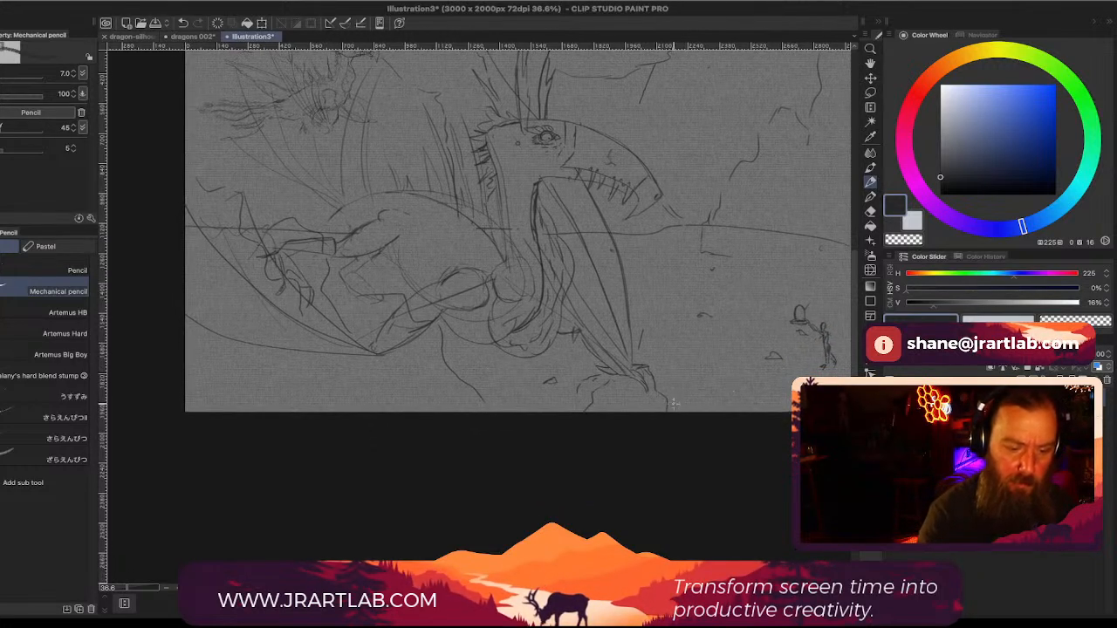
mouse_move(669, 407)
mouse_down()
mouse_move(705, 413)
mouse_move(768, 393)
mouse_up()
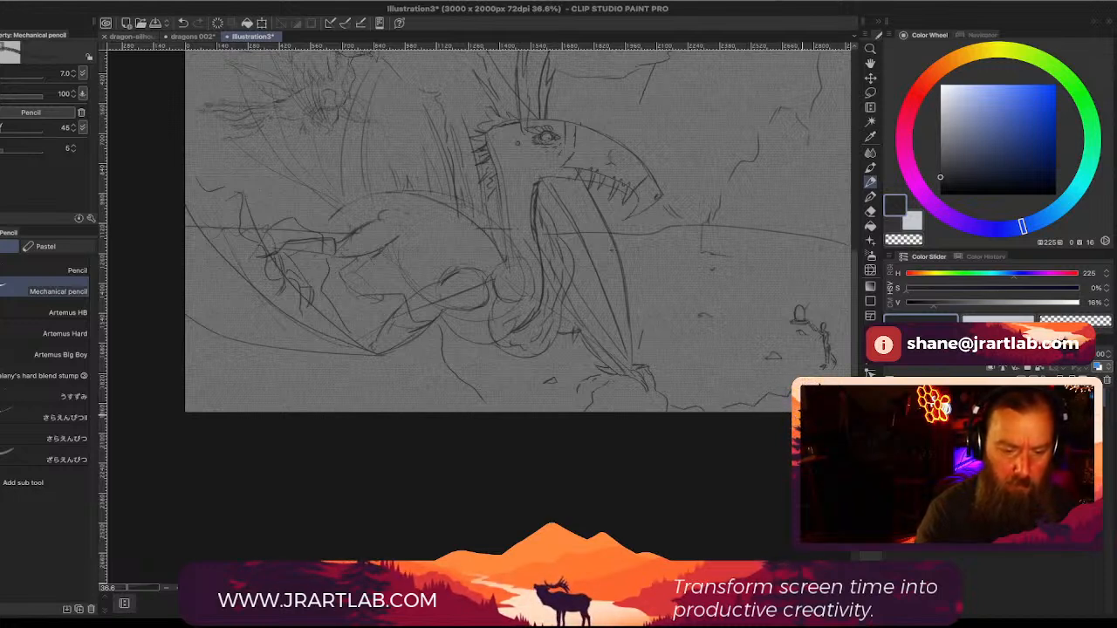
drag(684, 342, 688, 392)
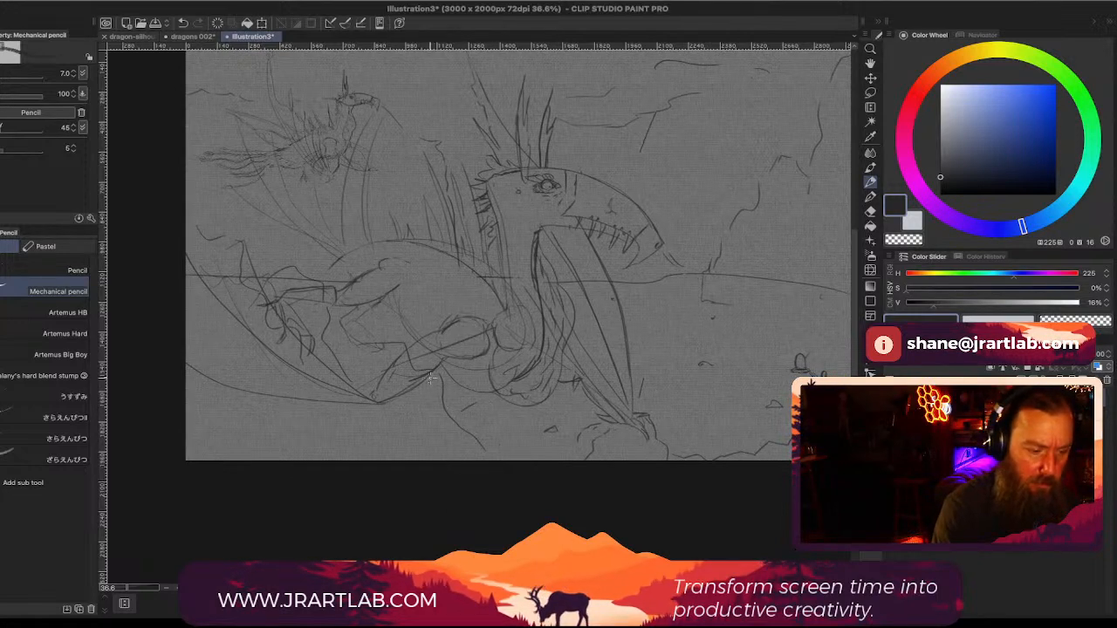
drag(430, 377, 433, 366)
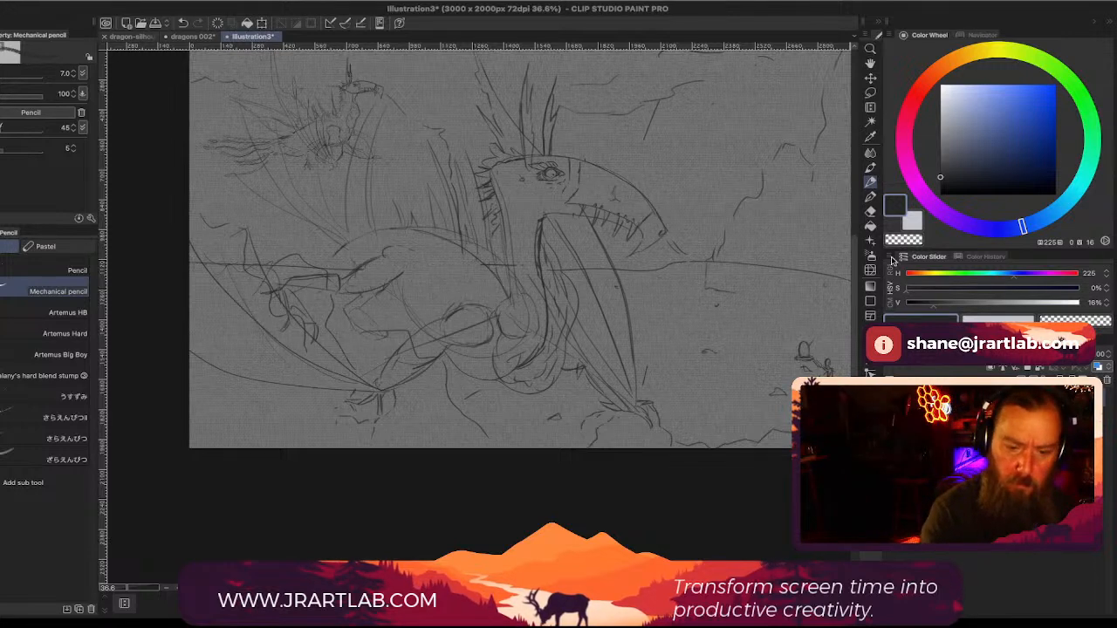
Step: Enlarge the hard eraser to 30 and clear the construction lines around the dragon's shoulder joint, chest and back
click(869, 211)
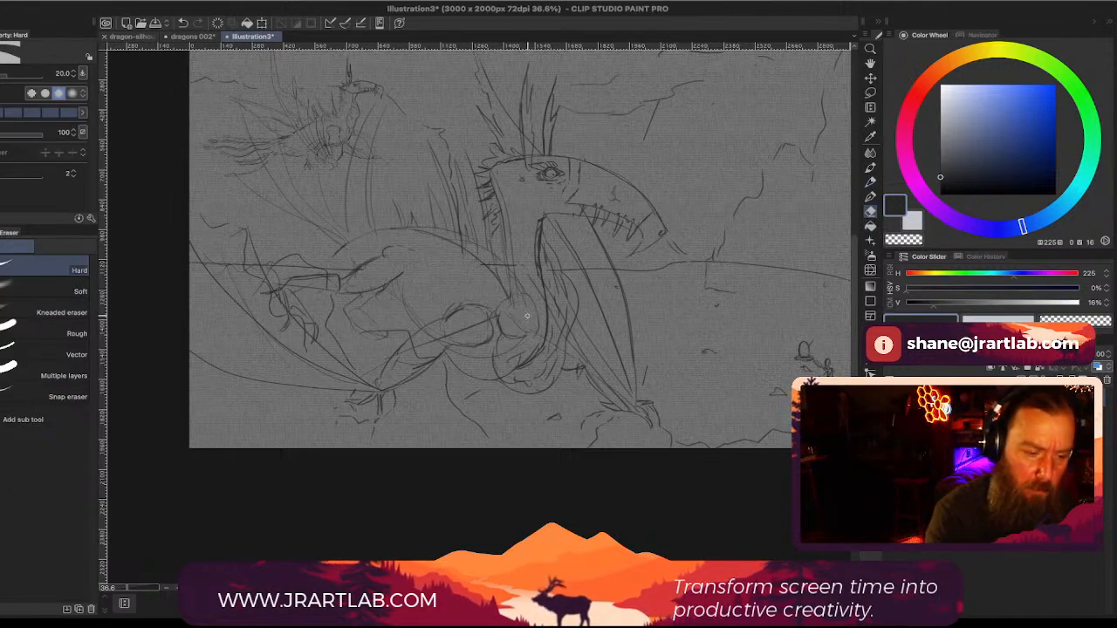
key(bracketright)
key(bracketright)
mouse_move(517, 352)
mouse_down()
mouse_move(531, 352)
mouse_move(522, 341)
mouse_move(499, 362)
mouse_up()
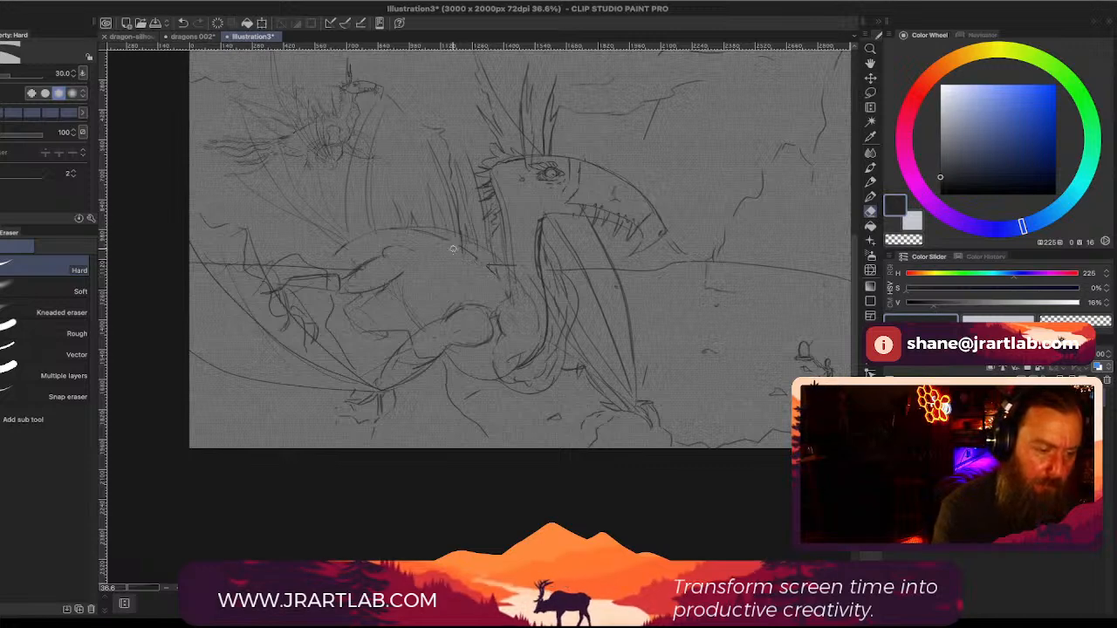
Step: Pencil darker, denser spines along the dragon's back behind the neck with the mechanical pencil
click(872, 167)
click(869, 181)
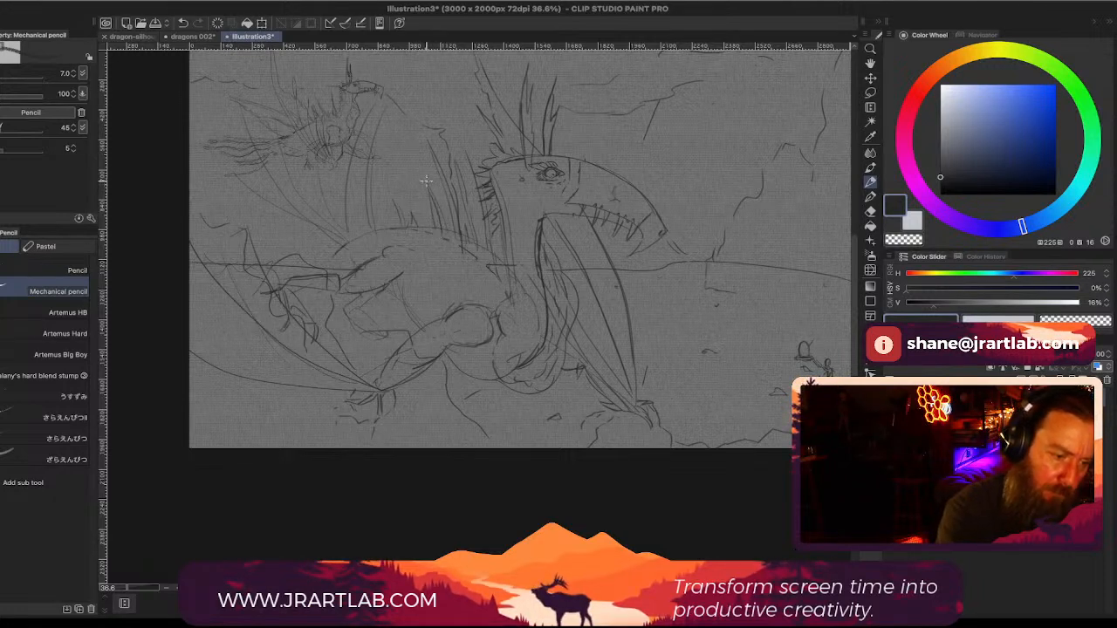
drag(431, 181, 446, 222)
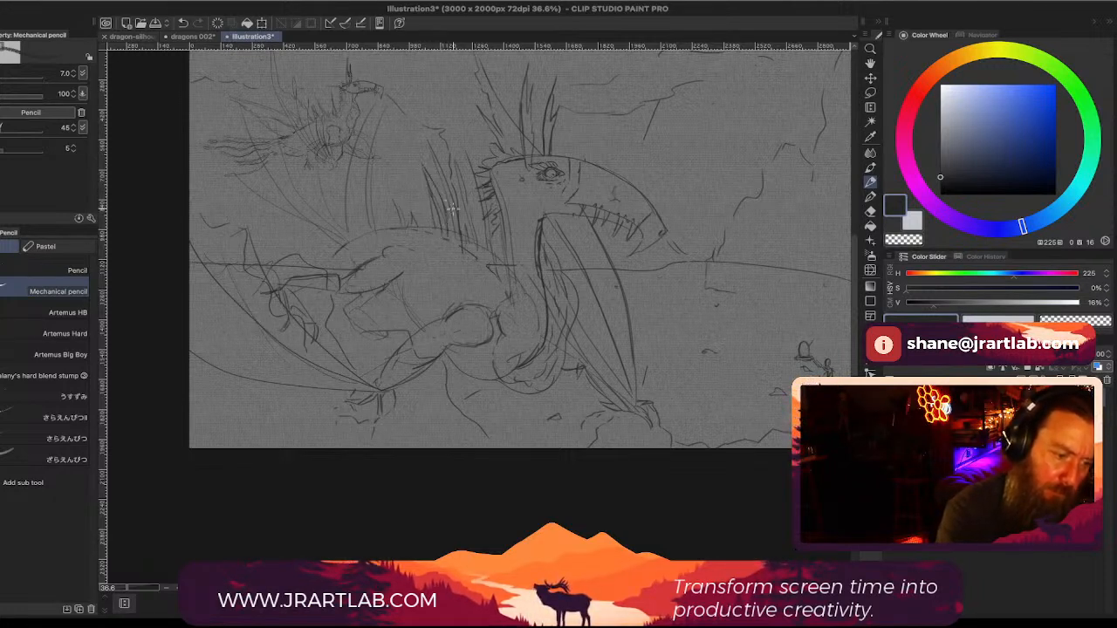
drag(432, 167, 449, 214)
drag(410, 134, 428, 166)
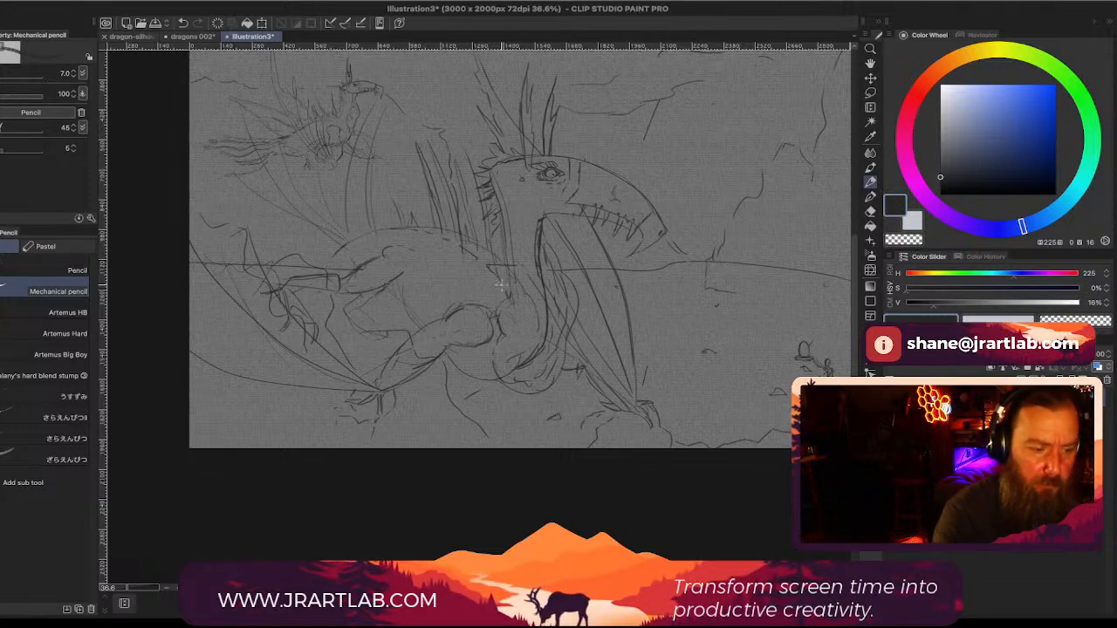
drag(424, 228, 415, 189)
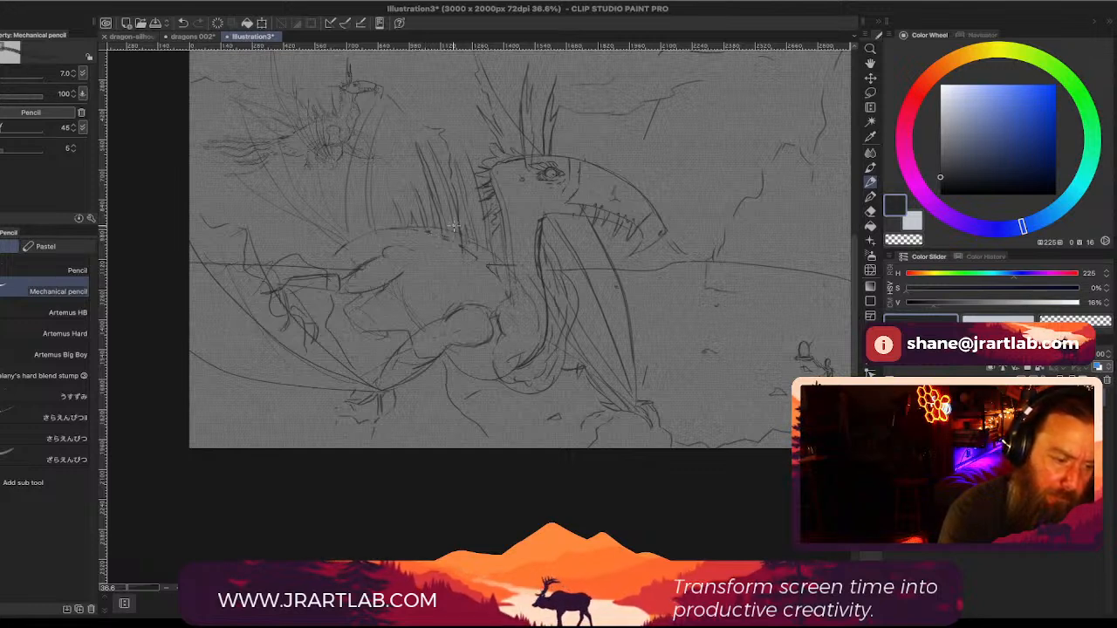
drag(445, 198, 455, 235)
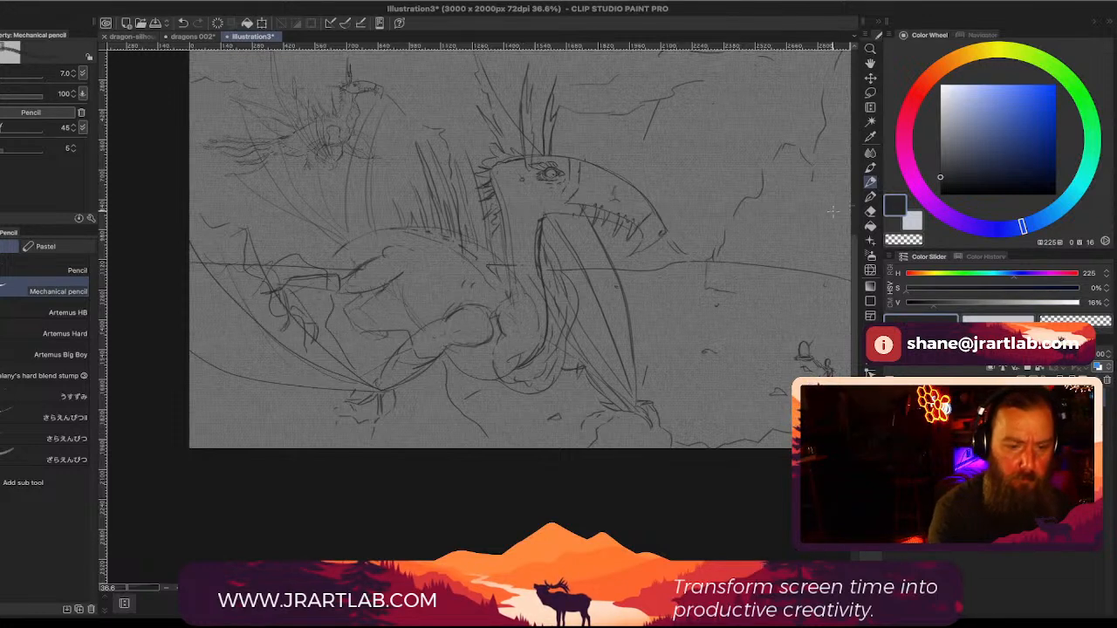
Step: Erase leftover lines around the lower neck and rear leg, and redraw the rear thigh's lower contour in pencil
key(e)
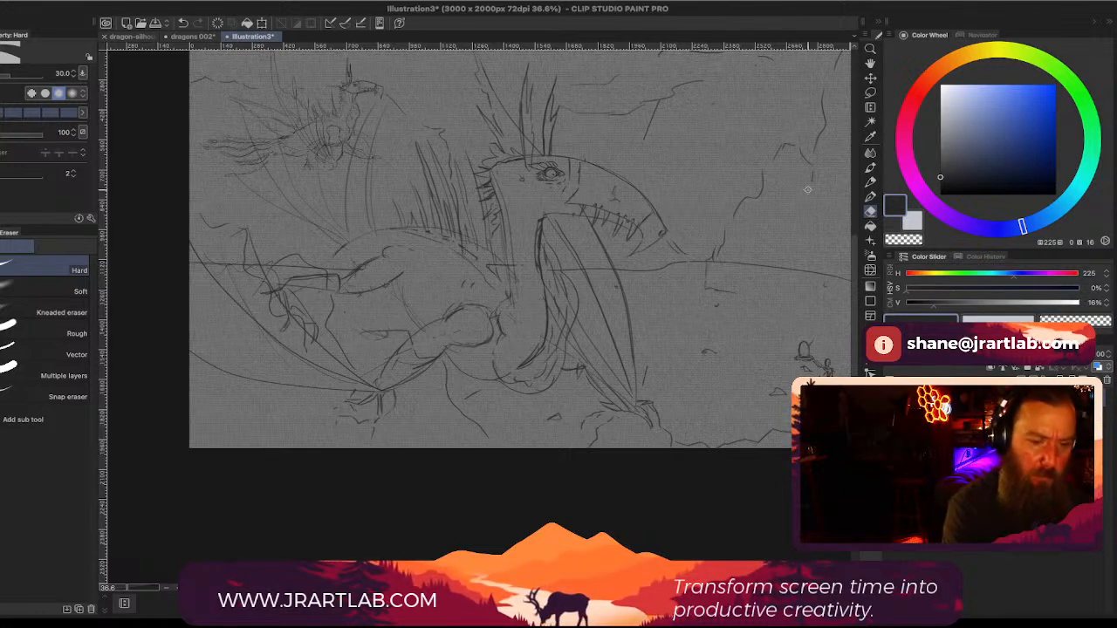
click(870, 181)
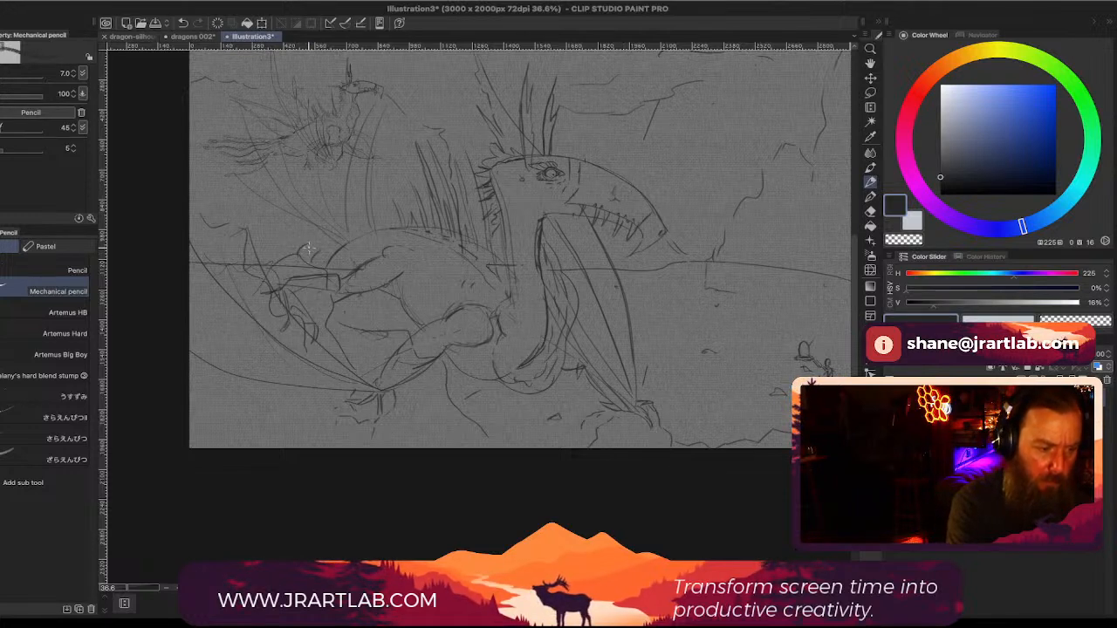
Step: Pencil dark curved strokes above the dragon's rump and darken the arm contour of the far wing
drag(318, 253, 347, 236)
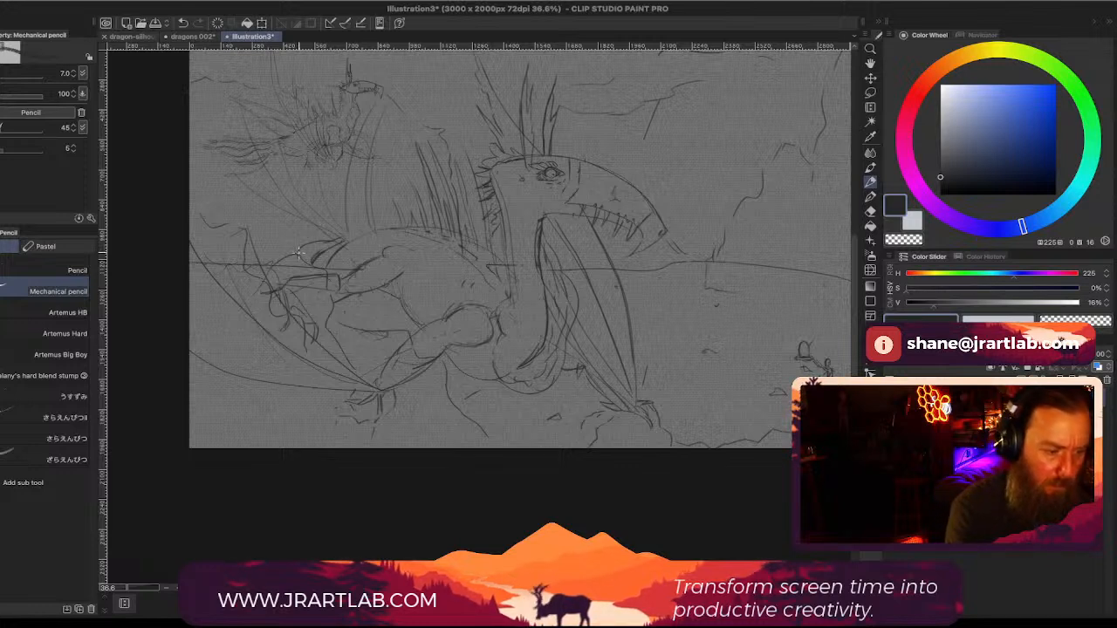
drag(299, 257, 312, 245)
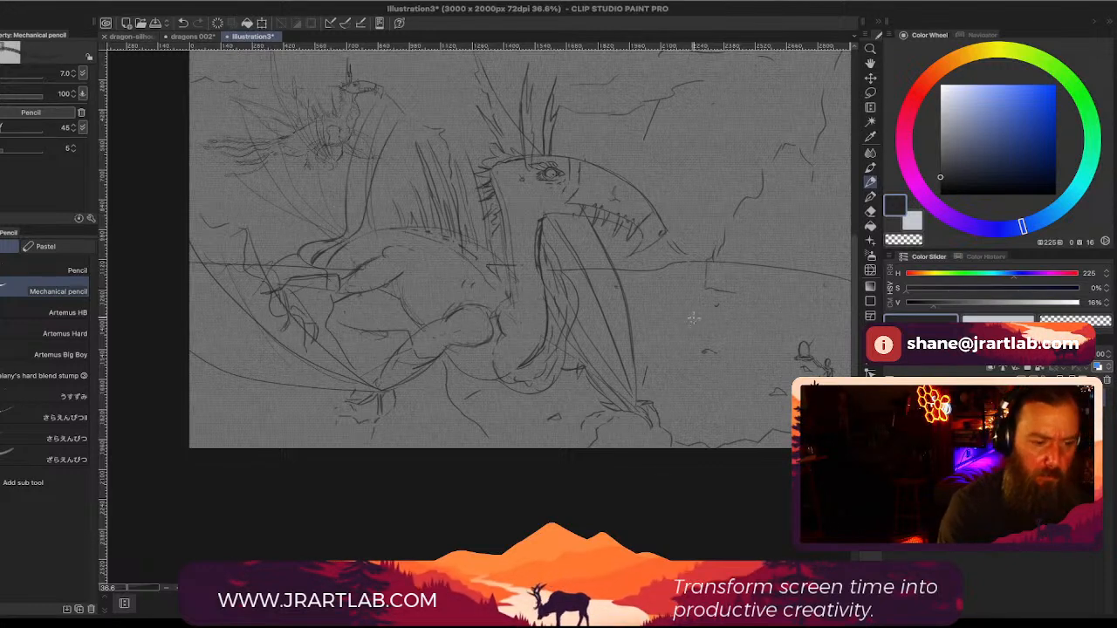
Step: Undo the last two contour strokes, then pencil long curved plumes fanning up and back from the dragon's rump
key(super+z)
key(super+z)
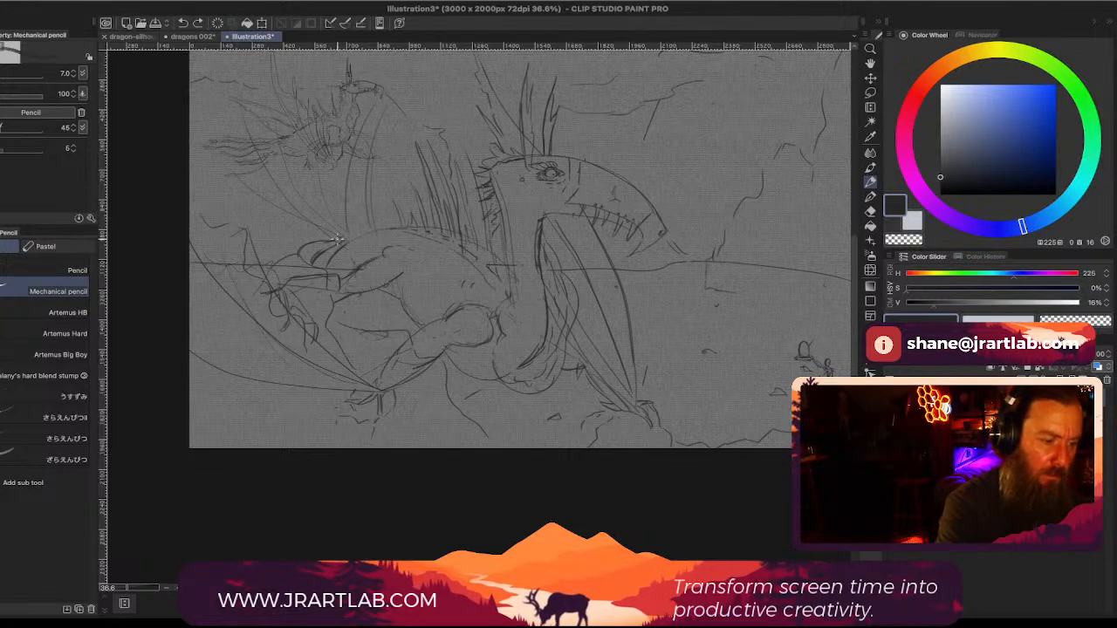
mouse_move(339, 226)
mouse_down()
mouse_move(341, 191)
mouse_move(345, 243)
mouse_move(347, 171)
mouse_move(377, 97)
mouse_up()
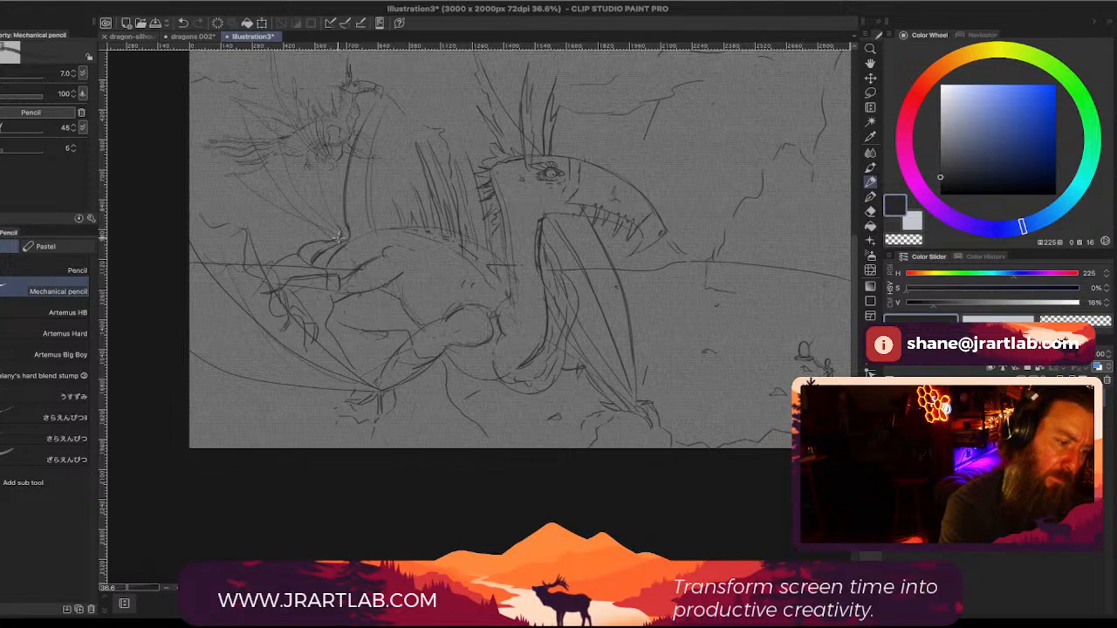
drag(328, 228, 269, 199)
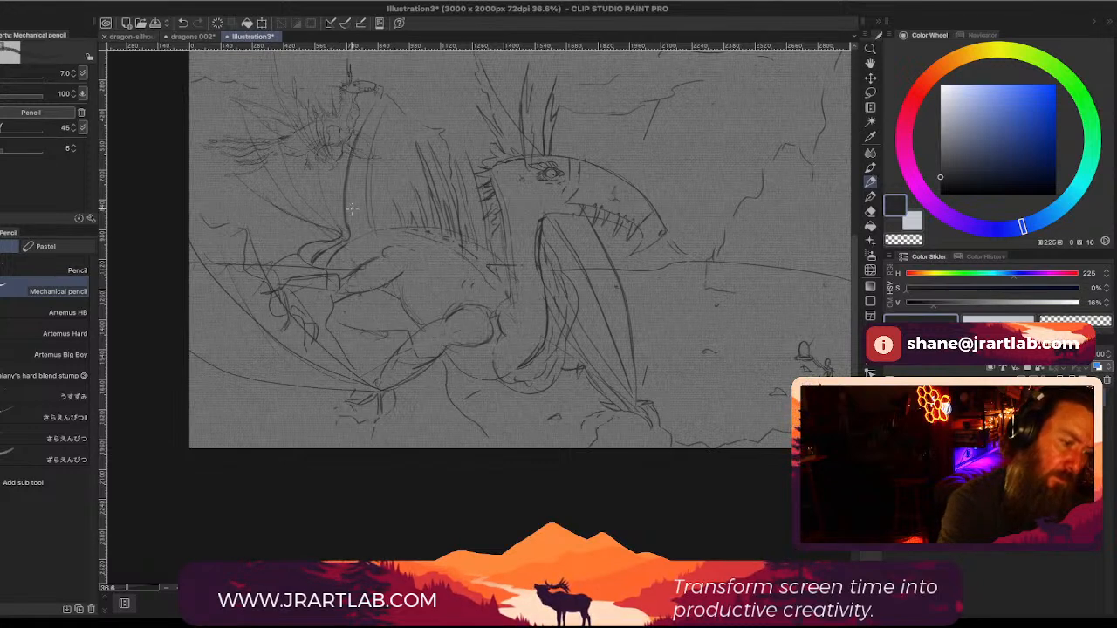
drag(331, 213, 317, 118)
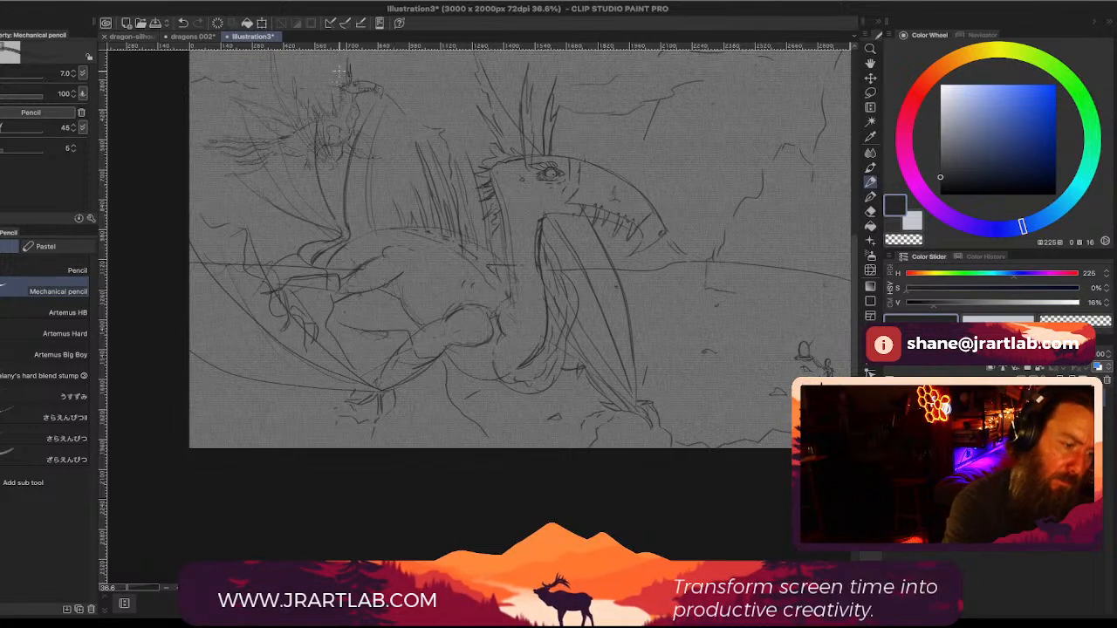
drag(293, 174, 281, 143)
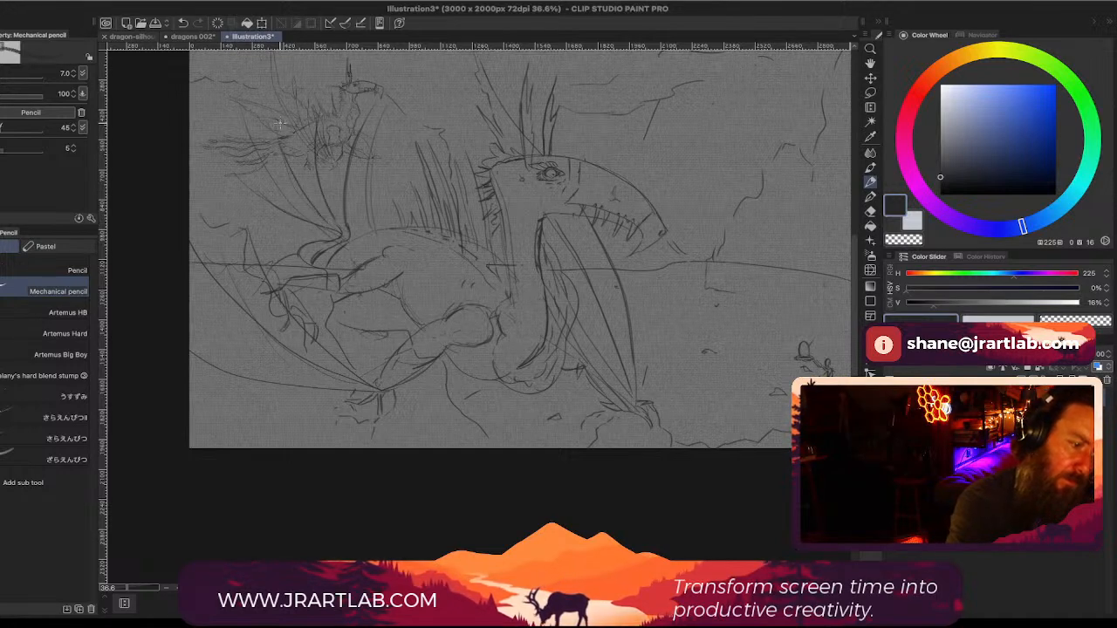
drag(299, 206, 244, 103)
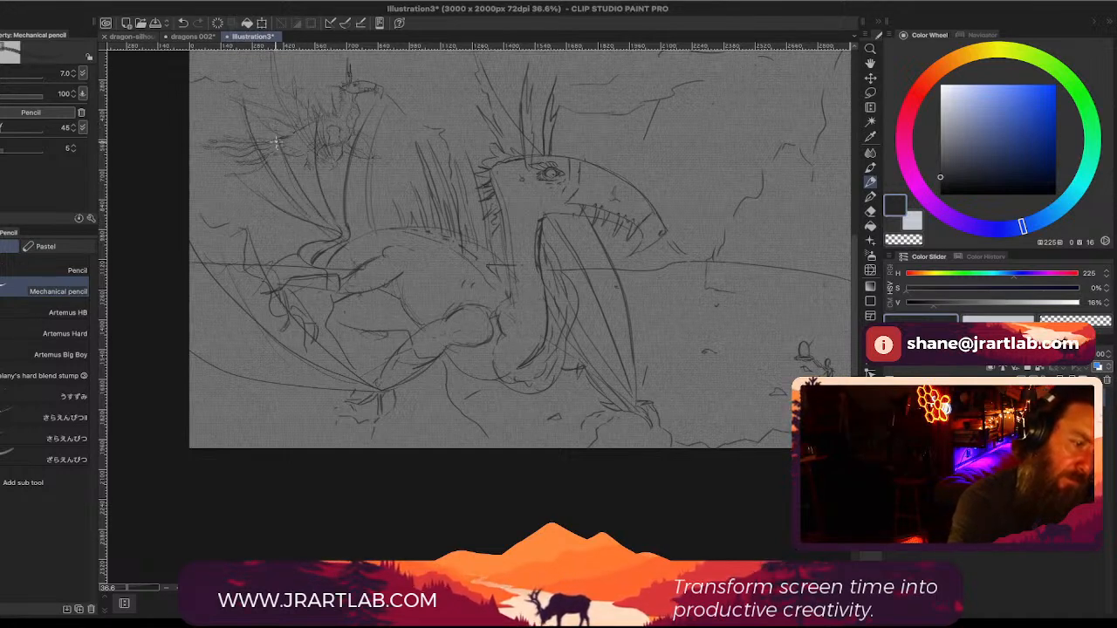
Step: Fill the fan above the rump with more curved plumes and add small oval tips to the outer ones
drag(282, 145, 278, 92)
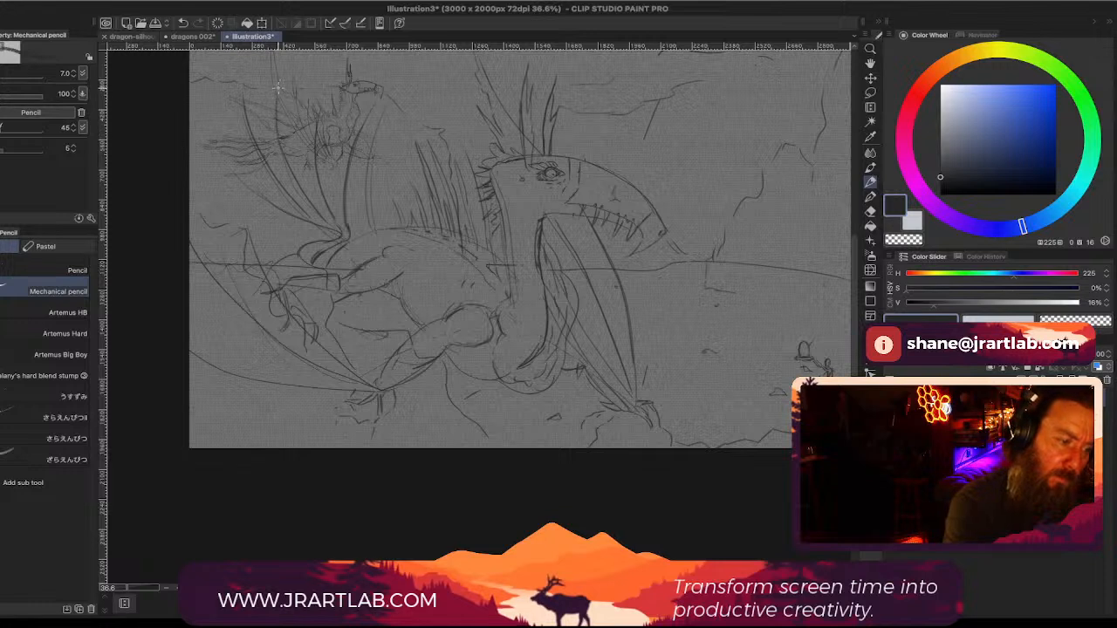
drag(319, 127, 324, 93)
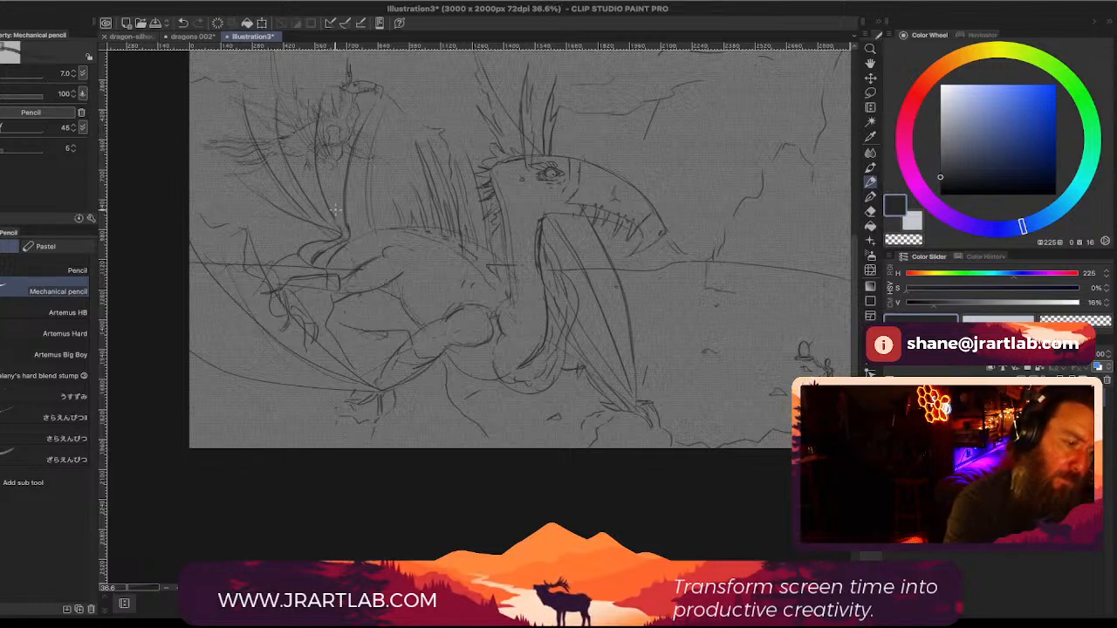
drag(334, 208, 331, 159)
drag(322, 208, 295, 156)
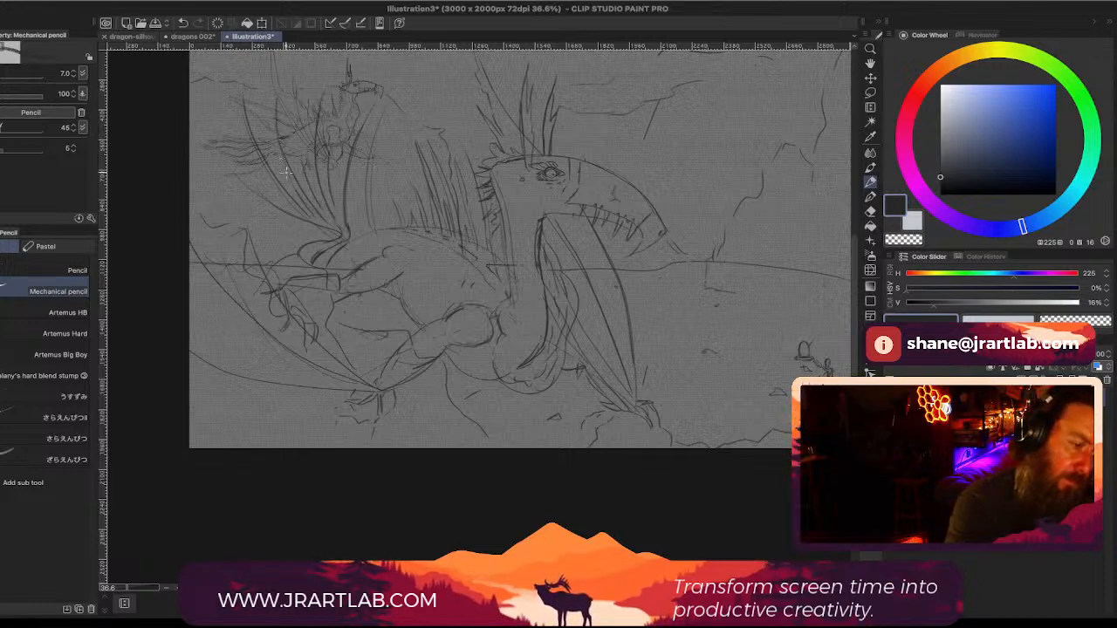
drag(309, 219, 253, 173)
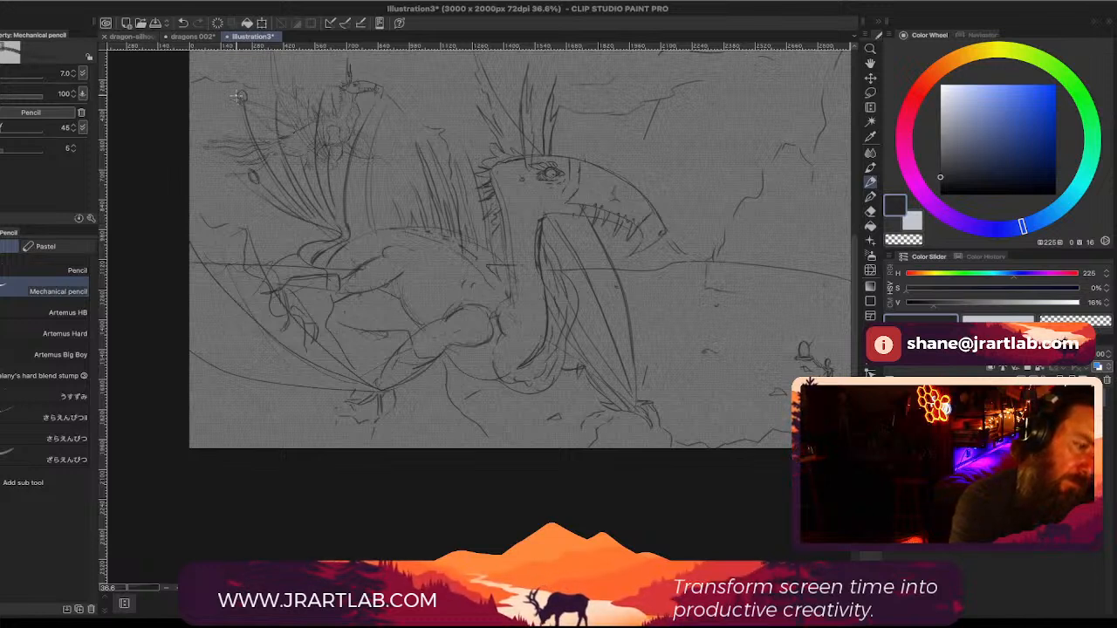
mouse_move(277, 94)
mouse_down()
mouse_move(275, 106)
mouse_move(276, 96)
mouse_up()
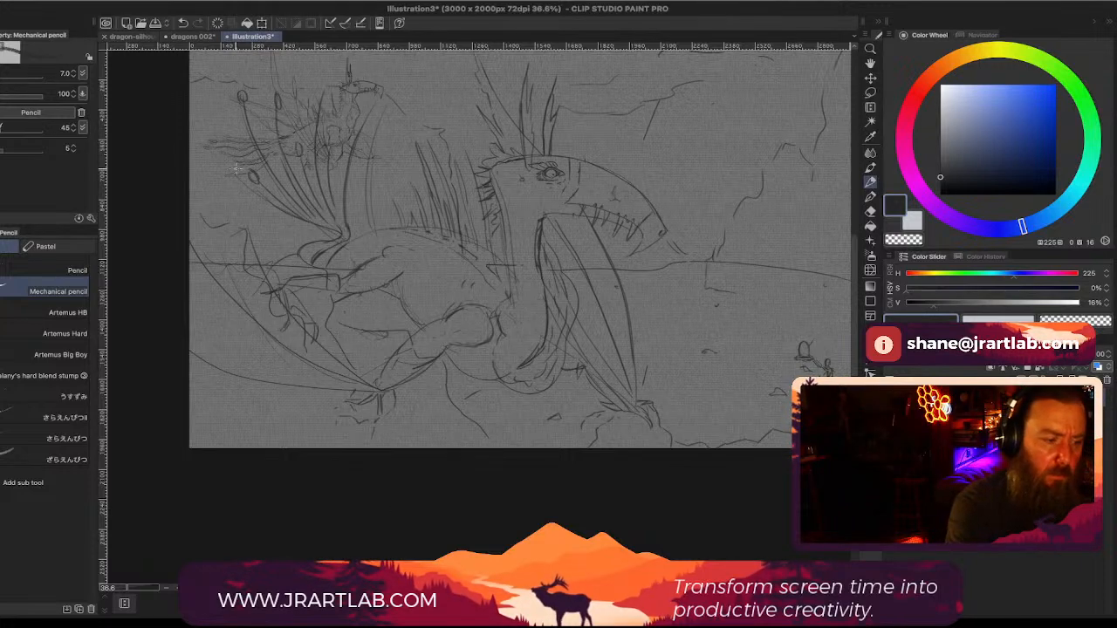
Step: Darken the upper contour of the rear thigh and clear the stray sketch lines beside it with the hard eraser
mouse_move(586, 322)
mouse_down()
mouse_move(605, 373)
mouse_move(637, 377)
mouse_up()
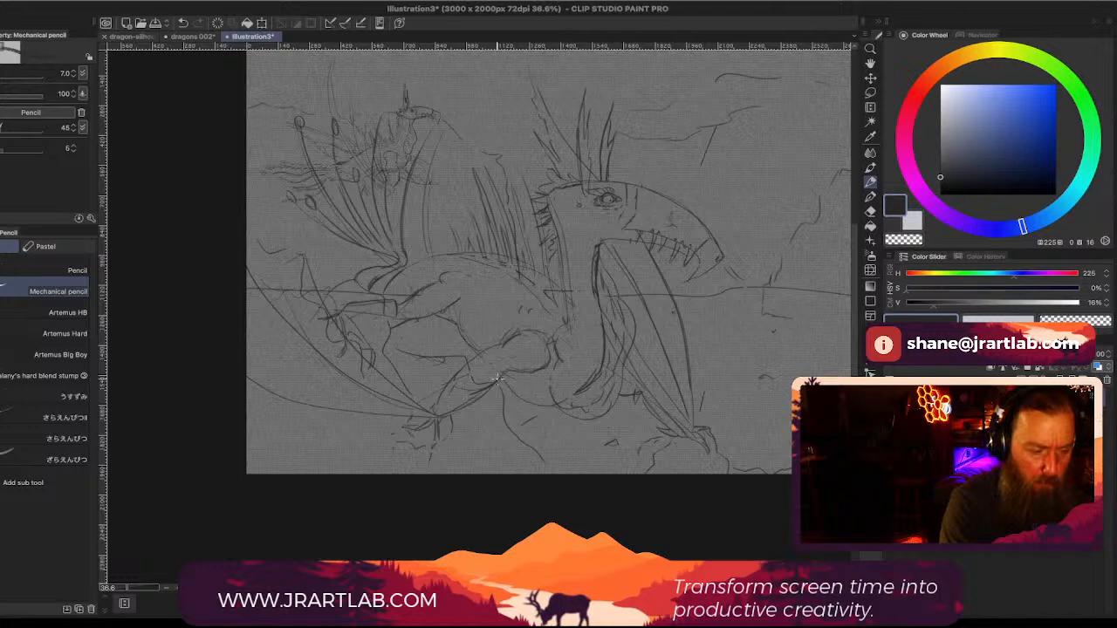
drag(530, 391, 548, 387)
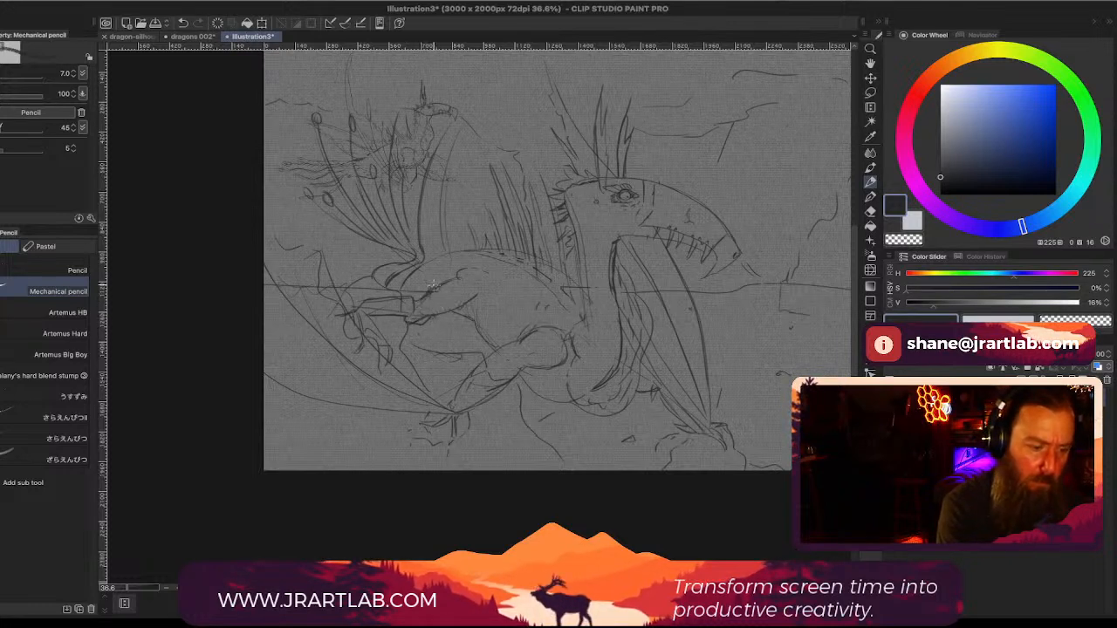
mouse_move(425, 298)
mouse_down()
mouse_move(440, 267)
mouse_move(425, 300)
mouse_up()
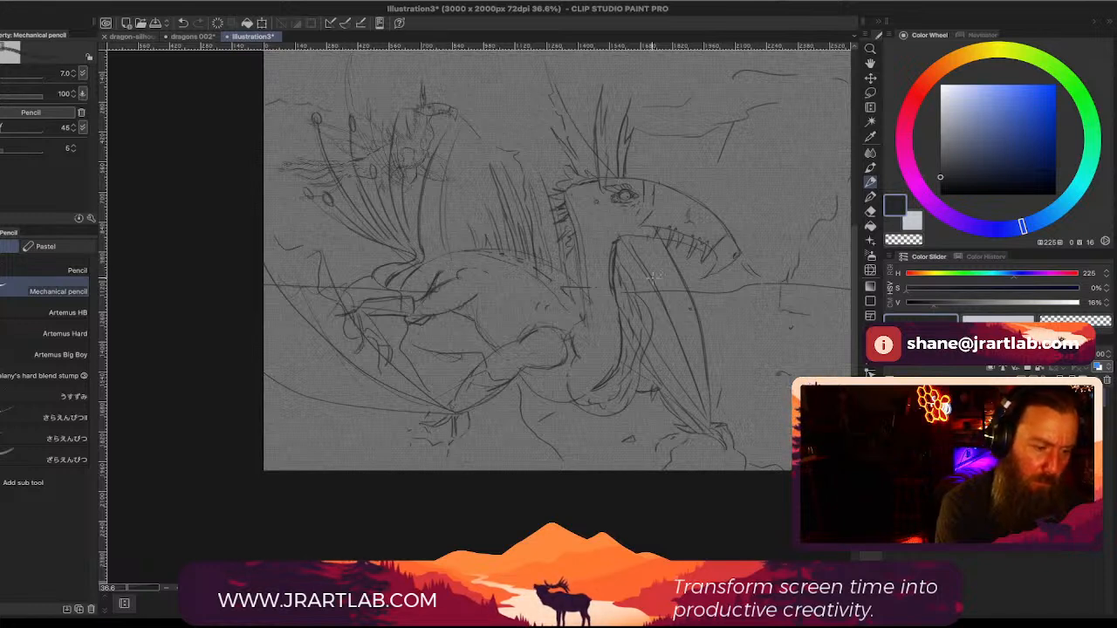
key(e)
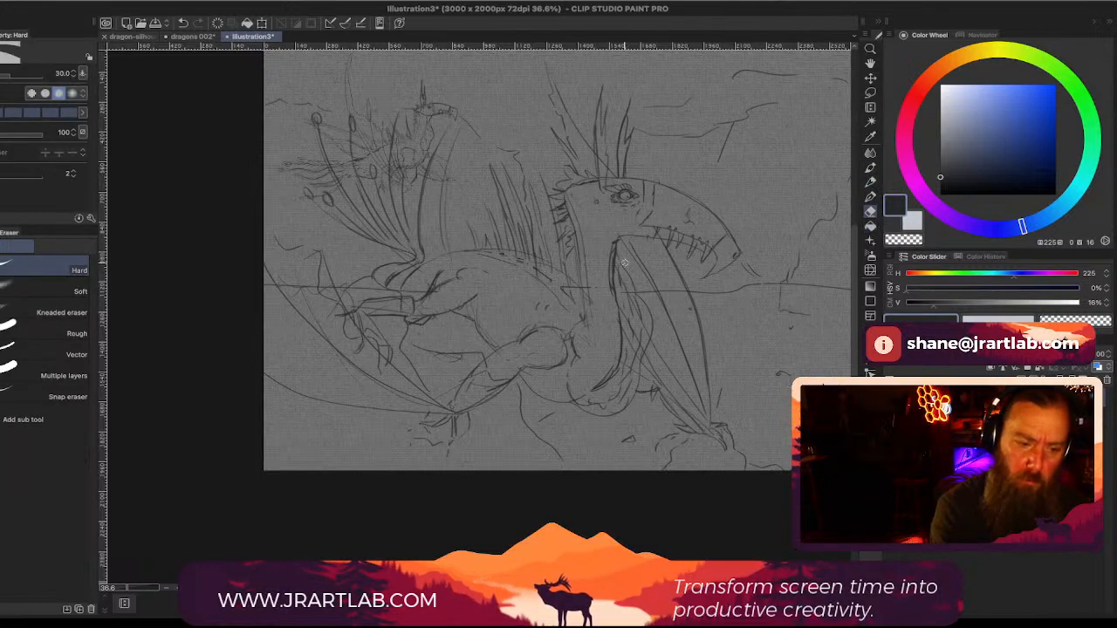
mouse_move(448, 284)
mouse_down()
mouse_move(436, 288)
mouse_move(468, 264)
mouse_up()
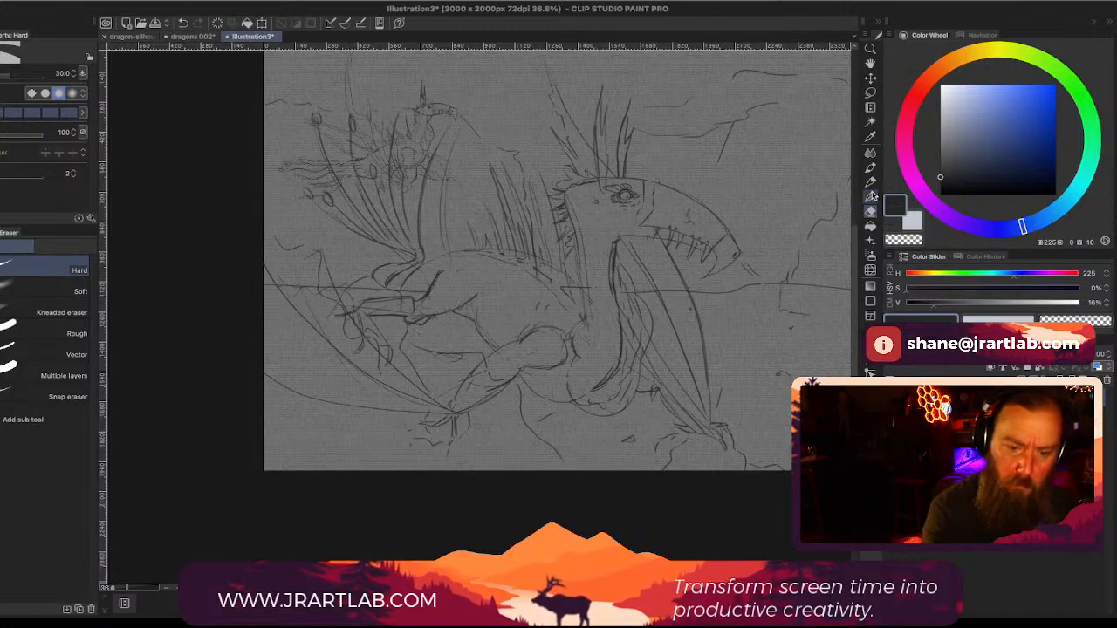
Step: Pencil darker contours on the rear leg and near wing arm, then erase the overlapping lines inside the arm
click(870, 196)
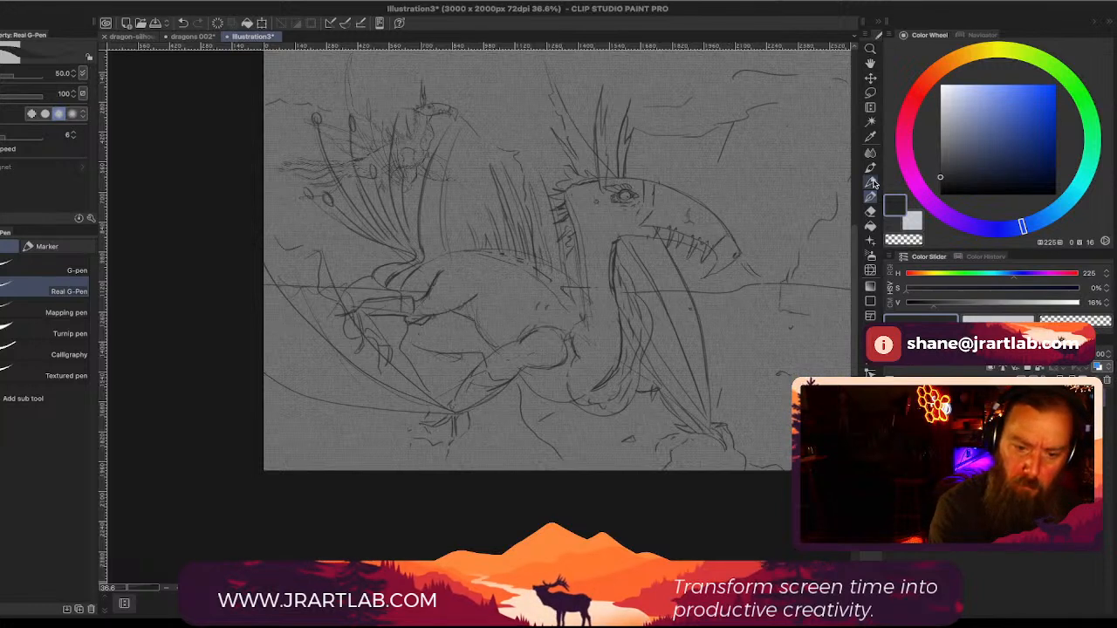
click(870, 181)
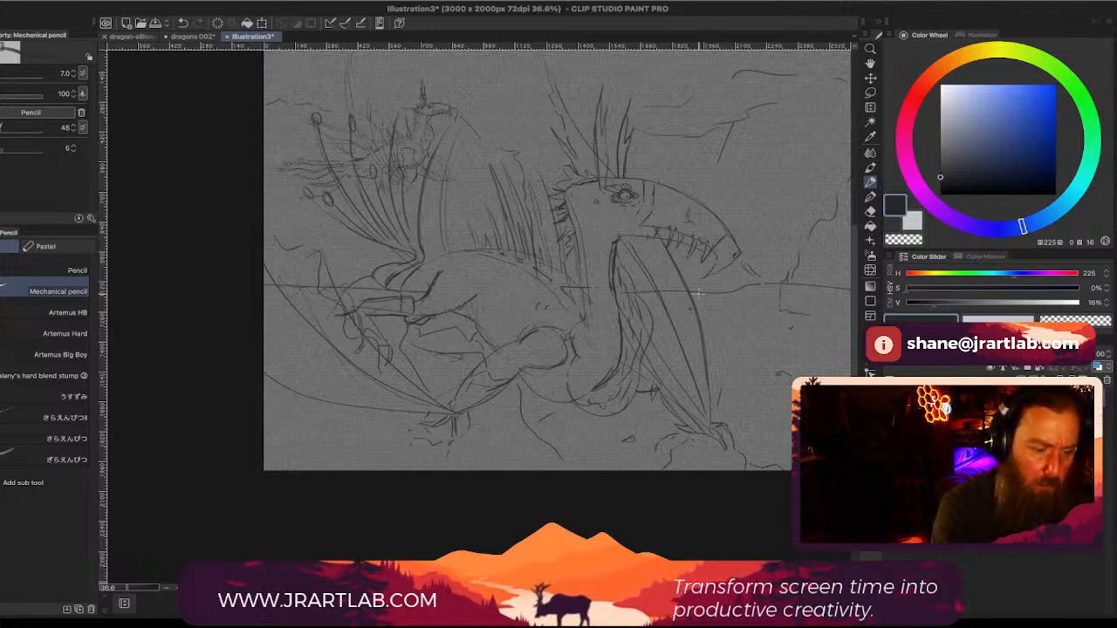
drag(477, 371, 458, 398)
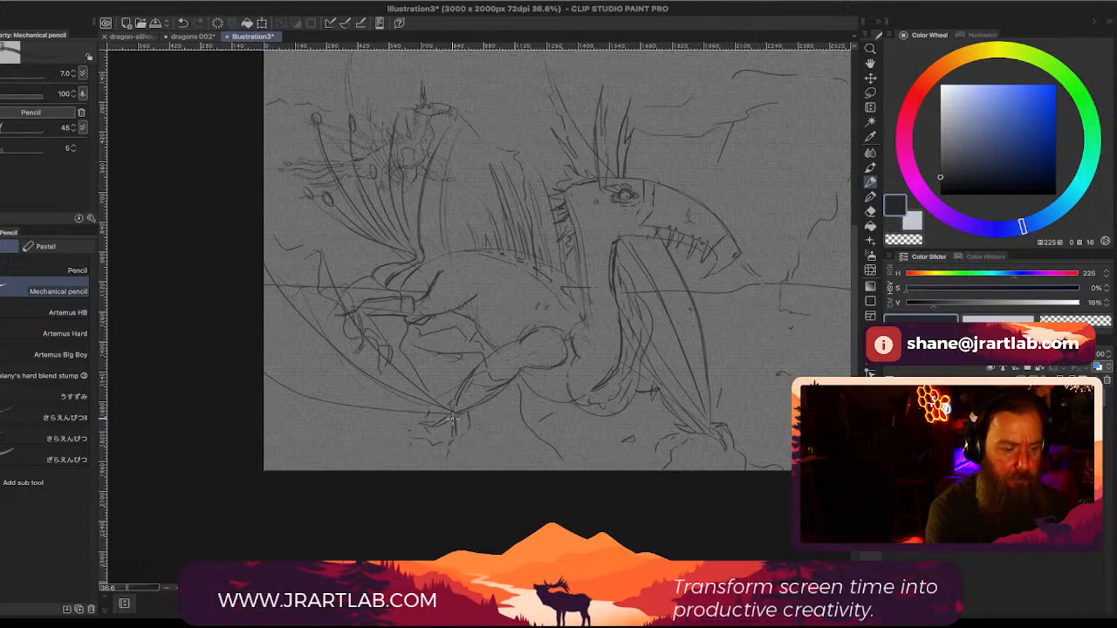
drag(485, 358, 453, 410)
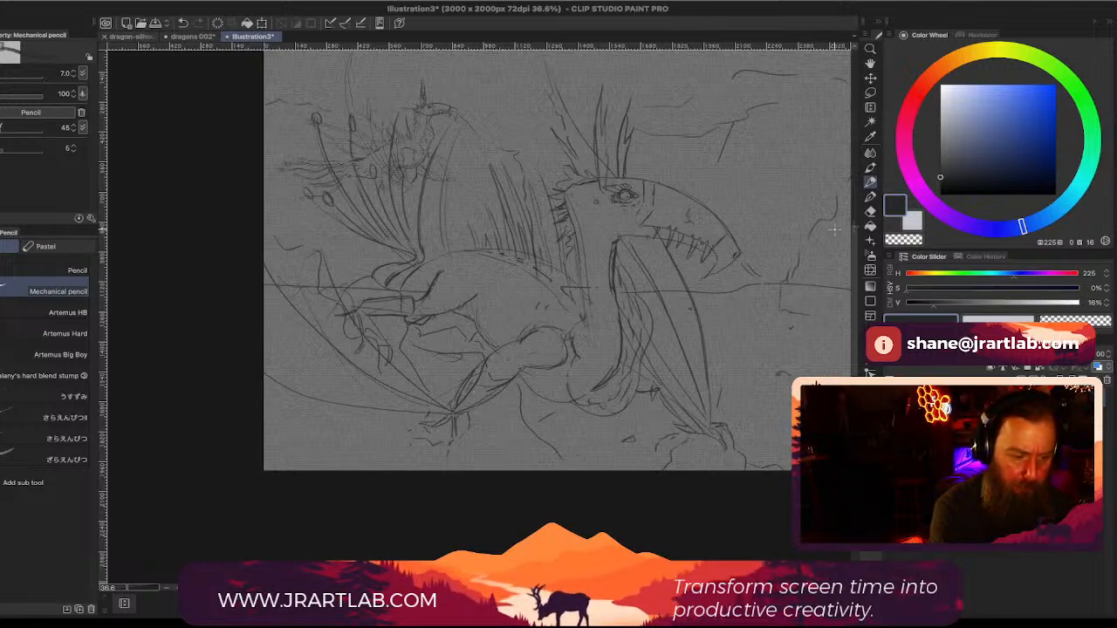
key(e)
mouse_move(470, 371)
mouse_down()
mouse_move(454, 399)
mouse_move(470, 382)
mouse_up()
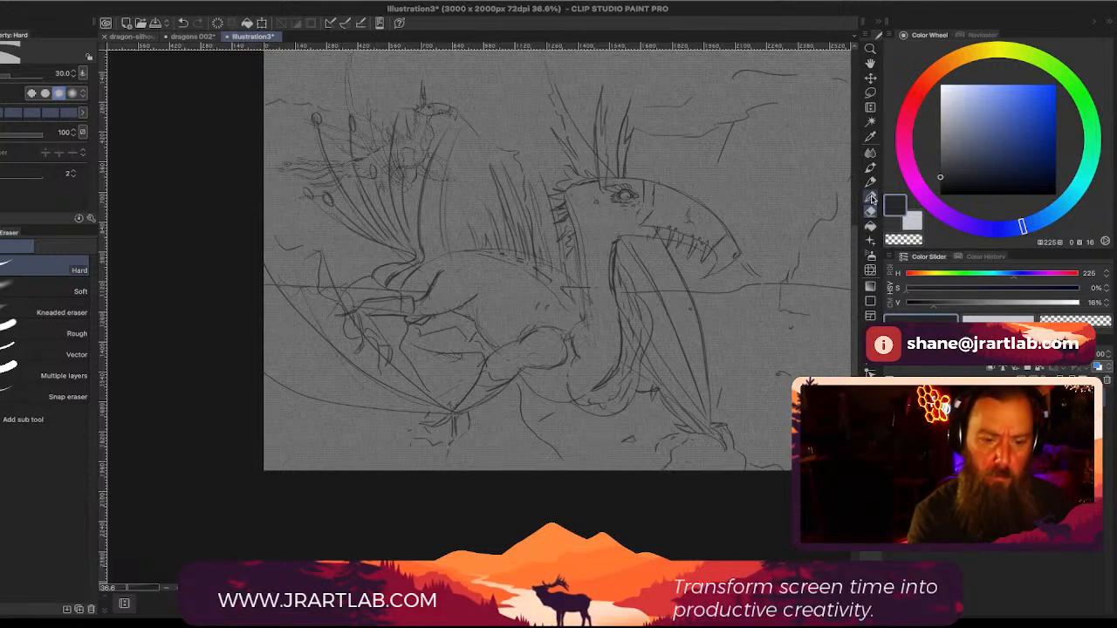
Step: Erase the dark inner curve at the base of the dragon's neck with the hard eraser
click(870, 181)
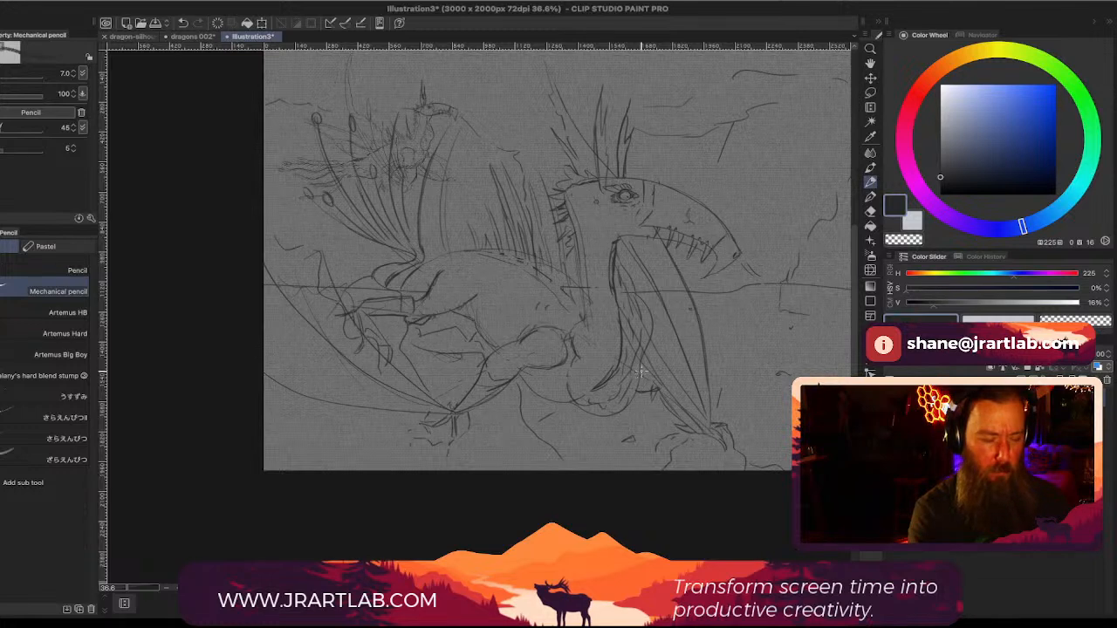
click(870, 211)
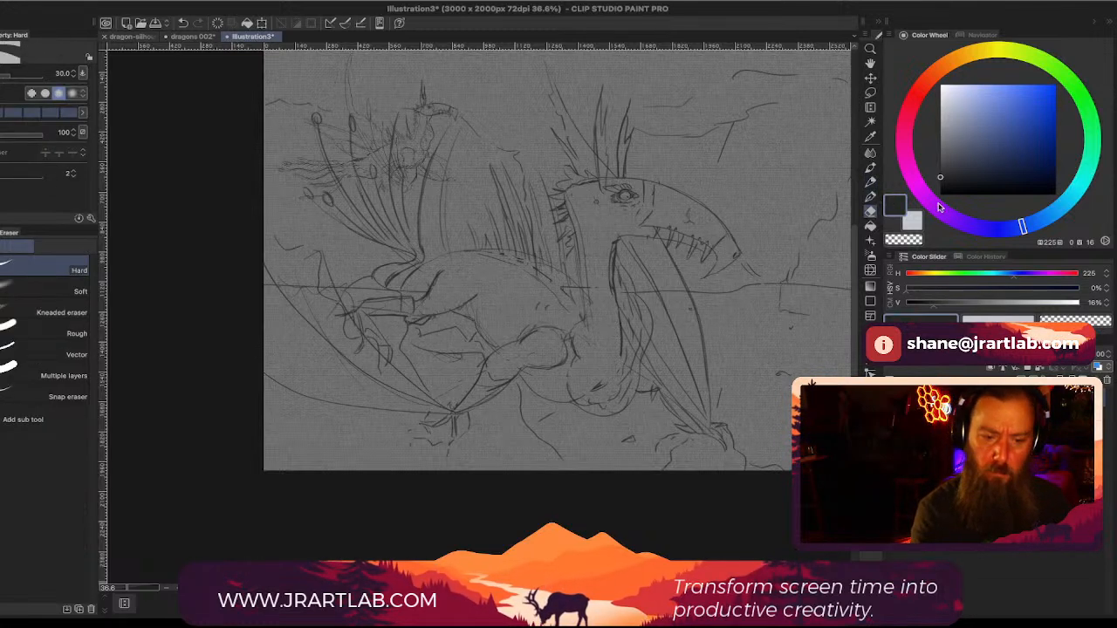
click(870, 181)
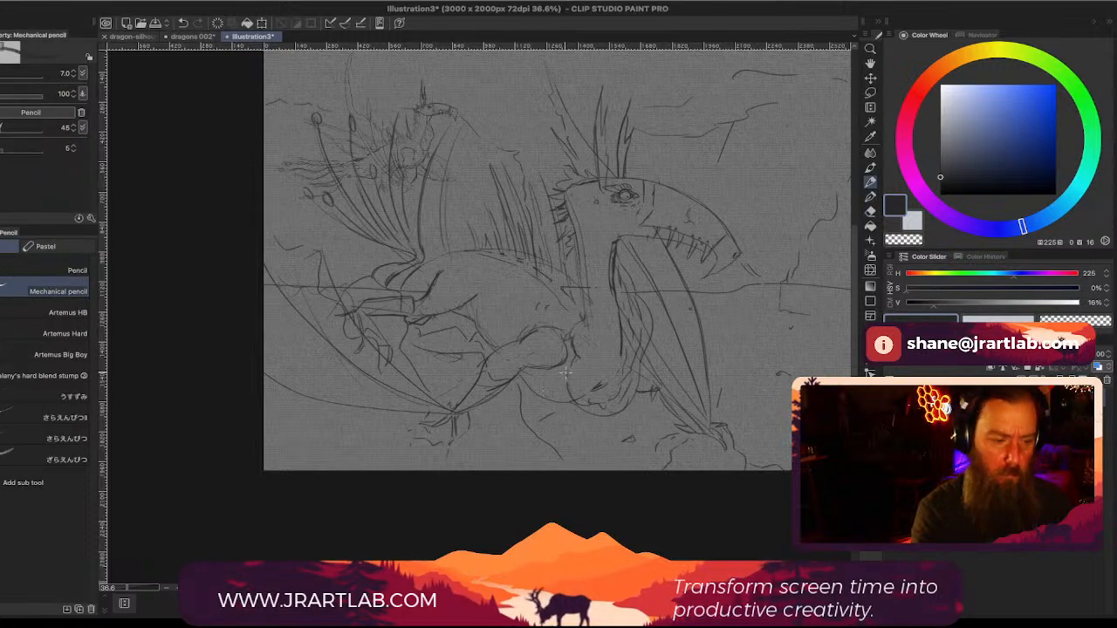
Step: Pencil the outer edge and finger struts of the near wing down to its wrist
key(ctrl+Up)
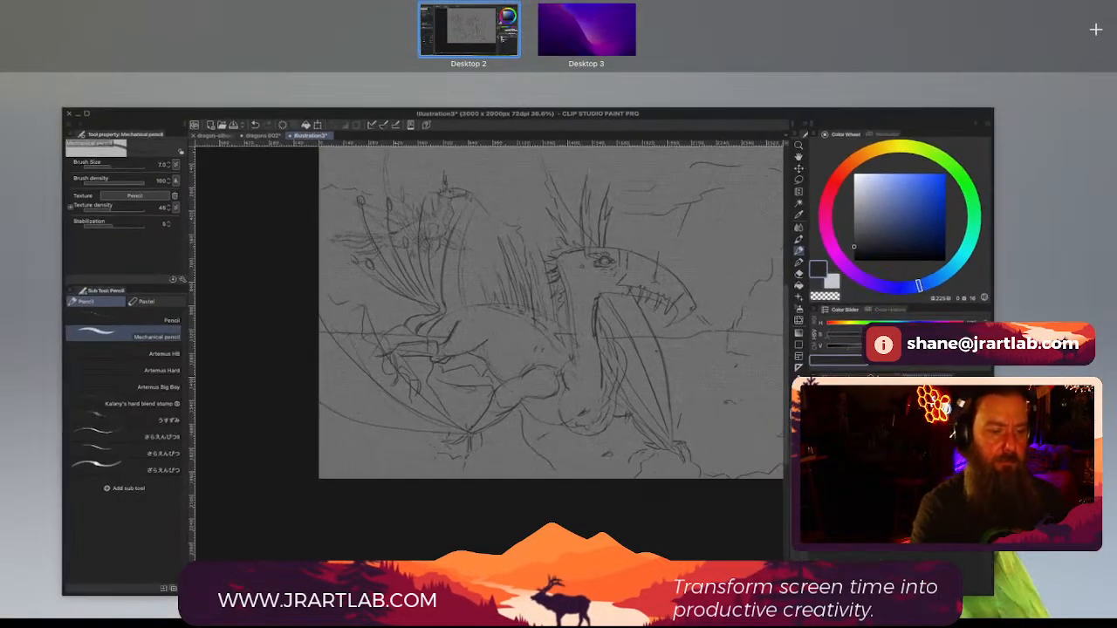
click(637, 229)
scroll(706, 260, down, 5)
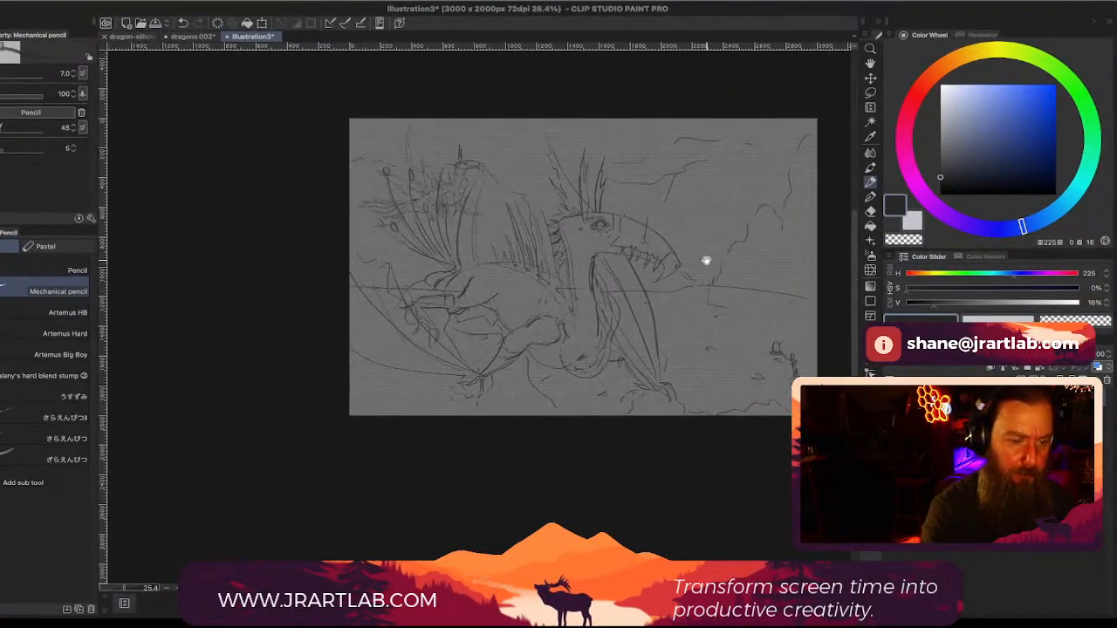
scroll(706, 260, right, 4)
scroll(706, 260, right, 1)
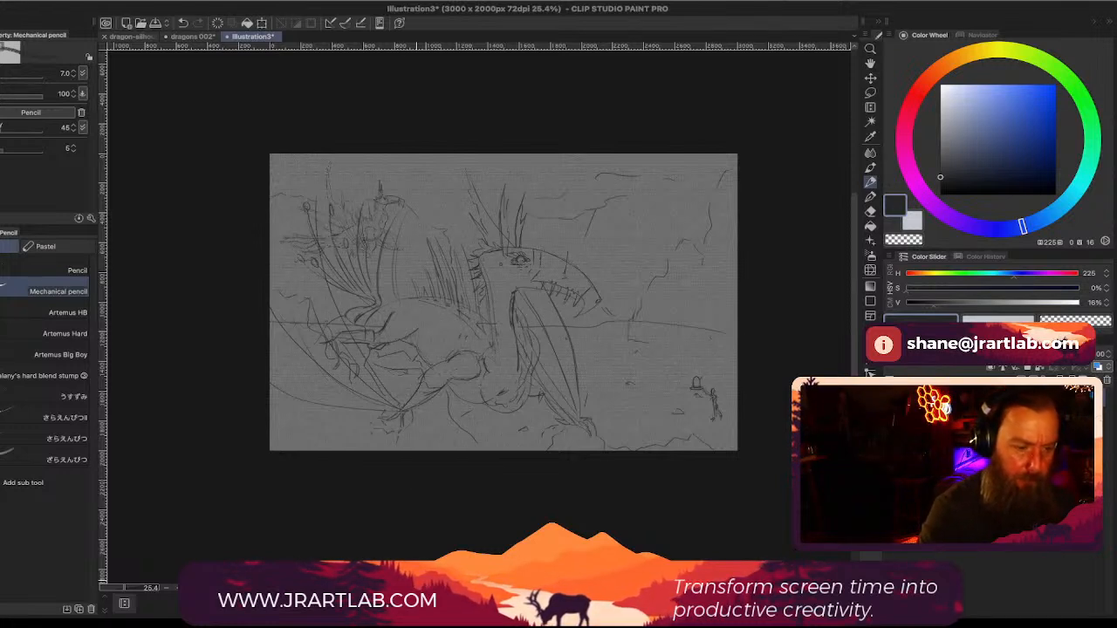
drag(285, 233, 323, 337)
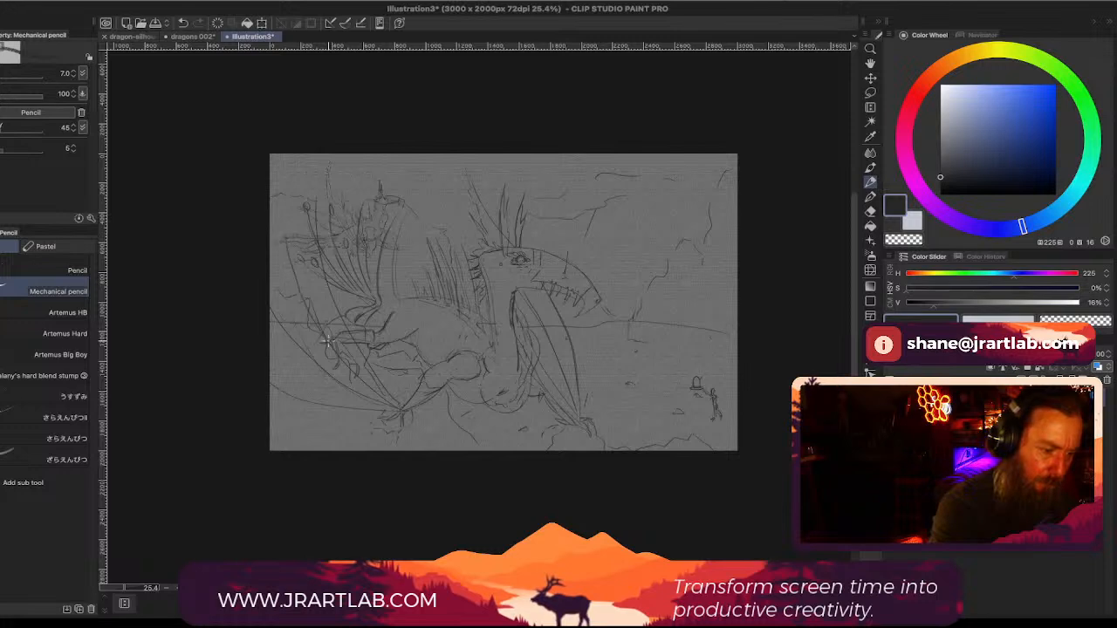
drag(286, 243, 382, 406)
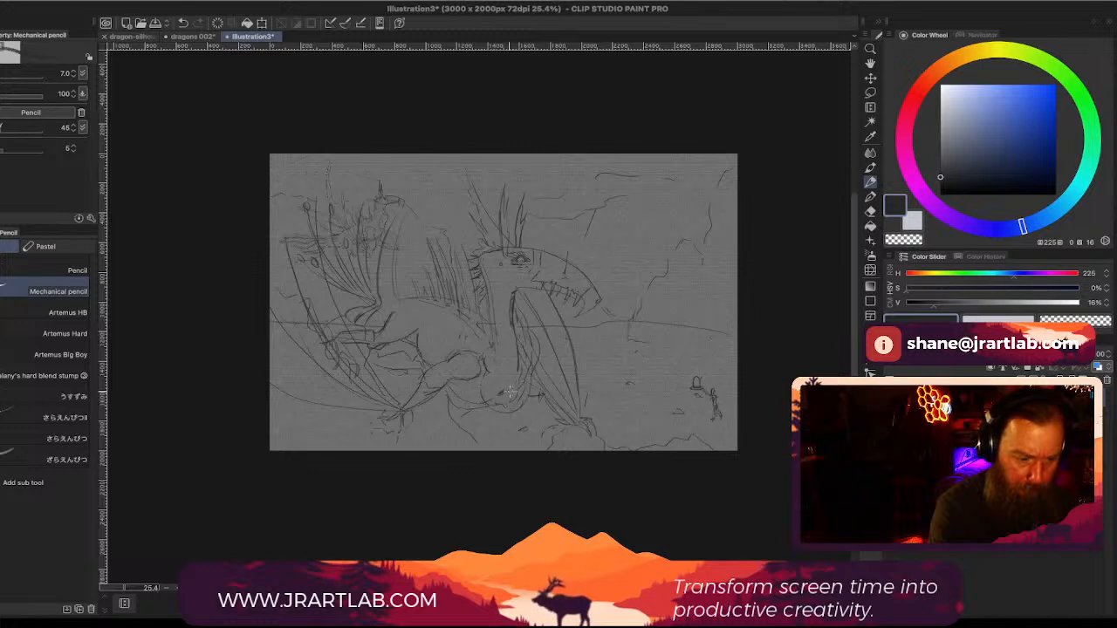
Step: Darken the chest and belly contours in pencil and erase the overlapping lines around the rear foot
mouse_move(490, 404)
mouse_down()
mouse_move(508, 388)
mouse_move(509, 414)
mouse_move(531, 391)
mouse_move(508, 415)
mouse_up()
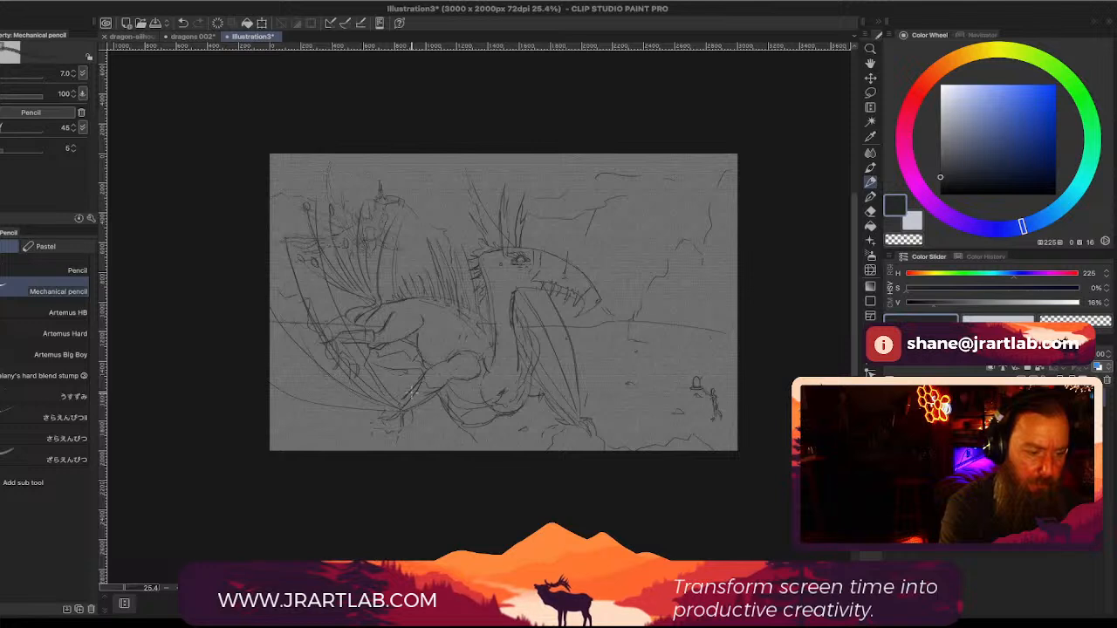
click(870, 210)
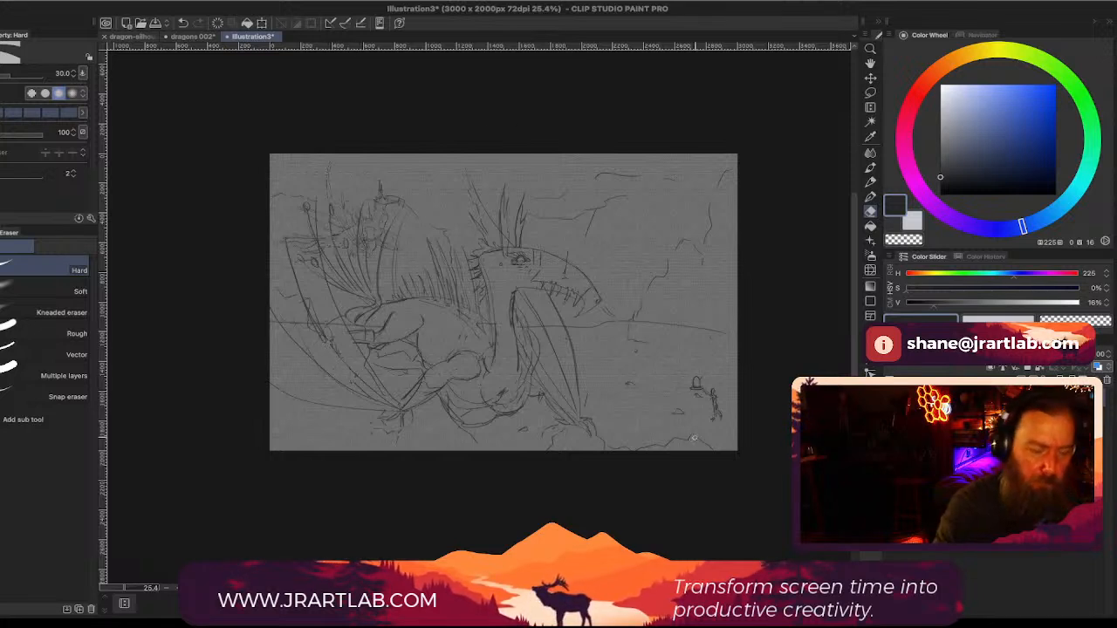
click(871, 181)
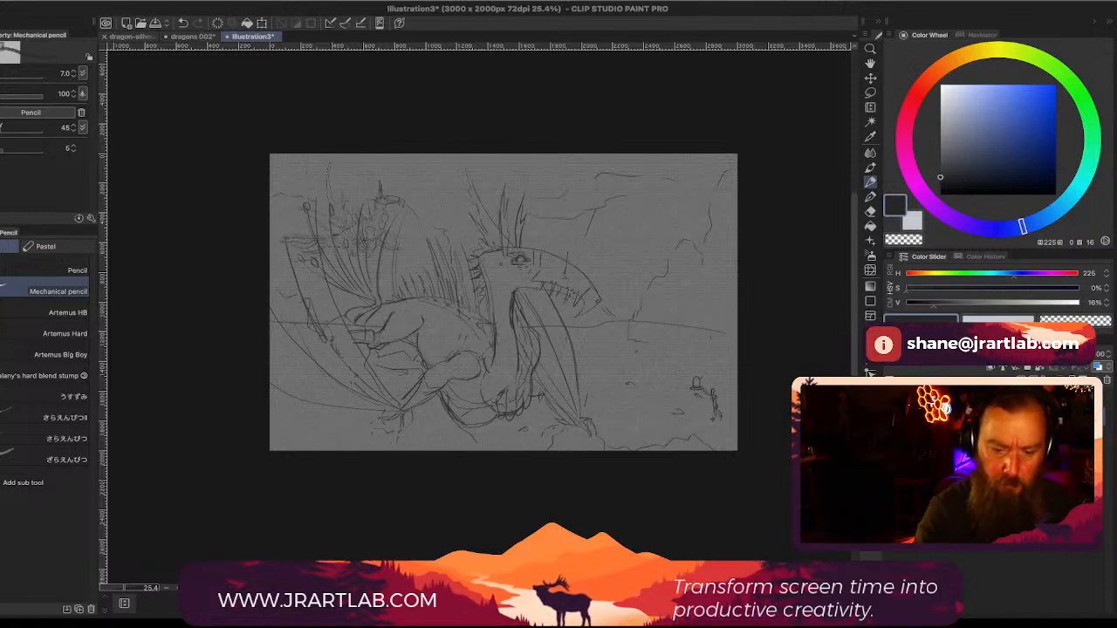
Step: Move the small dragon sketch from the tail plumes to the sky at the upper right of the scene and apply the transformation
click(261, 23)
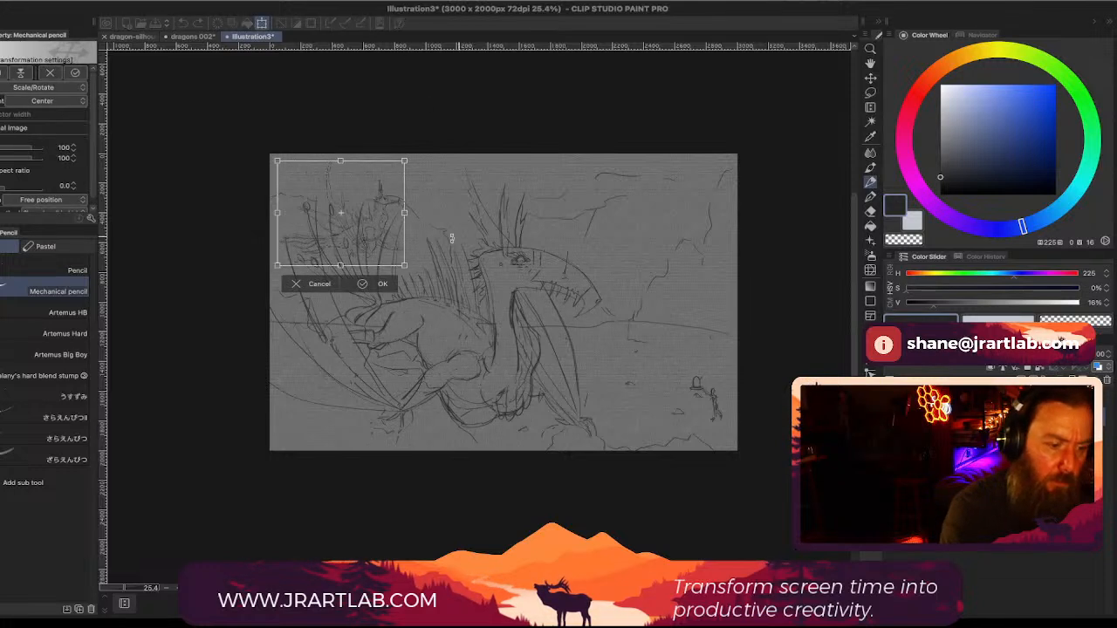
drag(378, 242, 699, 229)
scroll(759, 237, up, 1)
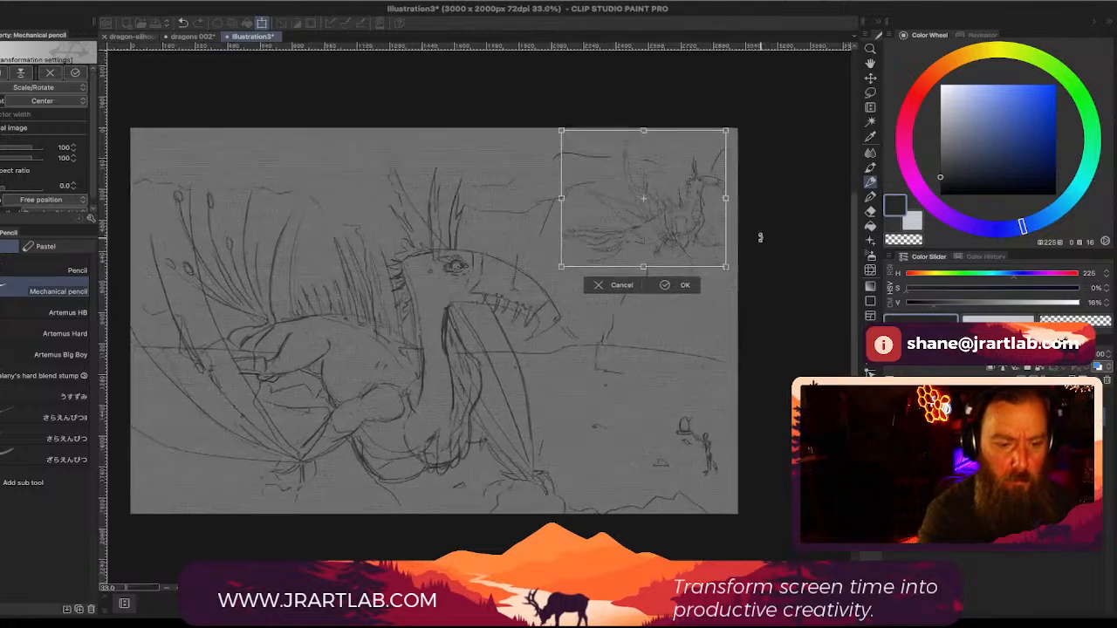
scroll(759, 237, up, 5)
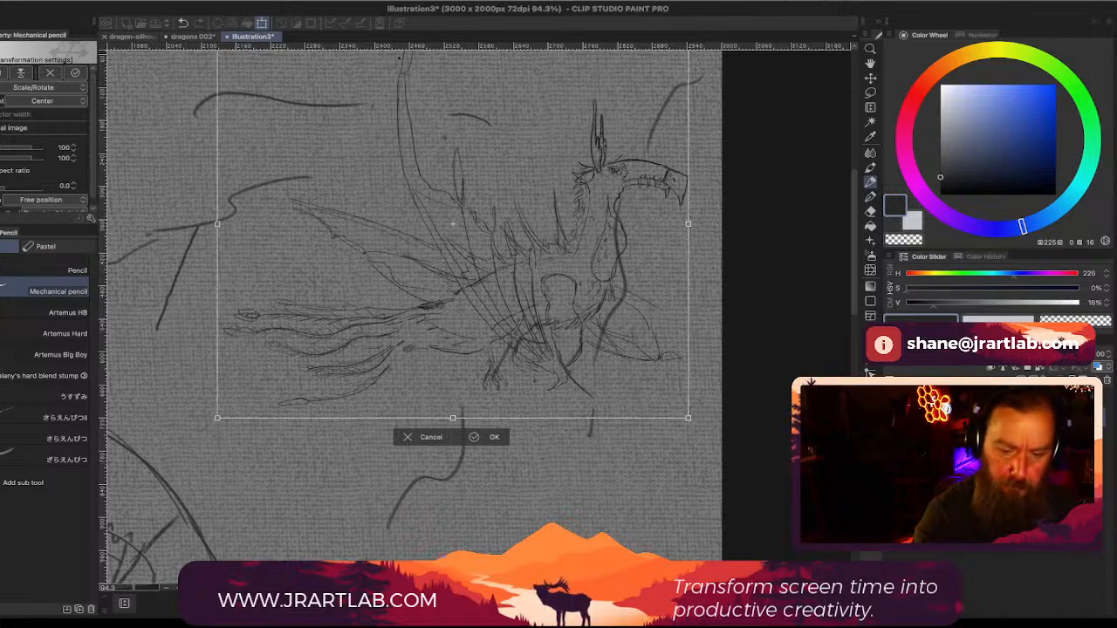
key(p)
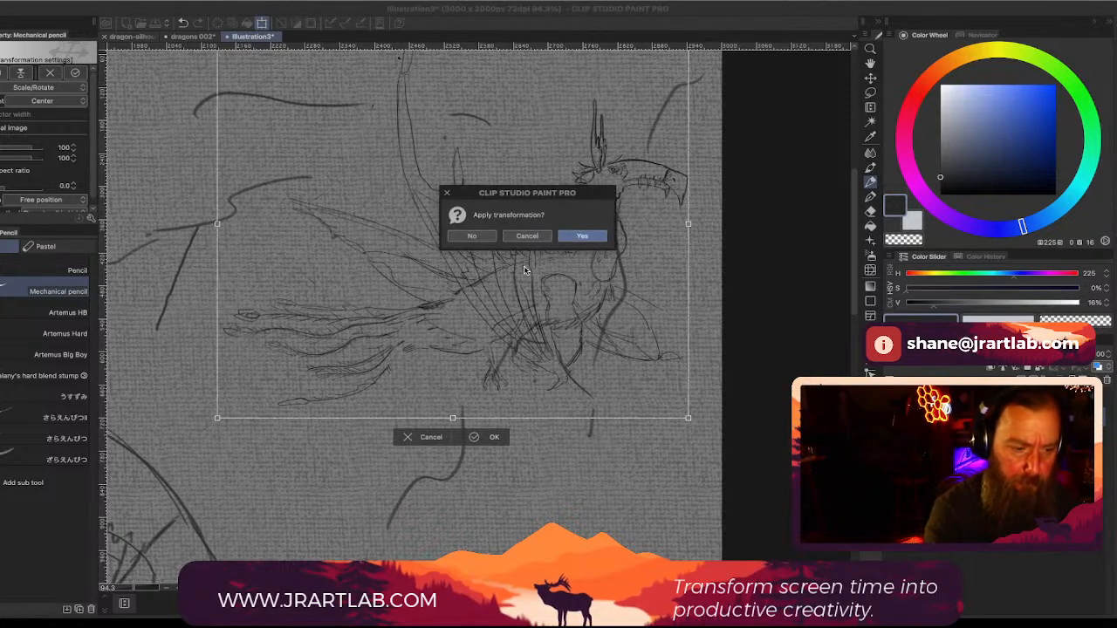
click(586, 237)
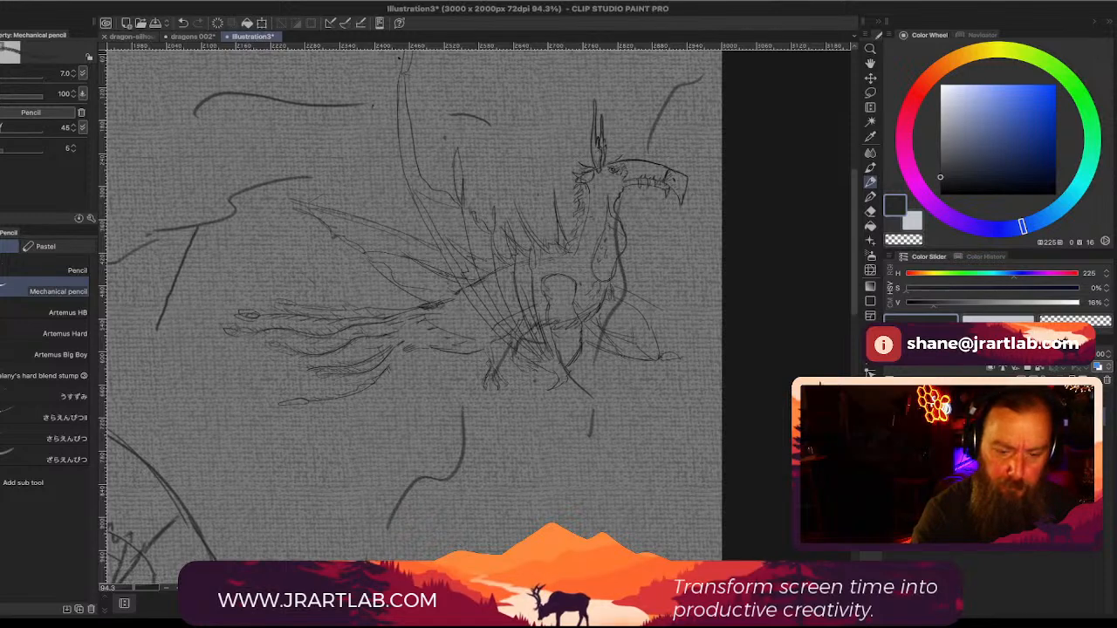
Step: Hide the layer holding the small dragon sketch and bring the whole large dragon scene back into view
click(893, 410)
scroll(681, 442, down, 5)
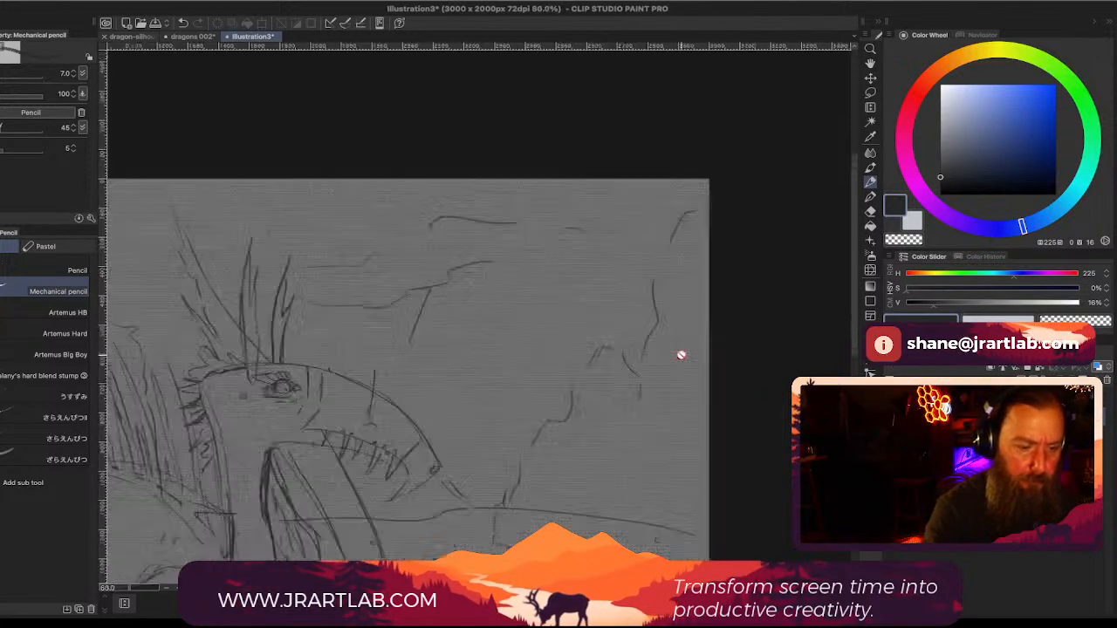
drag(571, 397, 660, 259)
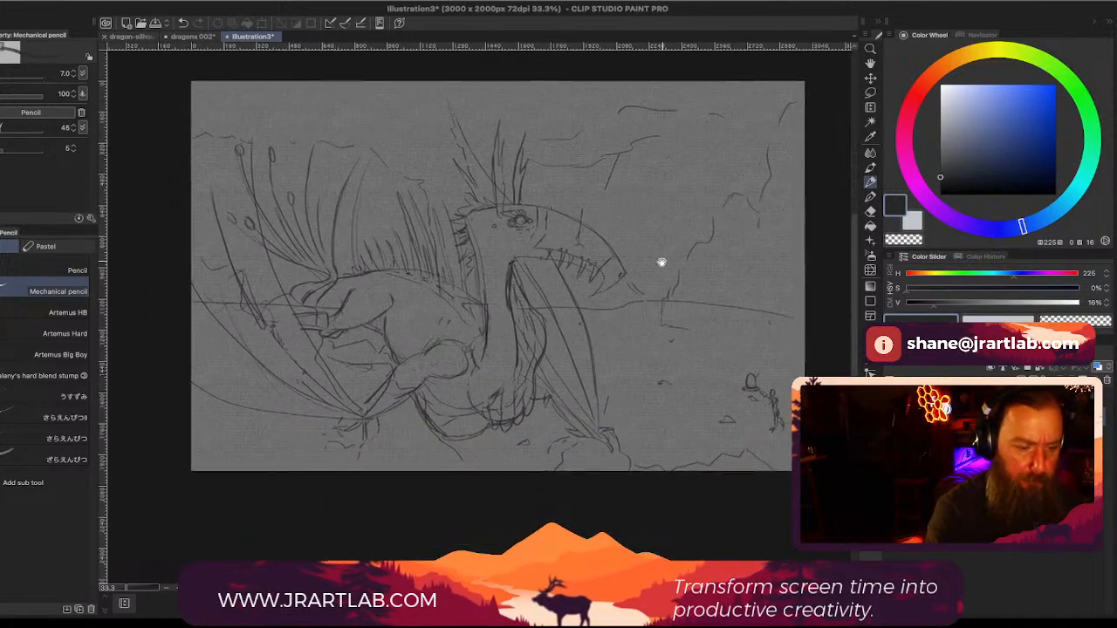
drag(522, 320, 517, 326)
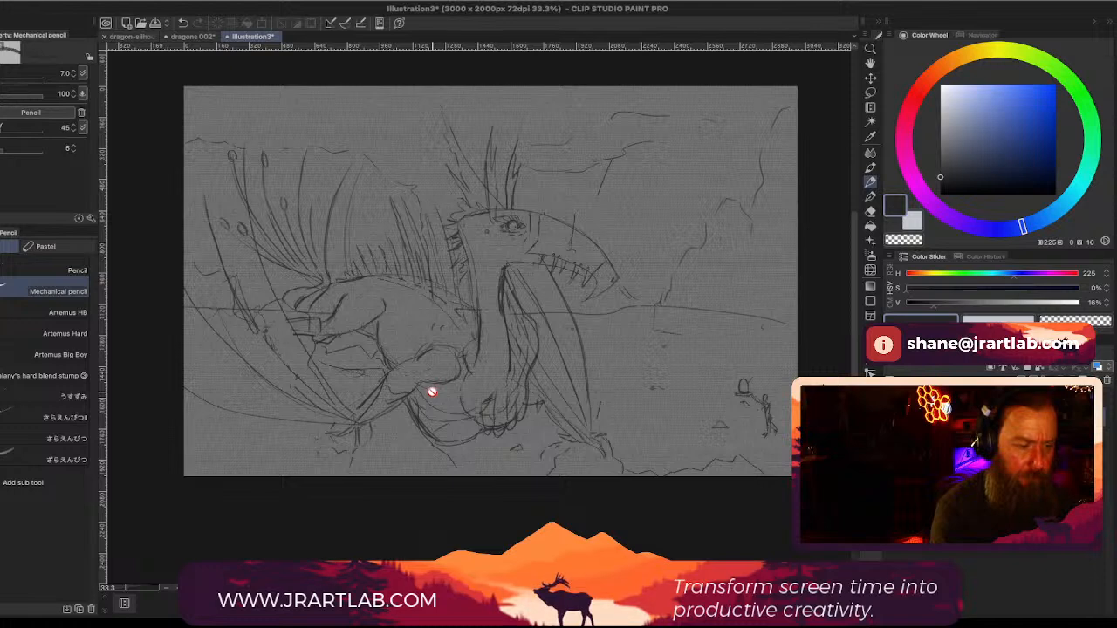
Step: Erase the stray lines crossing the large dragon's rear foot with the hard eraser
click(870, 211)
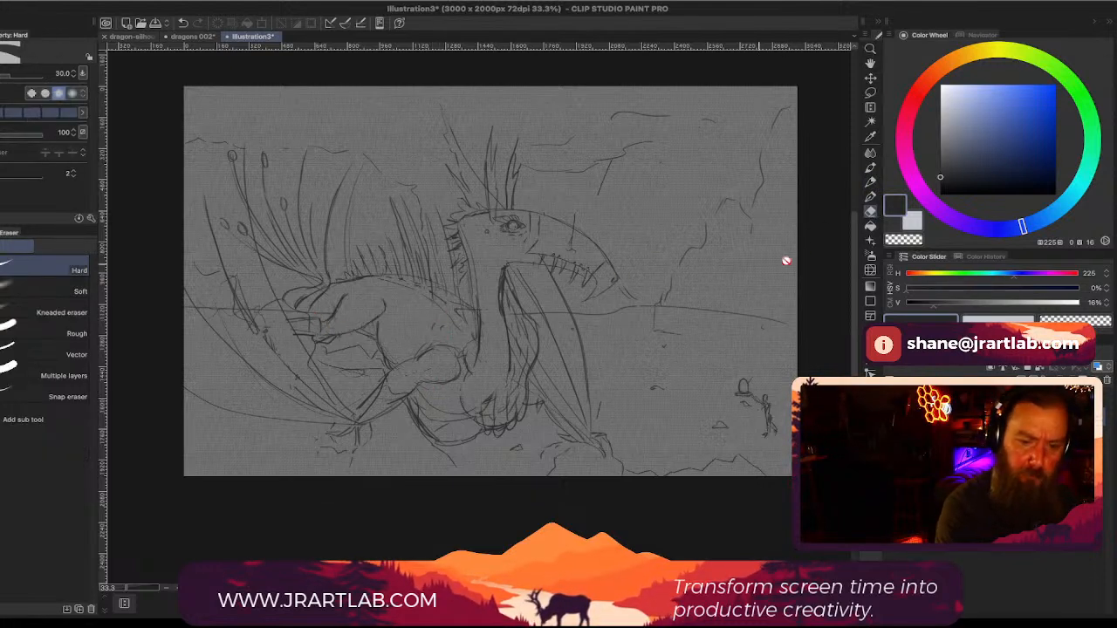
click(1012, 436)
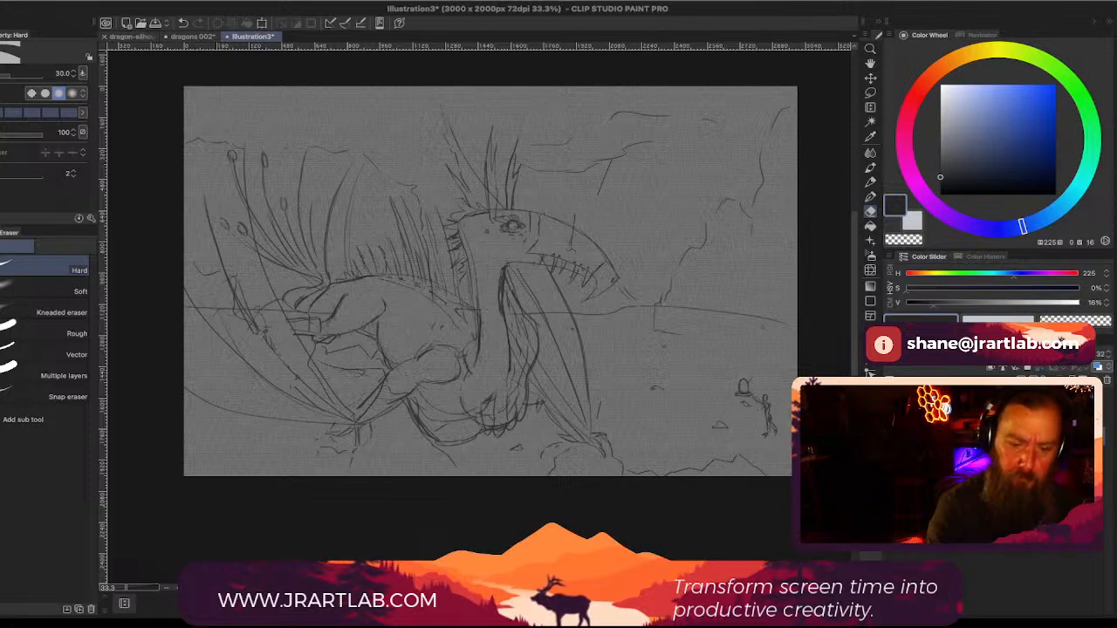
click(1012, 398)
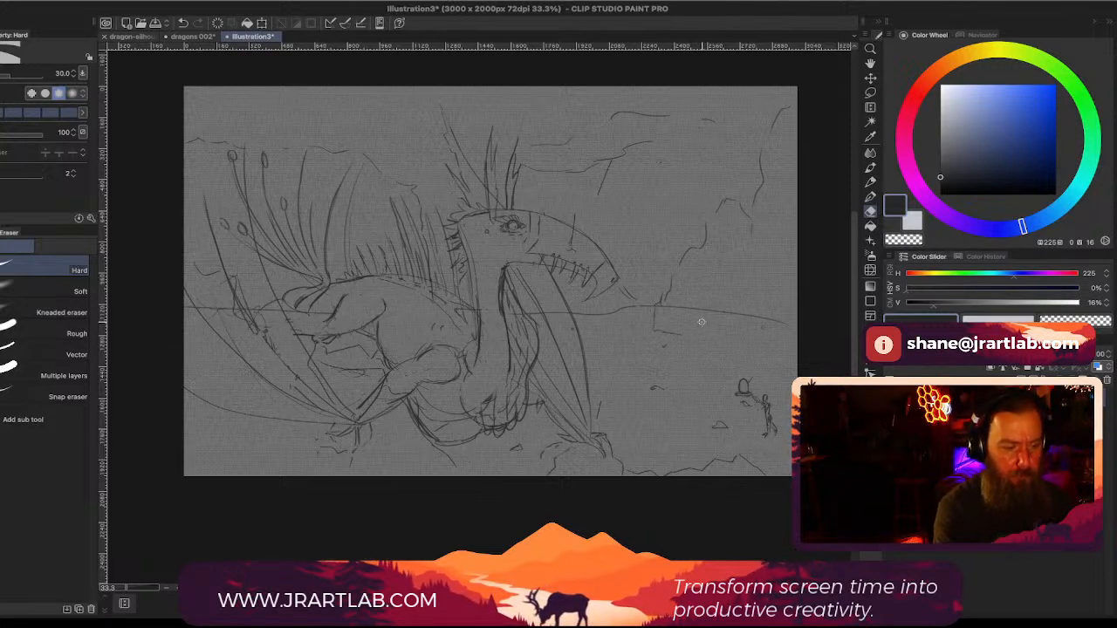
Step: Erase the curl behind the dragon's hip and the tall plume strands rising above its rump with the hard eraser
click(871, 182)
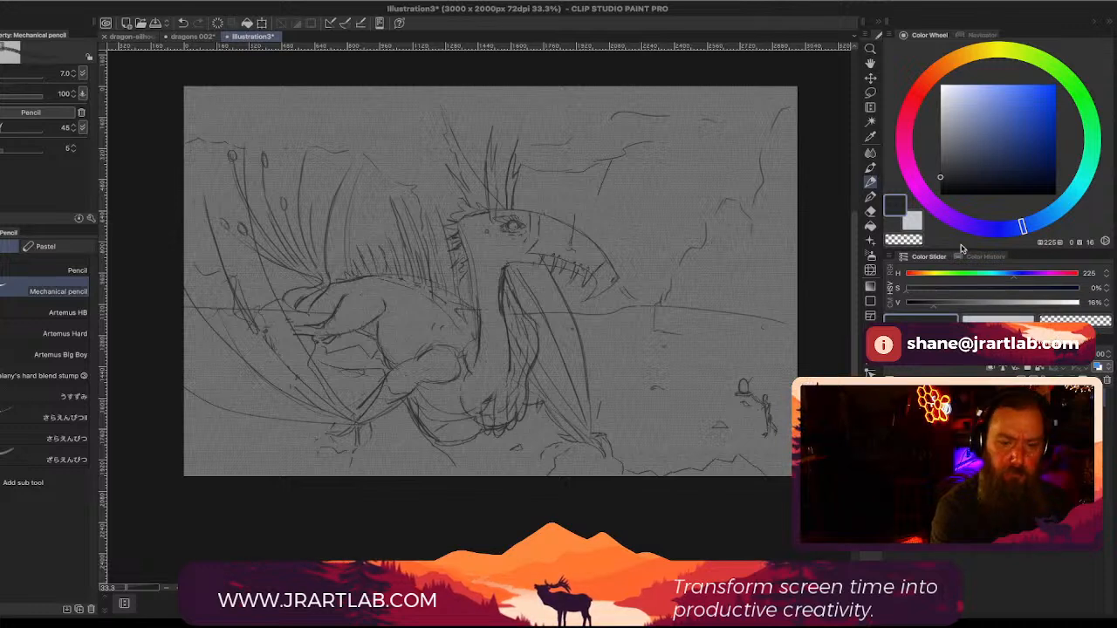
click(870, 226)
click(870, 210)
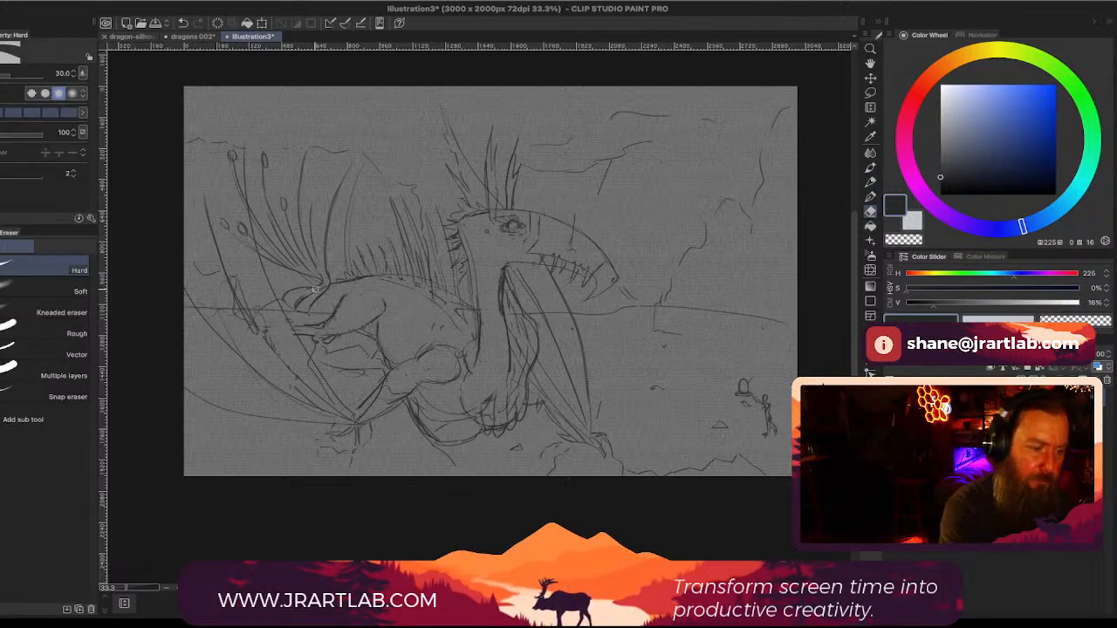
mouse_move(315, 288)
mouse_down()
mouse_move(286, 303)
mouse_move(317, 287)
mouse_up()
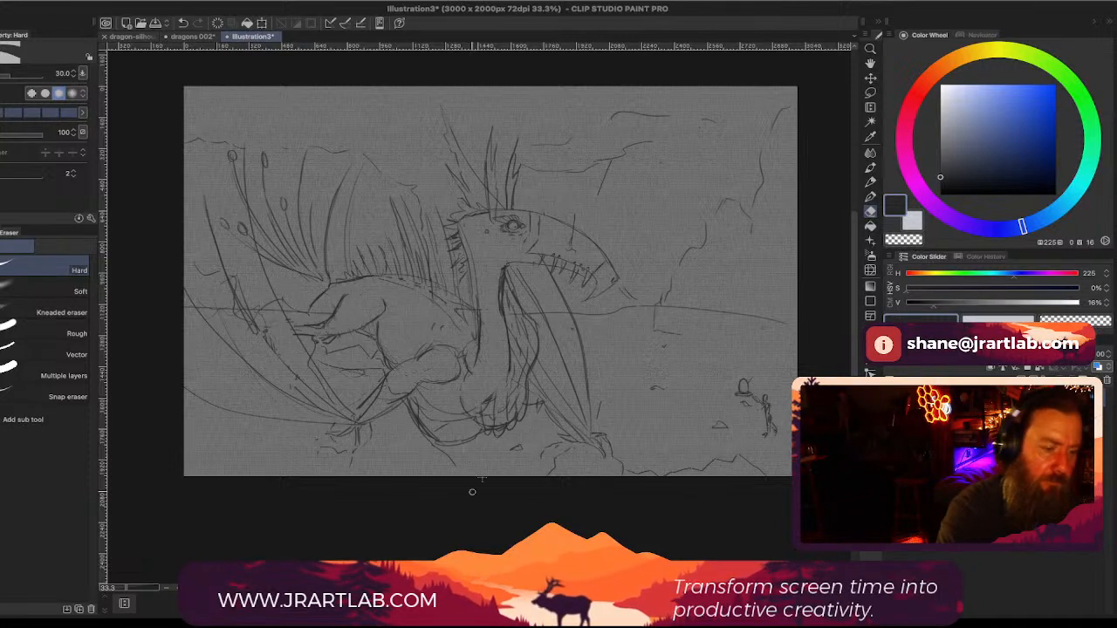
click(870, 168)
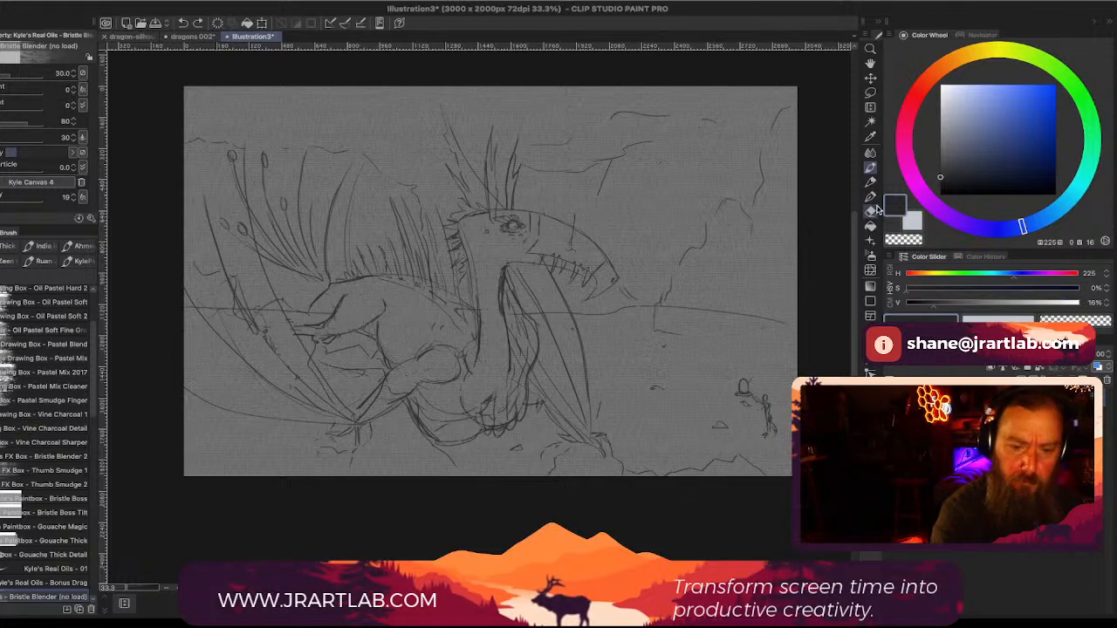
click(870, 212)
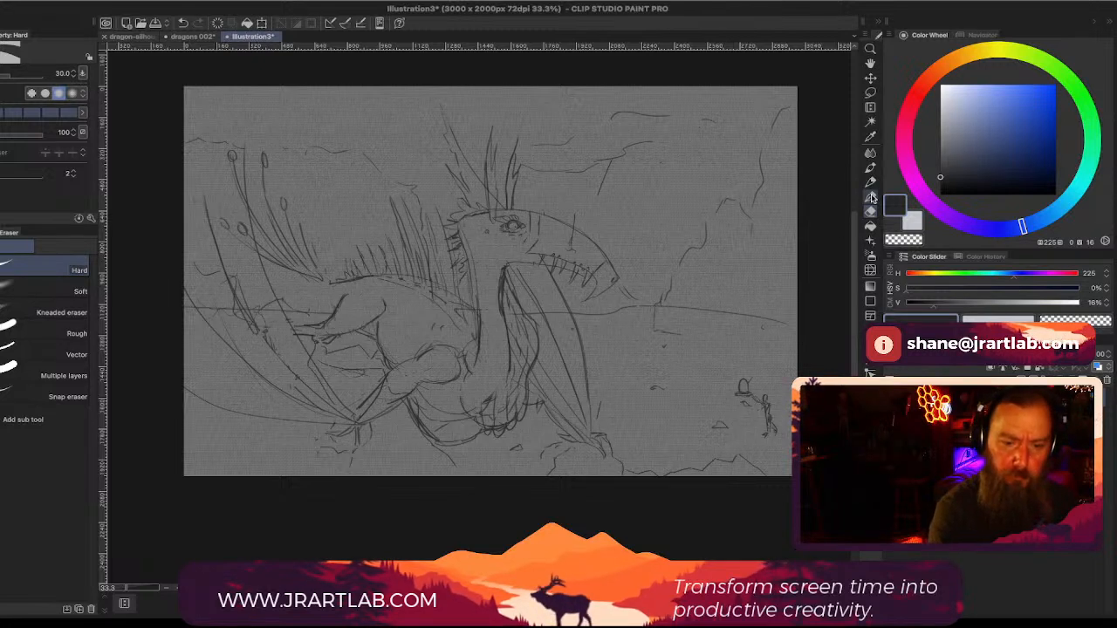
Step: Pencil the tail's upper contour behind the hip and new outer edges for the tail plumes and near wing
click(870, 182)
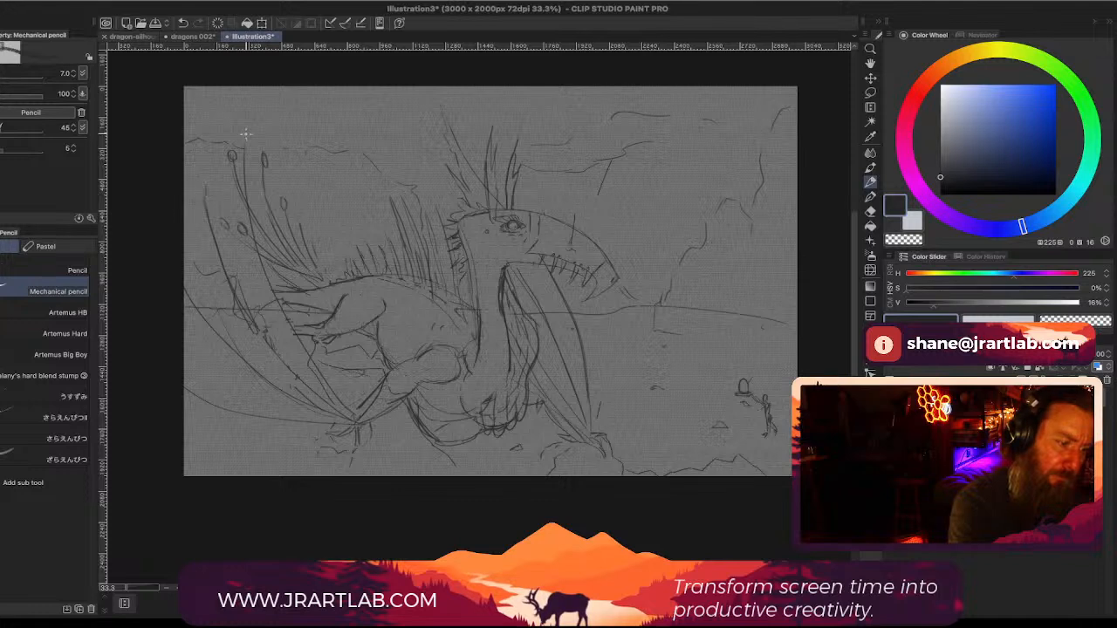
mouse_move(215, 187)
mouse_down()
mouse_move(230, 177)
mouse_move(241, 127)
mouse_move(246, 139)
mouse_up()
mouse_move(195, 204)
mouse_down()
mouse_move(201, 277)
mouse_move(187, 282)
mouse_up()
drag(197, 323, 198, 342)
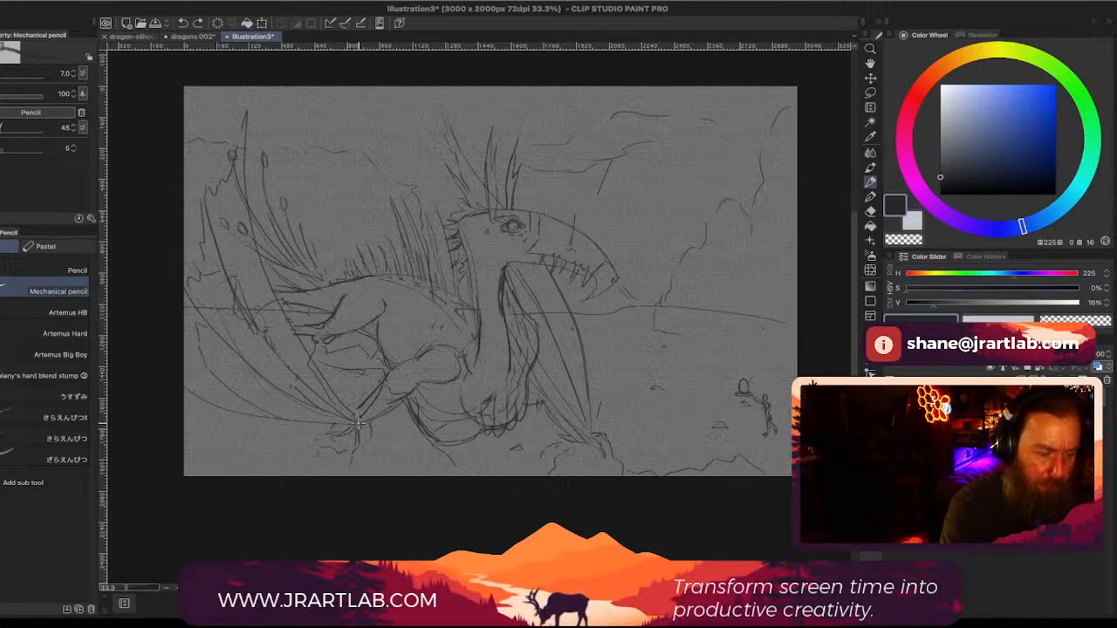
mouse_move(295, 417)
mouse_down()
mouse_move(256, 408)
mouse_move(198, 328)
mouse_up()
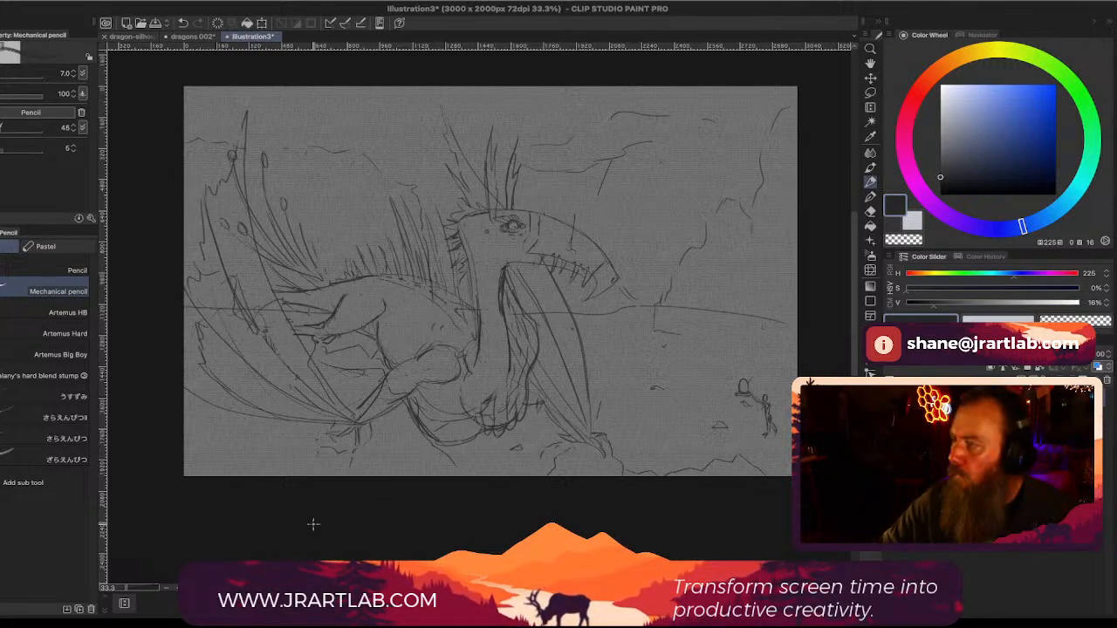
Step: Switch to the SketchCLUB 03 reference board in Chrome and examine the black dragon's curled tail and folded wings
mouse_move(453, 604)
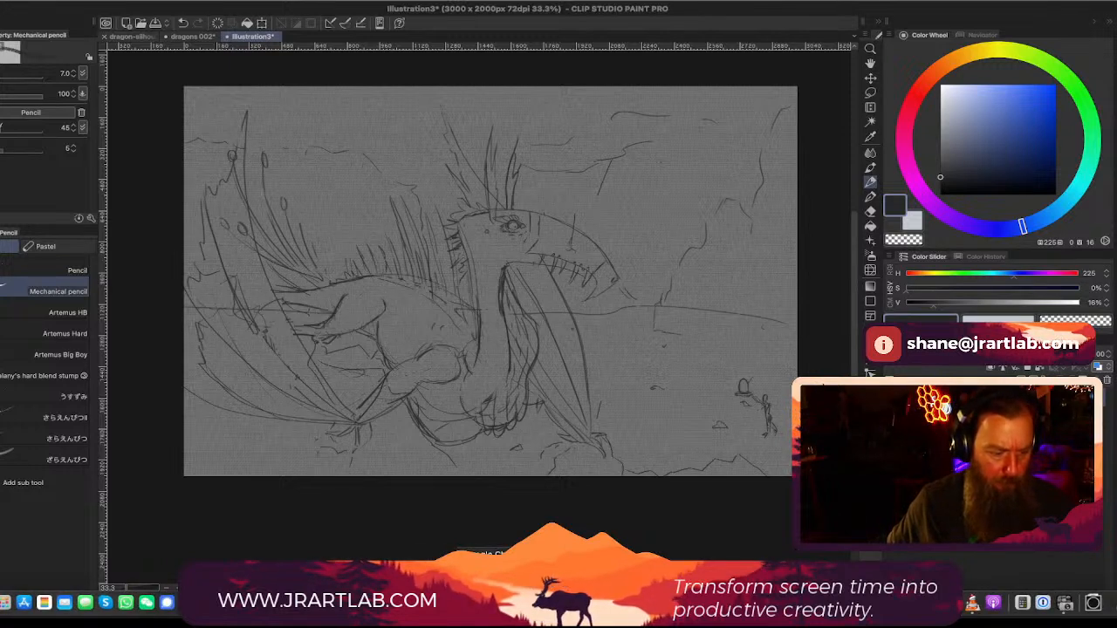
click(482, 602)
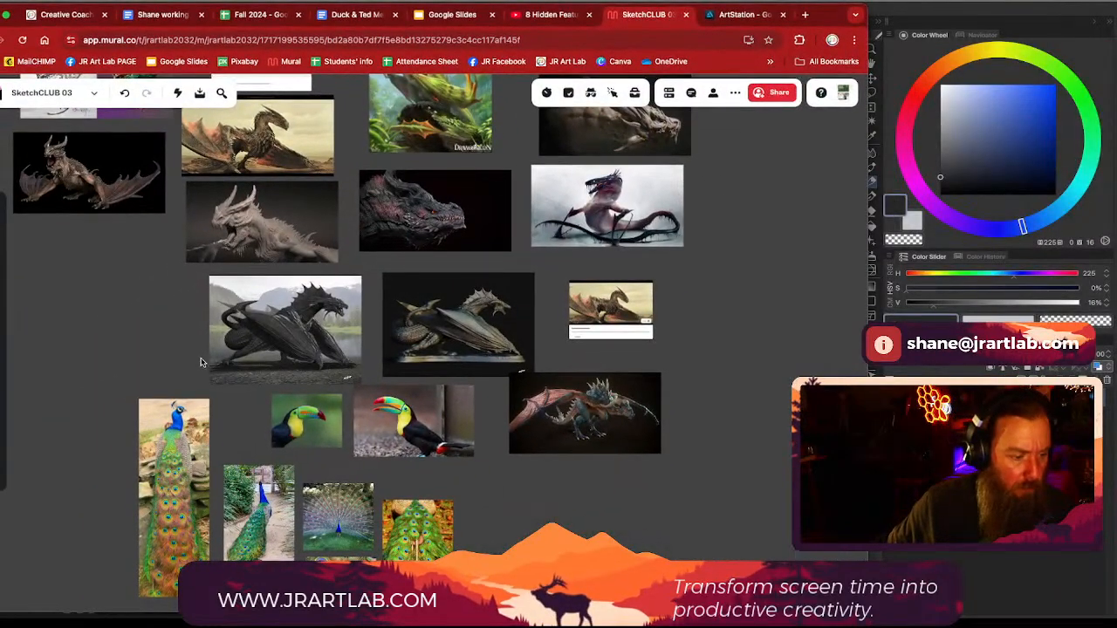
scroll(229, 332, up, 5)
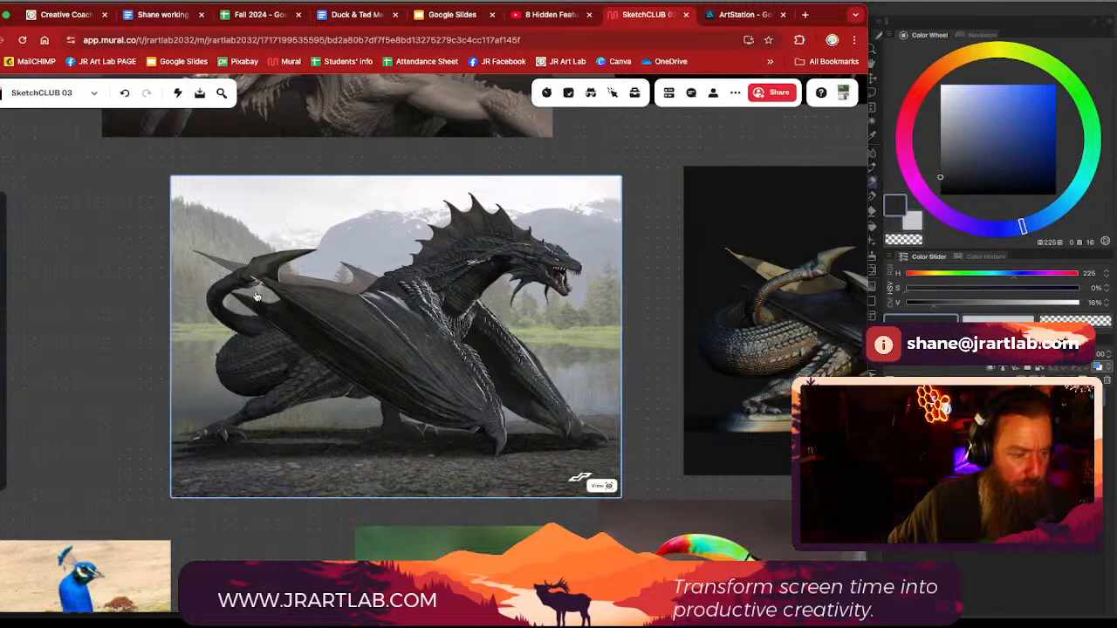
scroll(255, 297, down, 2)
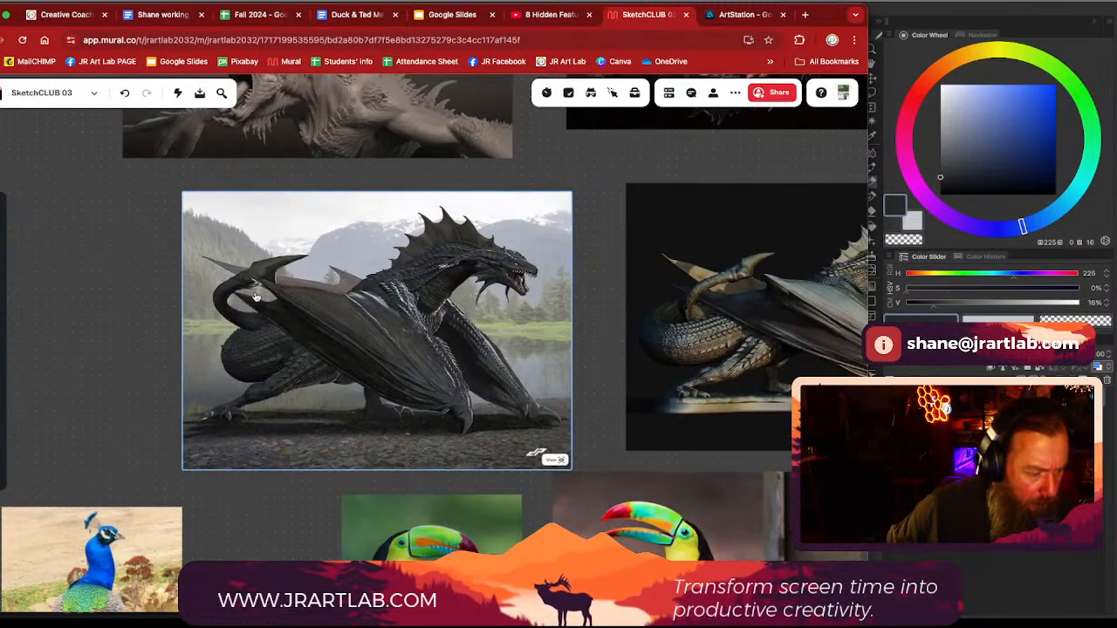
scroll(256, 296, down, 2)
scroll(255, 296, down, 2)
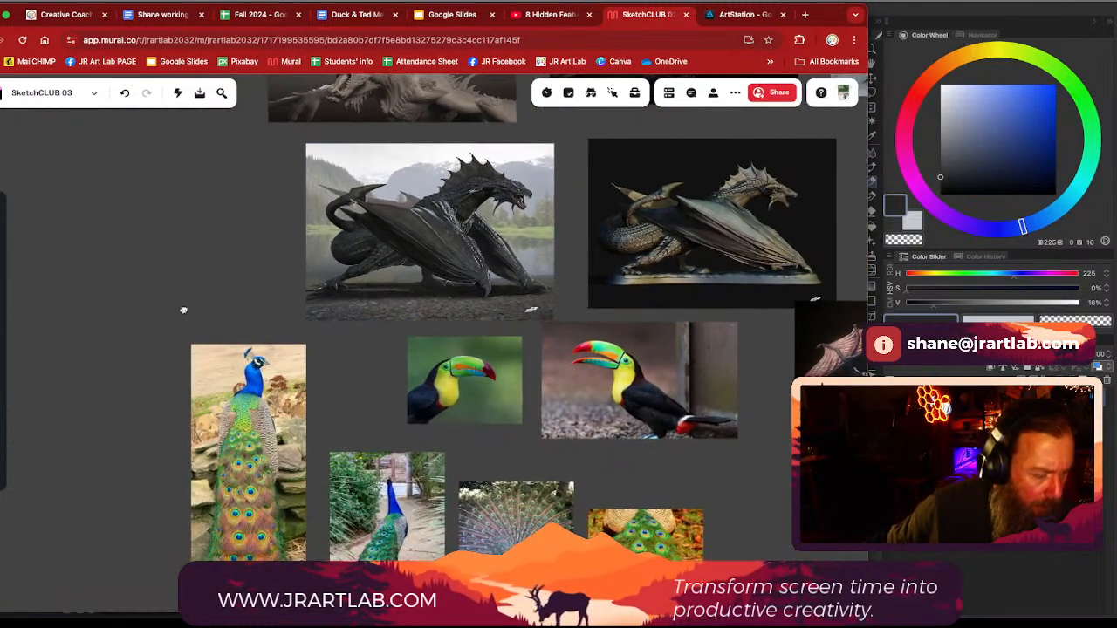
Step: Examine the peacock tail plumage and the toucan beaks on the reference board
drag(183, 311, 222, 138)
scroll(314, 291, up, 3)
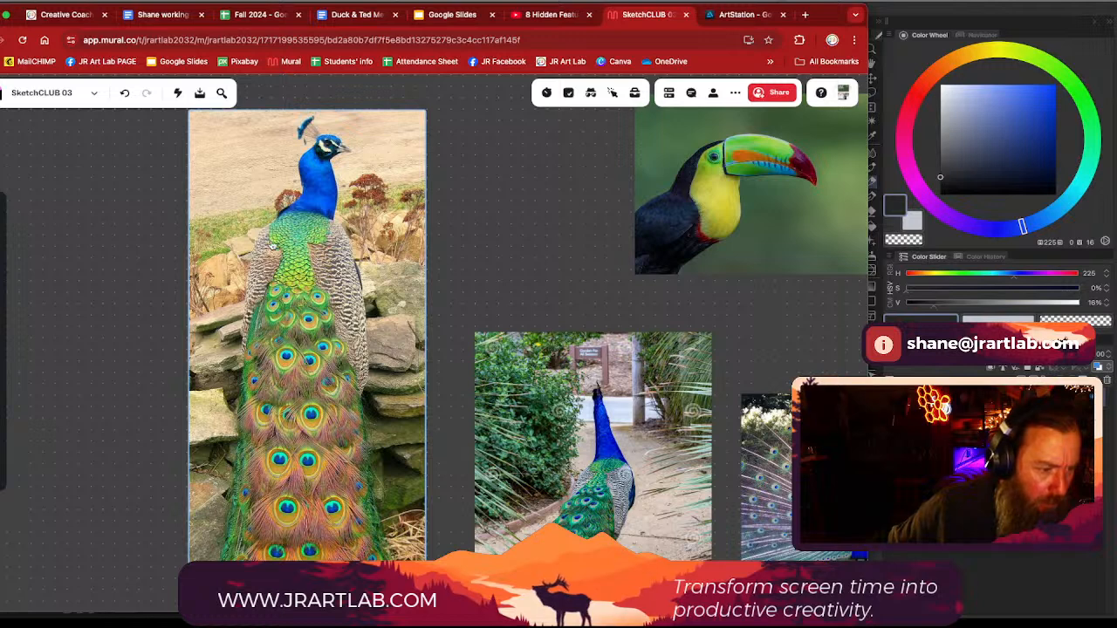
drag(552, 298, 346, 224)
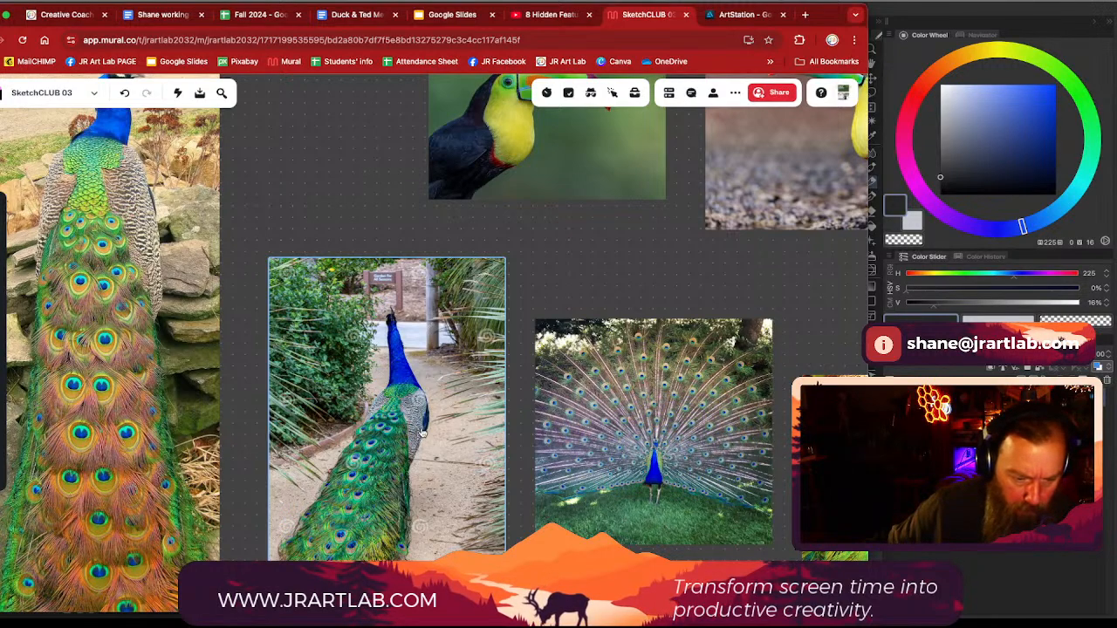
drag(578, 267, 212, 192)
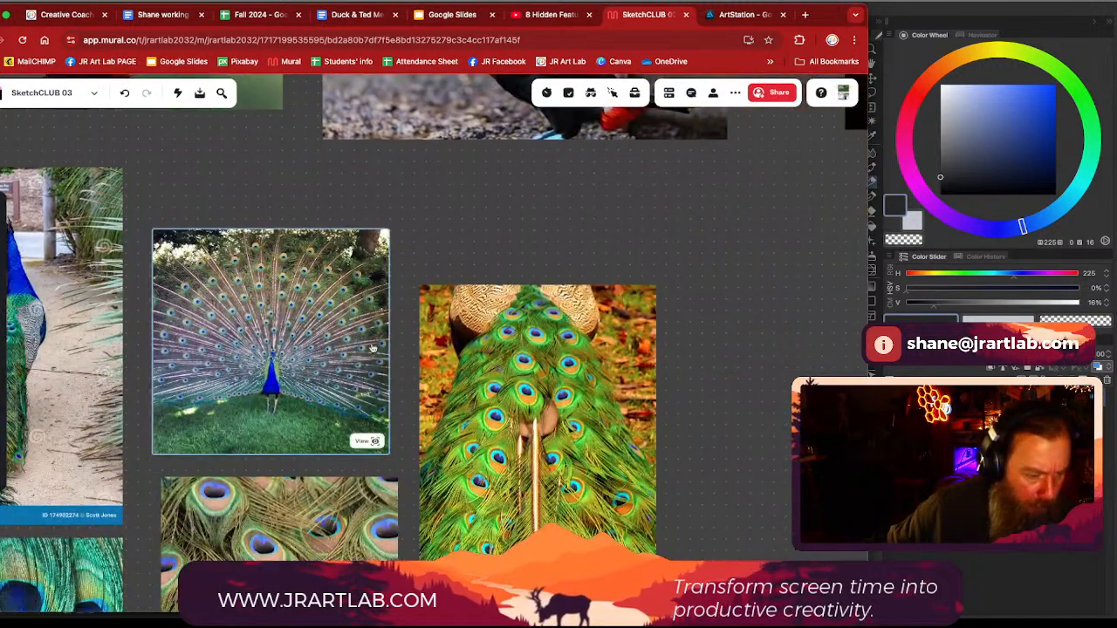
scroll(347, 396, down, 3)
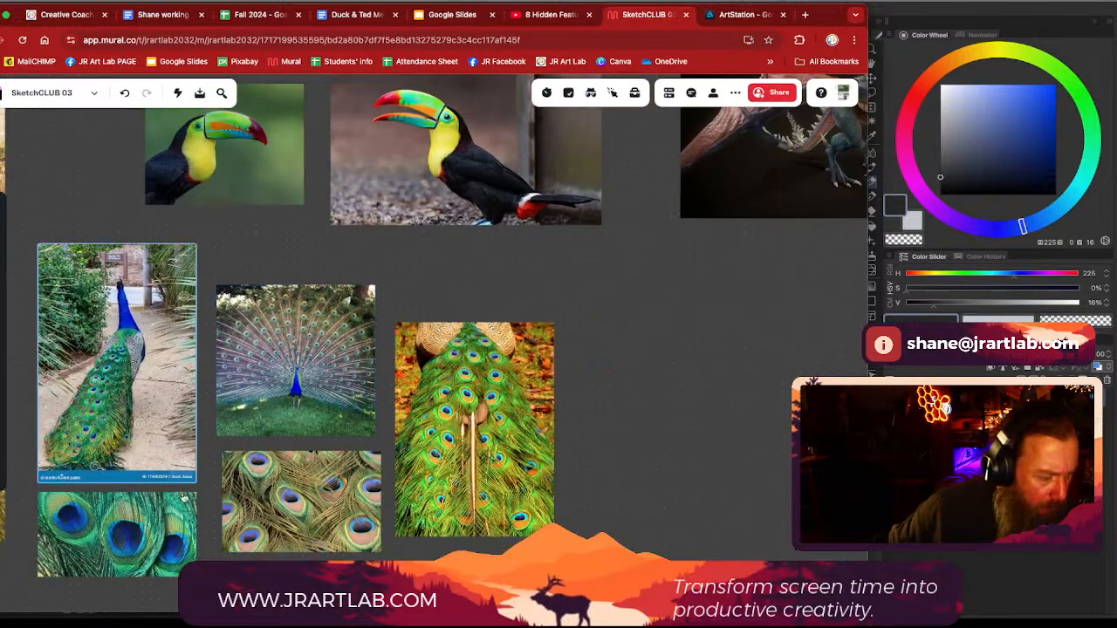
drag(10, 538, 117, 541)
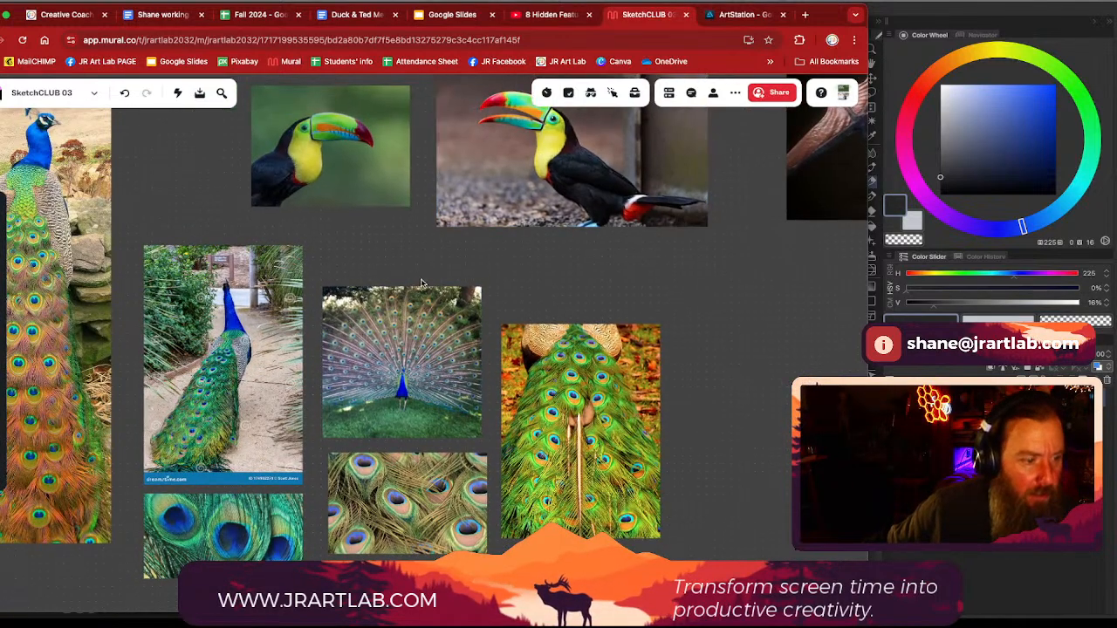
scroll(420, 281, up, 6)
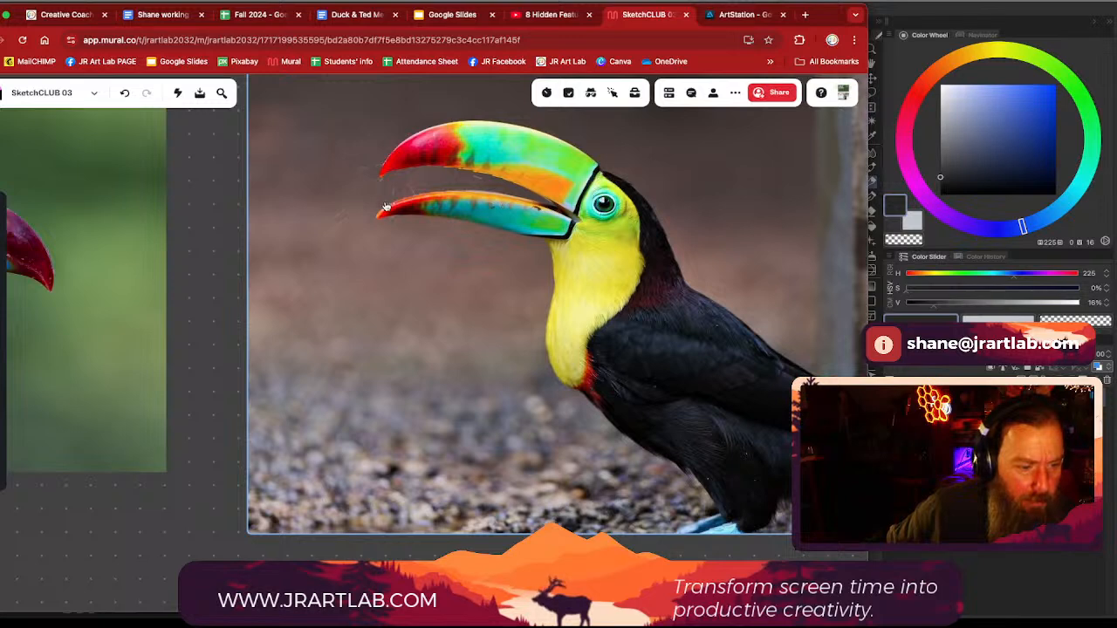
drag(213, 292, 469, 291)
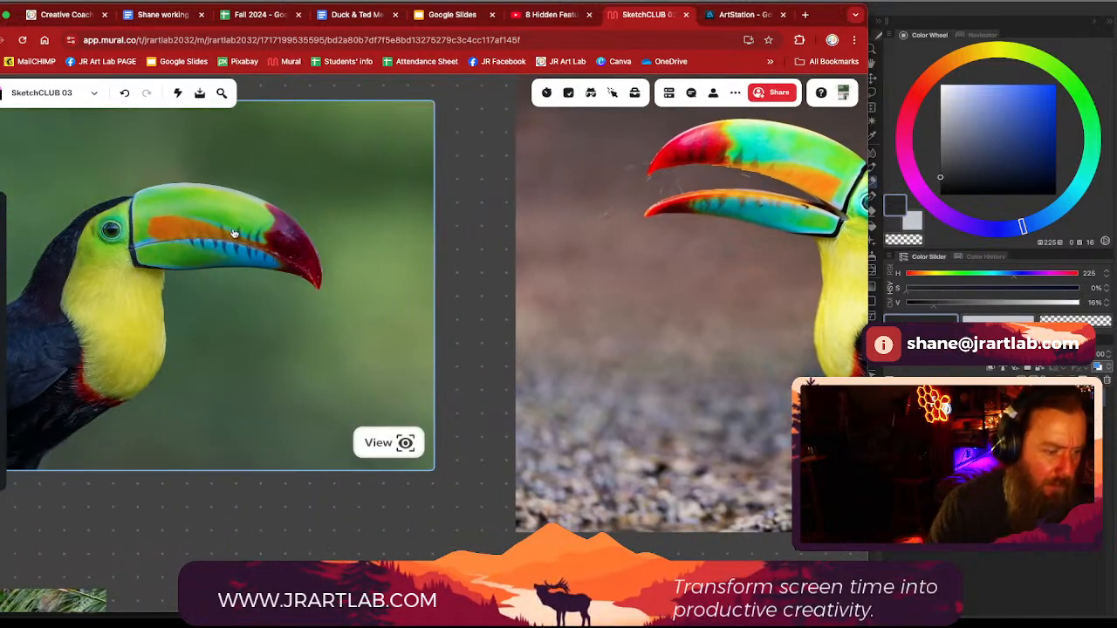
Step: Switch back to Clip Studio Paint and inspect the sketched dragon's eye, beak and teeth up close
mouse_move(558, 618)
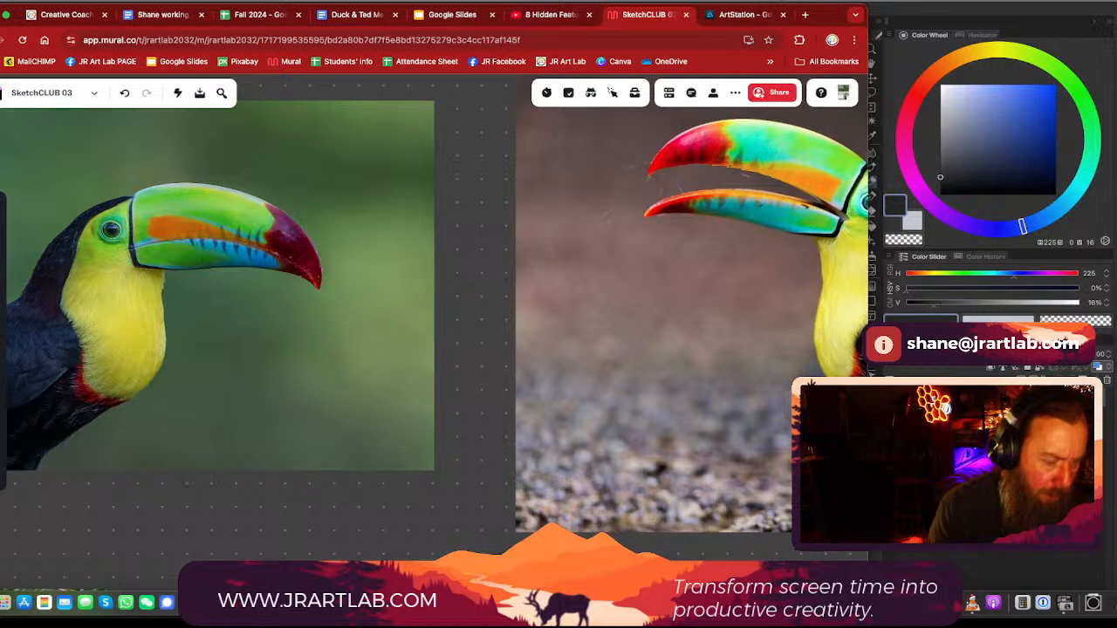
click(476, 602)
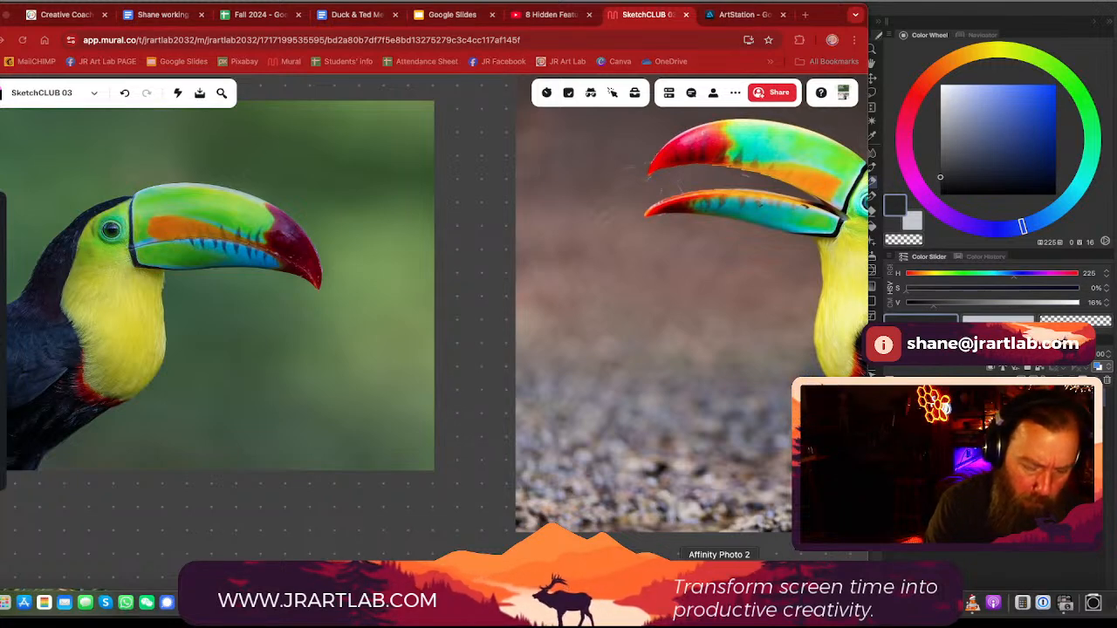
click(803, 602)
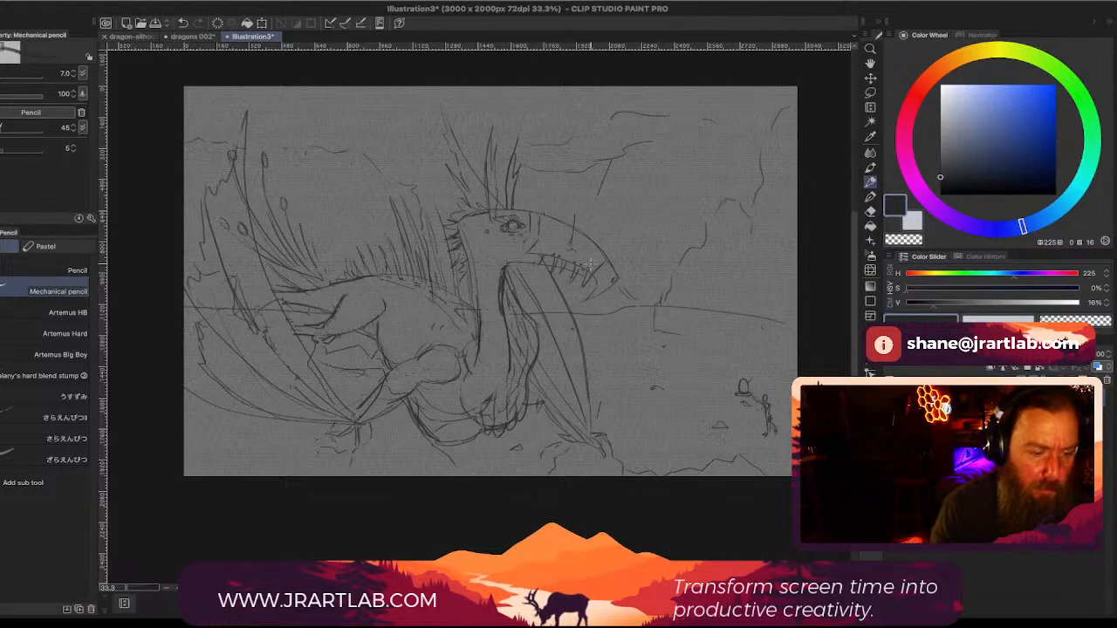
scroll(585, 186, up, 5)
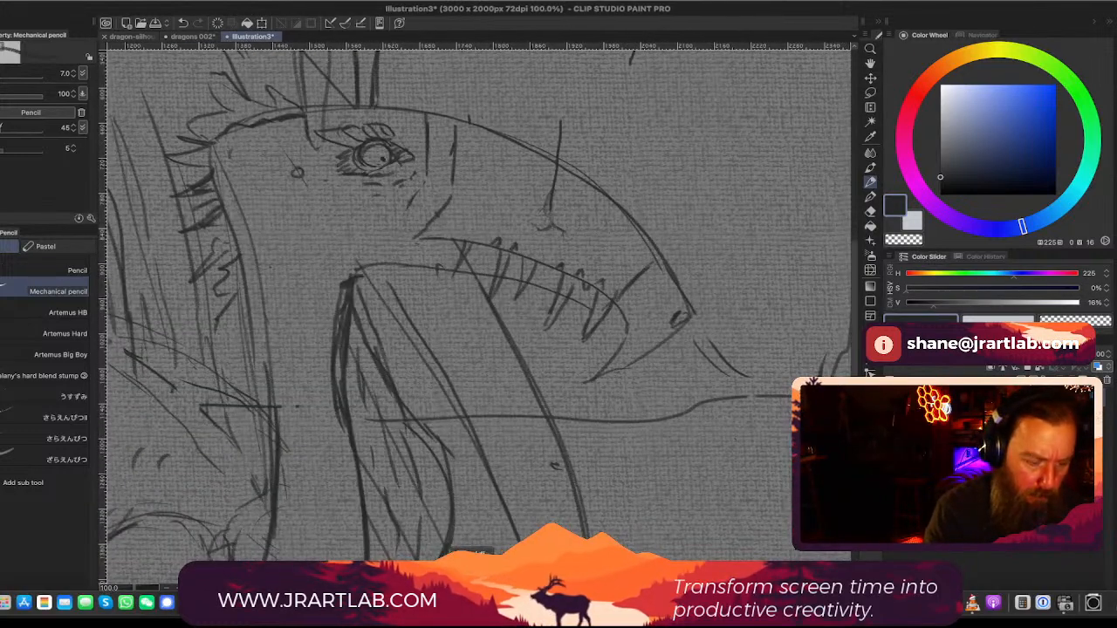
Step: Check the toucan beaks on the reference board and pencil a long, rounded marking above the teeth on the dragon's upper beak
click(496, 602)
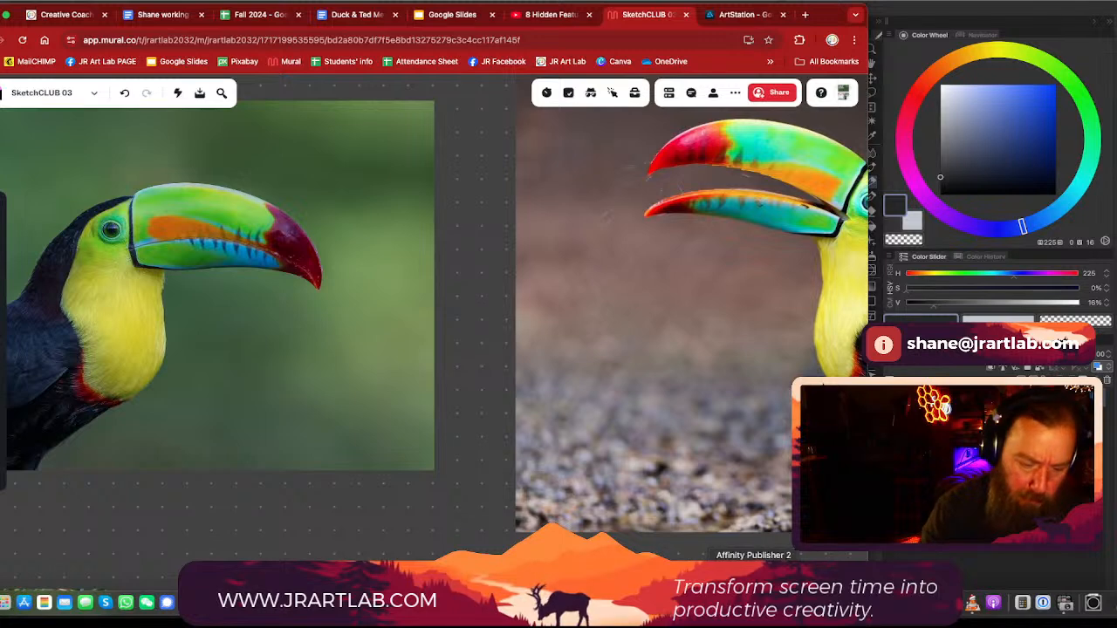
click(803, 602)
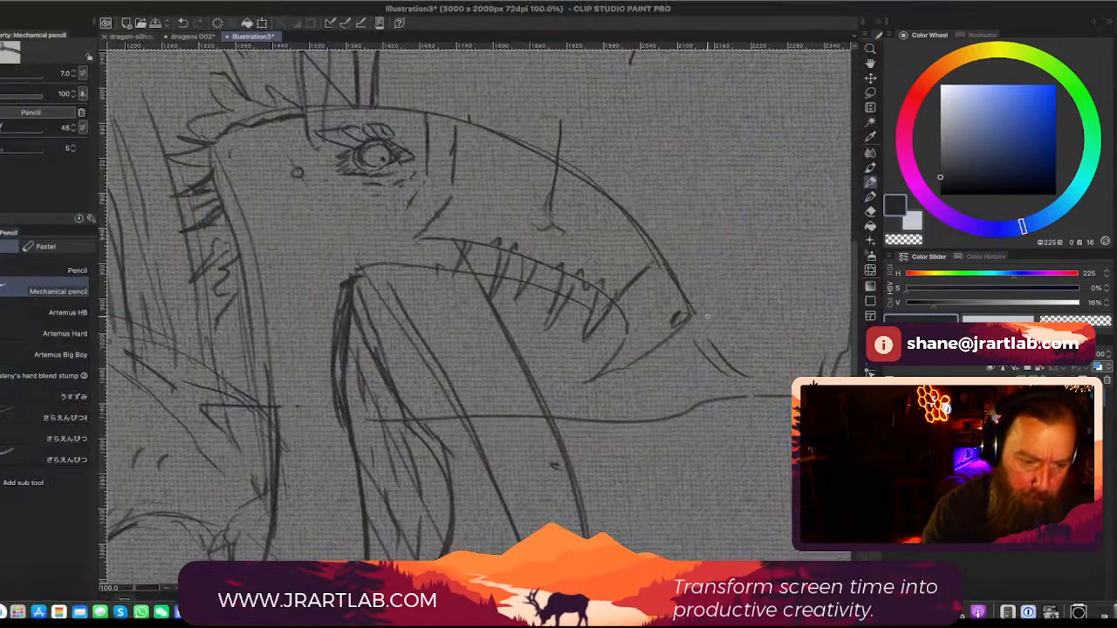
mouse_move(463, 200)
mouse_down()
mouse_move(473, 219)
mouse_move(579, 269)
mouse_up()
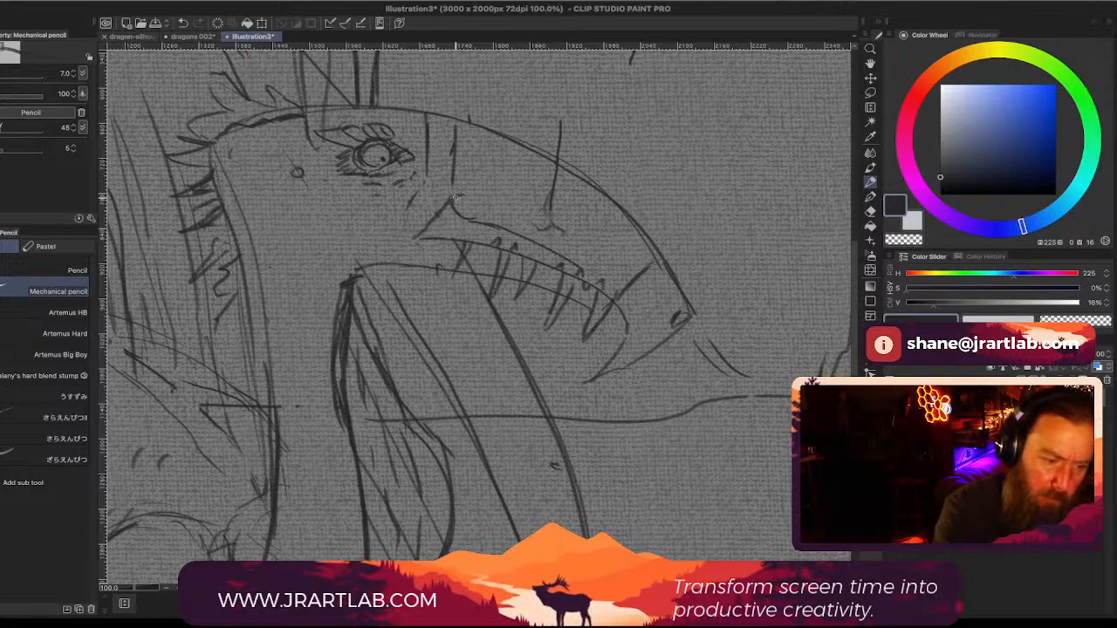
mouse_move(453, 199)
mouse_down()
mouse_move(485, 185)
mouse_move(603, 260)
mouse_move(607, 278)
mouse_up()
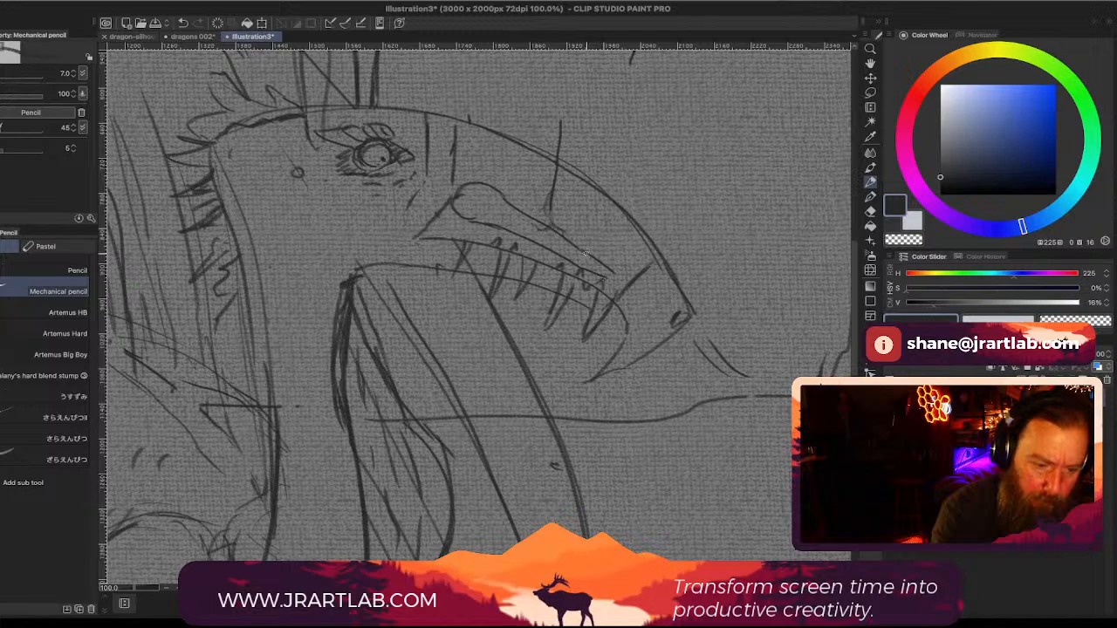
key(ctrl+z)
key(ctrl+z)
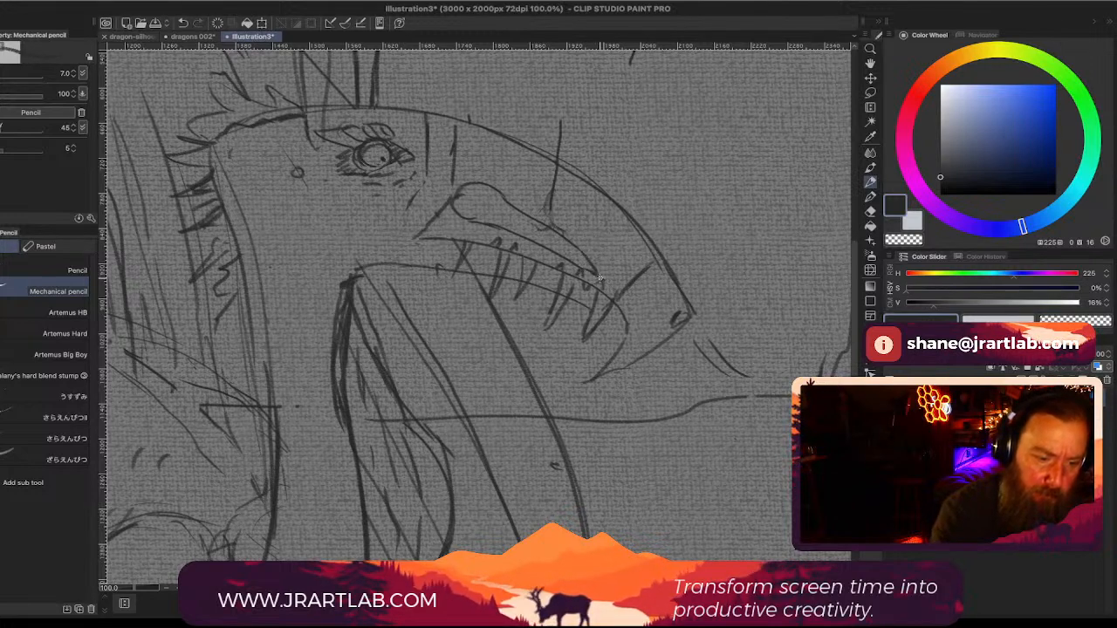
mouse_move(600, 277)
mouse_down()
mouse_move(469, 216)
mouse_move(462, 193)
mouse_move(472, 186)
mouse_up()
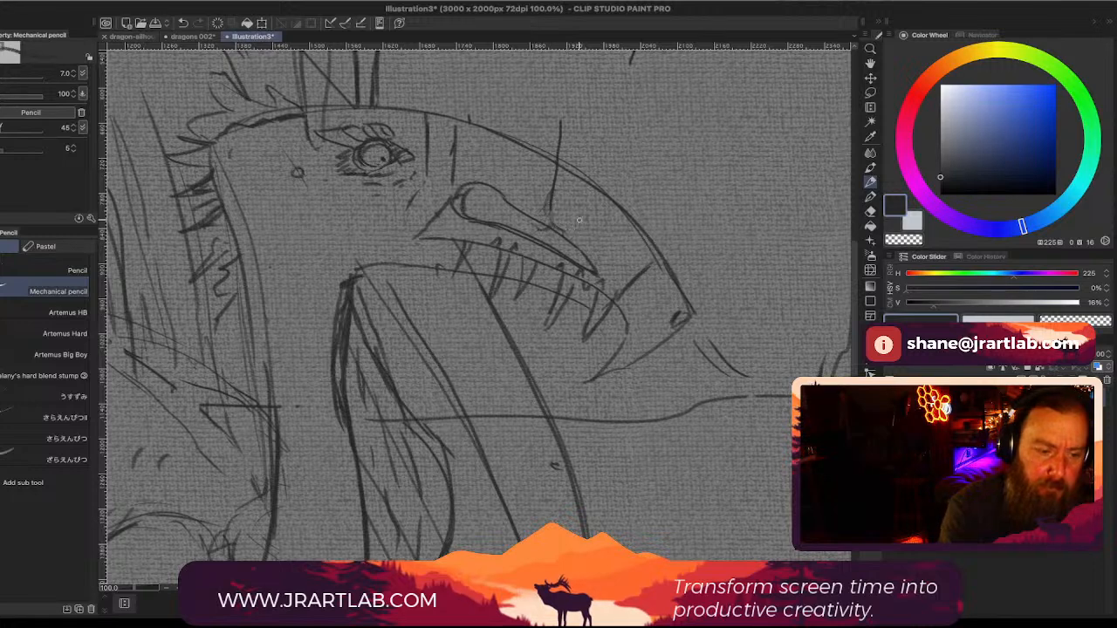
Step: Pencil short slanted stripes along the upper beak between the rounded marking and the teeth
mouse_move(482, 238)
mouse_down()
mouse_move(503, 188)
mouse_move(488, 234)
mouse_up()
mouse_move(543, 258)
mouse_down()
mouse_move(564, 218)
mouse_move(555, 261)
mouse_up()
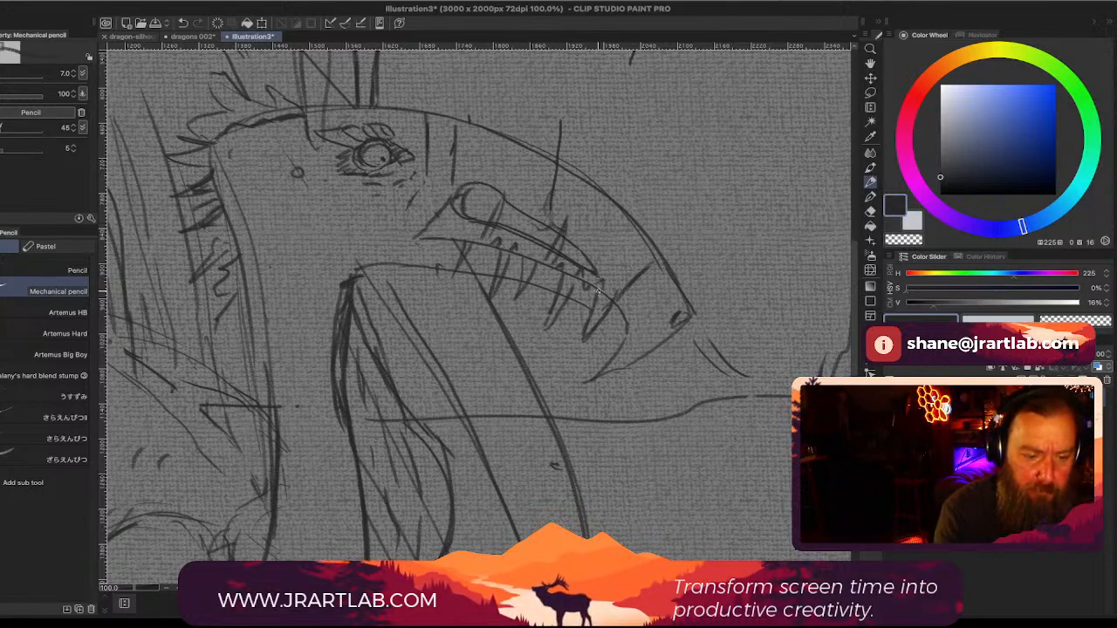
mouse_move(602, 289)
mouse_down()
mouse_move(623, 257)
mouse_move(611, 293)
mouse_up()
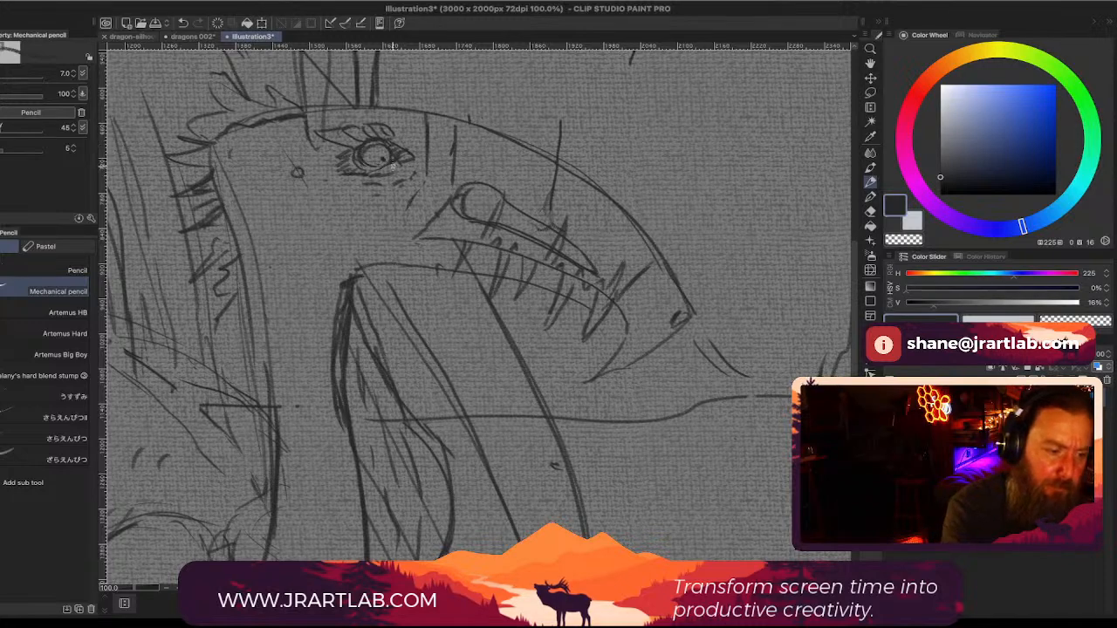
Step: Compare the toucan beak tips on the reference board and pencil a jagged marking boundary around the dragon's hooked beak tip
mouse_move(427, 621)
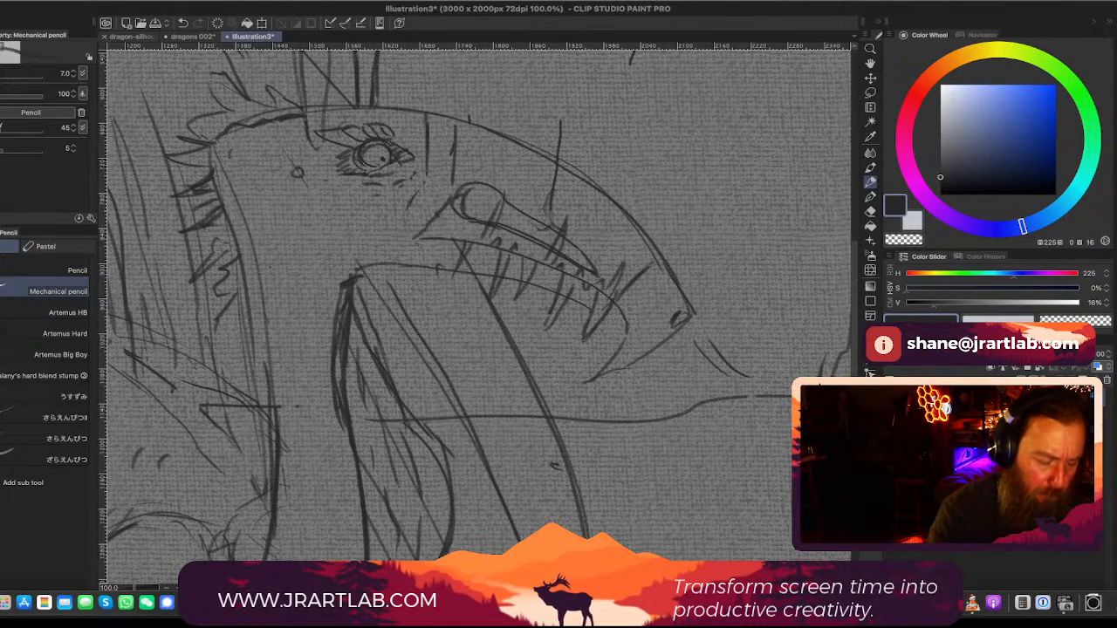
click(490, 602)
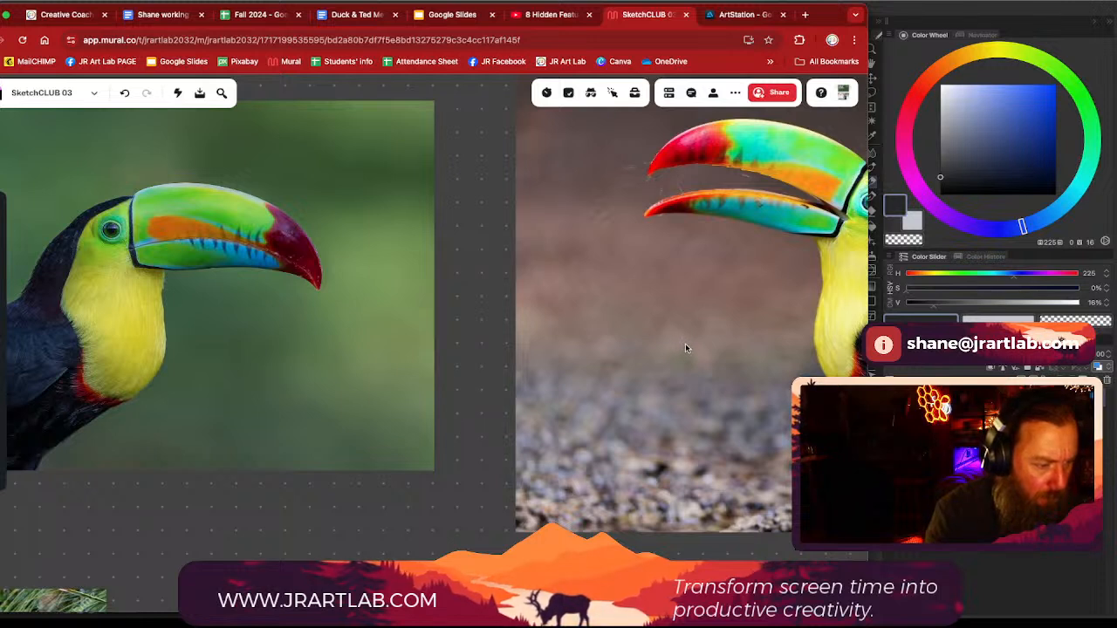
mouse_move(506, 621)
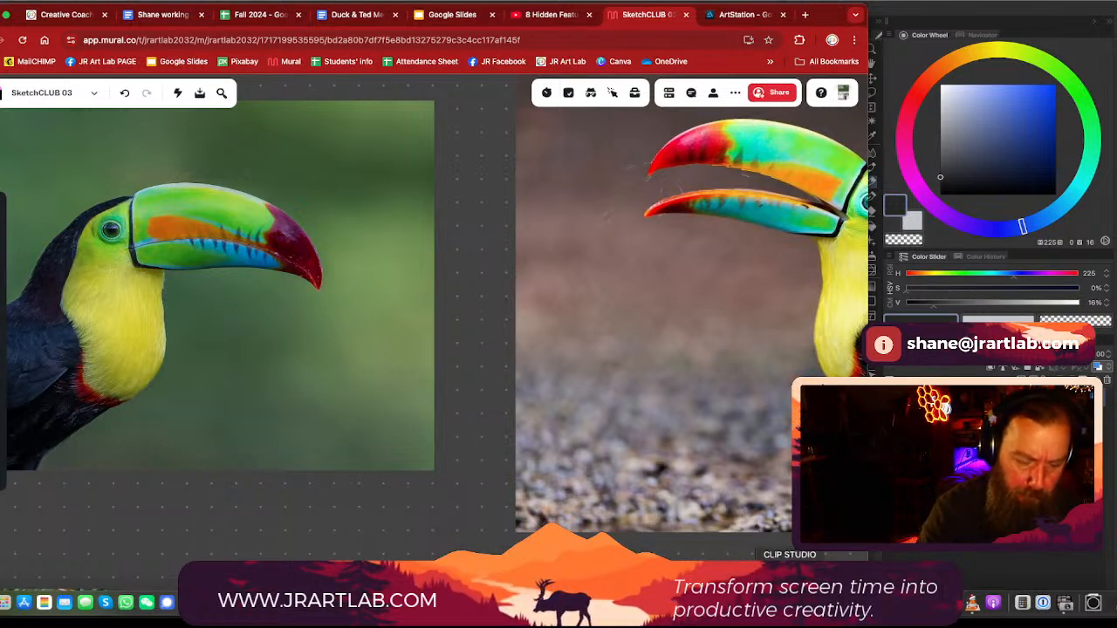
click(803, 602)
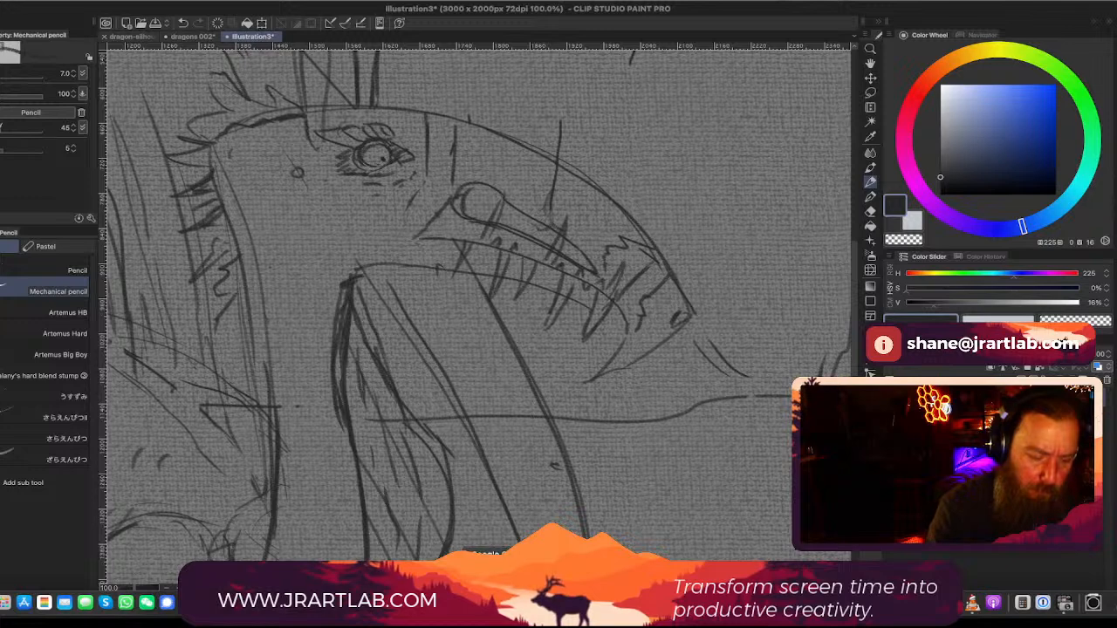
click(502, 602)
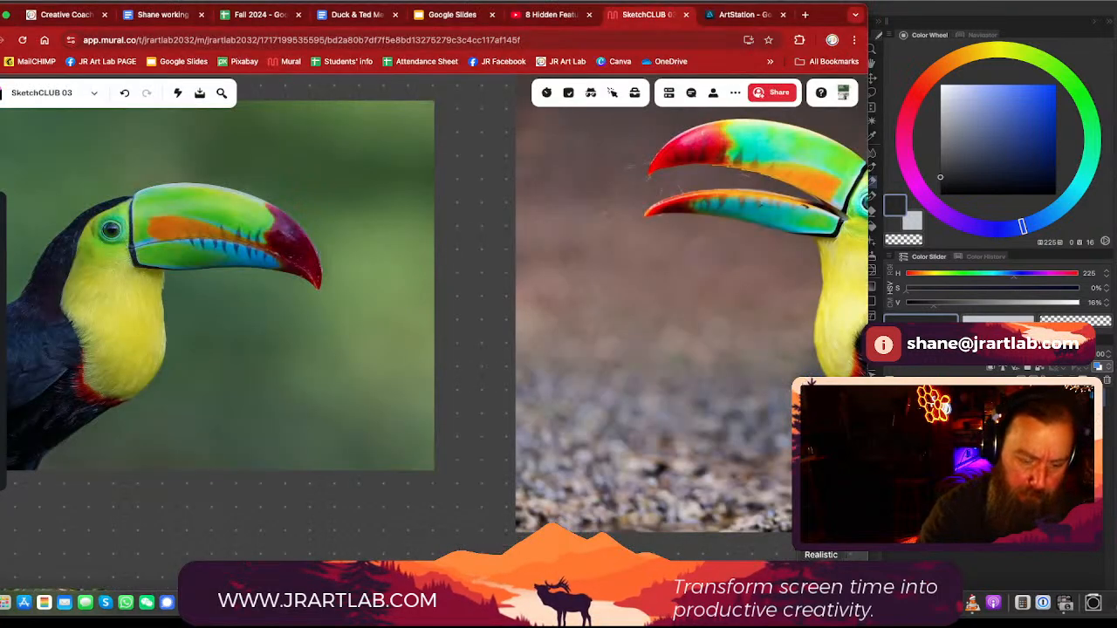
click(806, 602)
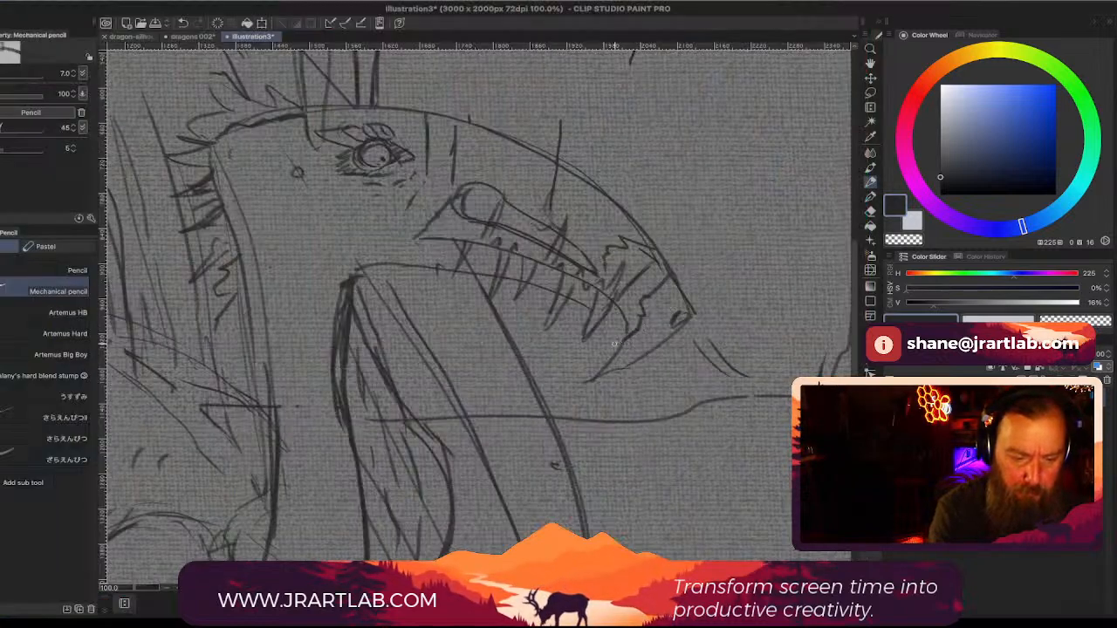
mouse_move(627, 336)
mouse_down()
mouse_move(602, 372)
mouse_move(647, 356)
mouse_up()
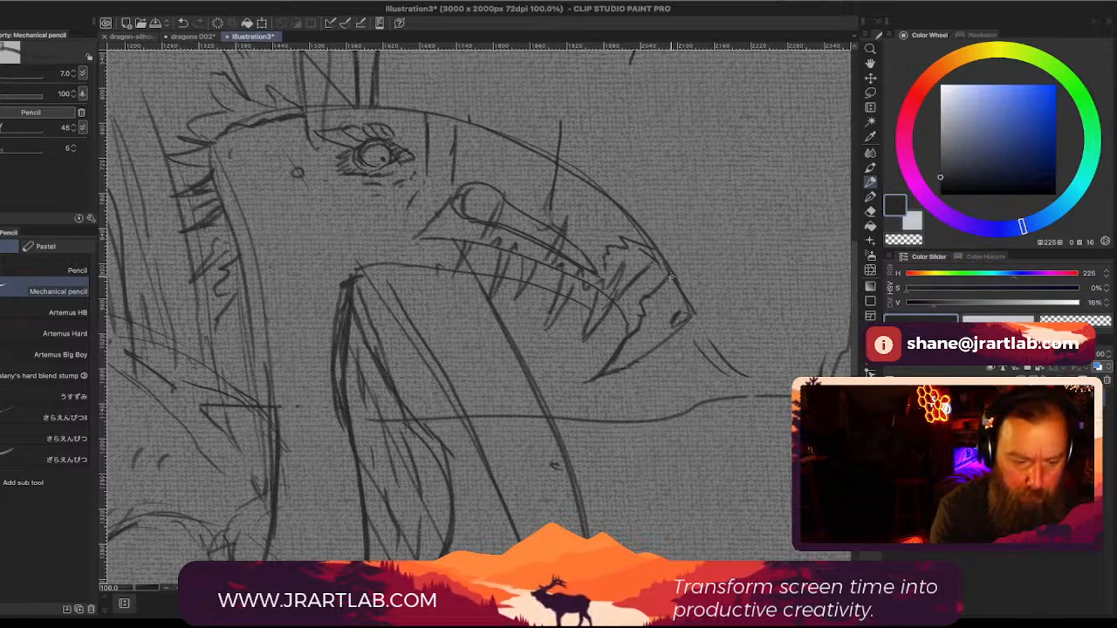
drag(670, 278, 643, 299)
mouse_move(655, 250)
mouse_down()
mouse_move(626, 234)
mouse_move(608, 248)
mouse_up()
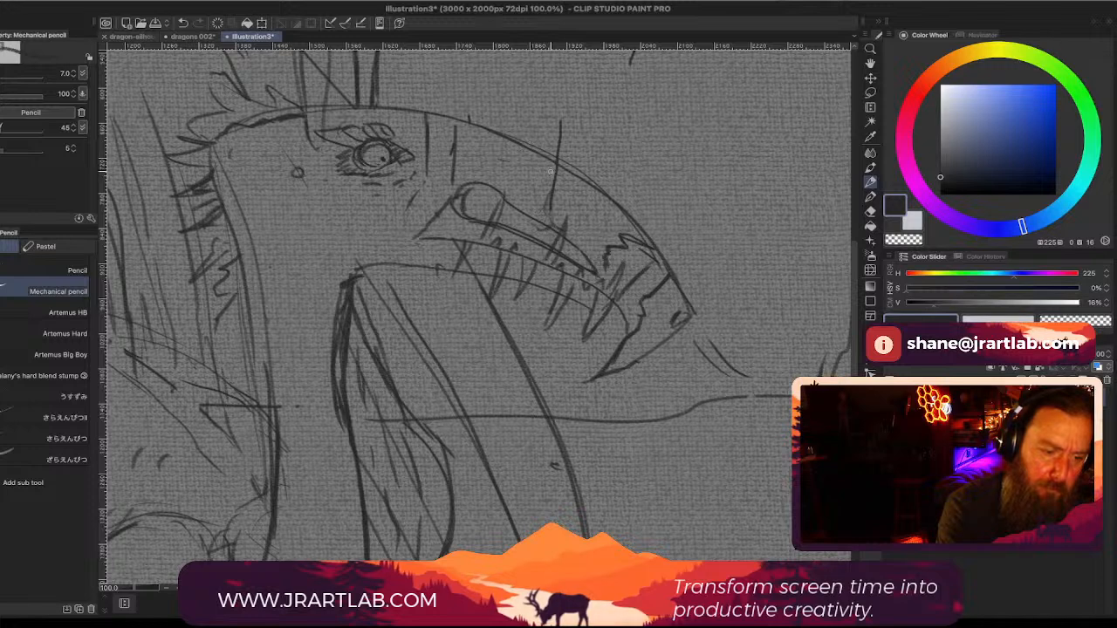
Step: Pencil an uneven marking line below the beak's upper ridge, from near its base to the jagged tip marking
mouse_move(494, 147)
mouse_down()
mouse_move(547, 203)
mouse_move(625, 235)
mouse_up()
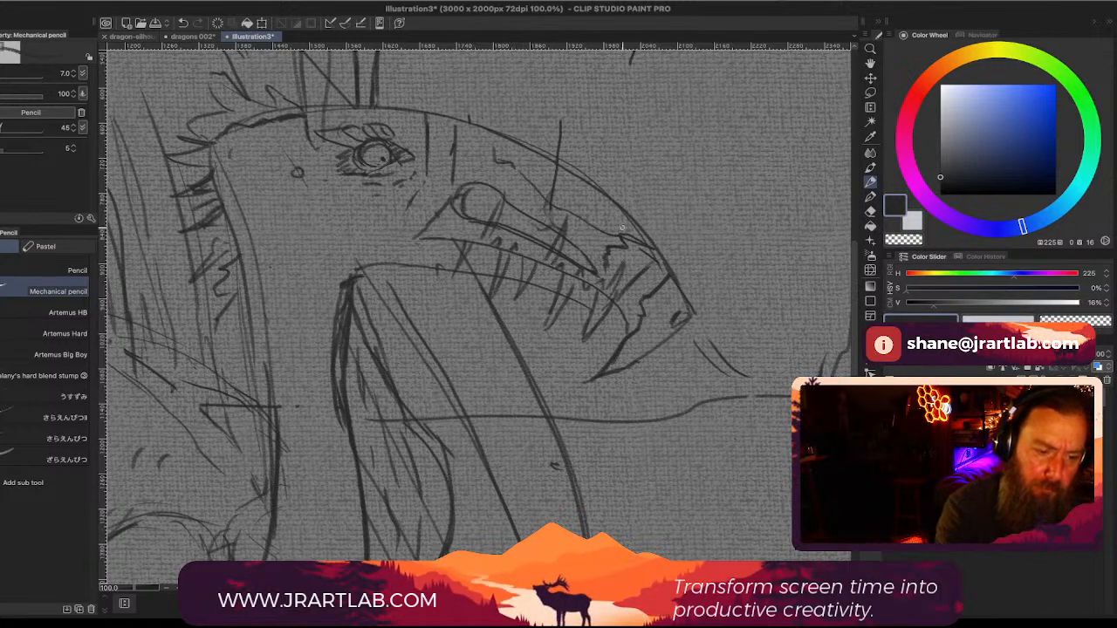
key(ctrl+s)
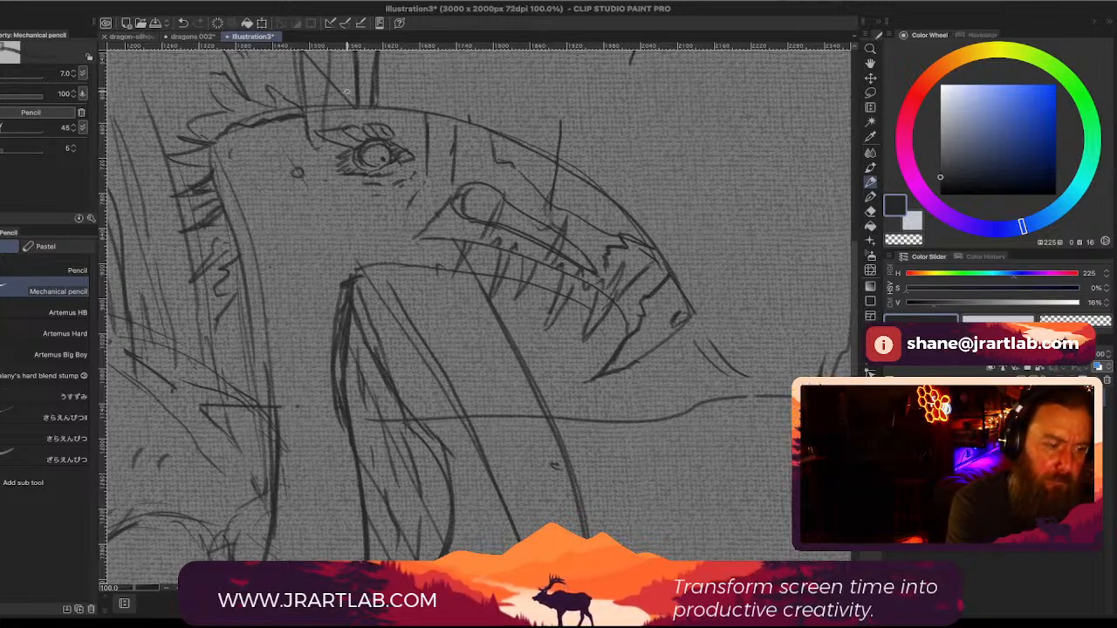
drag(319, 102, 389, 91)
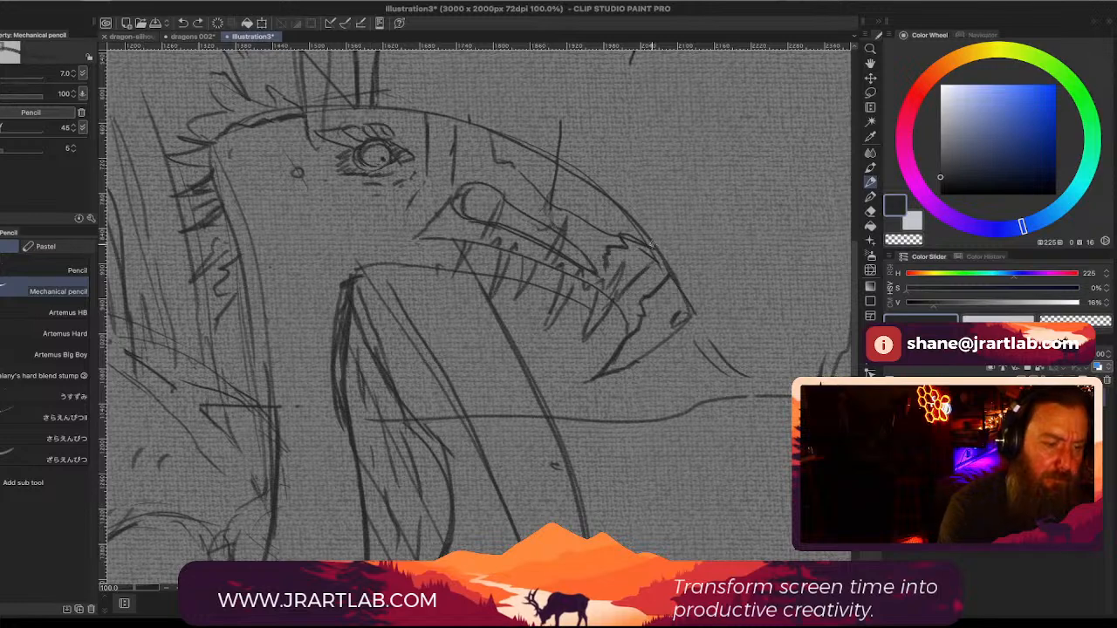
Step: Using the toucan reference, pencil a scalloped cheek patch edge behind the eye and small texture marks on the upper throat
scroll(722, 303, down, 4)
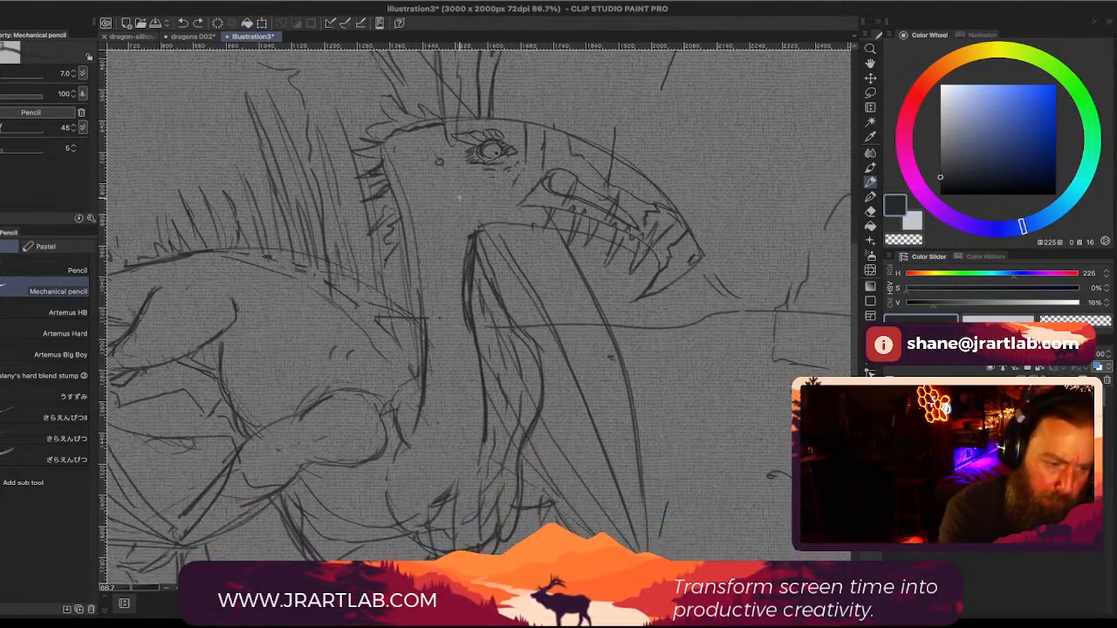
drag(458, 185, 472, 209)
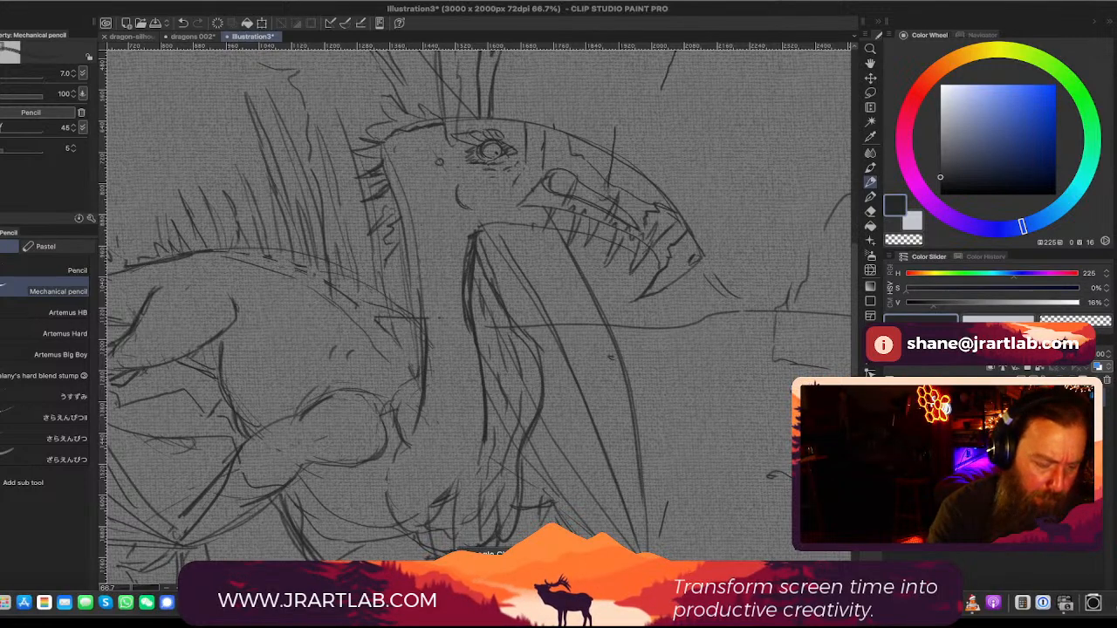
click(486, 602)
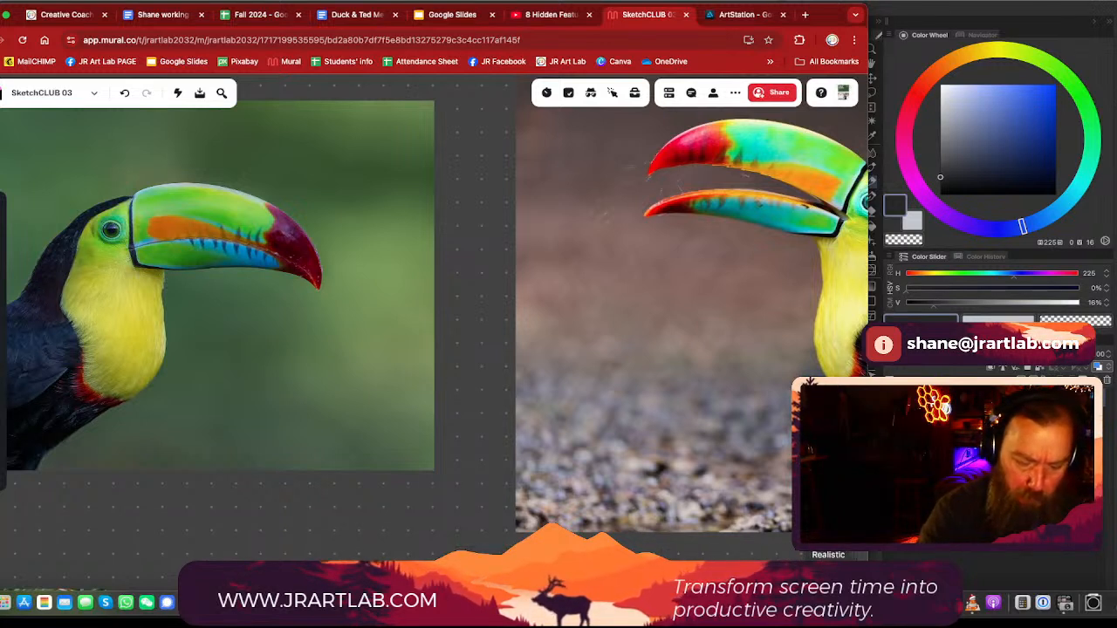
click(806, 602)
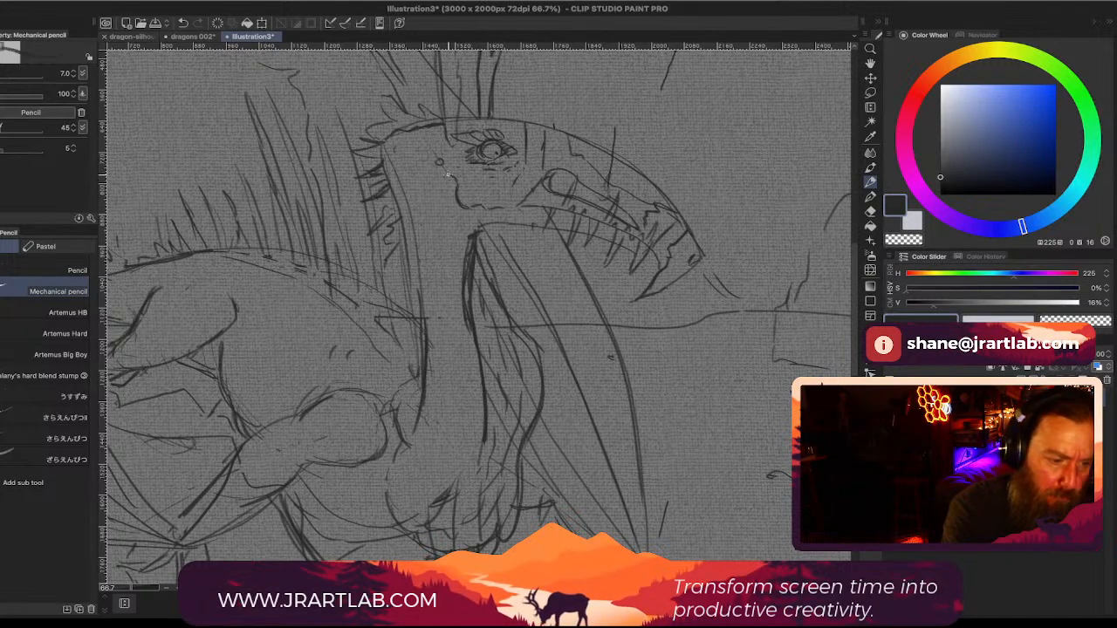
drag(438, 149, 432, 171)
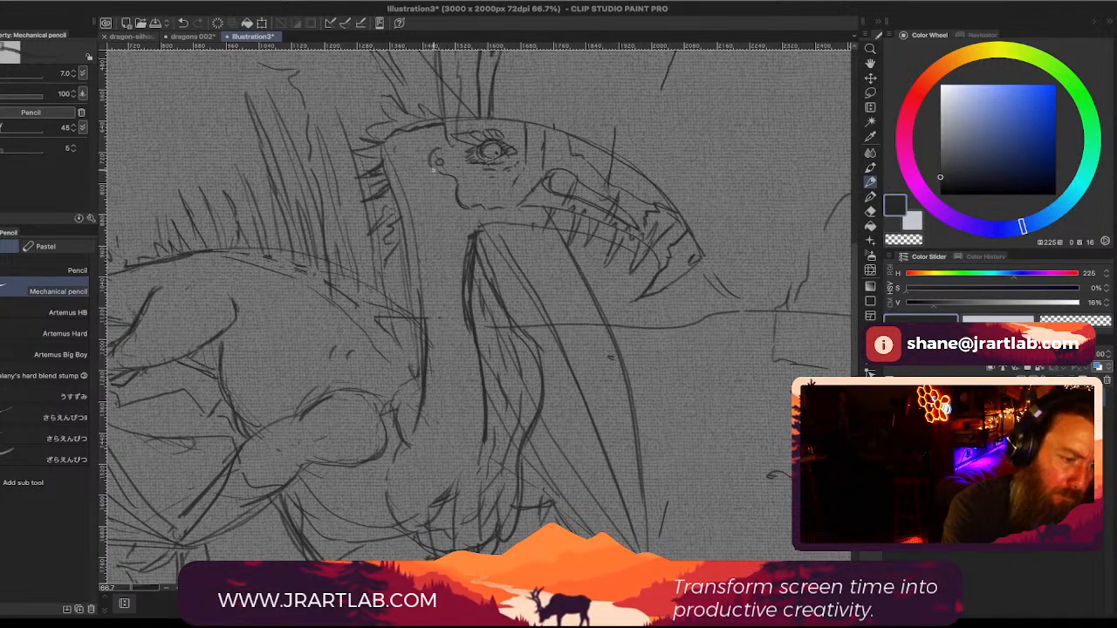
key(ctrl+z)
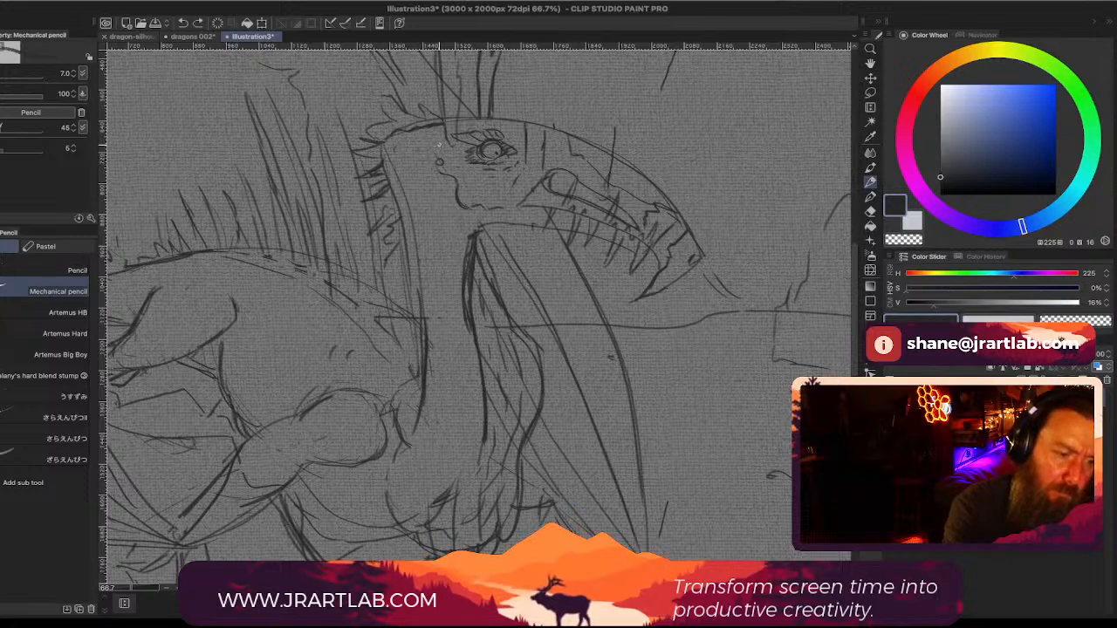
mouse_move(420, 154)
mouse_down()
mouse_move(422, 190)
mouse_move(434, 175)
mouse_move(467, 207)
mouse_move(499, 209)
mouse_up()
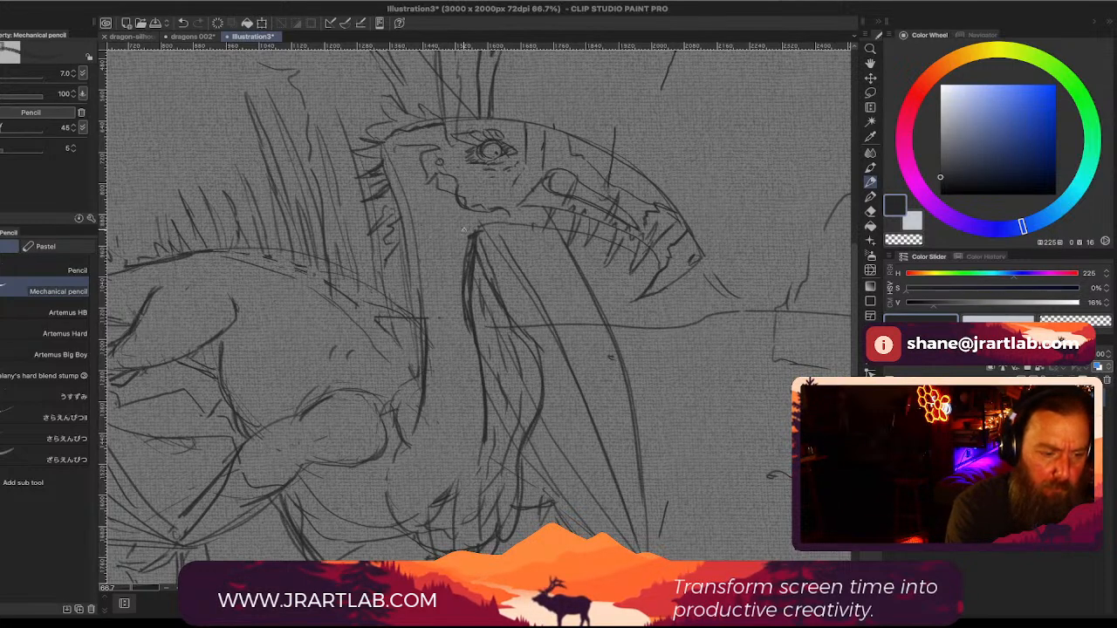
drag(461, 232, 456, 256)
drag(447, 268, 452, 271)
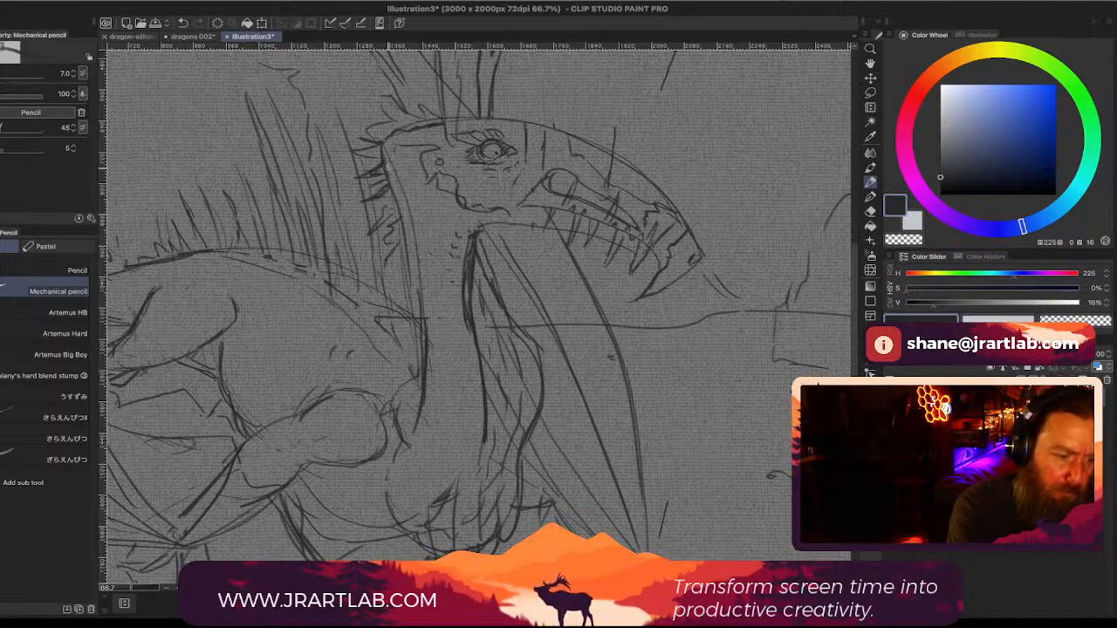
Step: Redraw the back contour of the dragon's neck with darker lines and pencil the curved neck base and adjoining shoulder
mouse_move(382, 141)
mouse_down()
mouse_move(419, 262)
mouse_move(404, 379)
mouse_move(424, 427)
mouse_move(405, 386)
mouse_move(401, 410)
mouse_move(414, 424)
mouse_move(401, 395)
mouse_move(431, 438)
mouse_move(418, 430)
mouse_move(469, 442)
mouse_up()
mouse_move(398, 403)
mouse_down()
mouse_move(409, 431)
mouse_move(477, 443)
mouse_up()
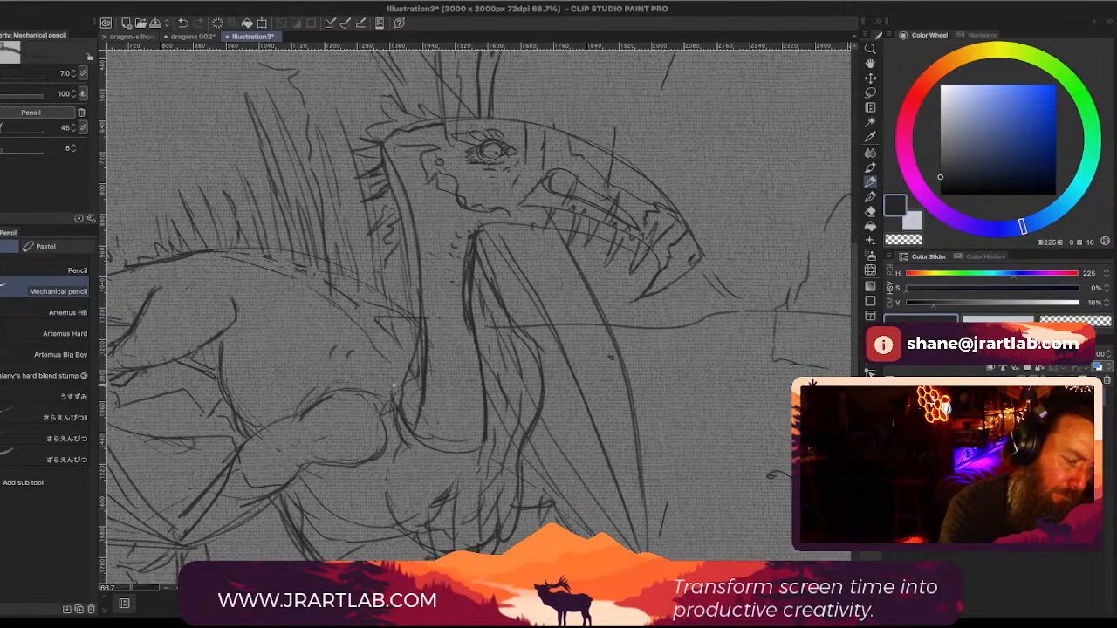
drag(402, 366, 421, 319)
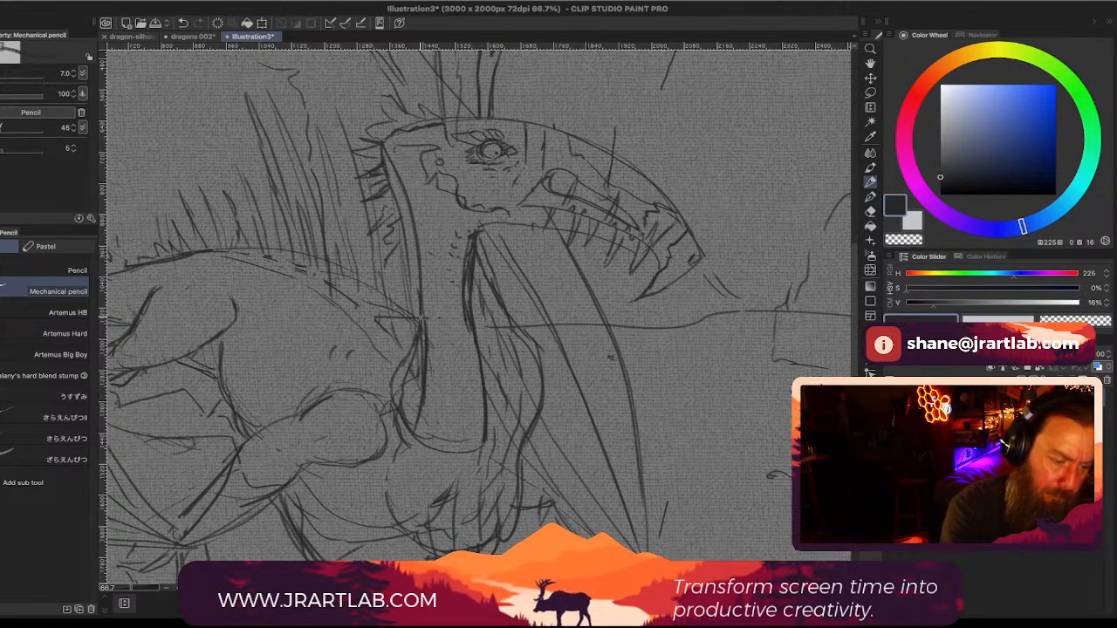
drag(678, 371, 689, 381)
drag(393, 171, 427, 351)
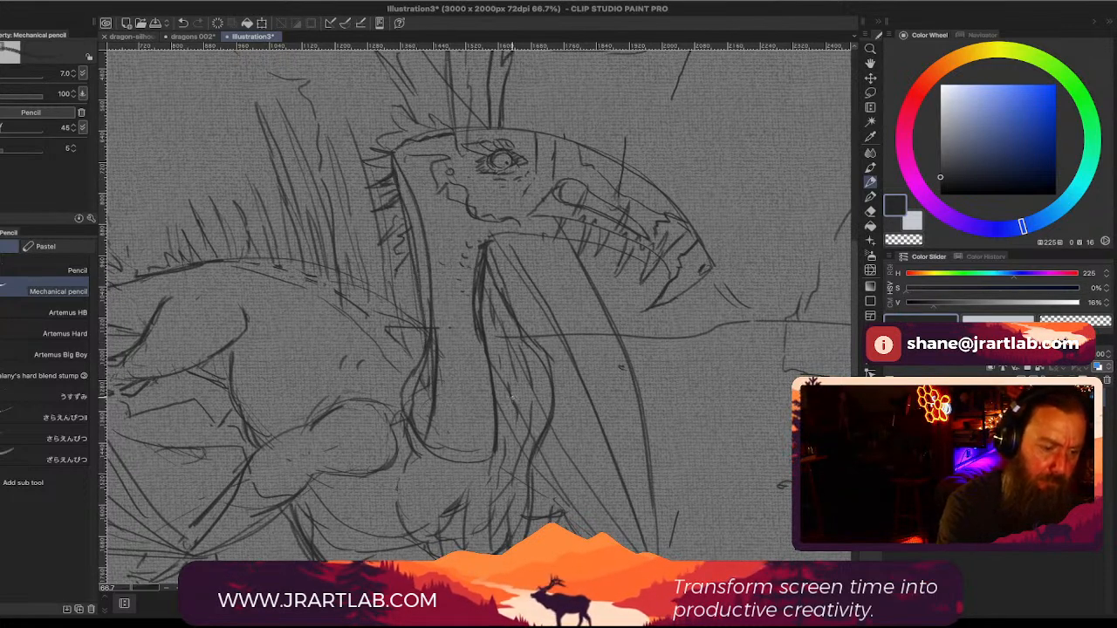
Step: Erase the overlapping lines between the lower neck and shoulder with the Hard eraser at size 17
click(869, 211)
drag(429, 344, 425, 384)
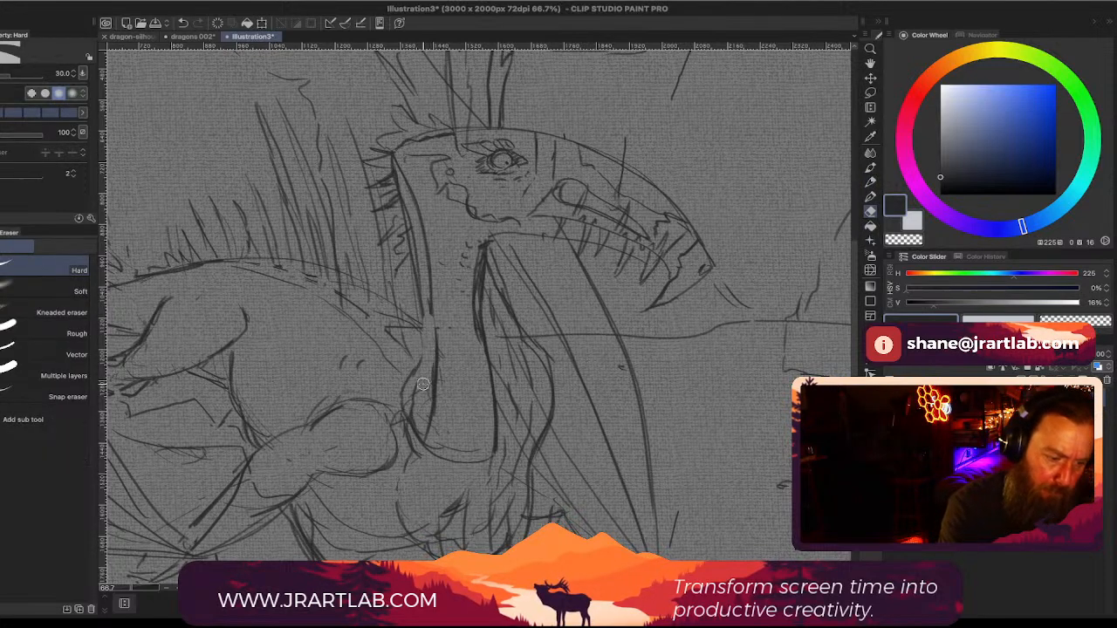
key(super+z)
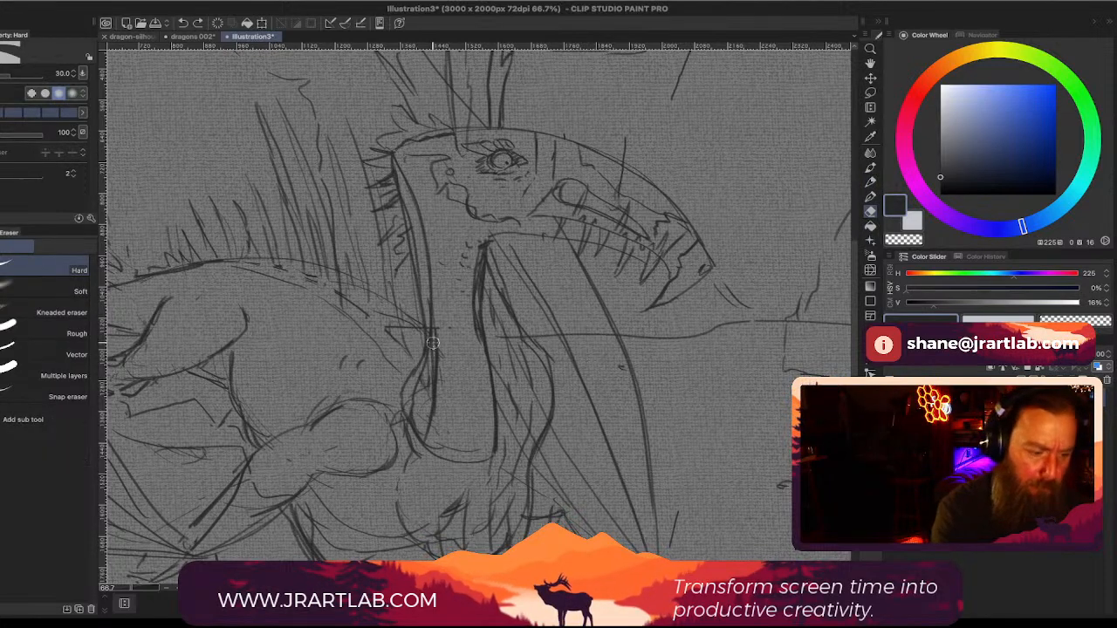
key(bracketleft)
key(bracketleft)
key(bracketleft)
mouse_move(432, 334)
mouse_down()
mouse_move(428, 355)
mouse_move(427, 298)
mouse_move(430, 382)
mouse_move(425, 365)
mouse_move(411, 416)
mouse_up()
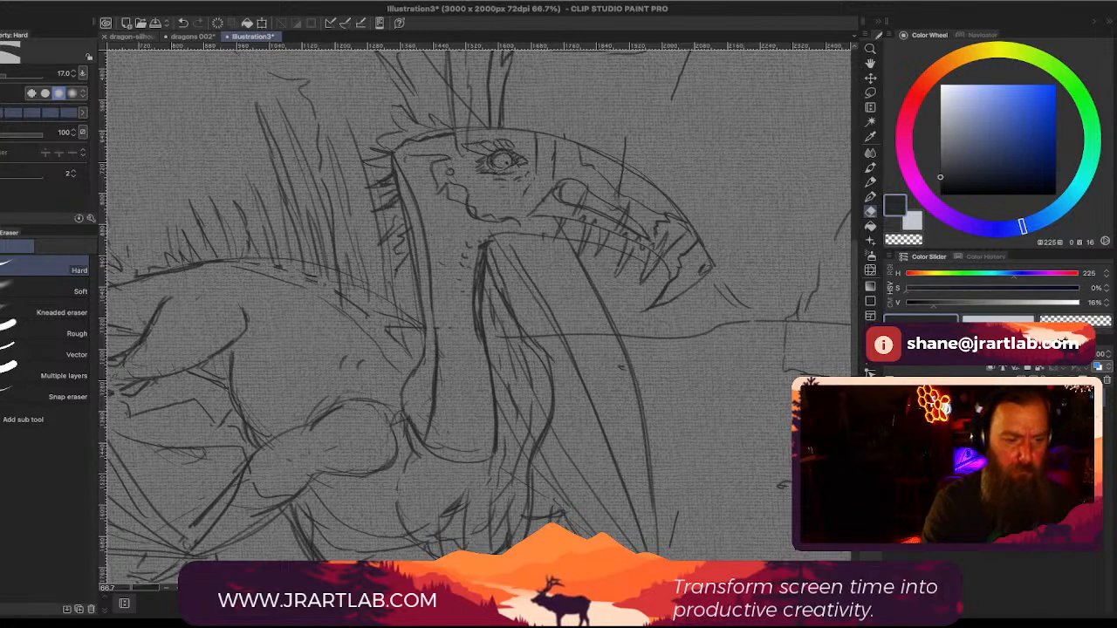
Step: Darken the upper contour of the beak near its tip with the Mechanical pencil
click(870, 182)
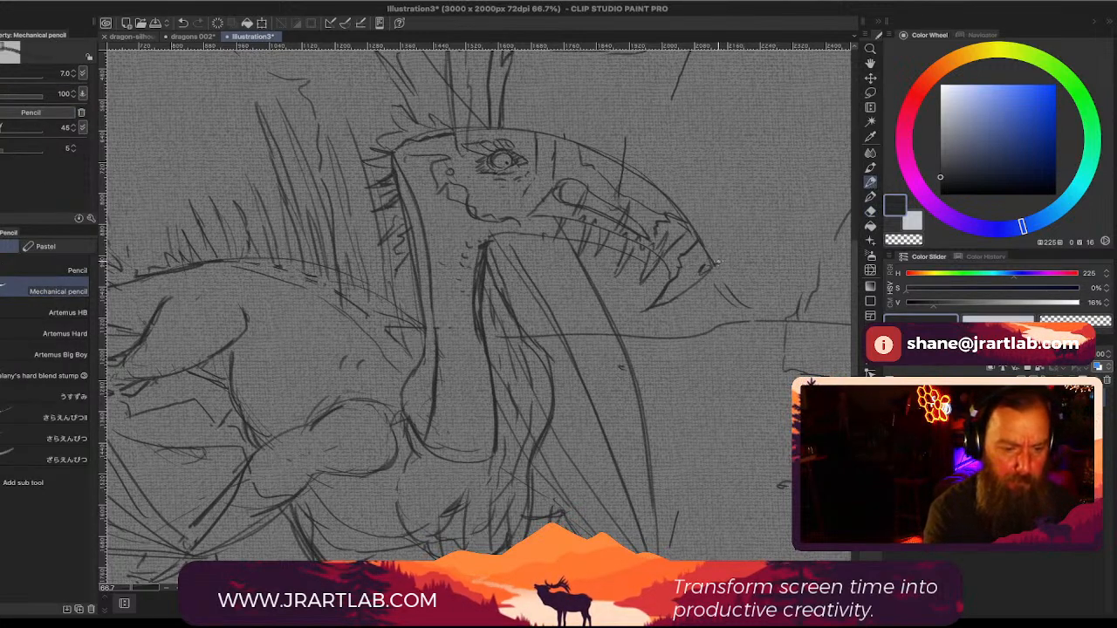
mouse_move(715, 260)
mouse_down()
mouse_move(682, 209)
mouse_move(741, 250)
mouse_move(656, 184)
mouse_up()
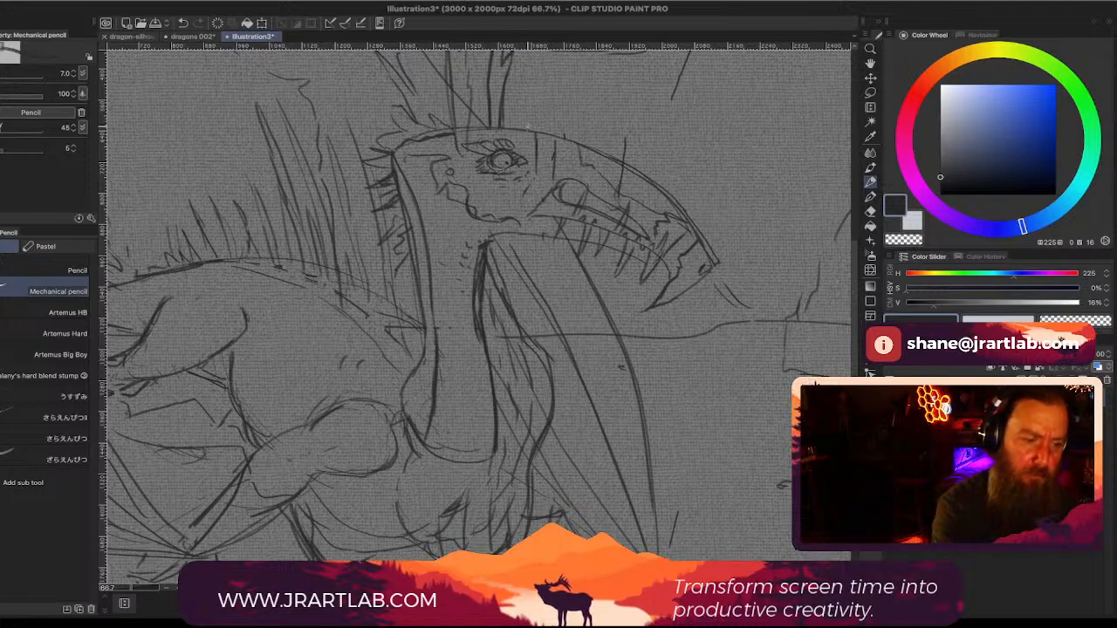
Step: Pencil a raised contour from the dragon's crown along the top of the beak to its tip, undoing and restroking as needed
drag(403, 137, 485, 117)
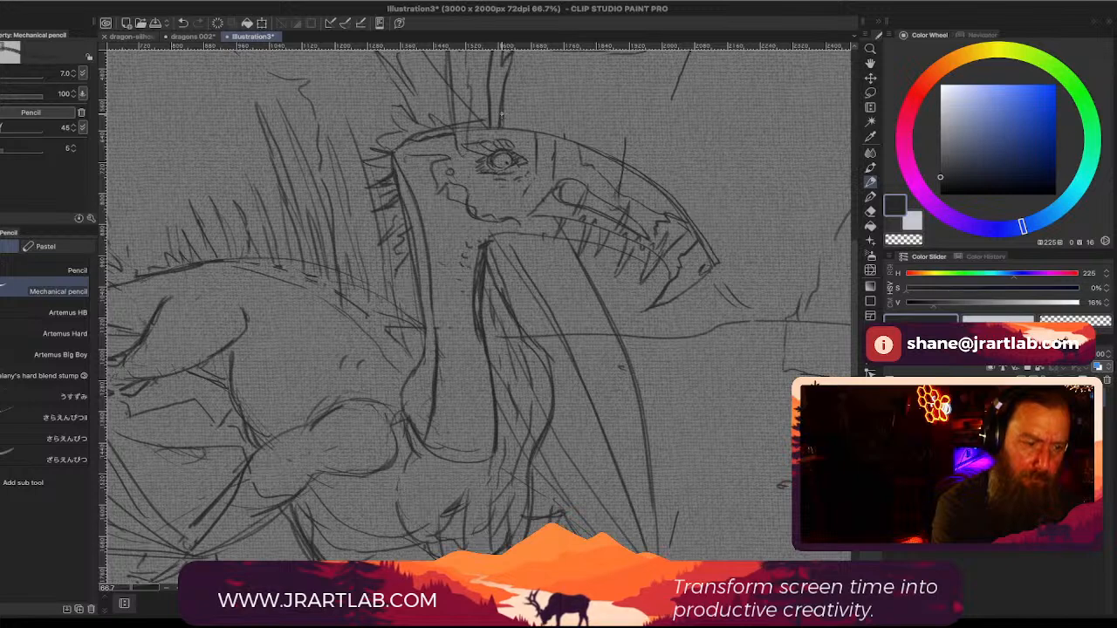
mouse_move(502, 120)
mouse_down()
mouse_move(560, 131)
mouse_move(657, 180)
mouse_move(700, 231)
mouse_up()
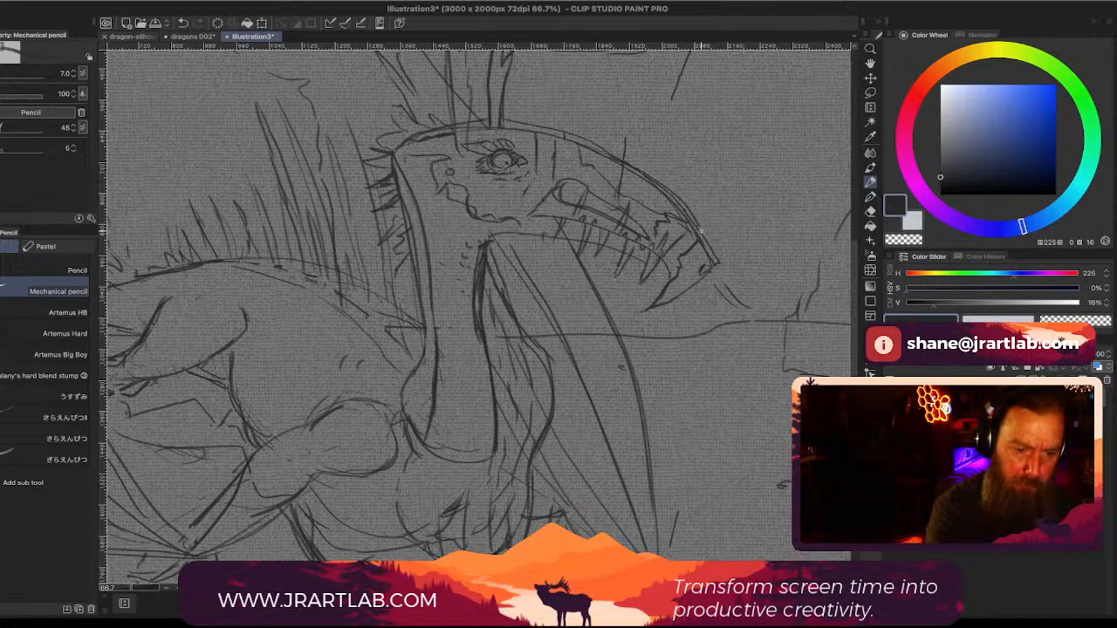
key(ctrl+z)
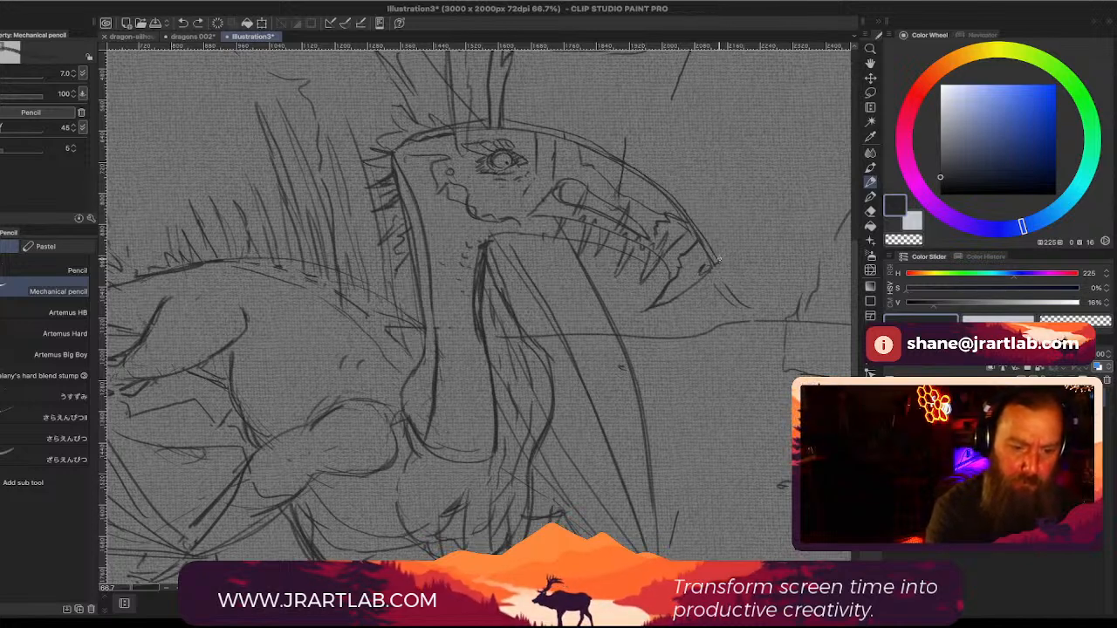
mouse_move(714, 257)
mouse_down()
mouse_move(663, 185)
mouse_move(622, 156)
mouse_move(512, 119)
mouse_up()
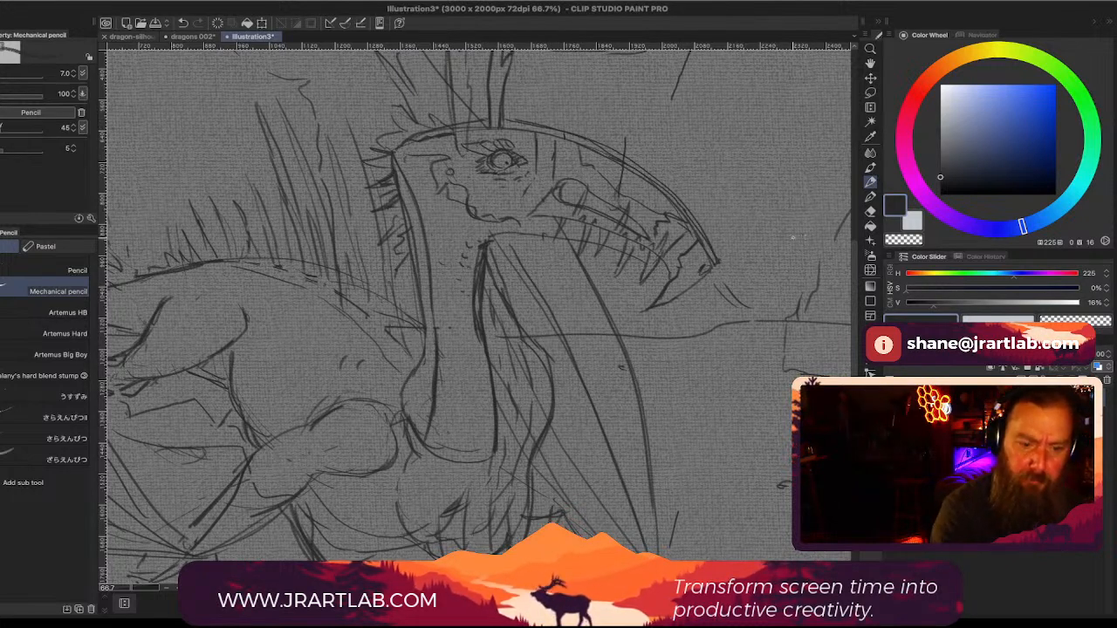
Step: Clean up the doubled upper beak lines with the Hard eraser at size 6 and pencil small wrinkle marks below the eye
click(870, 210)
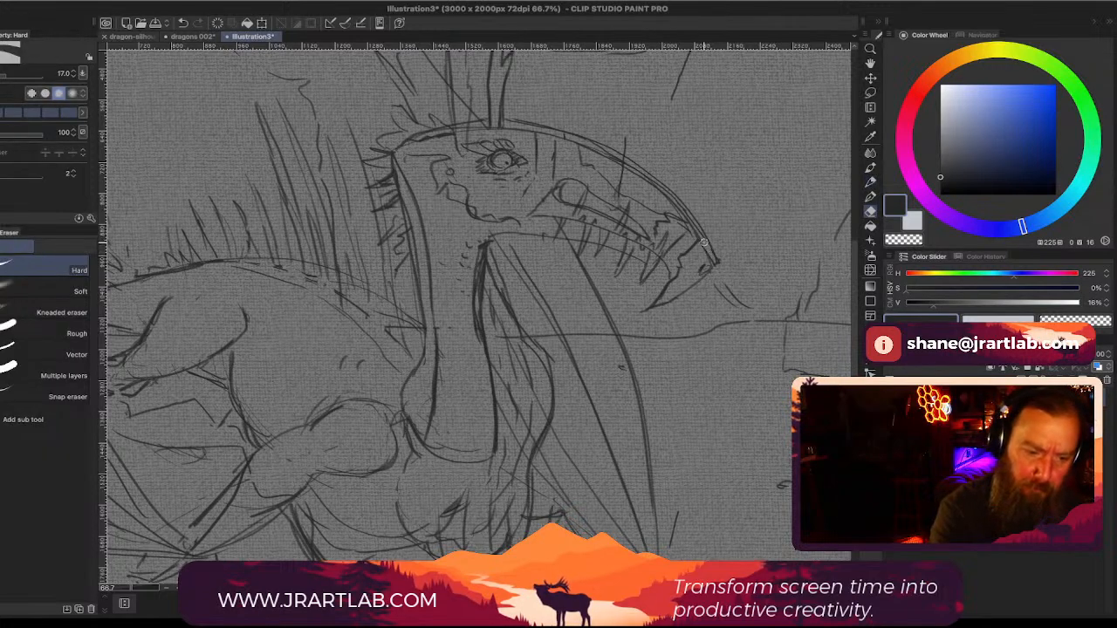
key(bracketleft)
key(bracketleft)
key(bracketleft)
key(bracketleft)
key(bracketleft)
key(bracketleft)
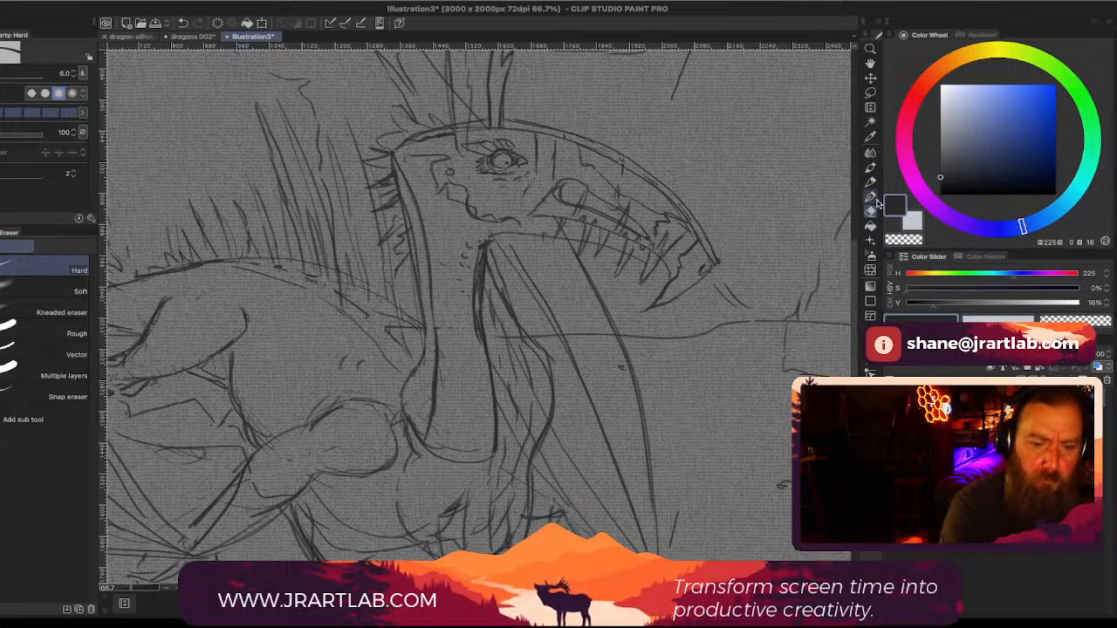
key(p)
drag(521, 183, 528, 184)
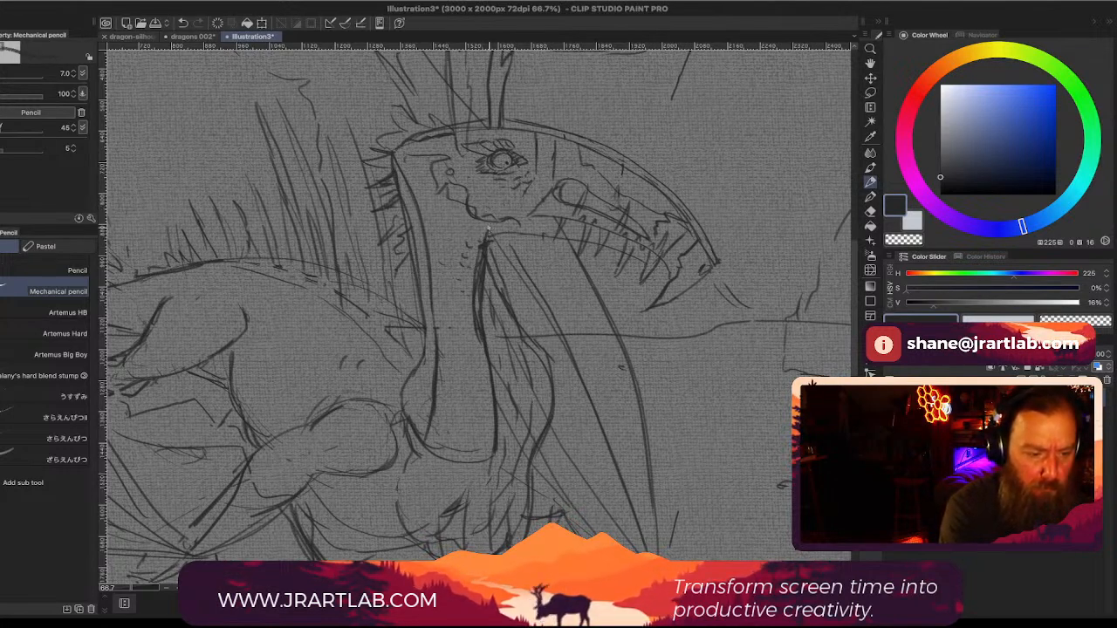
Step: Darken the jaw's underside and the forelimb contours beside the neck, add sinewy strands inside the forelimb, and erase stray lines
mouse_move(485, 234)
mouse_down()
mouse_move(547, 234)
mouse_move(501, 232)
mouse_move(491, 260)
mouse_move(519, 330)
mouse_move(550, 355)
mouse_move(541, 412)
mouse_up()
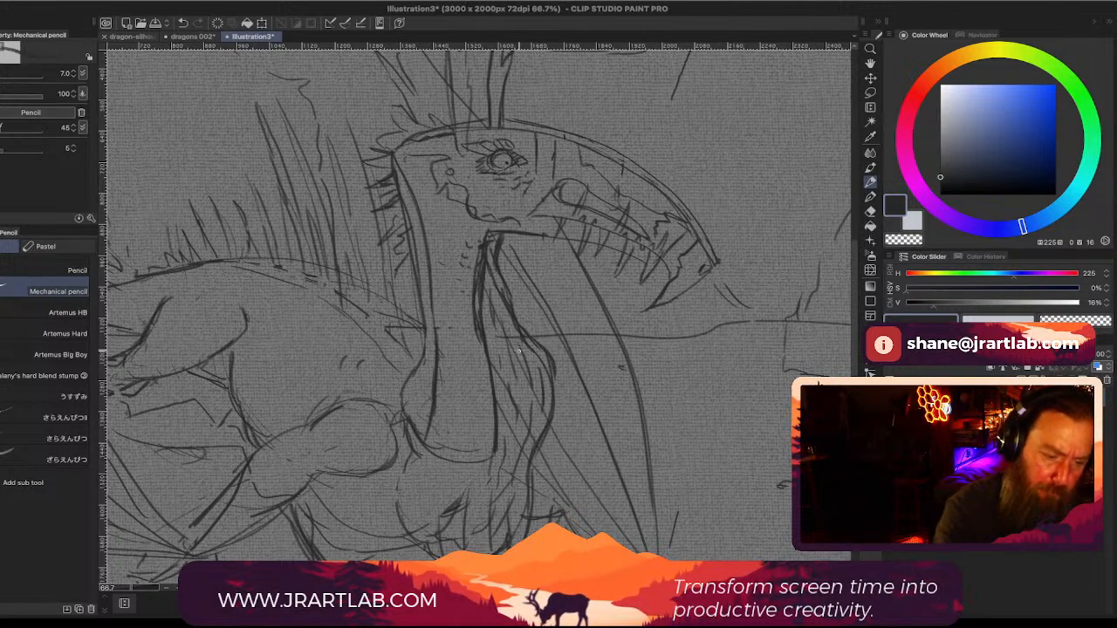
drag(519, 351, 522, 409)
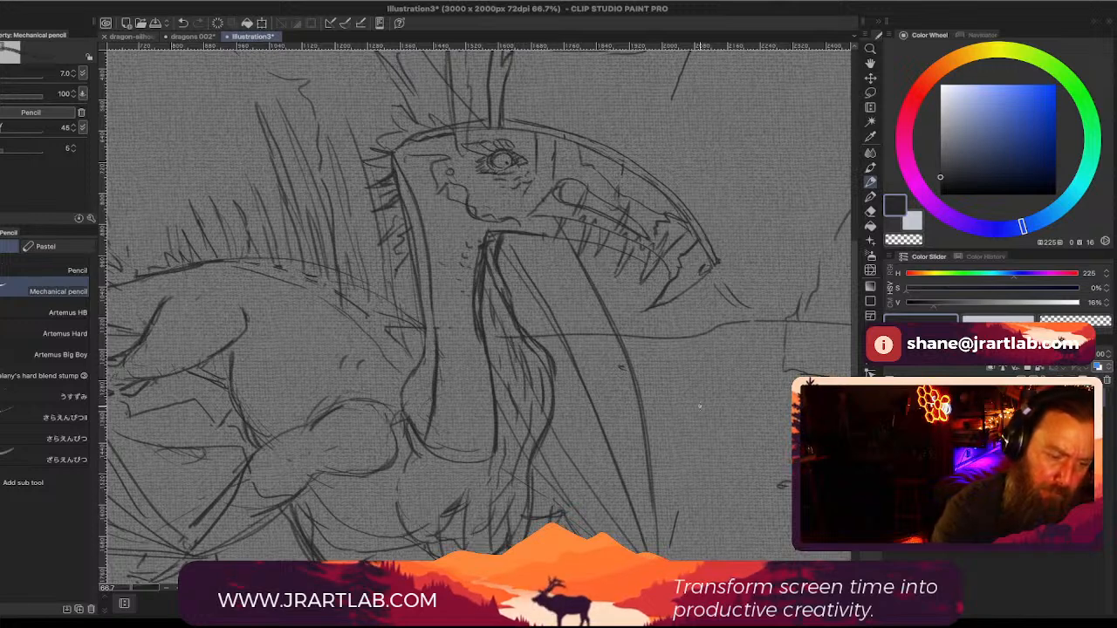
click(870, 212)
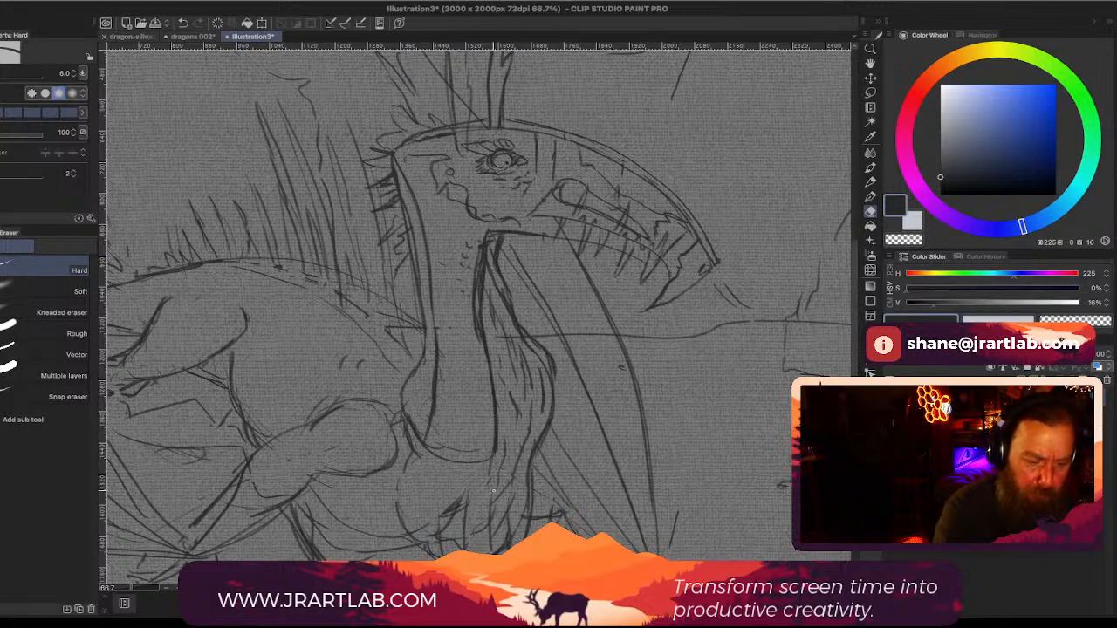
click(870, 182)
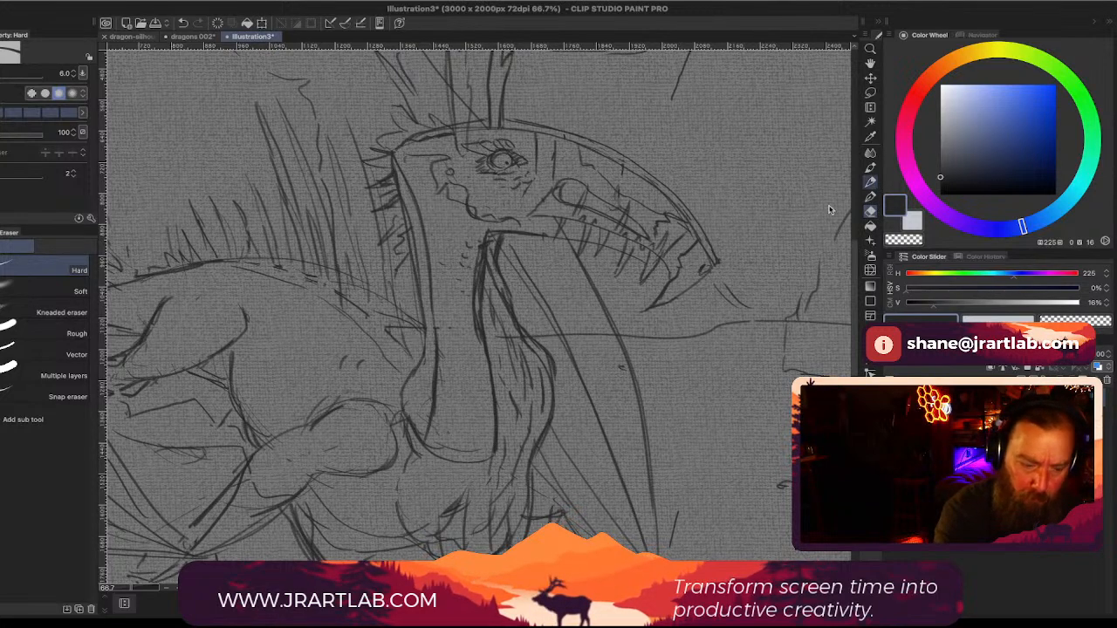
Step: Pencil the knuckles and finger outlines of the hand at the end of the forelimb with the Mechanical pencil
mouse_move(448, 504)
mouse_down()
mouse_move(444, 515)
mouse_move(485, 480)
mouse_up()
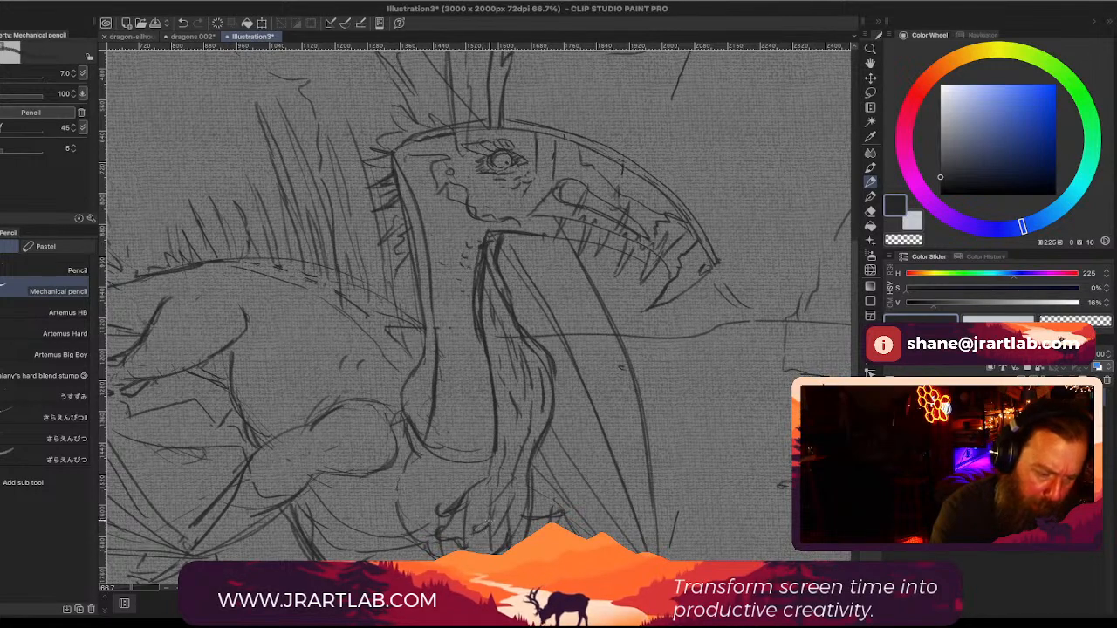
drag(503, 495, 518, 451)
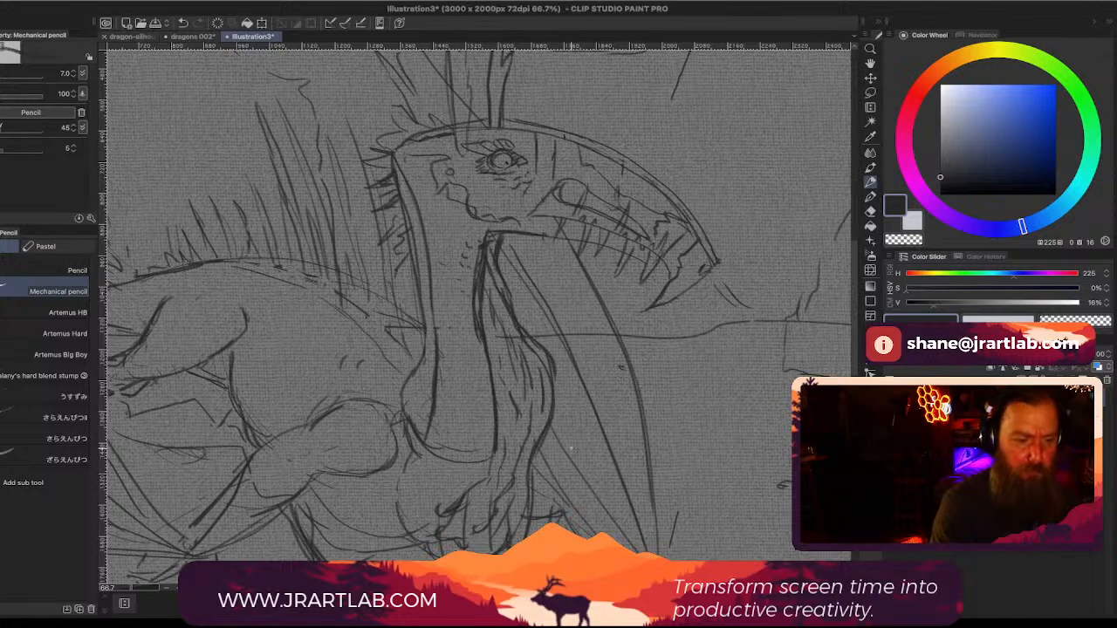
drag(607, 438, 628, 390)
mouse_move(516, 396)
mouse_down()
mouse_move(460, 464)
mouse_move(468, 489)
mouse_move(488, 495)
mouse_up()
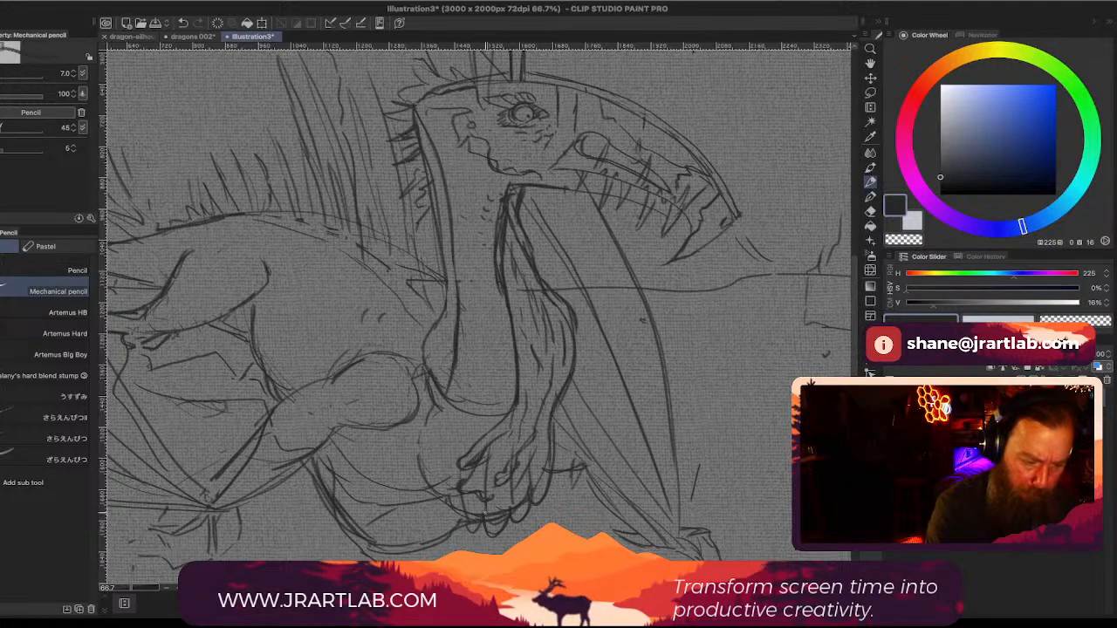
Step: Draw a longer pointed finger on the chest side of the hand and erase the old lines overlapping it
drag(616, 492, 649, 447)
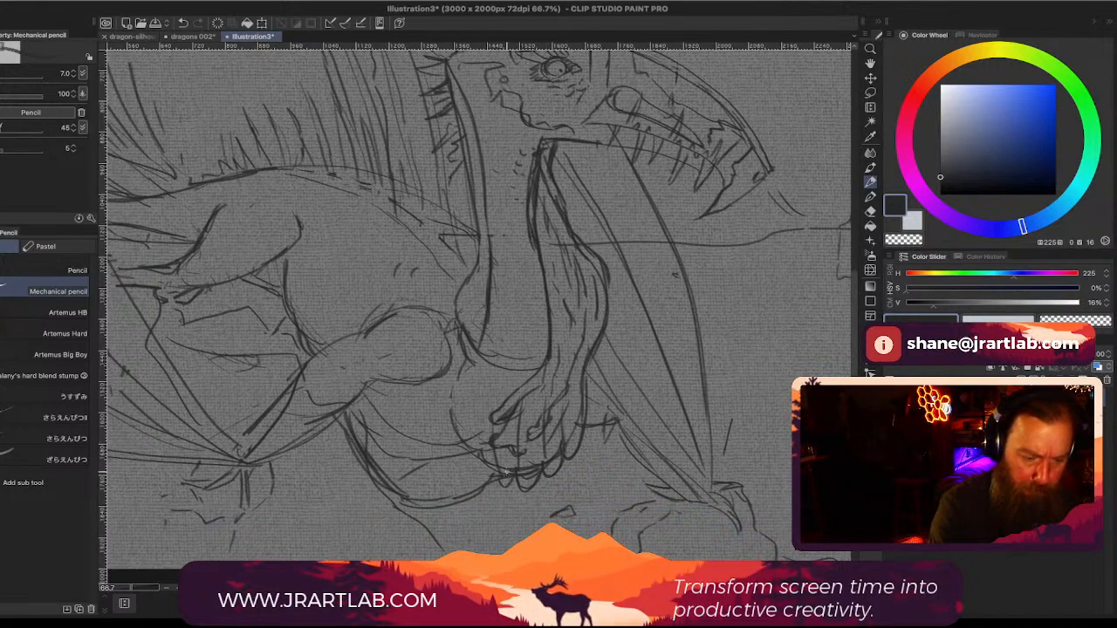
drag(496, 452, 509, 483)
click(870, 211)
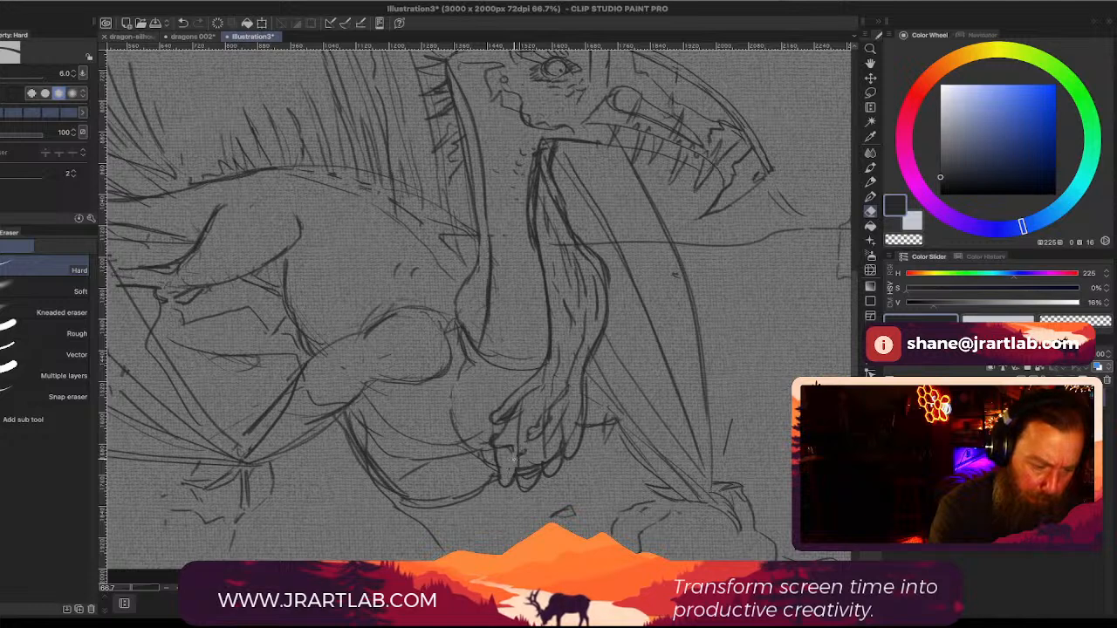
drag(513, 457, 521, 452)
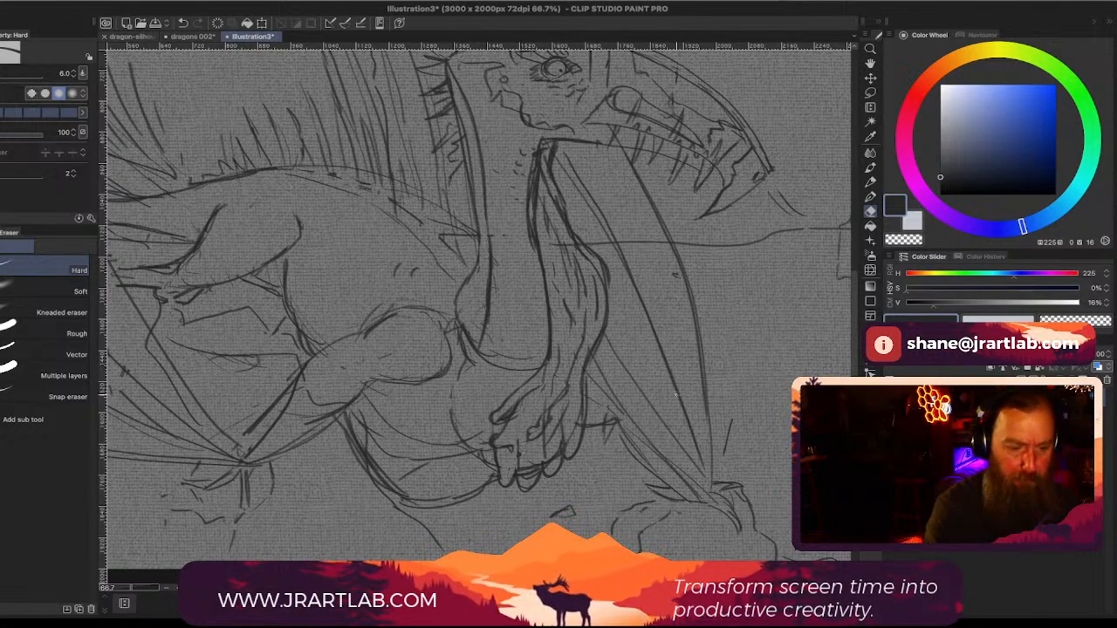
Step: Pencil the middle finger with its hanging claw and refine the remaining fingers and knuckles, alternating pencil and Hard eraser
click(873, 200)
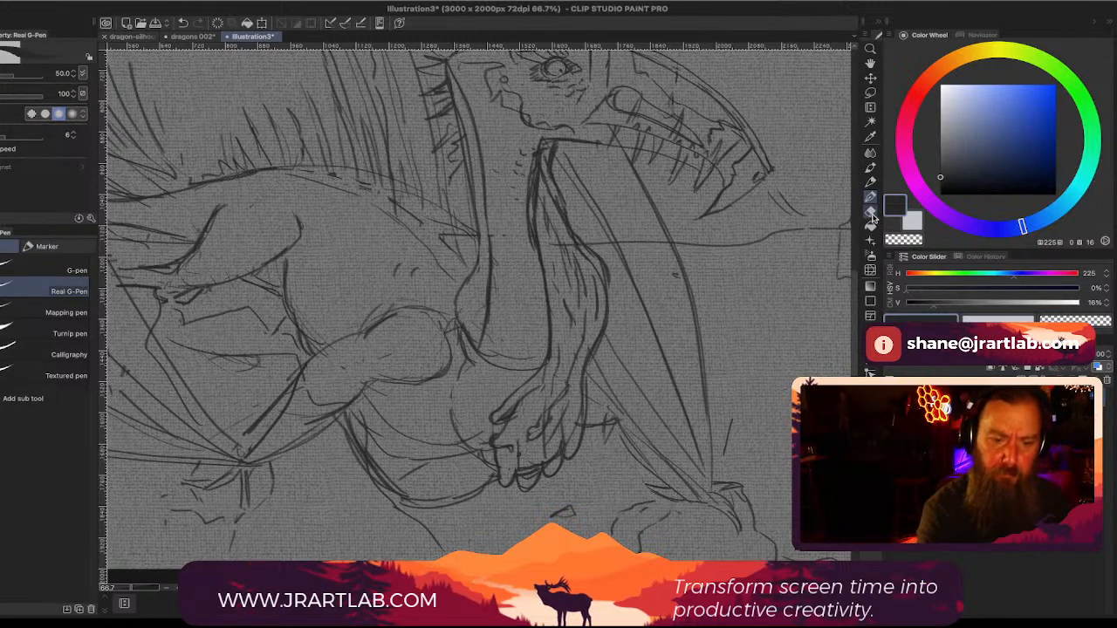
click(871, 214)
click(871, 183)
mouse_move(534, 468)
mouse_down()
mouse_move(506, 482)
mouse_move(524, 473)
mouse_move(504, 480)
mouse_move(520, 482)
mouse_move(522, 504)
mouse_move(545, 448)
mouse_up()
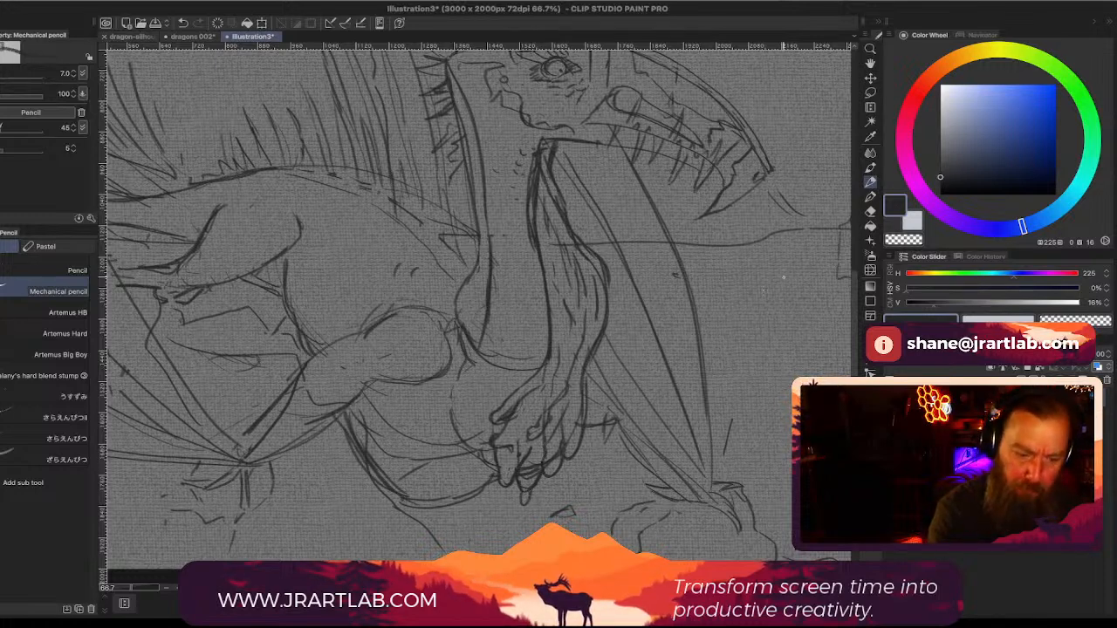
click(870, 210)
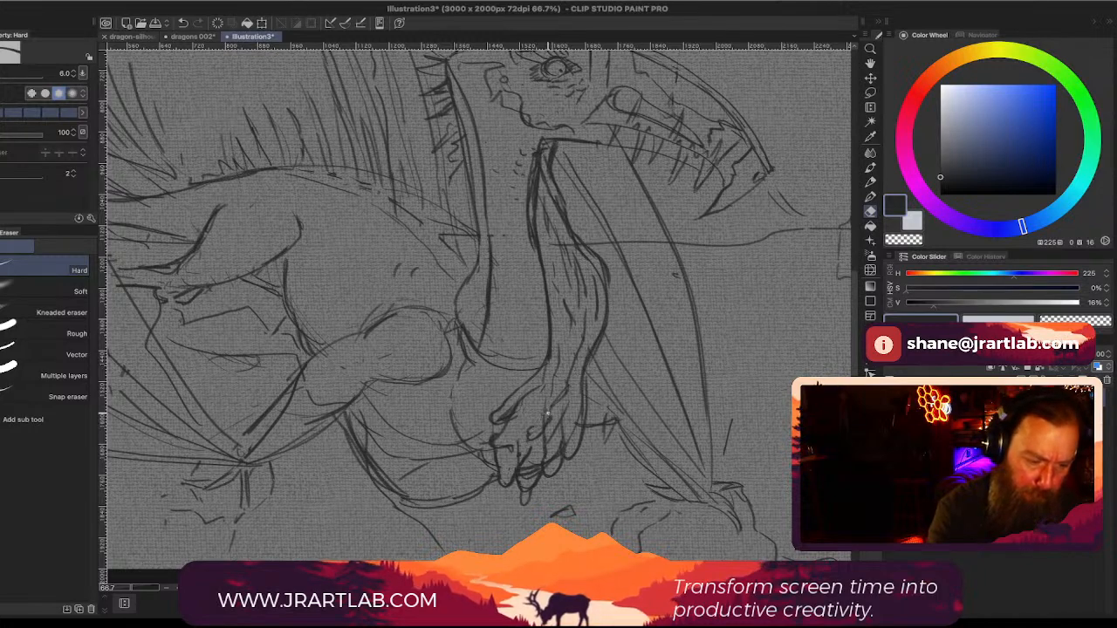
click(870, 181)
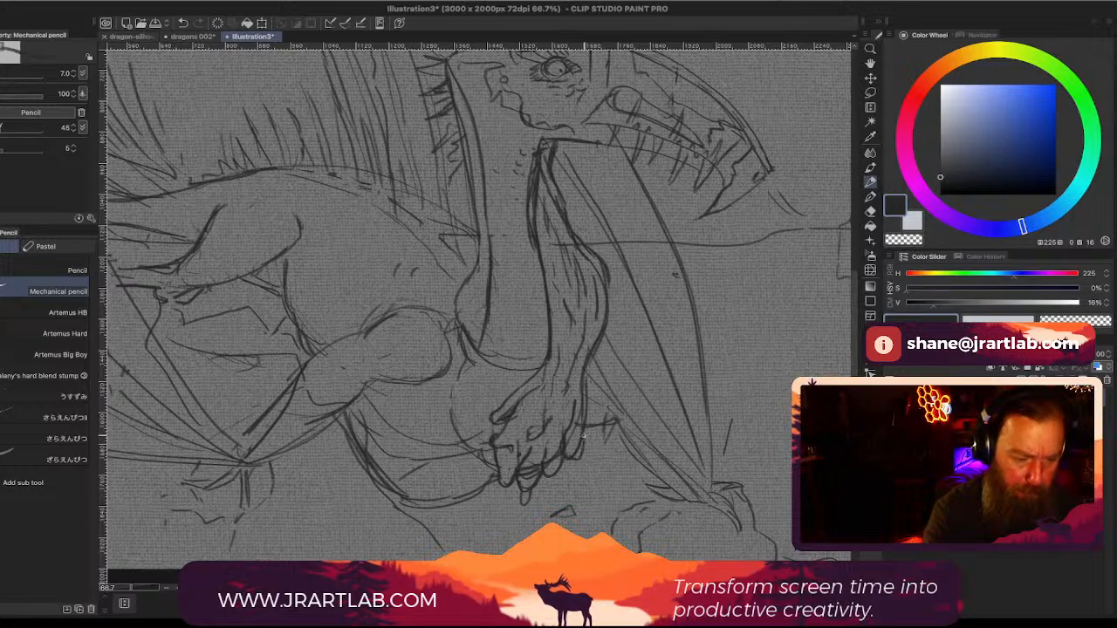
click(870, 211)
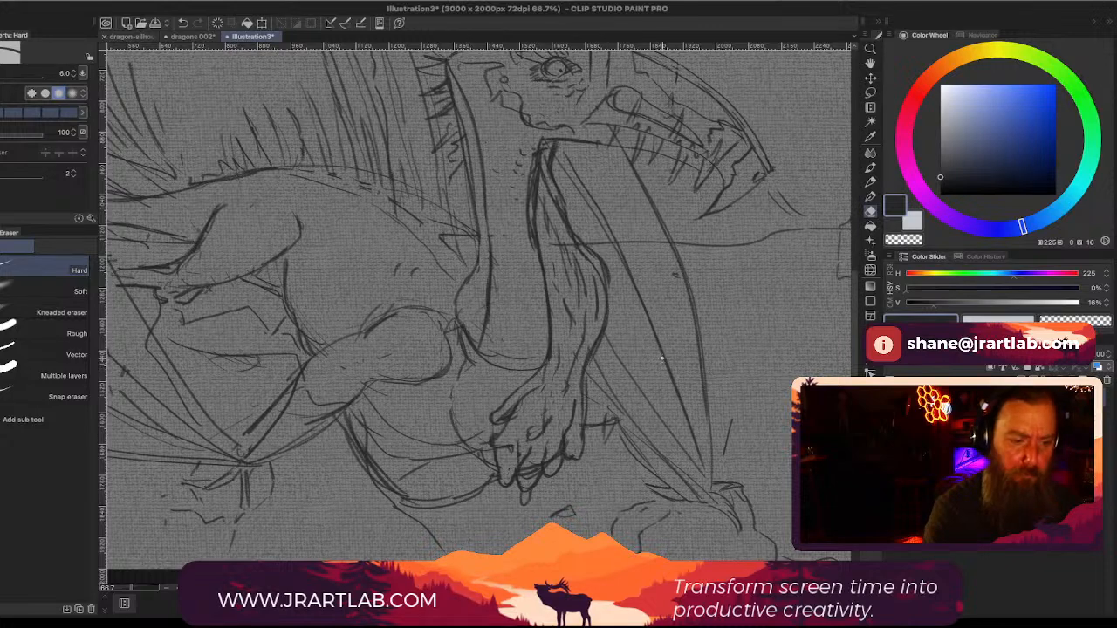
Step: Erase the doubled line along the front contour of the dragon's neck with the Hard eraser at size 10
scroll(692, 272, down, 1)
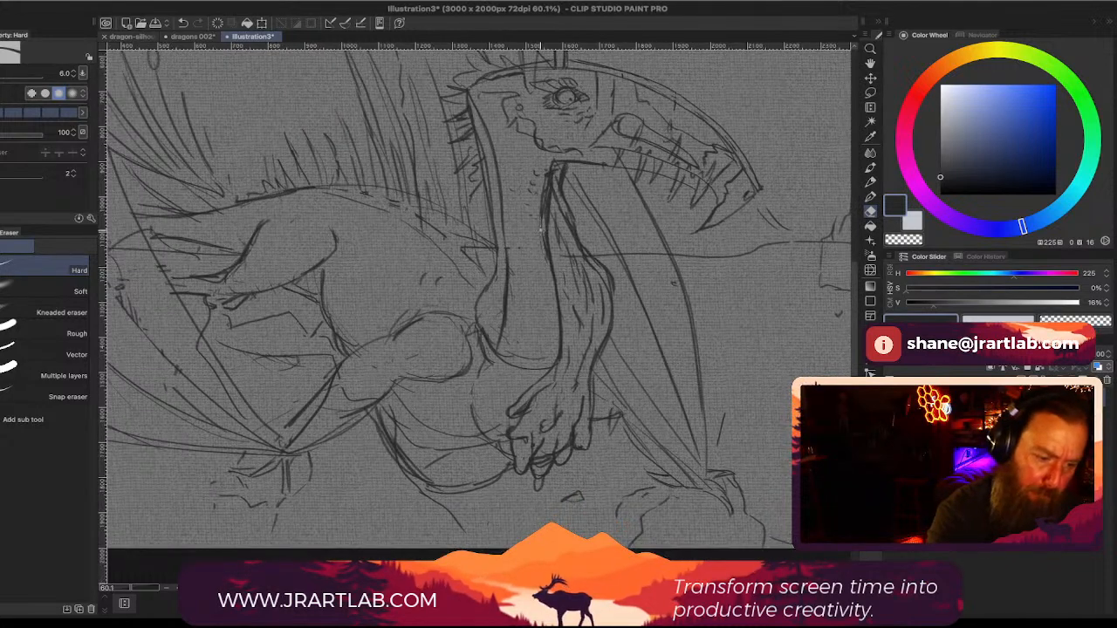
key(])
key(])
key(])
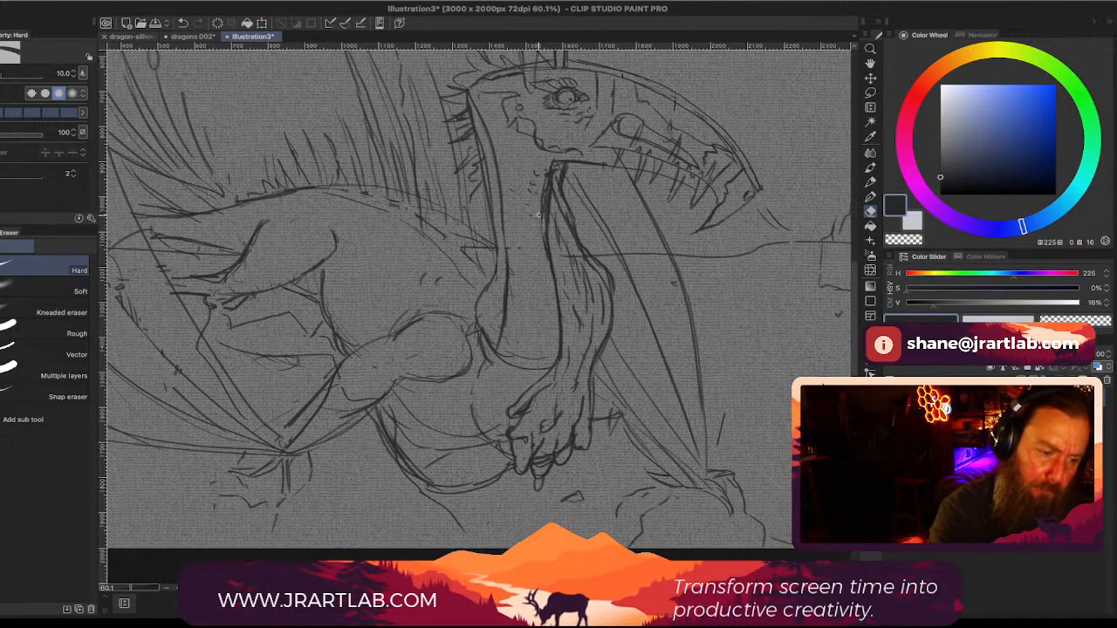
drag(539, 218, 551, 160)
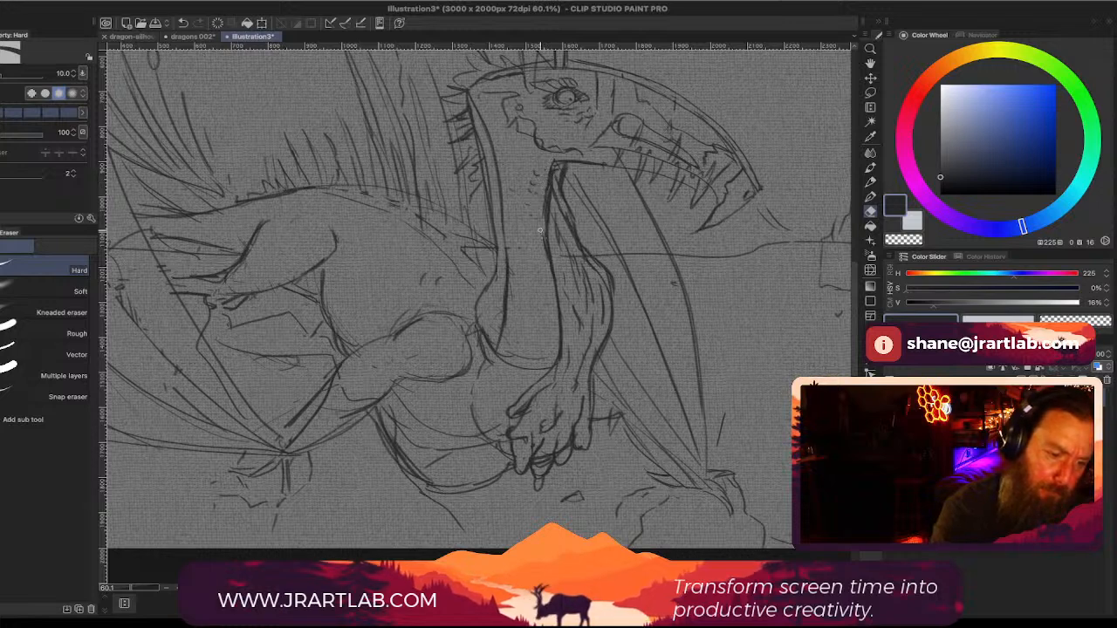
Step: Redraw the chest-side edge of the hand below the wrist with the Mechanical pencil and erase its overlapping old lines
drag(695, 403, 734, 368)
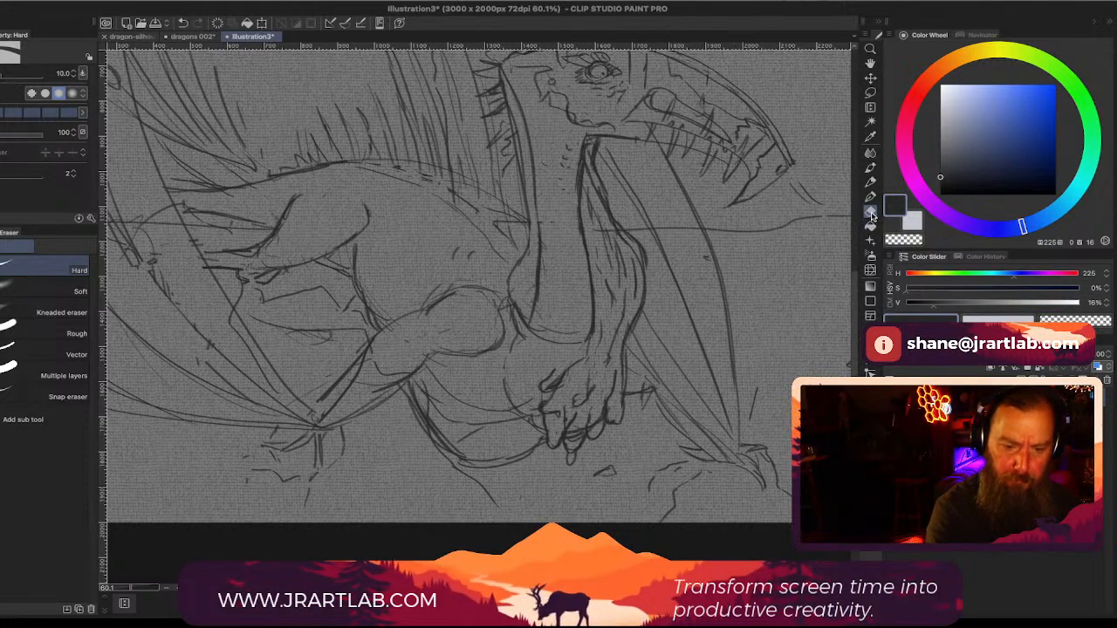
click(870, 181)
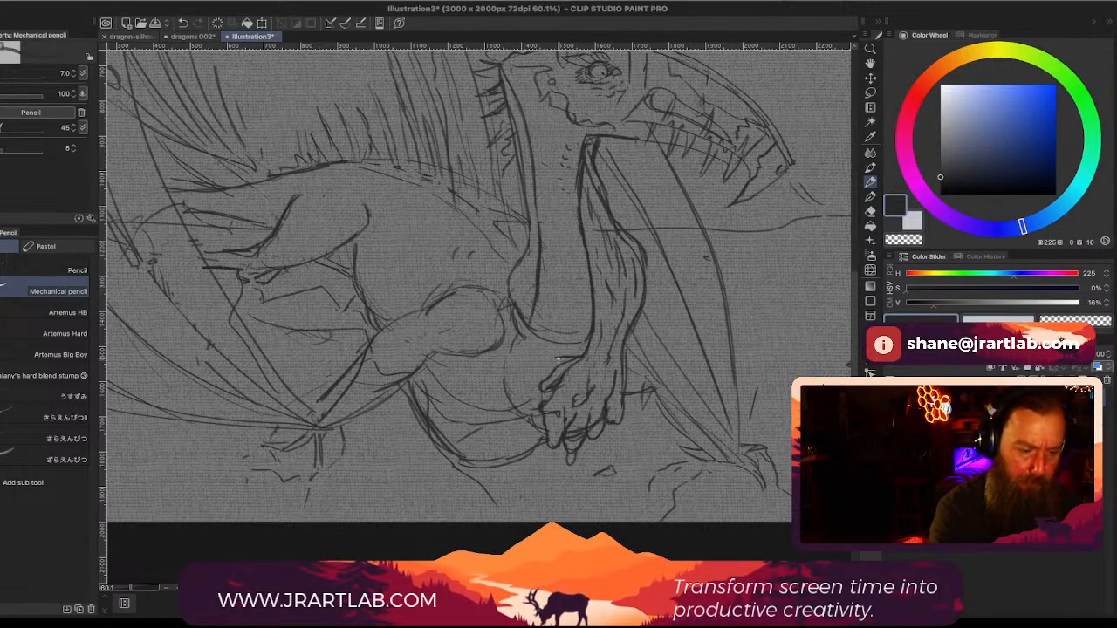
drag(558, 358, 553, 373)
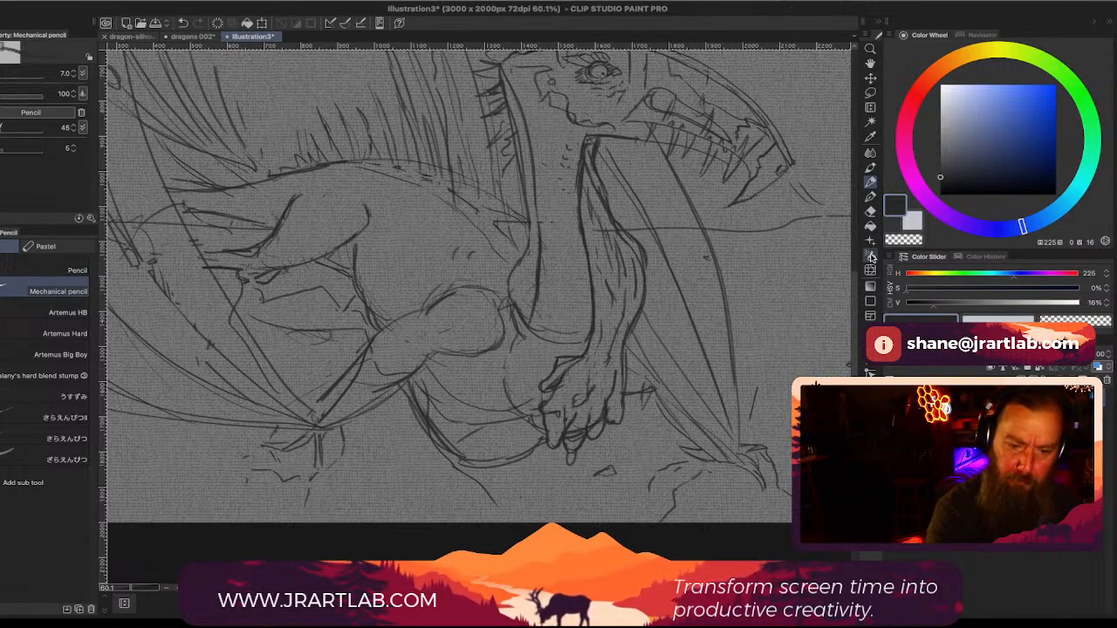
click(869, 212)
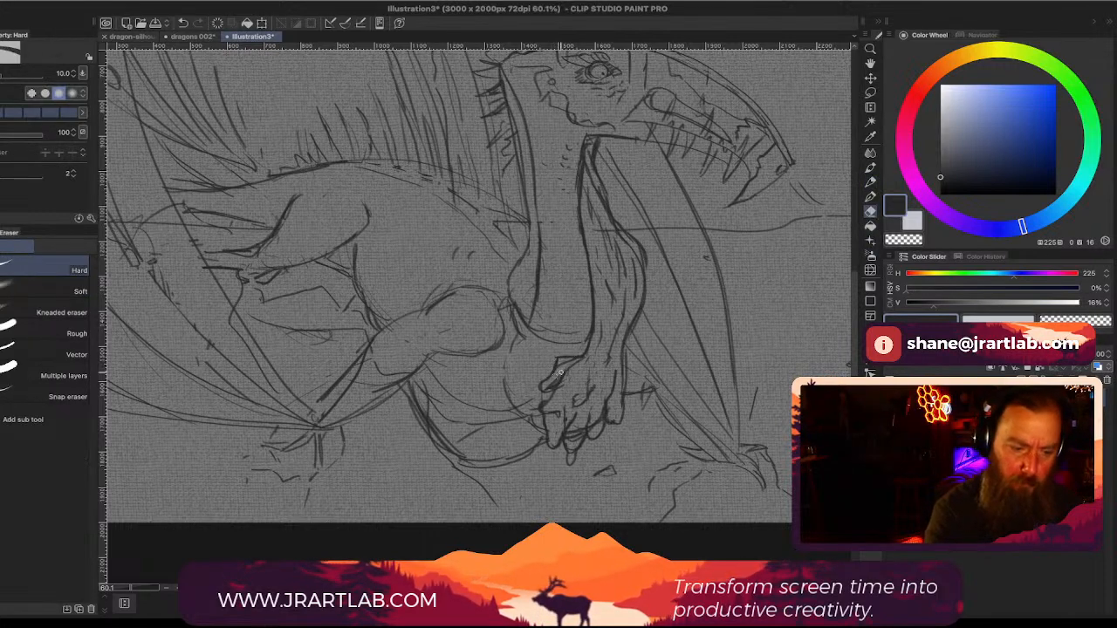
click(869, 182)
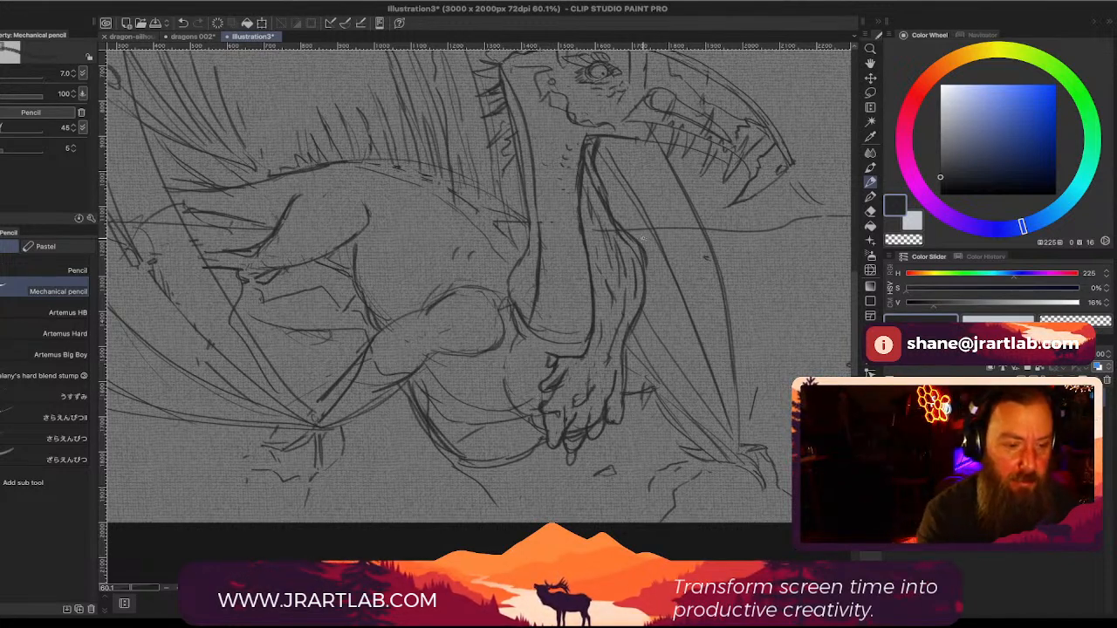
Step: Erase leftover lines around the neck base, shoulder and belly with the Hard eraser, enlarging it to size 25 for the belly
drag(651, 249, 654, 280)
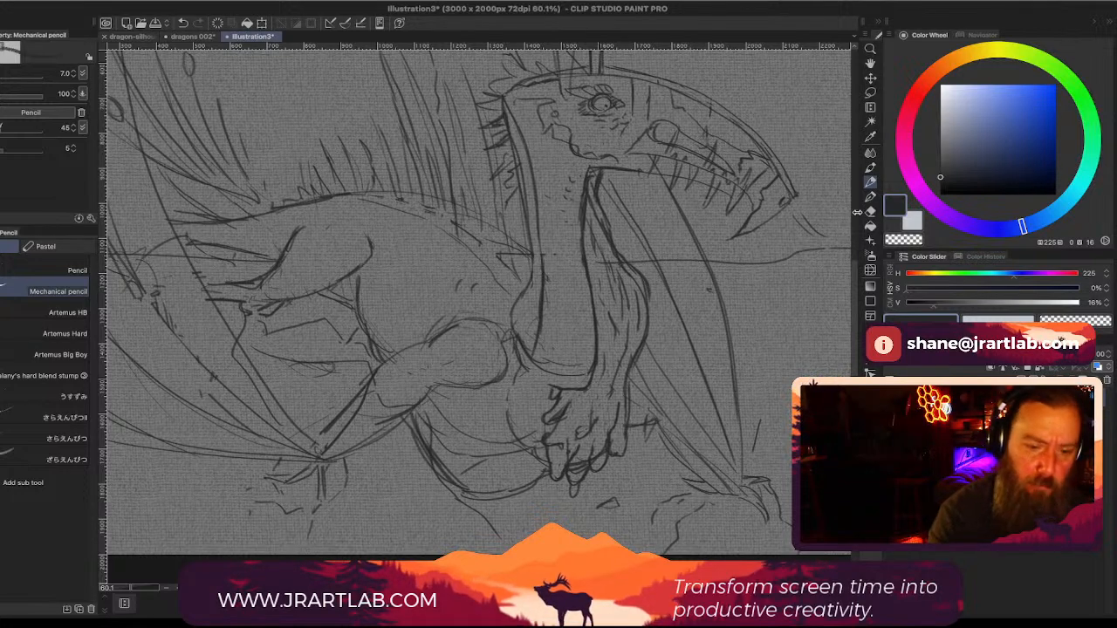
click(870, 211)
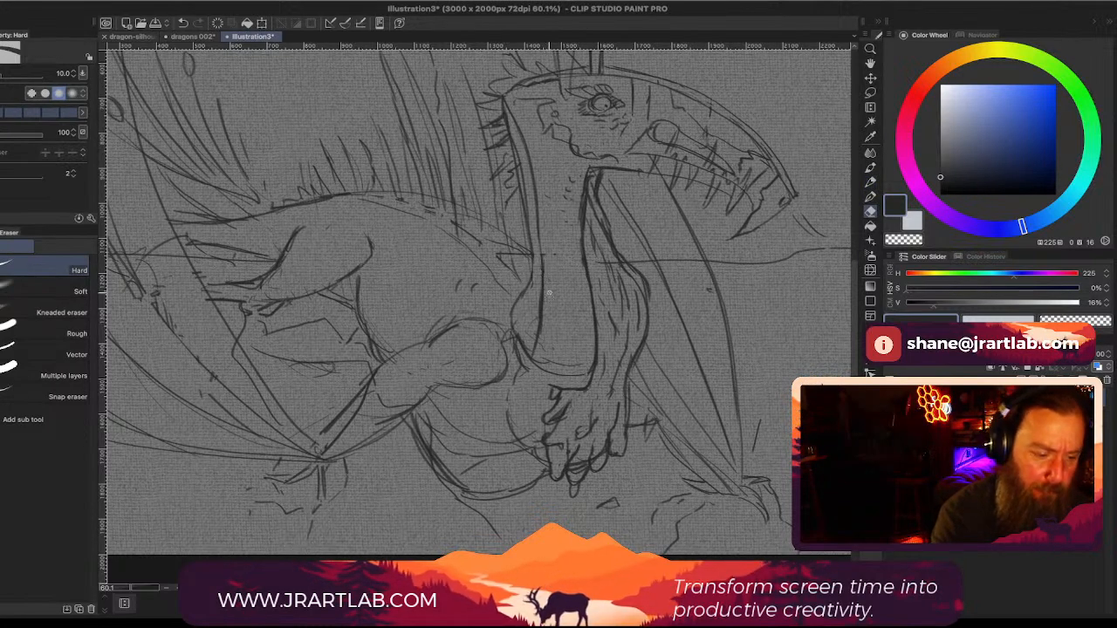
mouse_move(528, 331)
mouse_down()
mouse_move(525, 347)
mouse_move(513, 331)
mouse_move(515, 347)
mouse_up()
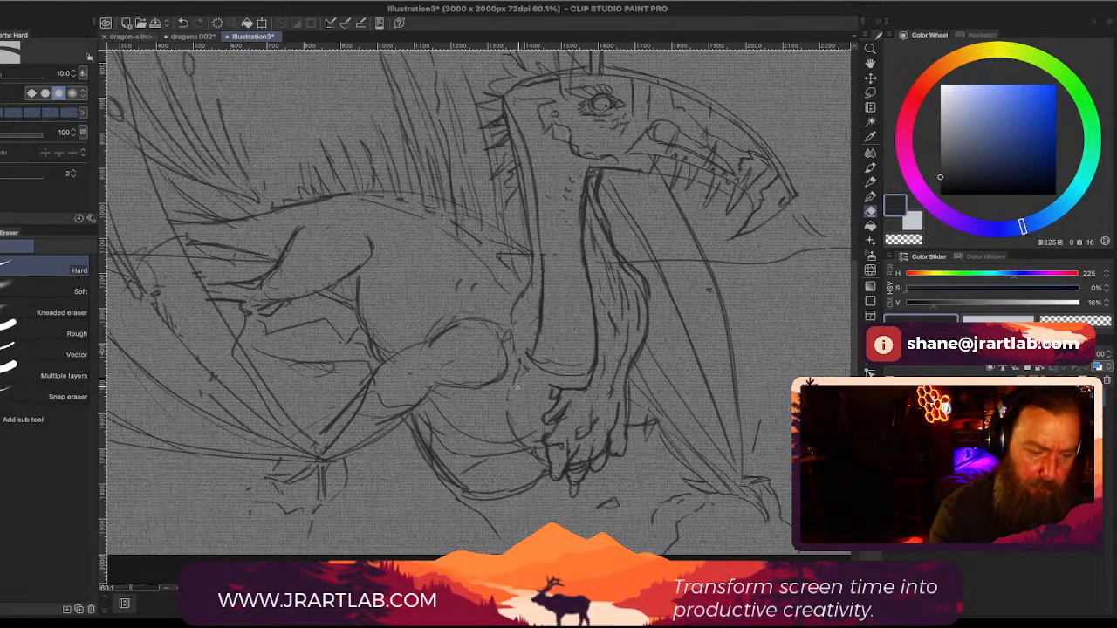
mouse_move(518, 386)
mouse_down()
mouse_move(518, 375)
mouse_move(508, 421)
mouse_move(518, 432)
mouse_move(496, 438)
mouse_move(438, 408)
mouse_up()
key(bracketright)
key(bracketright)
key(bracketright)
drag(494, 441, 524, 437)
drag(775, 385, 798, 315)
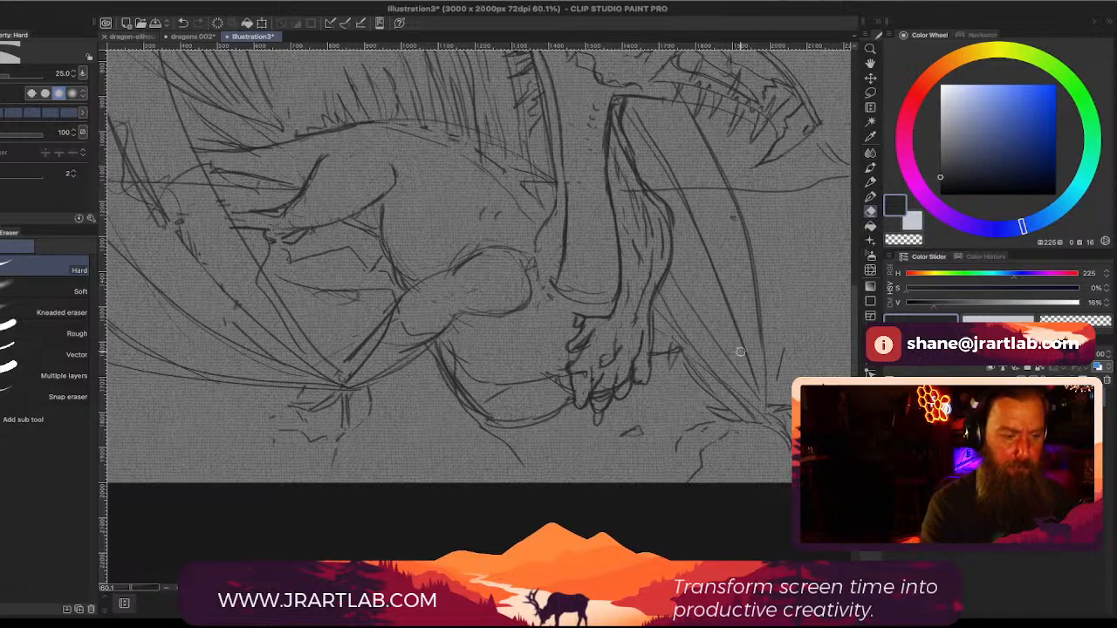
scroll(739, 352, down, 4)
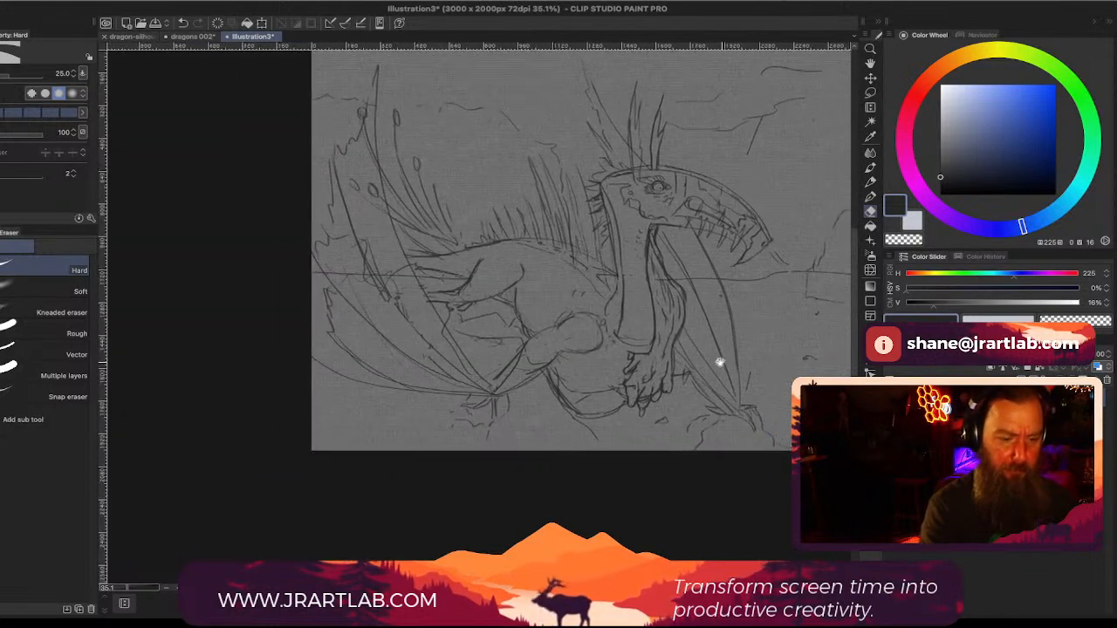
Step: Redraw the dragon's belly underside with the Mechanical pencil and add curved skin-fold lines across the haunch, flank and belly
drag(720, 362, 668, 362)
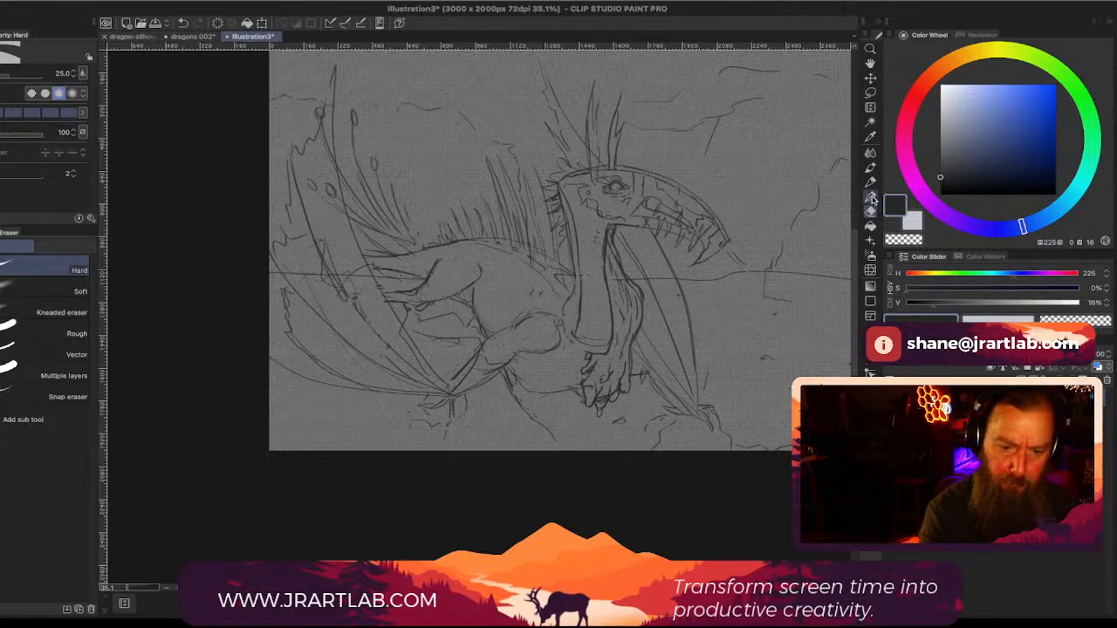
click(870, 182)
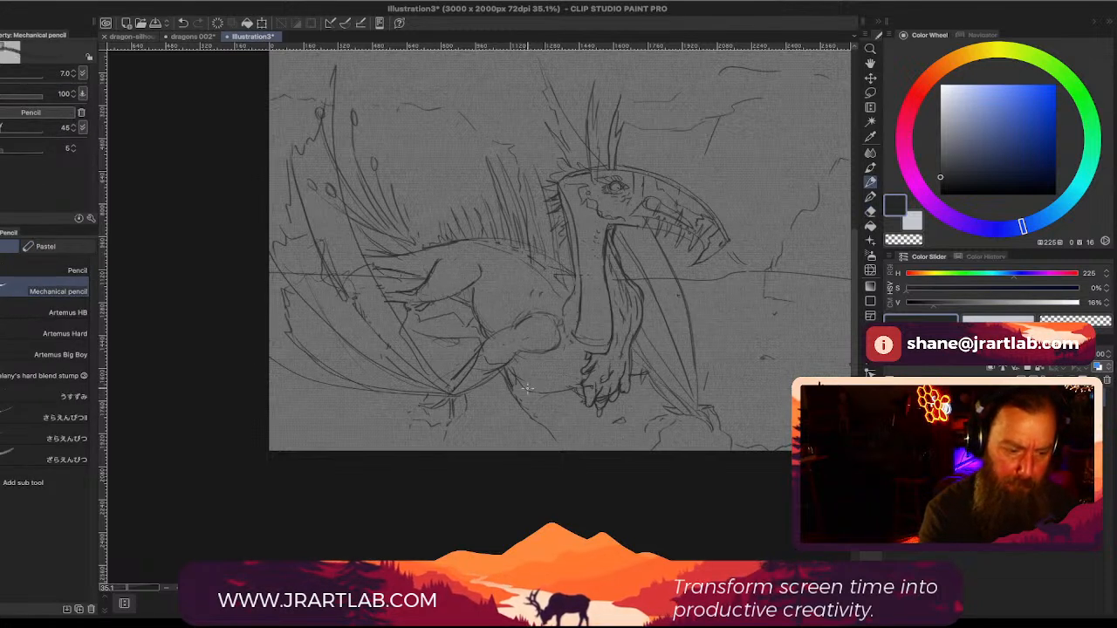
mouse_move(543, 397)
mouse_down()
mouse_move(574, 403)
mouse_move(524, 391)
mouse_move(509, 371)
mouse_move(549, 387)
mouse_move(580, 381)
mouse_move(519, 382)
mouse_move(557, 399)
mouse_up()
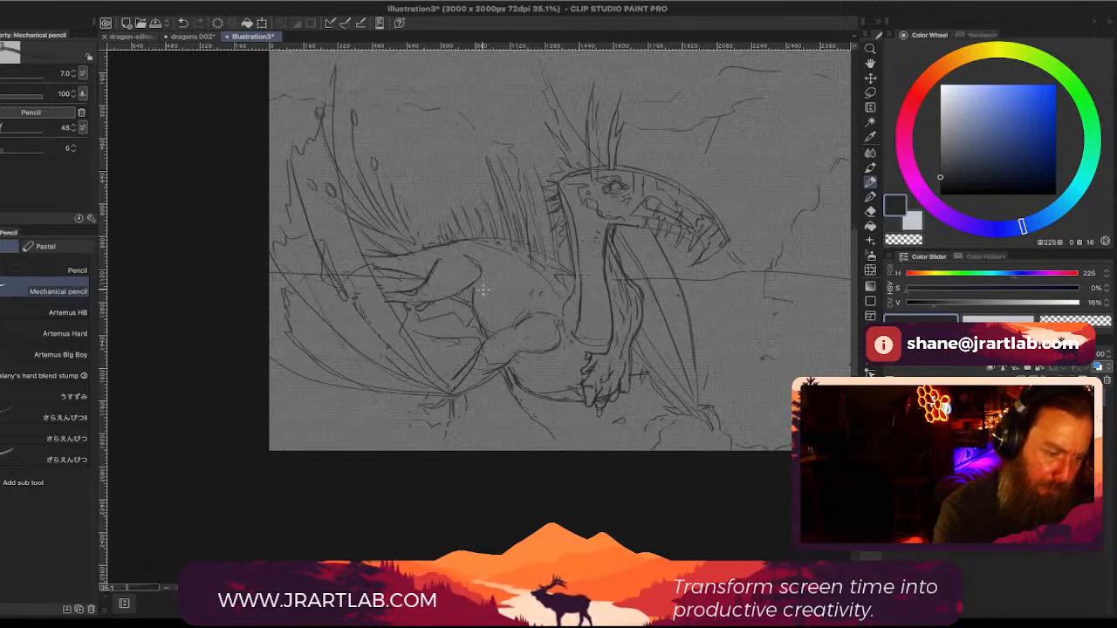
key(ctrl+z)
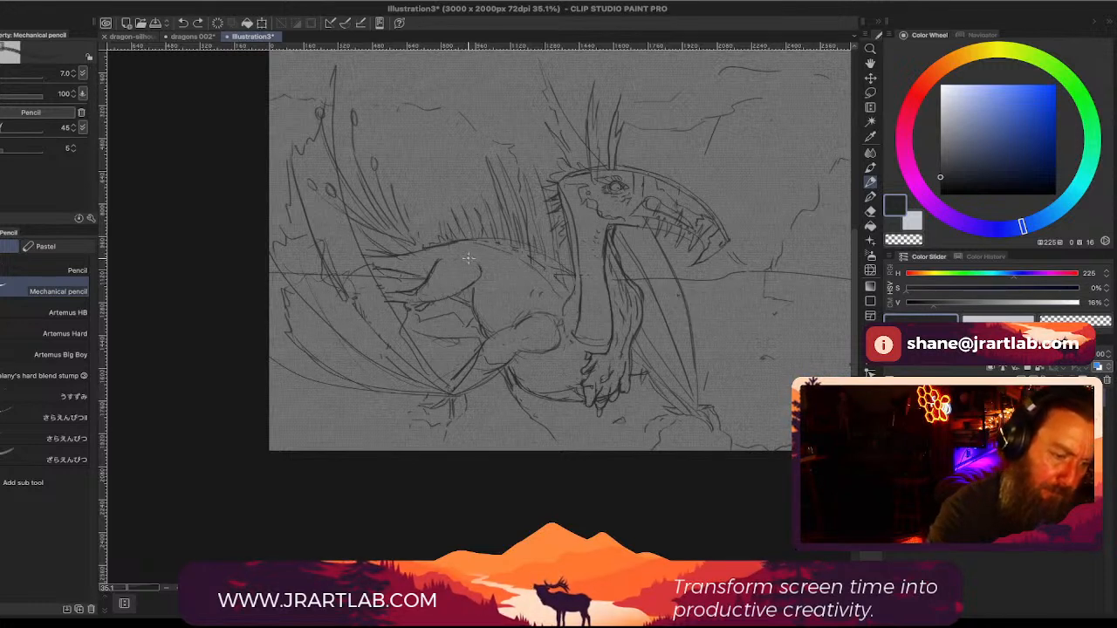
drag(462, 254, 480, 273)
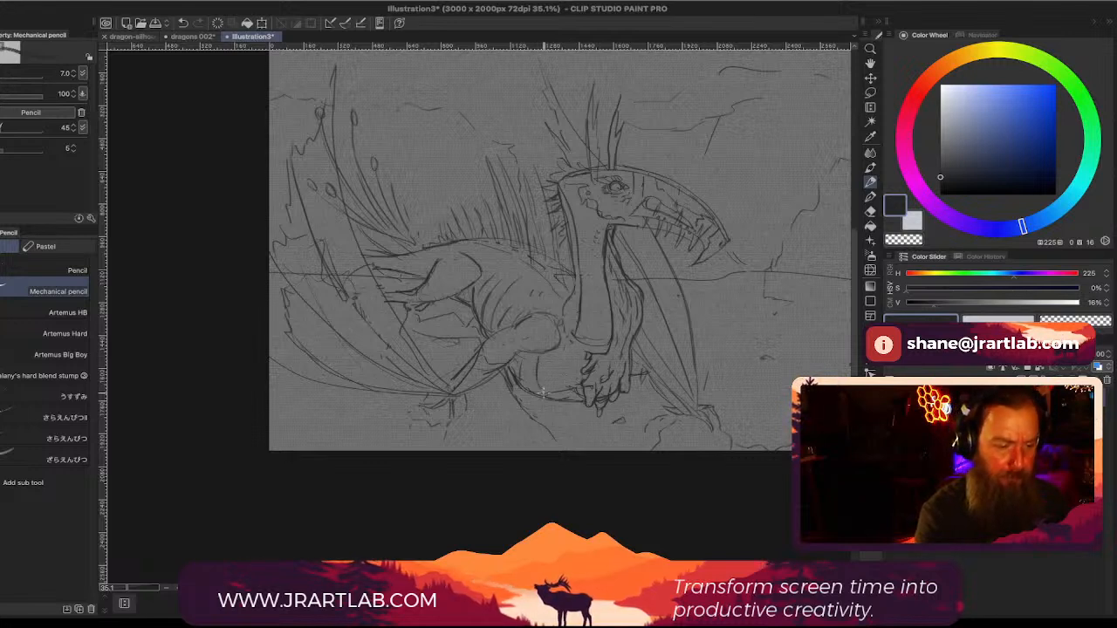
drag(551, 352, 557, 385)
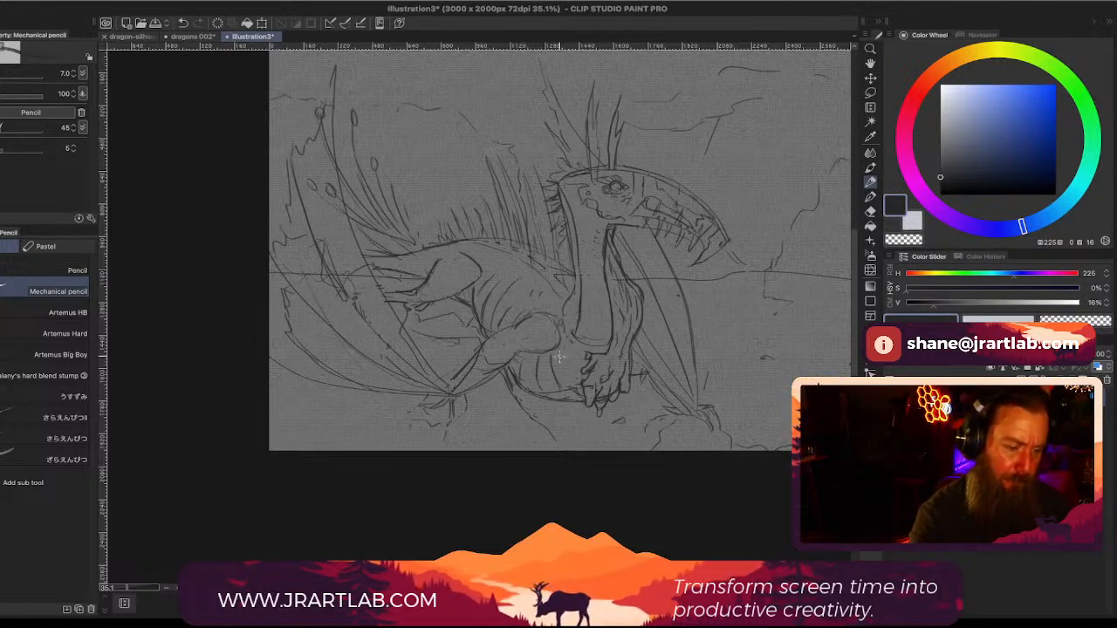
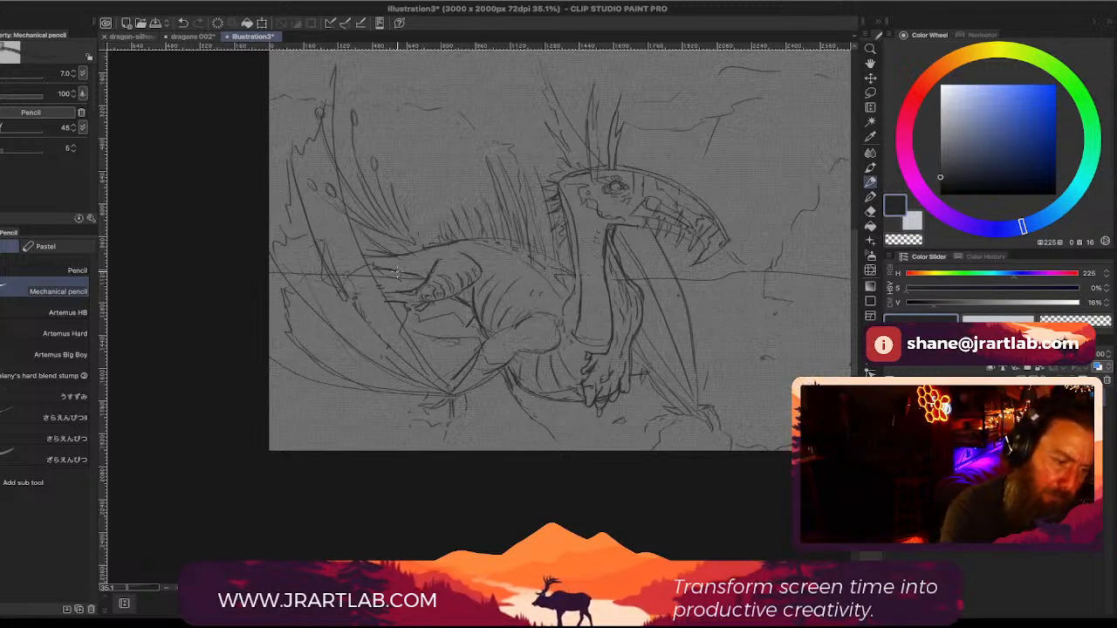
Step: Darken the tallest tail plume and pencil a rounded eye-tip on the feather beside it
drag(335, 81, 330, 143)
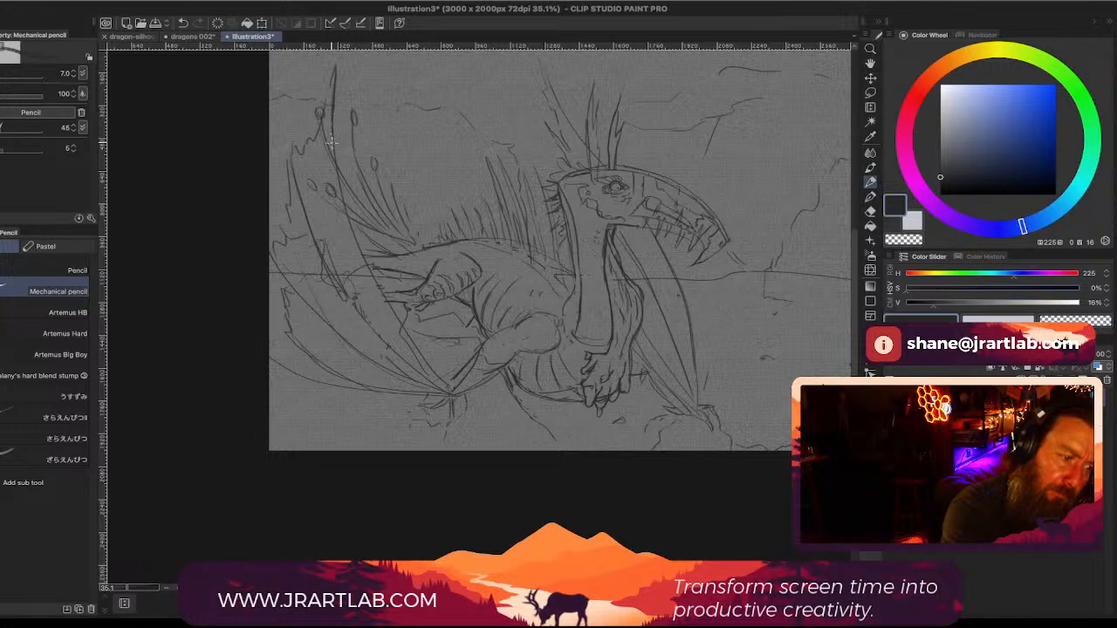
mouse_move(331, 85)
mouse_down()
mouse_move(317, 122)
mouse_move(314, 82)
mouse_move(318, 111)
mouse_move(309, 82)
mouse_up()
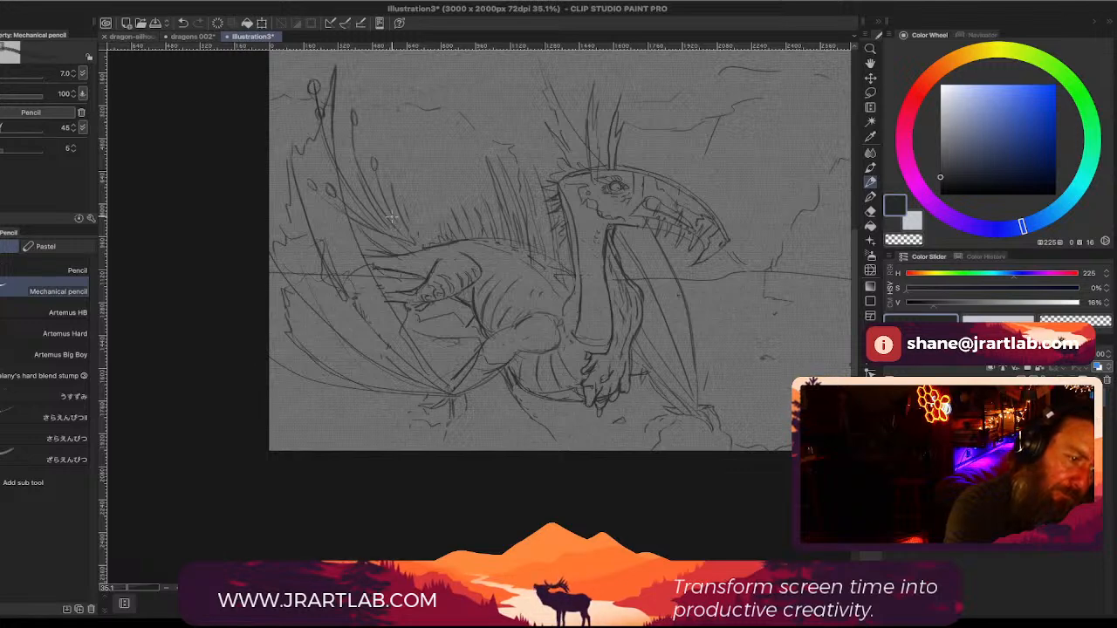
drag(775, 271, 709, 336)
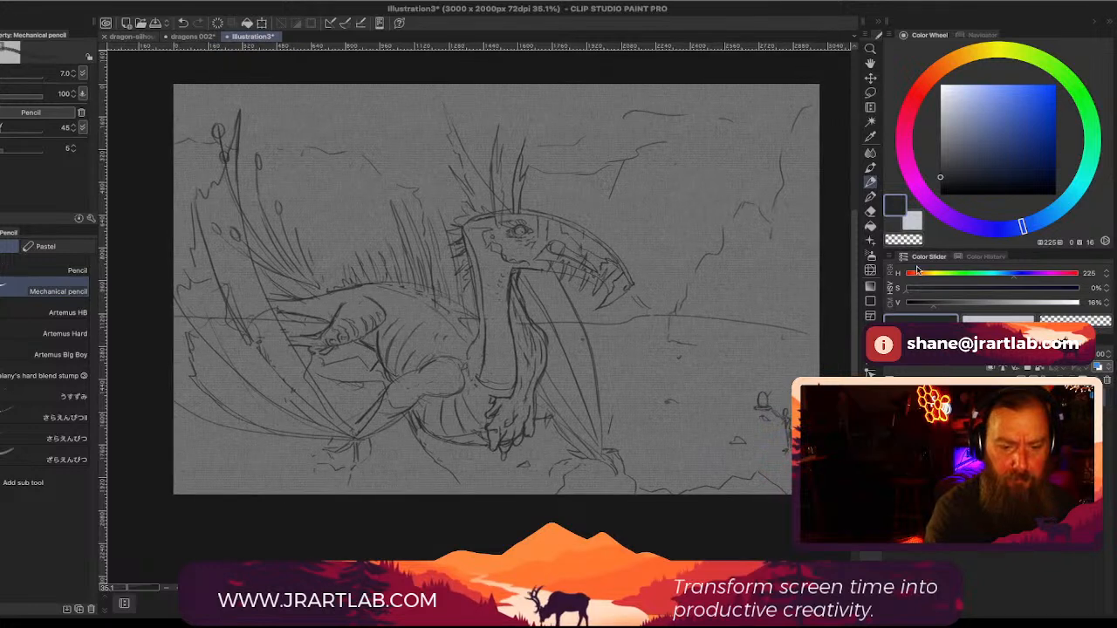
Step: Erase the background cliff outline to the right of the beak, above the horizon, with the Hard eraser at size 25
click(870, 212)
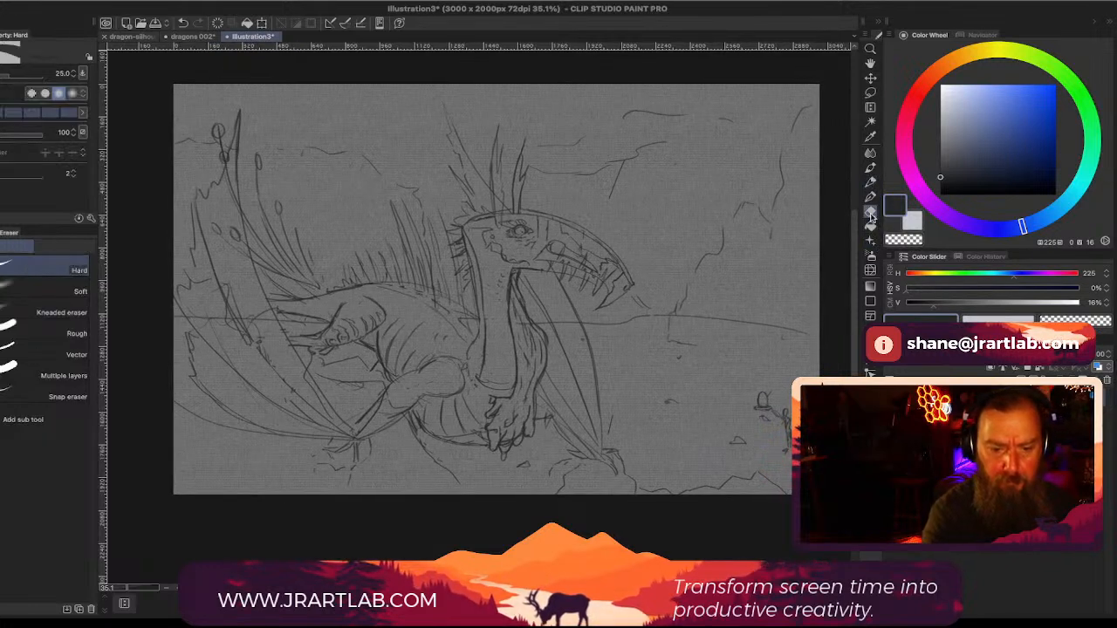
drag(686, 291, 682, 305)
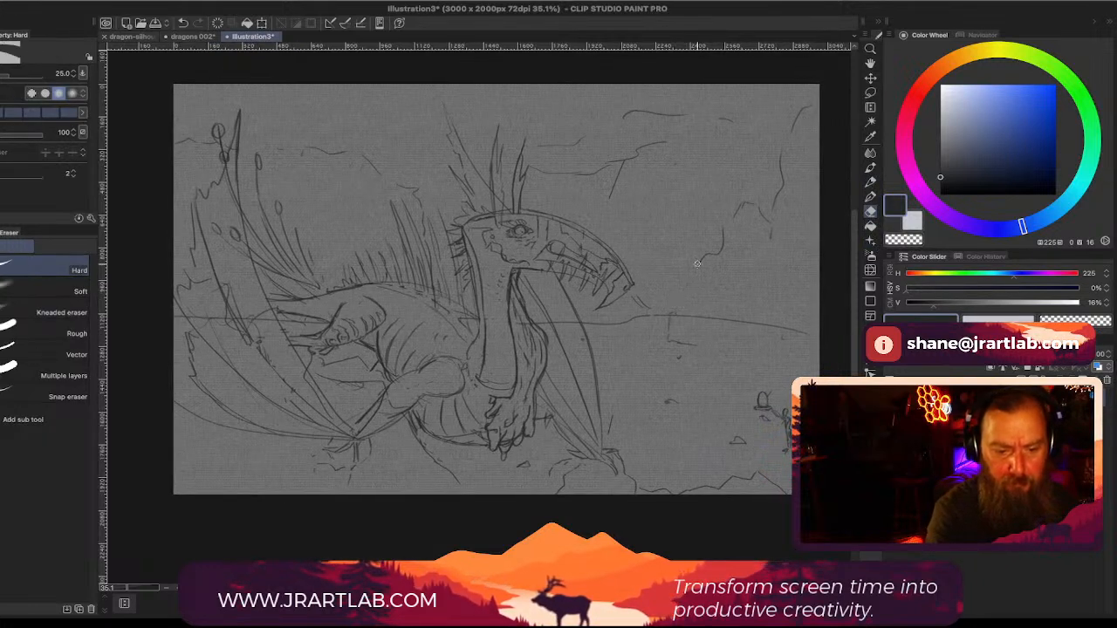
mouse_move(697, 263)
mouse_down()
mouse_move(747, 204)
mouse_move(769, 230)
mouse_move(797, 113)
mouse_up()
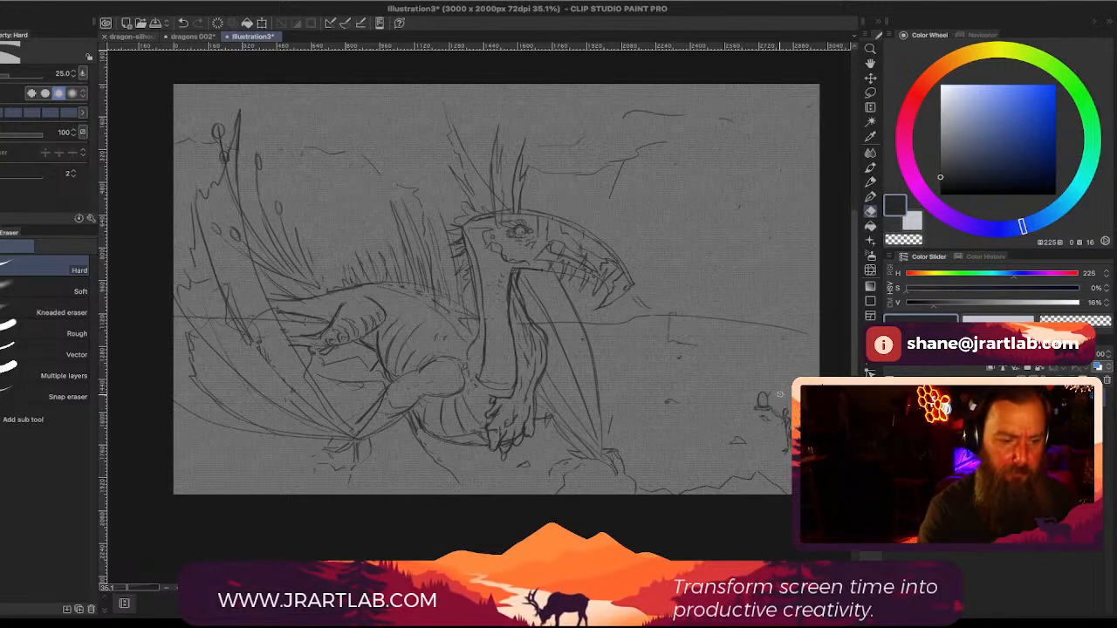
Step: Pencil a short vertical mark in the cleared background beyond the dragon's beak
drag(691, 338, 716, 266)
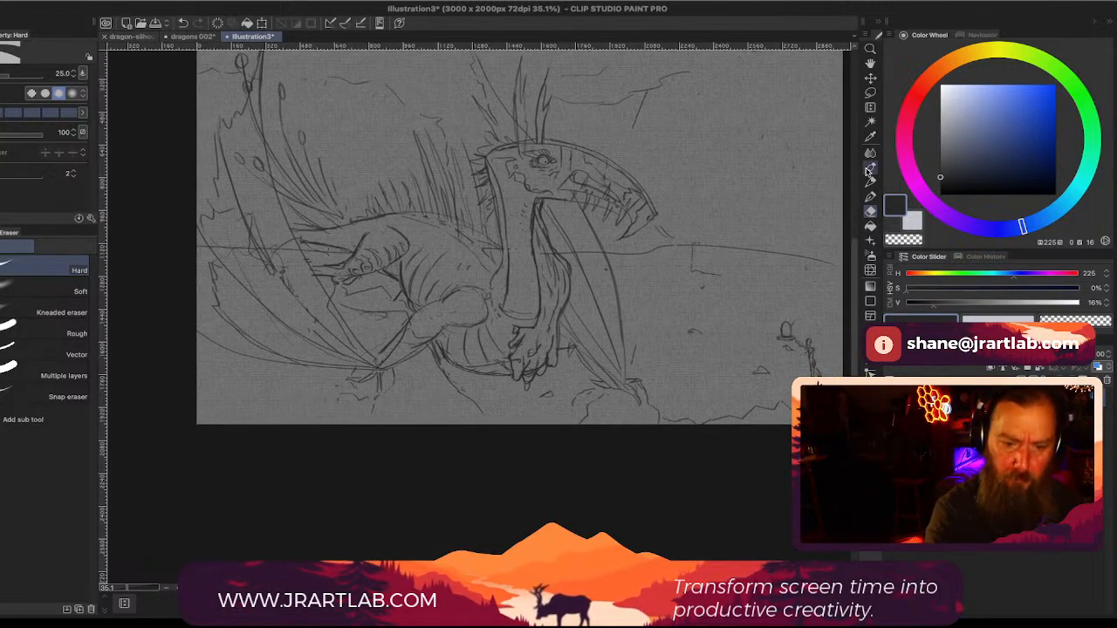
click(869, 181)
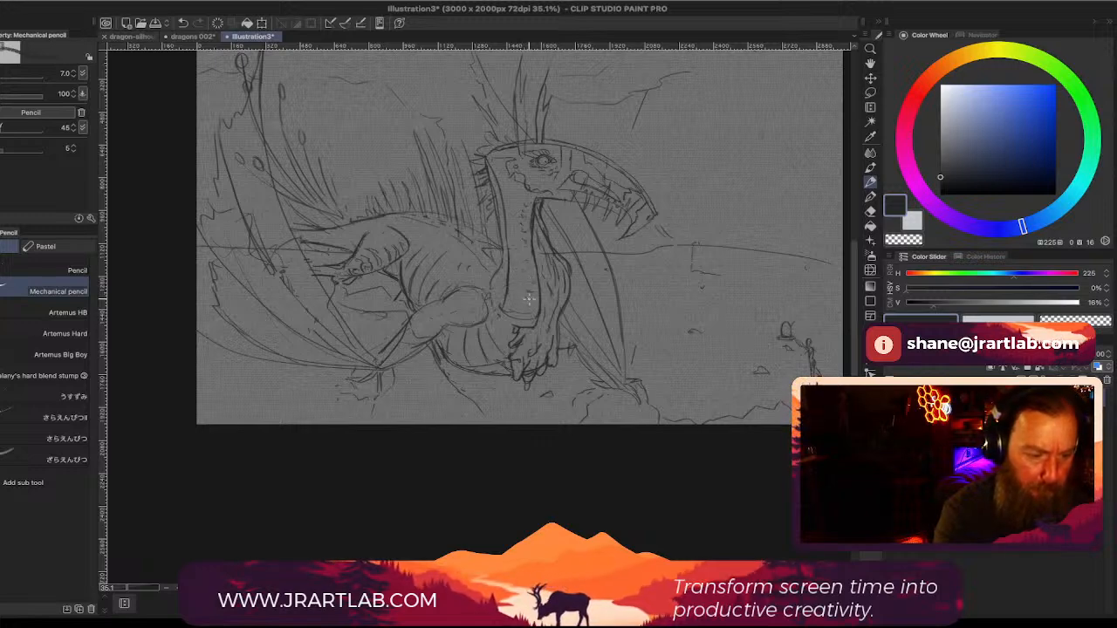
drag(706, 157, 705, 199)
key(ctrl+Up)
click(791, 209)
Step: Pencil tall vertical rock pillars behind the tail plumes and a short vertical edge on the ground below the belly
key(ctrl+minus)
key(ctrl+minus)
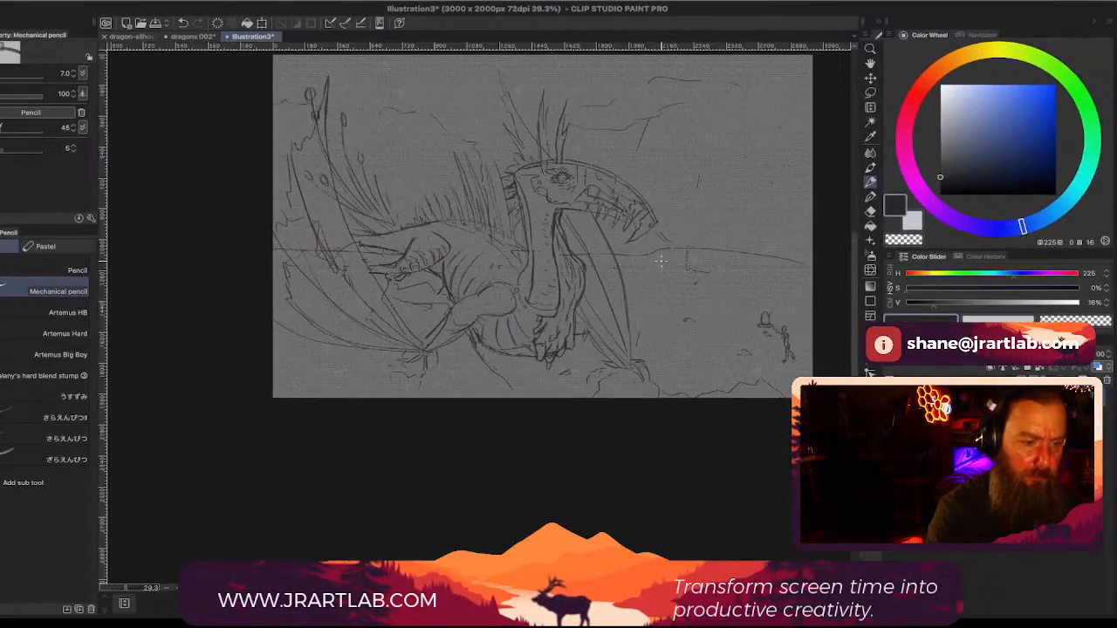
drag(743, 229, 674, 294)
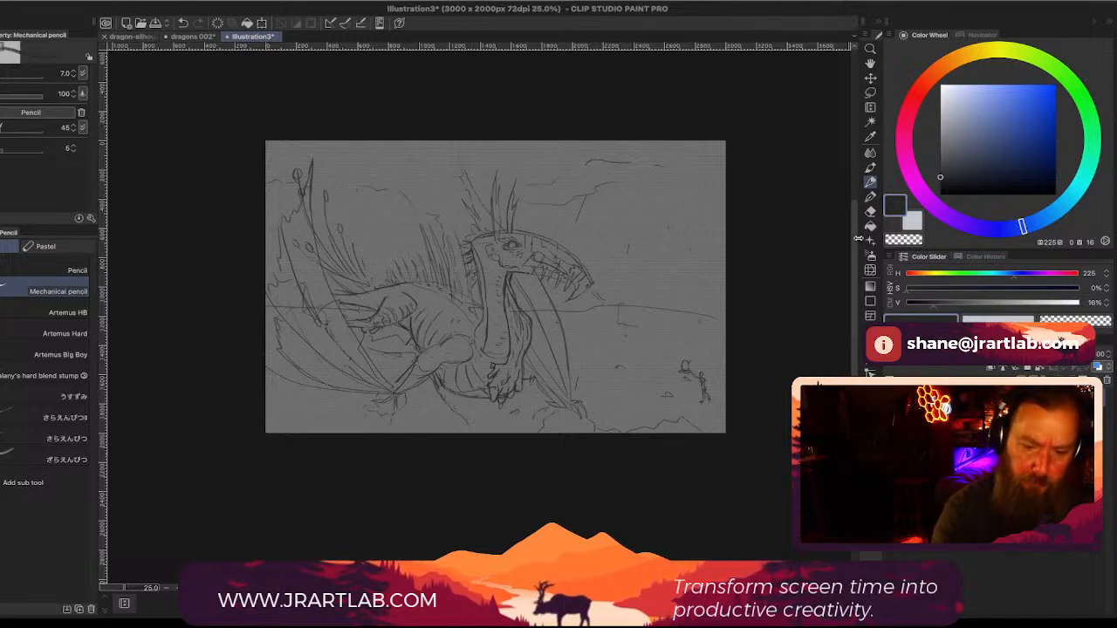
click(870, 211)
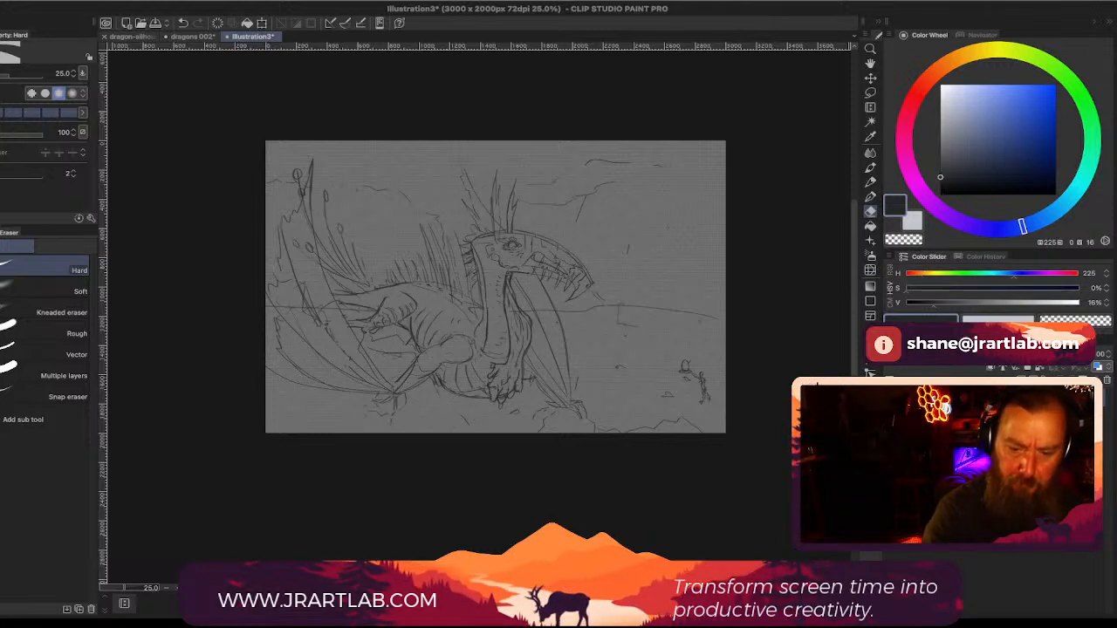
click(1029, 416)
click(1030, 416)
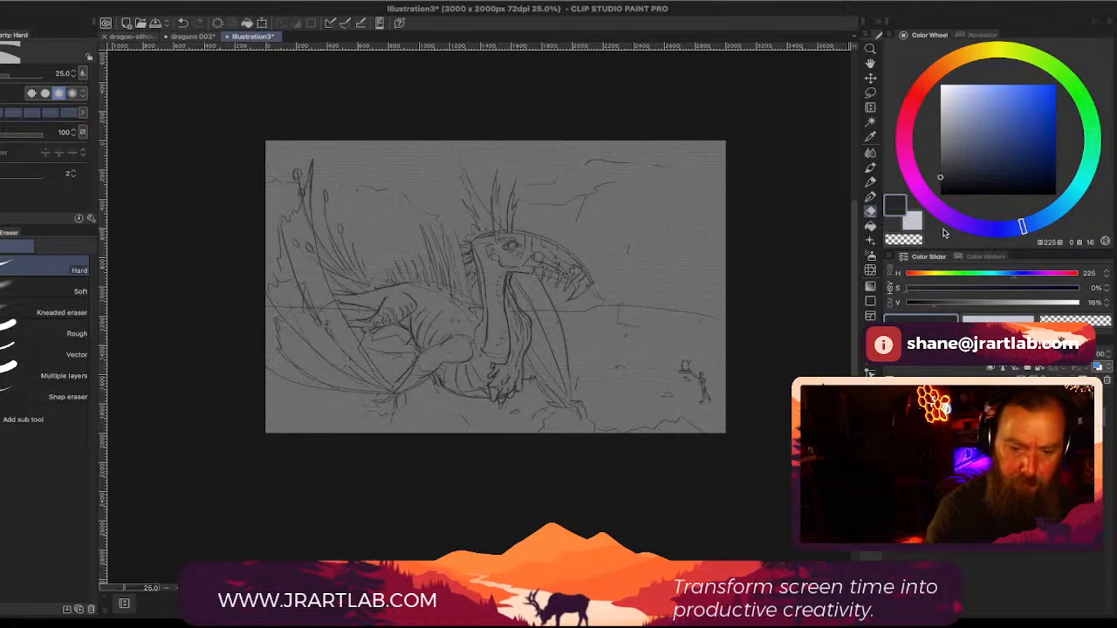
click(870, 182)
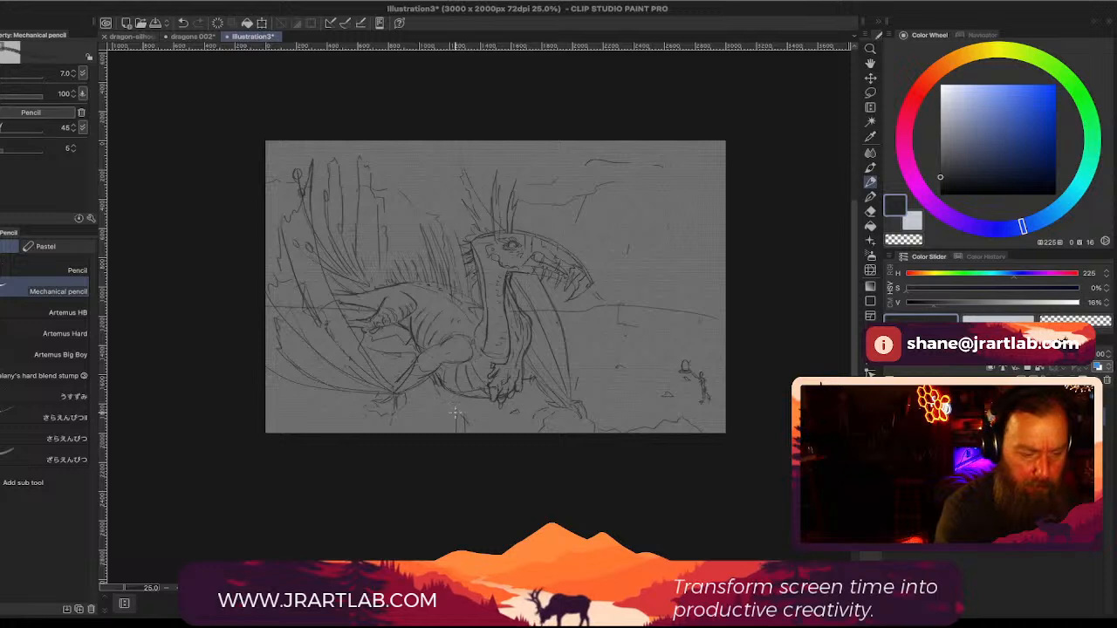
drag(457, 402, 457, 418)
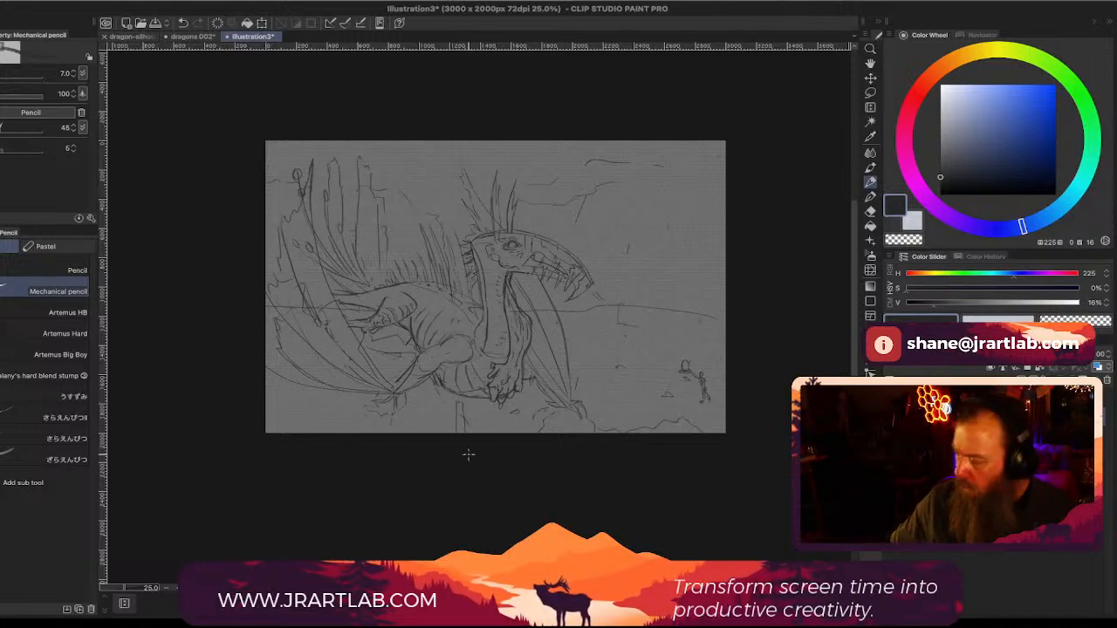
Step: Switch to the SketchCLUB 03 Mural board in the browser and go to the empty space beside the peacock references
mouse_move(366, 615)
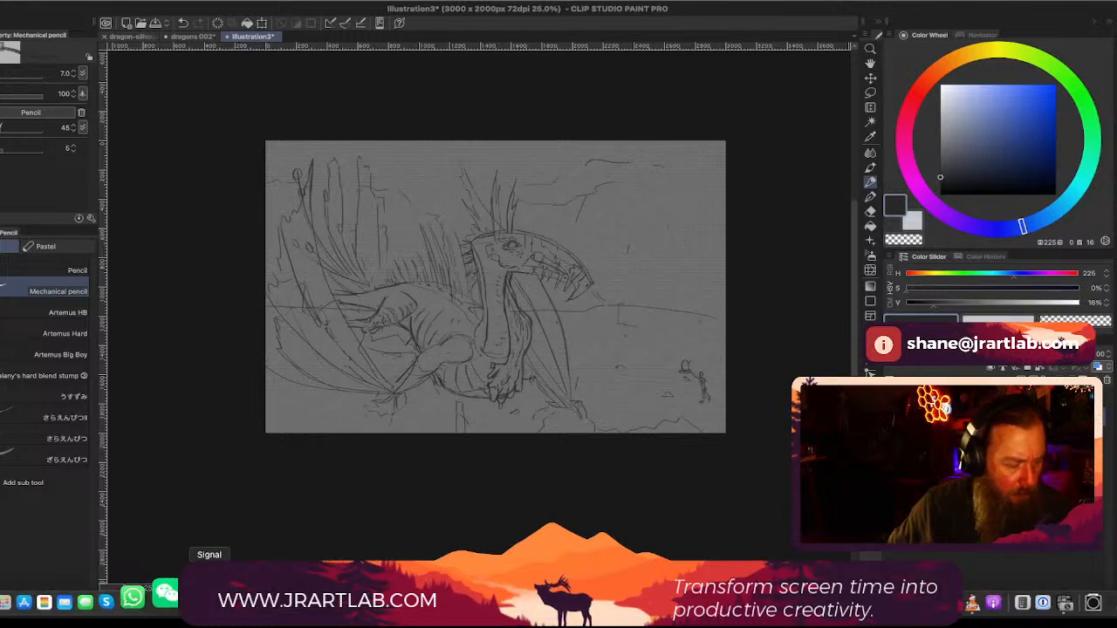
click(491, 602)
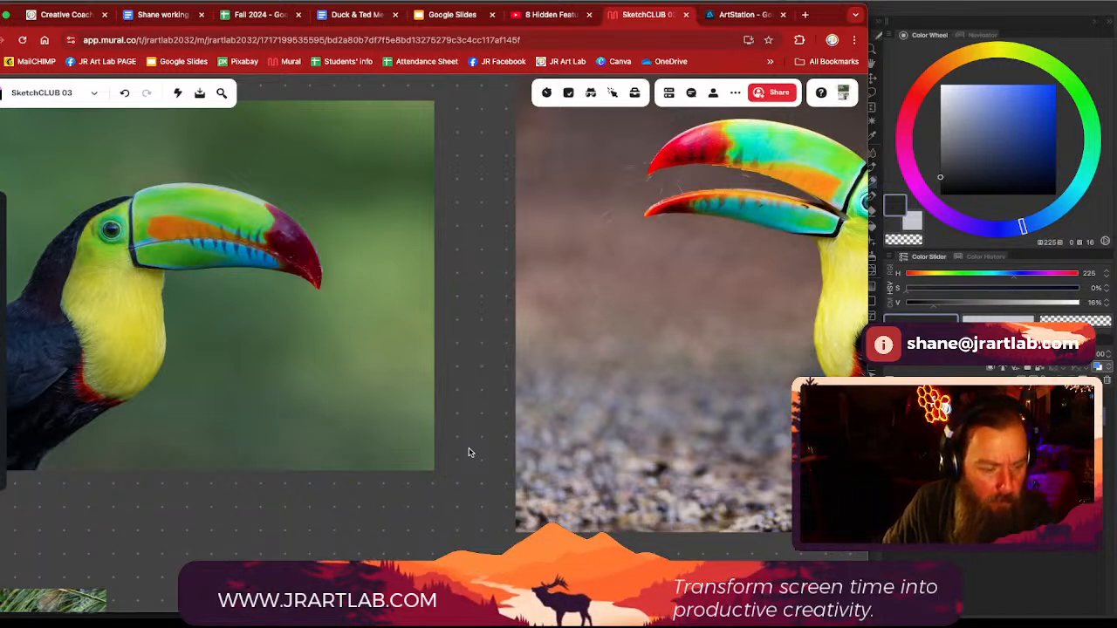
scroll(486, 393, down, 5)
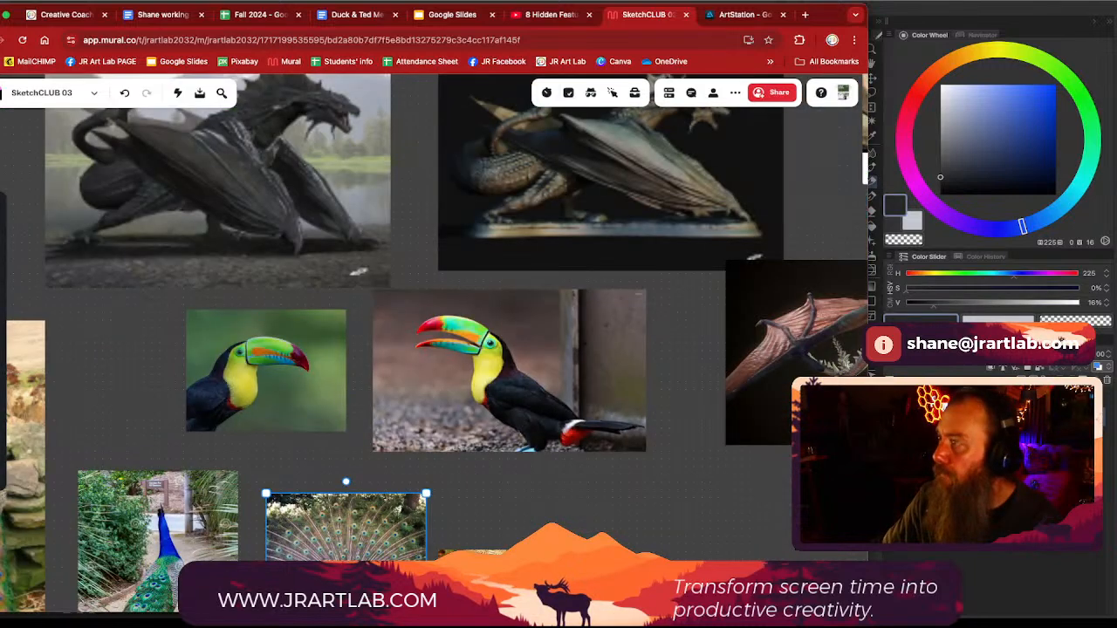
scroll(609, 529, down, 10)
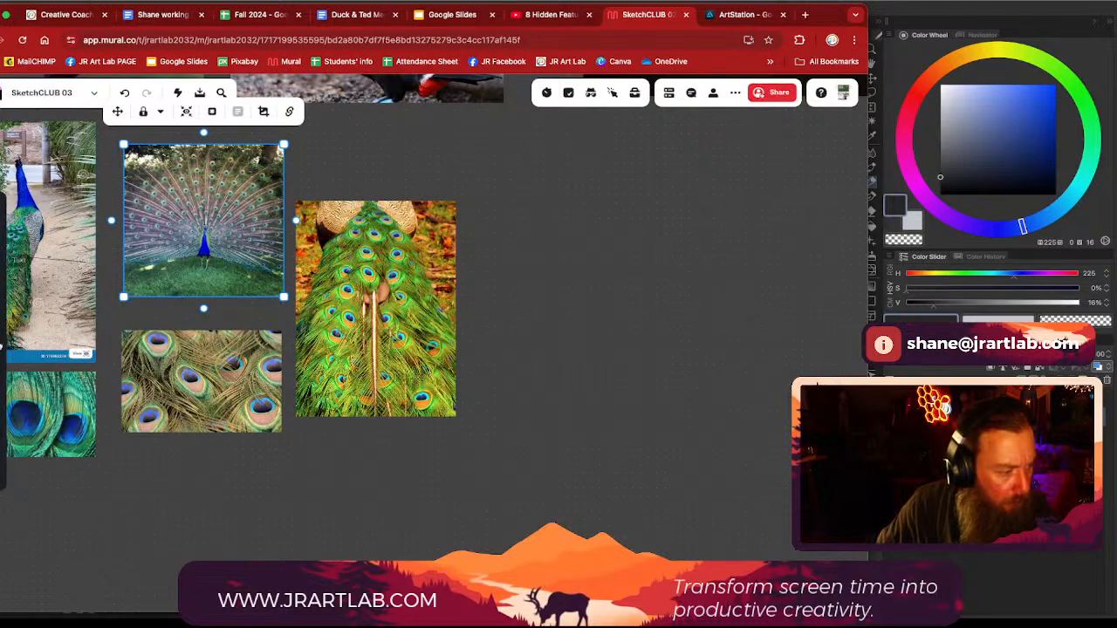
Step: Search the board's web images for "spike mountains china"
click(2, 341)
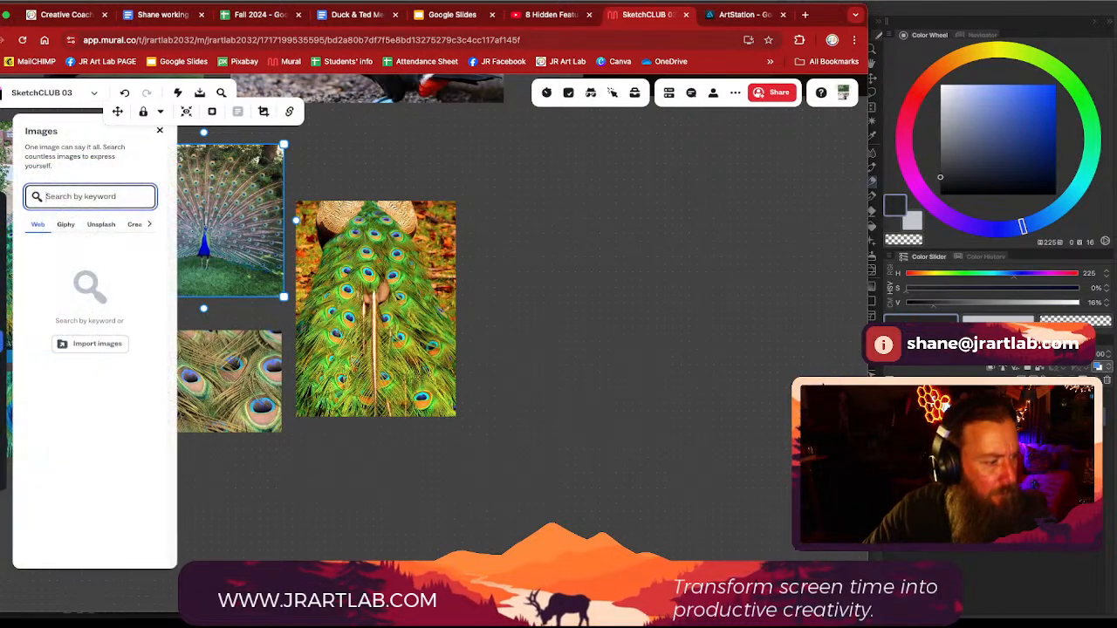
text(s)
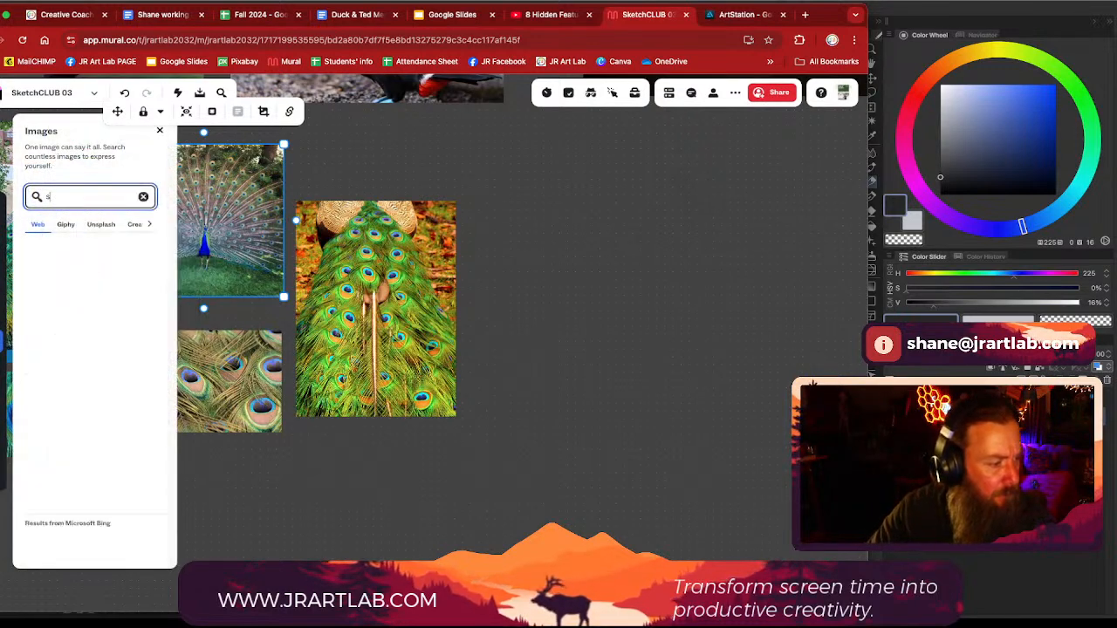
text(pike maou)
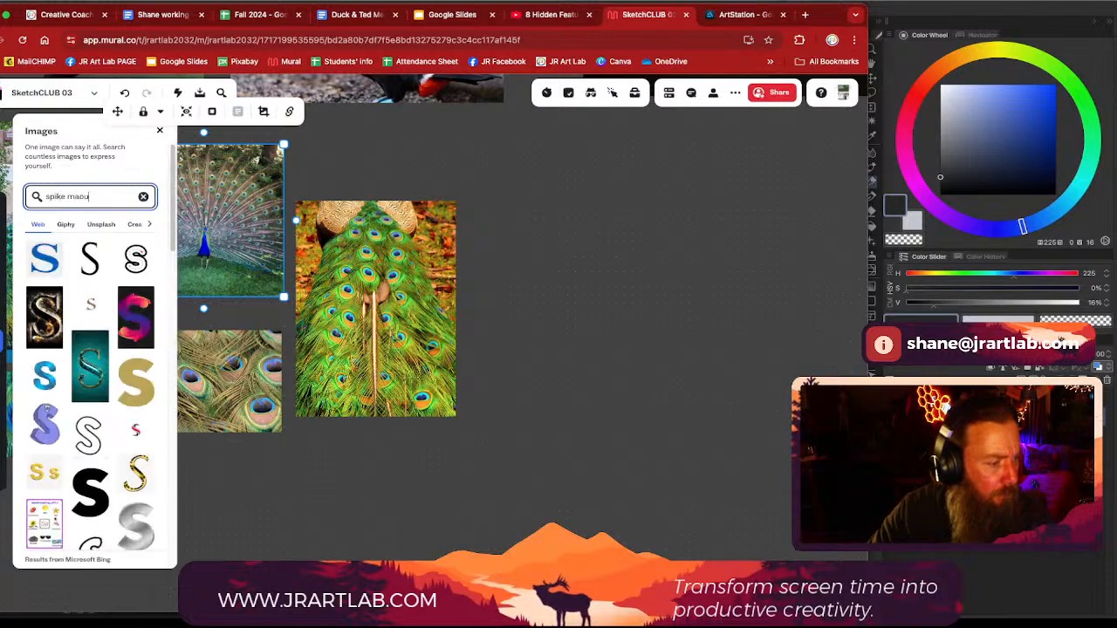
text(nta)
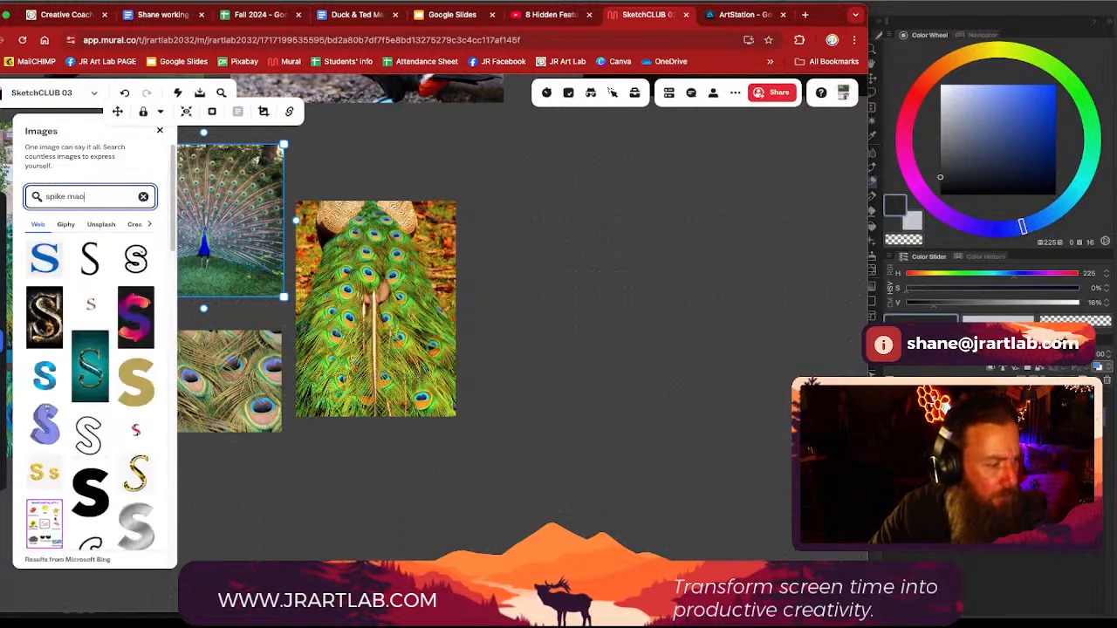
text(ountains china)
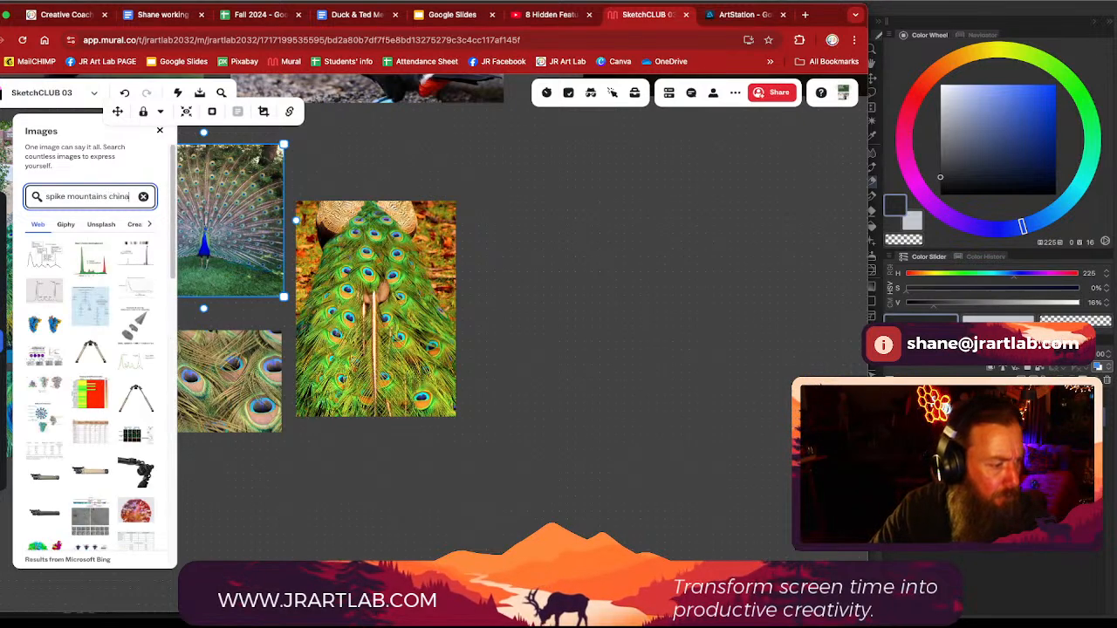
Step: Insert the photo of the rock pillar topped by two temples, enlarge it and place it beside the peacock references
mouse_move(132, 268)
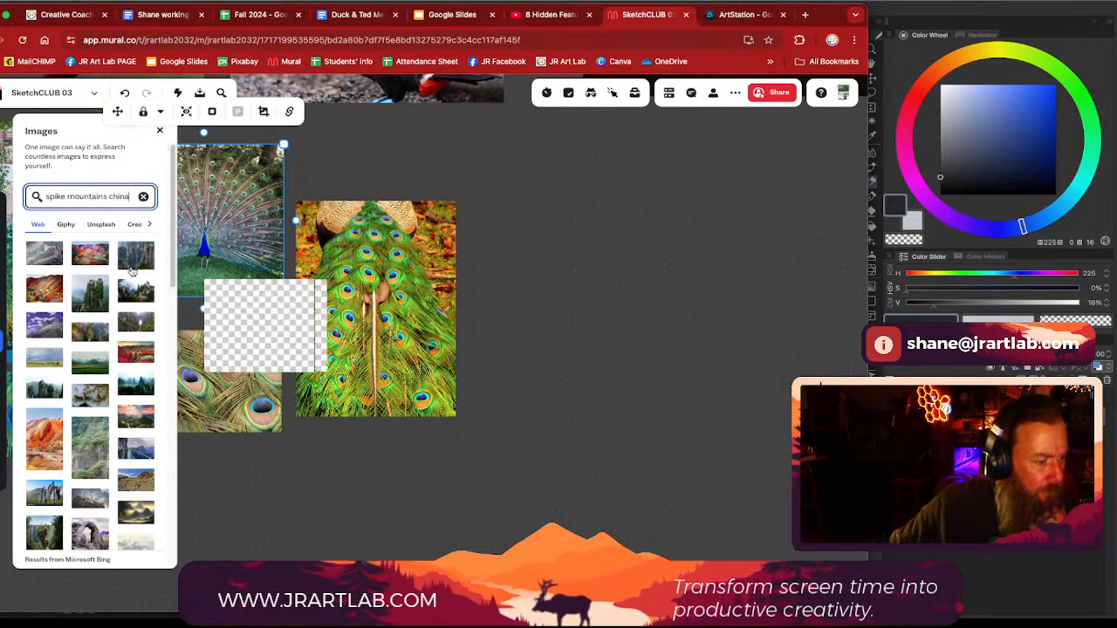
click(90, 292)
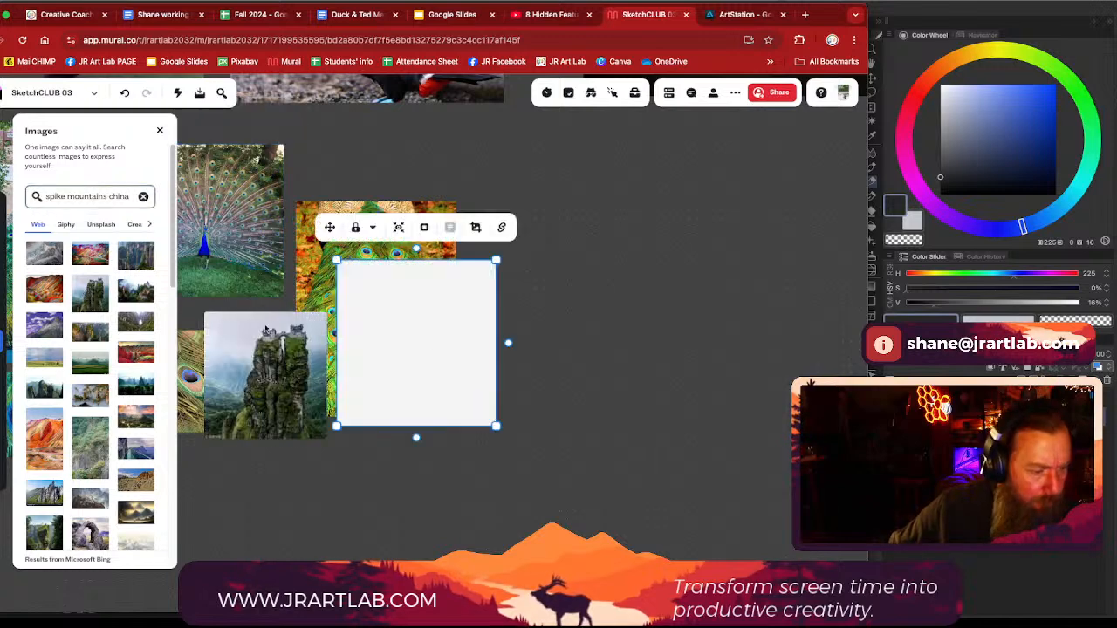
drag(436, 349, 647, 278)
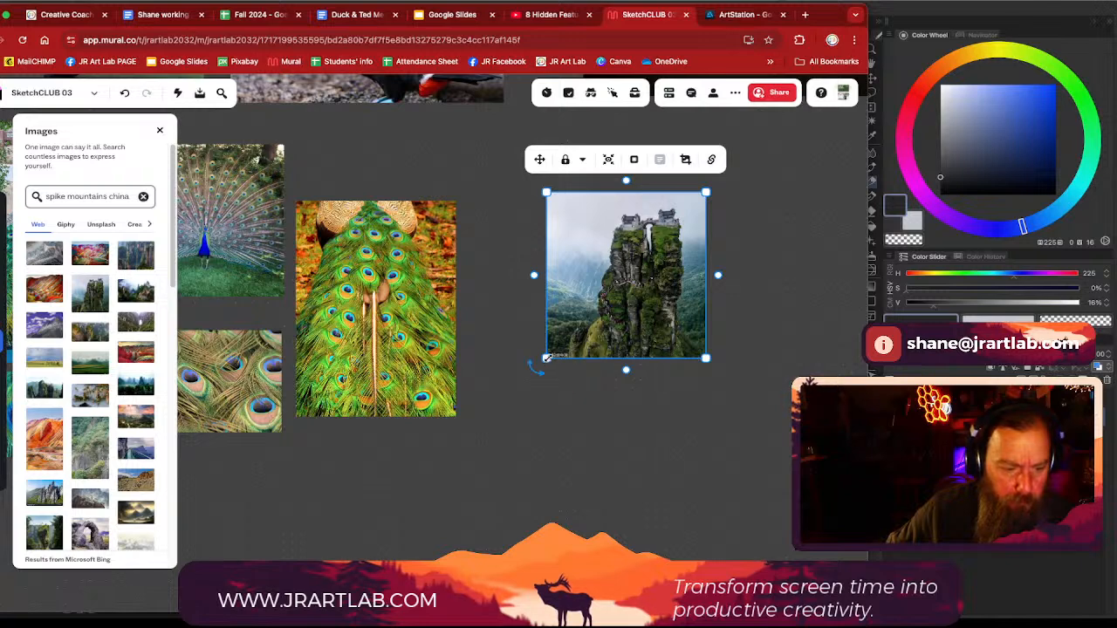
drag(480, 442, 406, 500)
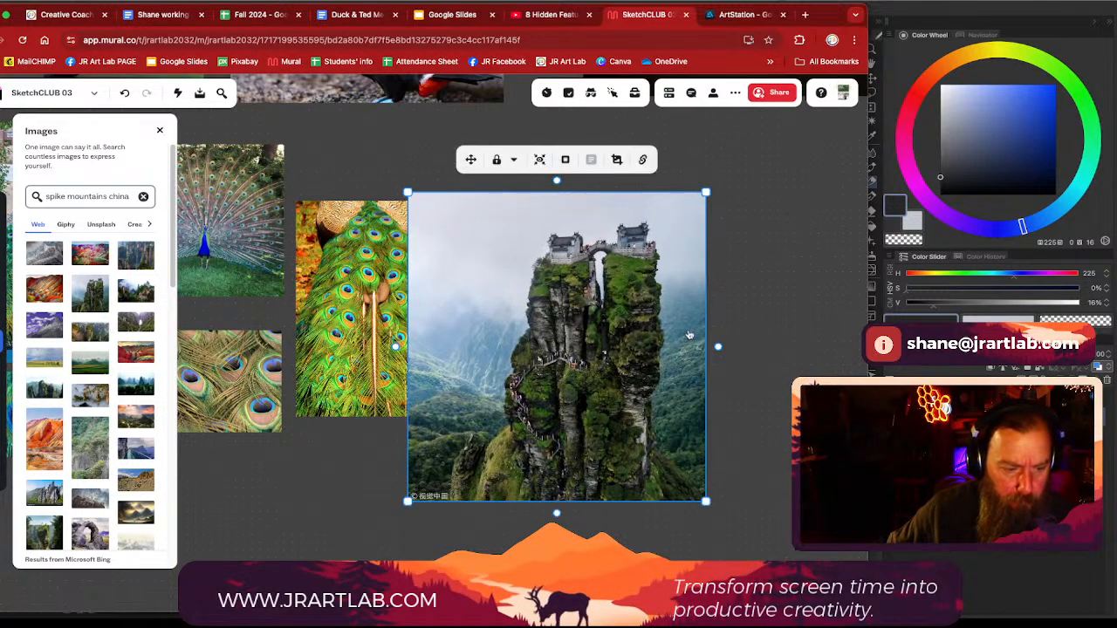
drag(602, 355, 712, 323)
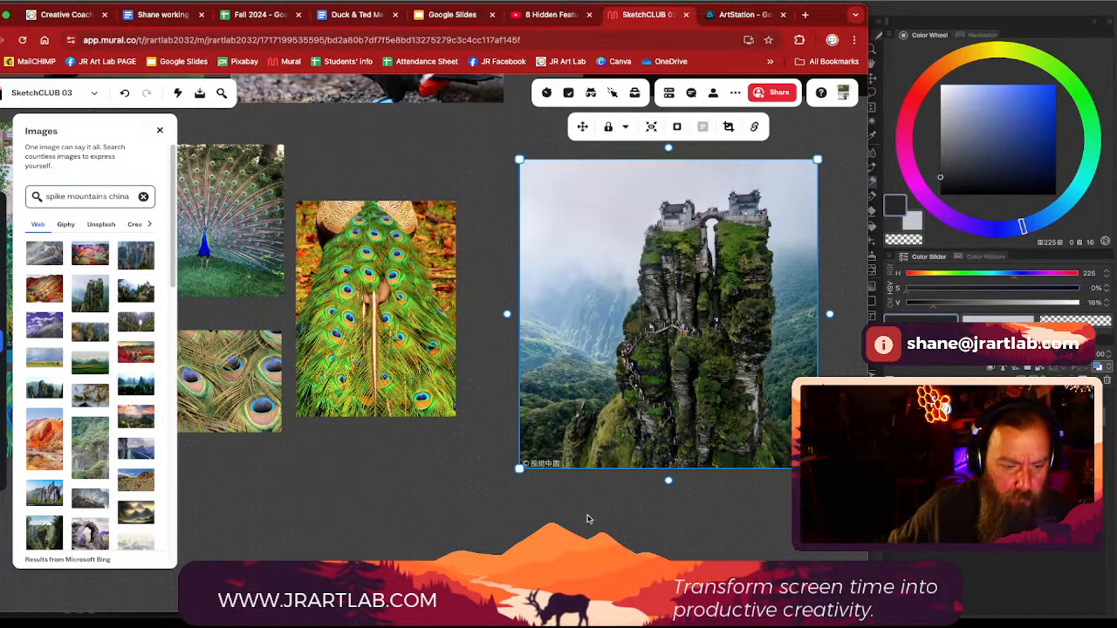
Step: Insert the photo of jagged grey rock spires, enlarge it and place it beside the temple-topped pillar photo
drag(588, 518, 425, 413)
click(44, 495)
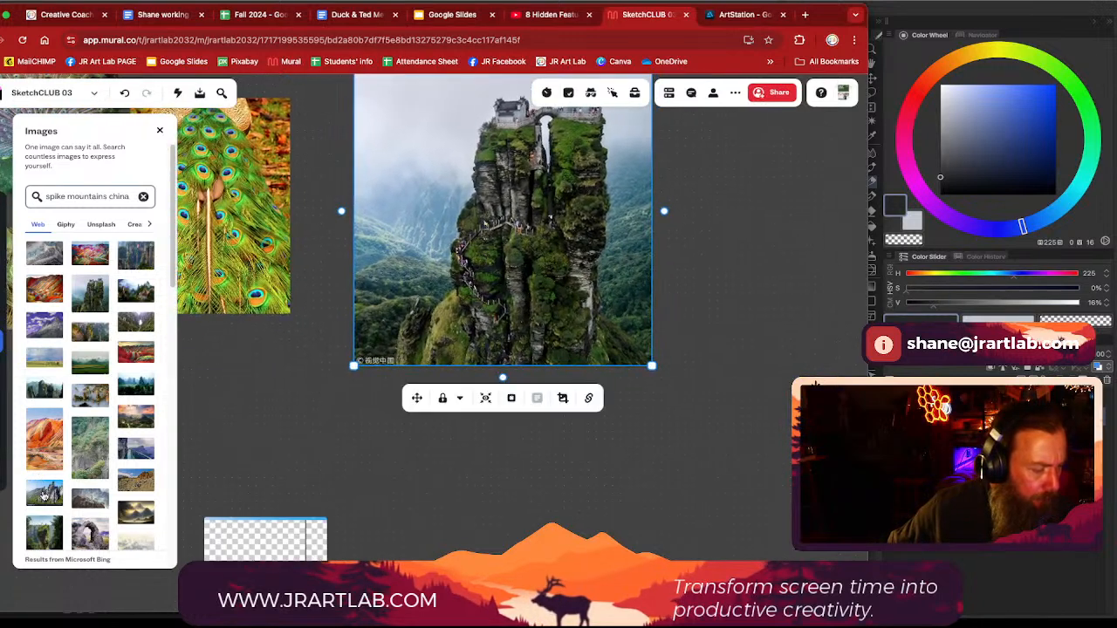
click(44, 494)
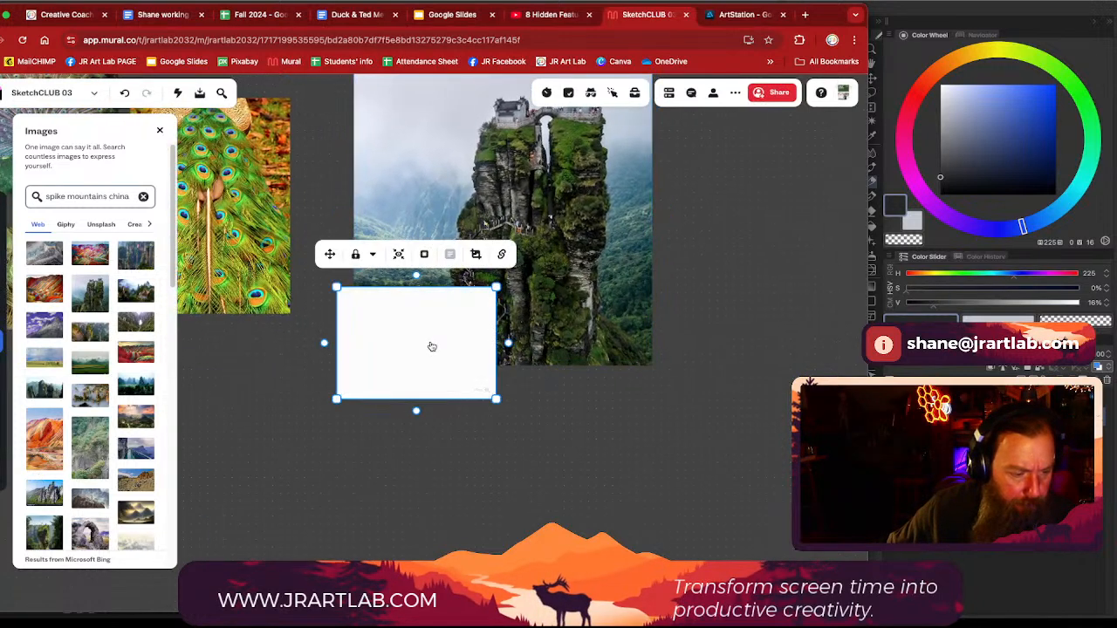
drag(431, 346, 526, 420)
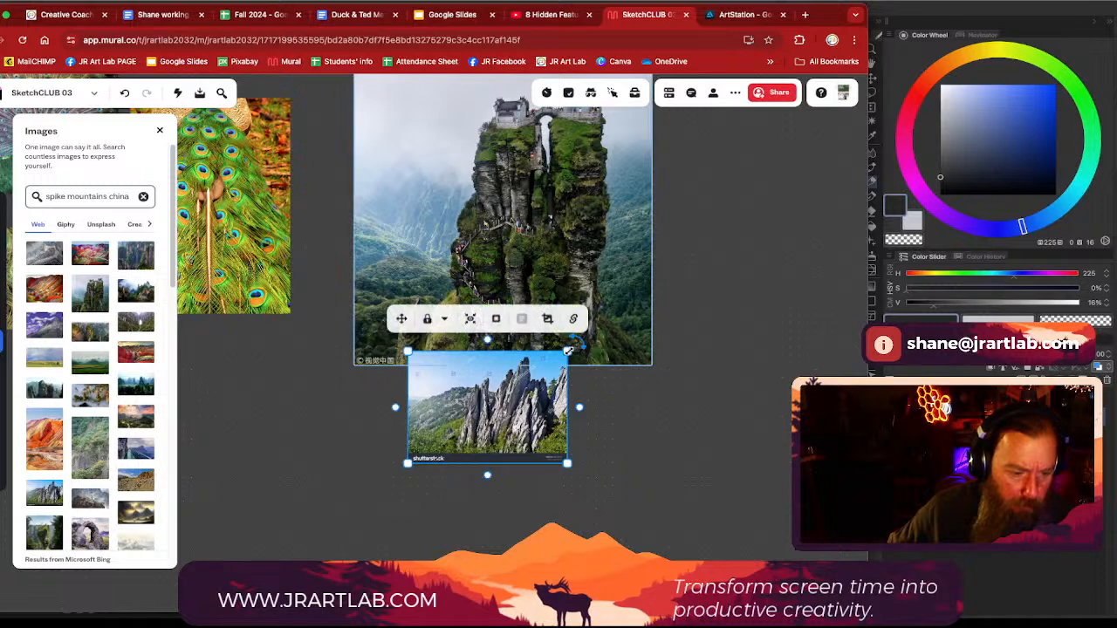
drag(675, 250, 700, 258)
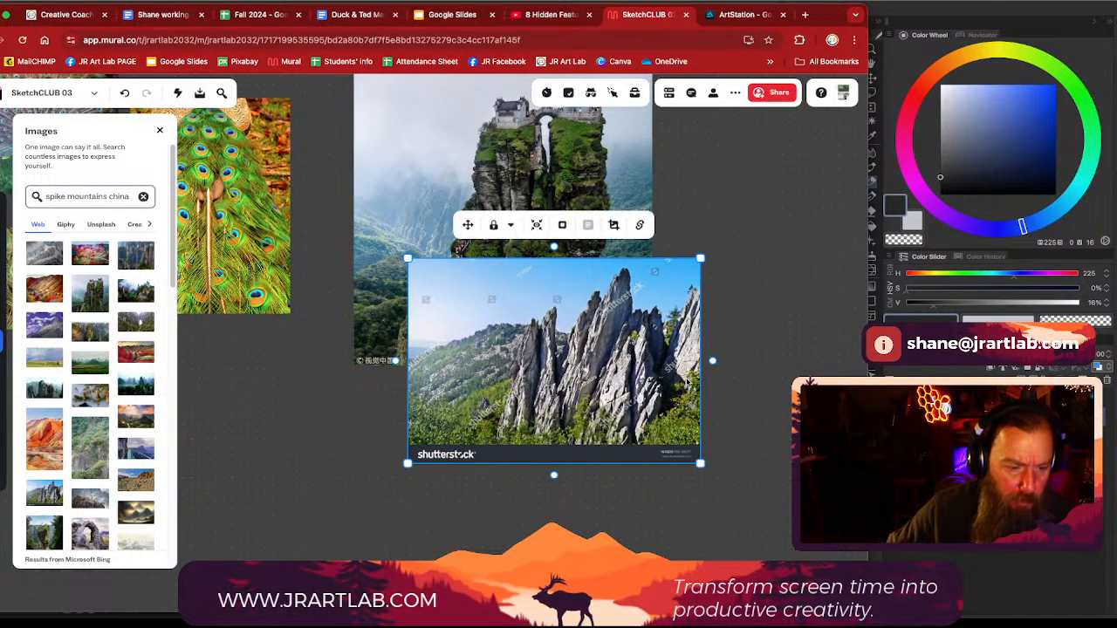
drag(691, 424, 949, 349)
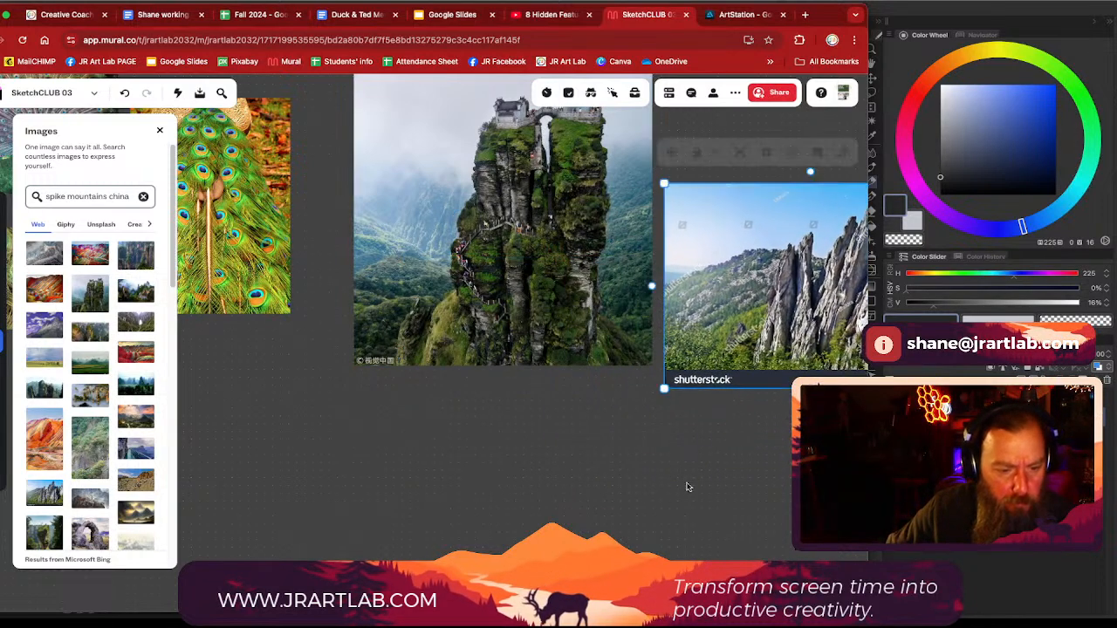
scroll(476, 504, right, 5)
Step: Insert the photo of forested stone pillars in mist, enlarge it and place it below the temple-topped pillar photo
scroll(108, 523, down, 5)
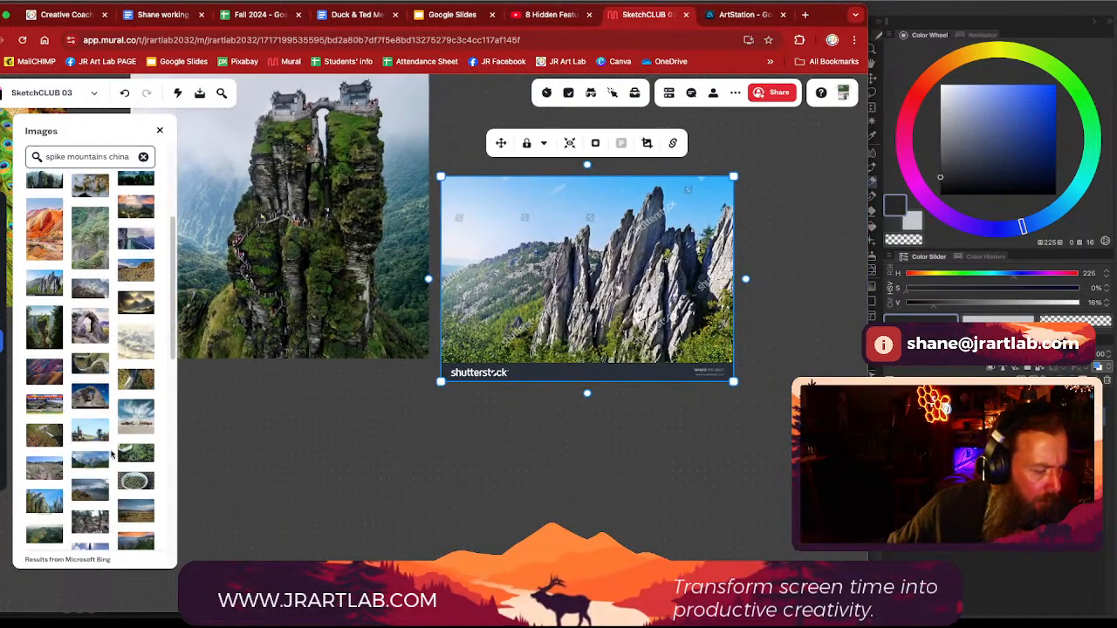
scroll(111, 453, down, 3)
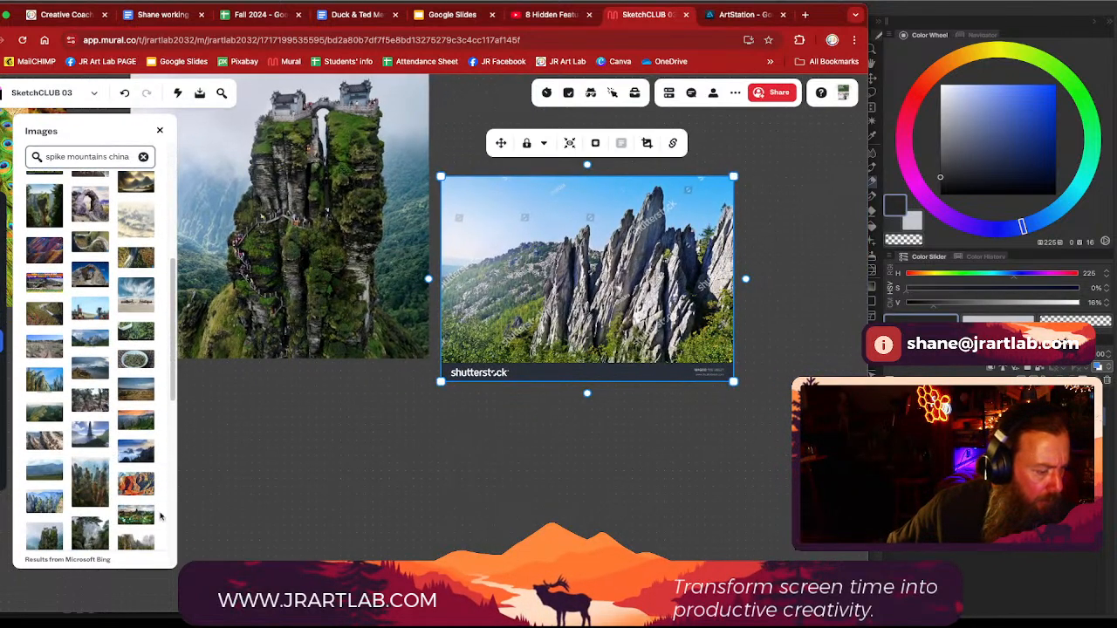
click(83, 480)
drag(419, 299, 284, 456)
drag(437, 445, 478, 324)
drag(407, 483, 491, 556)
drag(390, 381, 339, 377)
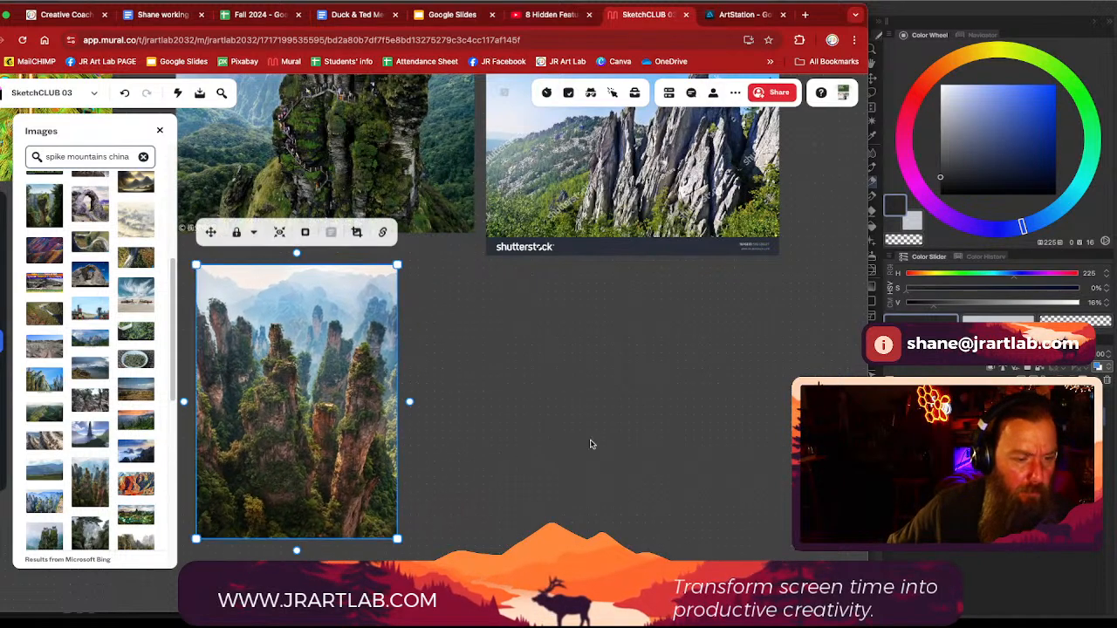
scroll(591, 445, up, 2)
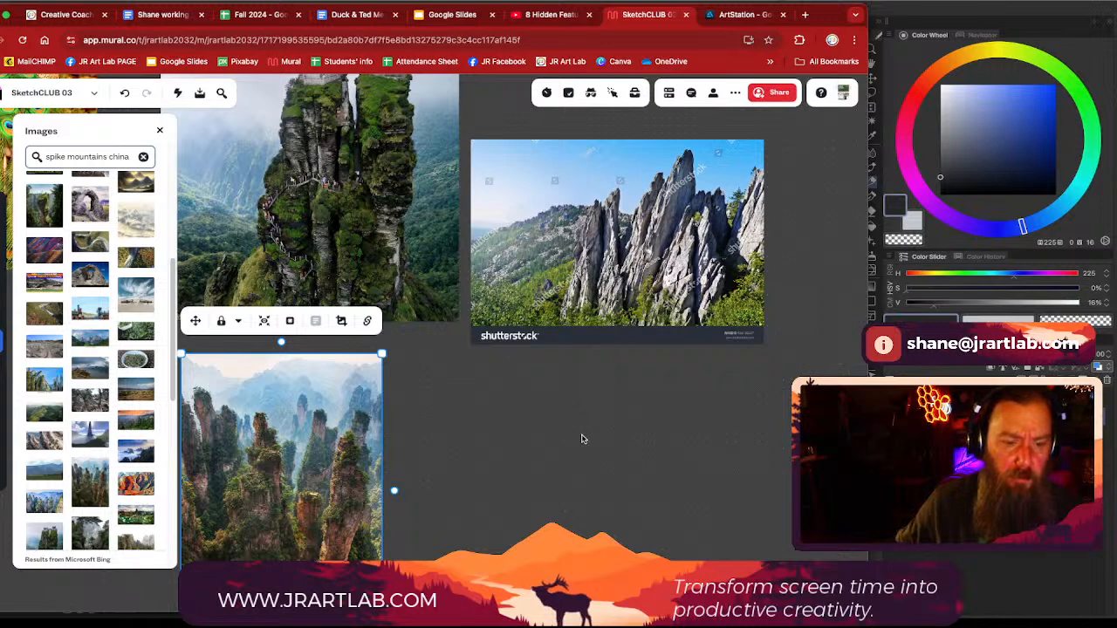
Step: Switch to Clip Studio Paint and pencil the horizon edge, a cluster of tall rock pillars beyond the dragon's beak and a short stump beside them
click(930, 7)
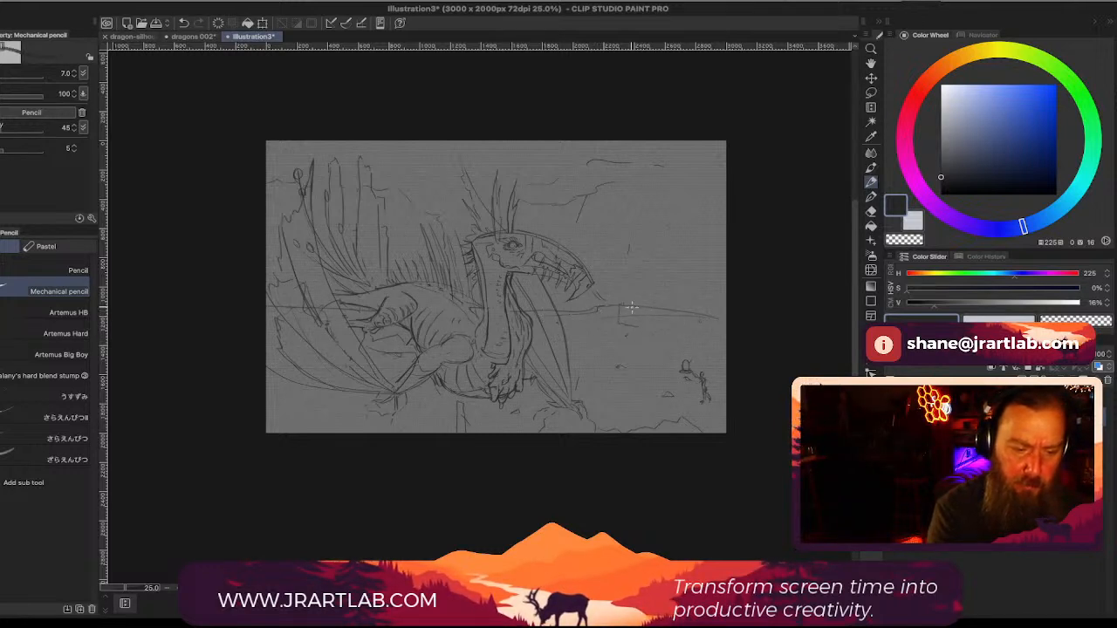
drag(627, 305, 719, 320)
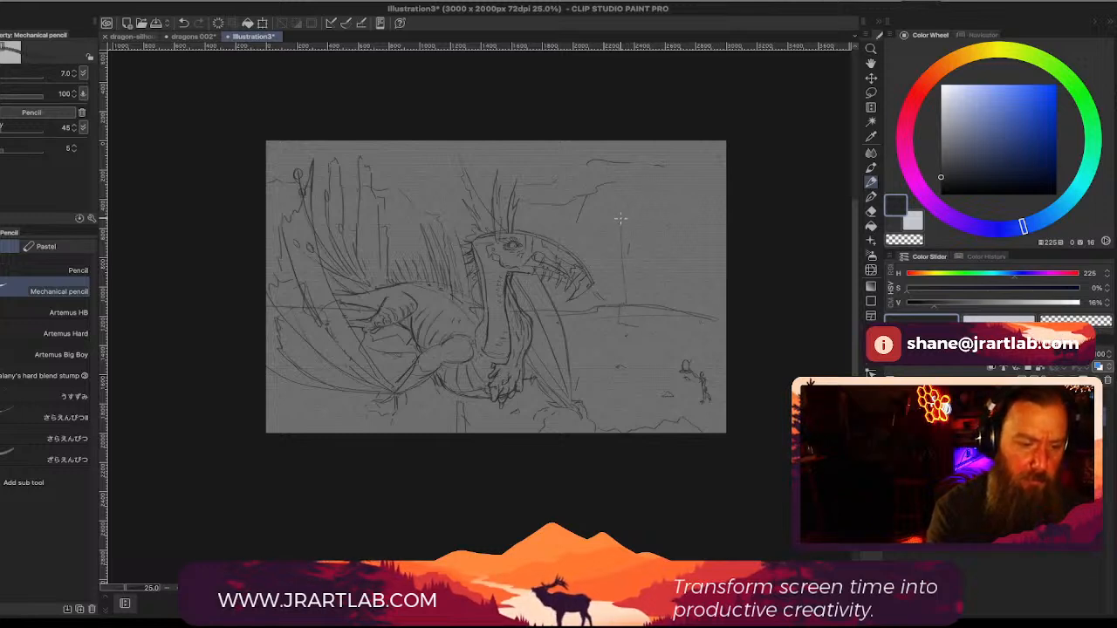
drag(619, 222, 622, 298)
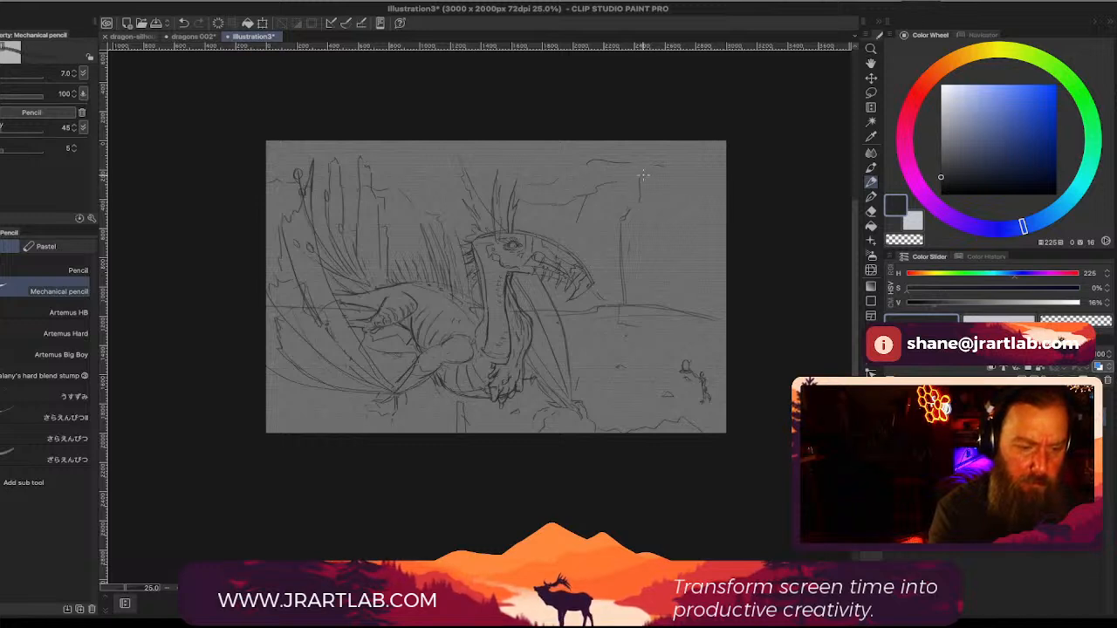
drag(646, 207, 652, 305)
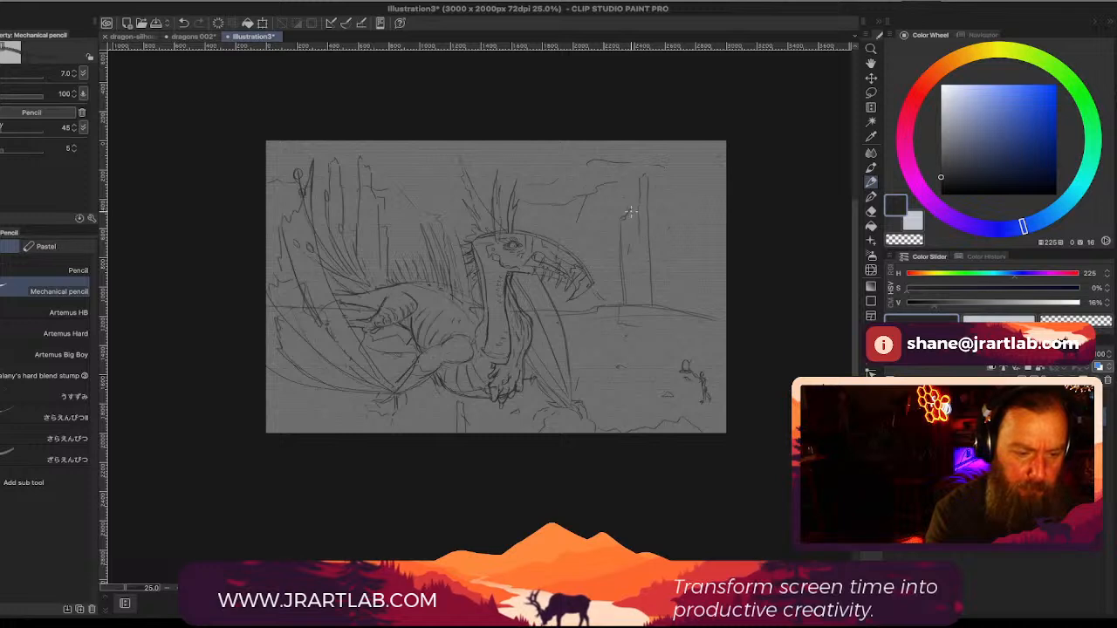
drag(633, 210, 633, 244)
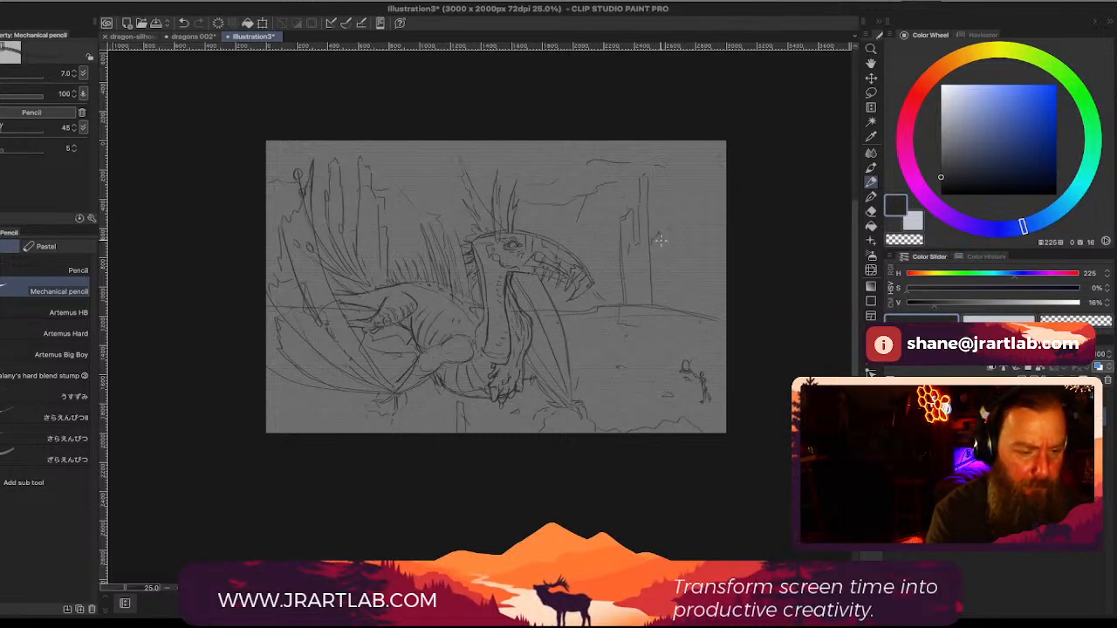
drag(662, 230, 664, 302)
drag(689, 174, 691, 253)
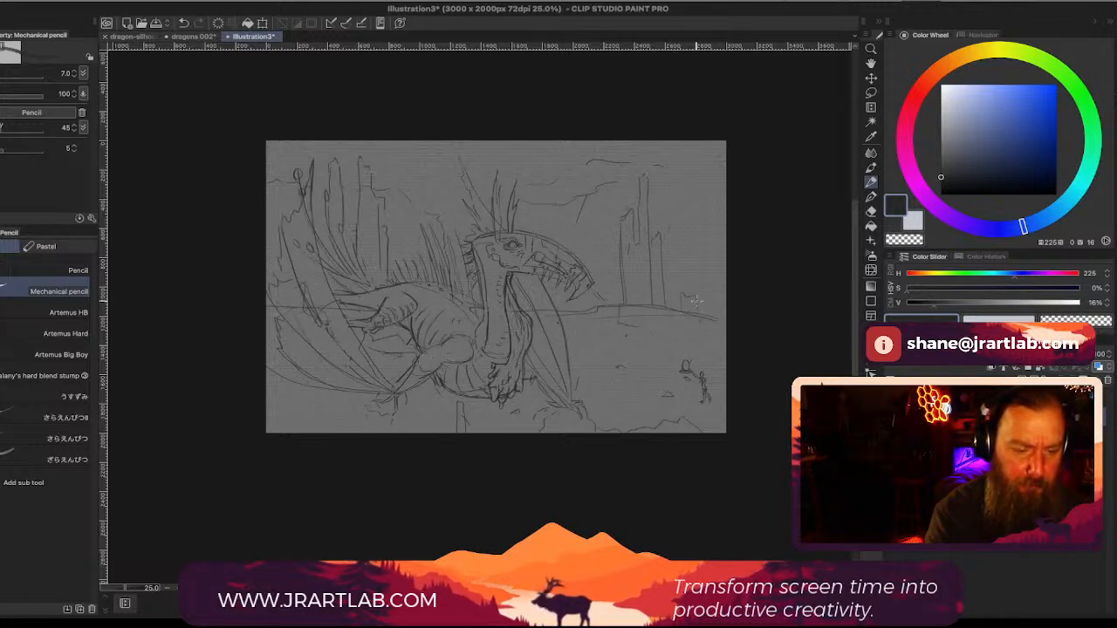
drag(696, 301, 704, 311)
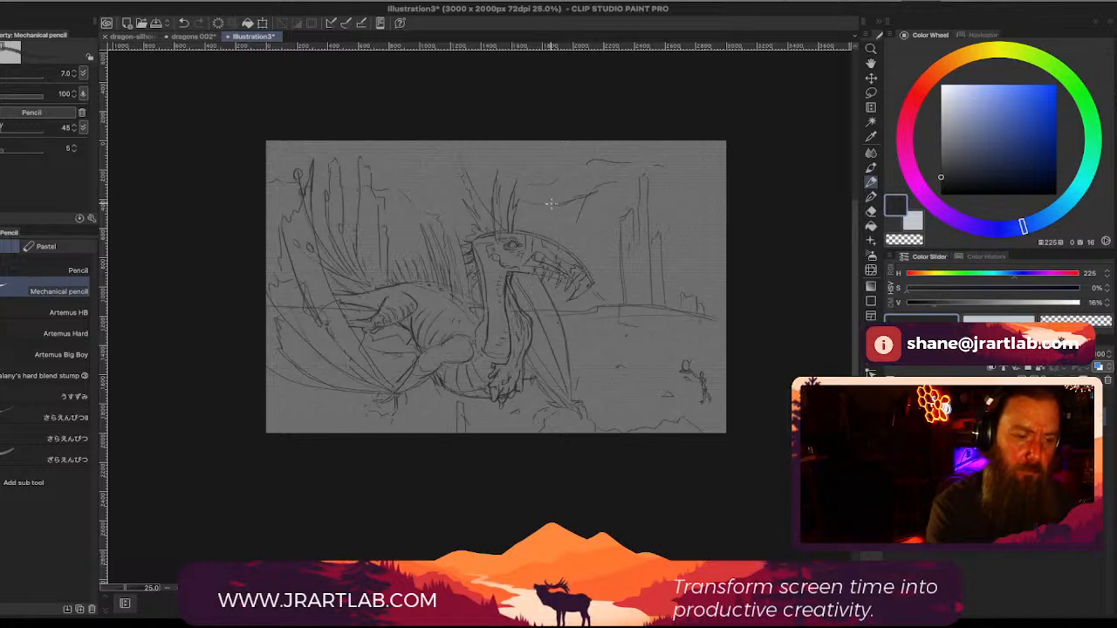
Step: Pencil the cloud outline above the dragon's head and an angular cliff edge below the beak
click(709, 168)
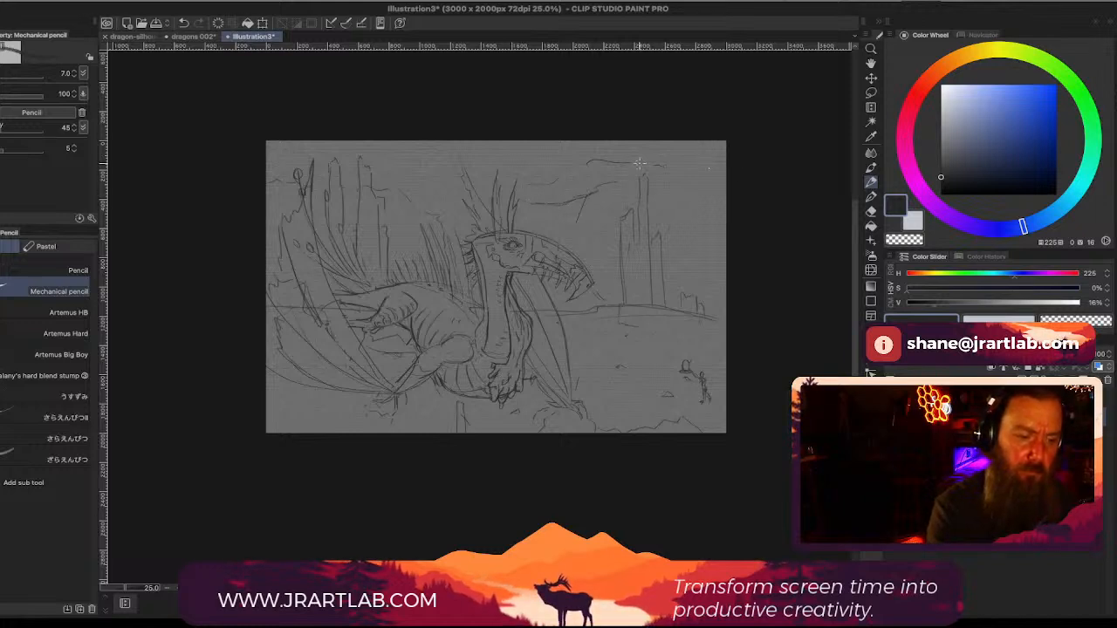
drag(617, 160, 561, 176)
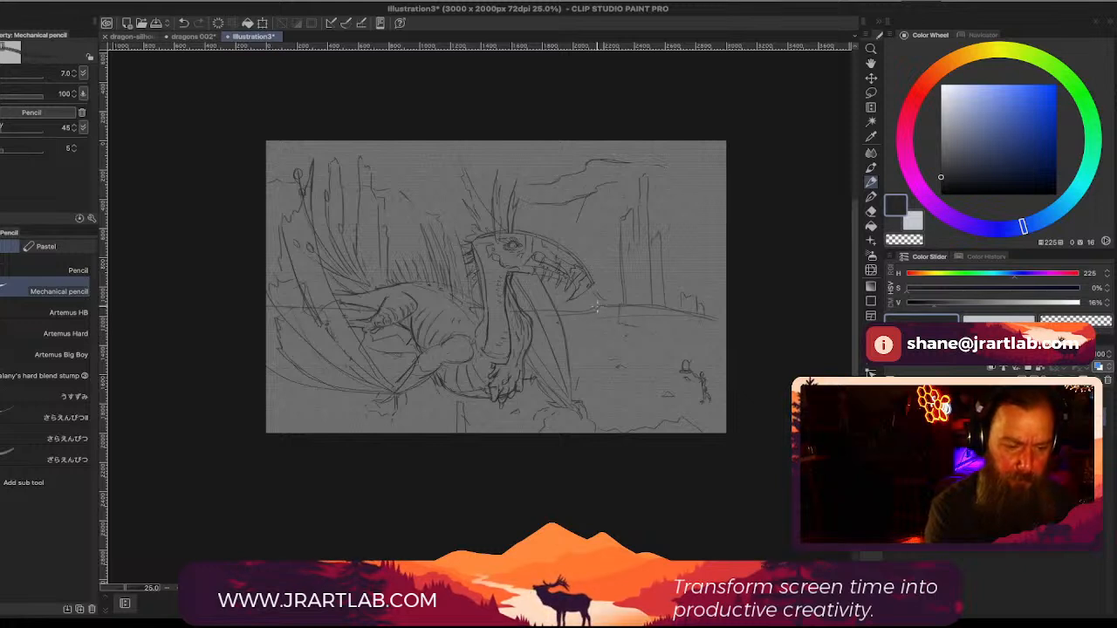
drag(598, 306, 607, 341)
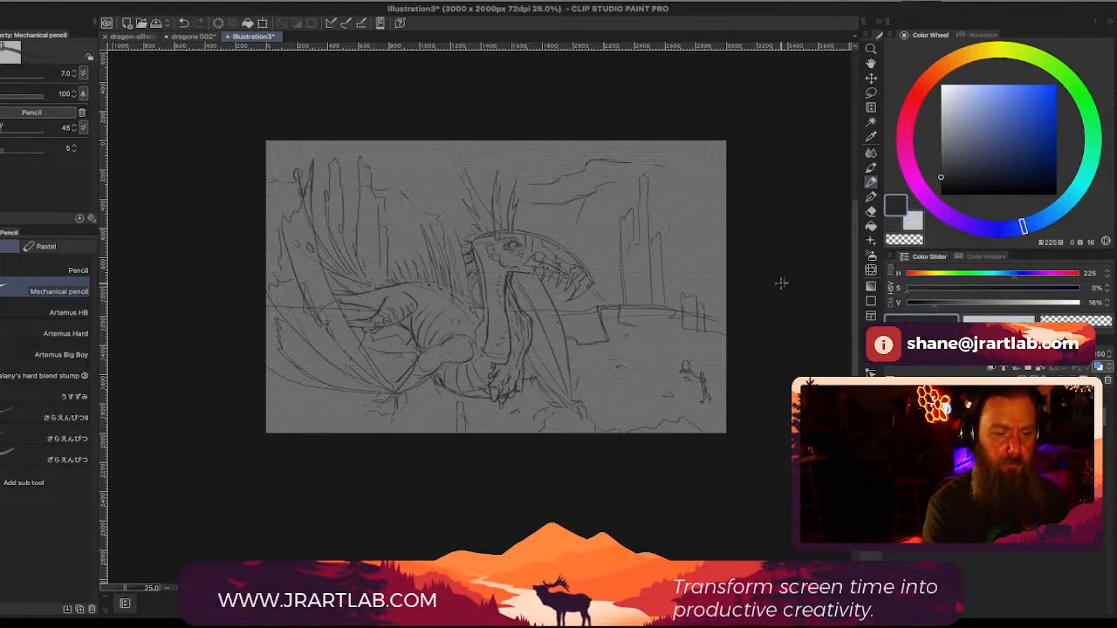
Step: Erase the horizon line where it crosses the short rock stump with the Hard eraser
click(871, 227)
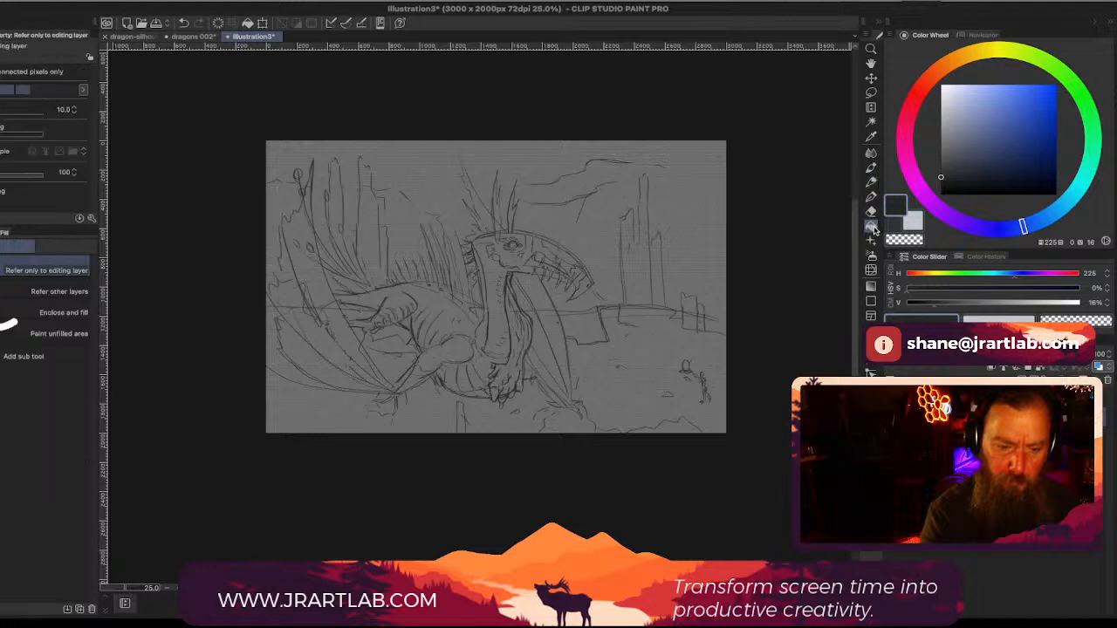
click(870, 211)
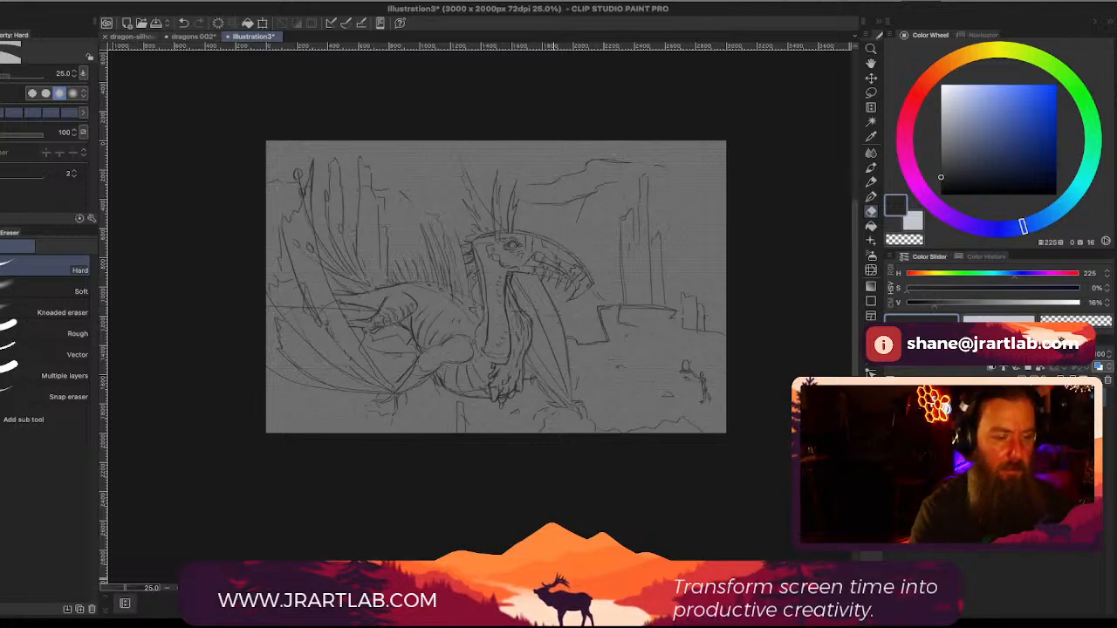
scroll(662, 287, up, 3)
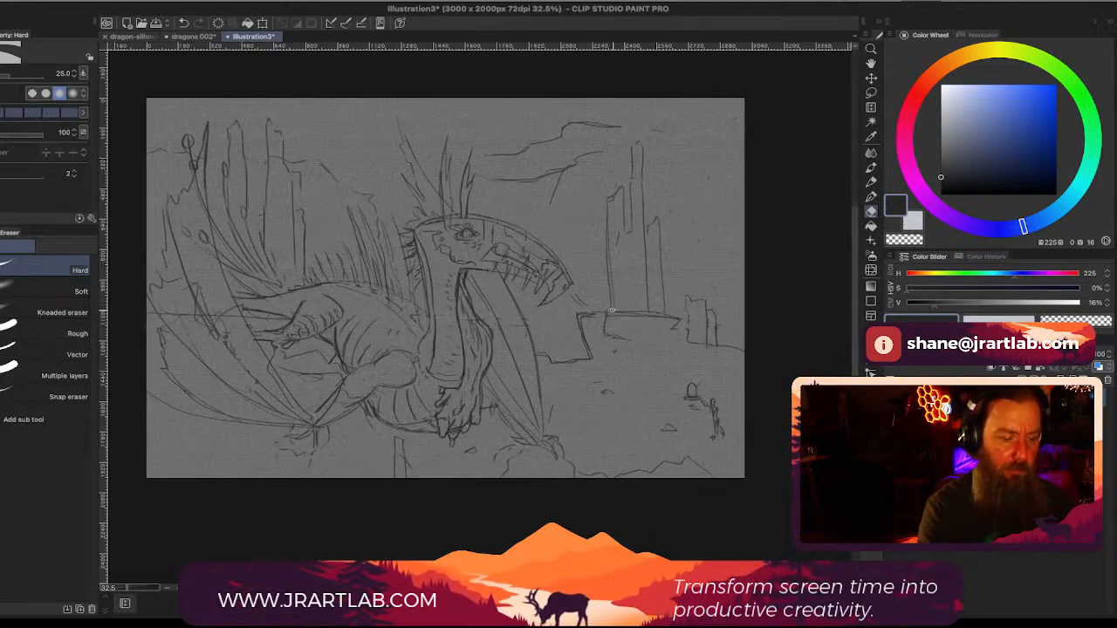
drag(626, 330, 682, 334)
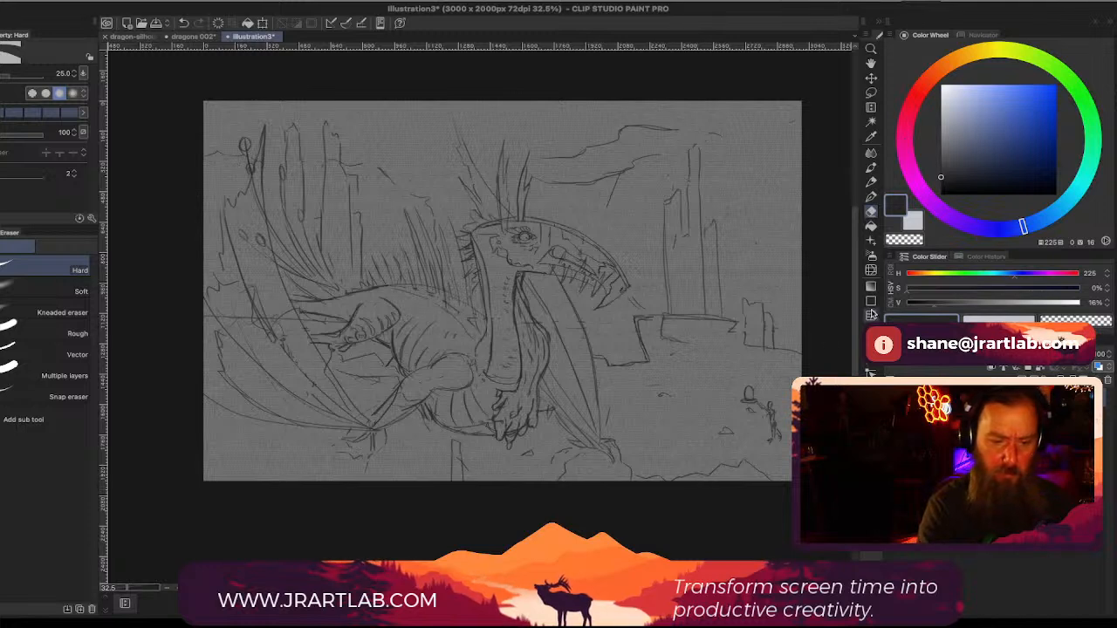
Step: Pencil another group of tall, narrow rock pillars along the canvas's right edge, behind the short stump
click(871, 181)
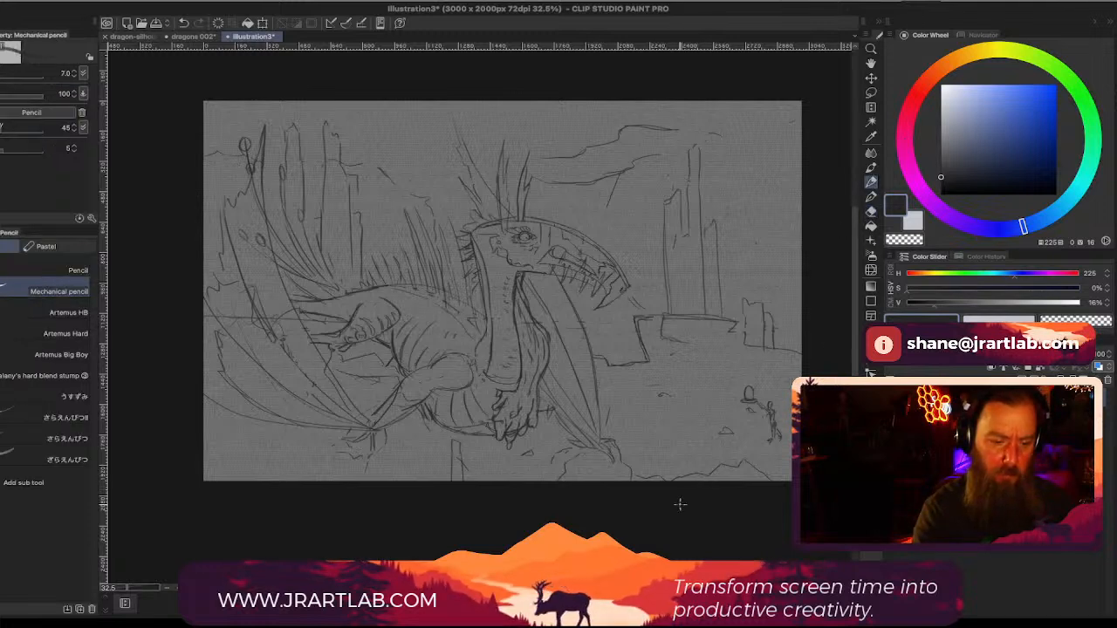
mouse_move(680, 506)
mouse_down()
mouse_move(680, 424)
mouse_move(698, 415)
mouse_move(748, 425)
mouse_move(748, 485)
mouse_up()
key(ctrl+z)
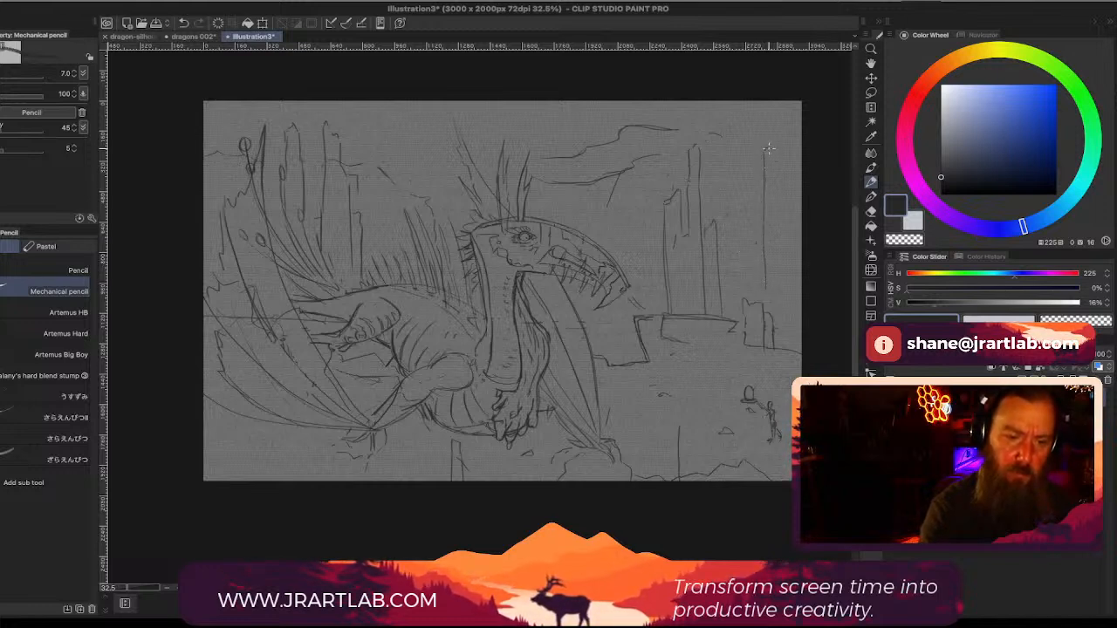
drag(772, 163, 778, 262)
mouse_move(791, 199)
mouse_down()
mouse_move(781, 224)
mouse_move(796, 227)
mouse_move(800, 295)
mouse_up()
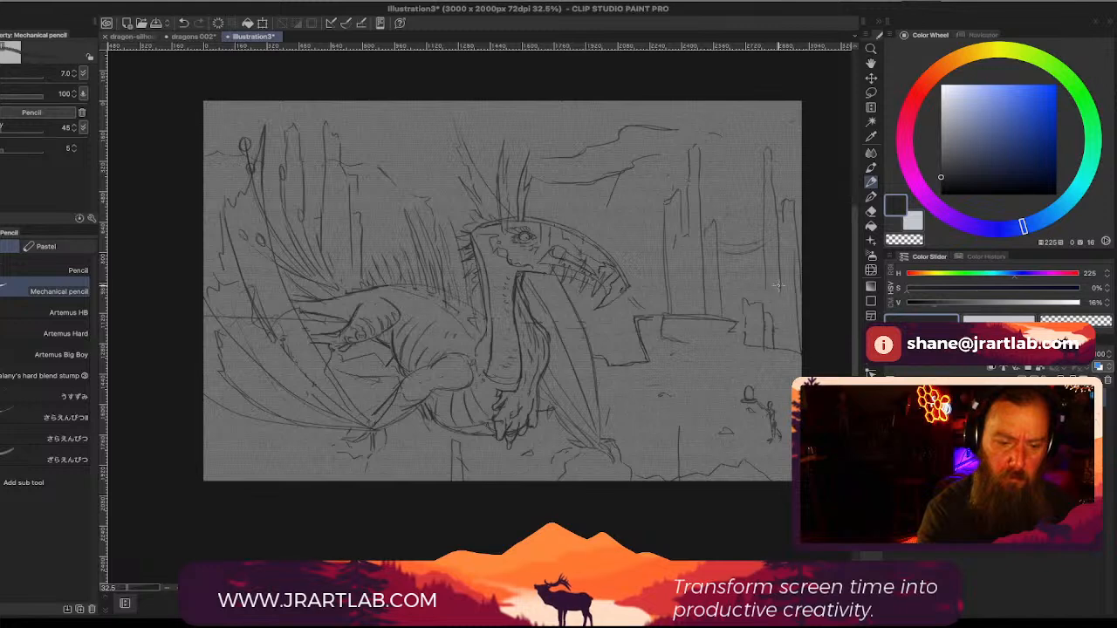
mouse_move(778, 286)
mouse_down()
mouse_move(784, 349)
mouse_move(766, 301)
mouse_up()
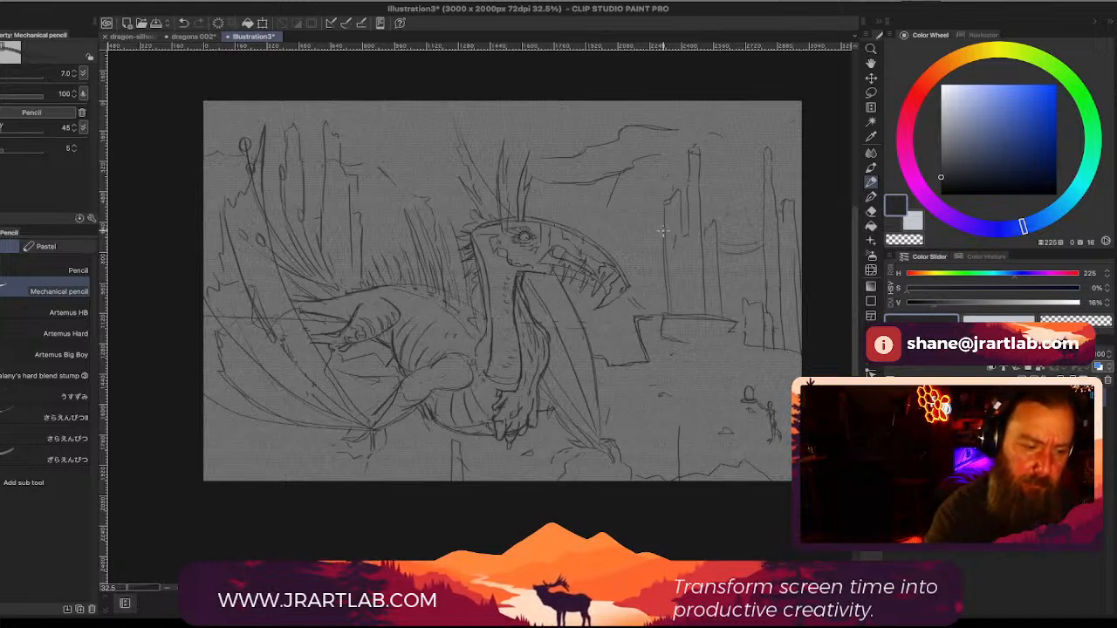
scroll(724, 295, up, 1)
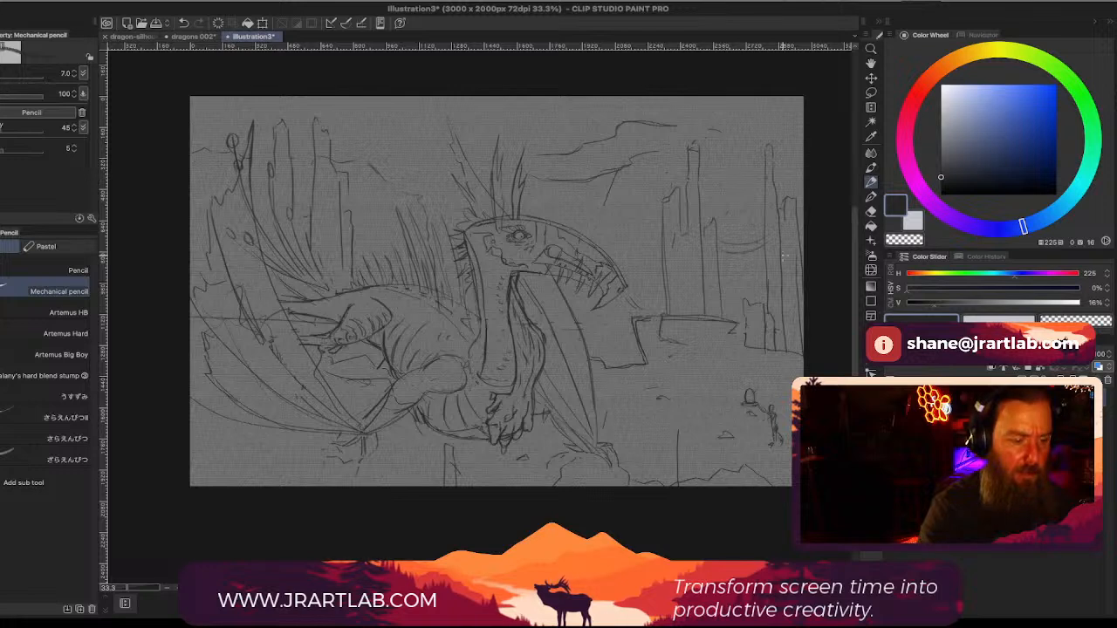
drag(768, 273, 759, 289)
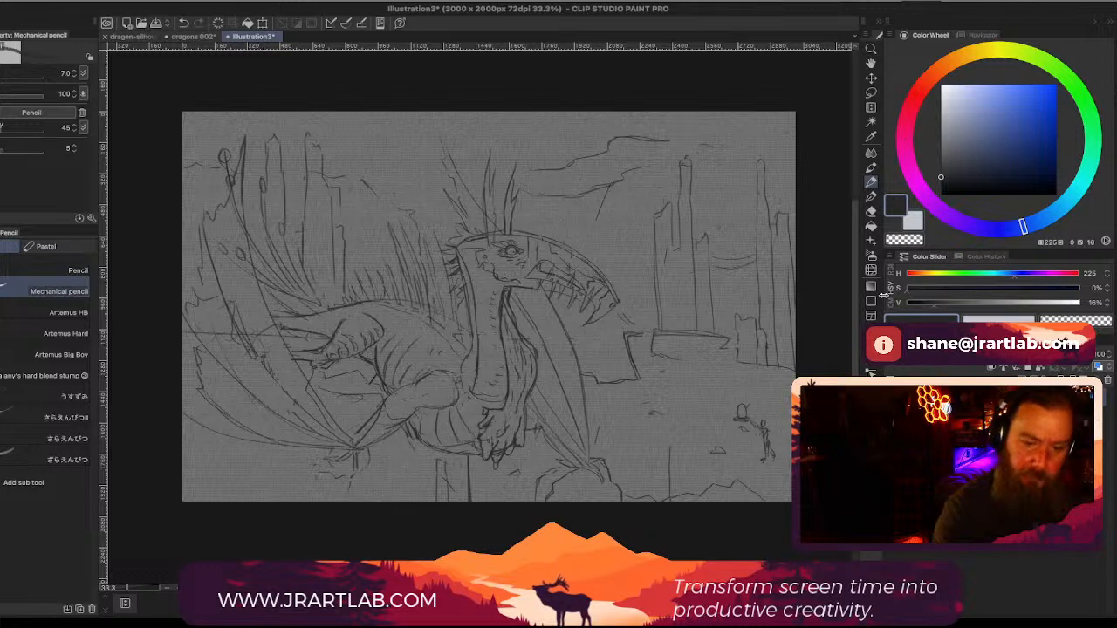
Step: Pencil block-shaped rock ledges with vertical sides beneath the folded wing and belly, using the Mechanical pencil
key(e)
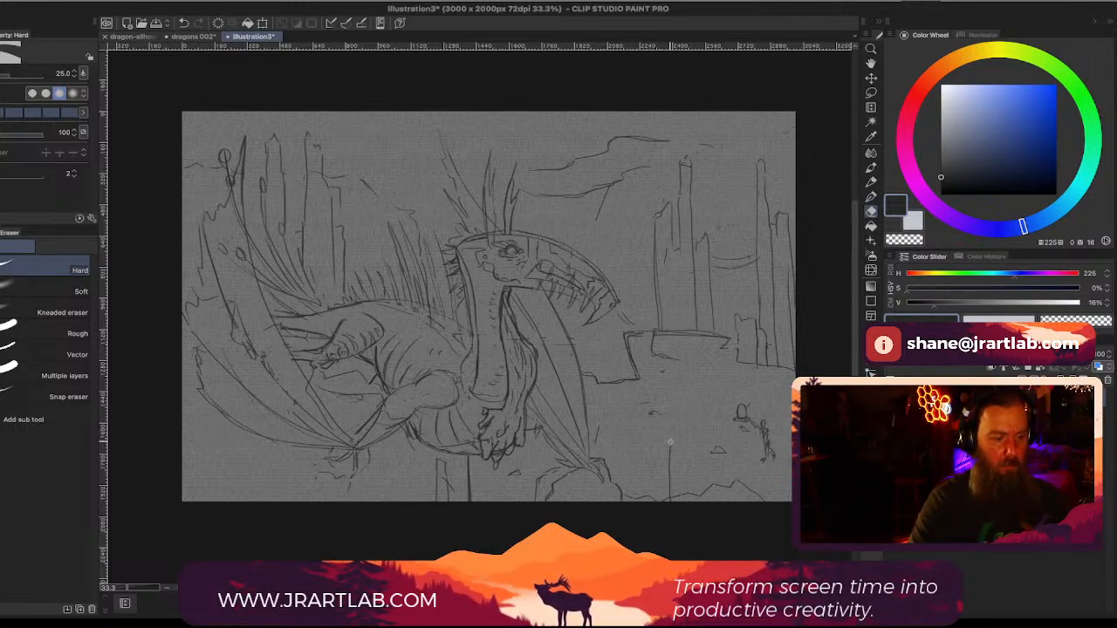
click(871, 181)
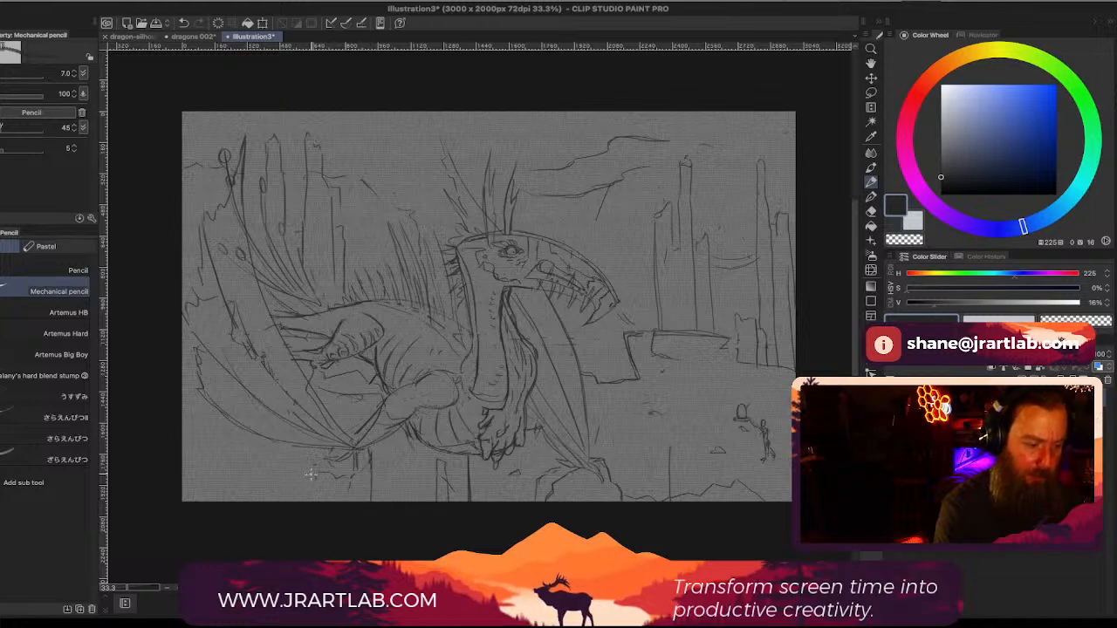
mouse_move(280, 476)
mouse_down()
mouse_move(246, 472)
mouse_move(246, 458)
mouse_move(252, 540)
mouse_up()
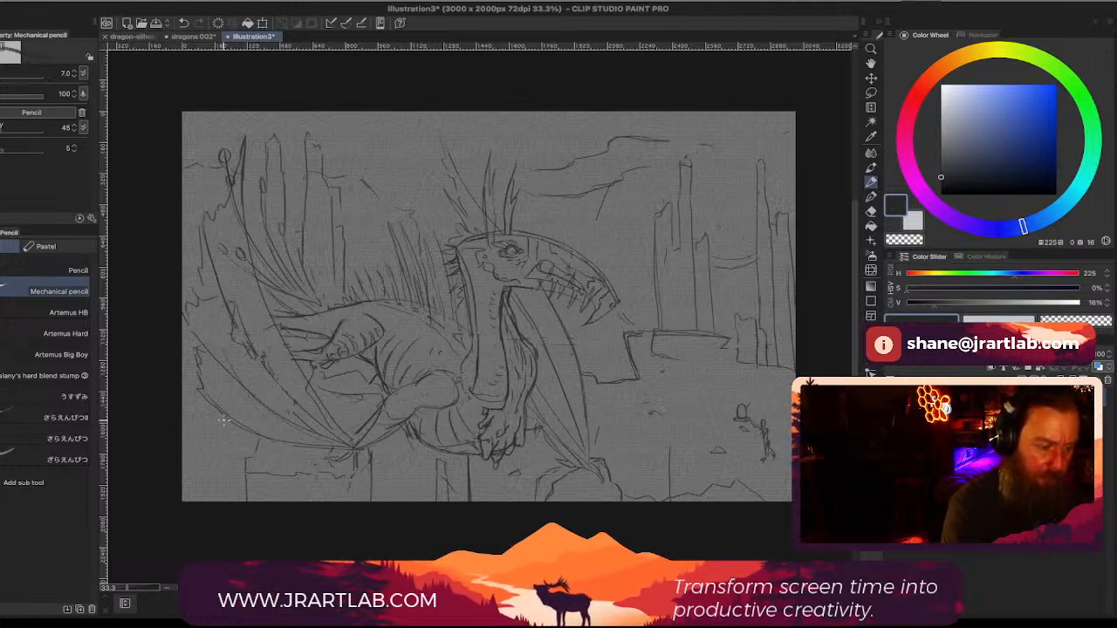
drag(225, 410, 222, 502)
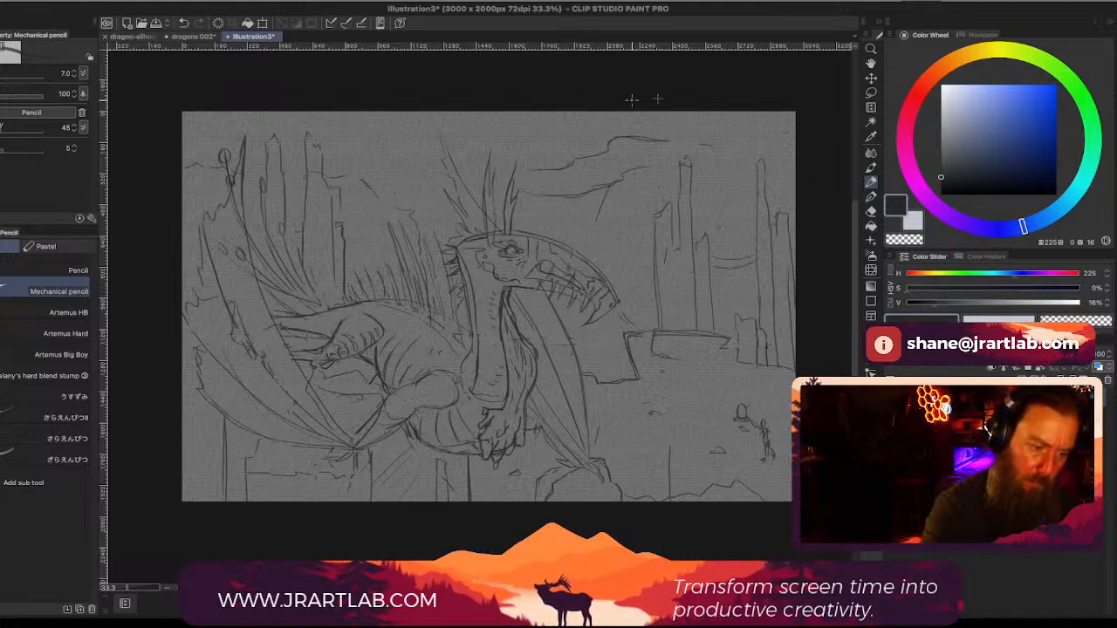
click(871, 211)
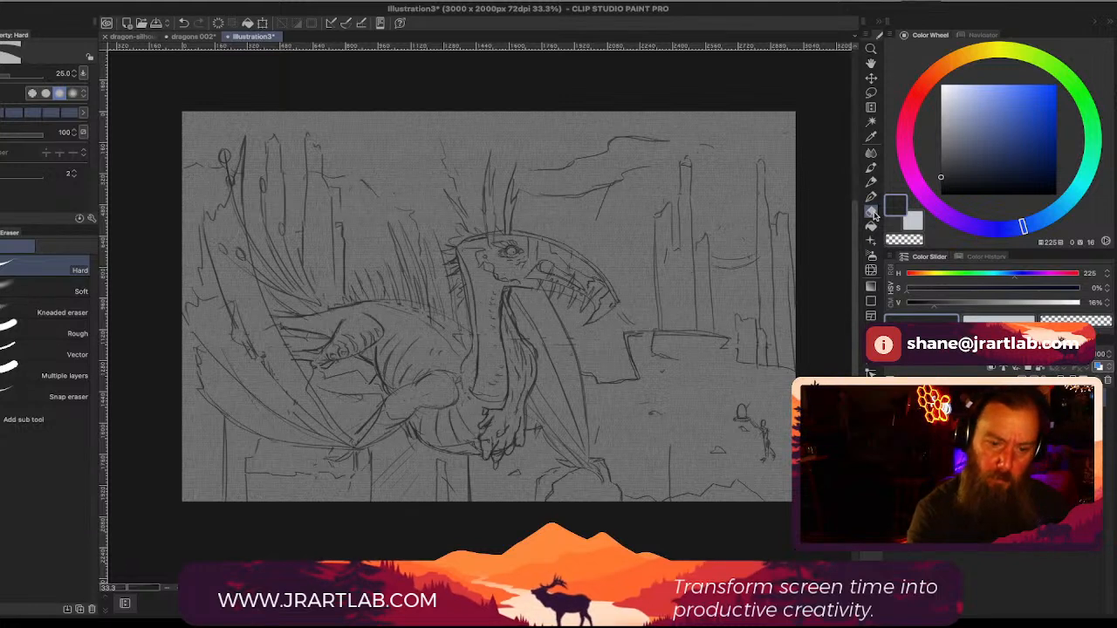
click(871, 182)
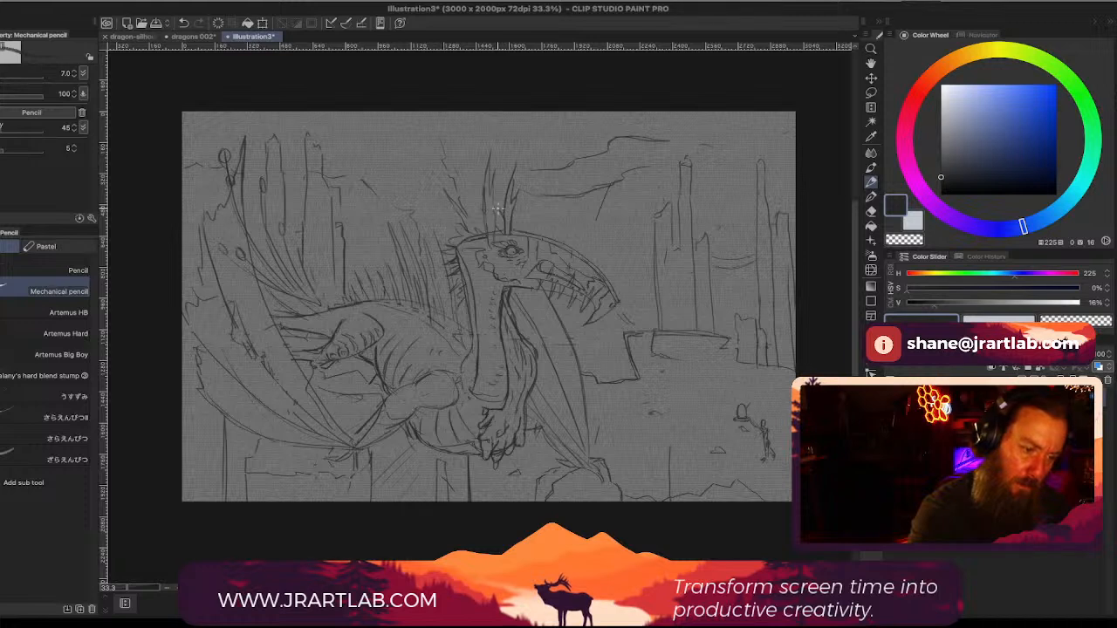
Step: Pencil long, jagged plume feathers rising from the back of the dragon's head and reinforce the lines of the folded wing and upper leg
mouse_move(485, 191)
mouse_down()
mouse_move(417, 110)
mouse_move(441, 138)
mouse_move(470, 222)
mouse_up()
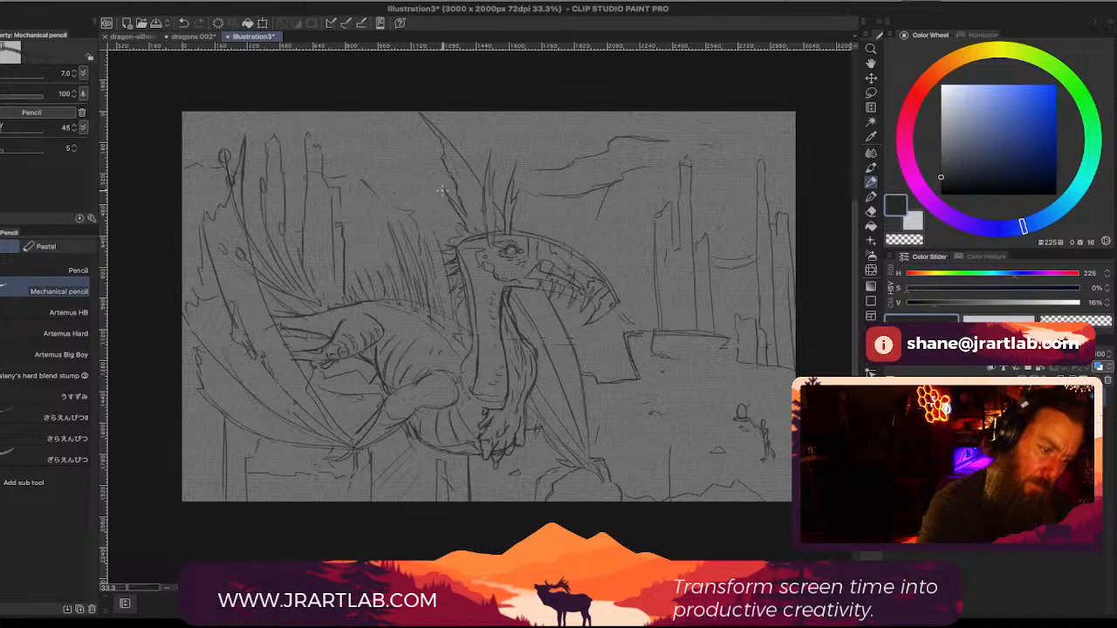
drag(438, 184, 470, 215)
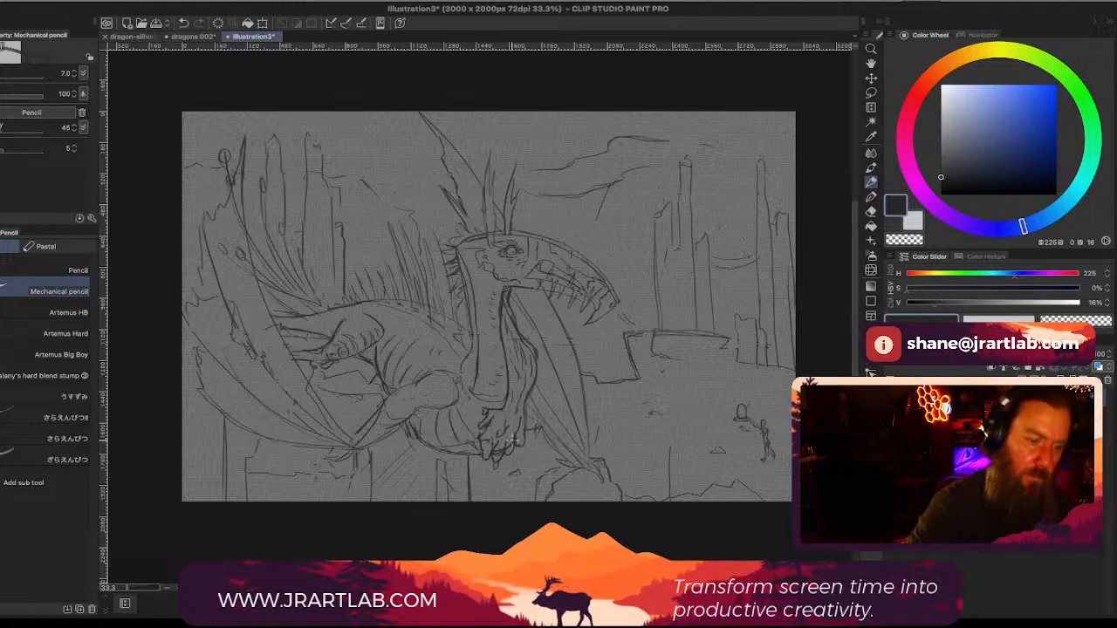
drag(517, 295, 585, 455)
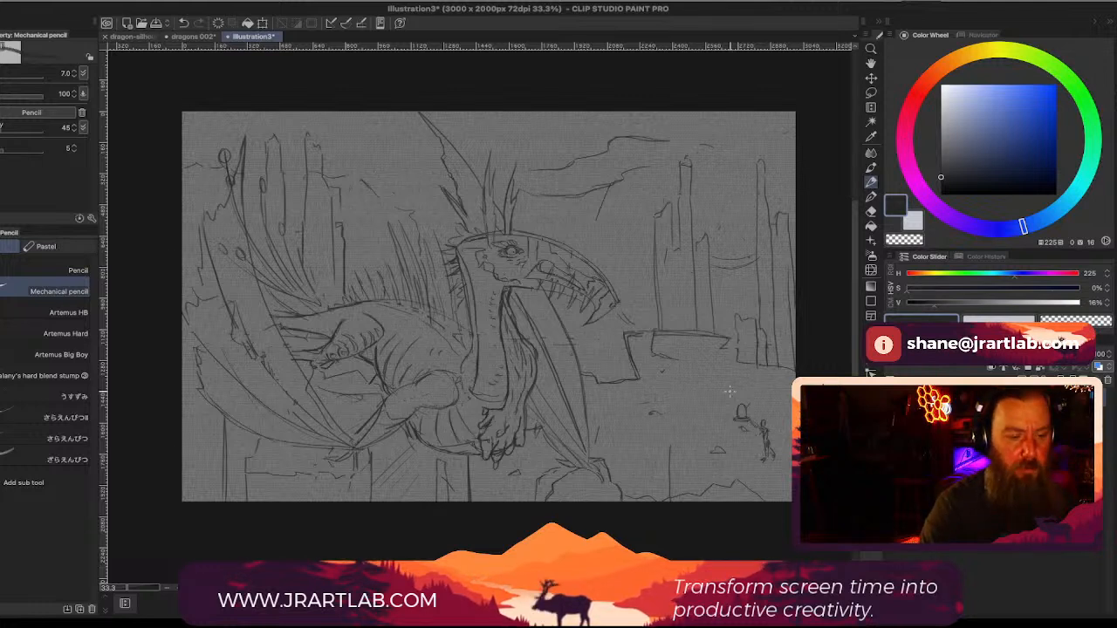
drag(672, 393, 674, 366)
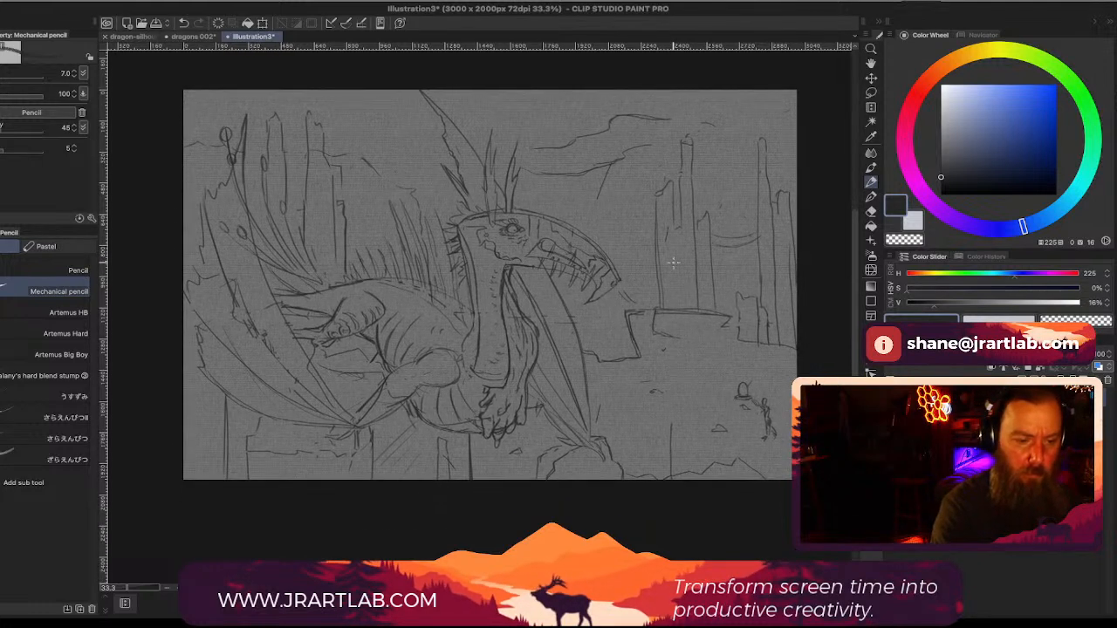
drag(457, 341, 458, 340)
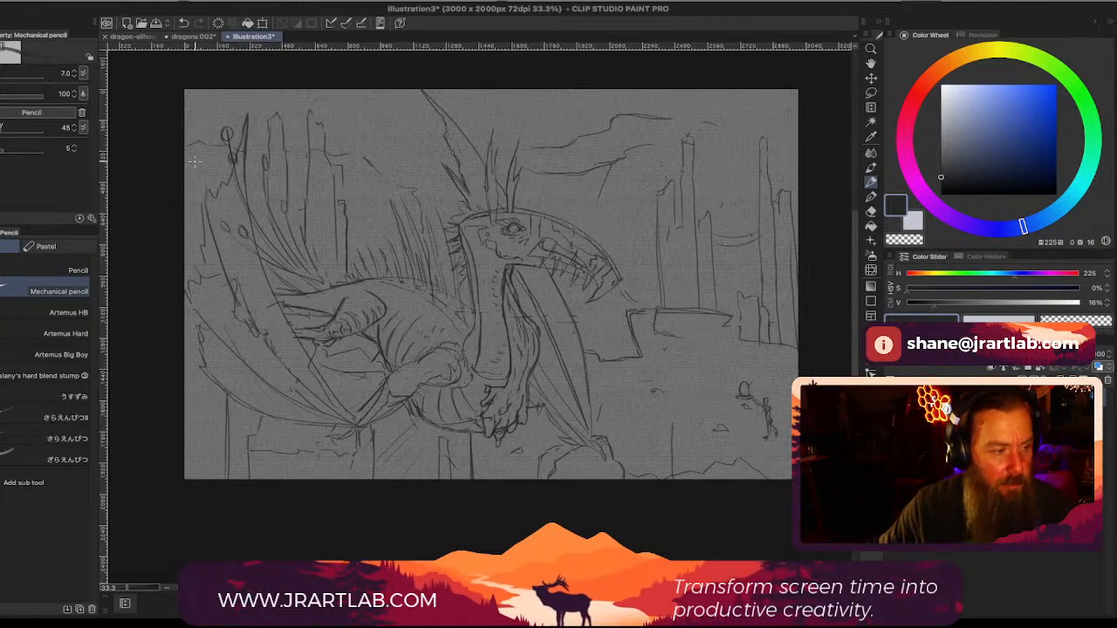
Step: Start saving the illustration to a file and clear the proposed file name
click(69, 1)
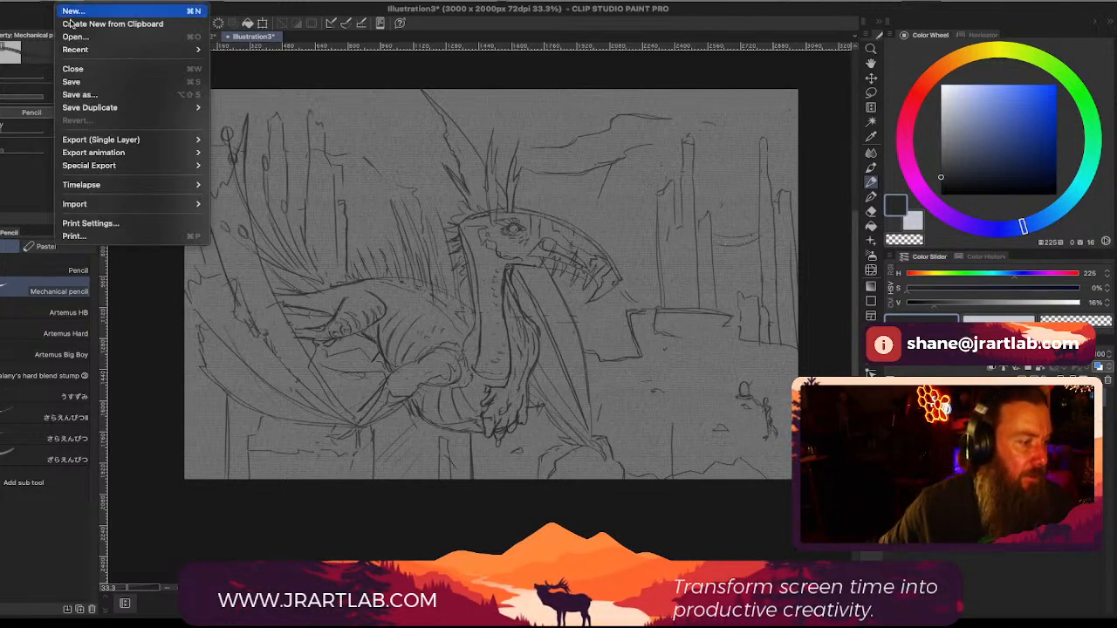
click(86, 86)
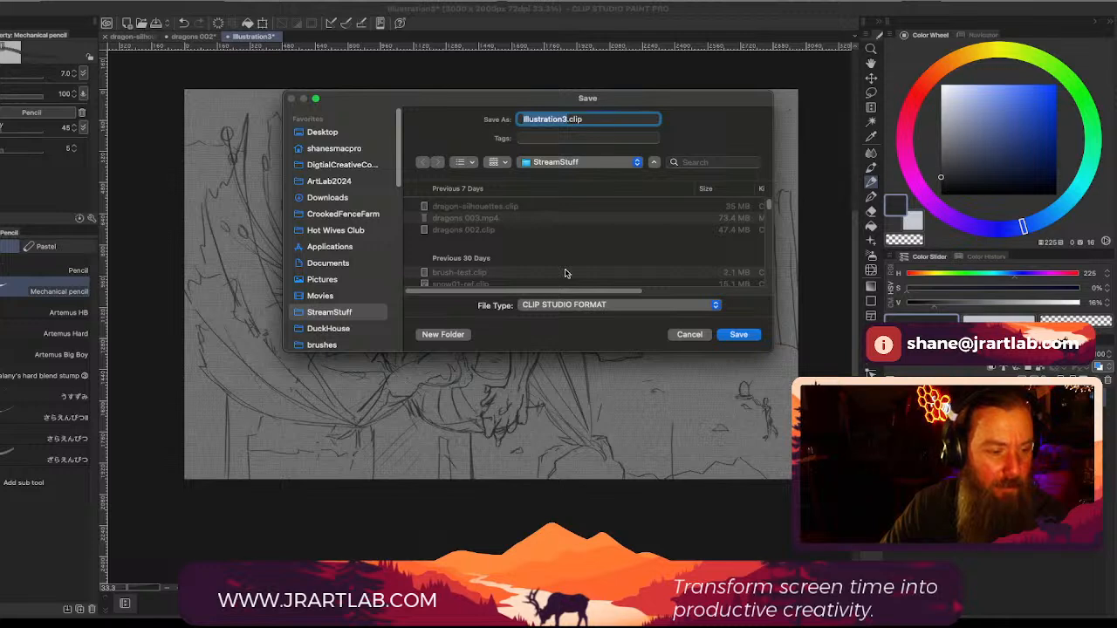
key(BackSpace)
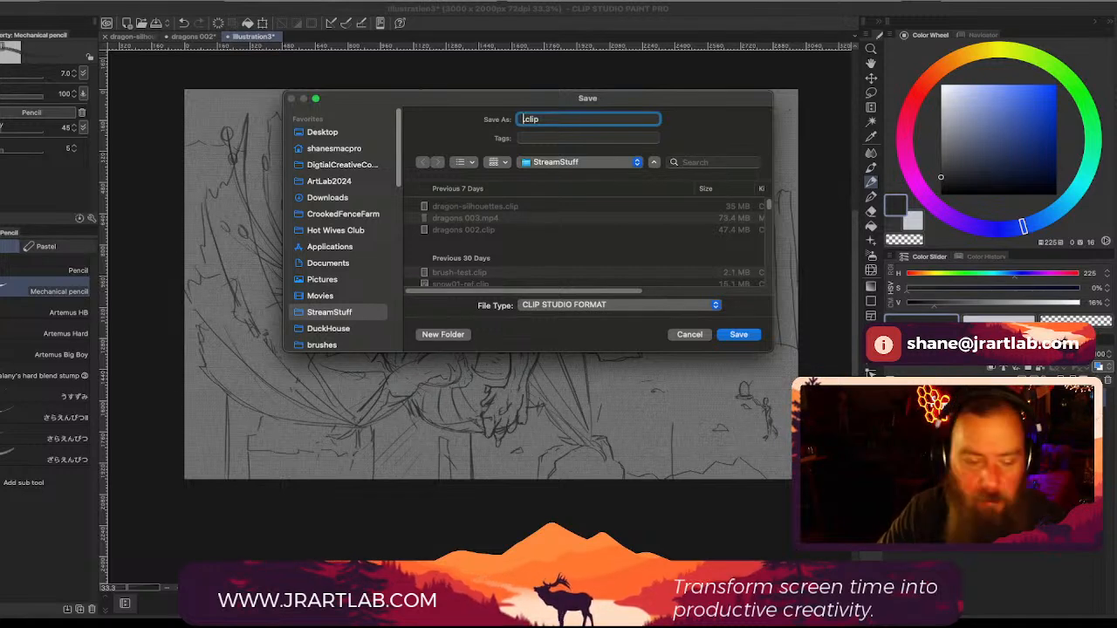
text(dra)
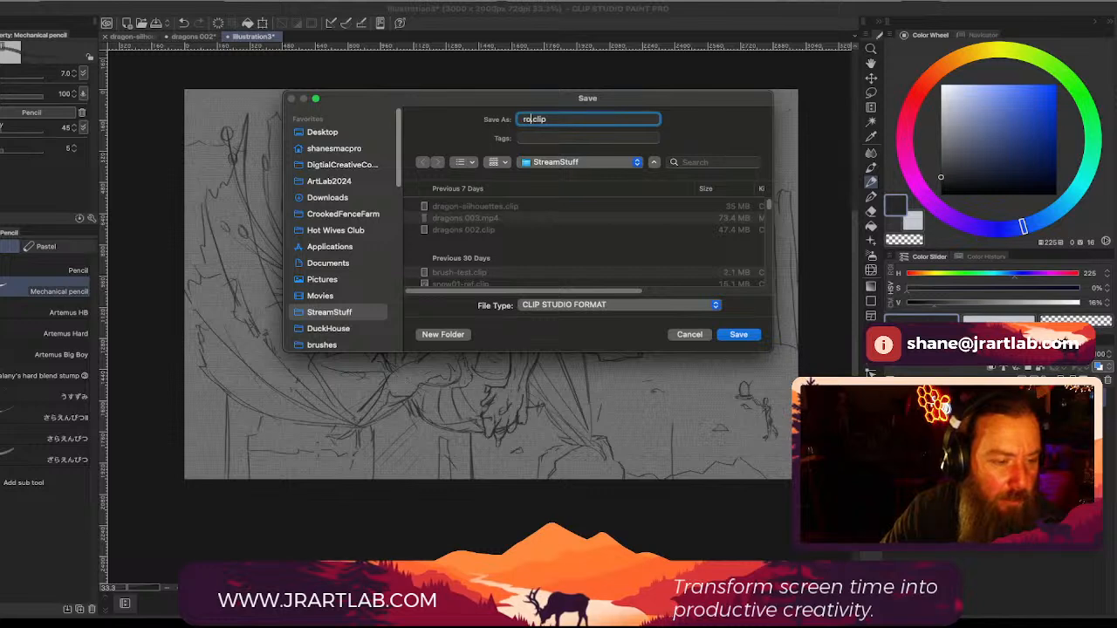
key(BackSpace)
key(BackSpace)
key(BackSpace)
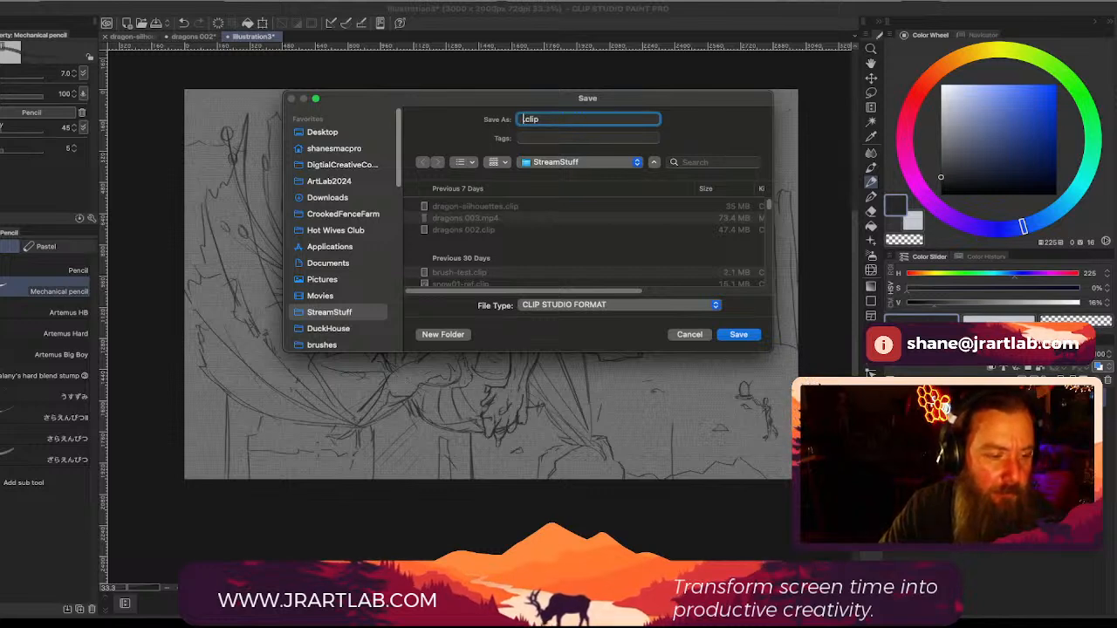
text(2)
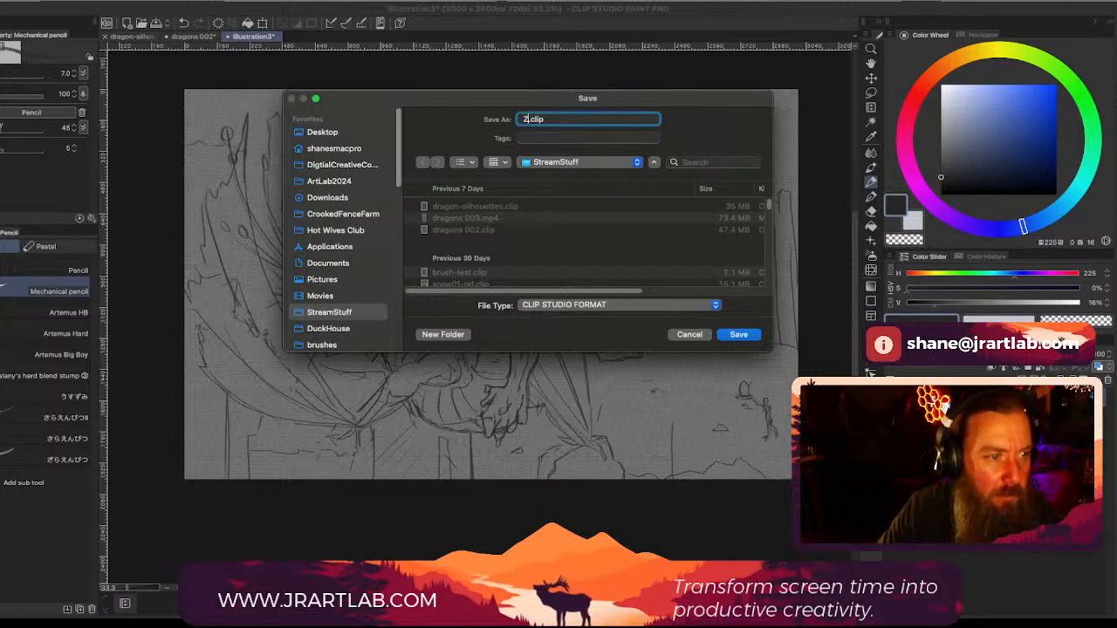
text(ip)
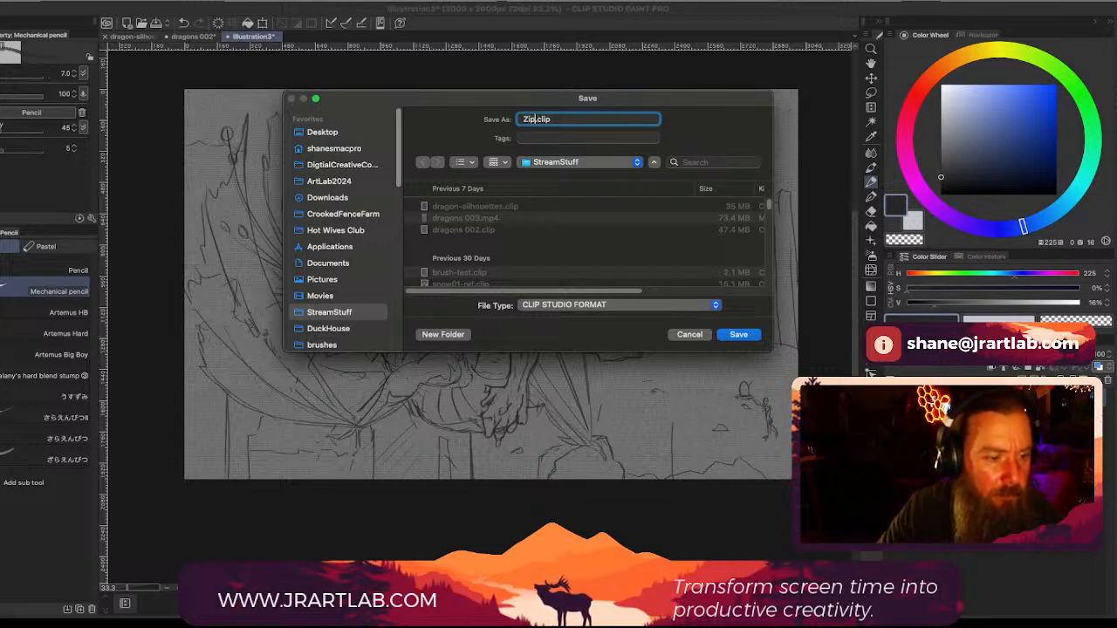
key(BackSpace)
key(BackSpace)
key(BackSpace)
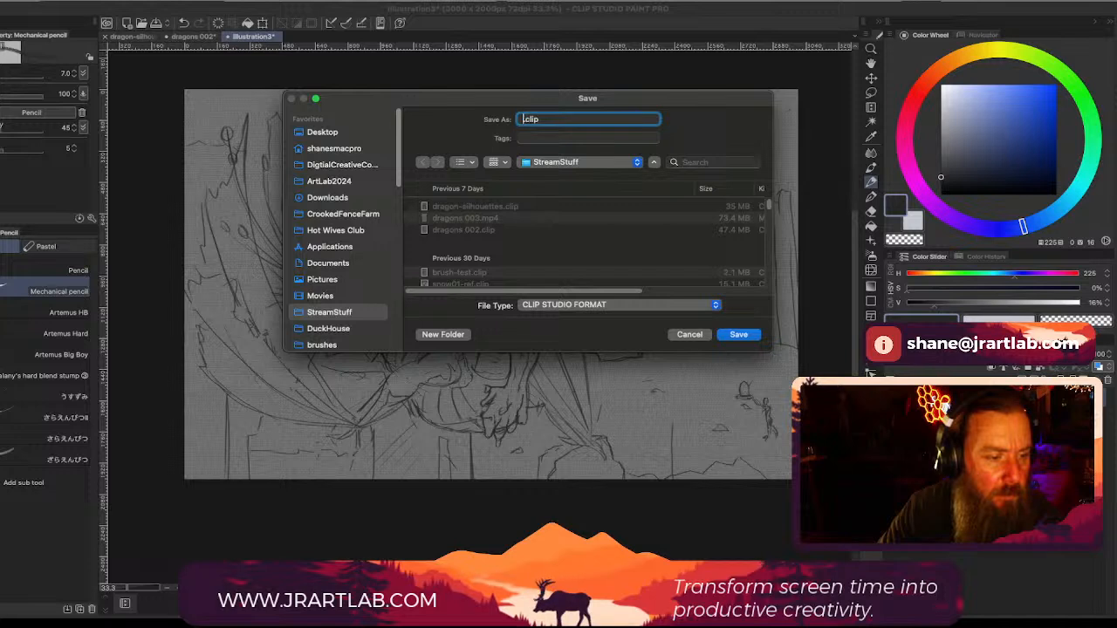
text(tou)
key(BackSpace)
key(BackSpace)
key(BackSpace)
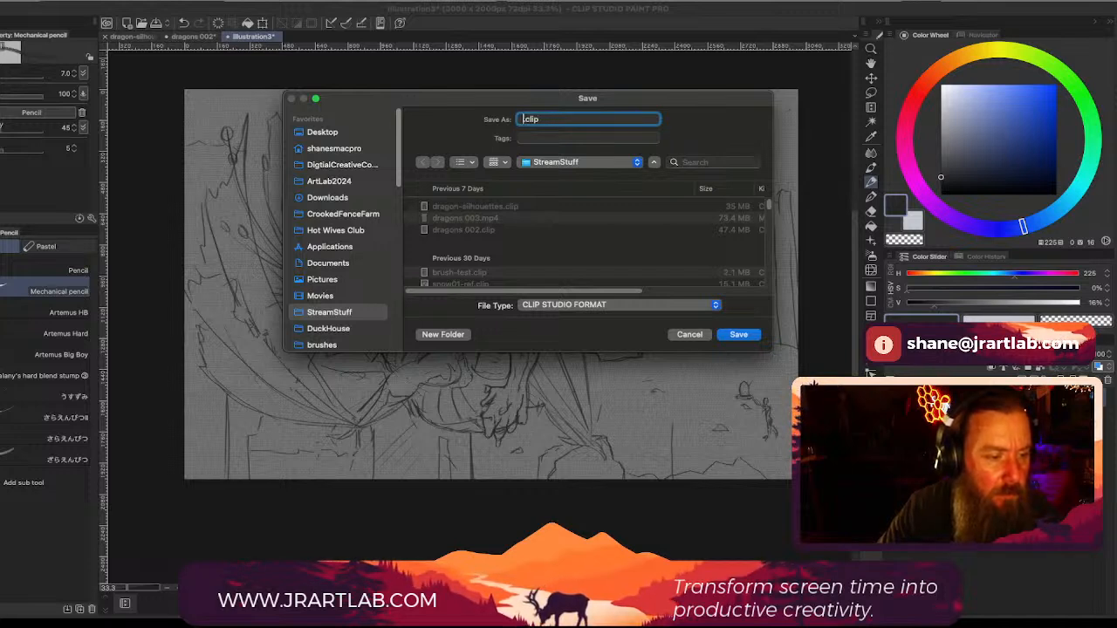
text(t)
key(BackSpace)
Step: Name the file Touzulica001 and save it in Clip Studio format in the StreamStuff folder
text(To)
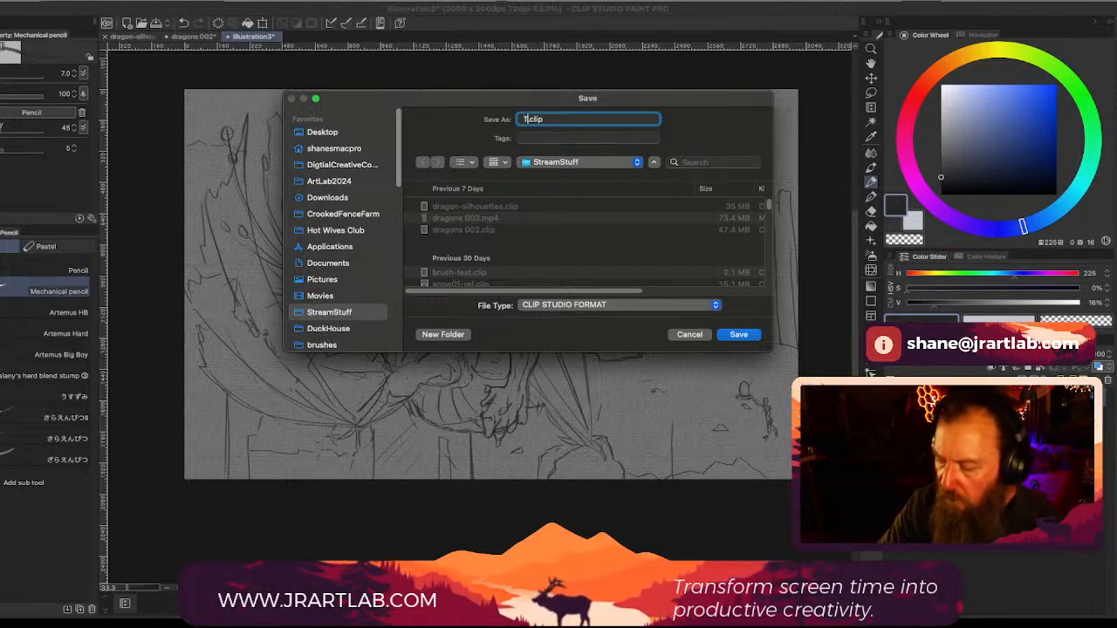
text(u)
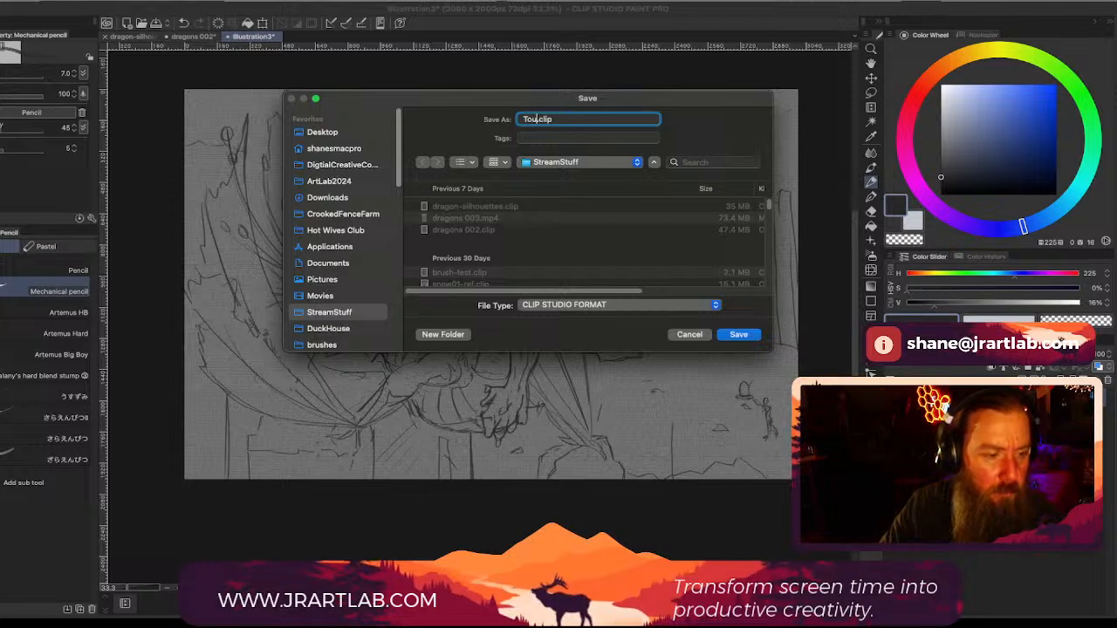
text(zl)
text(ul)
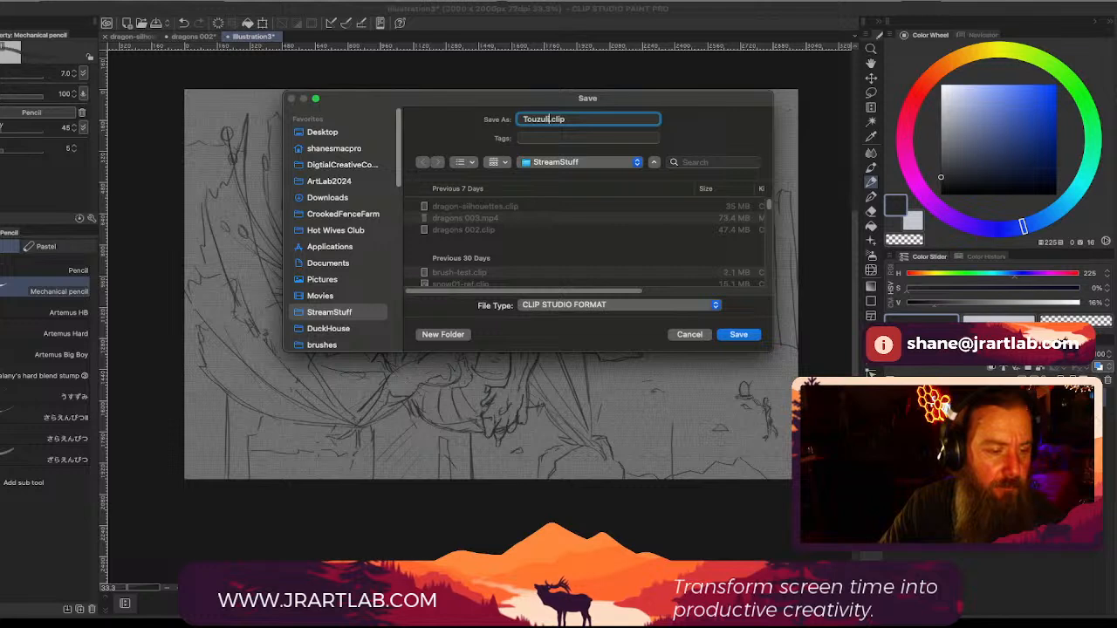
text(ca)
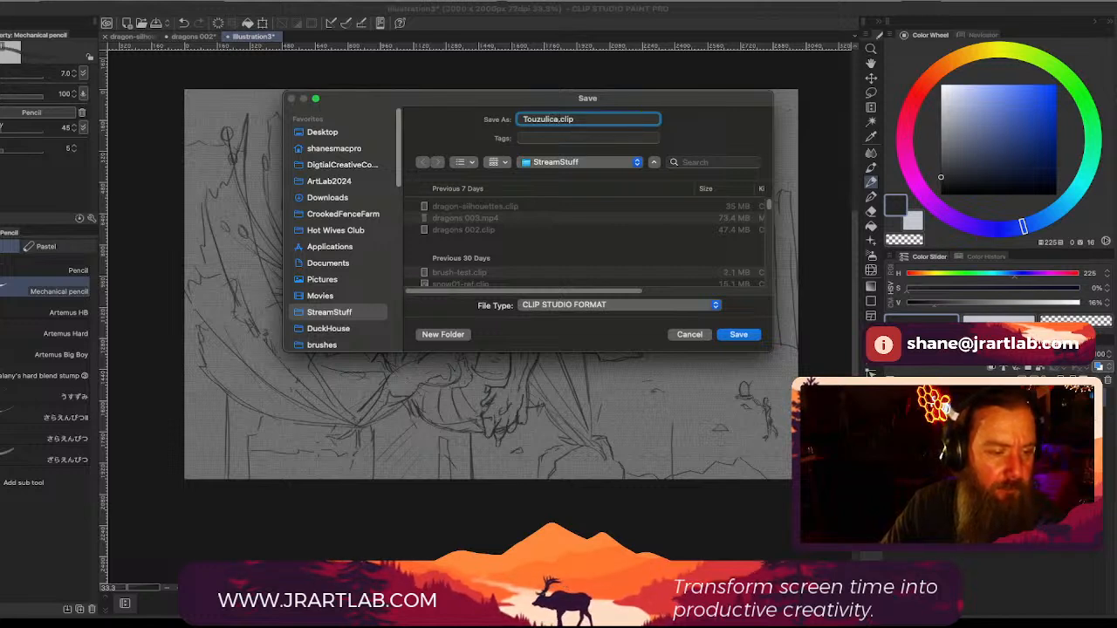
text(001)
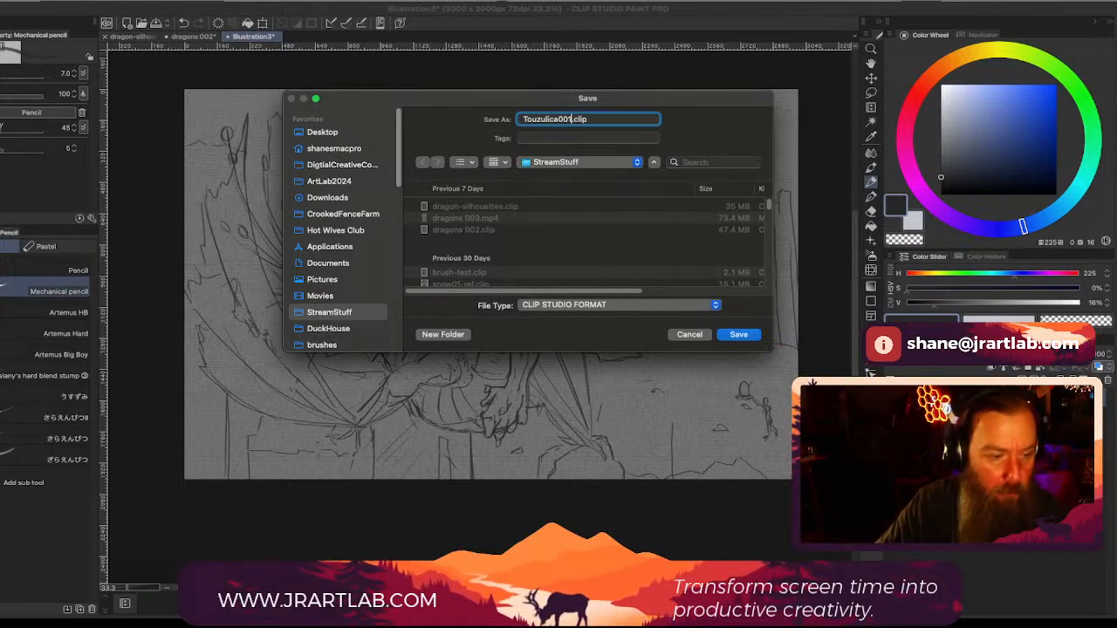
click(744, 336)
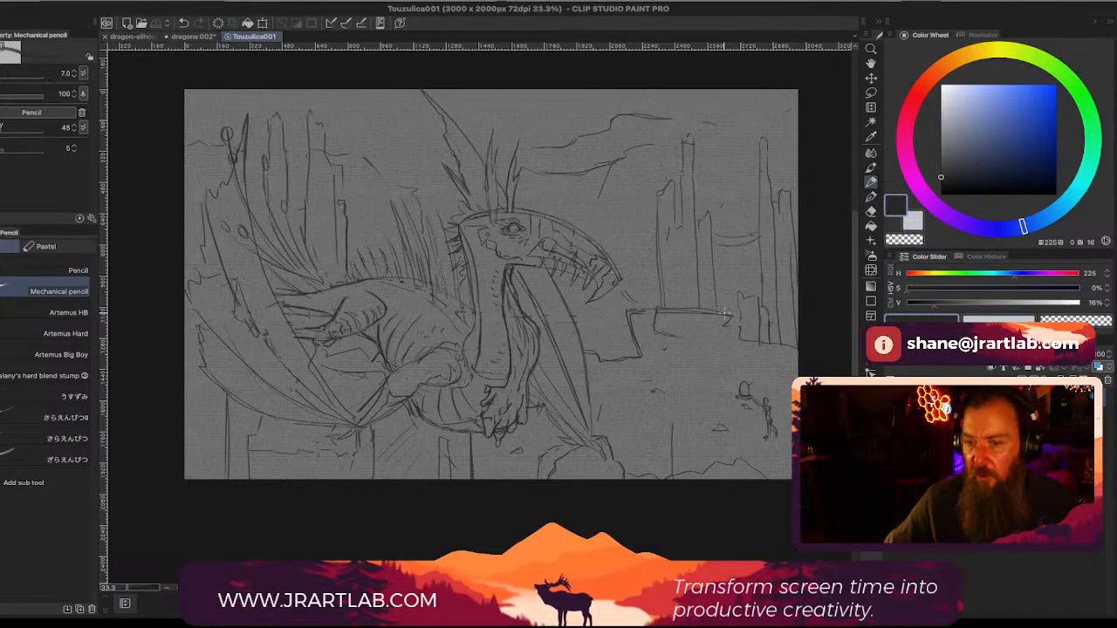